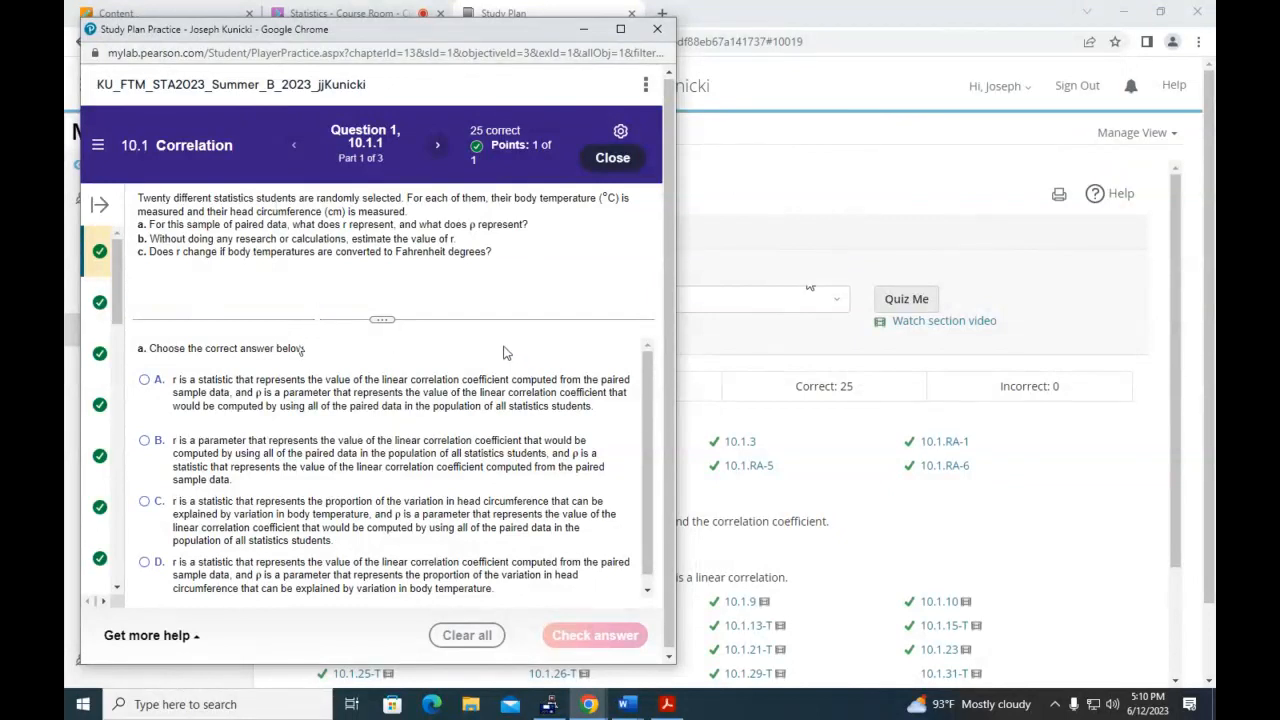
# Answer part a of question 10.1.1 with choice A, r as sample statistic and ρ as population parameter, and check it
pyautogui.scroll(-1, 507, 443)
pyautogui.scroll(-1, 440, 415)
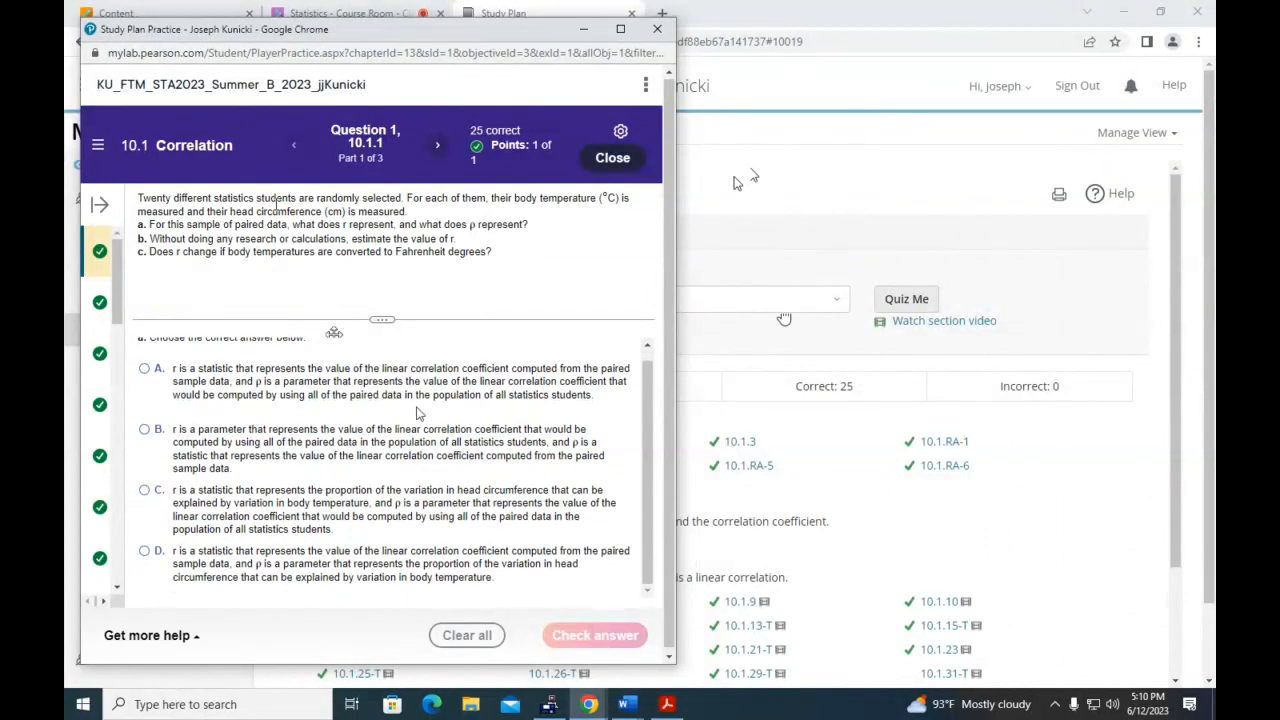
pyautogui.scroll(1, 420, 409)
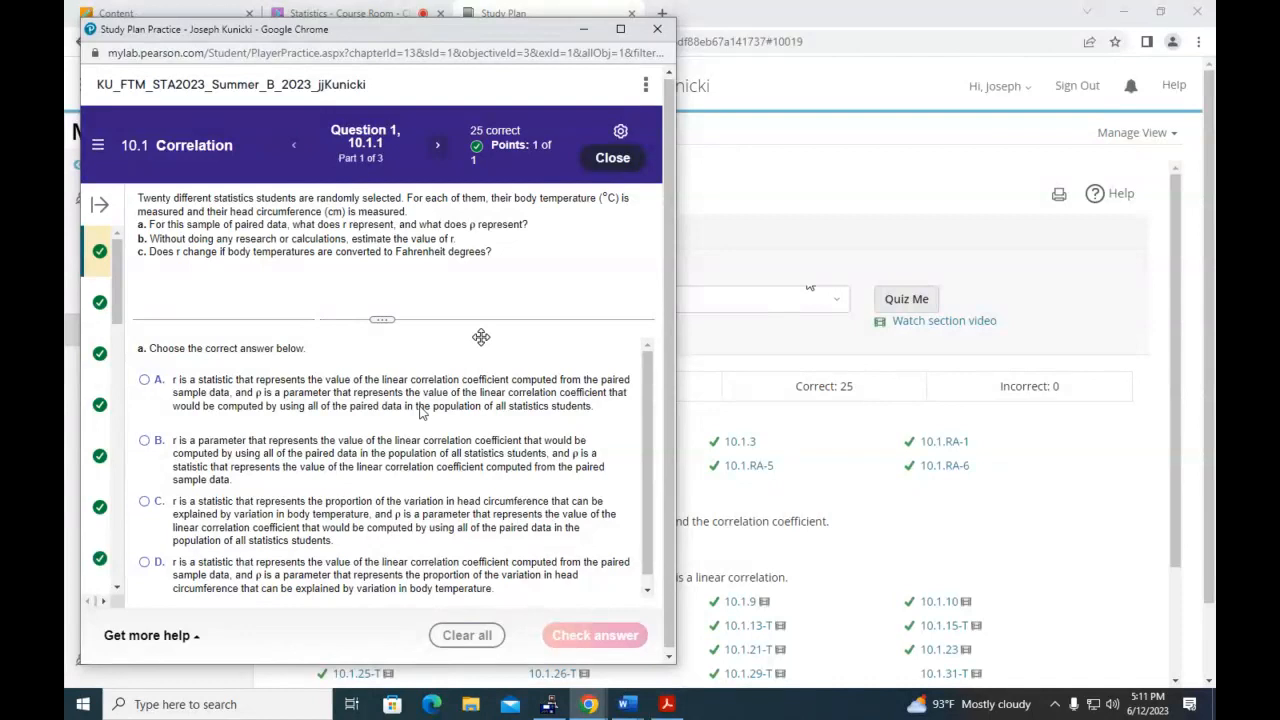
pyautogui.click(145, 381)
pyautogui.click(588, 635)
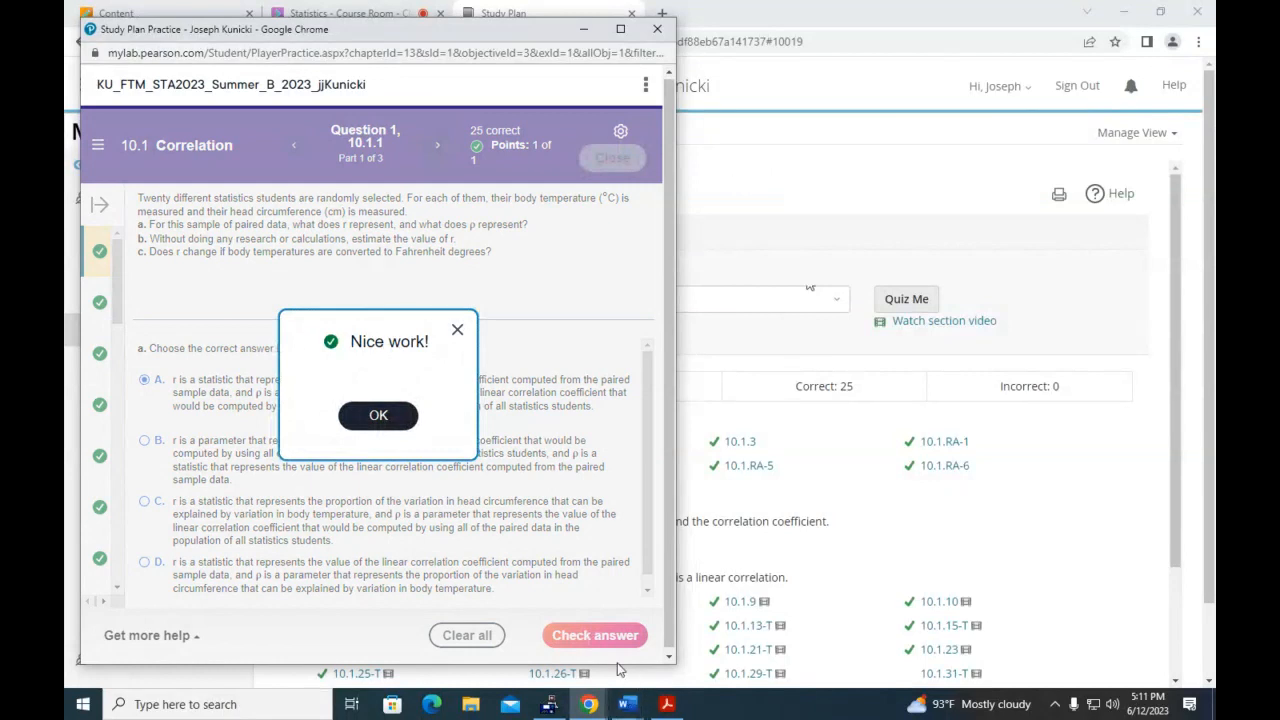
pyautogui.click(401, 416)
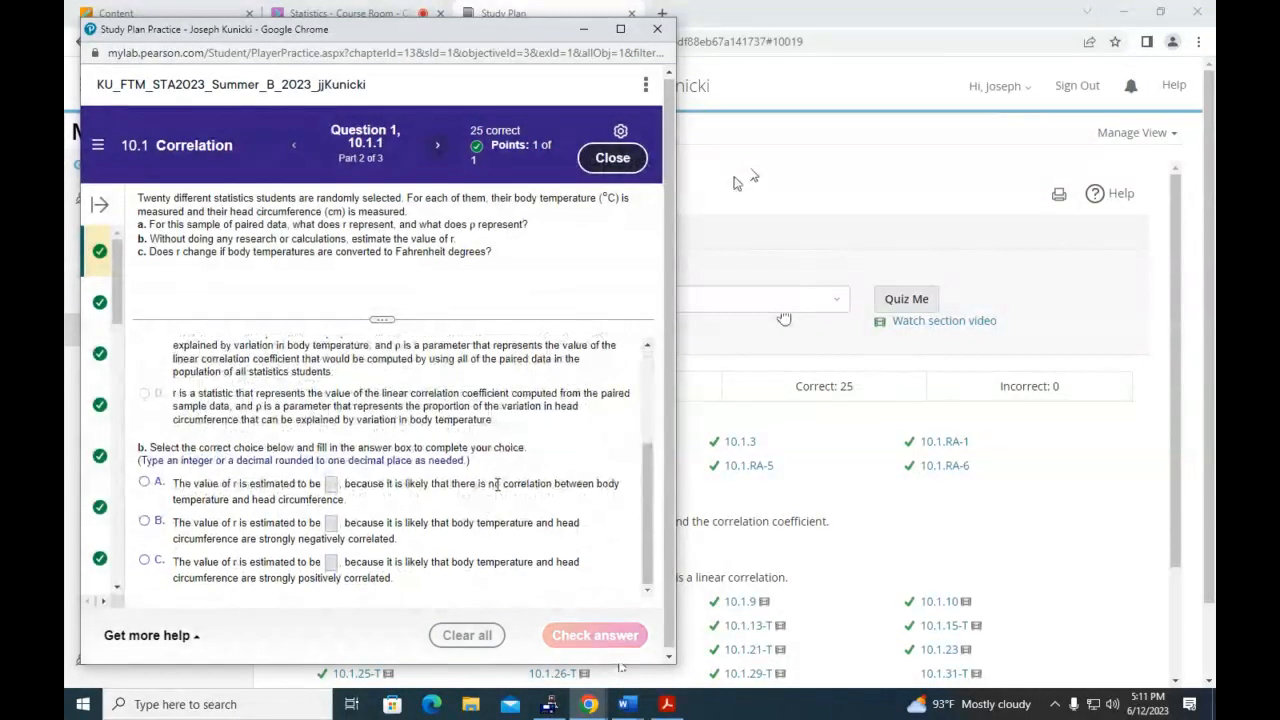
# Answer part b with choice A, estimating r as 0 because there is likely no correlation, and check it
pyautogui.scroll(3, 497, 484)
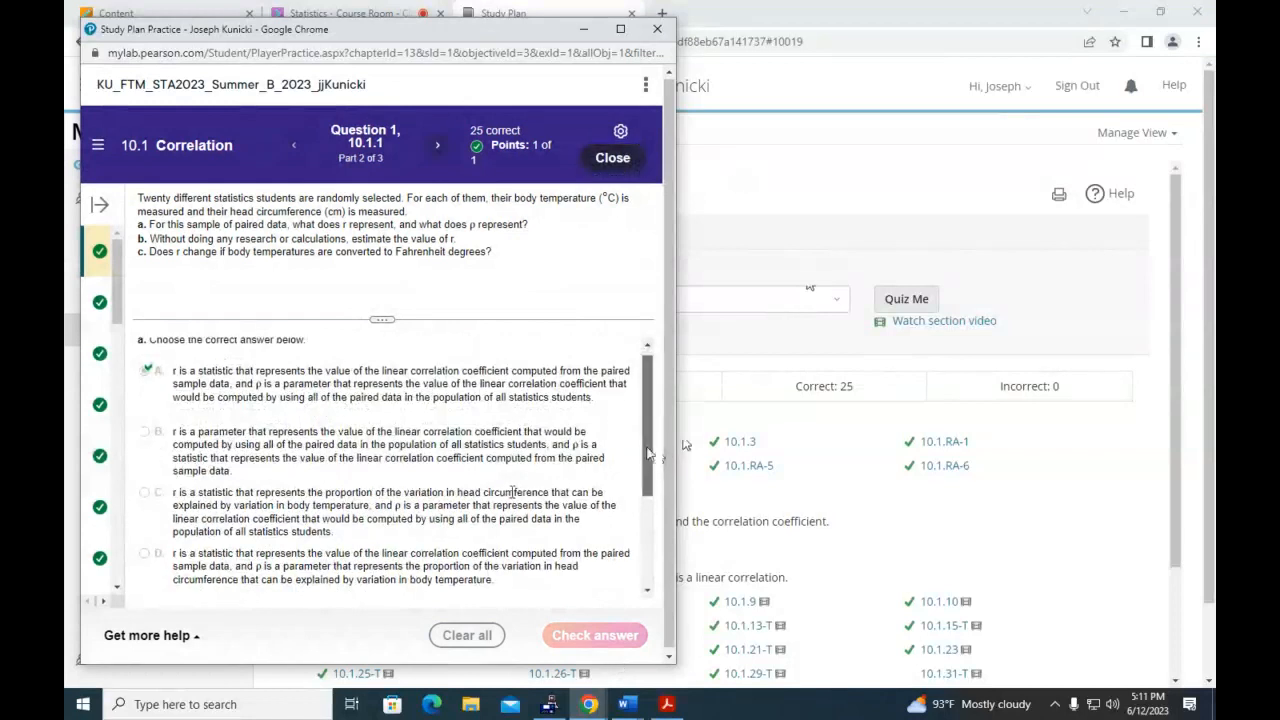
pyautogui.moveTo(647, 453); pyautogui.dragTo(649, 443)
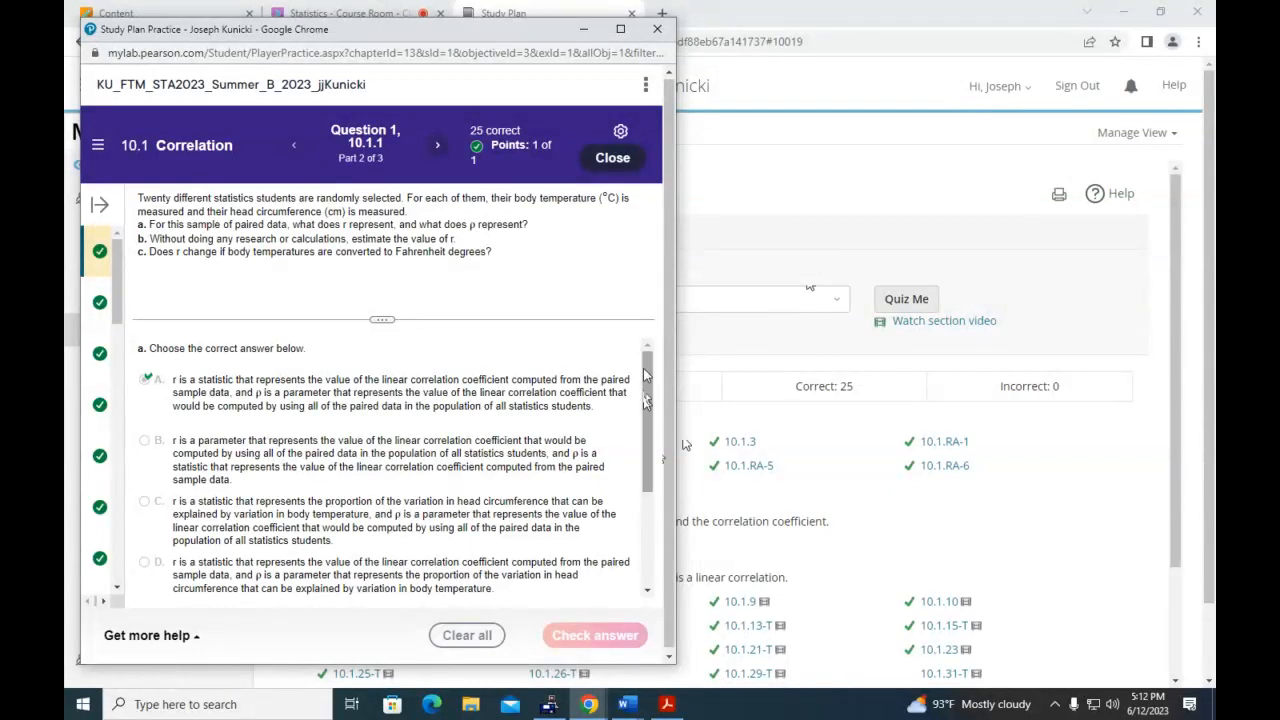
pyautogui.moveTo(645, 401); pyautogui.dragTo(656, 550)
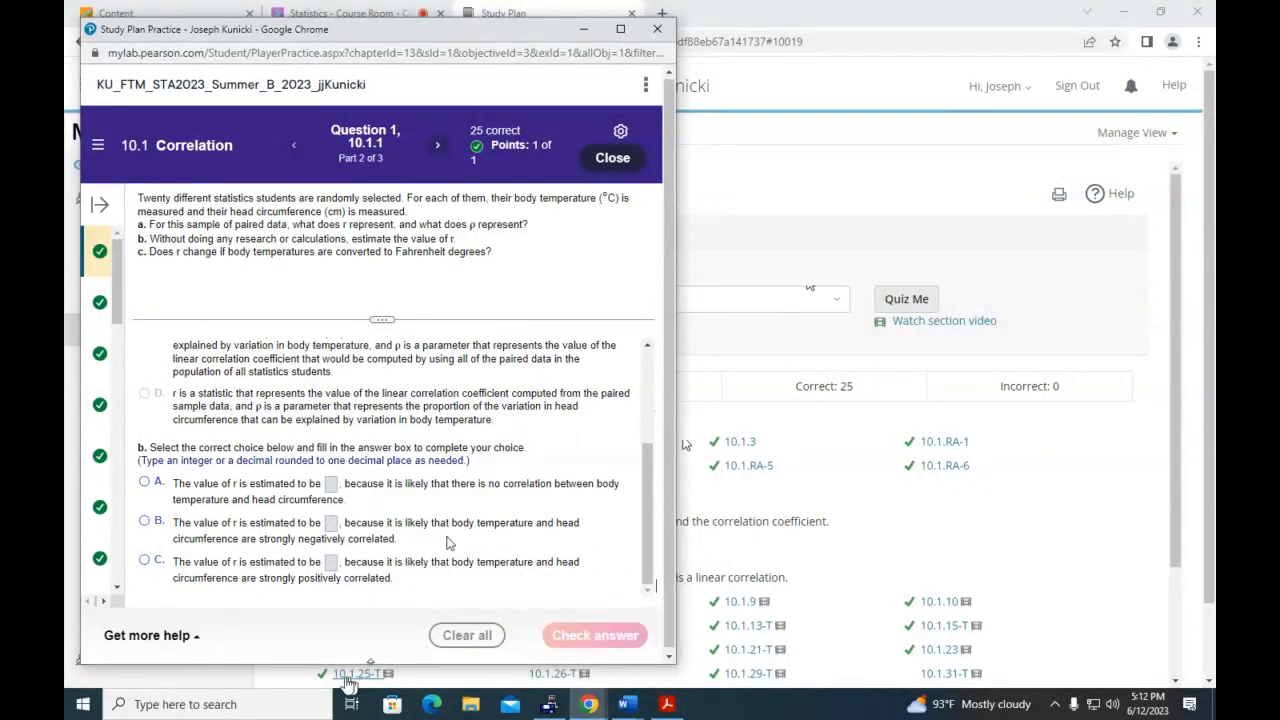
pyautogui.click(331, 484)
pyautogui.write('0')
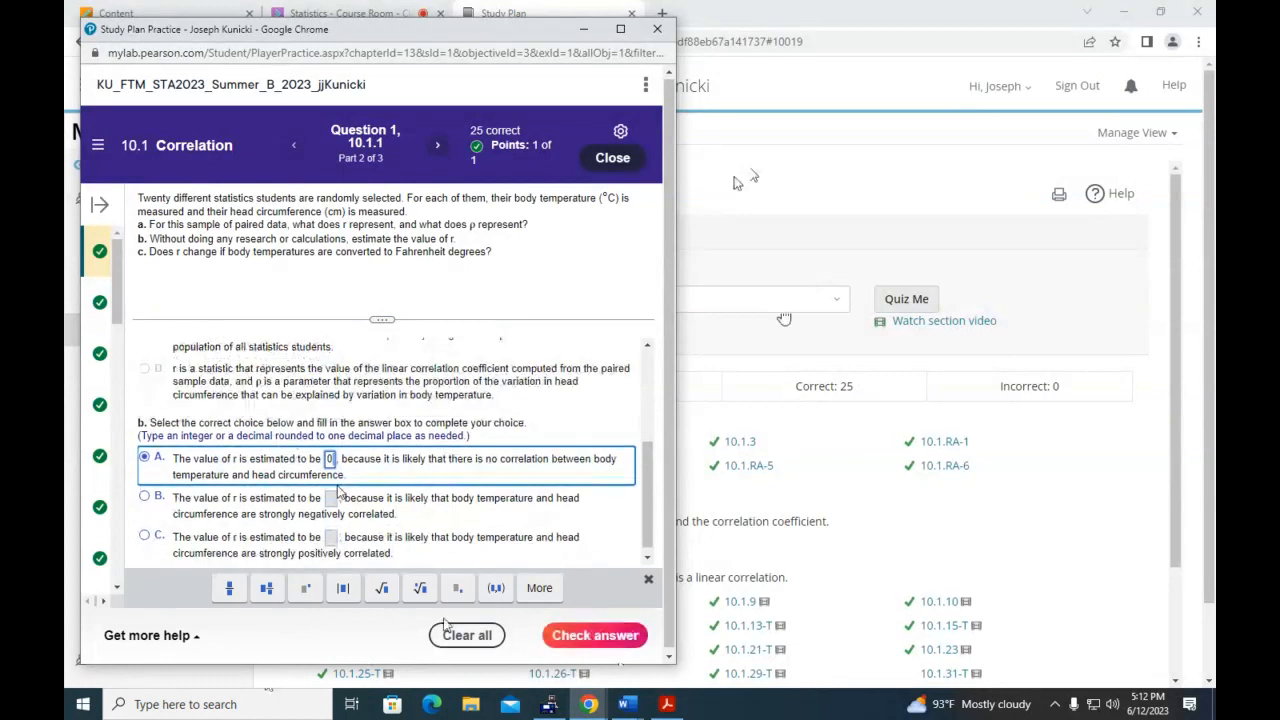
pyautogui.click(595, 636)
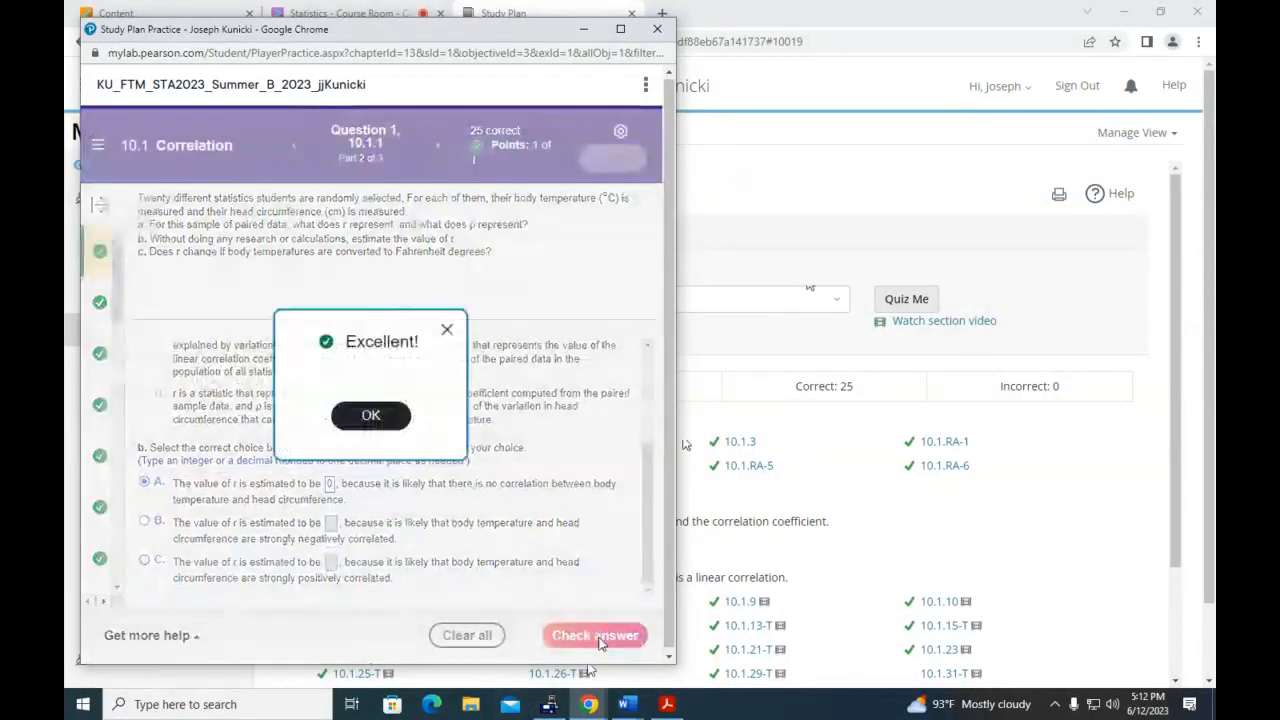
pyautogui.click(392, 420)
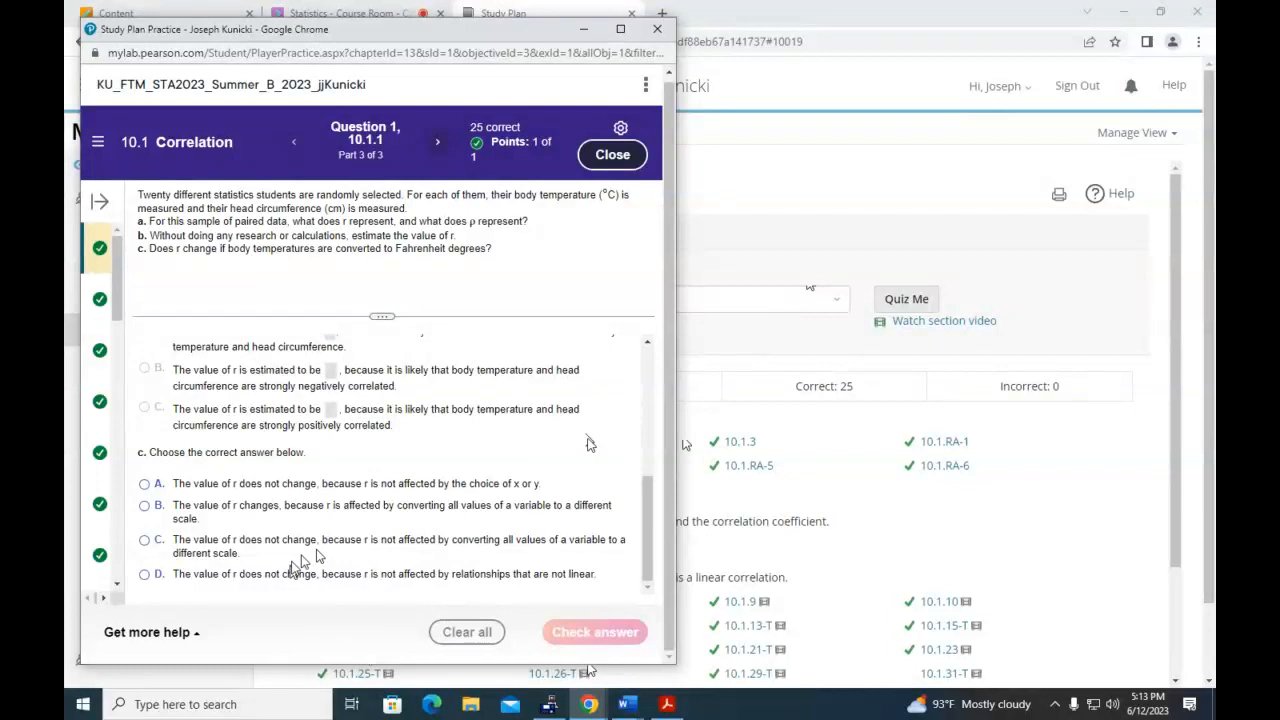
# Try choice B for part c, that r changes when values are converted to a different scale, and check it
pyautogui.click(146, 507)
pyautogui.click(600, 634)
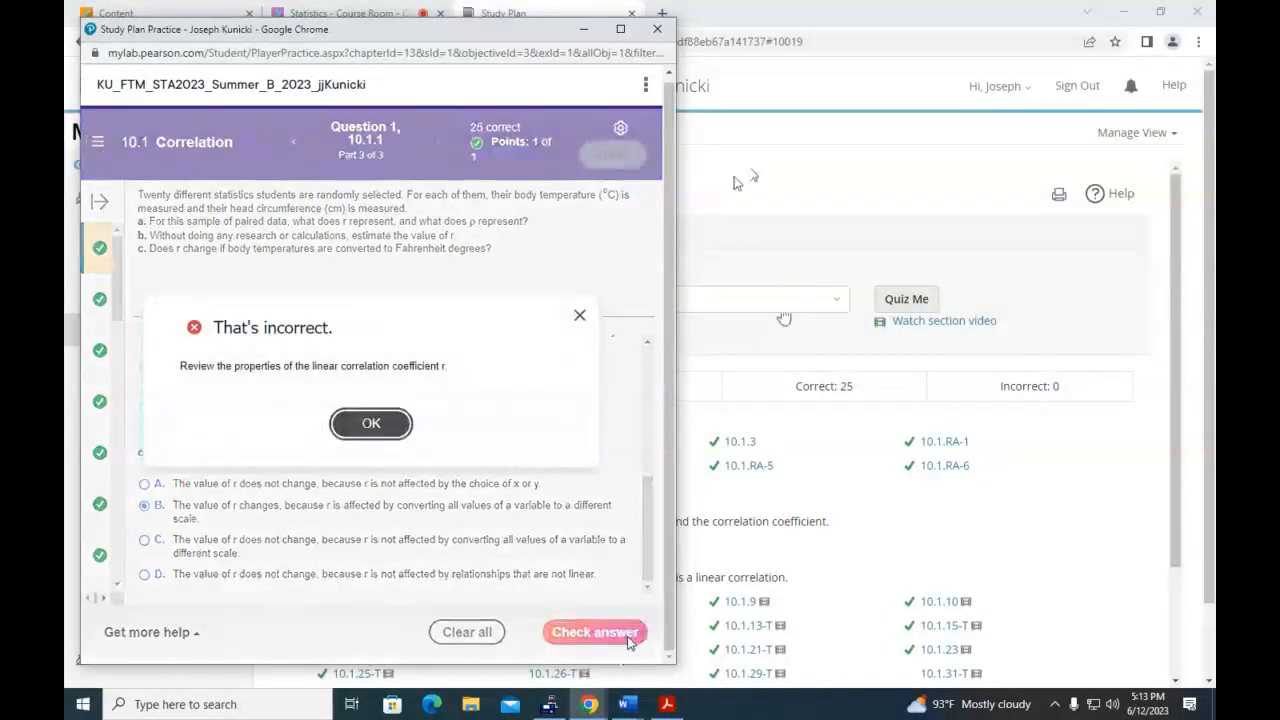
pyautogui.click(370, 423)
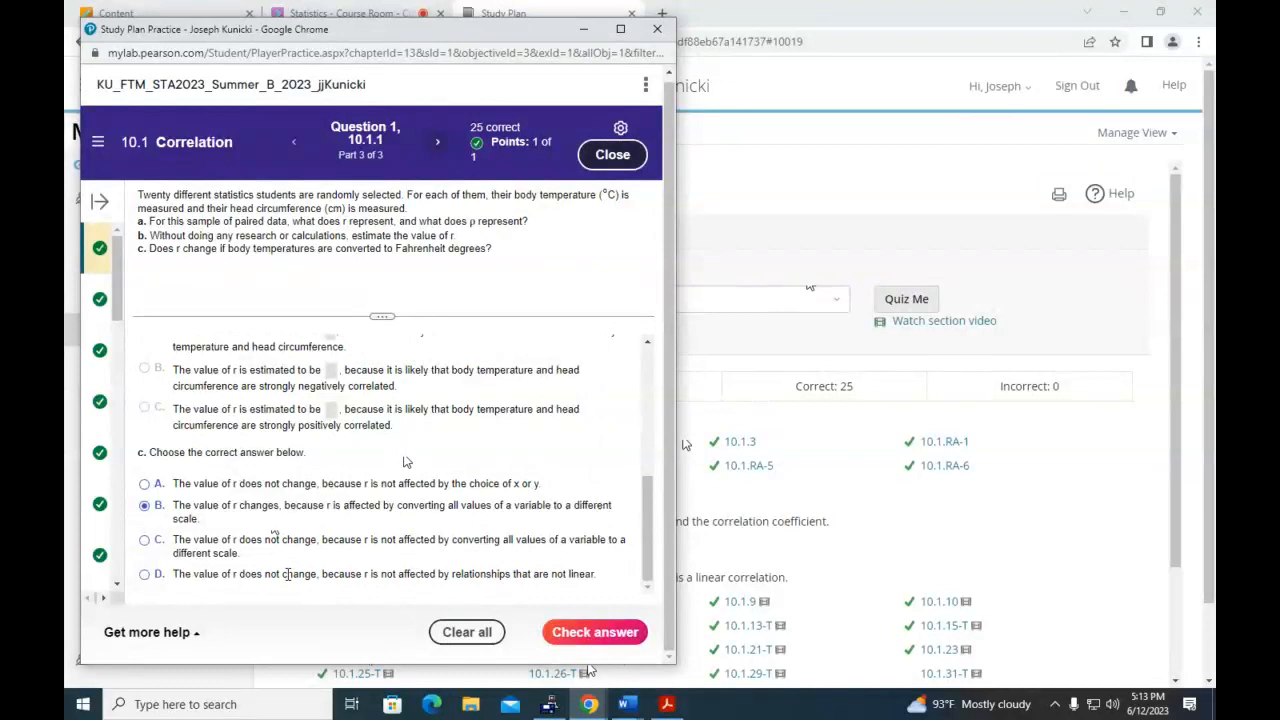
# Answer part c with choice C, that r is not affected by converting a variable's scale, check it and return to part a
pyautogui.click(145, 540)
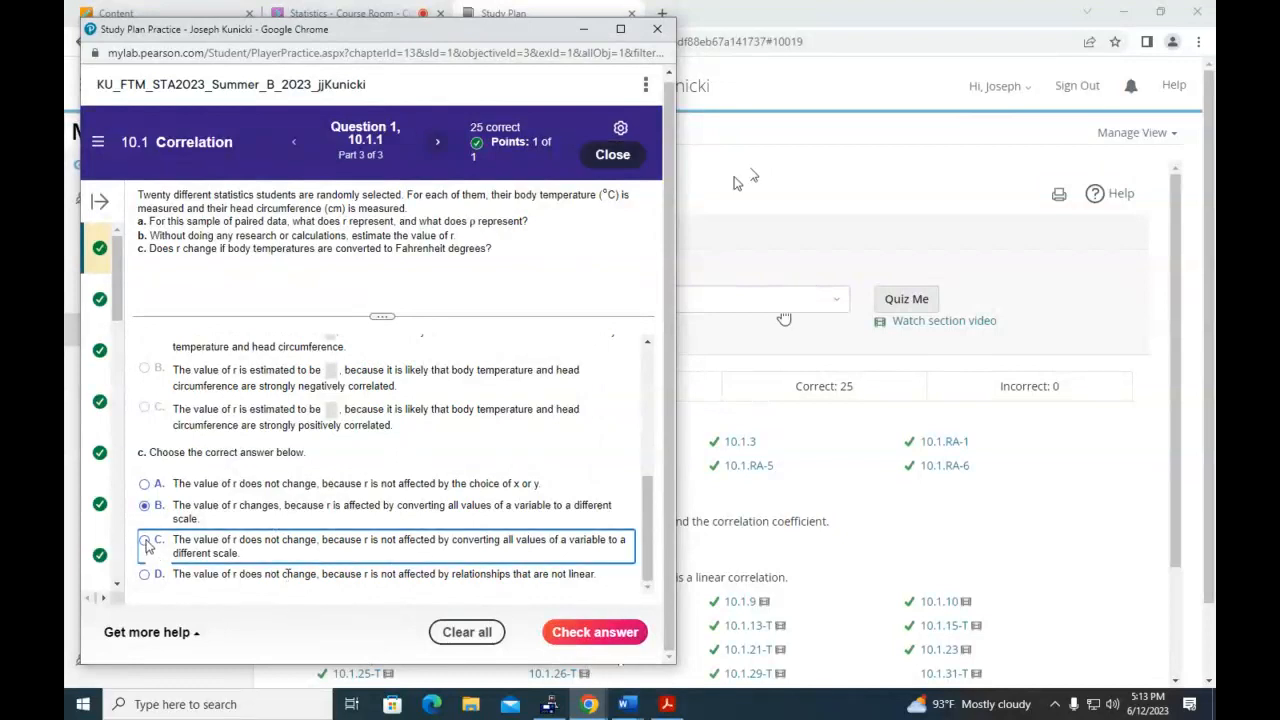
pyautogui.click(585, 632)
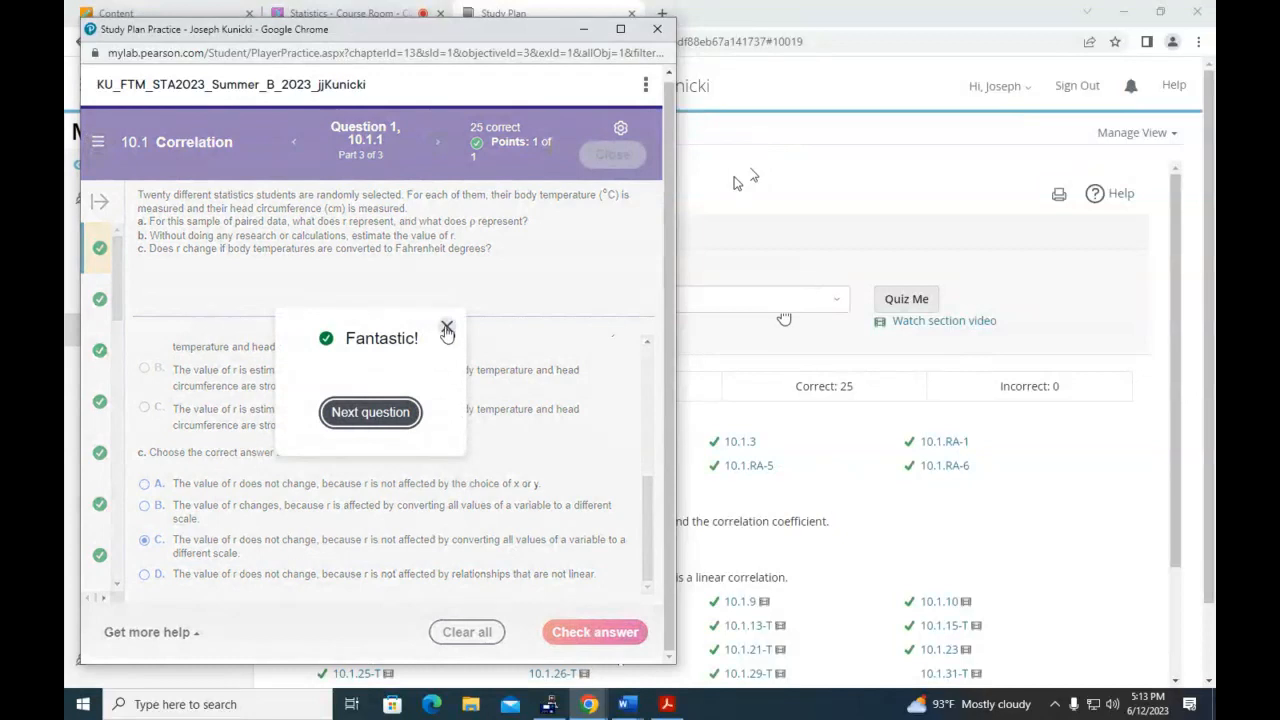
pyautogui.click(446, 327)
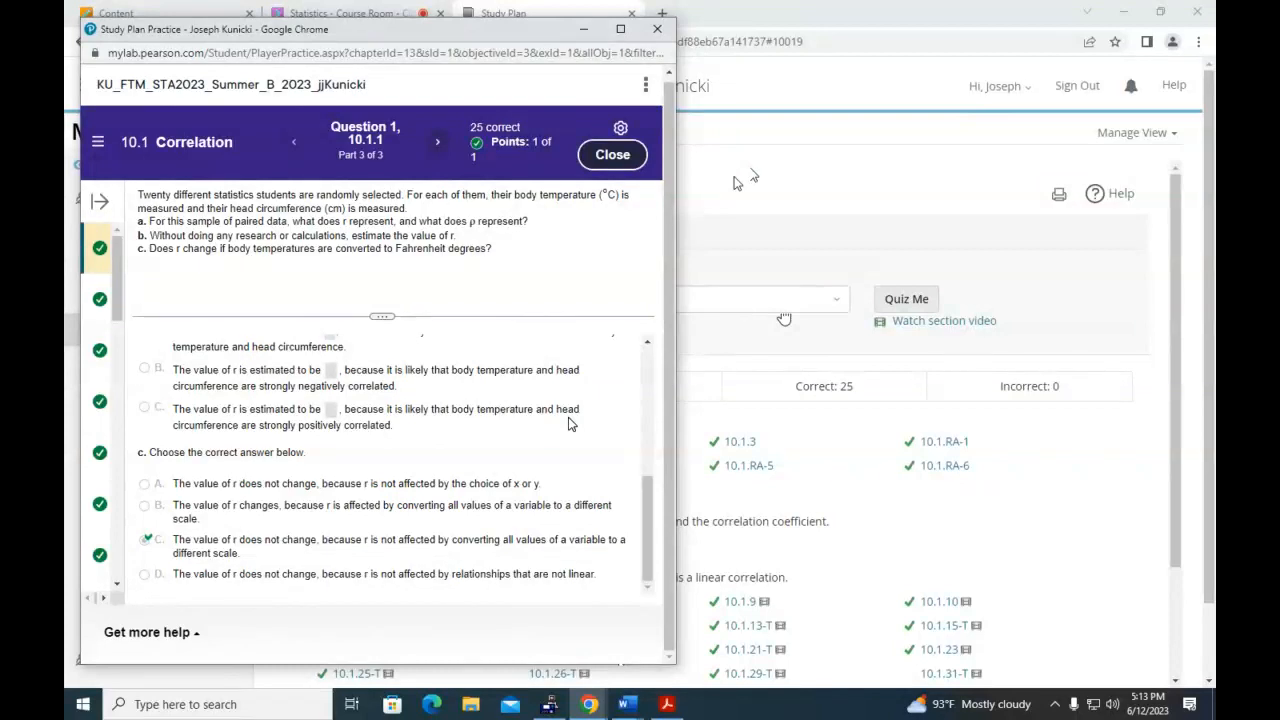
pyautogui.moveTo(644, 500); pyautogui.dragTo(655, 374)
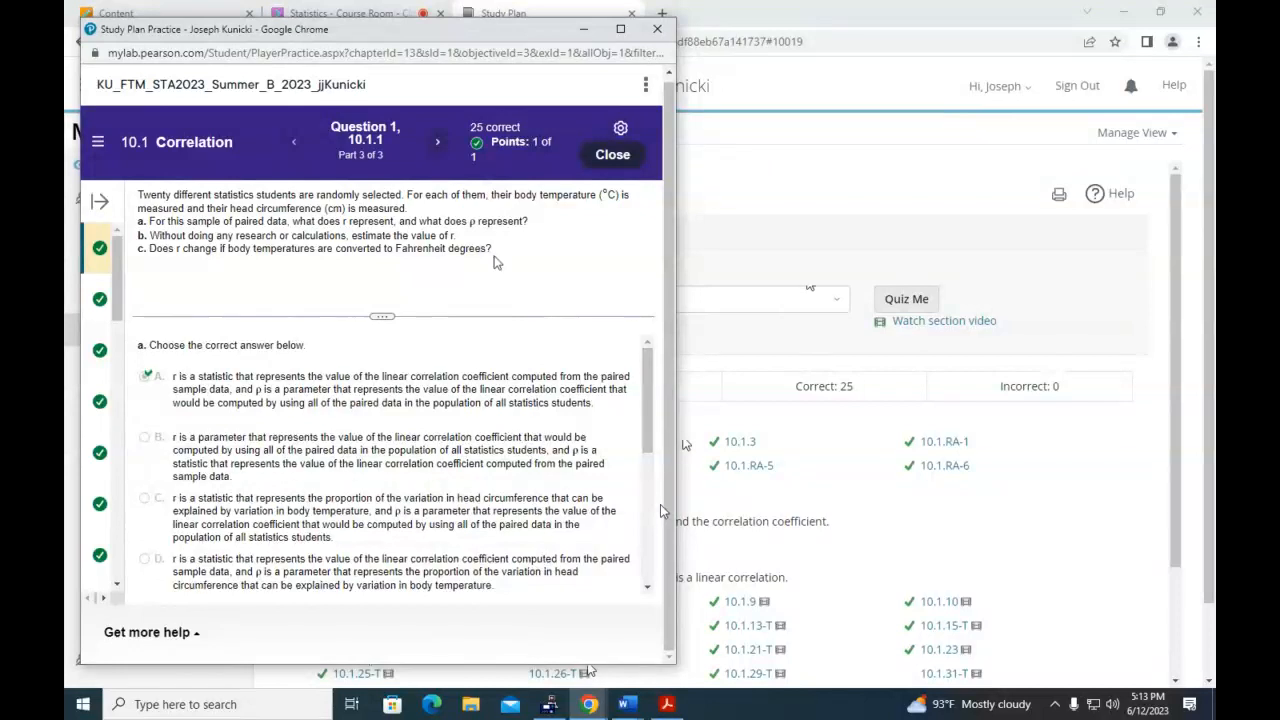
# Go to question 10.1.2, answer it with choice D, that a nonlinear relationship may exist, and check it
pyautogui.click(437, 142)
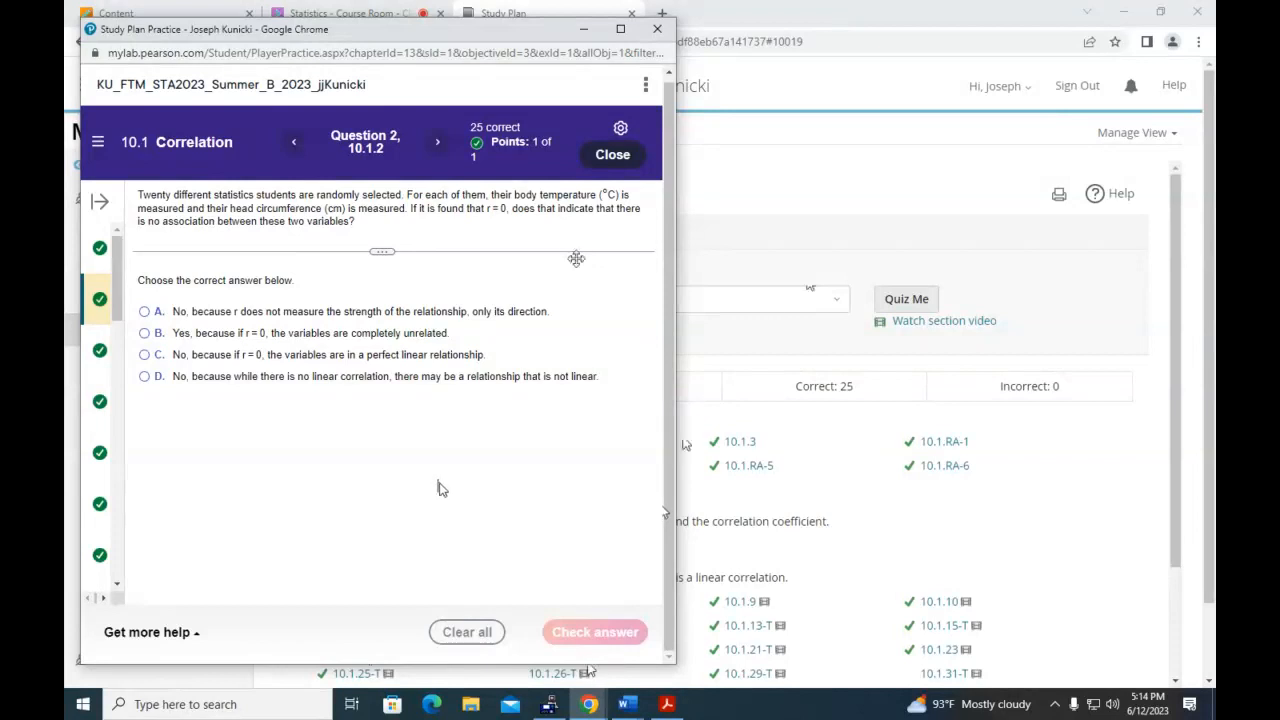
pyautogui.click(145, 377)
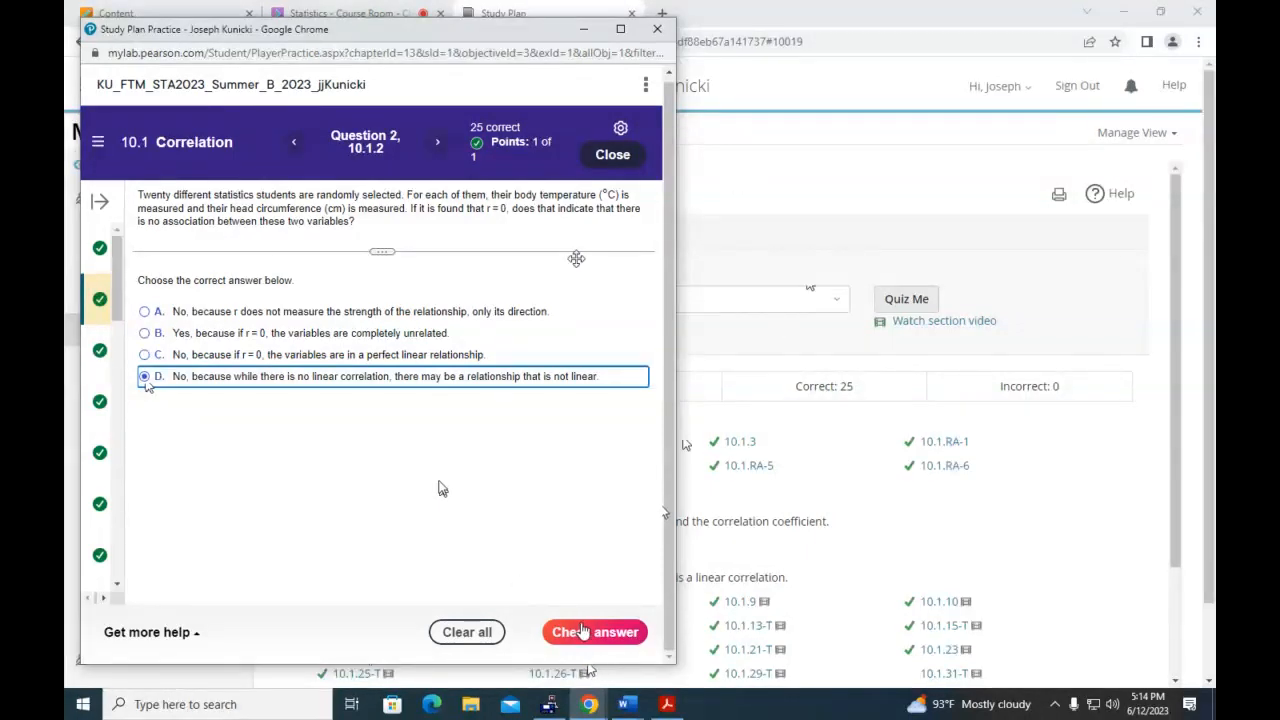
pyautogui.click(590, 632)
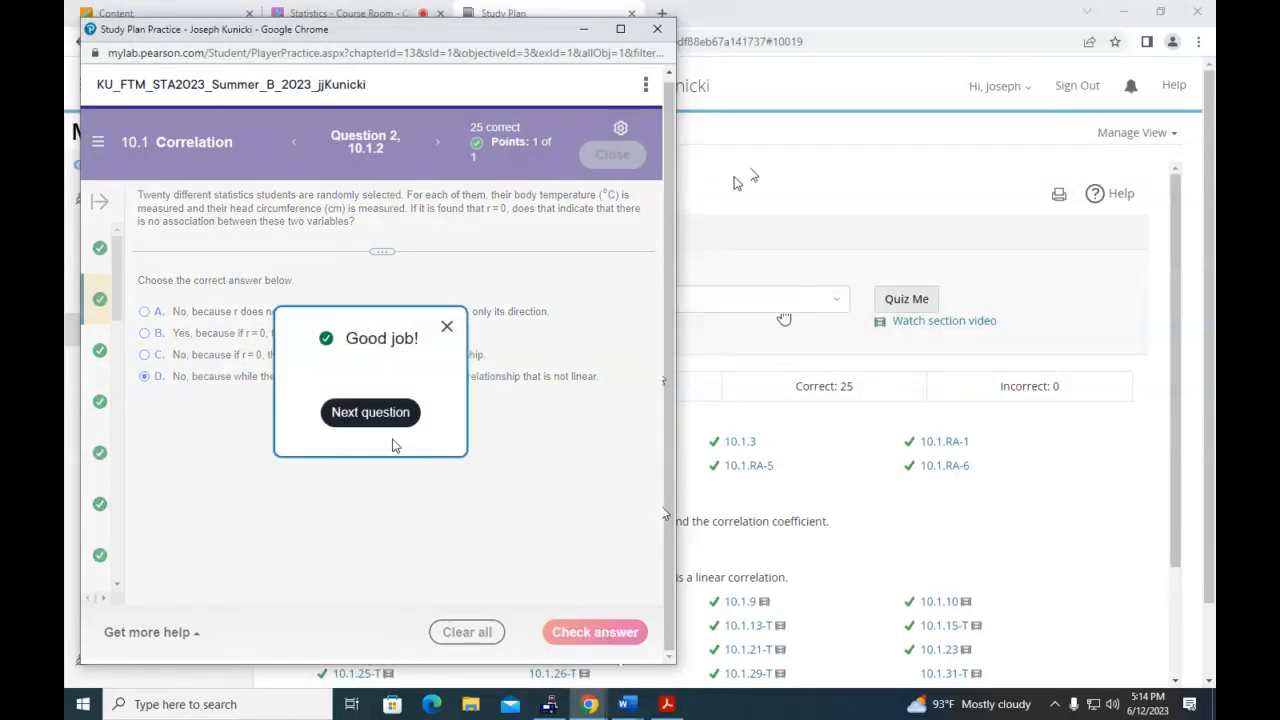
pyautogui.click(445, 328)
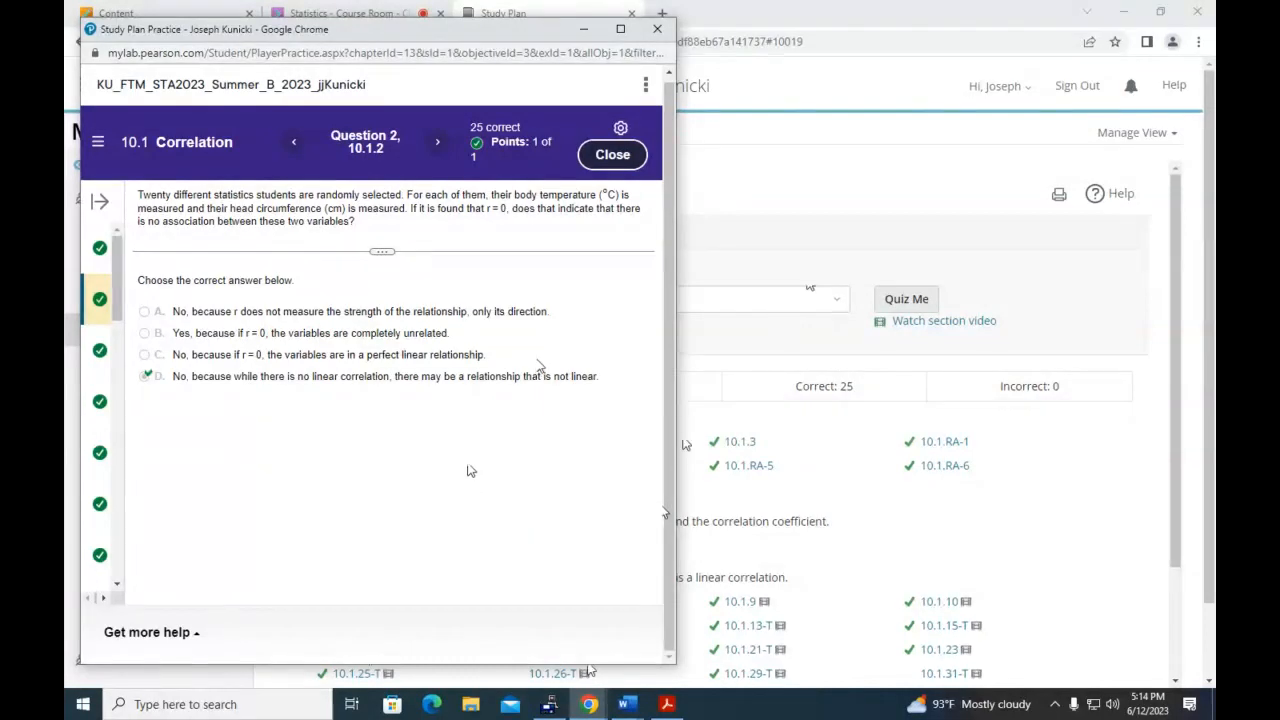
# Go to question 10.1.3, answer it with choice B, that linear correlation does not imply causation, and check it
pyautogui.click(437, 142)
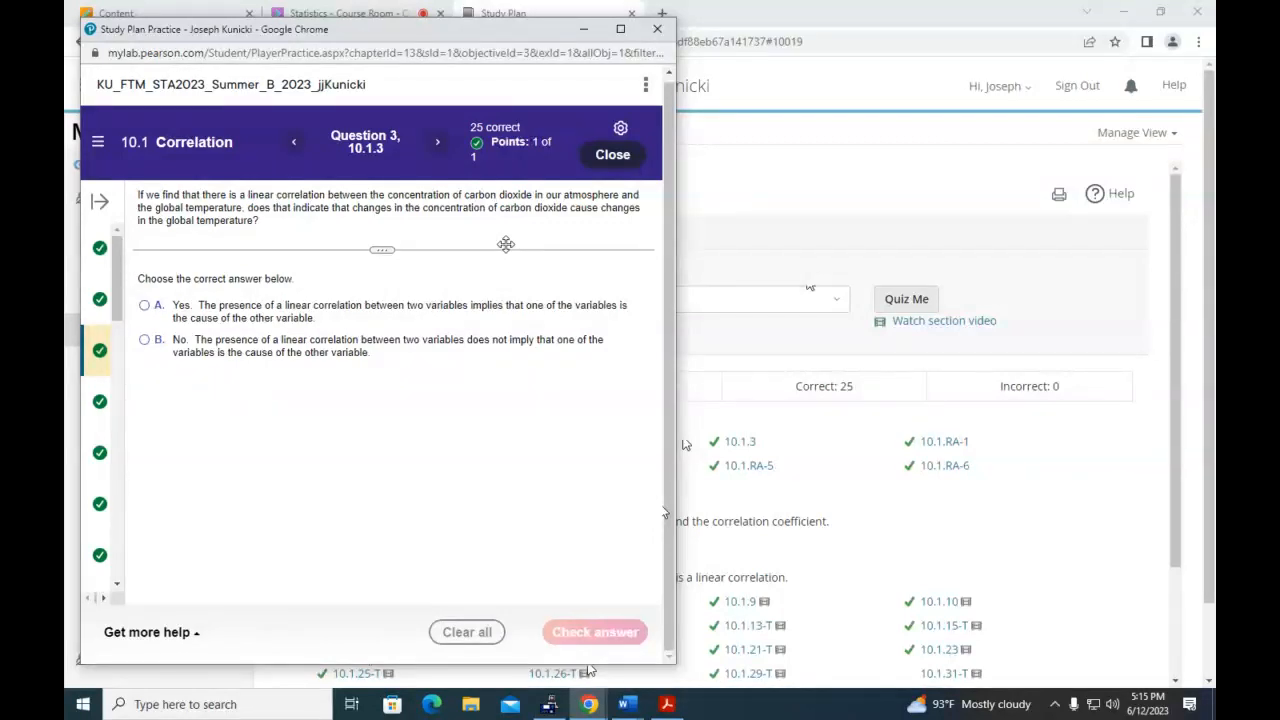
pyautogui.click(146, 340)
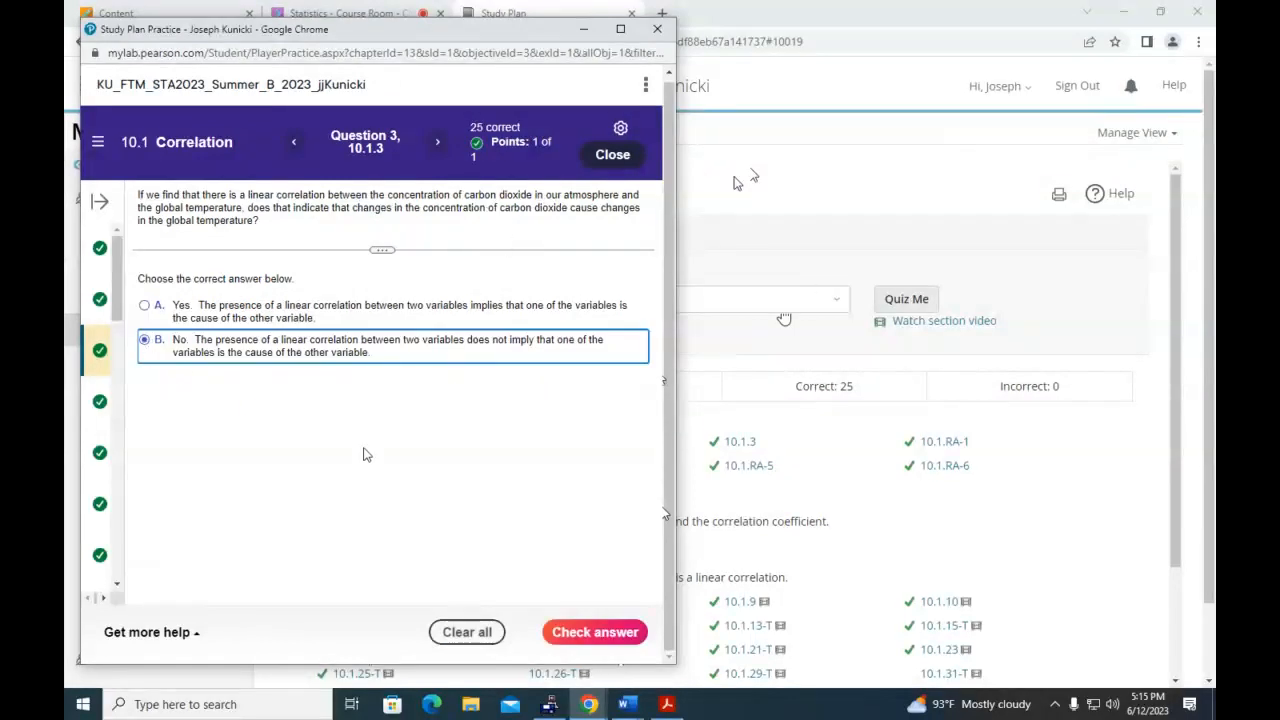
pyautogui.click(608, 631)
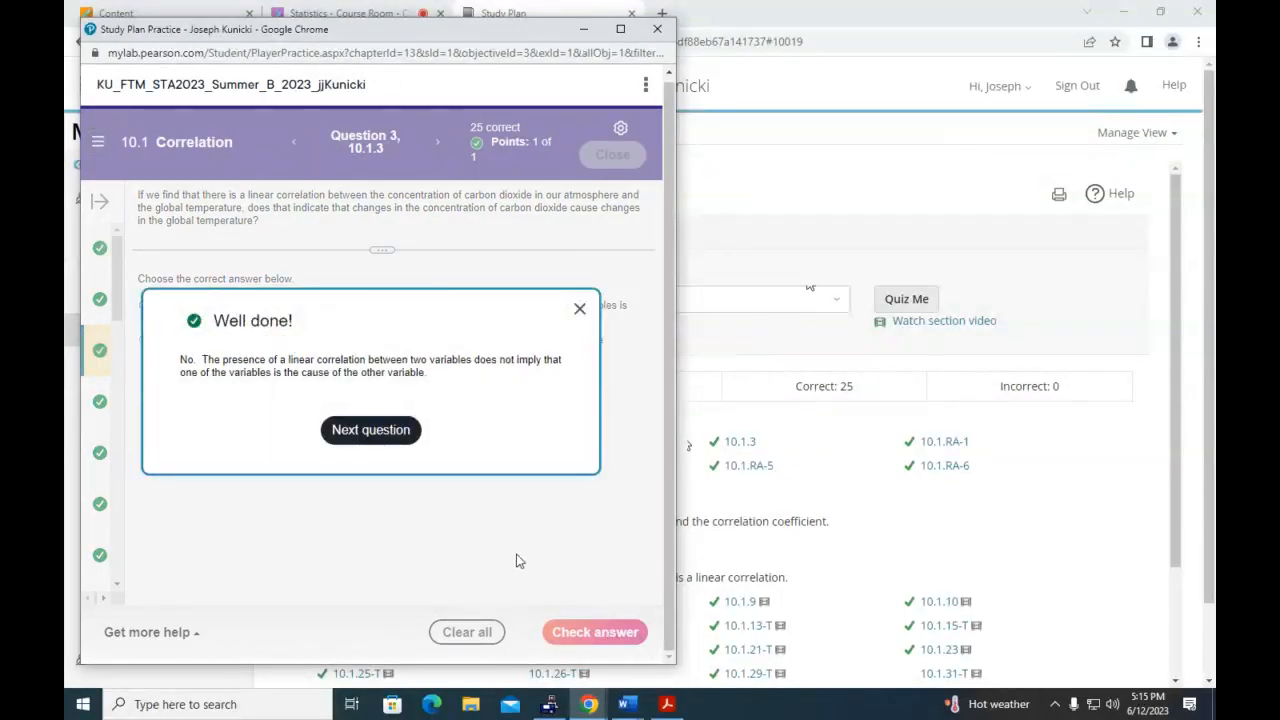
# Go to question 10.1.4, open its scatterplots, and widen the practice window so the plots sit beside the answer fields
pyautogui.click(381, 440)
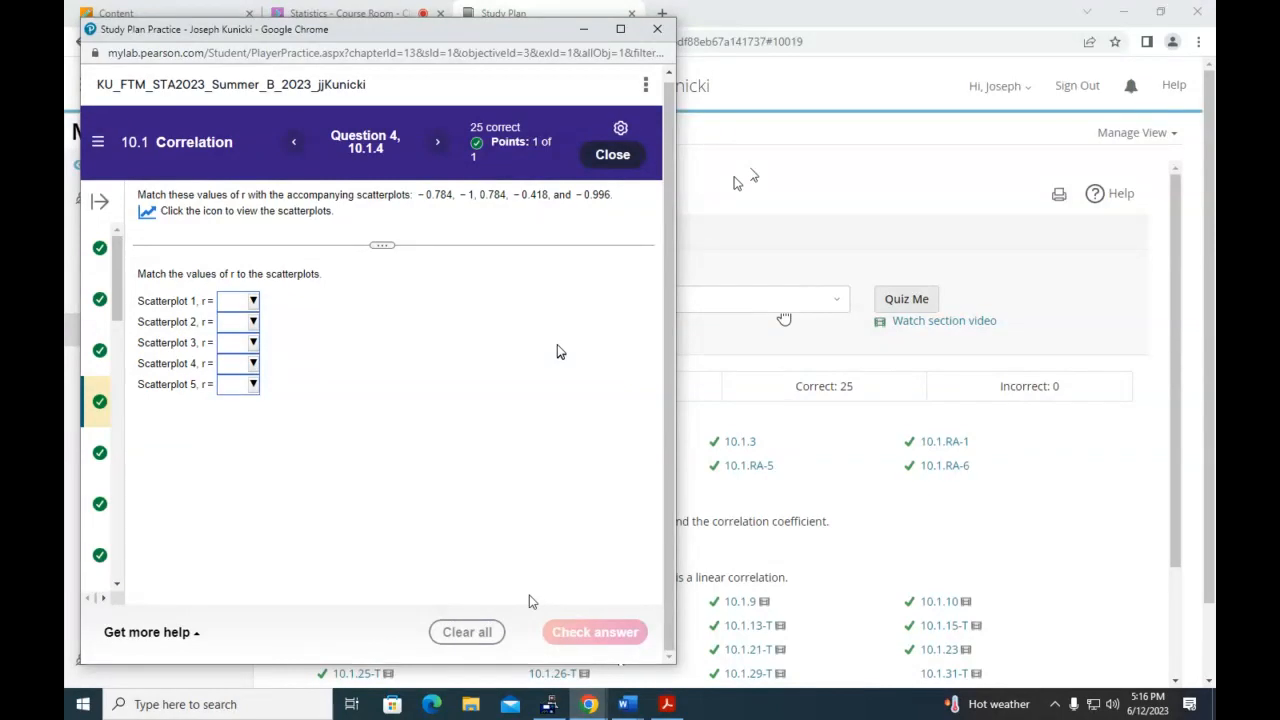
pyautogui.click(147, 214)
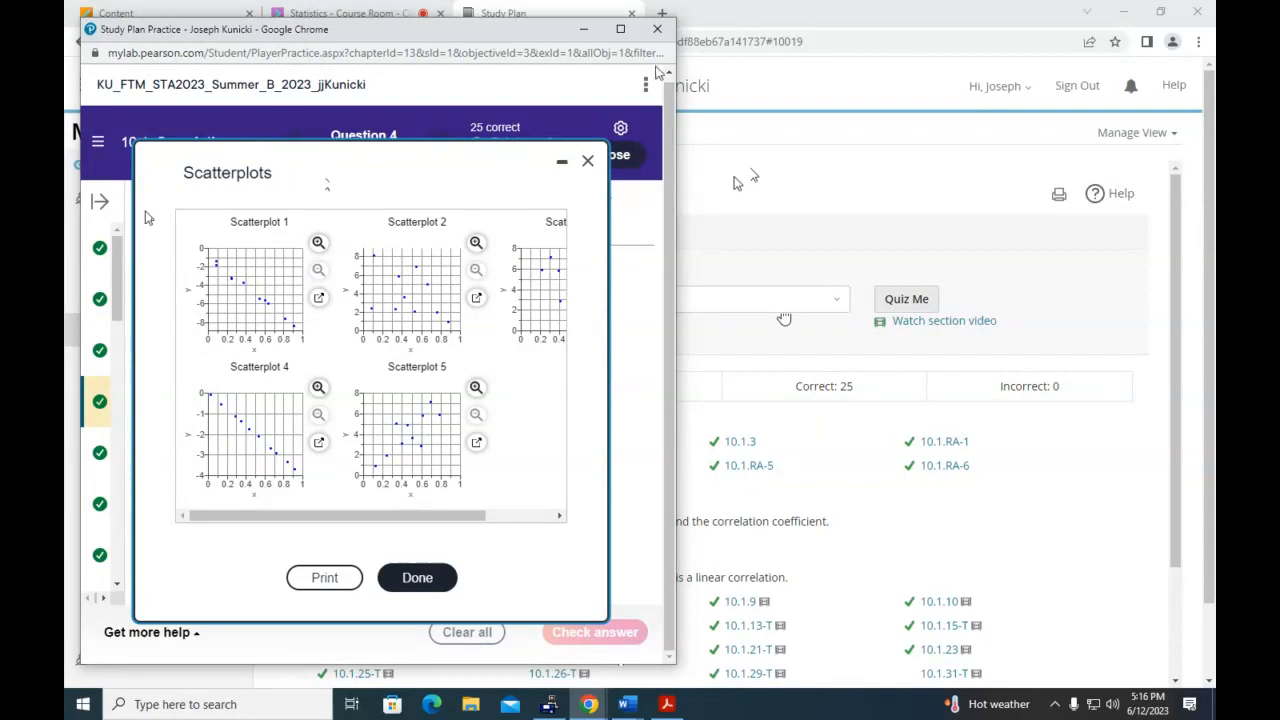
pyautogui.moveTo(681, 62); pyautogui.dragTo(1192, 63)
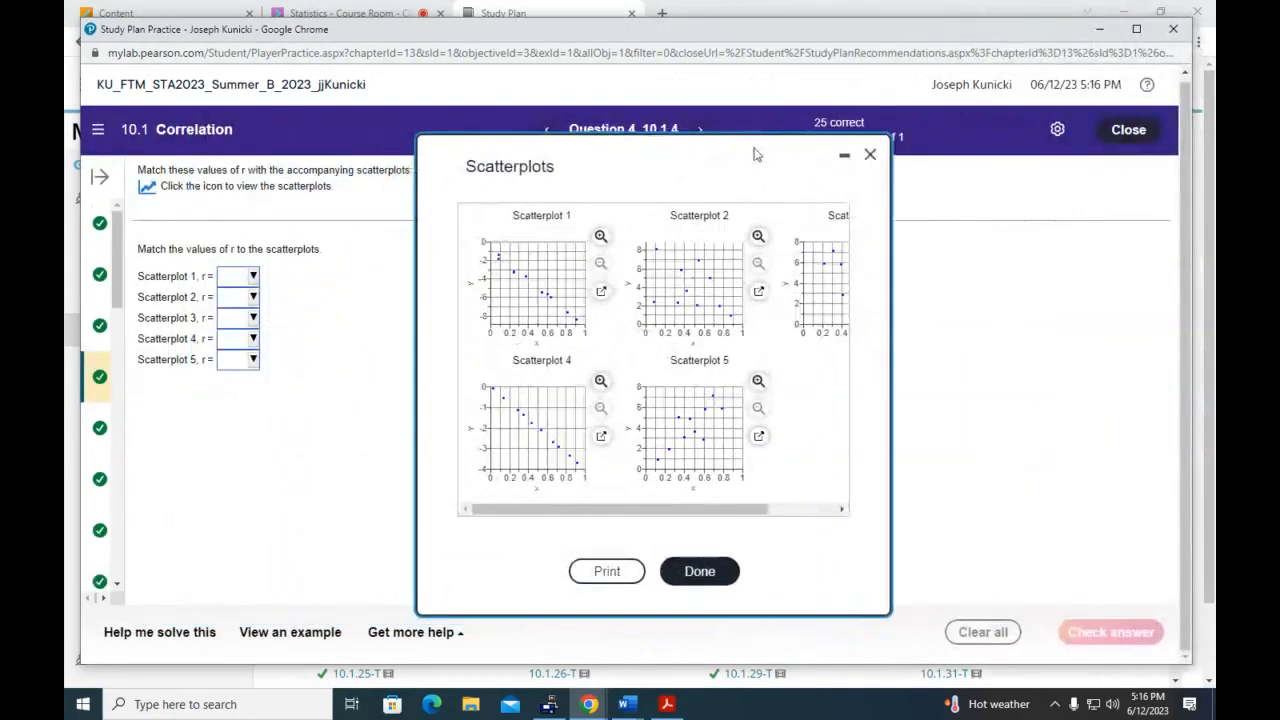
pyautogui.moveTo(756, 154); pyautogui.dragTo(893, 185)
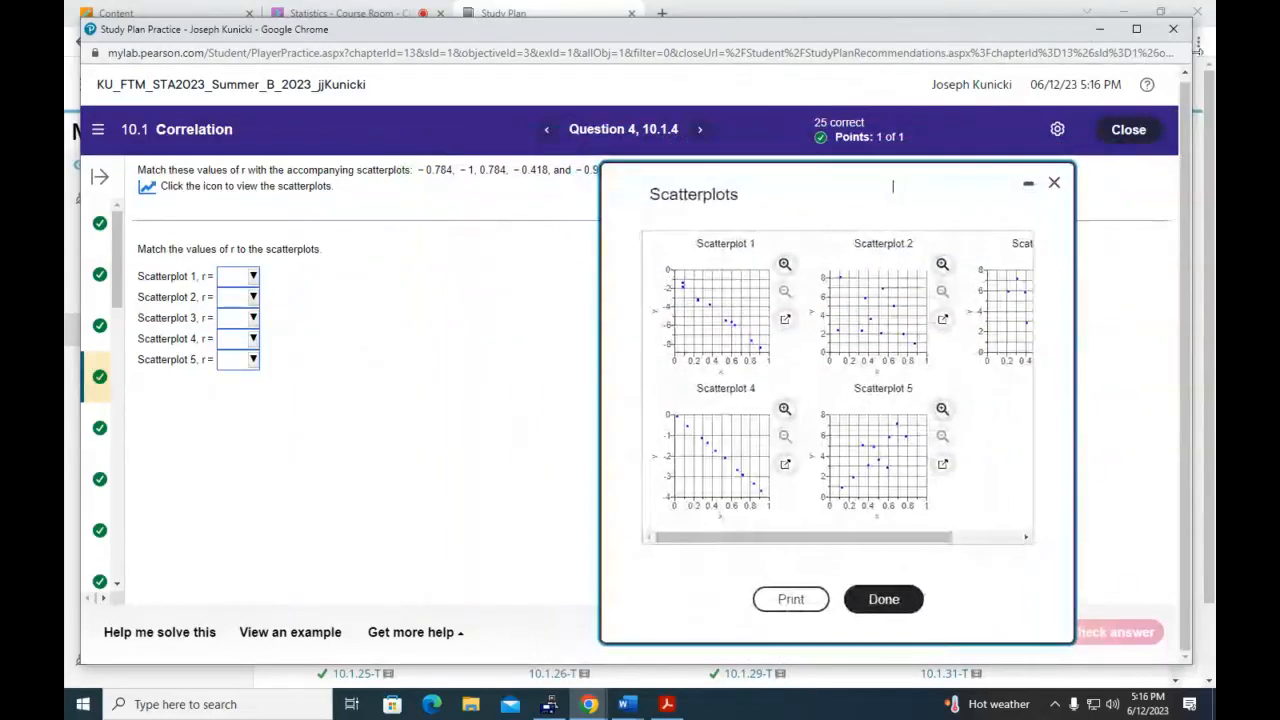
pyautogui.moveTo(929, 543); pyautogui.dragTo(962, 548)
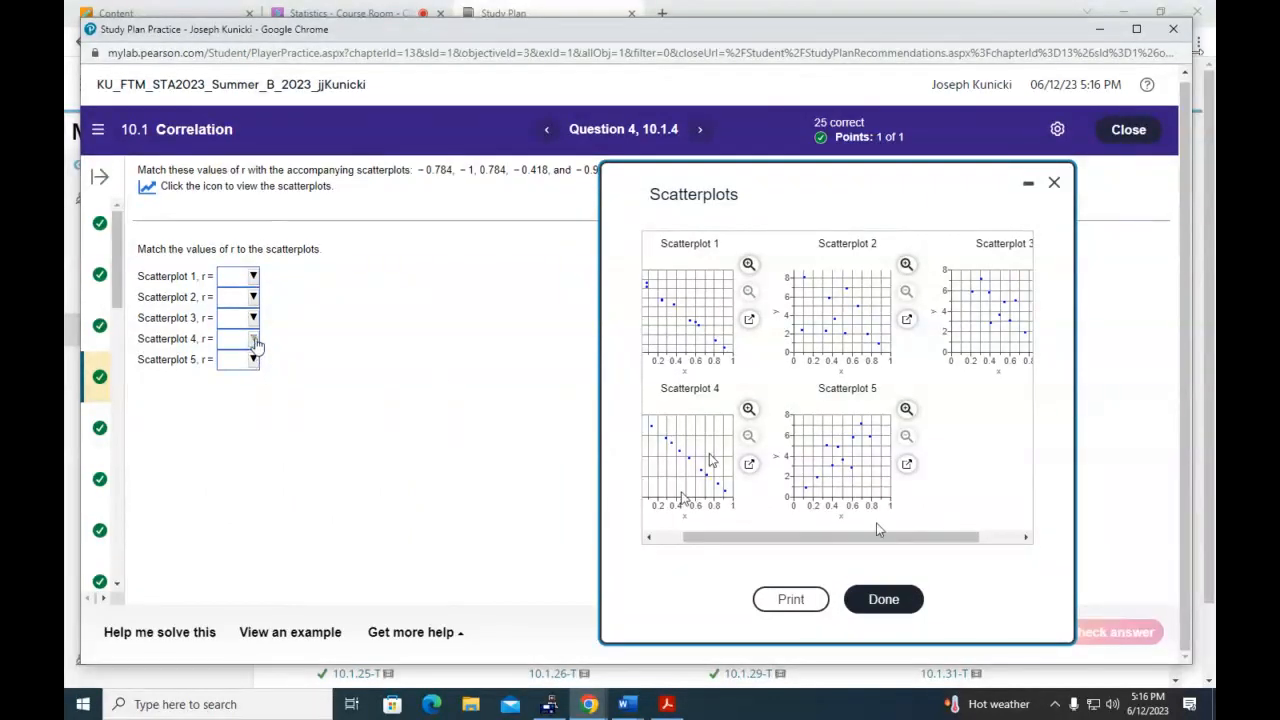
# Match r = −1 to Scatterplot 4 and r = −0.996 to Scatterplot 1
pyautogui.click(256, 344)
pyautogui.click(267, 525)
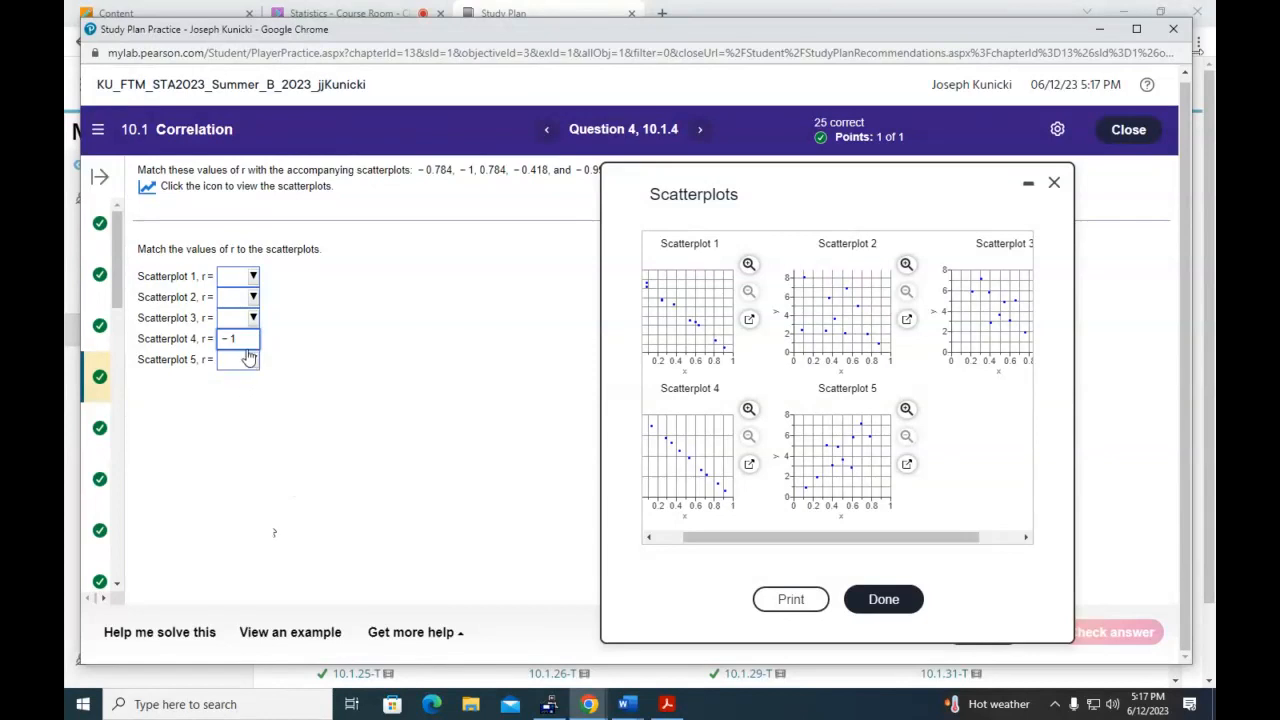
pyautogui.click(249, 276)
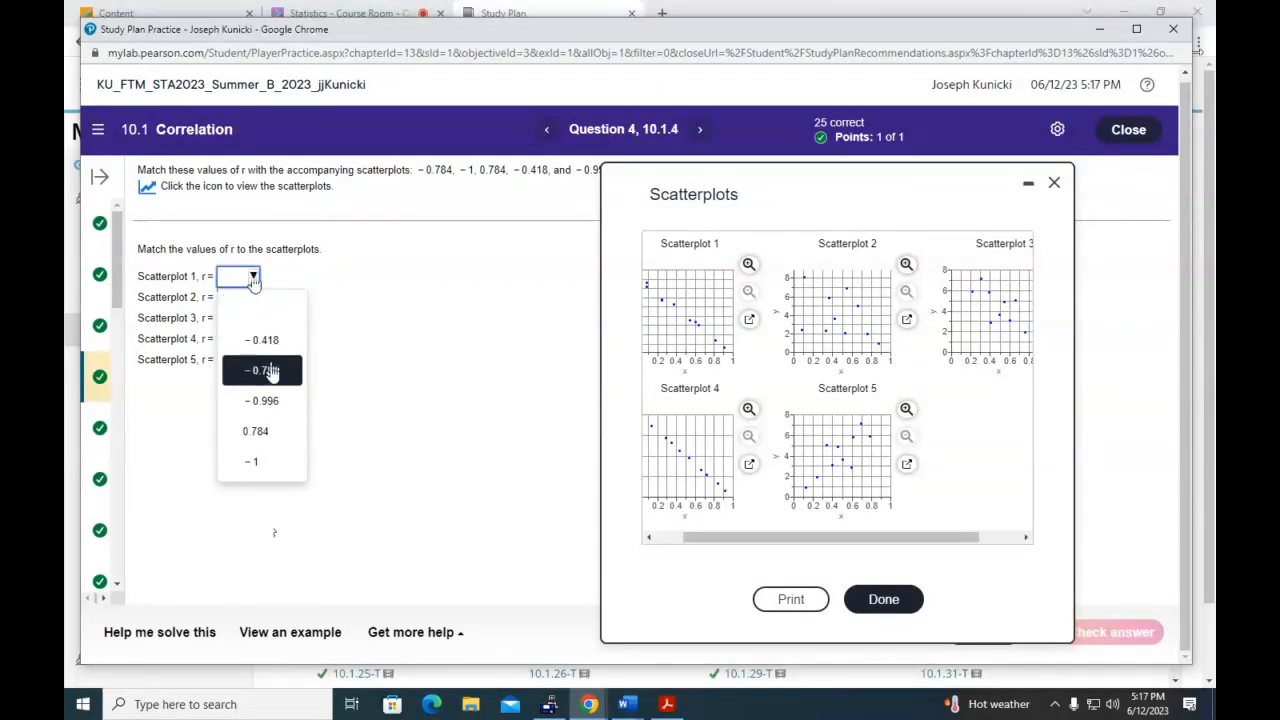
pyautogui.click(276, 401)
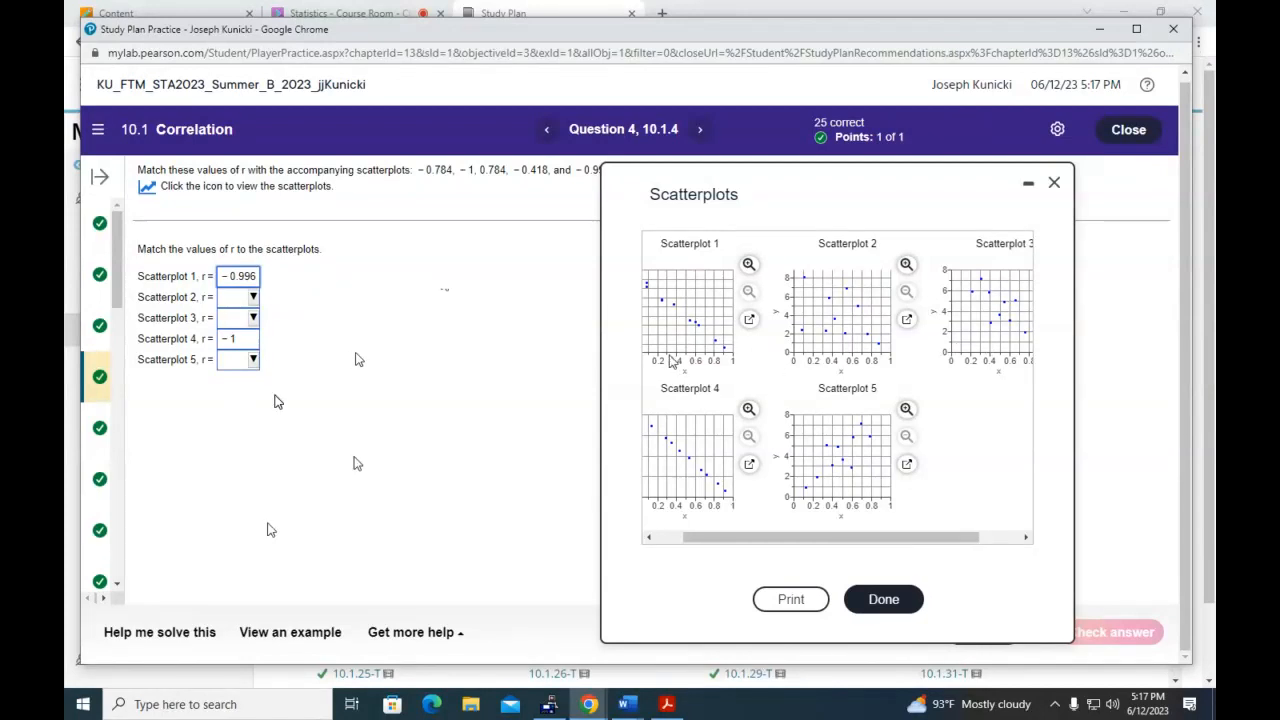
# Match r = −0.418 to Scatterplot 2, 0.784 to Scatterplot 5 and −0.784 to Scatterplot 3, and check the completed answer
pyautogui.click(258, 305)
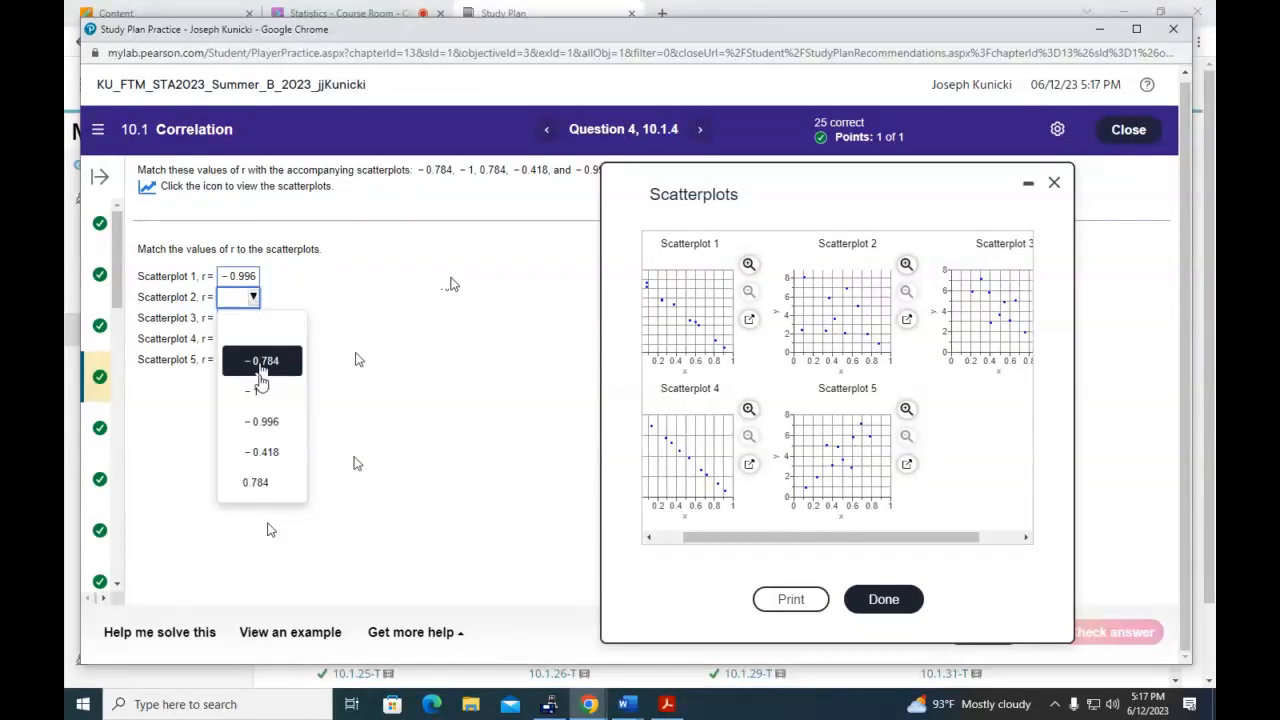
pyautogui.click(274, 454)
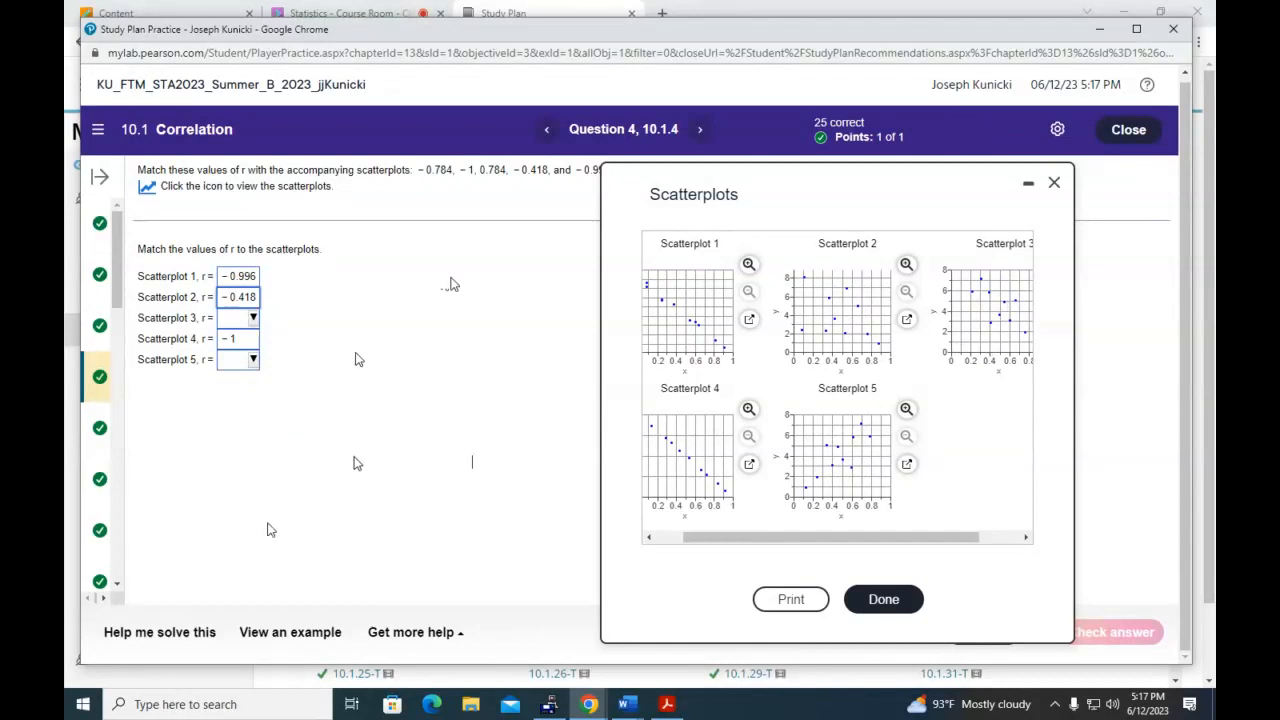
pyautogui.click(250, 360)
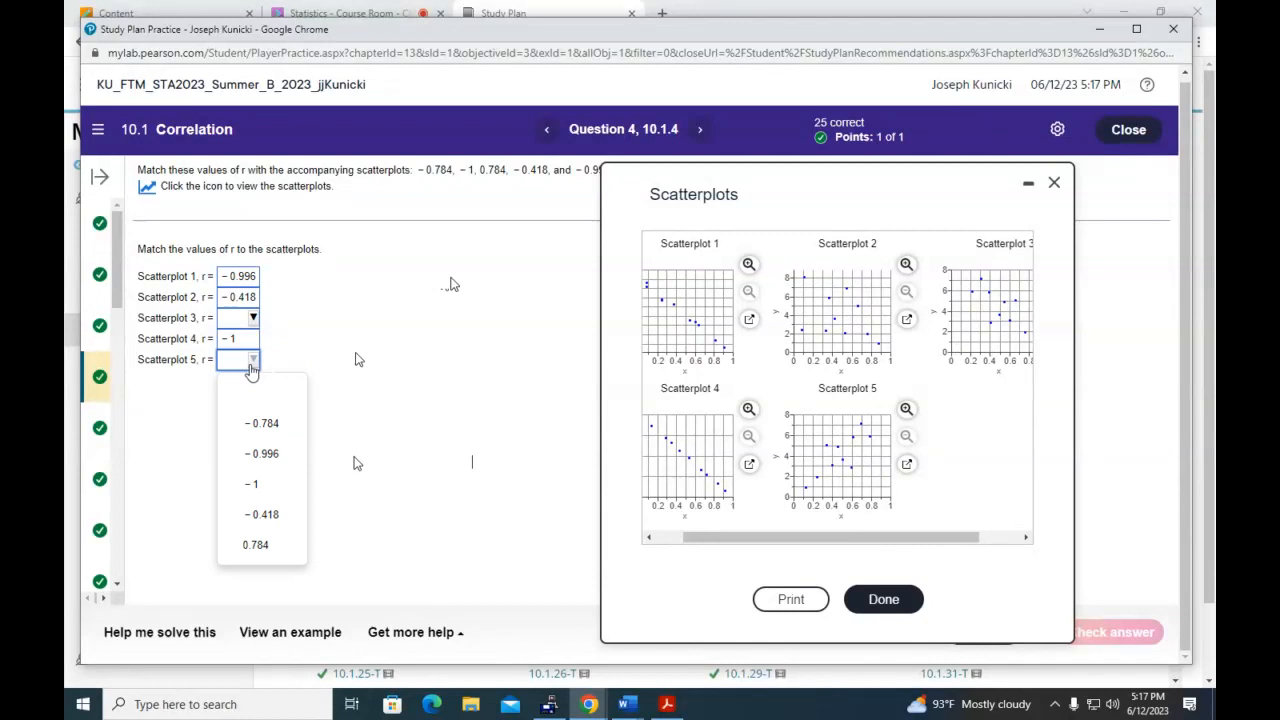
pyautogui.click(268, 545)
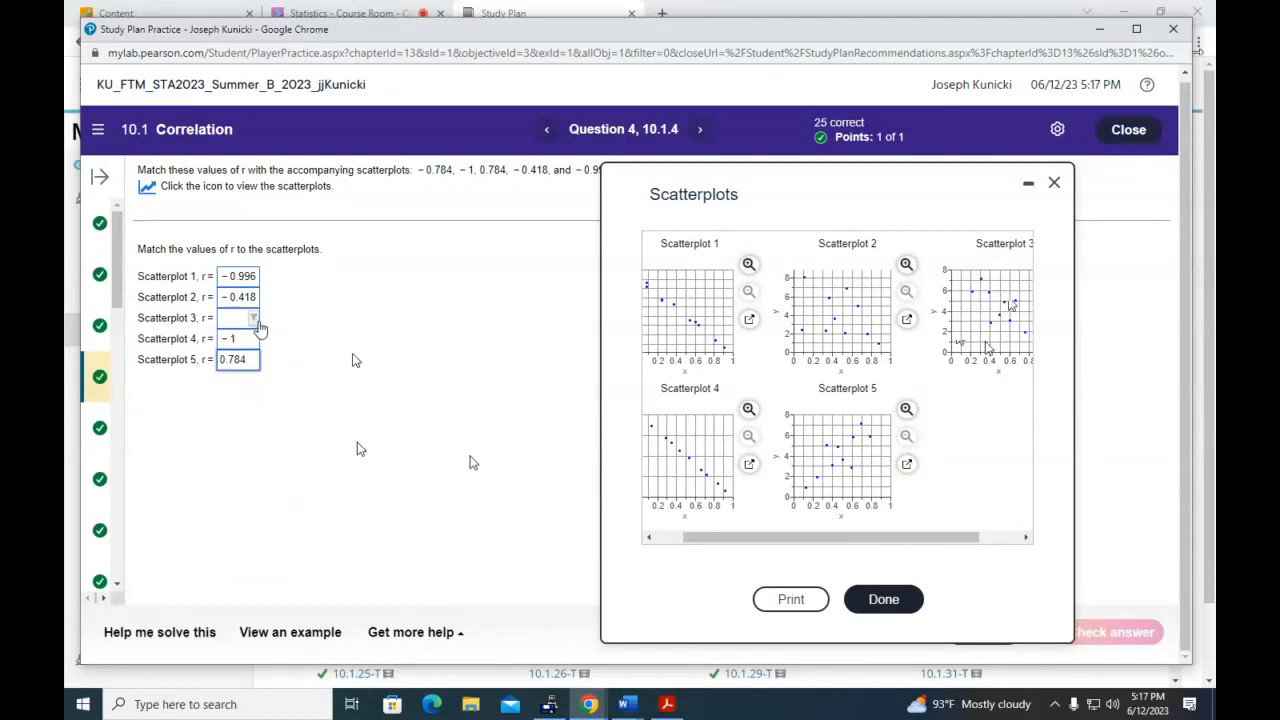
pyautogui.click(253, 319)
pyautogui.click(267, 412)
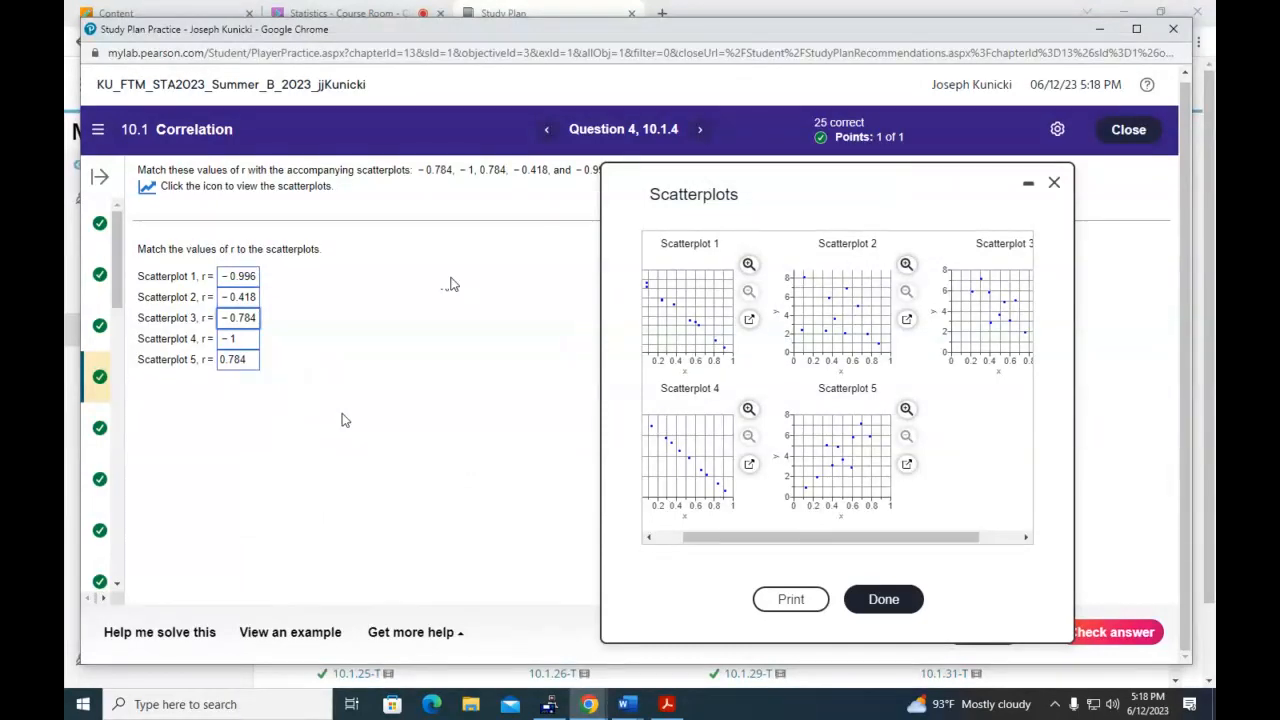
pyautogui.click(882, 600)
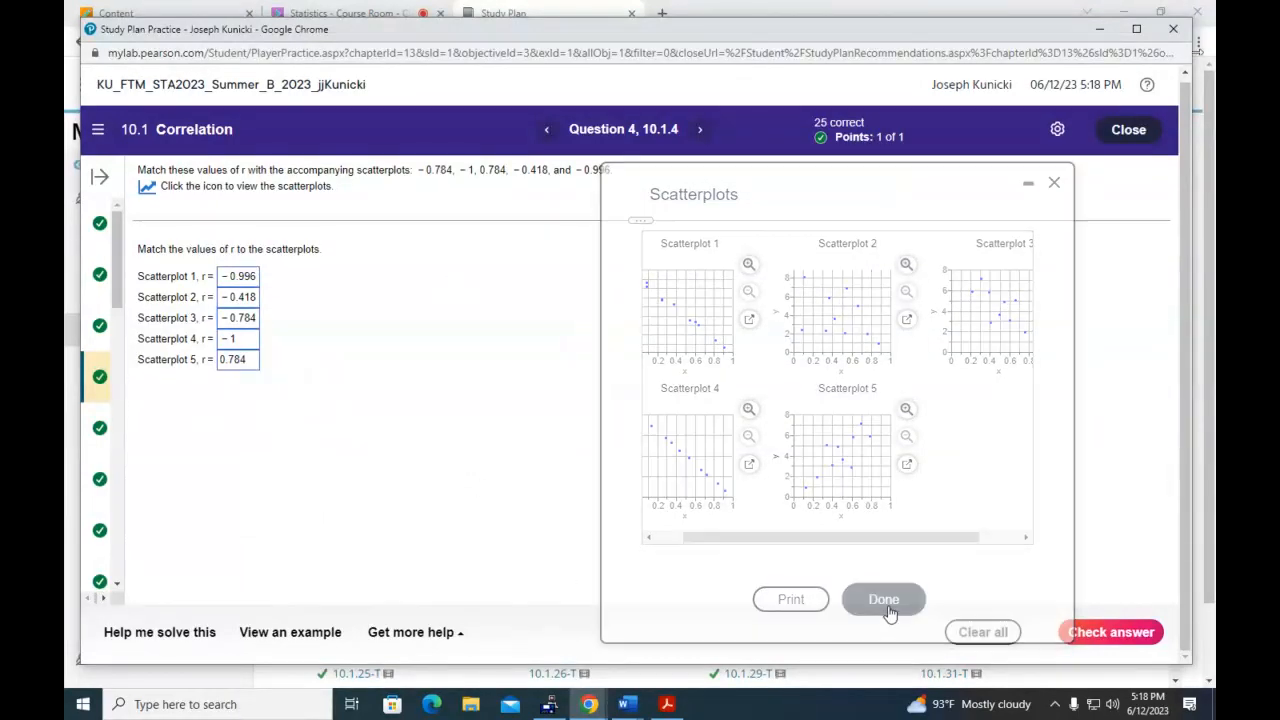
pyautogui.click(1110, 632)
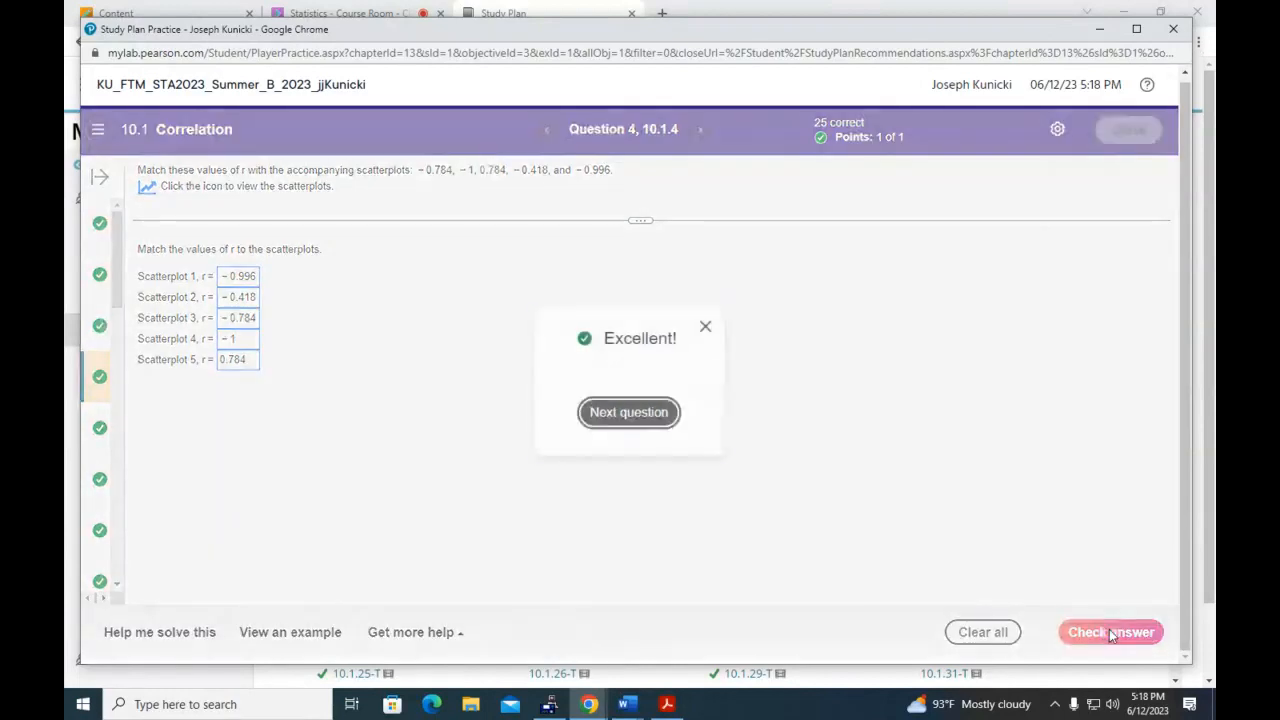
# Go to question 10.1.5, set the hypotheses to H0: ρ = 0 and H1: ρ ≠ 0, and check them
pyautogui.click(638, 414)
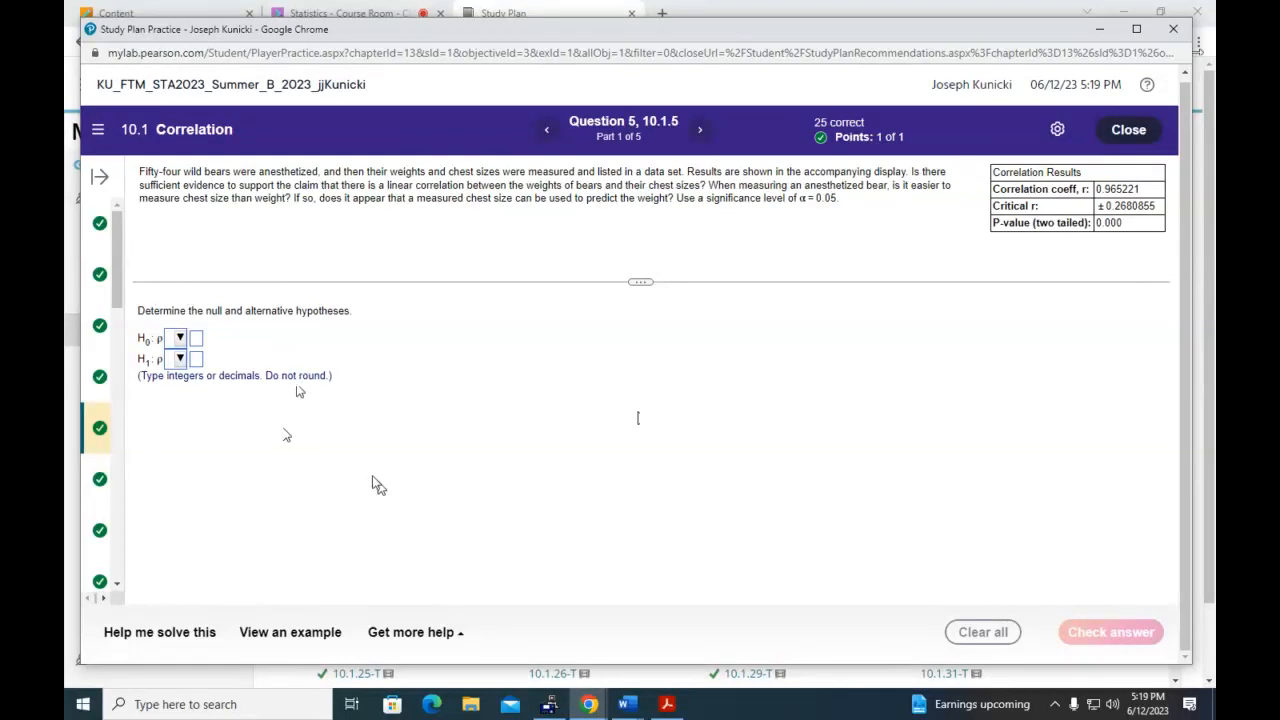
pyautogui.click(181, 340)
pyautogui.click(194, 401)
pyautogui.click(196, 342)
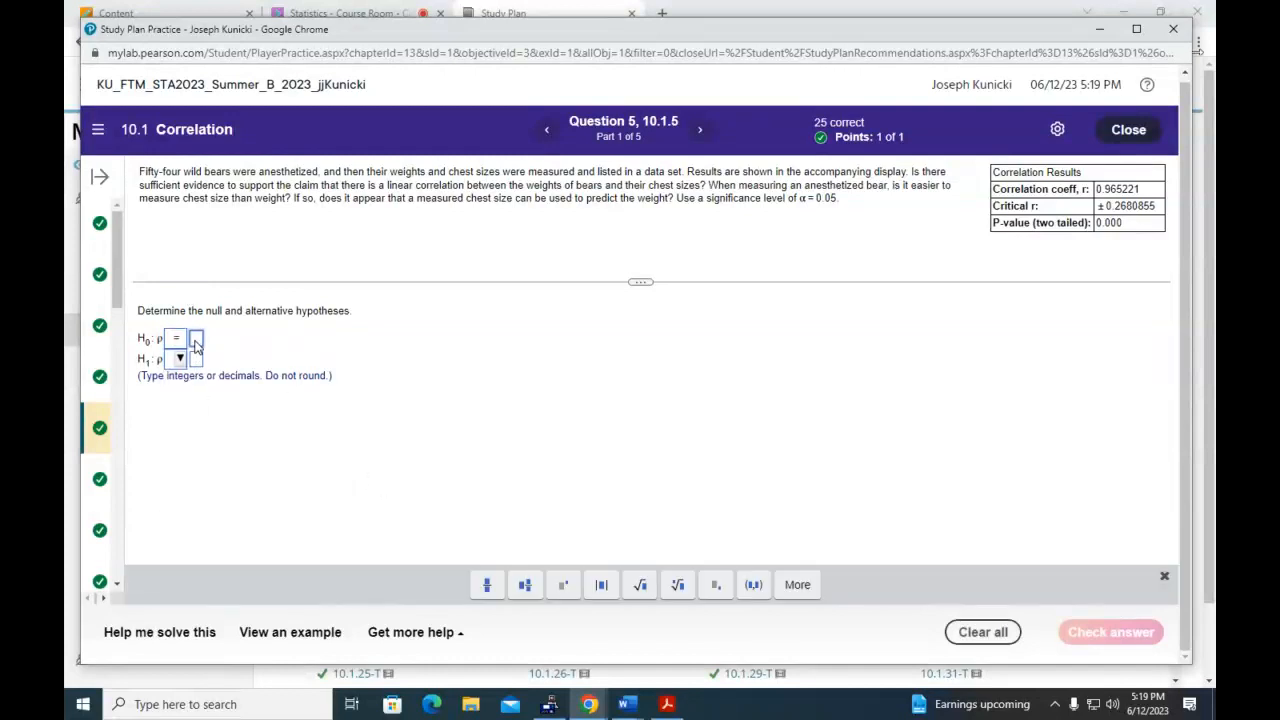
pyautogui.write('0')
pyautogui.click(181, 359)
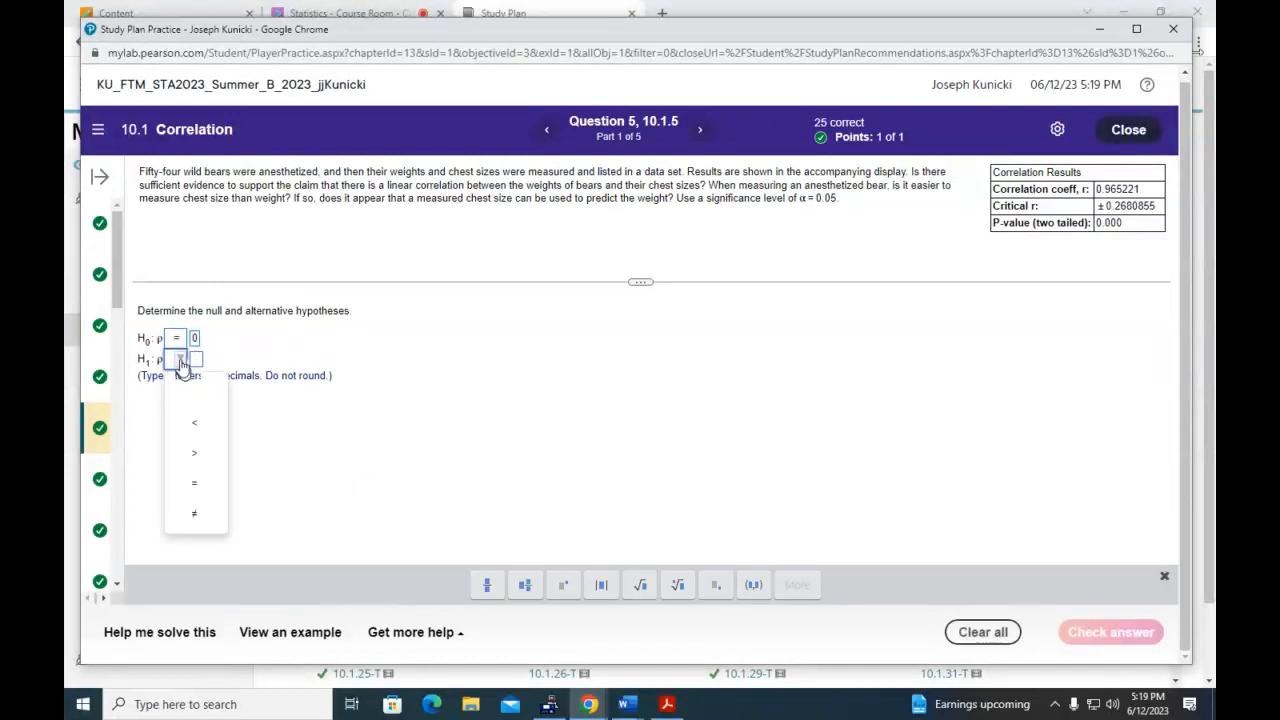
pyautogui.click(197, 512)
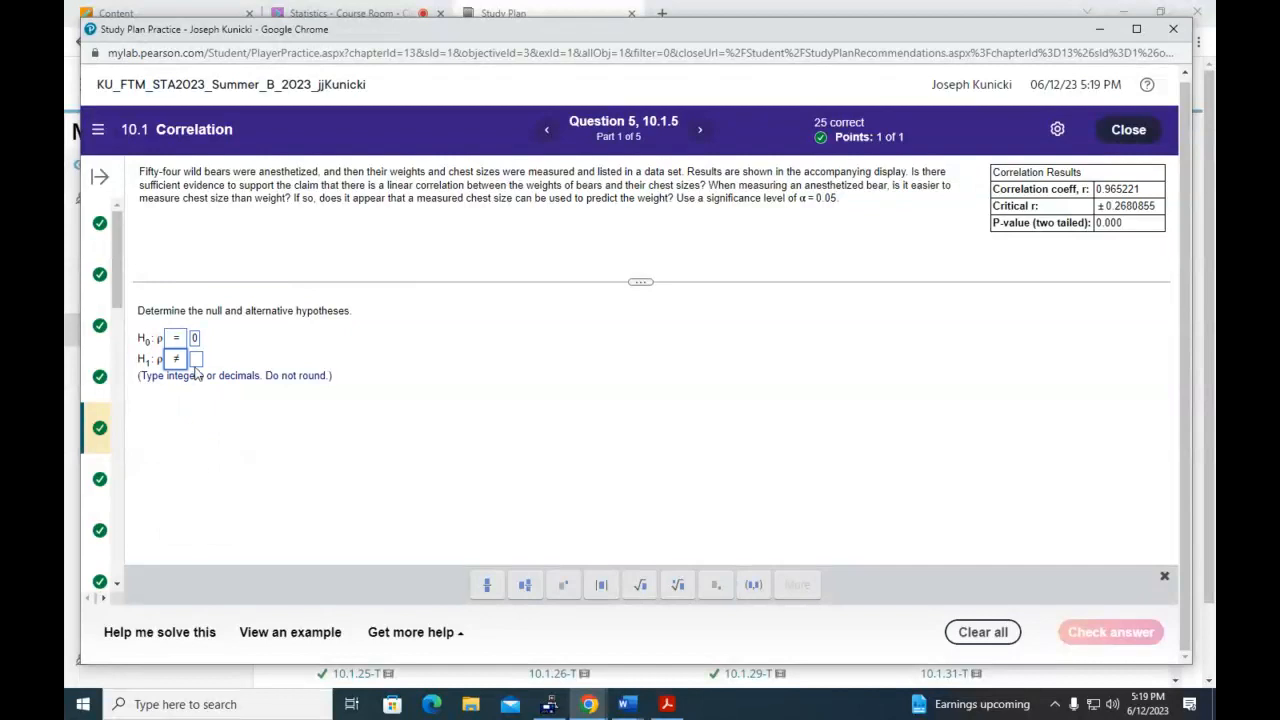
pyautogui.write('0')
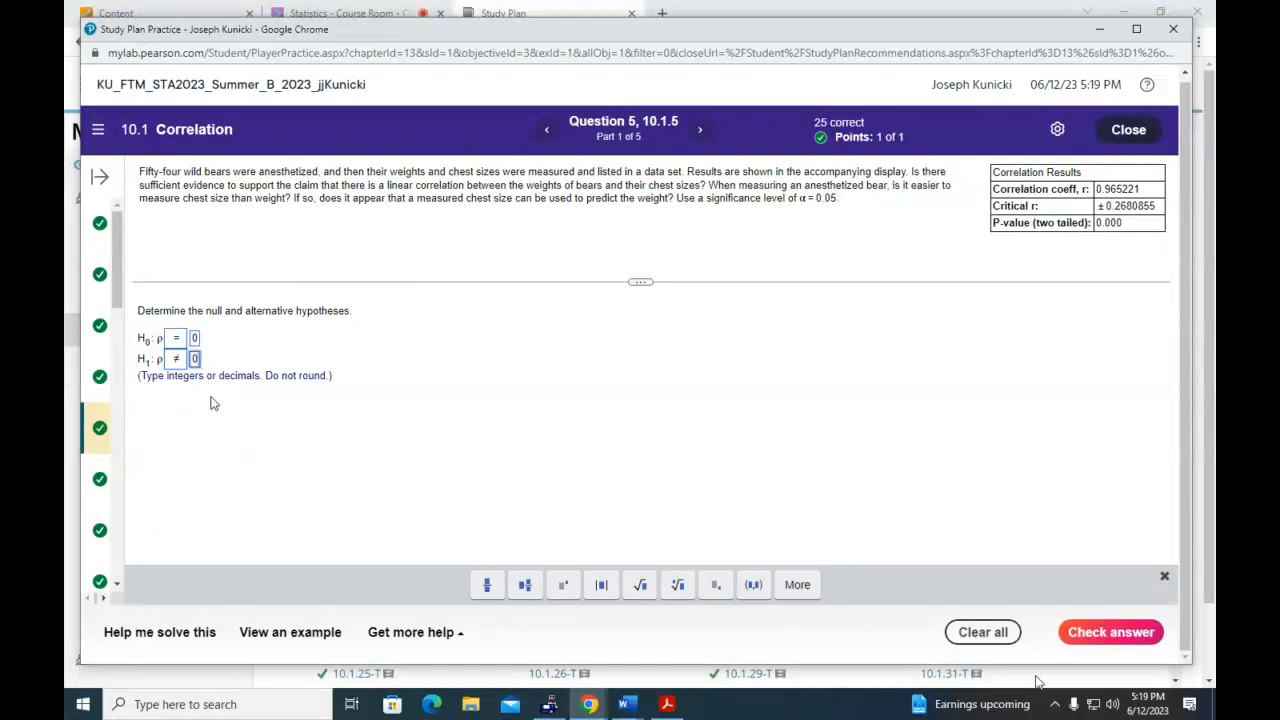
pyautogui.click(1103, 634)
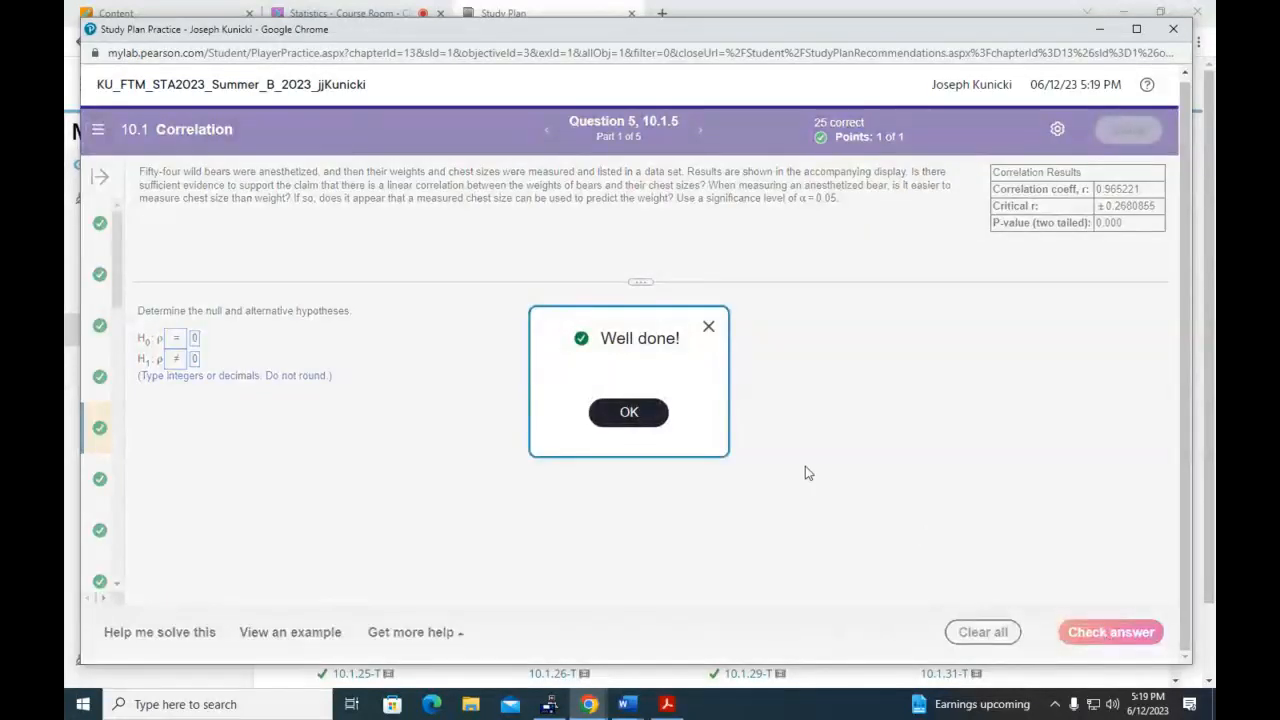
pyautogui.click(628, 413)
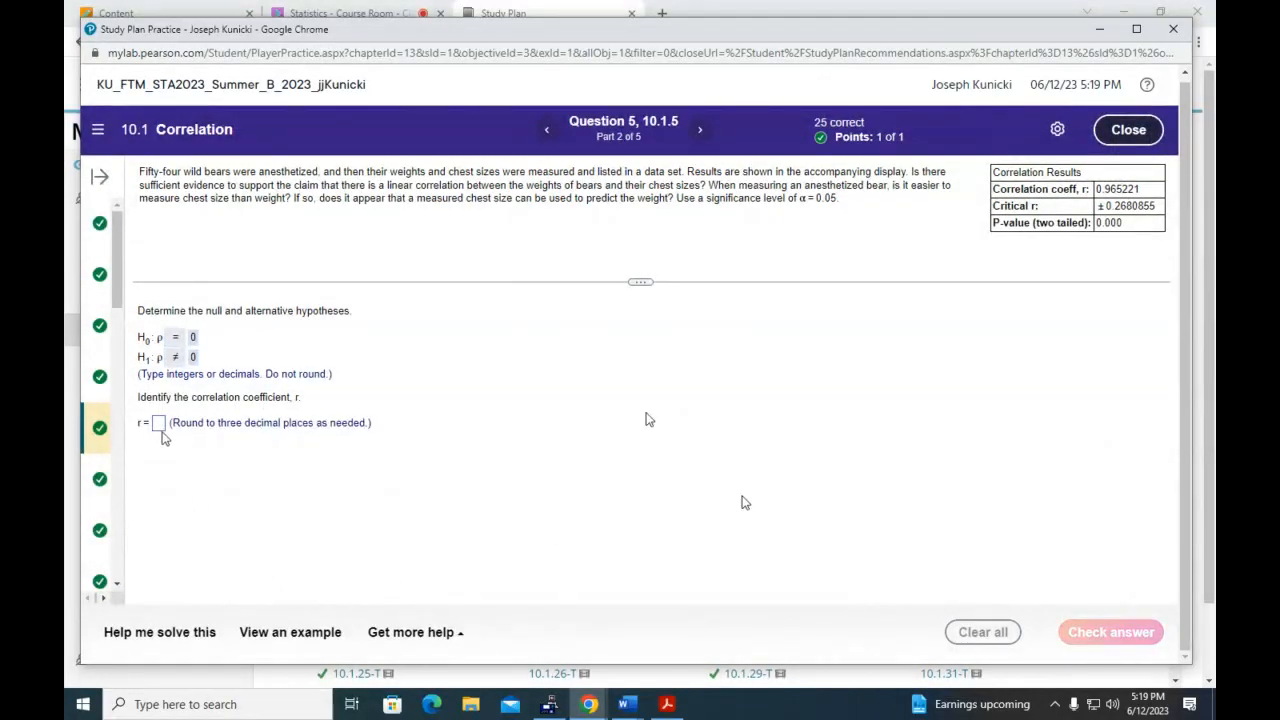
# Enter 0.965 as the correlation coefficient r and check the answer
pyautogui.click(159, 424)
pyautogui.write('0.')
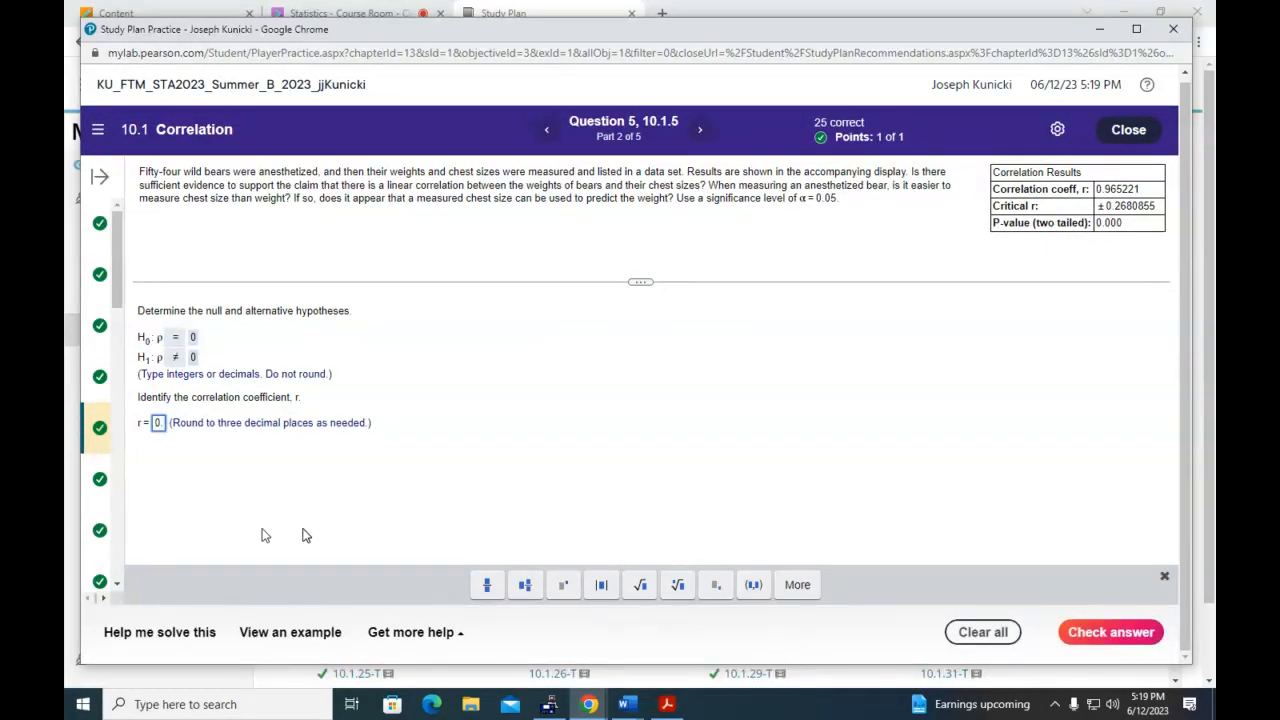
pyautogui.write('965')
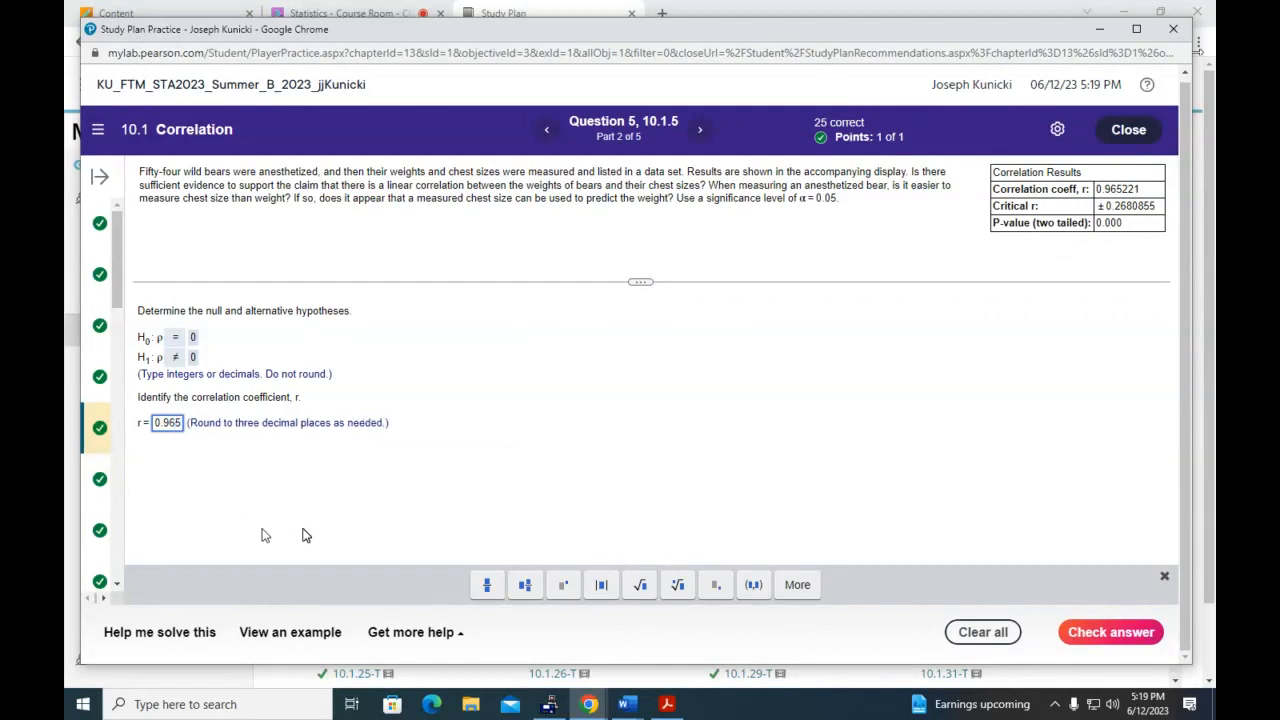
pyautogui.click(1110, 632)
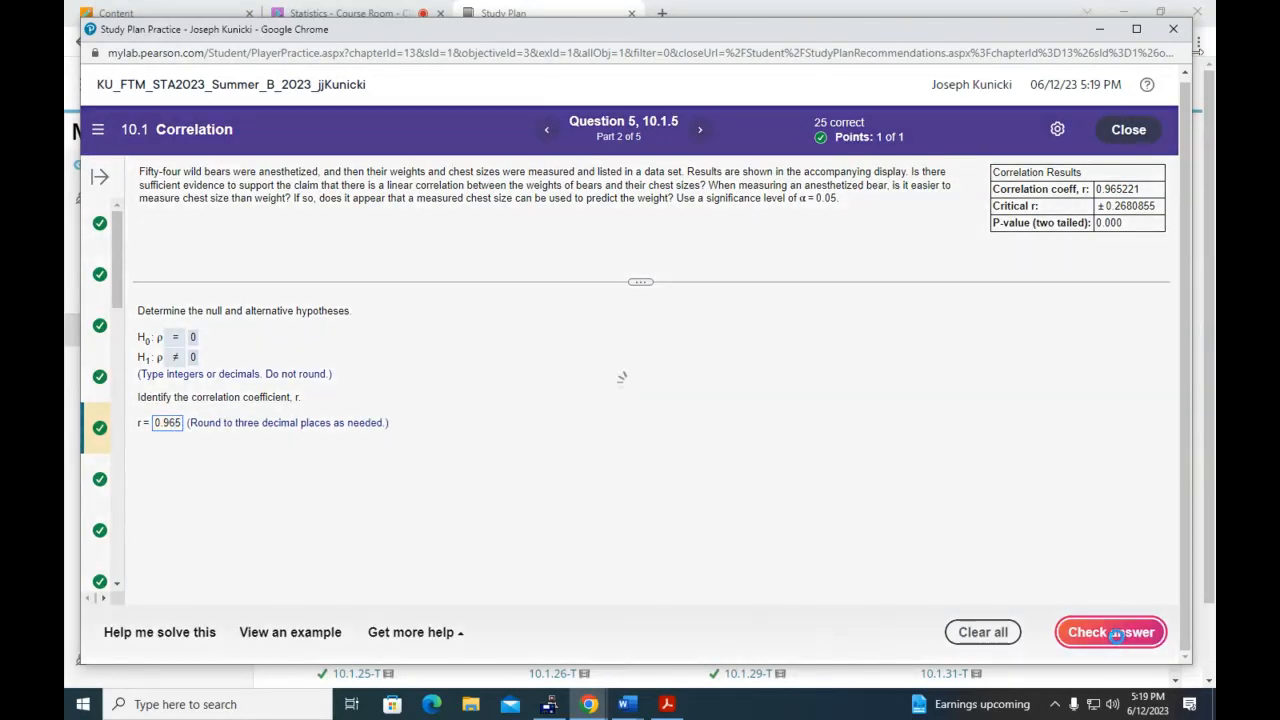
pyautogui.click(628, 413)
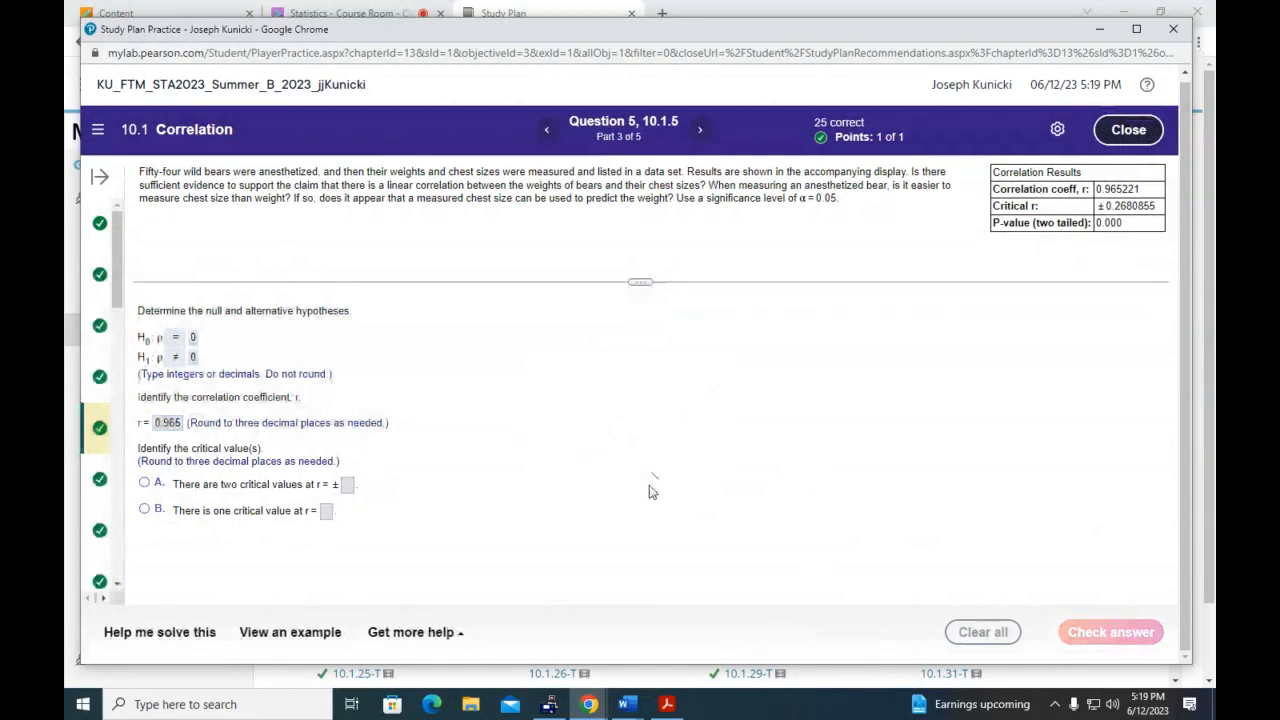
# Choose A, two critical values, for the critical value part, try 268 as the value, and check it
pyautogui.click(360, 492)
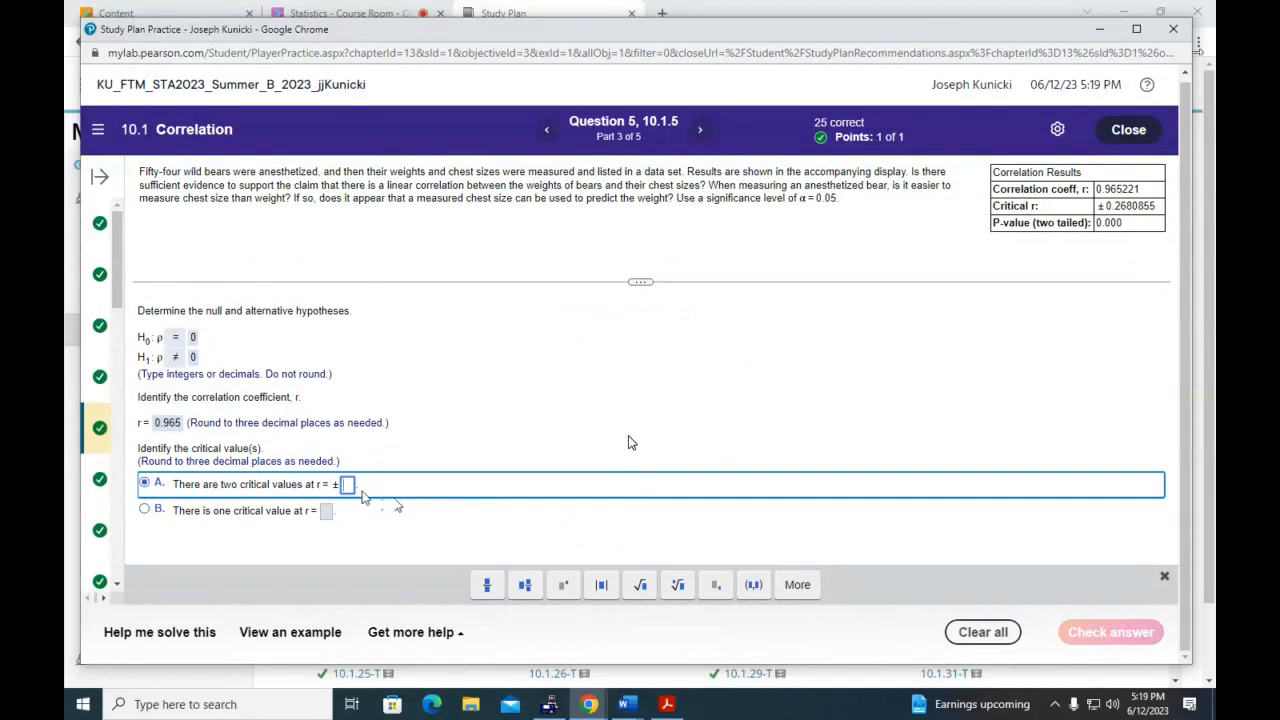
pyautogui.write('.268')
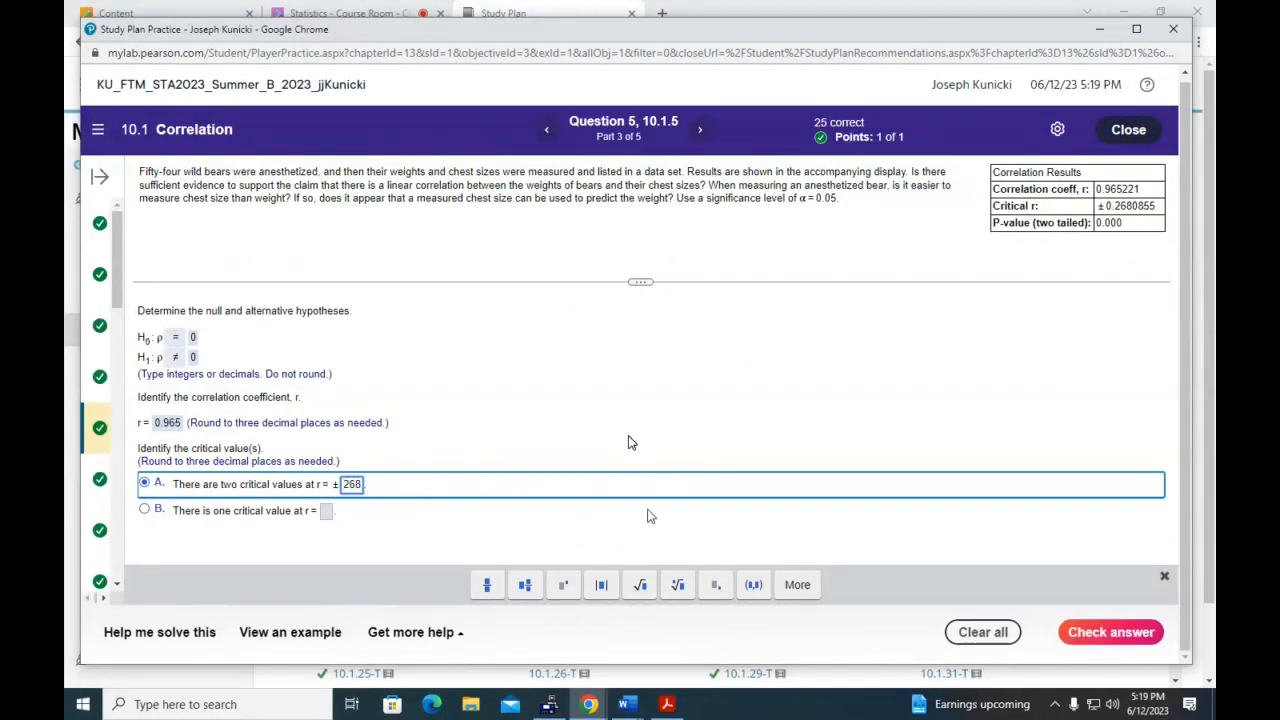
pyautogui.press('Return')
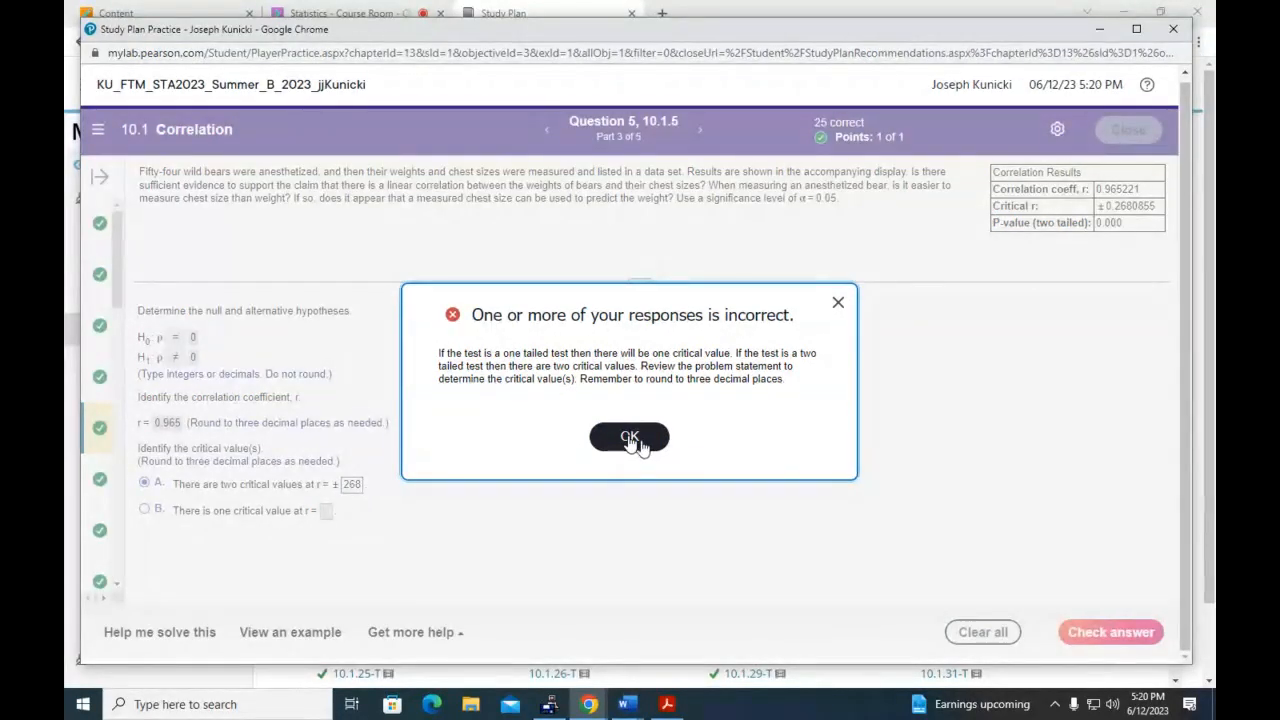
pyautogui.click(608, 444)
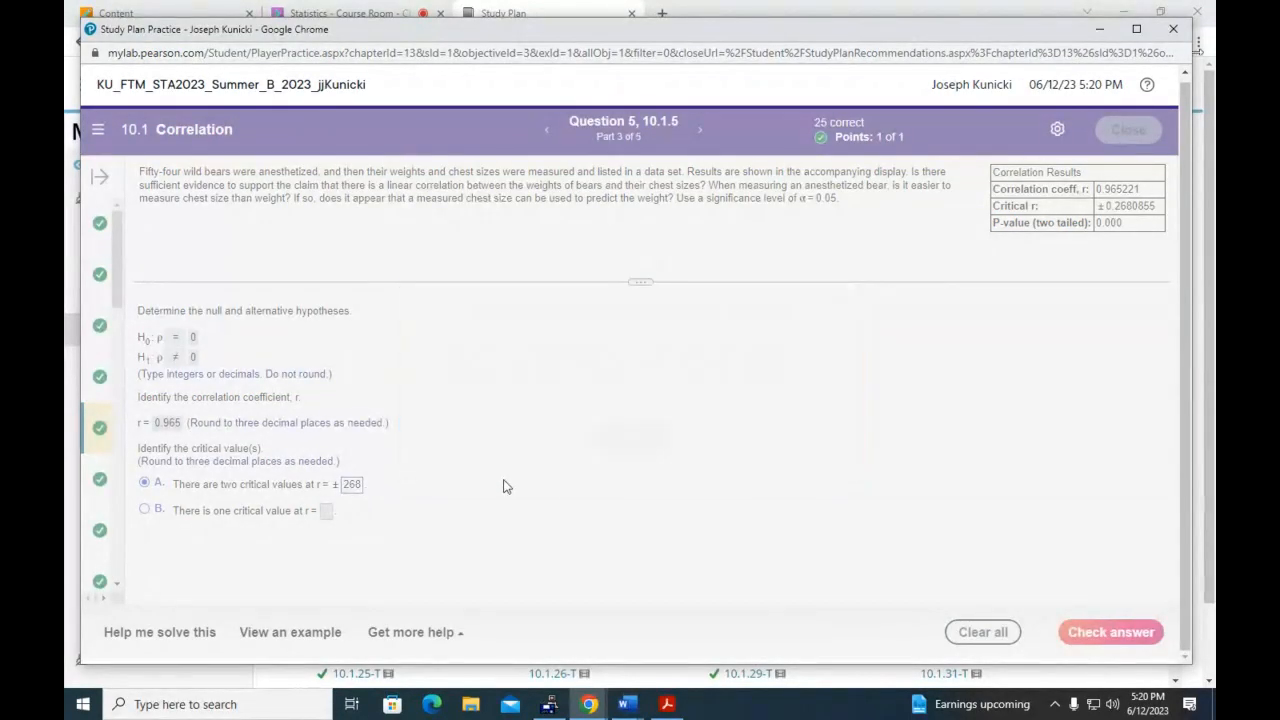
# Correct the critical values in choice A to r = ±0.268 and check the answer again
pyautogui.click(351, 490)
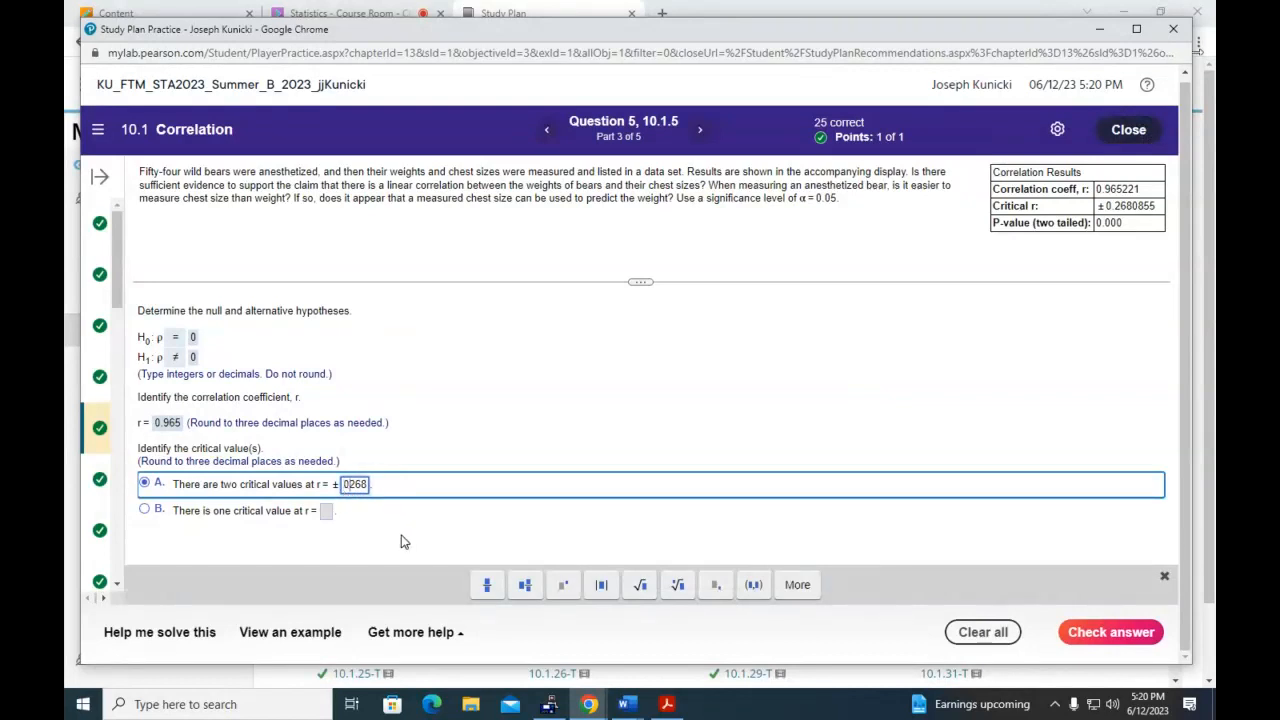
pyautogui.click(1118, 632)
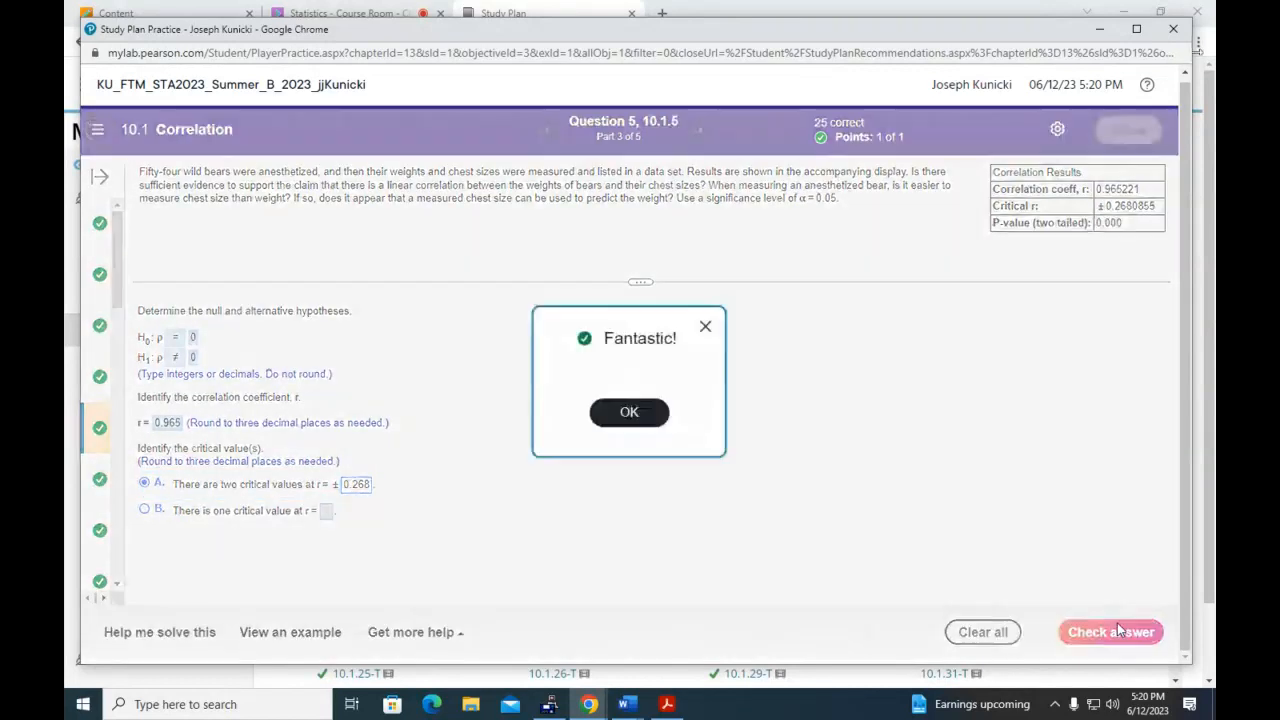
pyautogui.click(629, 413)
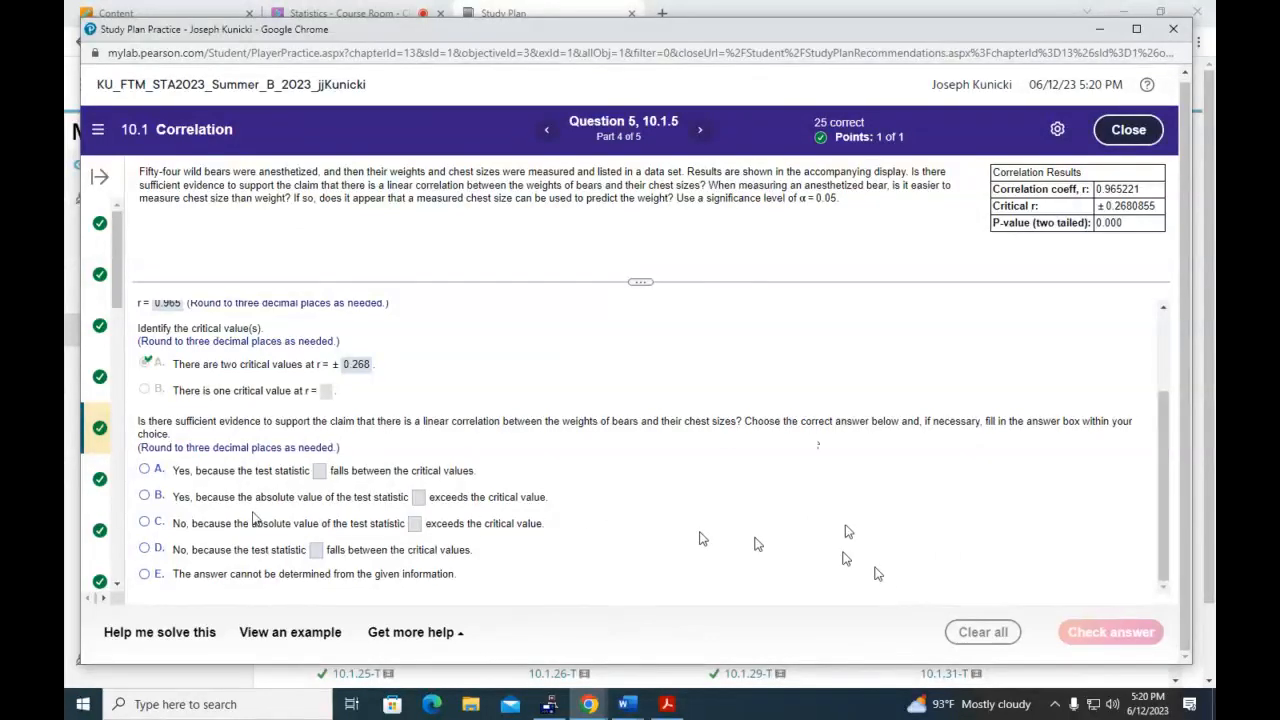
# Answer the sufficient-evidence part with choice B, entering 0.965 as the absolute test statistic that exceeds the critical value, and check it
pyautogui.click(144, 496)
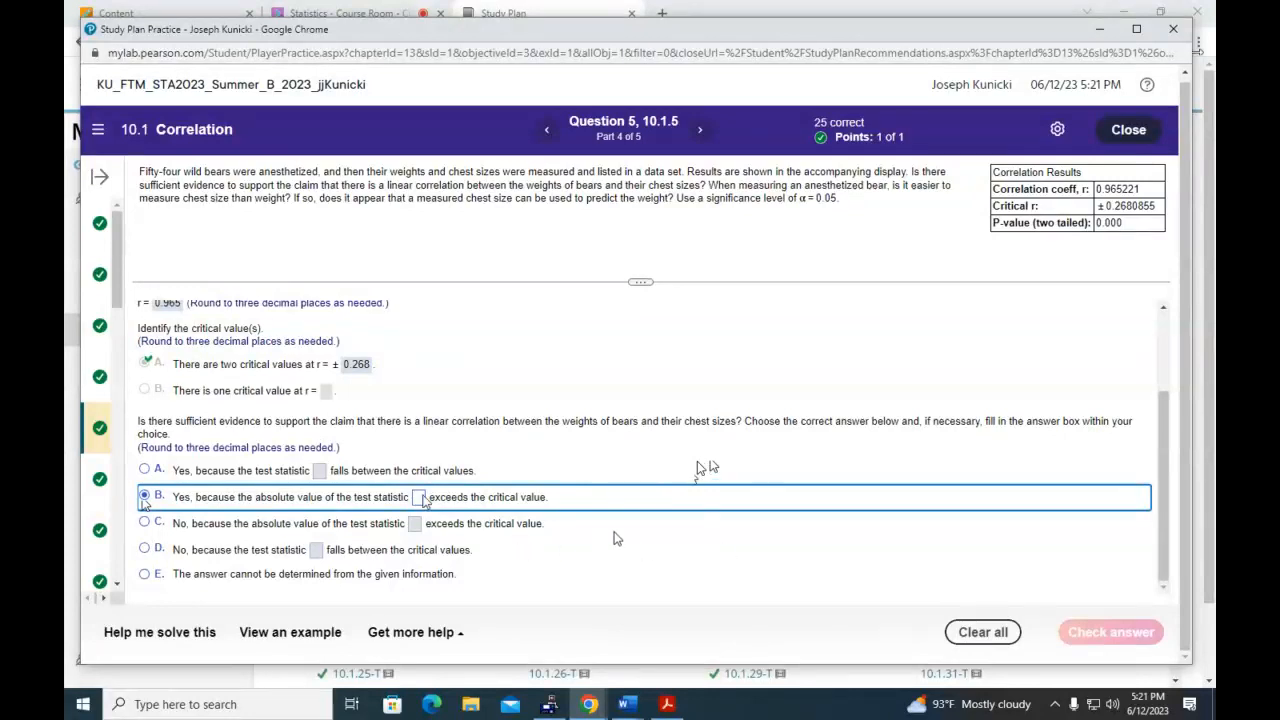
pyautogui.click(419, 499)
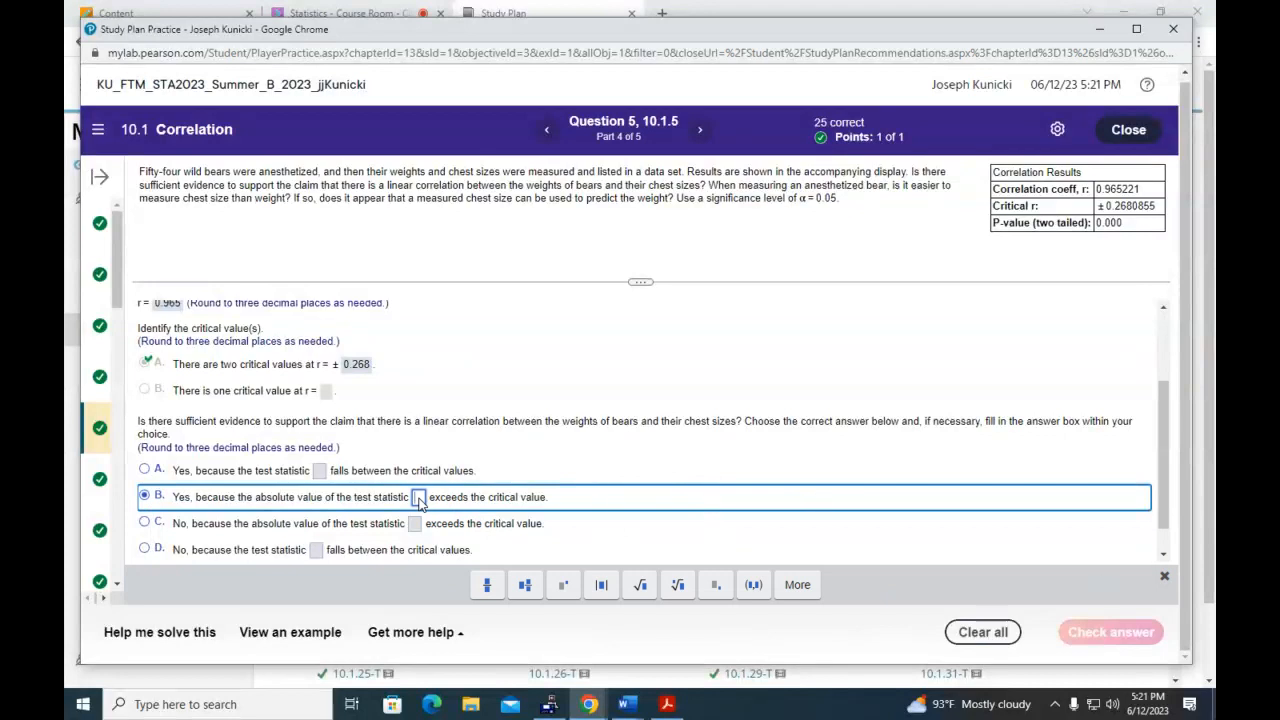
pyautogui.write('0.9')
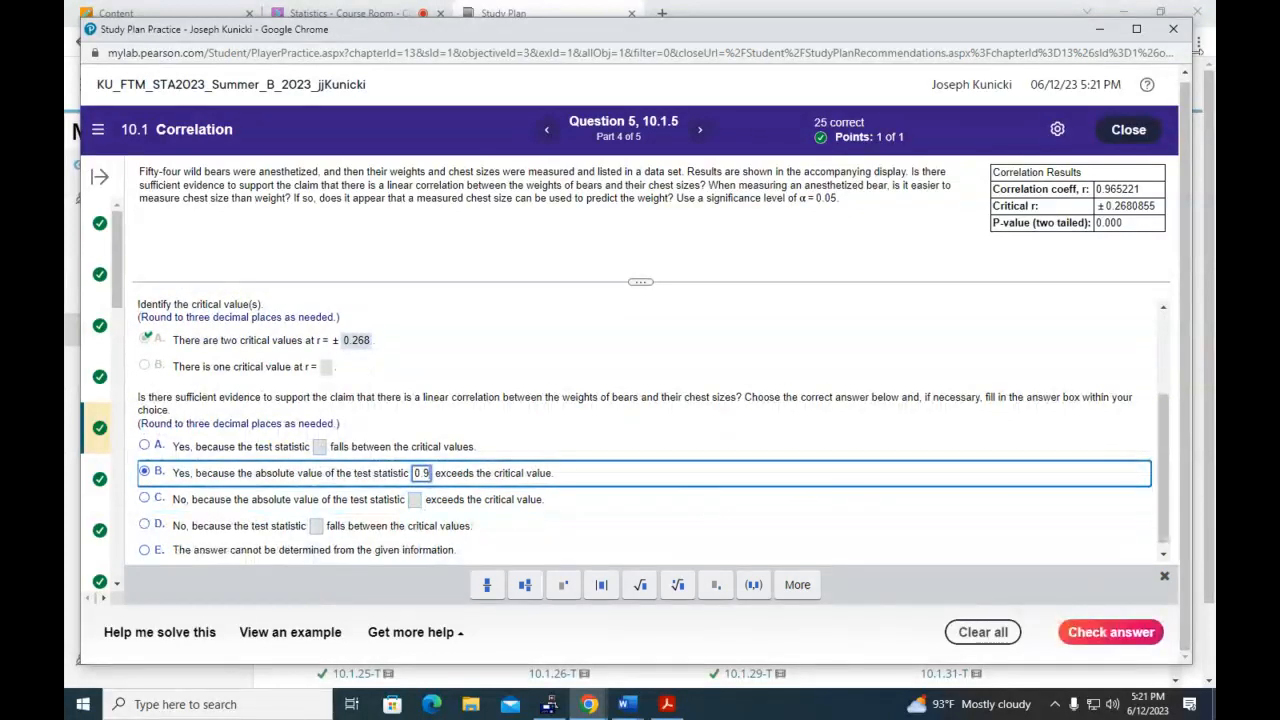
pyautogui.write('65')
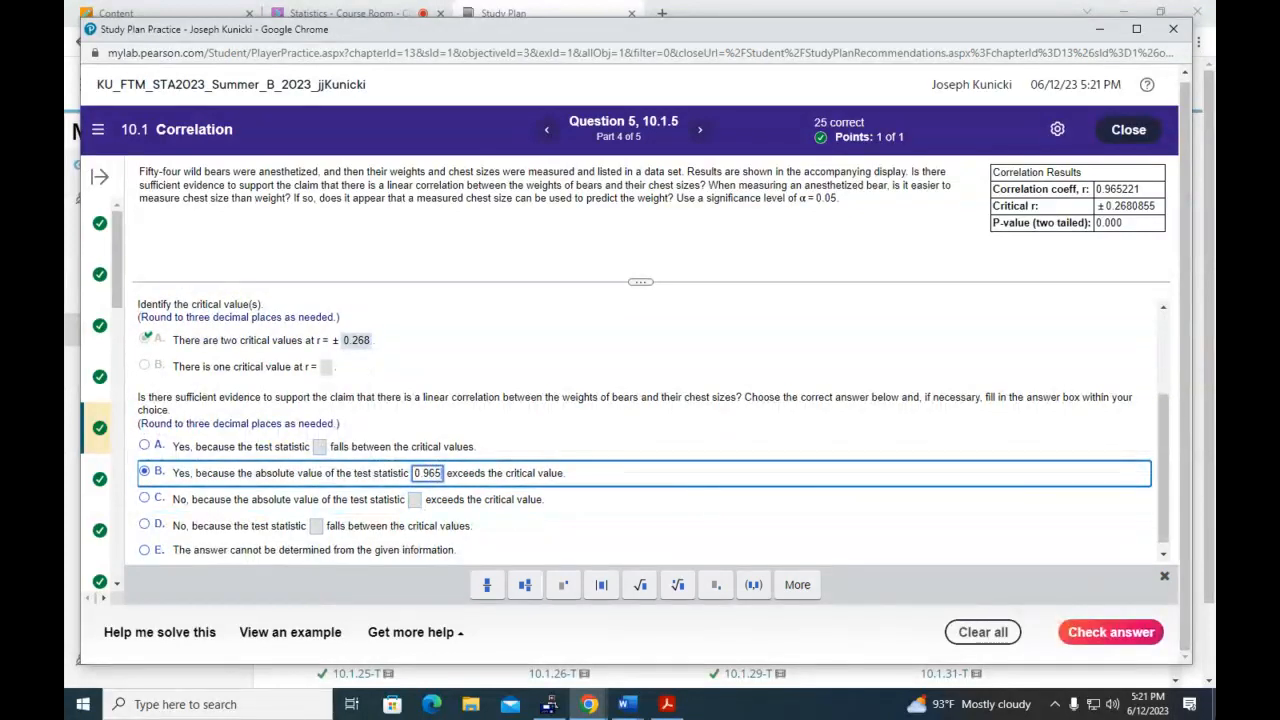
pyautogui.click(1100, 635)
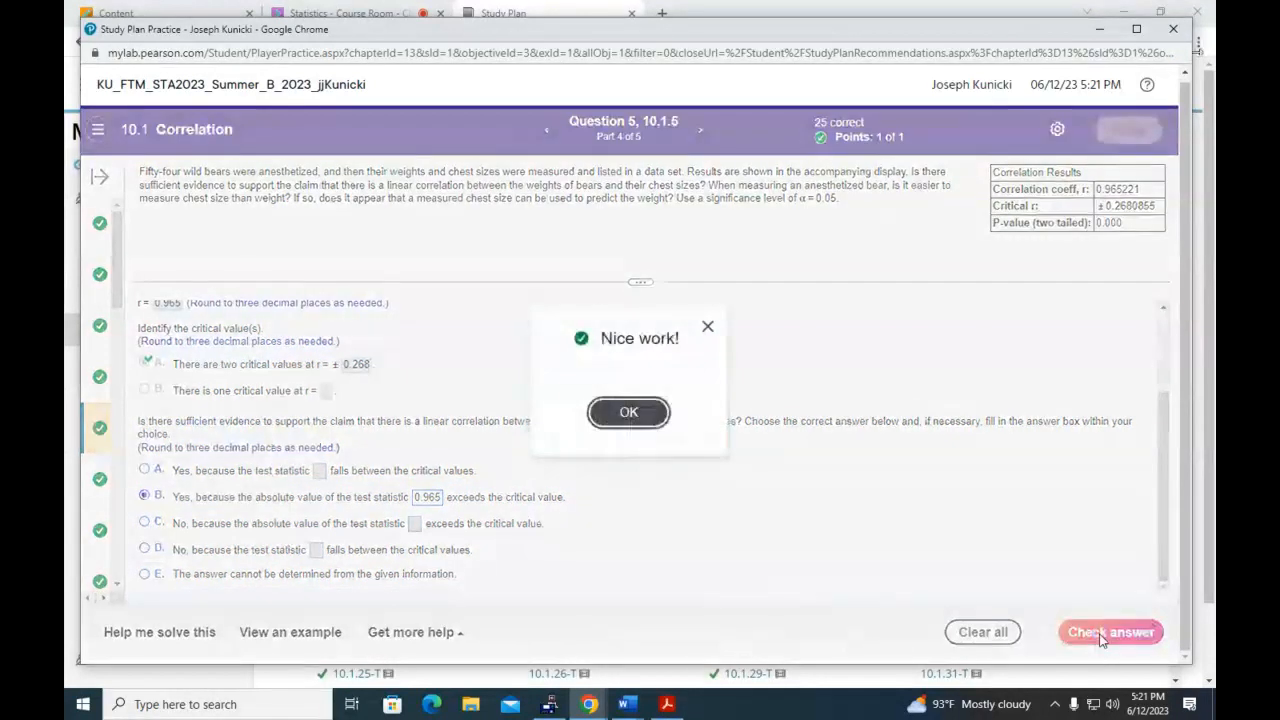
pyautogui.click(628, 413)
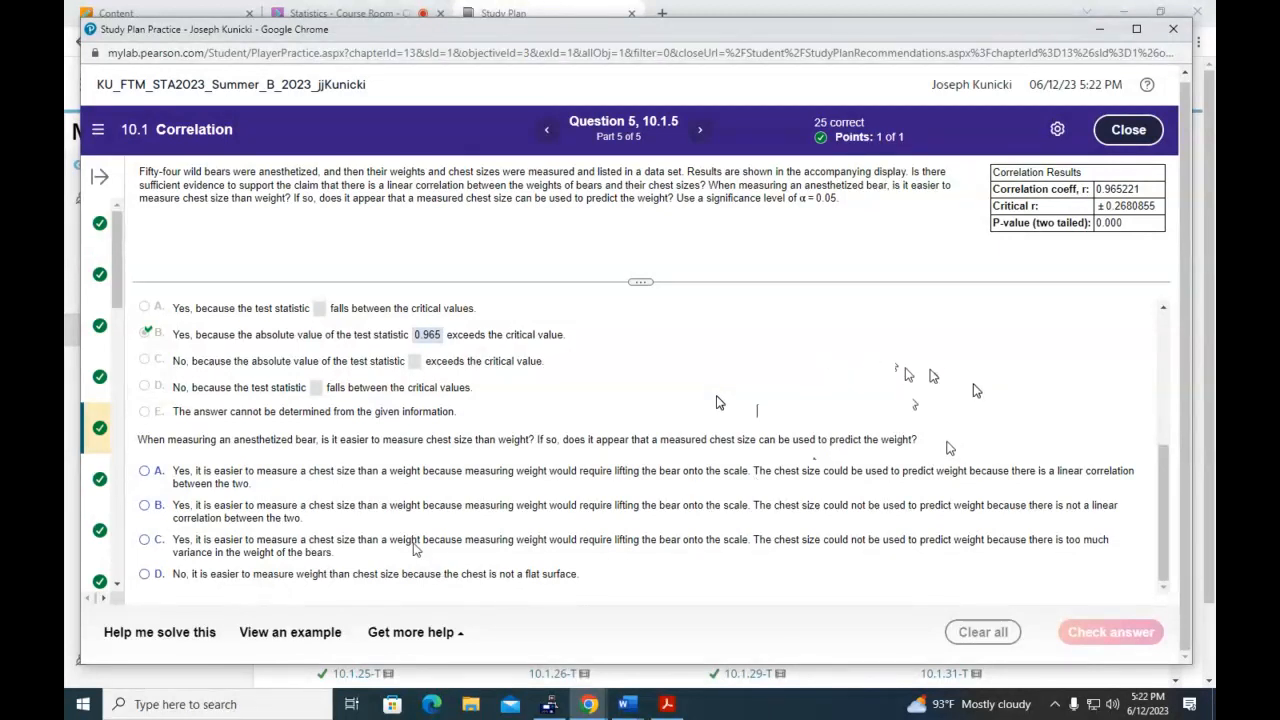
# Answer the last part with choice A, that chest size could be used to predict weight, check it, and skip ahead to question 10.1.9
pyautogui.click(146, 474)
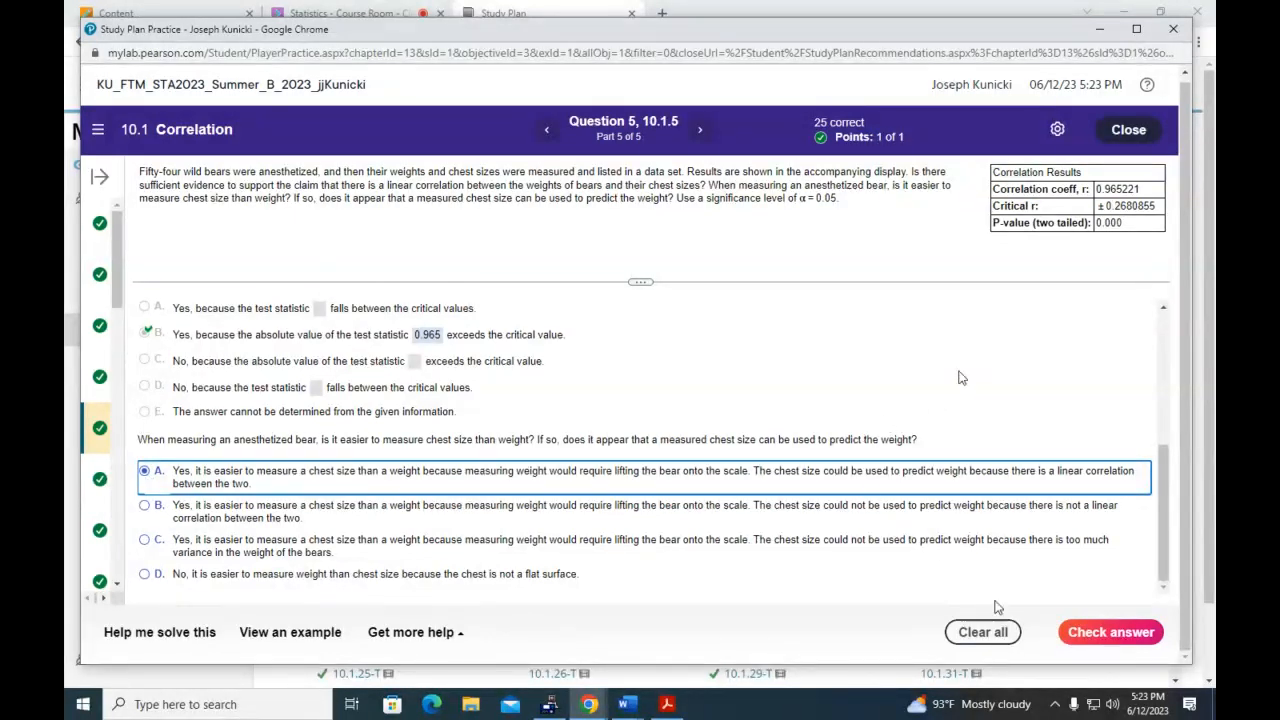
pyautogui.click(1112, 633)
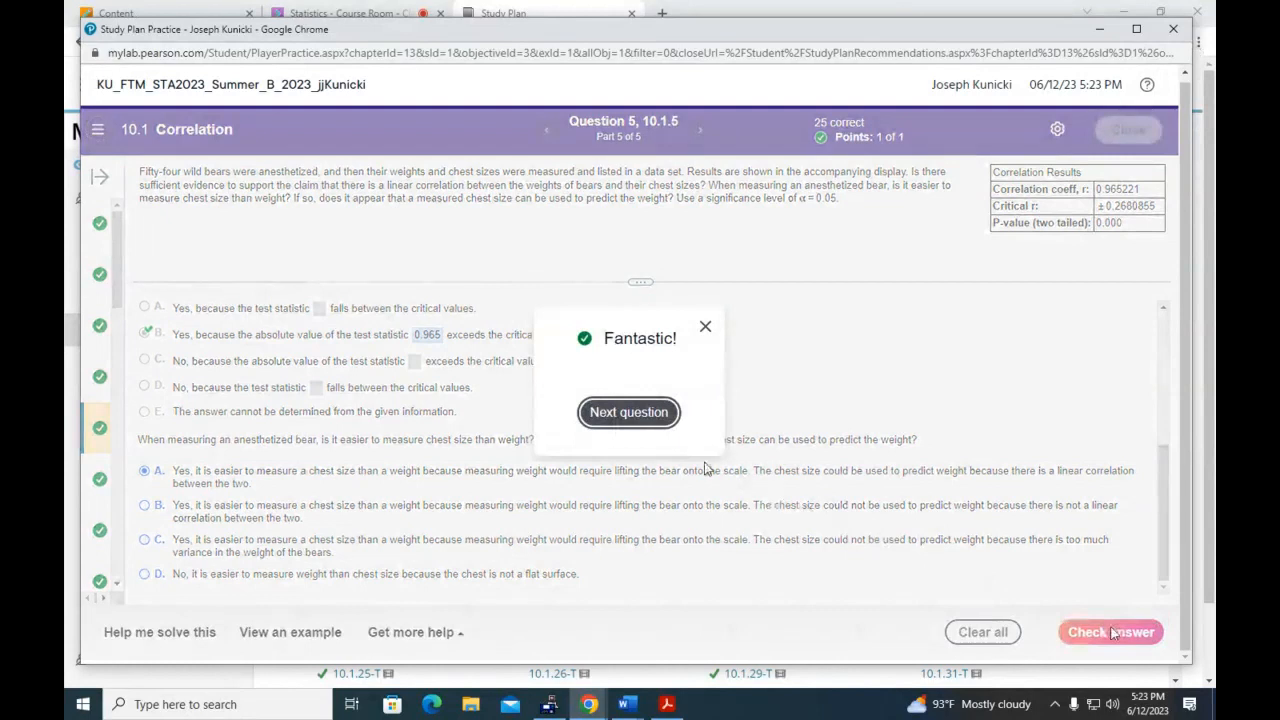
pyautogui.click(628, 411)
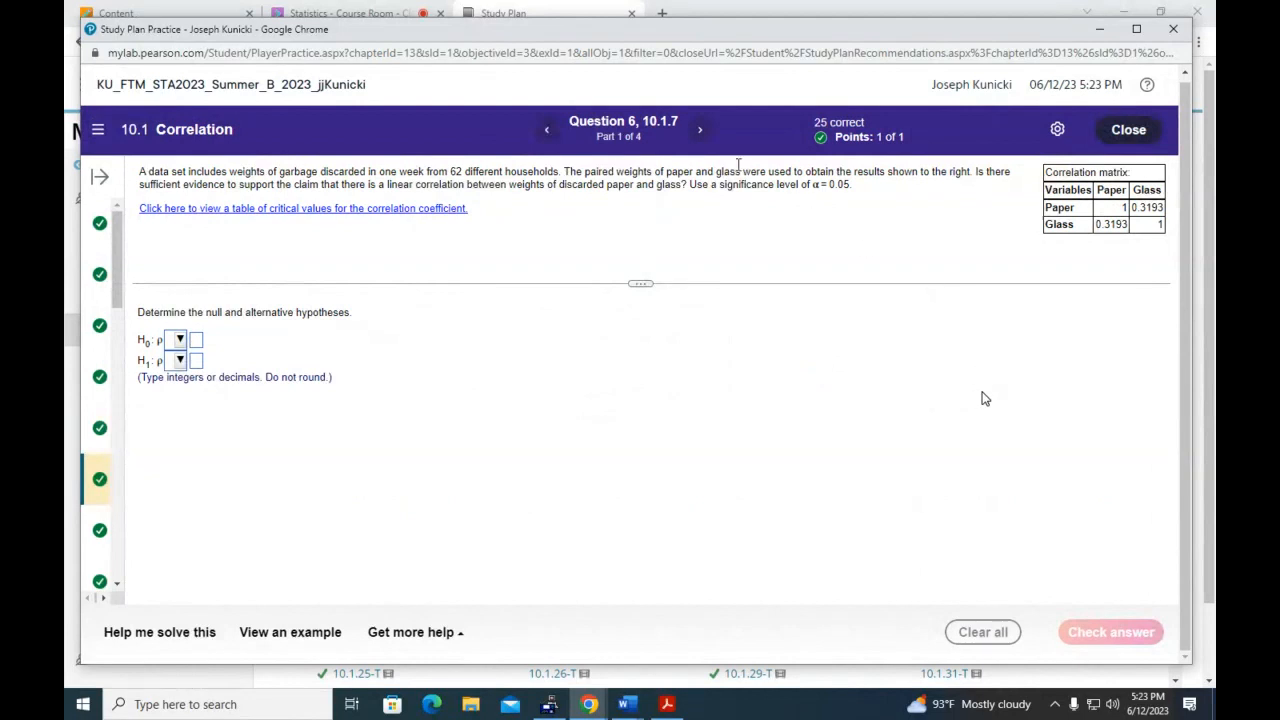
pyautogui.click(701, 133)
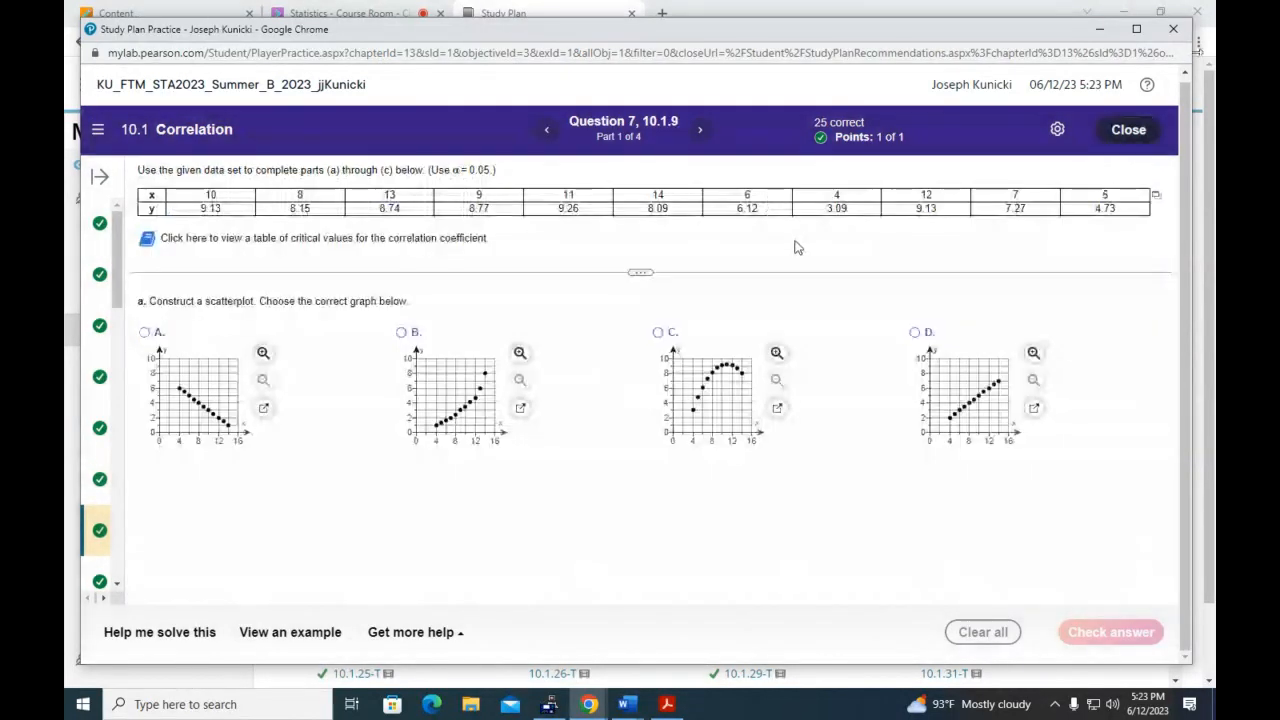
pyautogui.click(548, 132)
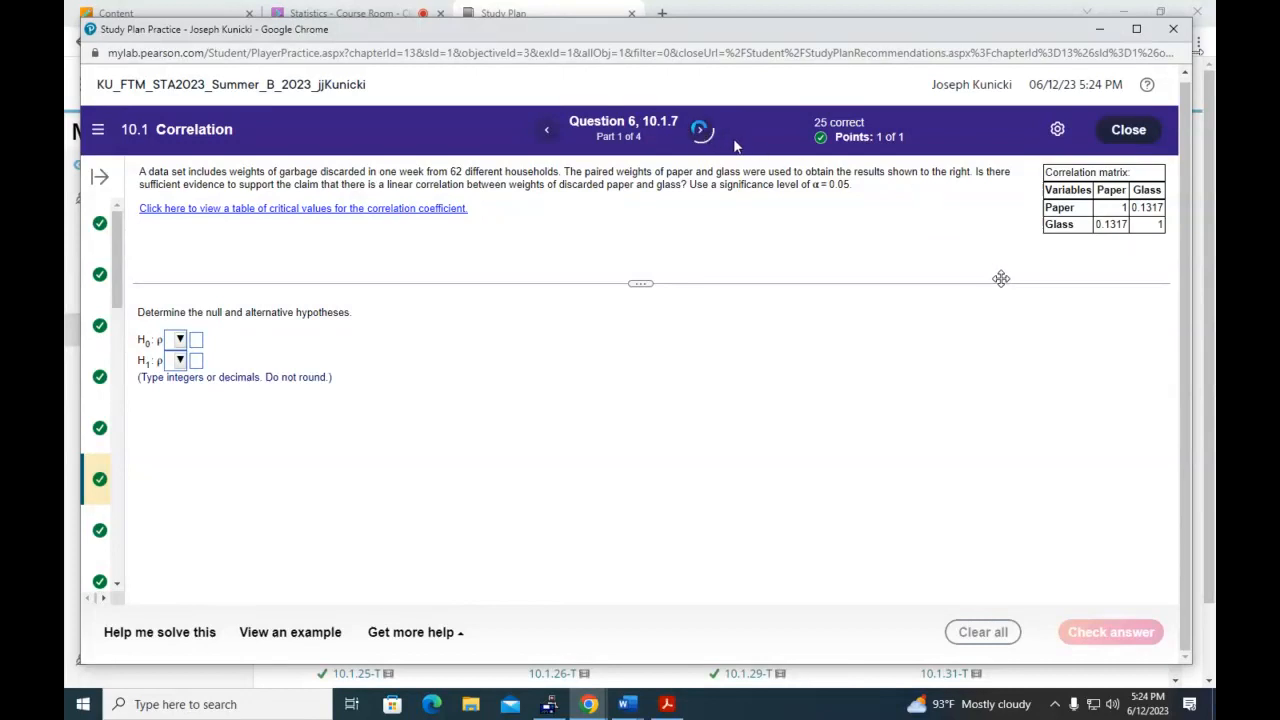
pyautogui.click(700, 129)
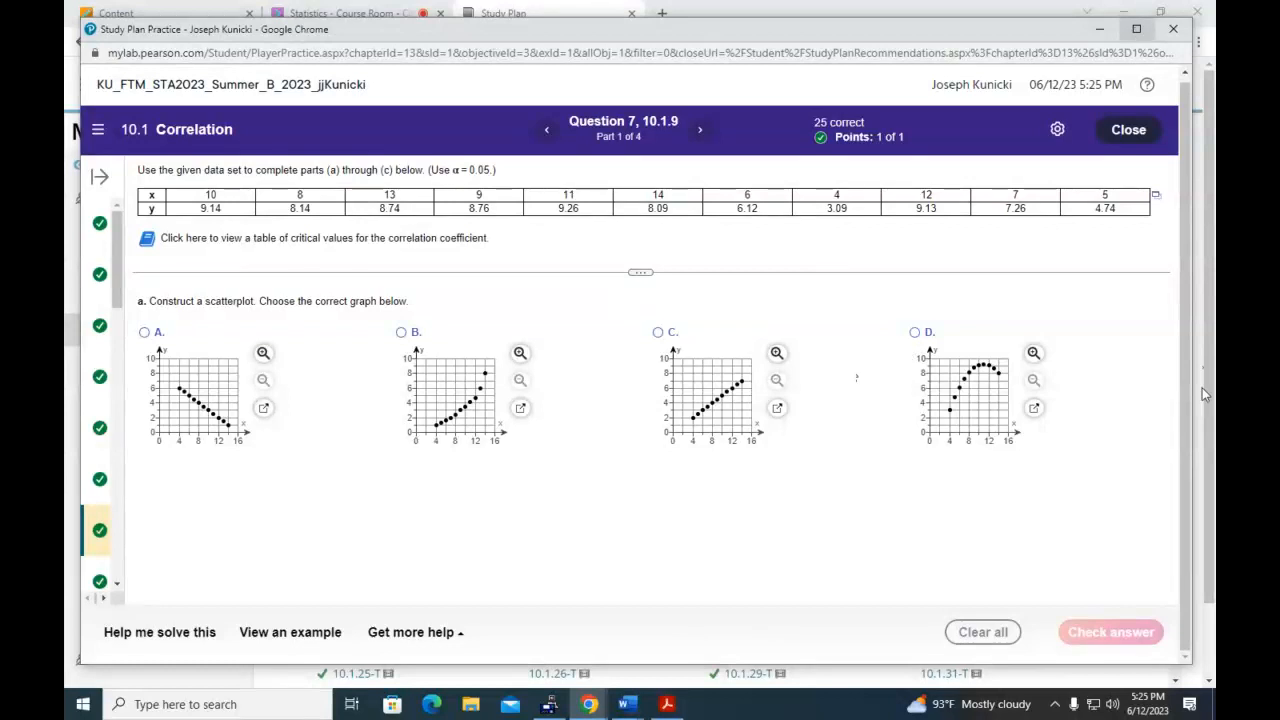
pyautogui.click(1136, 29)
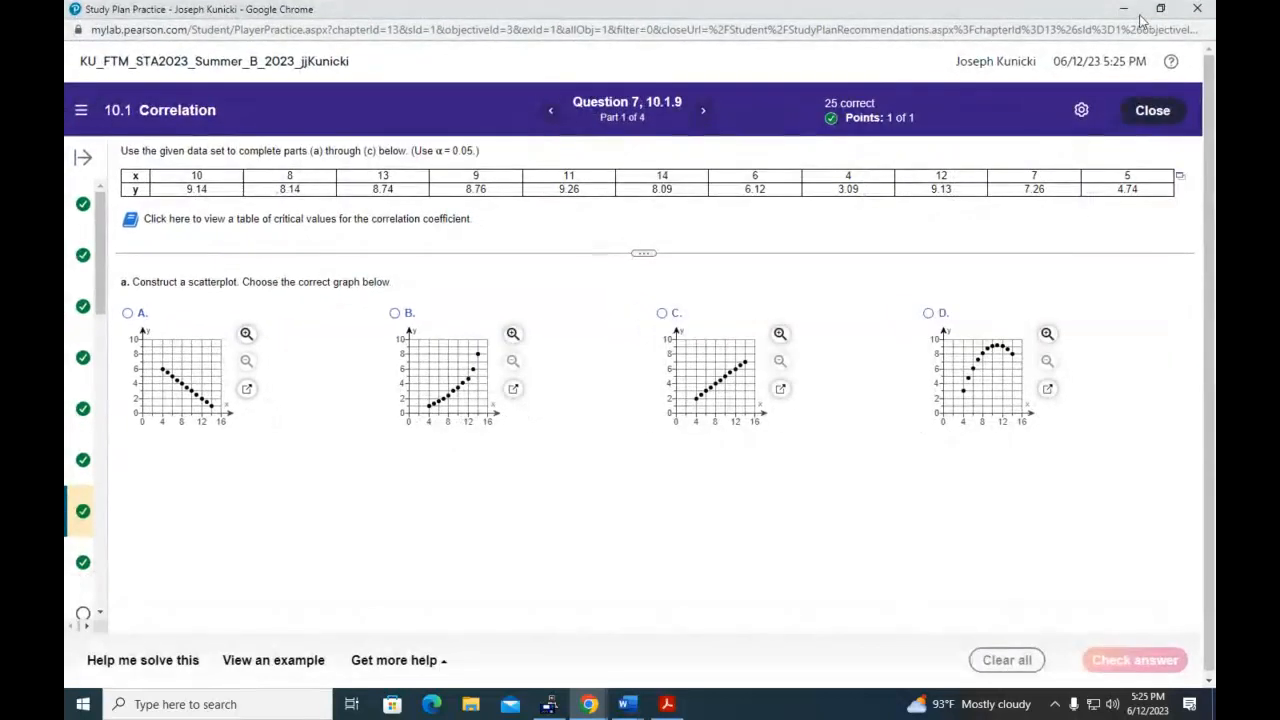
pyautogui.click(1160, 8)
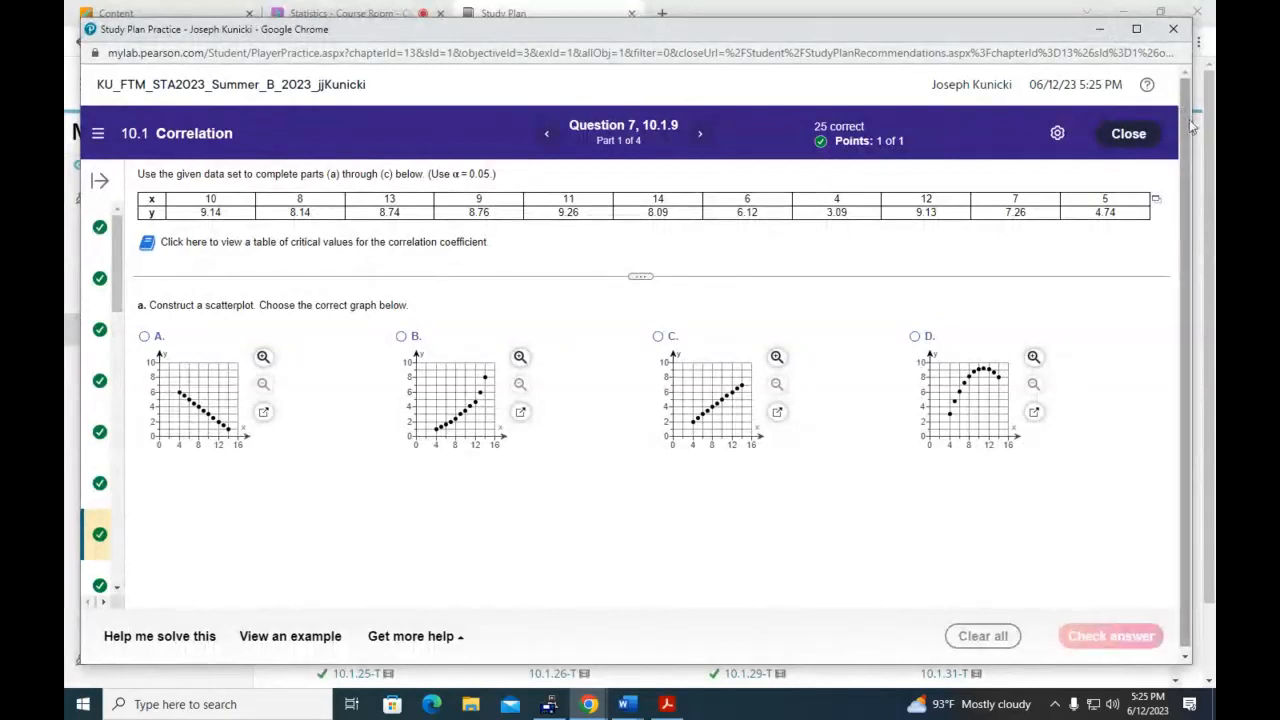
# Narrow and reposition the practice window to free space beside it, and open the question's x-y data set in StatCrunch
pyautogui.moveTo(1192, 120); pyautogui.dragTo(673, 145)
pyautogui.moveTo(443, 34); pyautogui.dragTo(436, 17)
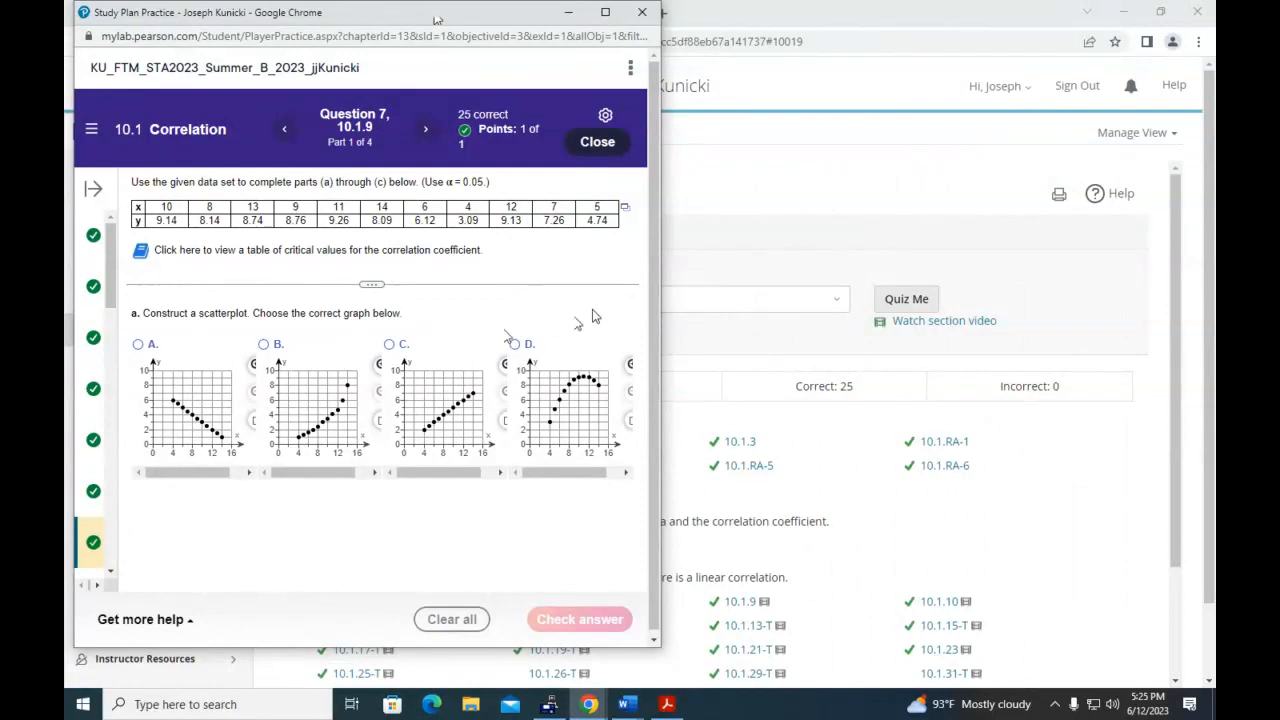
pyautogui.click(625, 209)
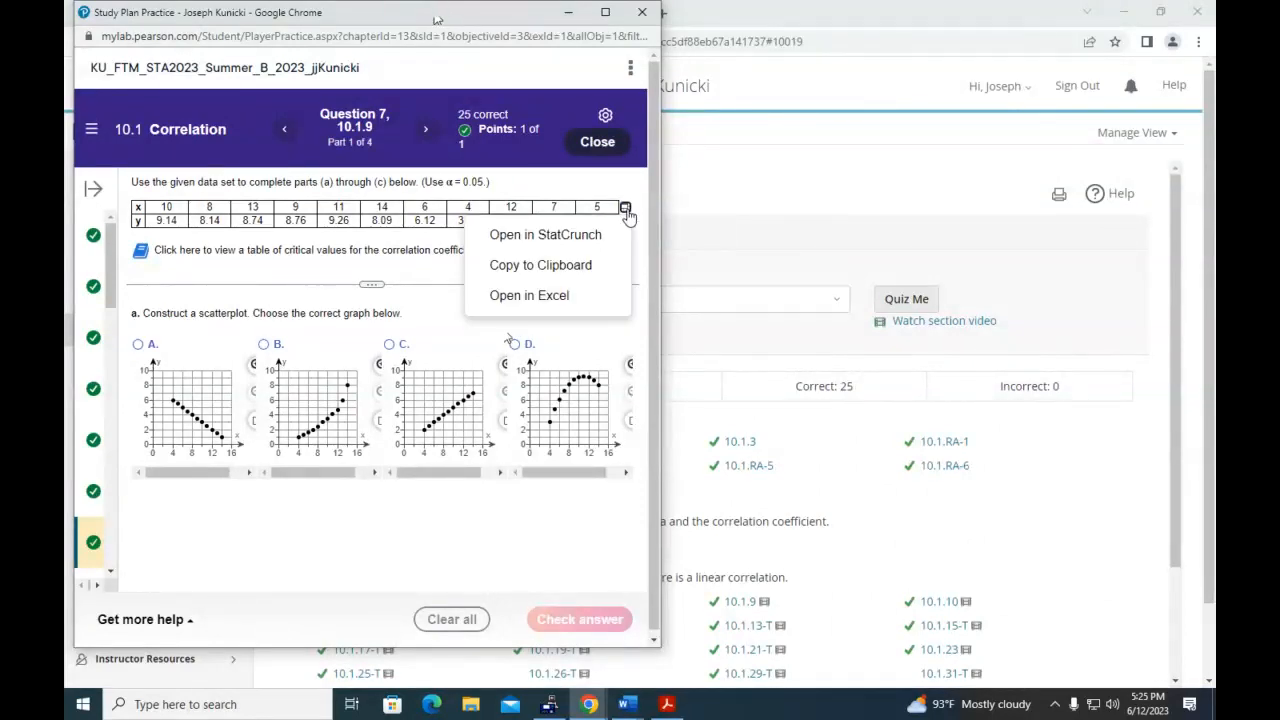
pyautogui.click(588, 234)
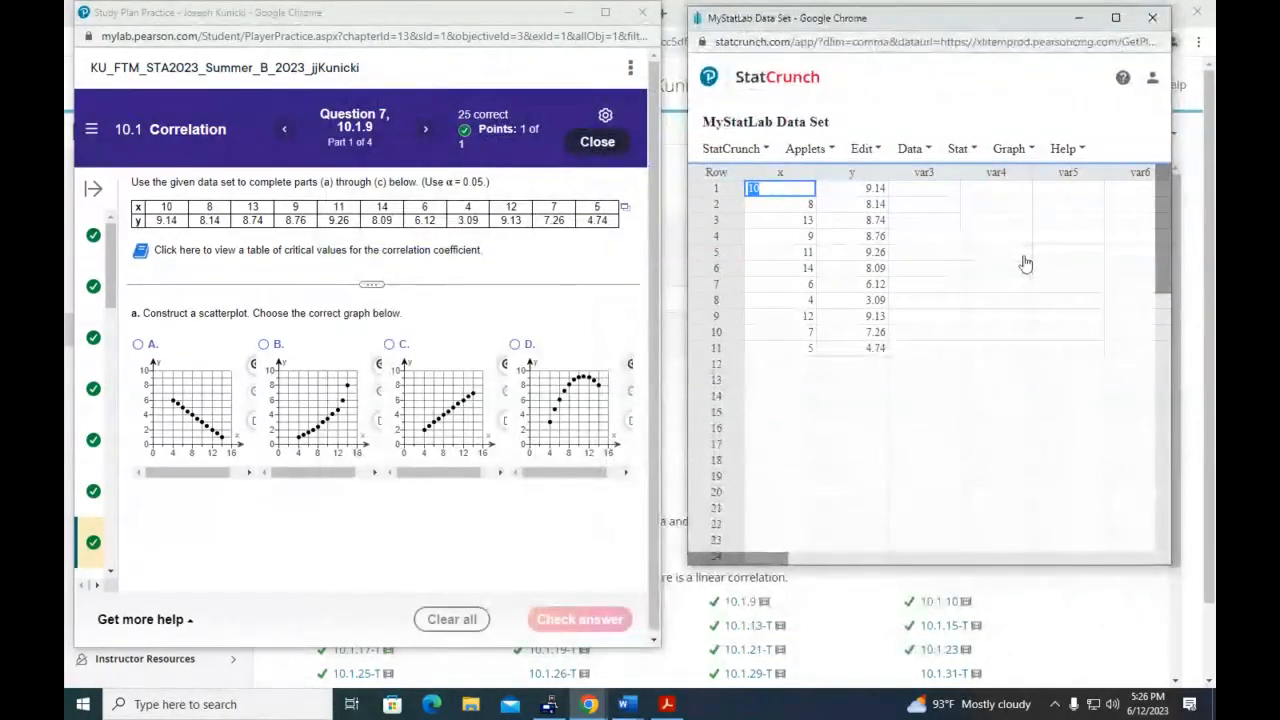
# Compute a simple linear regression in StatCrunch with x as the X variable and y as the Y variable
pyautogui.click(959, 149)
pyautogui.moveTo(965, 311)
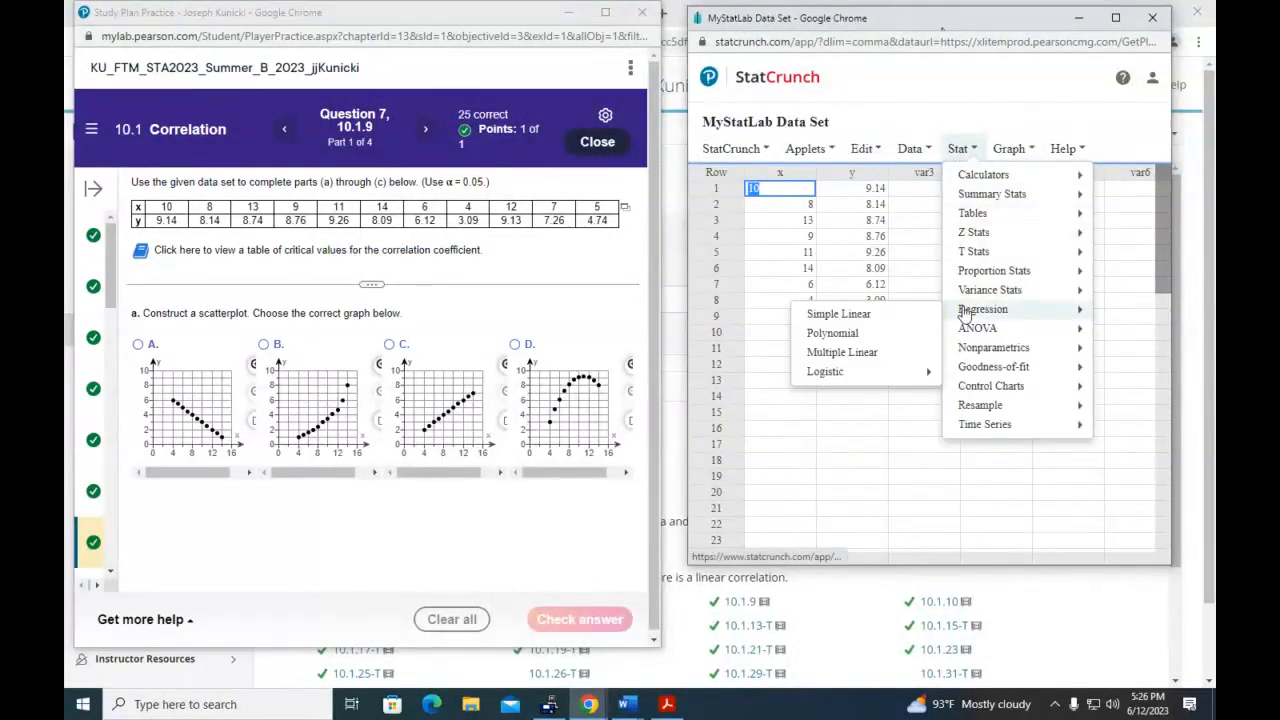
pyautogui.click(838, 314)
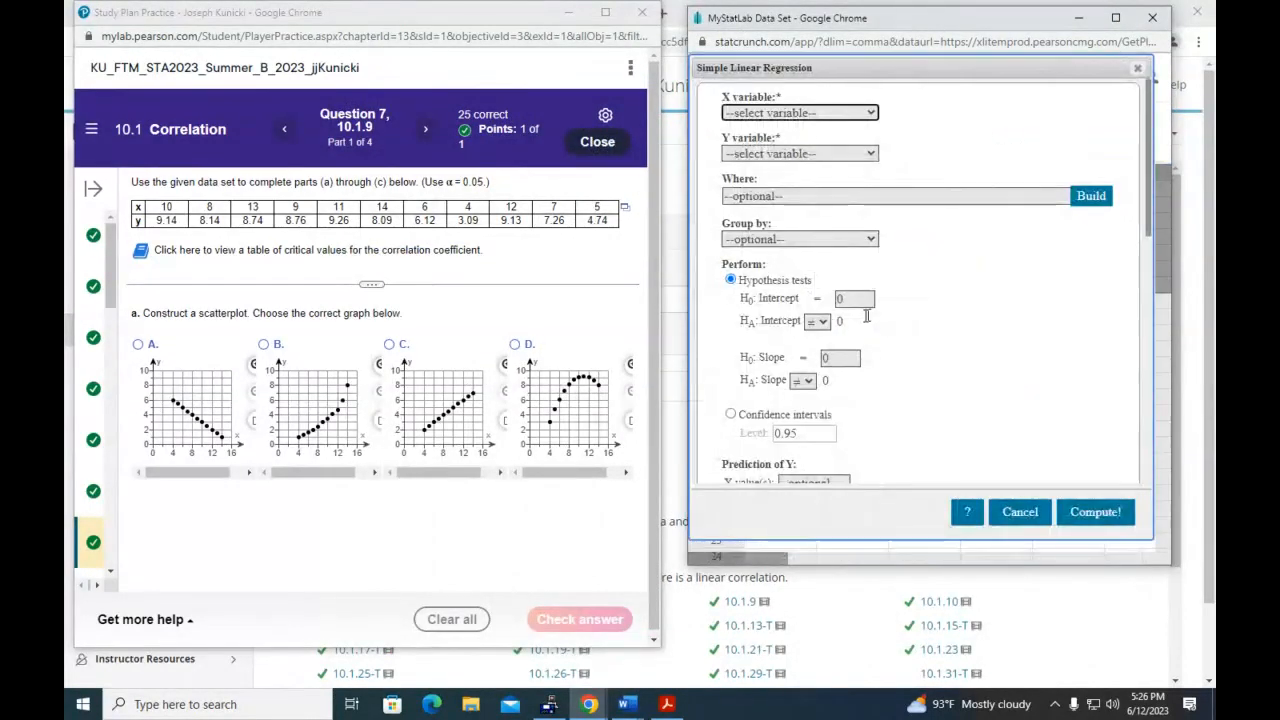
pyautogui.click(870, 113)
pyautogui.click(857, 145)
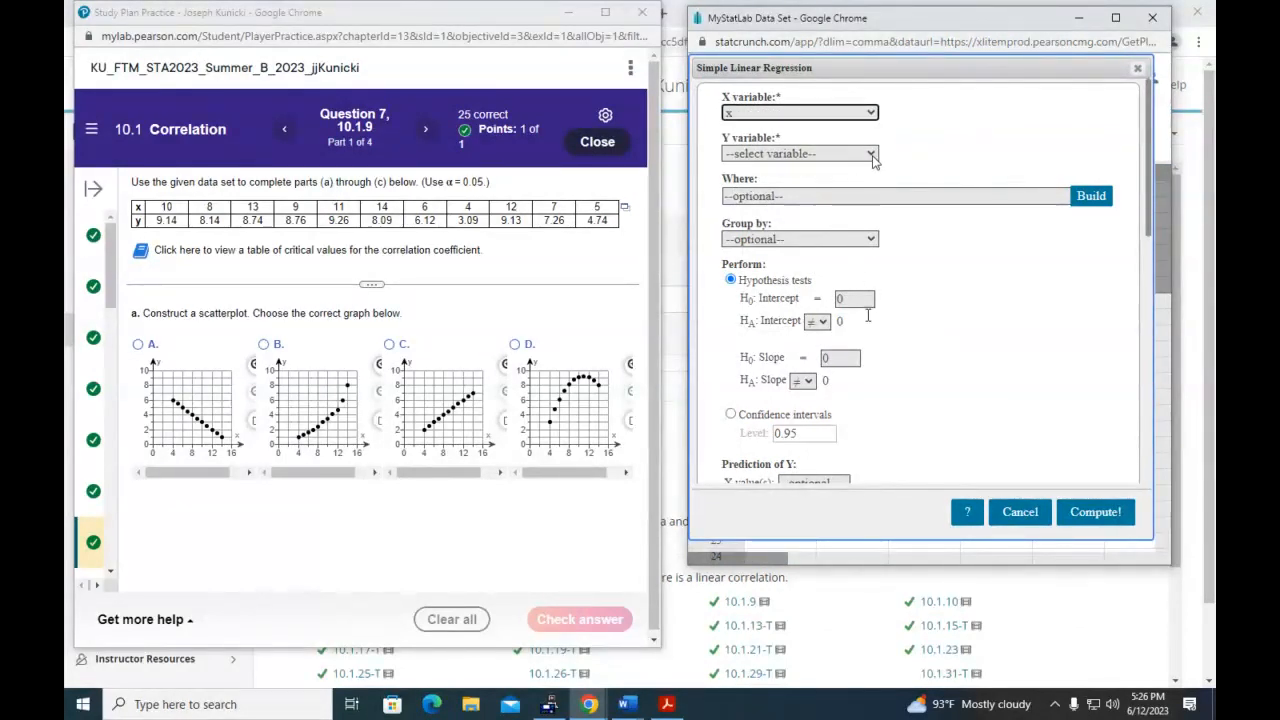
pyautogui.click(871, 154)
pyautogui.click(870, 204)
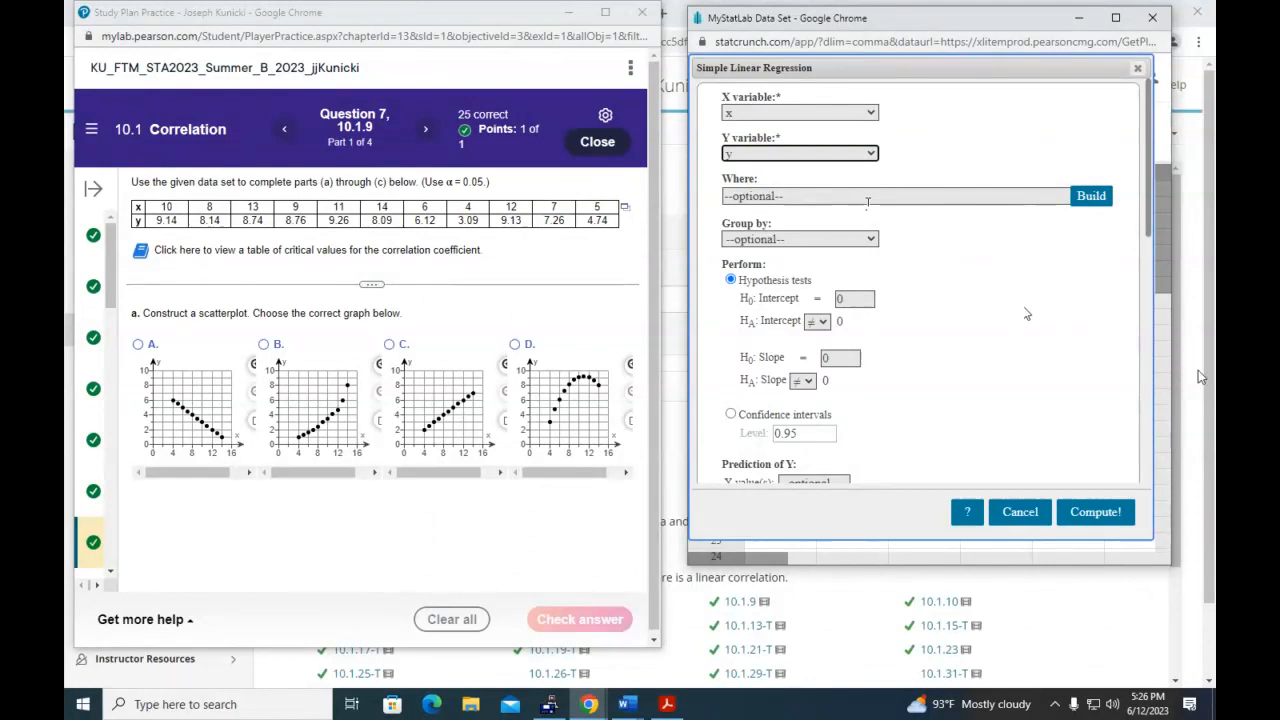
pyautogui.click(1094, 512)
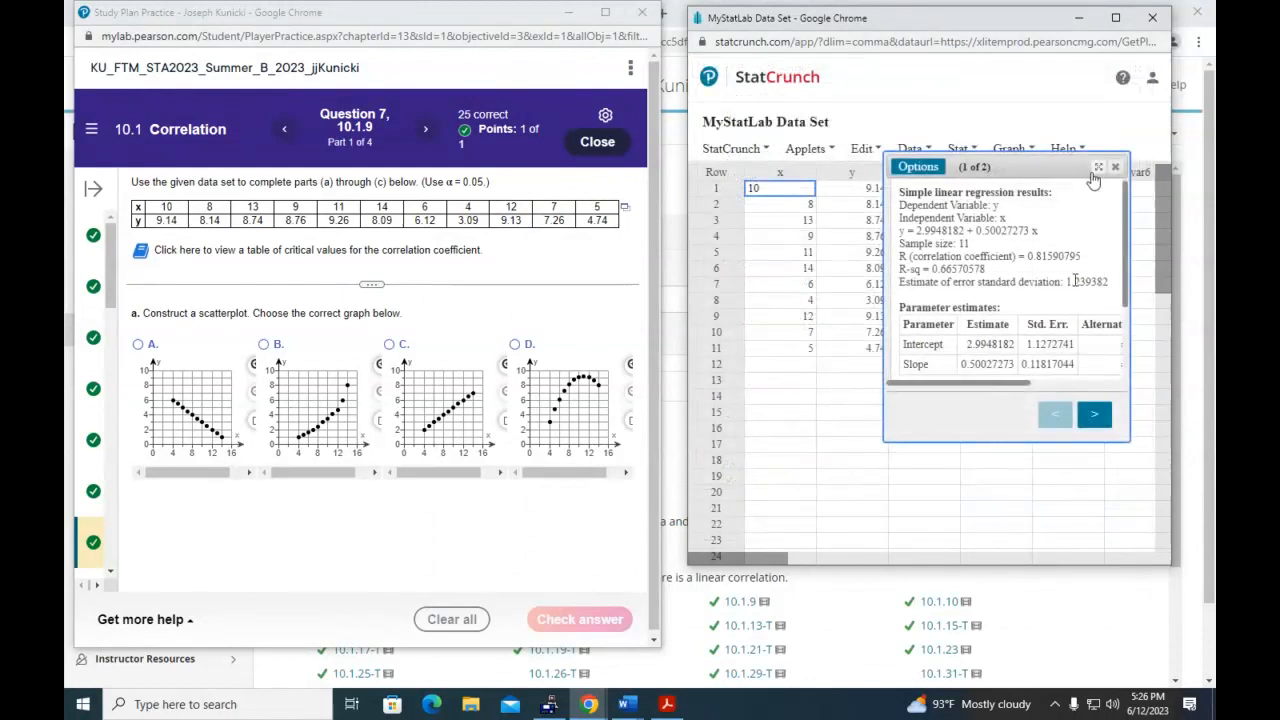
# Enlarge the regression results, view the fitted line plot, and answer part a with scatterplot D, checking the answer
pyautogui.click(1098, 170)
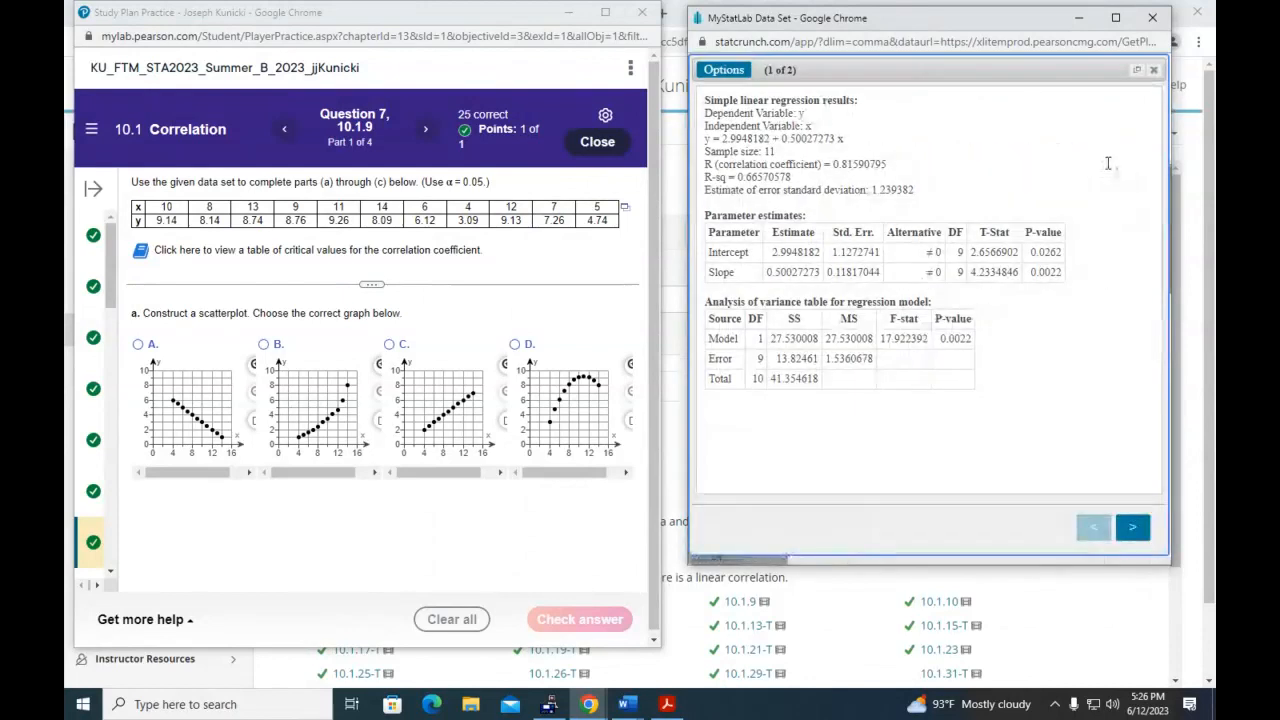
pyautogui.click(1134, 528)
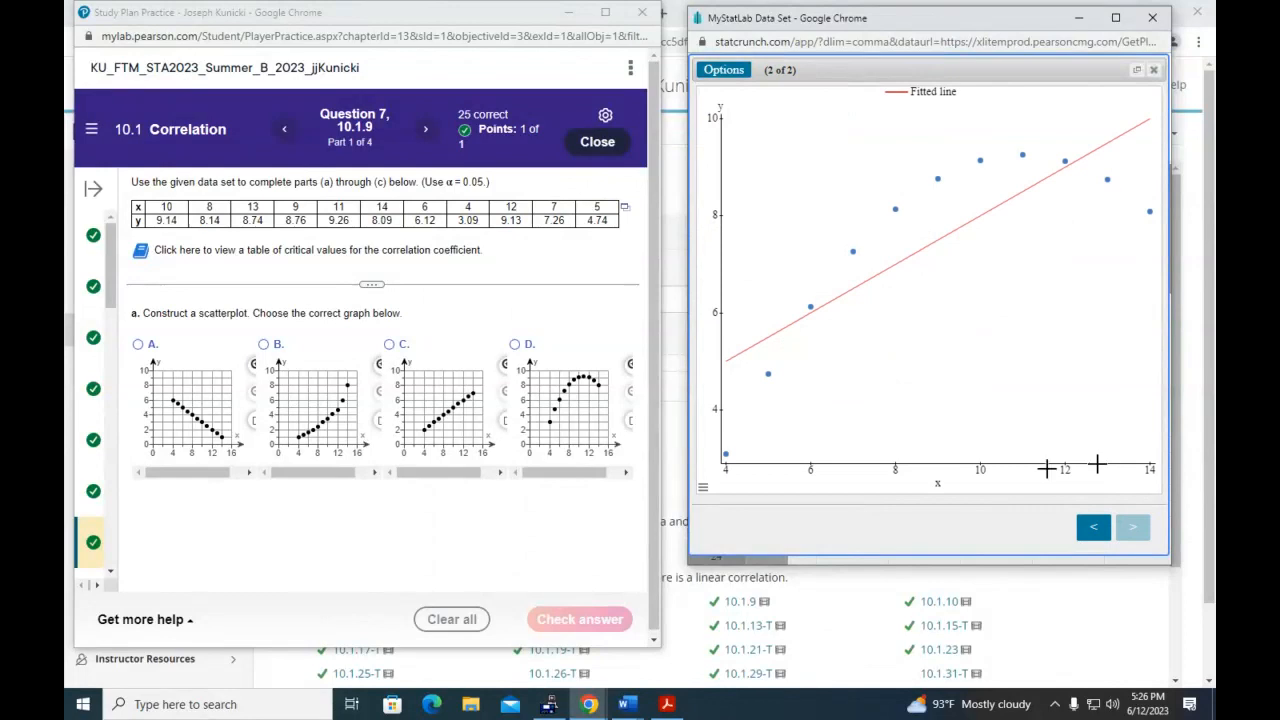
pyautogui.click(514, 345)
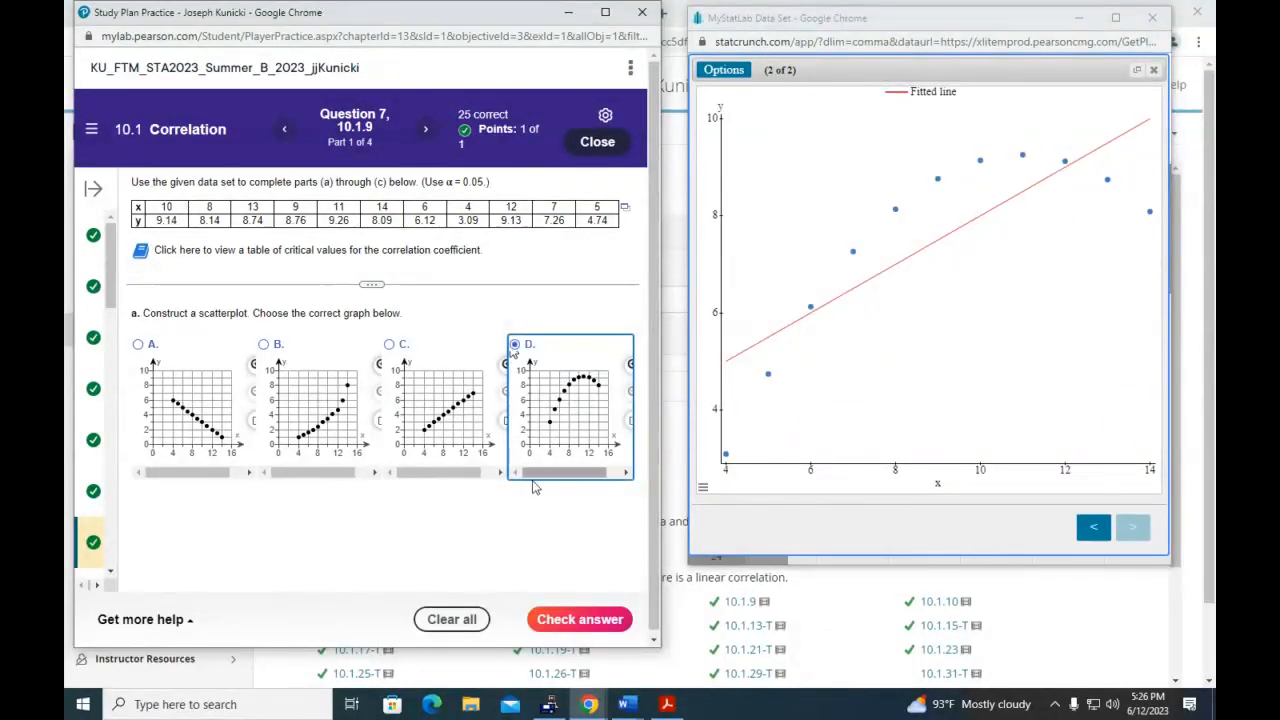
pyautogui.click(576, 619)
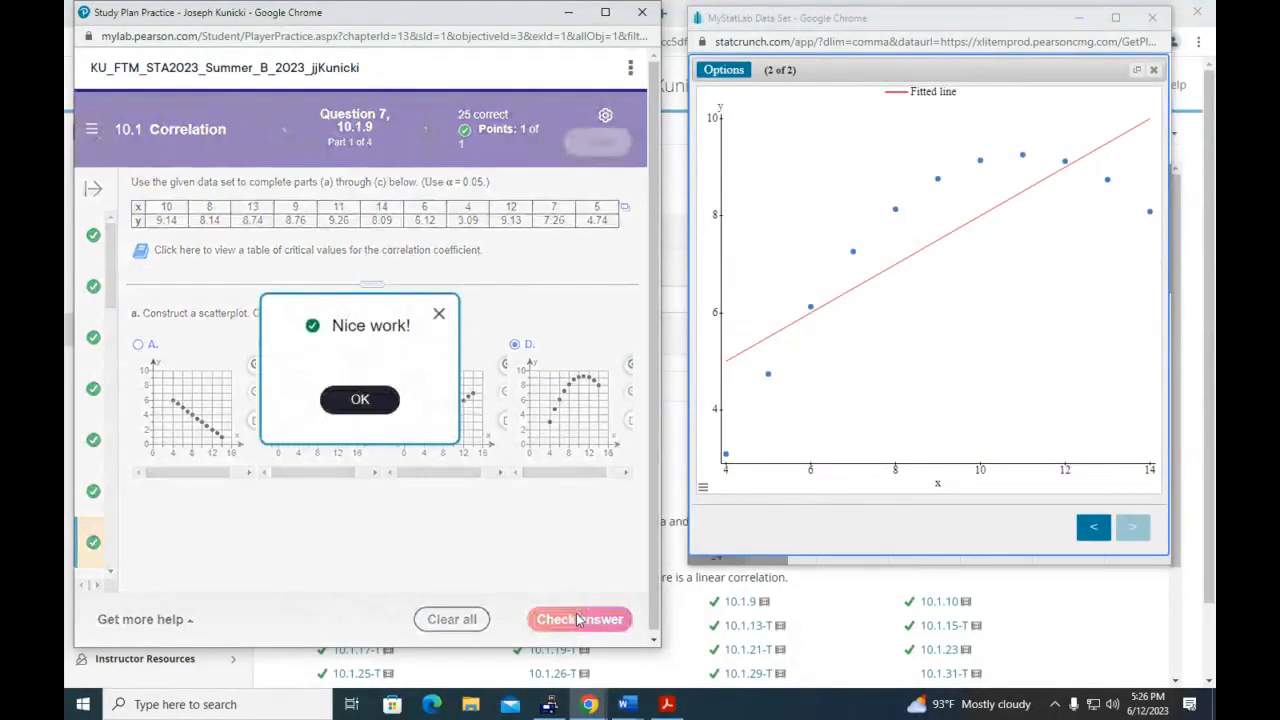
pyautogui.click(381, 403)
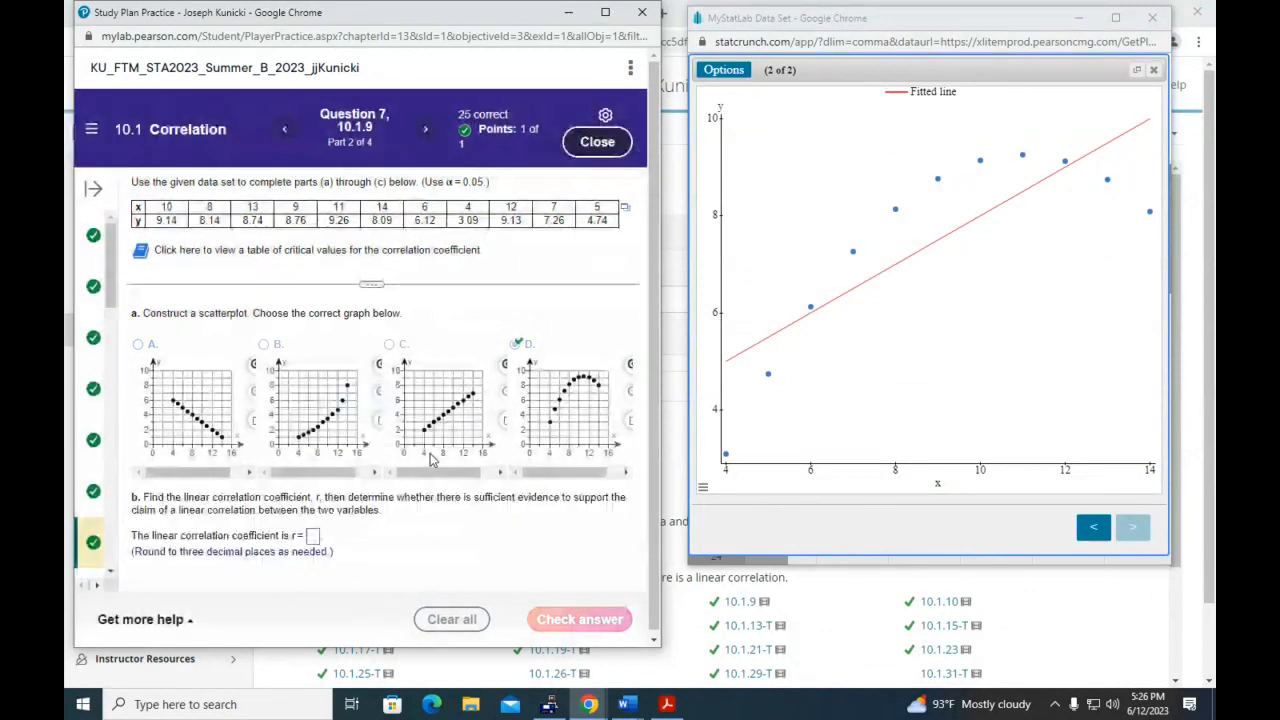
# Return to the numeric regression results, enter 0.816 as the linear correlation coefficient r, and check the answer
pyautogui.click(1094, 530)
pyautogui.click(1094, 530)
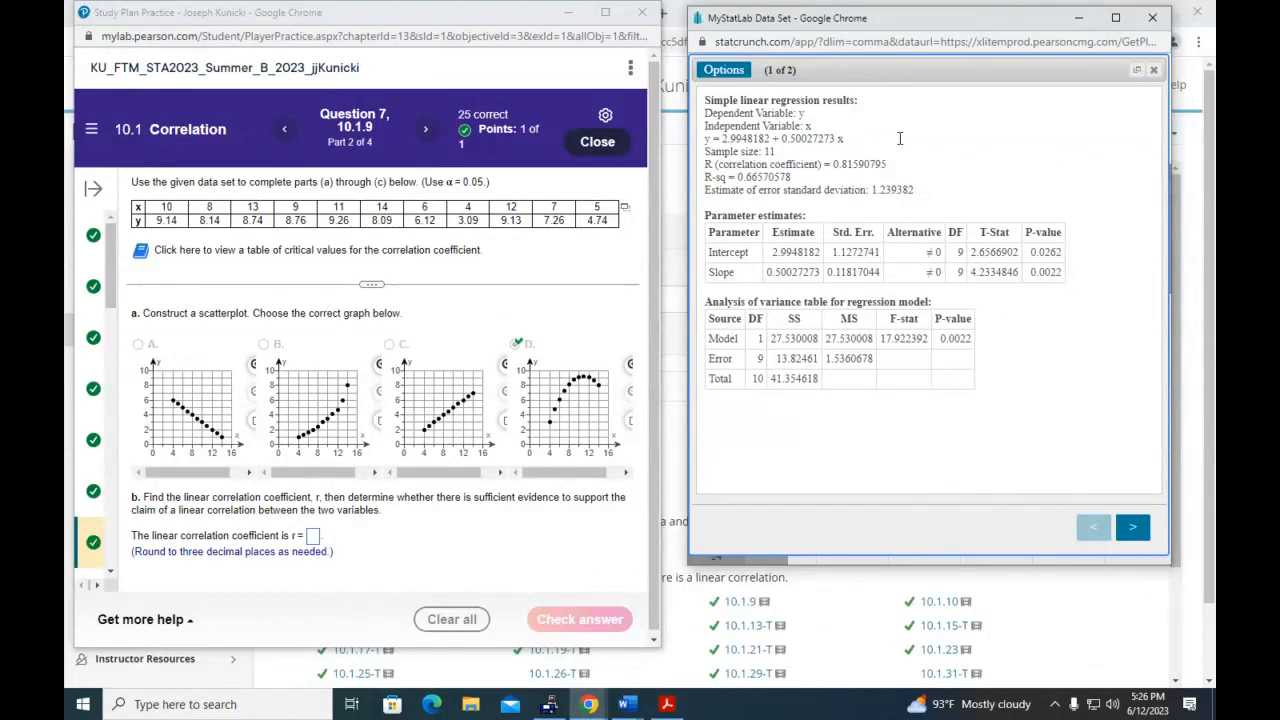
pyautogui.click(312, 540)
pyautogui.write('0')
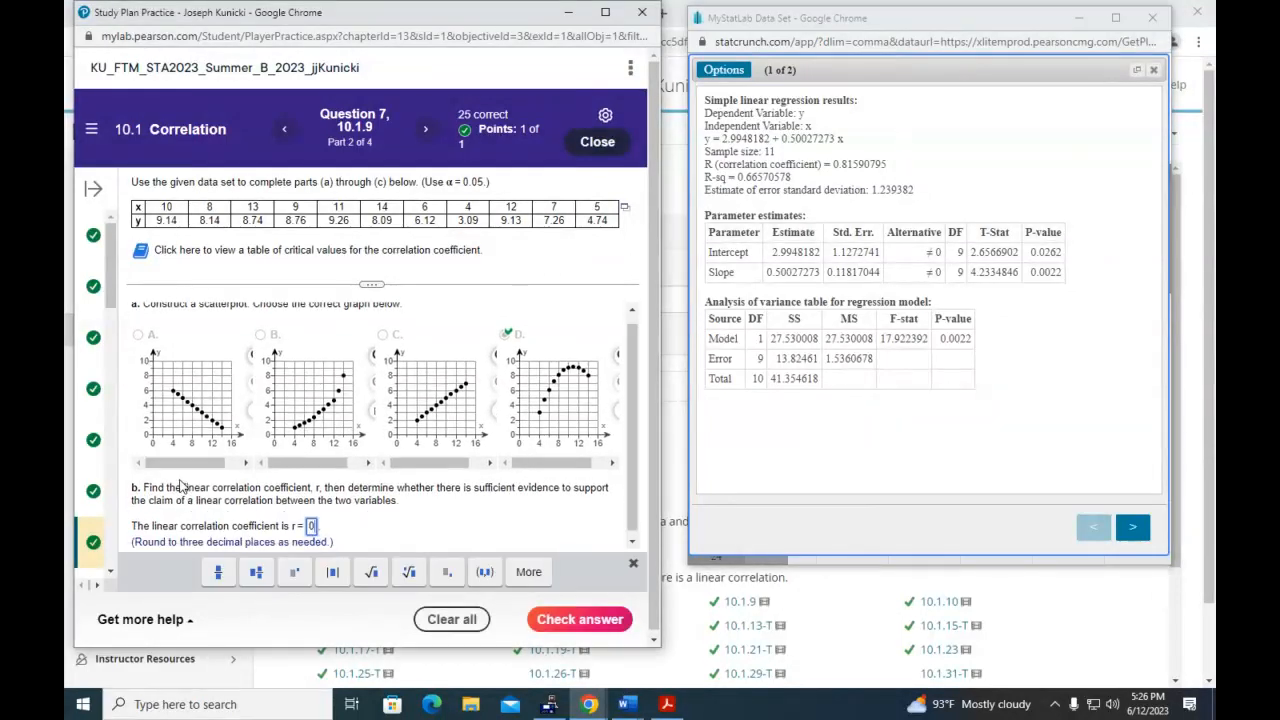
pyautogui.write('.816')
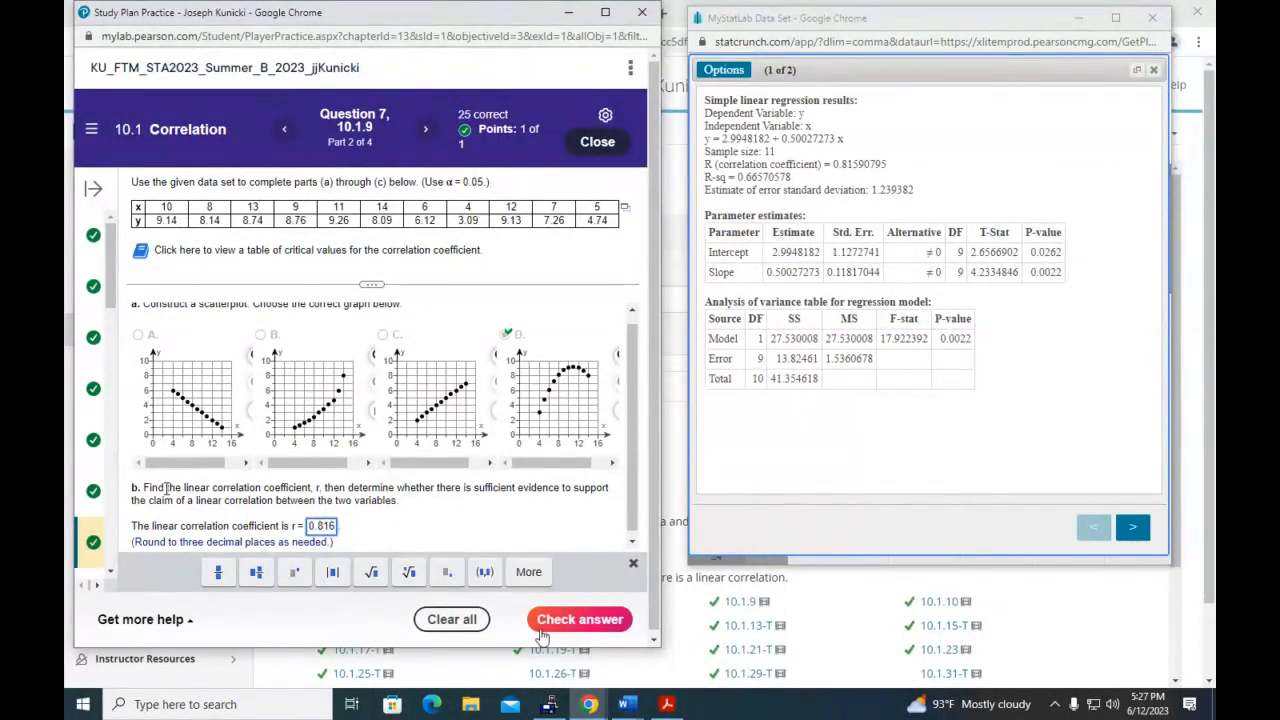
pyautogui.click(573, 619)
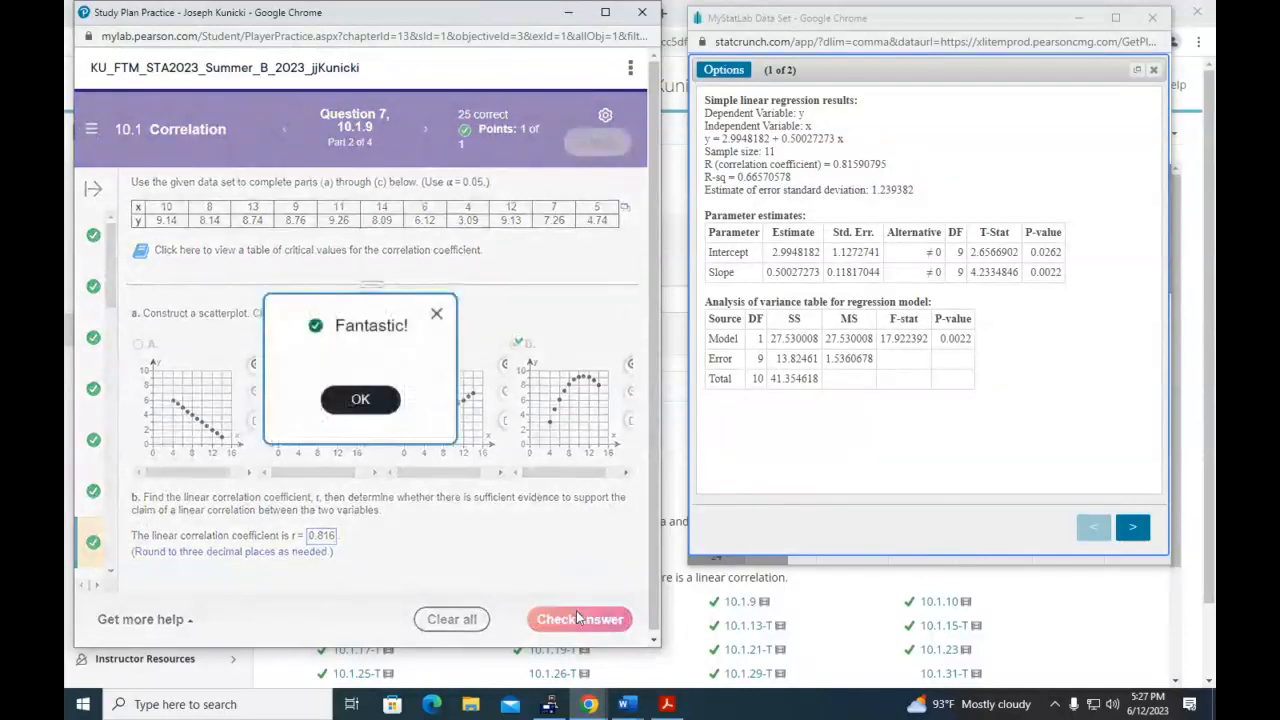
pyautogui.click(347, 410)
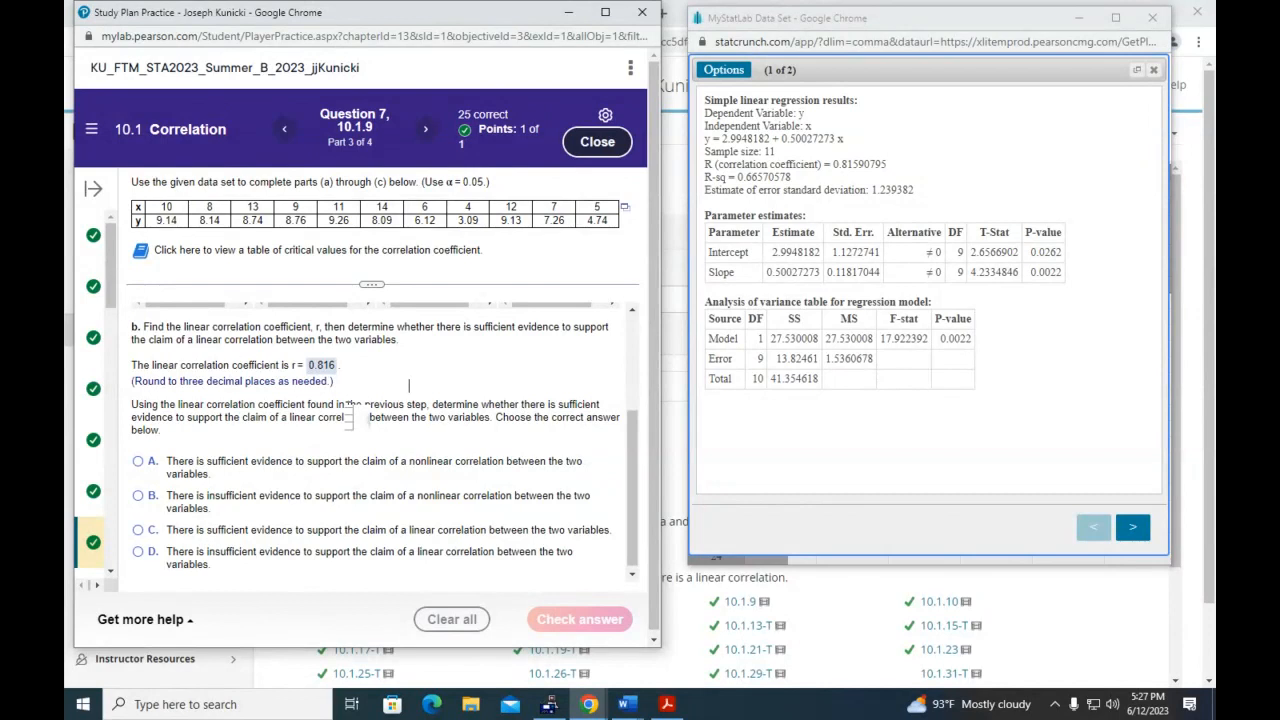
# Consult the critical values in the Acrobat PDF and the question's own table, then answer C, sufficient evidence of a linear correlation, and check it
pyautogui.click(666, 708)
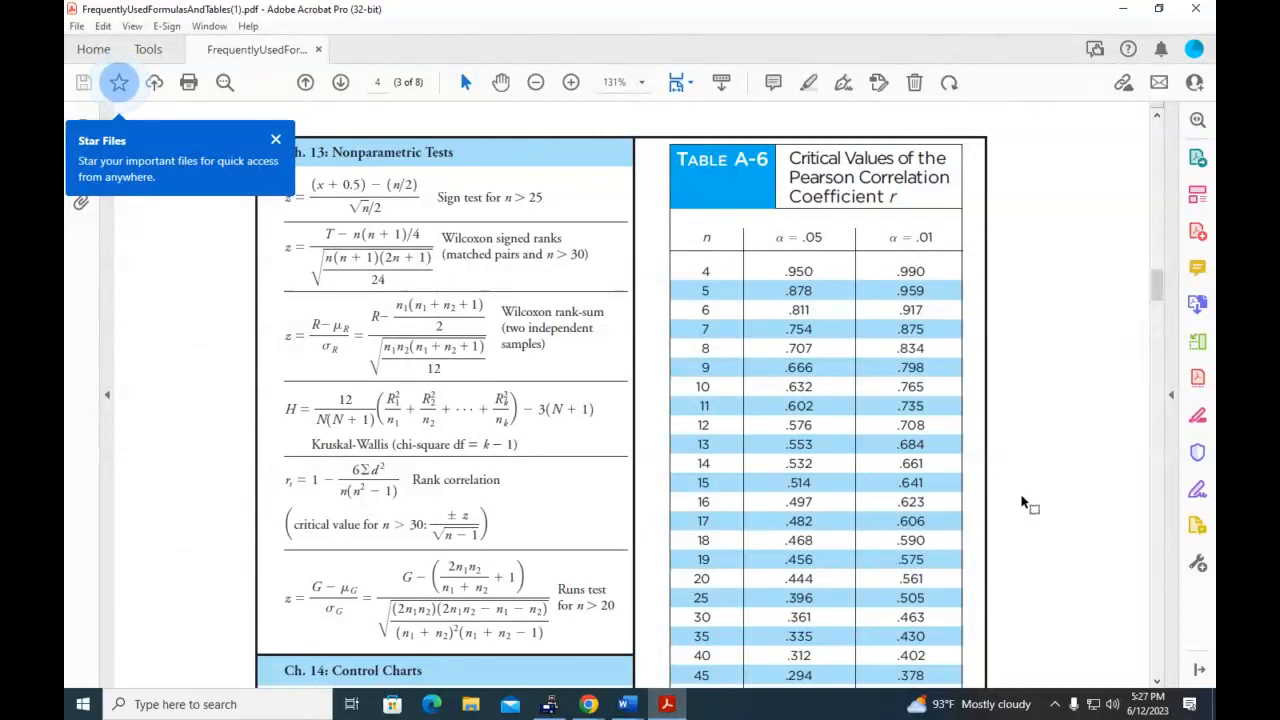
pyautogui.click(1124, 10)
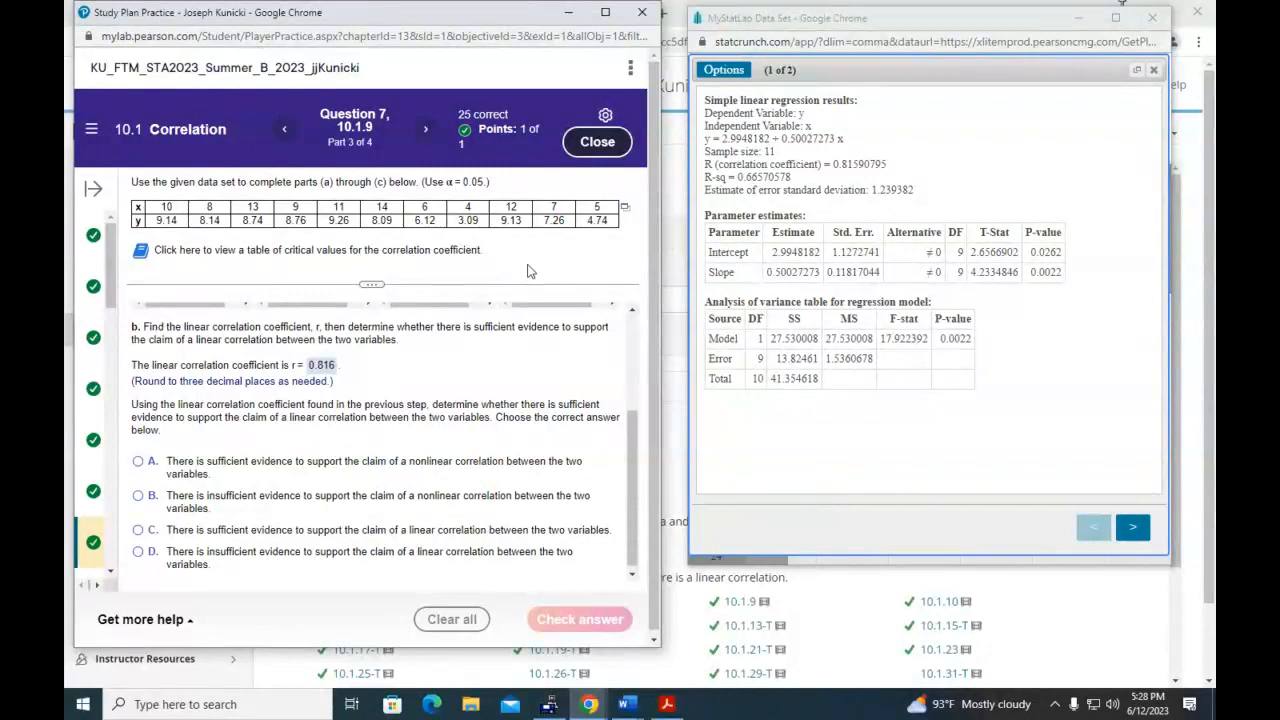
pyautogui.click(141, 256)
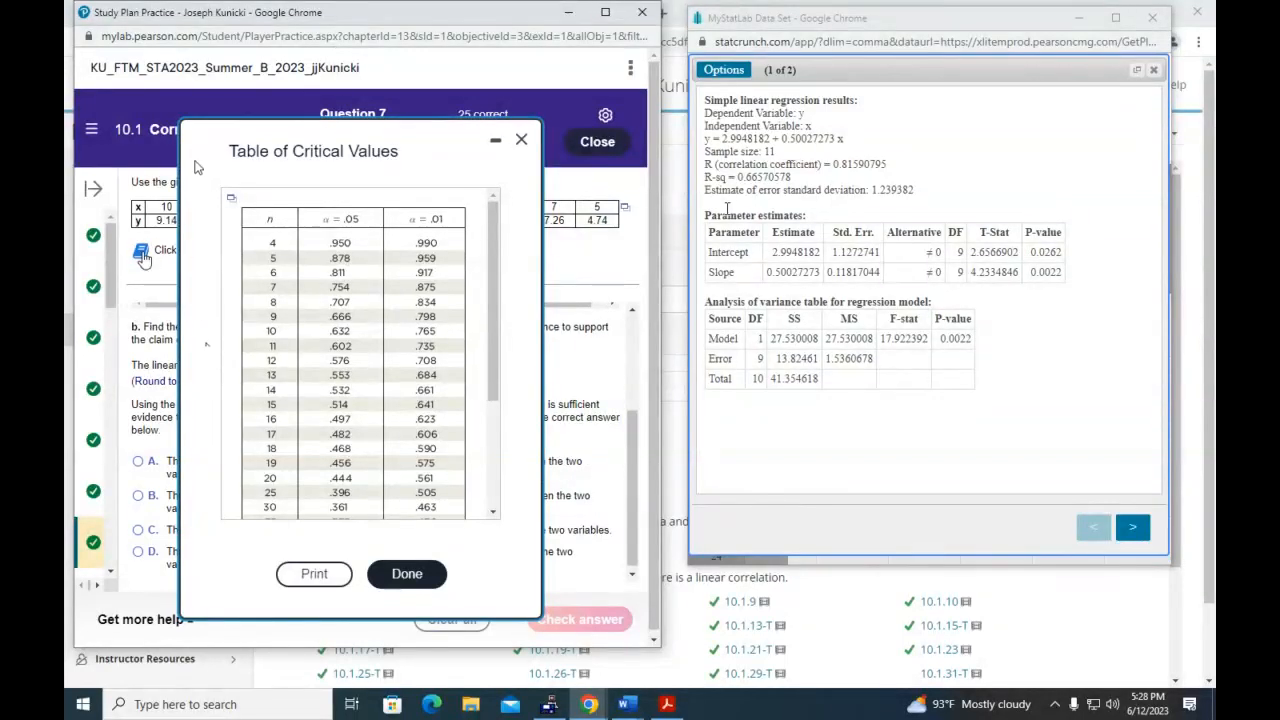
pyautogui.click(521, 140)
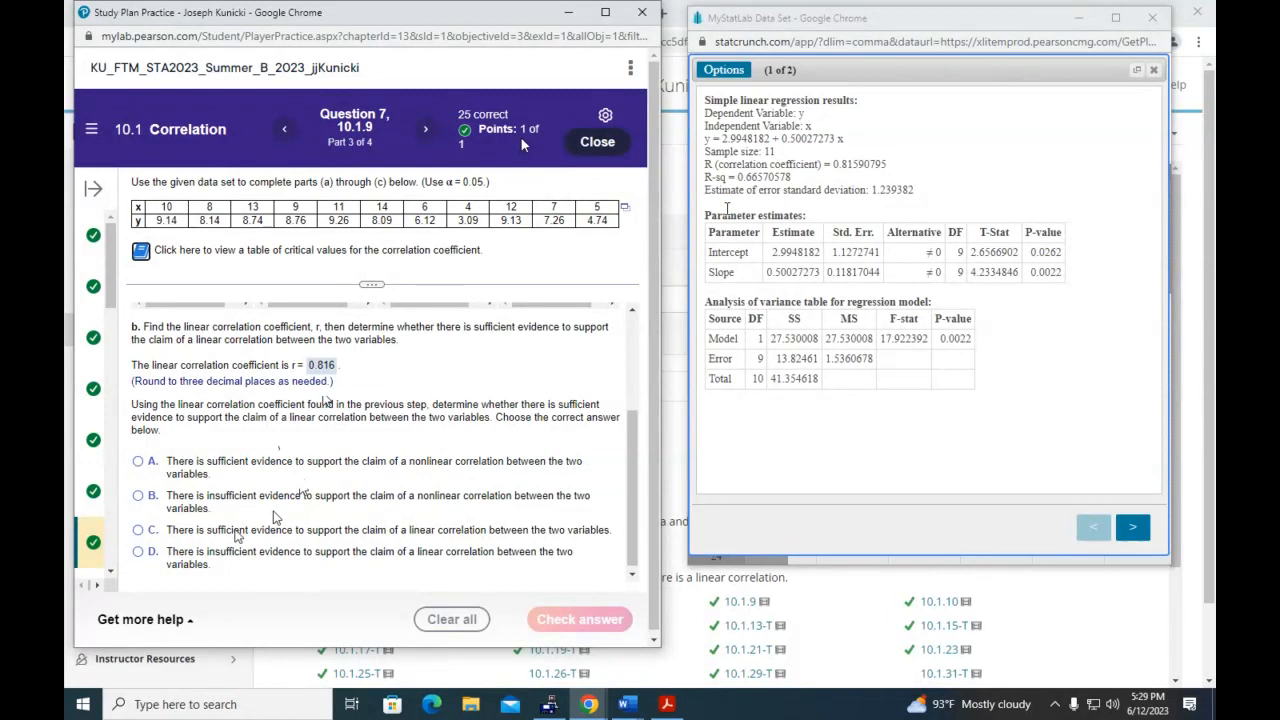
pyautogui.click(139, 531)
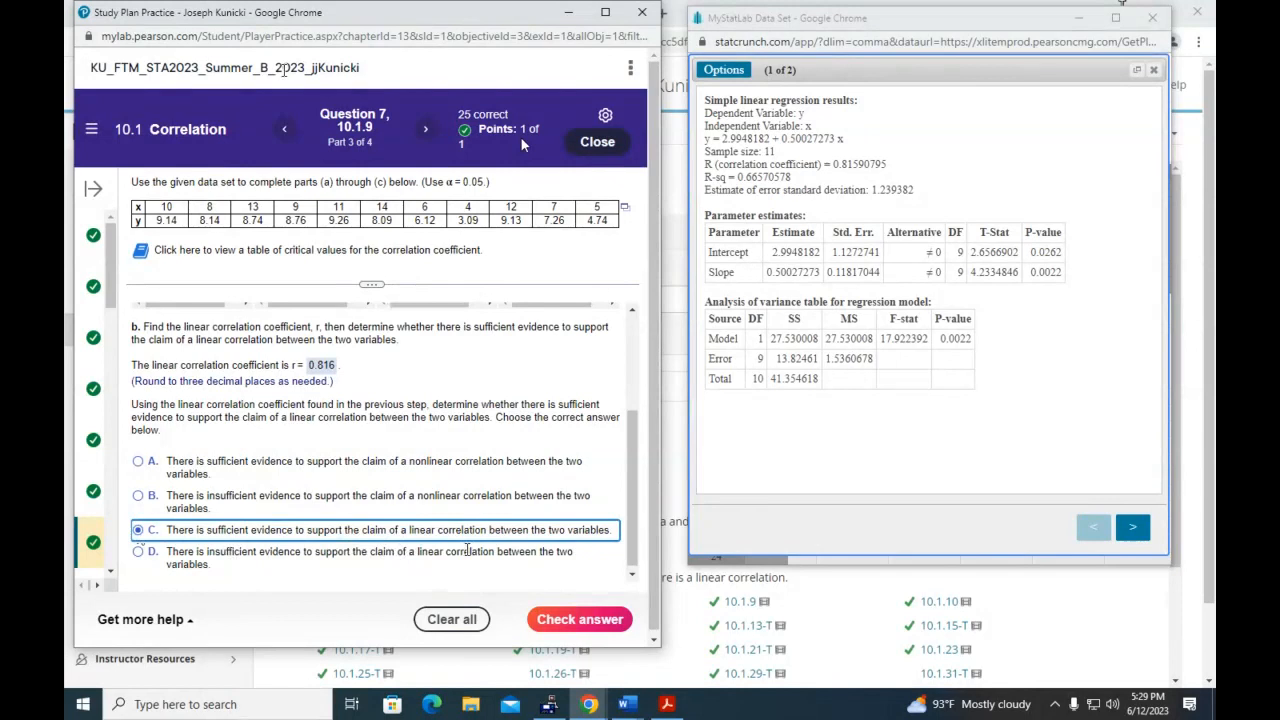
pyautogui.click(579, 622)
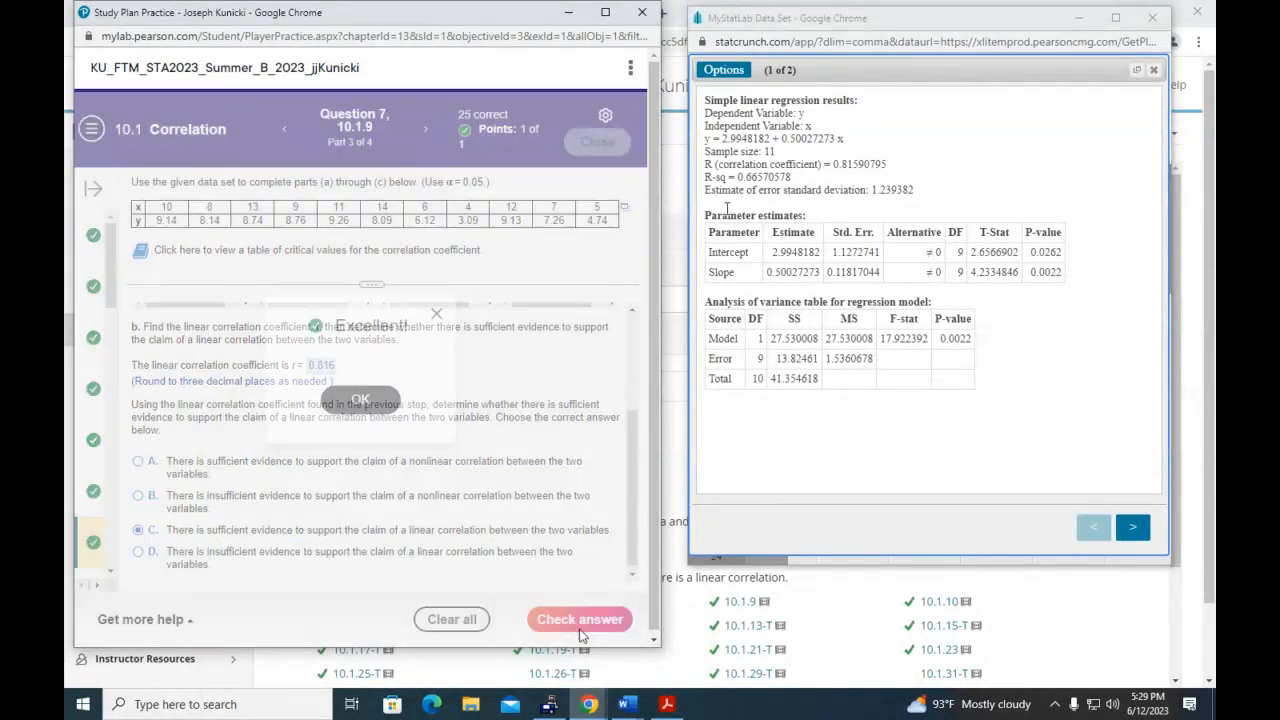
pyautogui.click(386, 408)
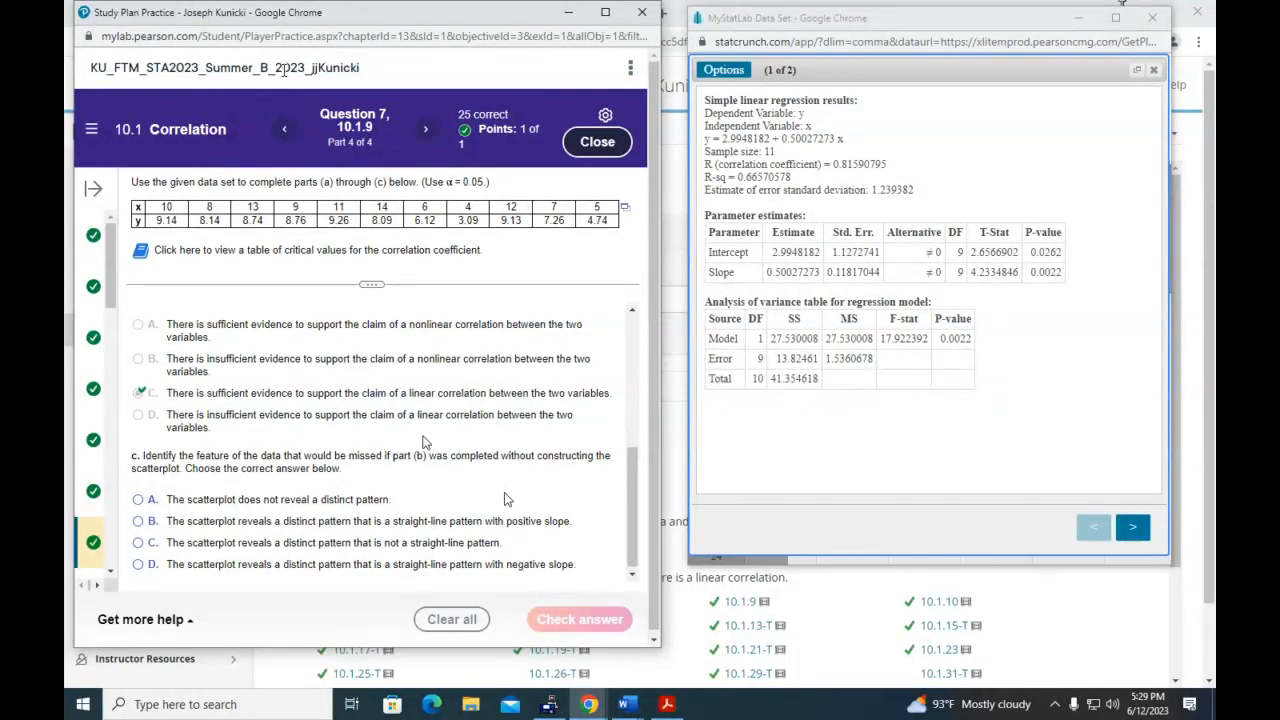
# Answer part c with choice C, a distinct pattern that is not a straight line, compare it with the fitted line plot, and check it
pyautogui.click(150, 545)
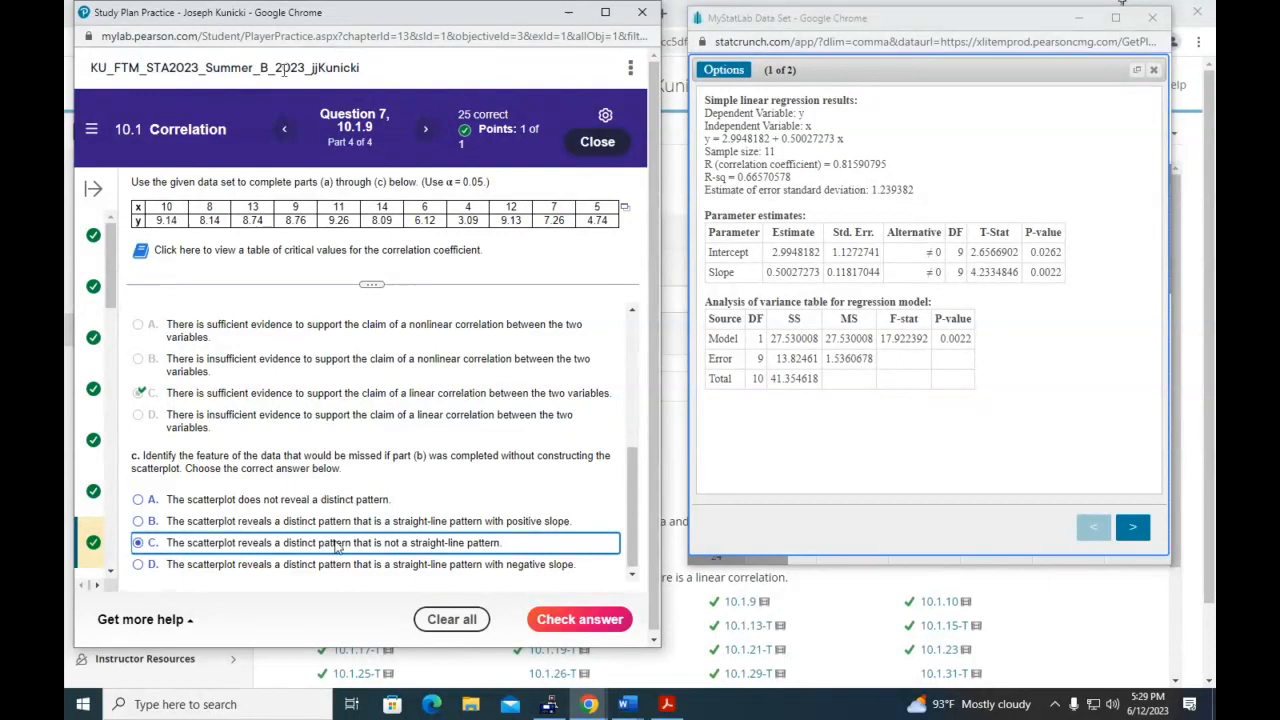
pyautogui.click(1133, 527)
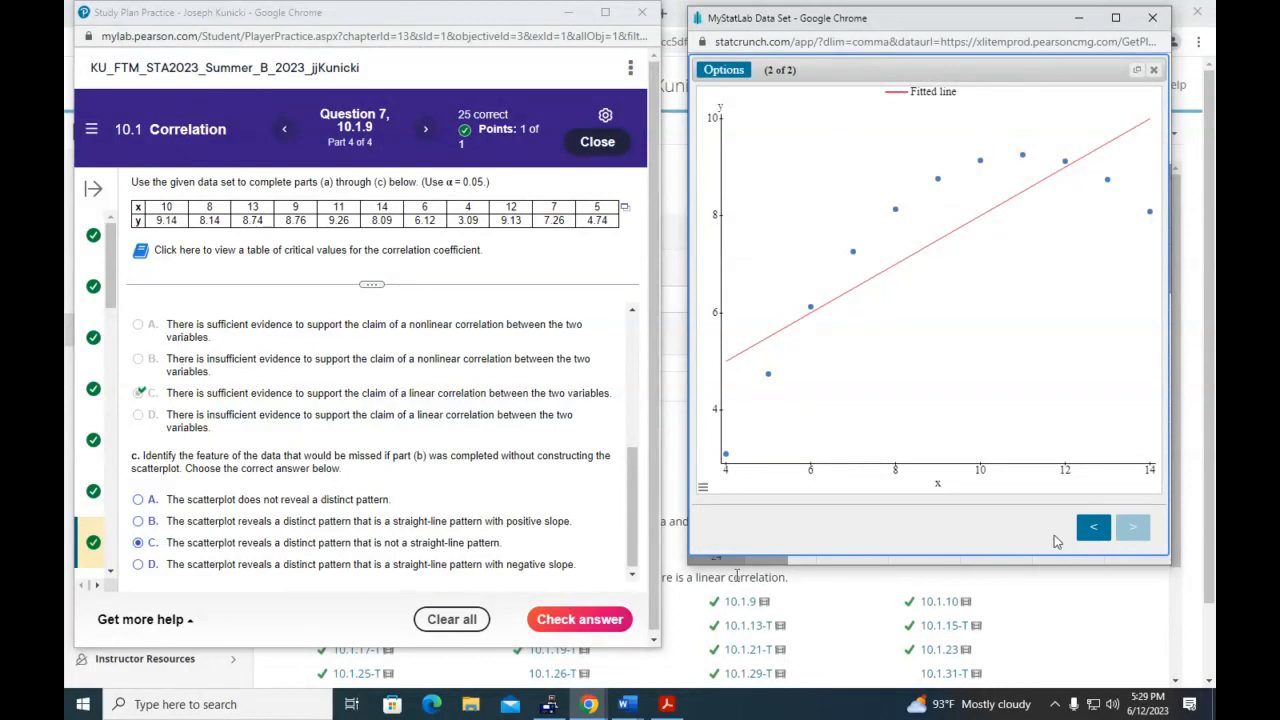
pyautogui.click(583, 621)
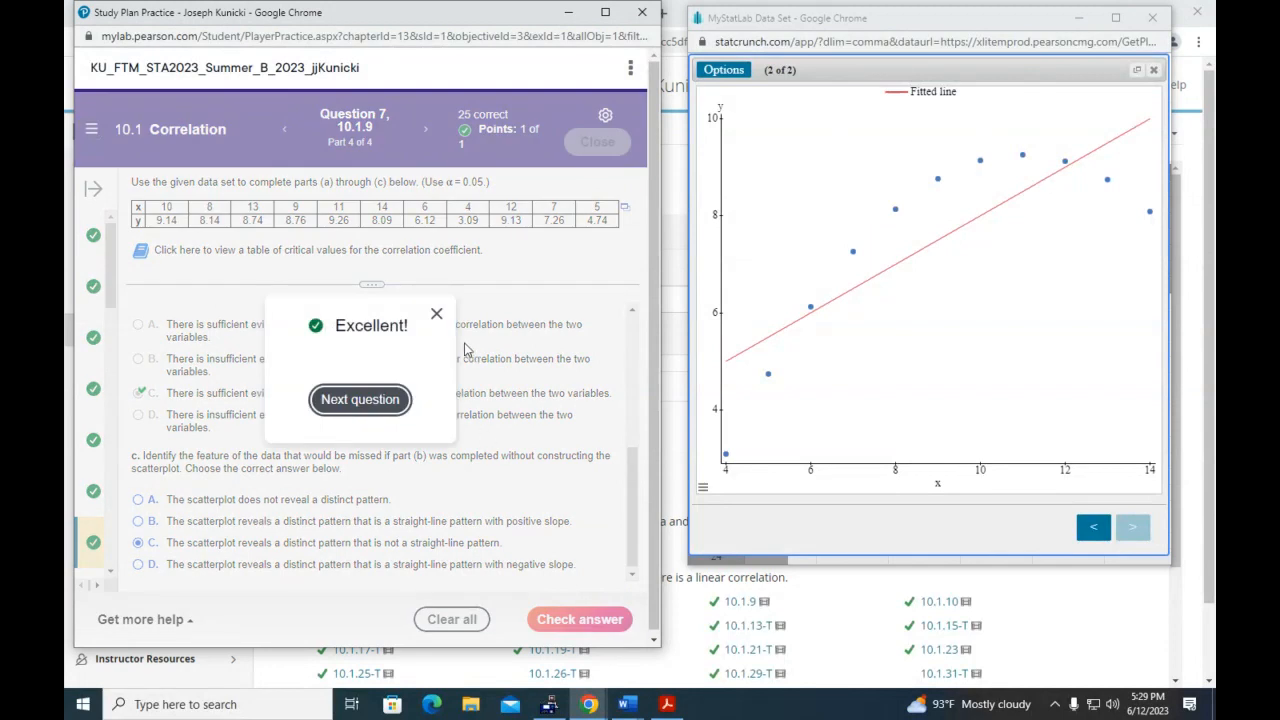
pyautogui.click(436, 313)
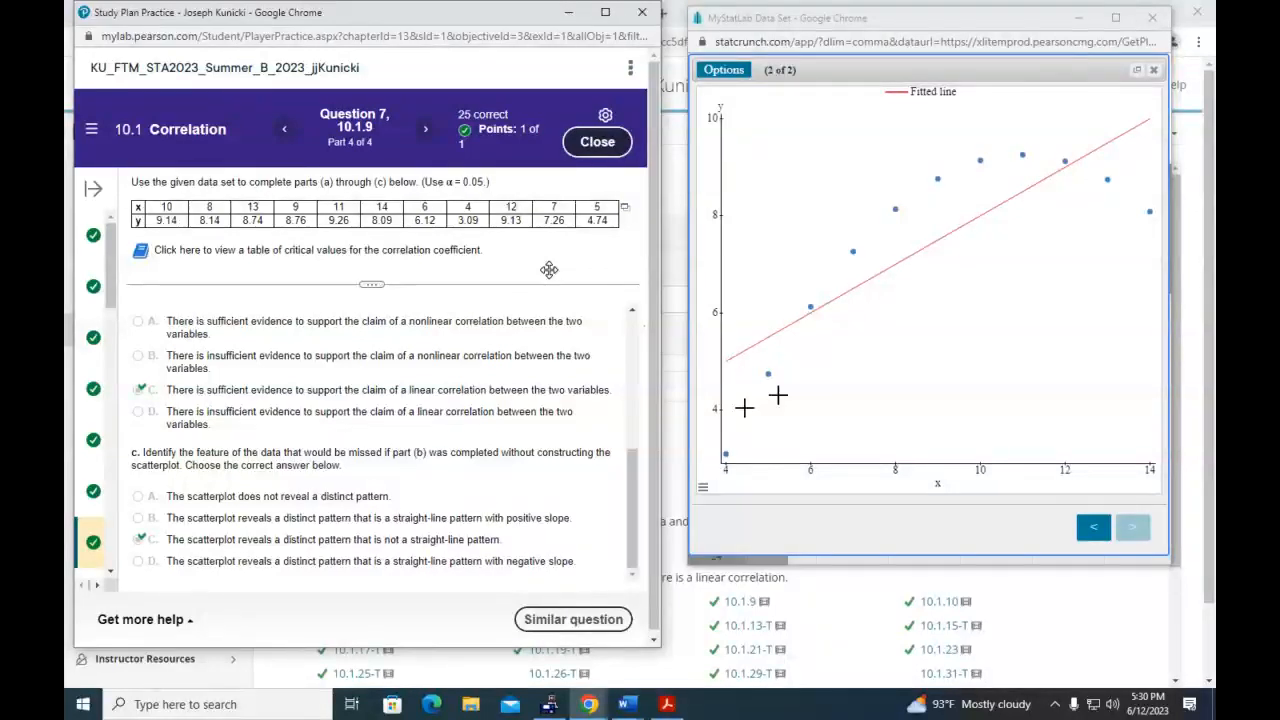
# Skip ahead to question 10.1.11 and close the StatCrunch data set window
pyautogui.moveTo(757, 344)
pyautogui.click(425, 129)
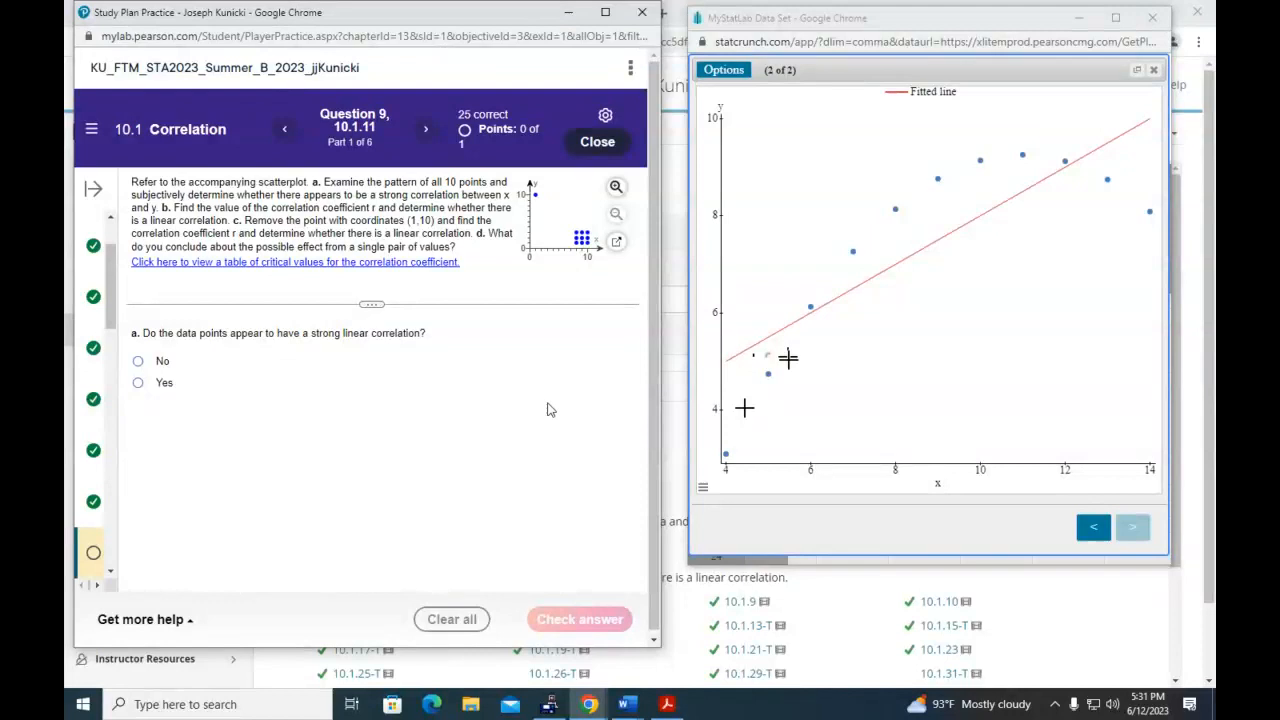
pyautogui.click(1155, 18)
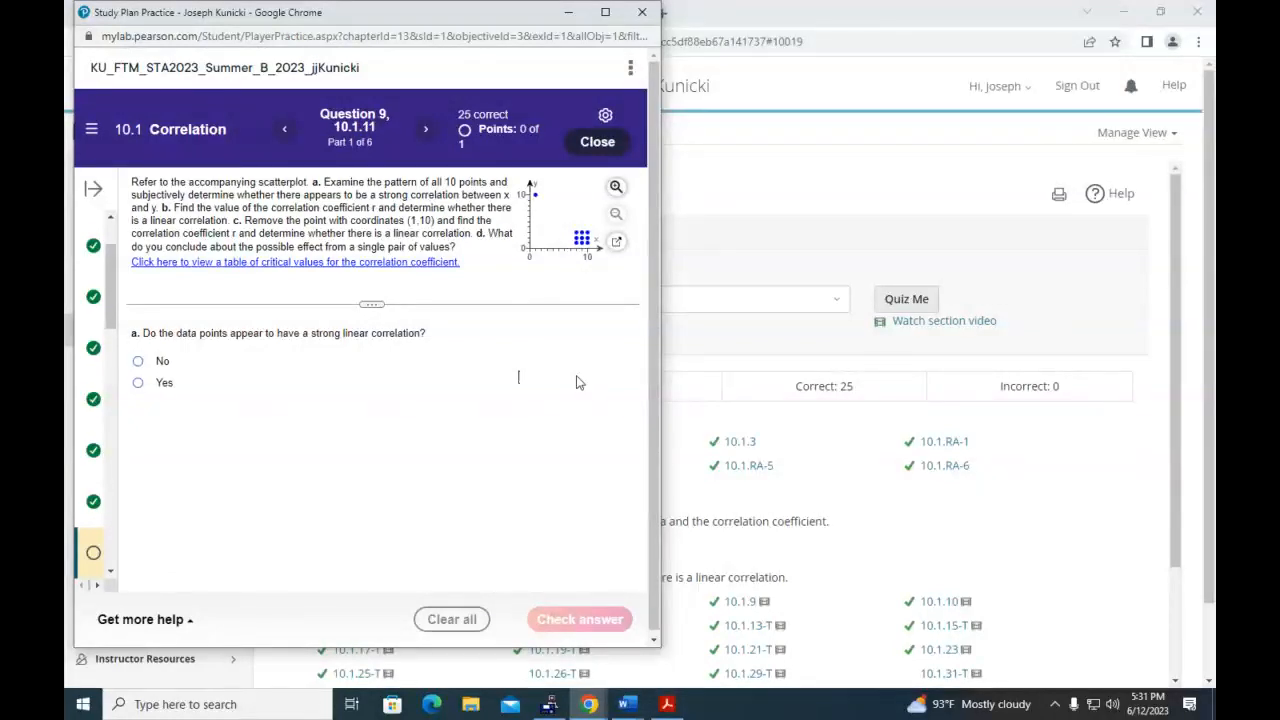
# View the table of critical values, then open a blank StatCrunch data table and place it, narrowed, beside question 10.1.11
pyautogui.click(421, 262)
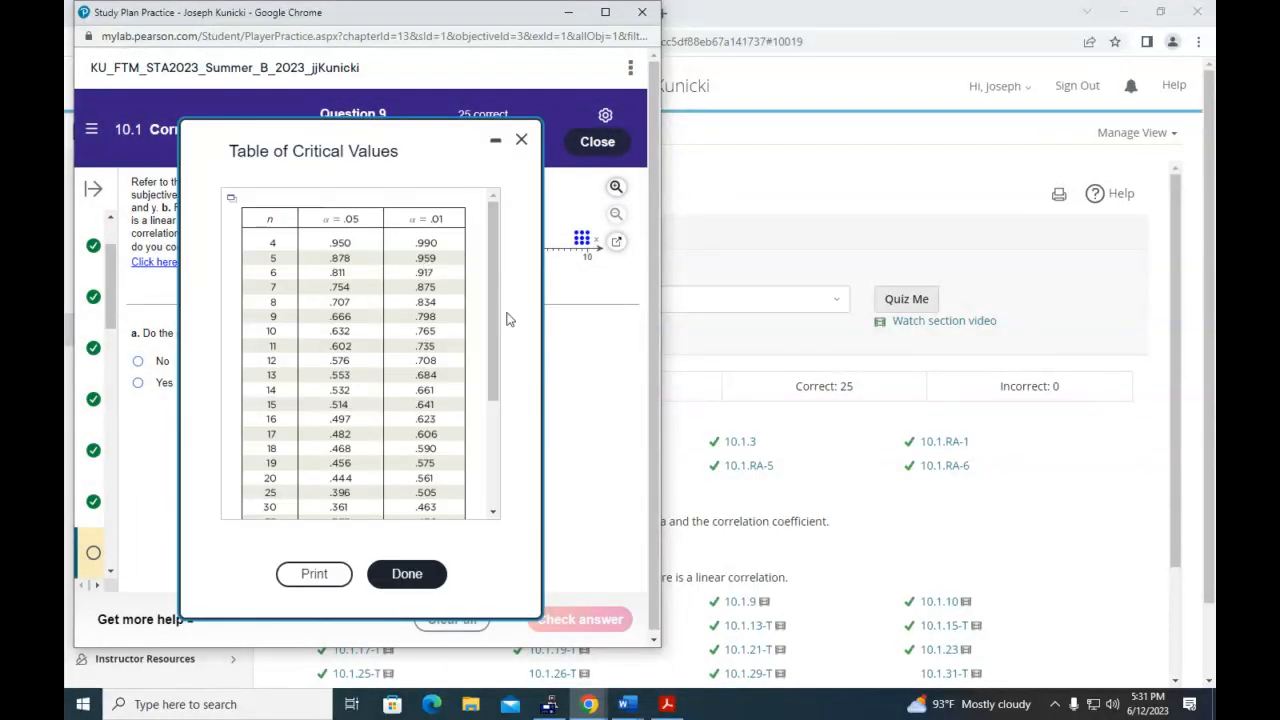
pyautogui.click(521, 139)
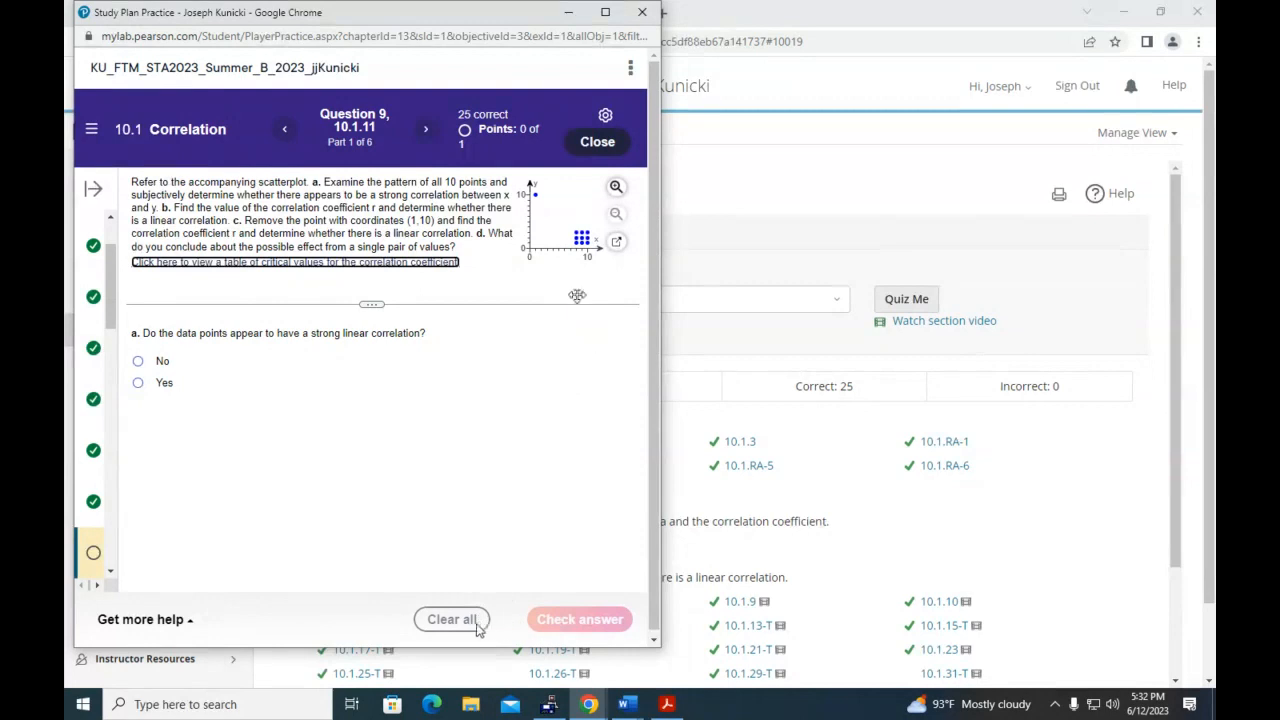
pyautogui.click(176, 624)
pyautogui.click(186, 510)
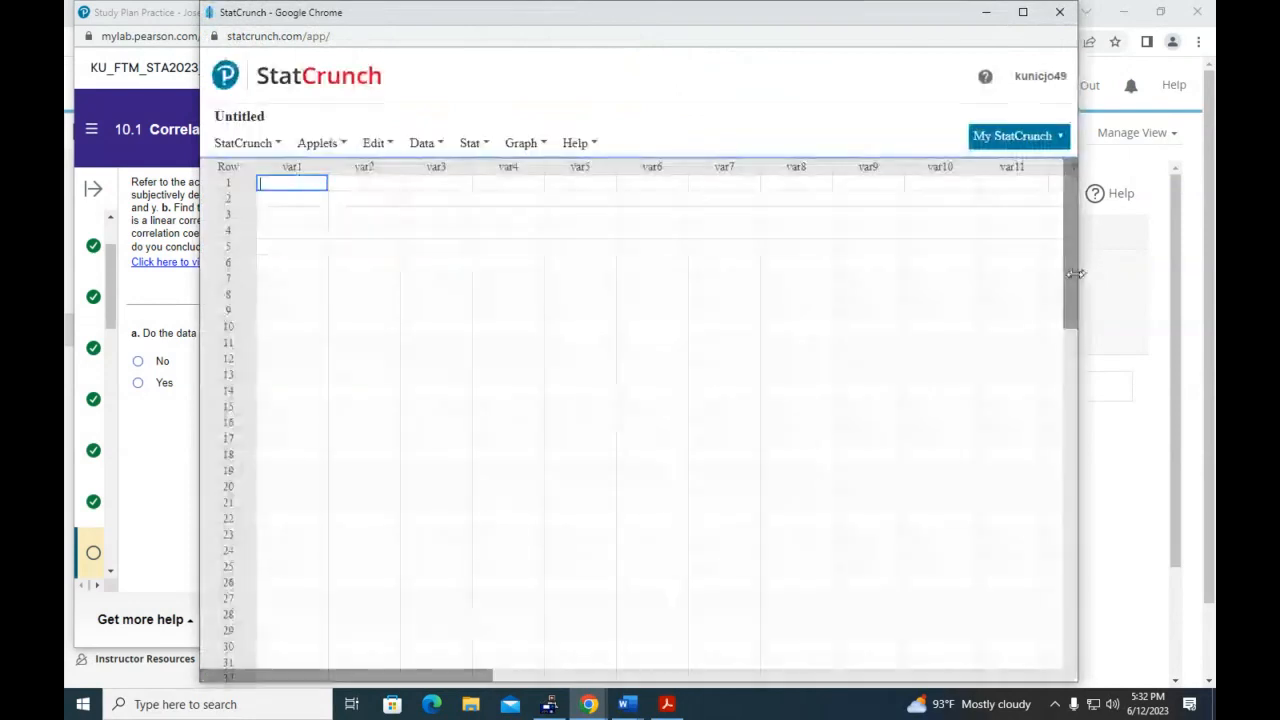
pyautogui.moveTo(1075, 273); pyautogui.dragTo(686, 277)
pyautogui.moveTo(455, 20); pyautogui.dragTo(962, 28)
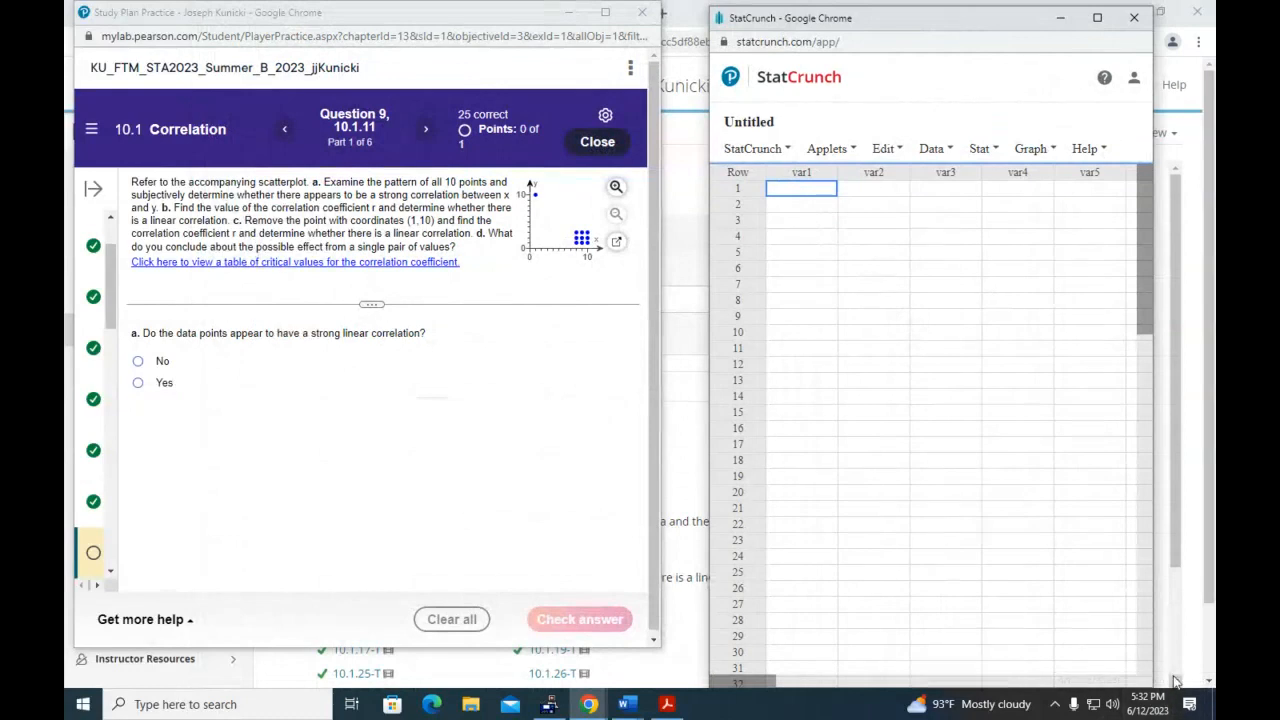
# Enter the outlying scatterplot point (1, 10) in row 1, with x in var1 and y in var2
pyautogui.write('1')
pyautogui.press('Tab')
pyautogui.write('10')
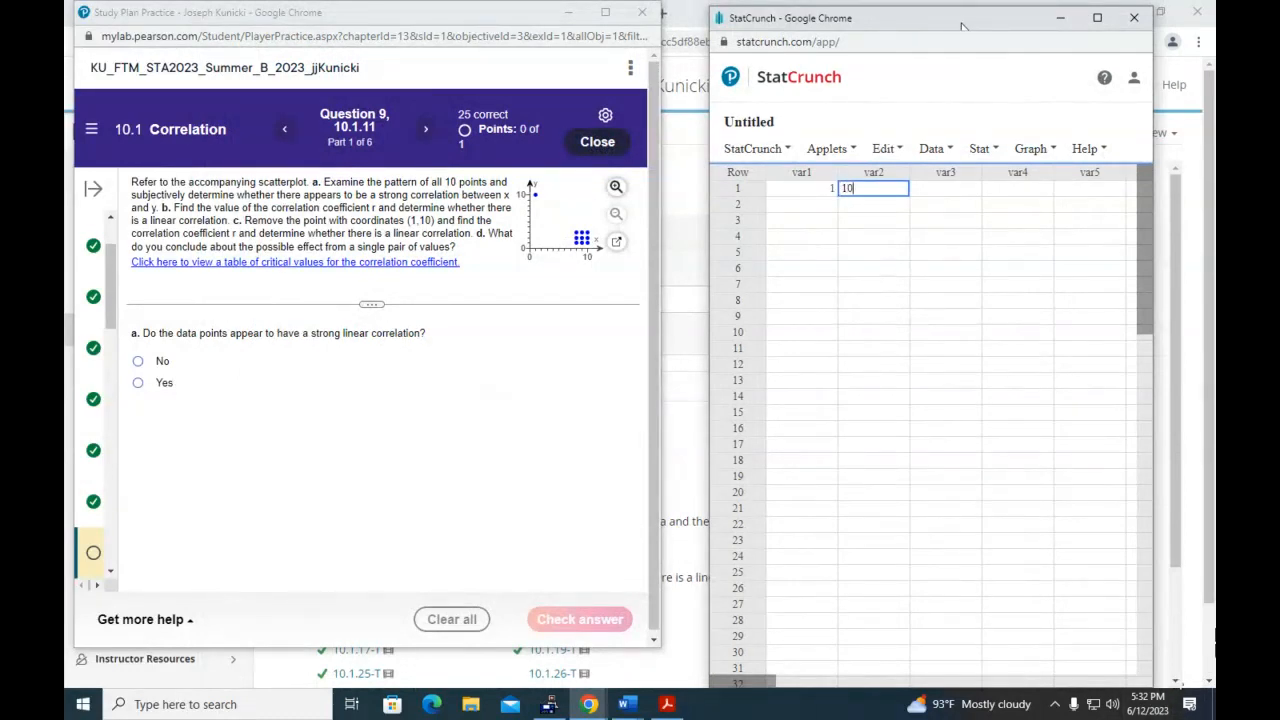
pyautogui.press('Tab')
pyautogui.press('Tab')
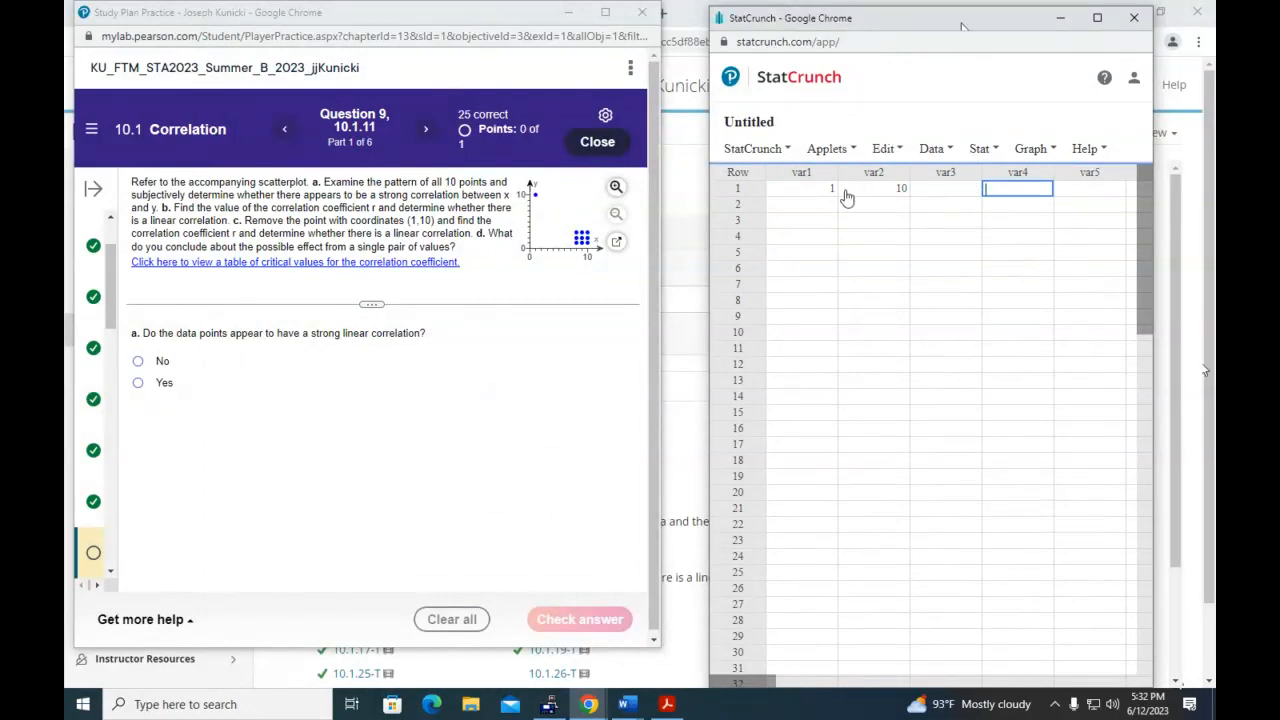
# Enter the points (8, 1), (8, 2) and (8, 3) in rows 2 to 4 of var1 and var2
pyautogui.click(836, 205)
pyautogui.write('8')
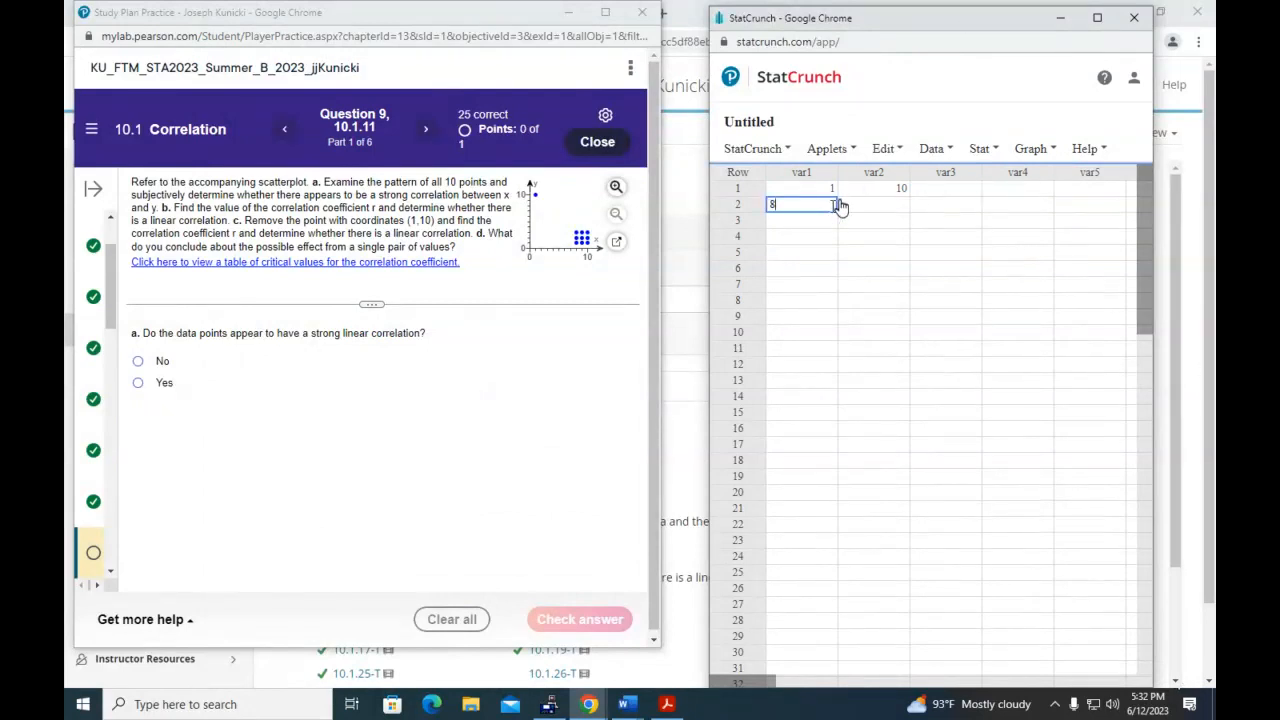
pyautogui.press('Tab')
pyautogui.write('1')
pyautogui.click(818, 222)
pyautogui.write('8')
pyautogui.press('Tab')
pyautogui.write('2')
pyautogui.click(825, 236)
pyautogui.write('8')
pyautogui.press('Tab')
pyautogui.write('3')
# Enter the points (9, 1), (9, 2) and (9, 3) in rows 5 to 7 of var1 and var2
pyautogui.click(820, 255)
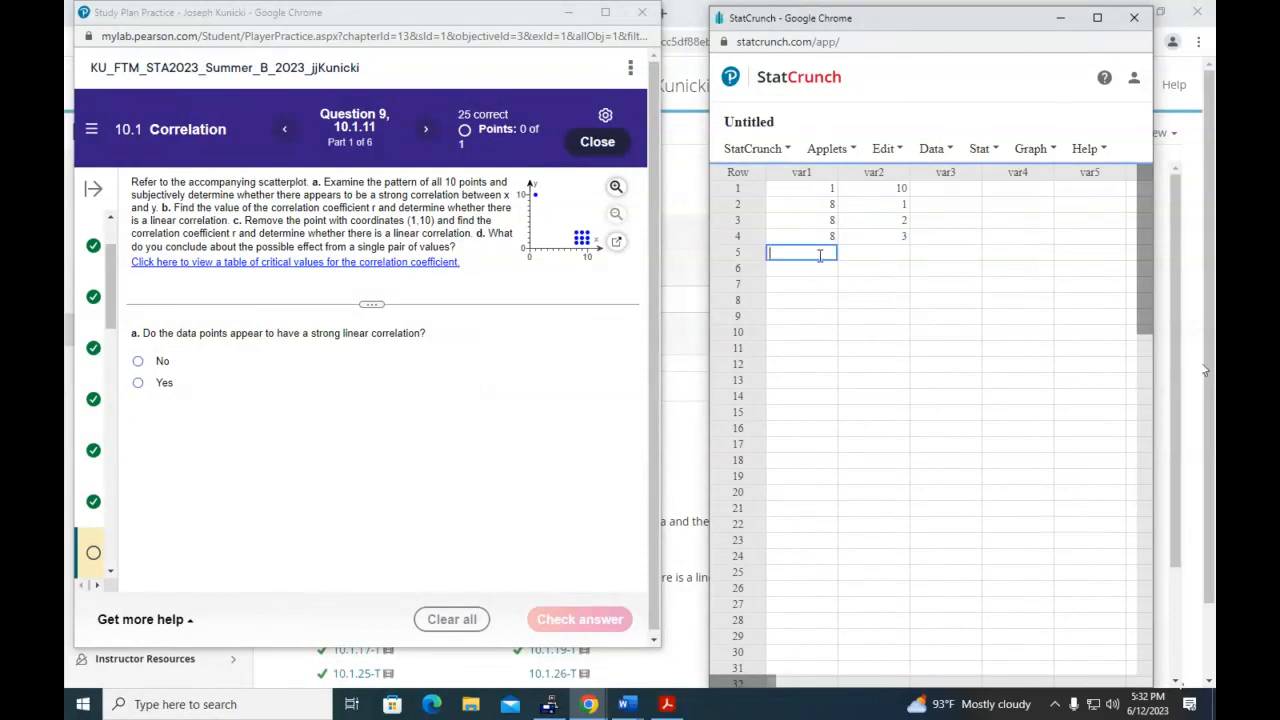
pyautogui.write('9')
pyautogui.press('Tab')
pyautogui.write('1')
pyautogui.click(828, 272)
pyautogui.write('9')
pyautogui.press('Tab')
pyautogui.write('2')
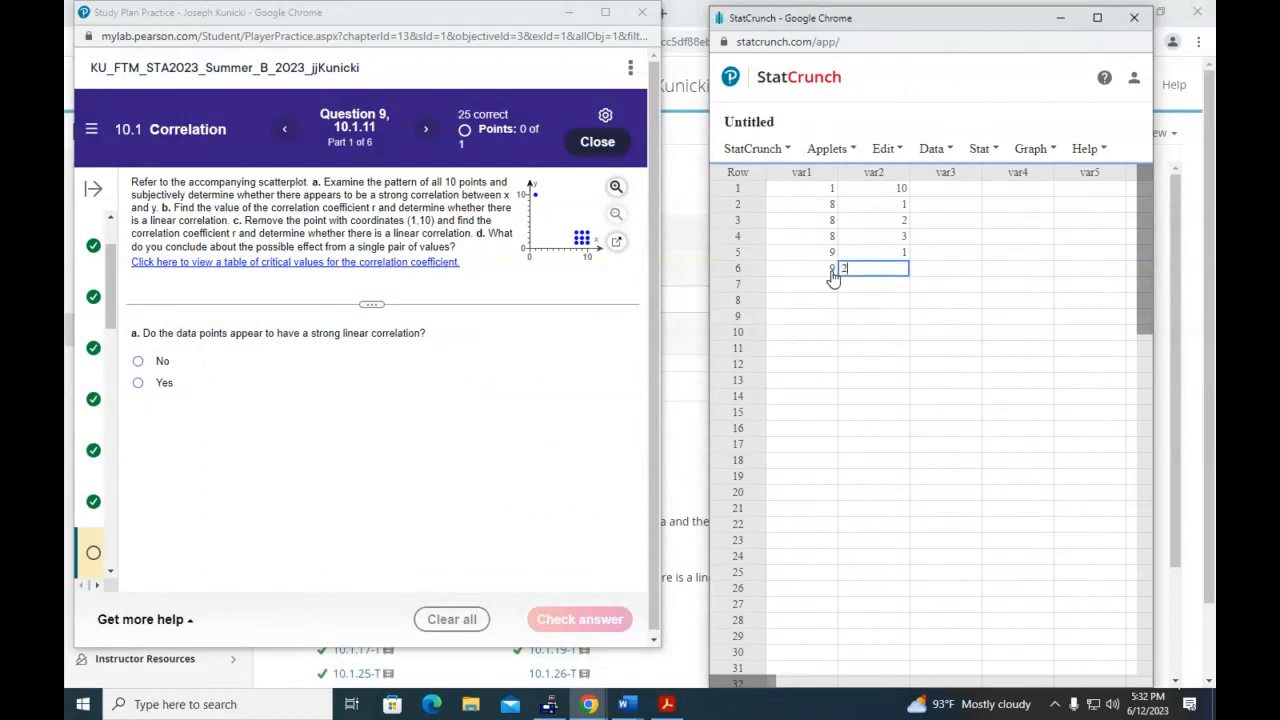
pyautogui.click(832, 287)
pyautogui.write('9')
pyautogui.press('Tab')
pyautogui.write('3')
# Enter the points (10, 1), (10, 2) and (10, 3) in rows 8 to 10 of var1 and var2
pyautogui.click(830, 302)
pyautogui.press('Tab')
pyautogui.write('1')
pyautogui.click(798, 320)
pyautogui.write('10')
pyautogui.press('Tab')
pyautogui.write('2')
pyautogui.click(821, 332)
pyautogui.write('10')
pyautogui.press('Tab')
pyautogui.write('3')
pyautogui.click(882, 352)
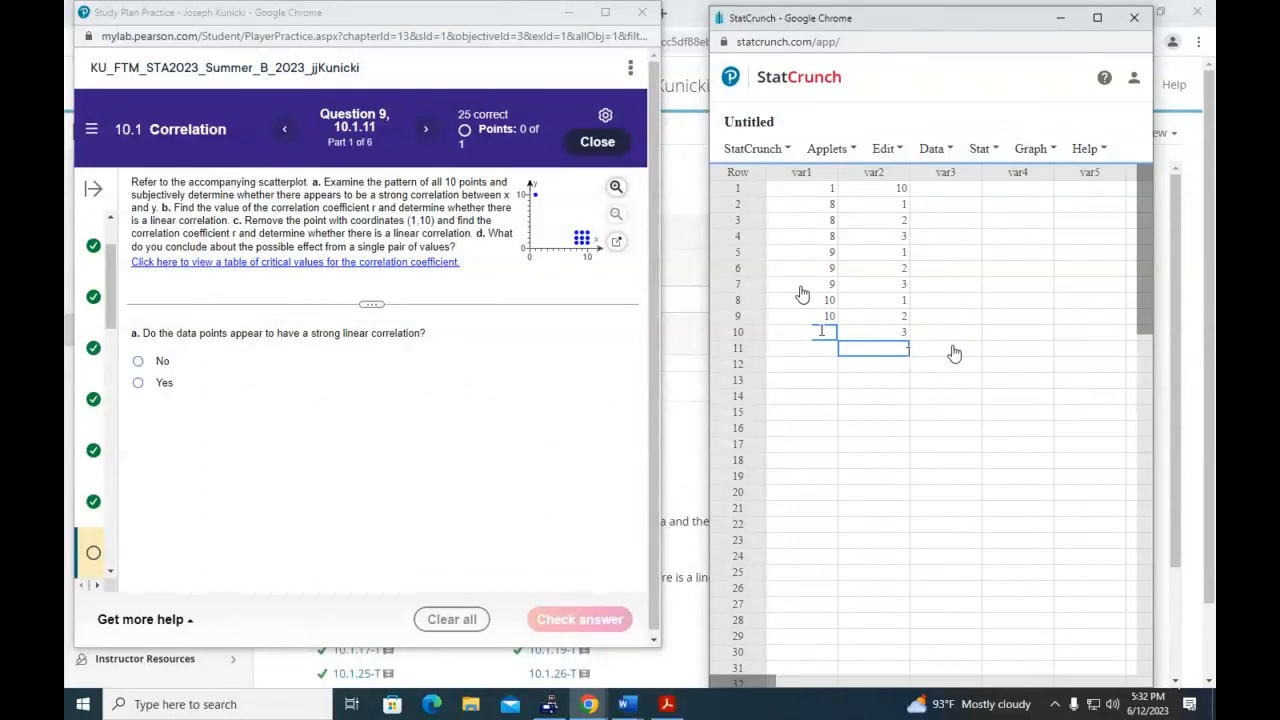
# Compute a simple linear regression with var1 as the X variable and var2 as the Y variable
pyautogui.click(980, 152)
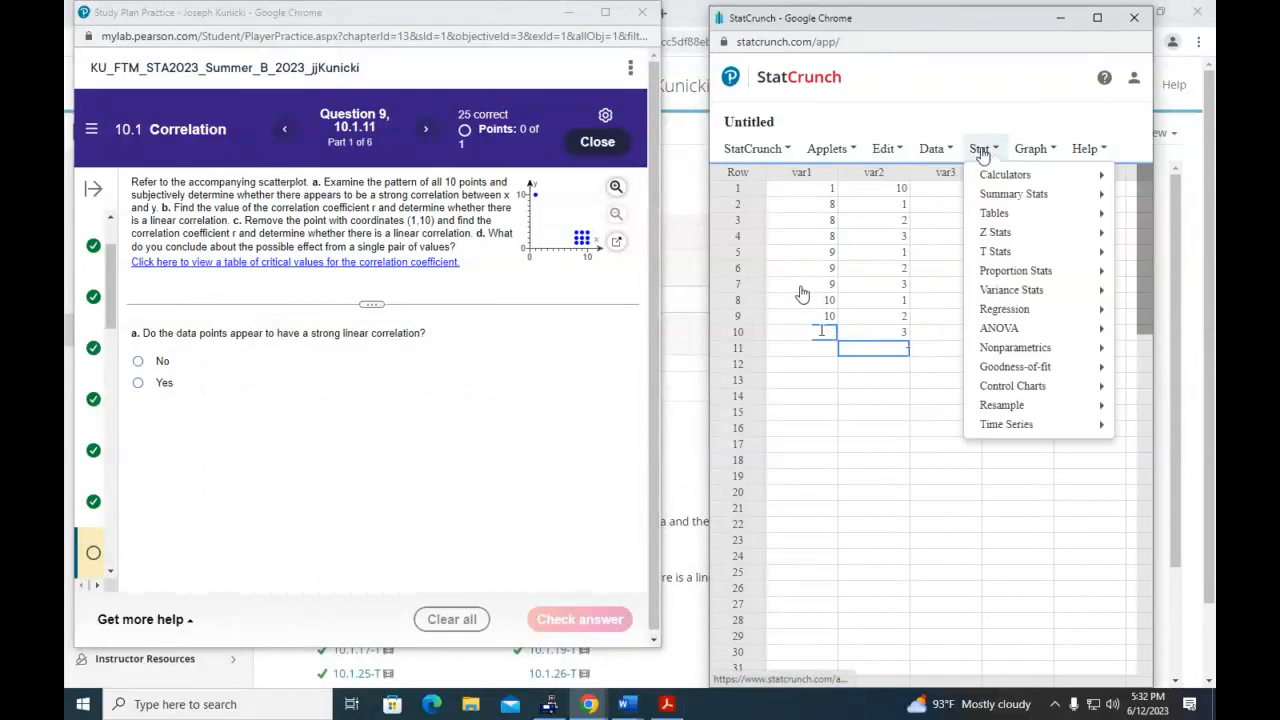
pyautogui.moveTo(1004, 309)
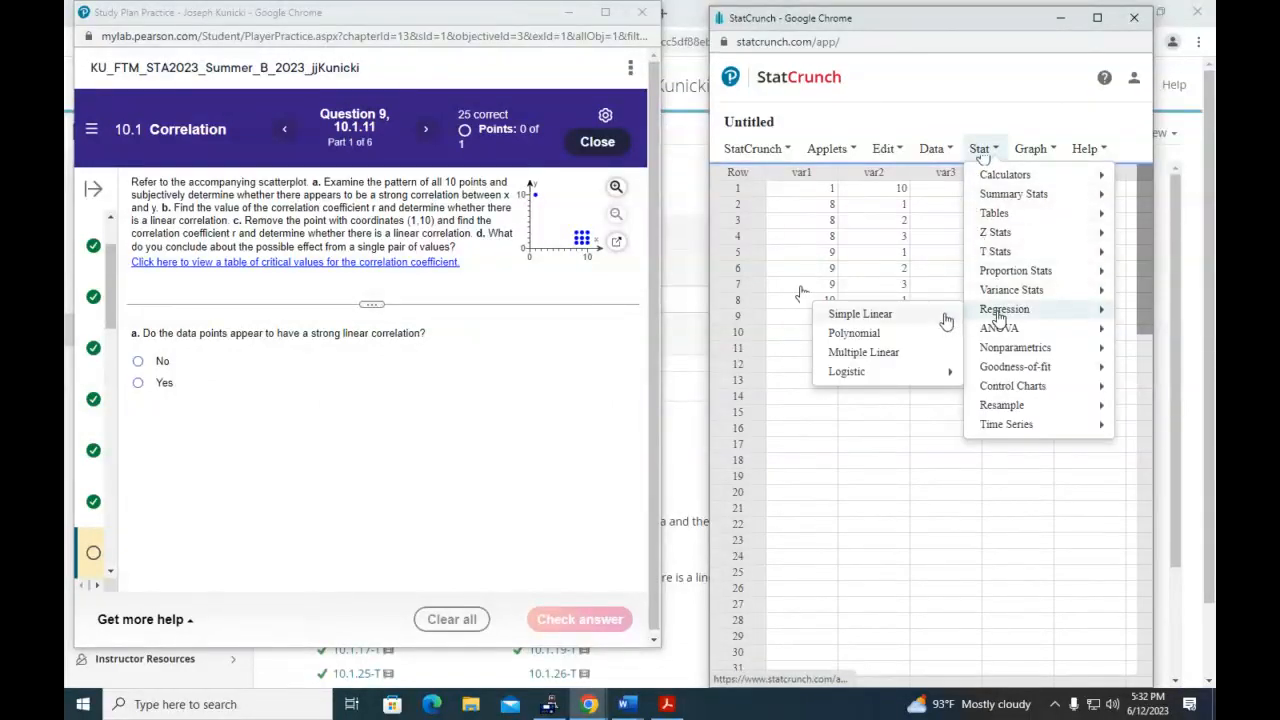
pyautogui.click(914, 316)
pyautogui.click(891, 113)
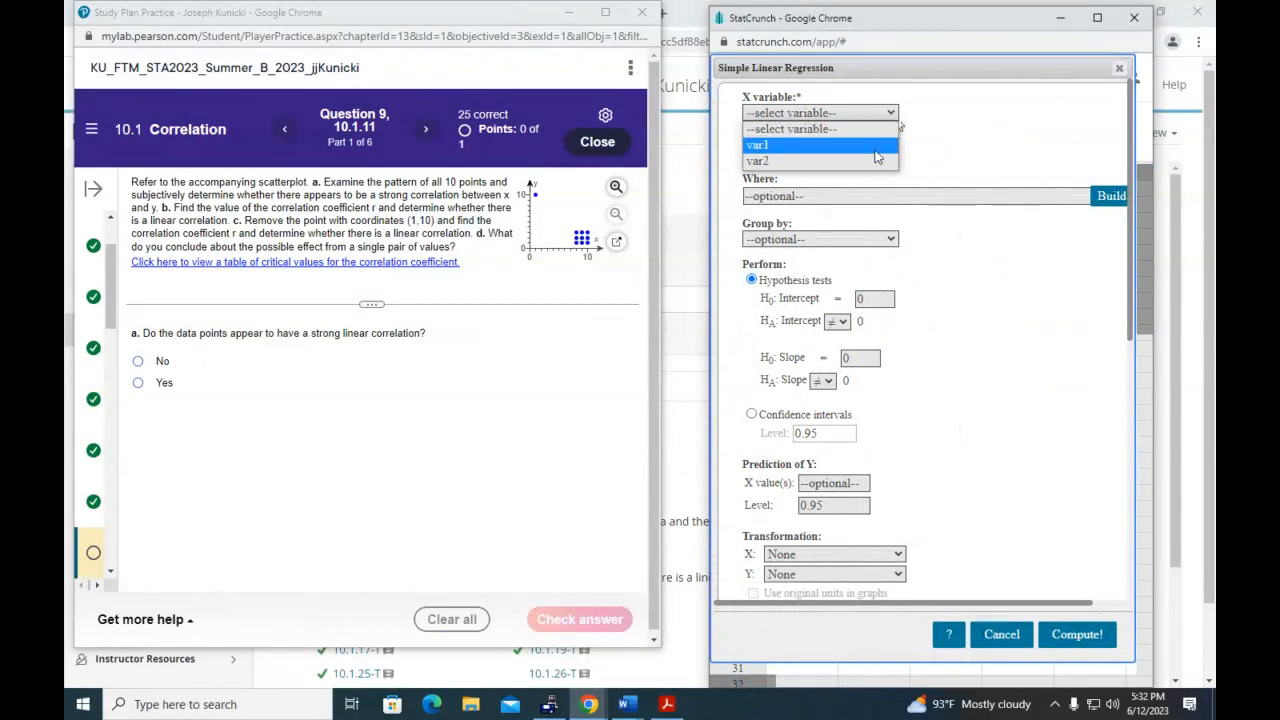
pyautogui.click(860, 138)
pyautogui.click(878, 158)
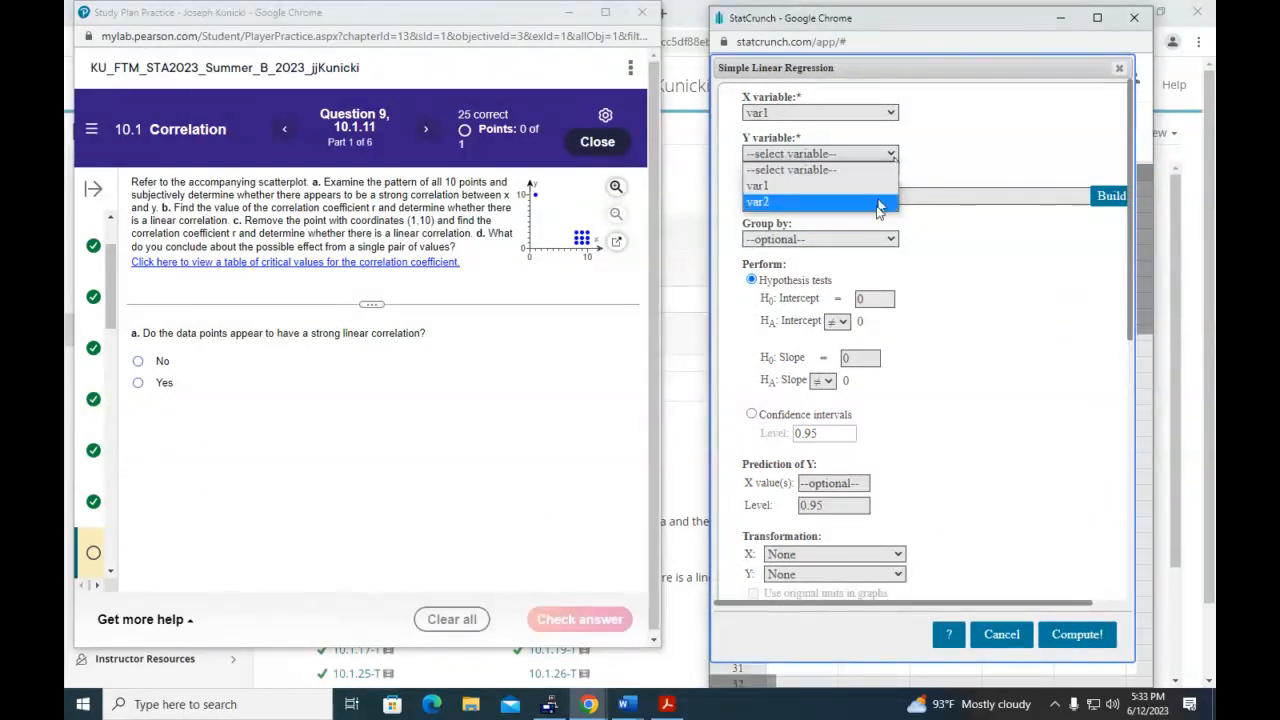
pyautogui.click(876, 211)
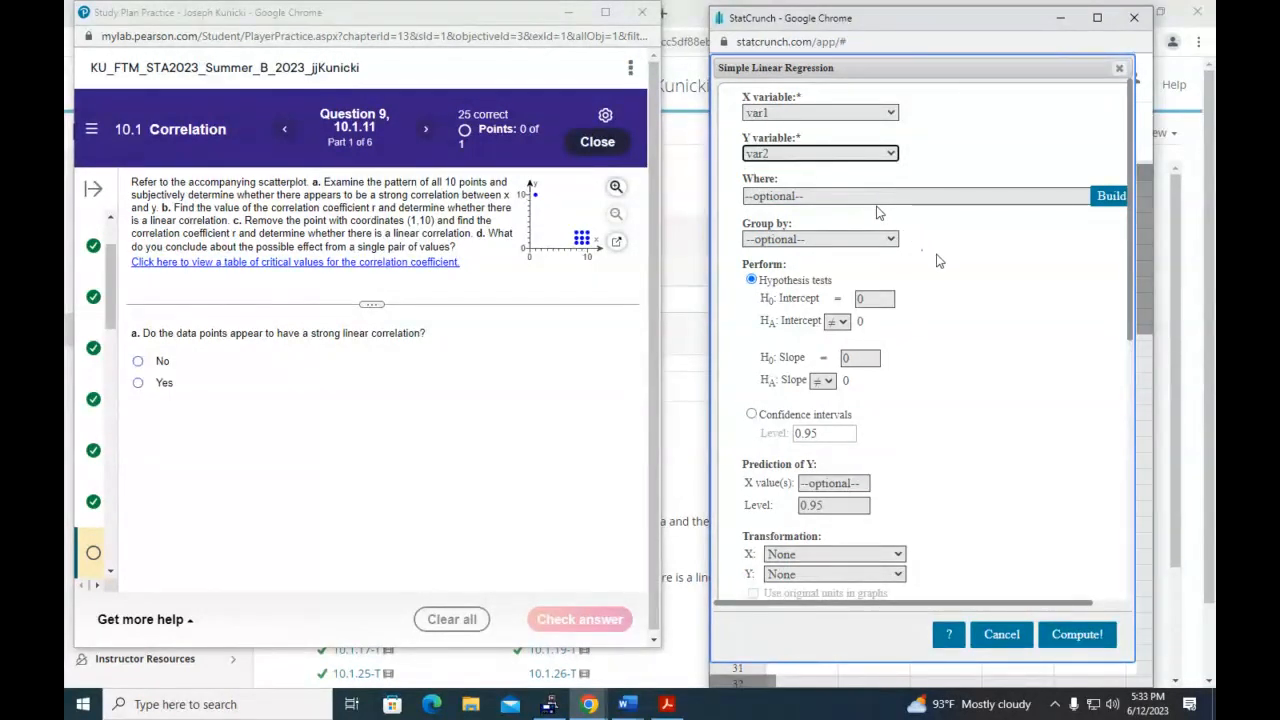
pyautogui.click(1075, 633)
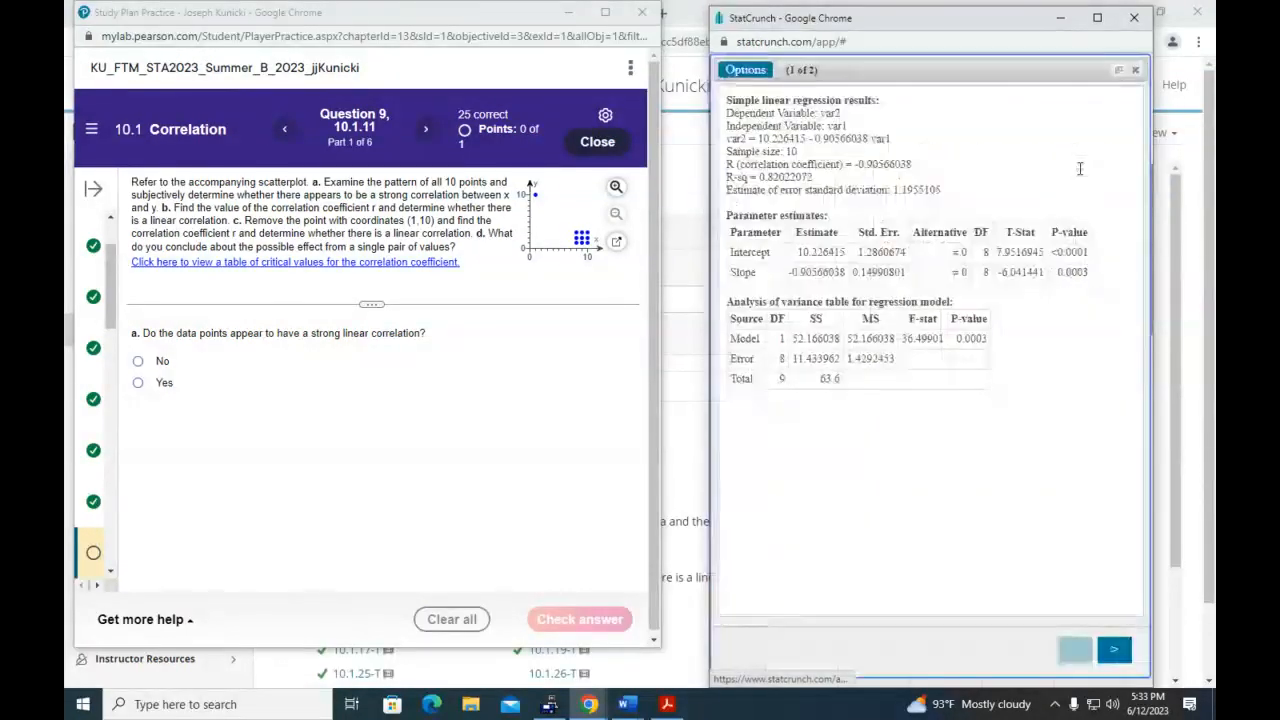
pyautogui.click(1080, 166)
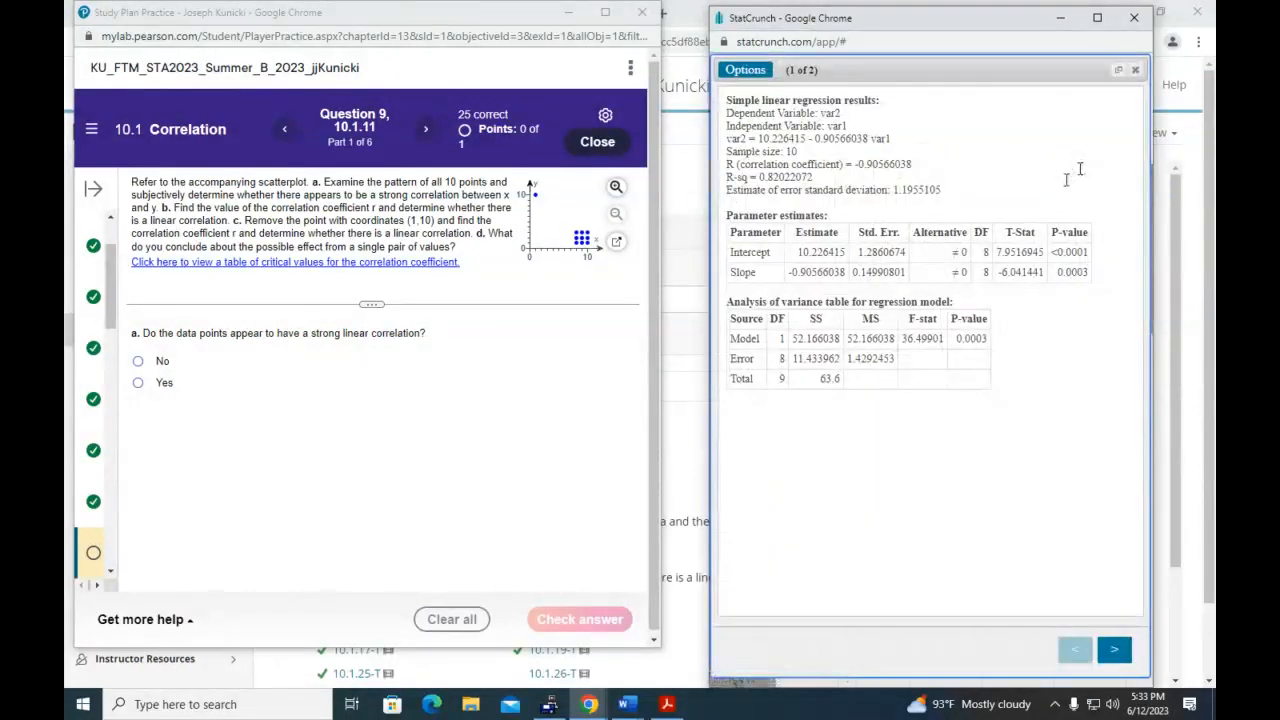
# Examine the fitted line plot and the numeric regression results, then consult the table of critical values for 10 points
pyautogui.click(1115, 650)
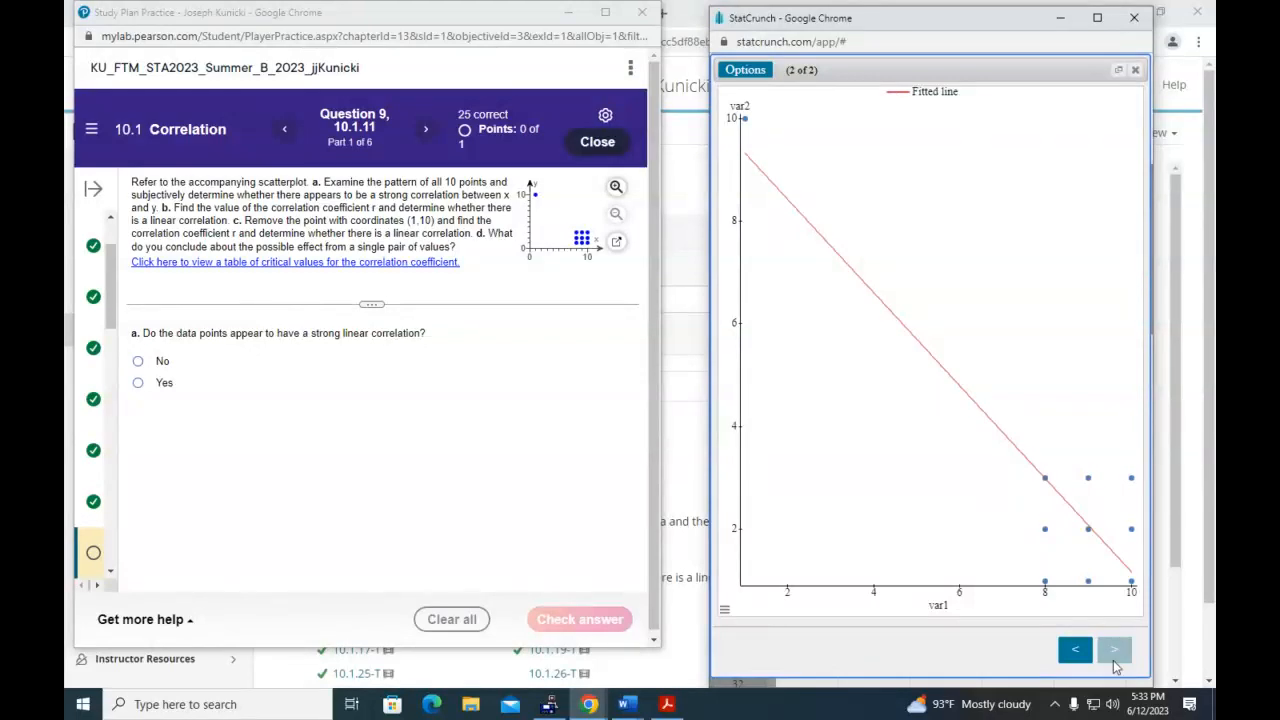
pyautogui.click(1073, 650)
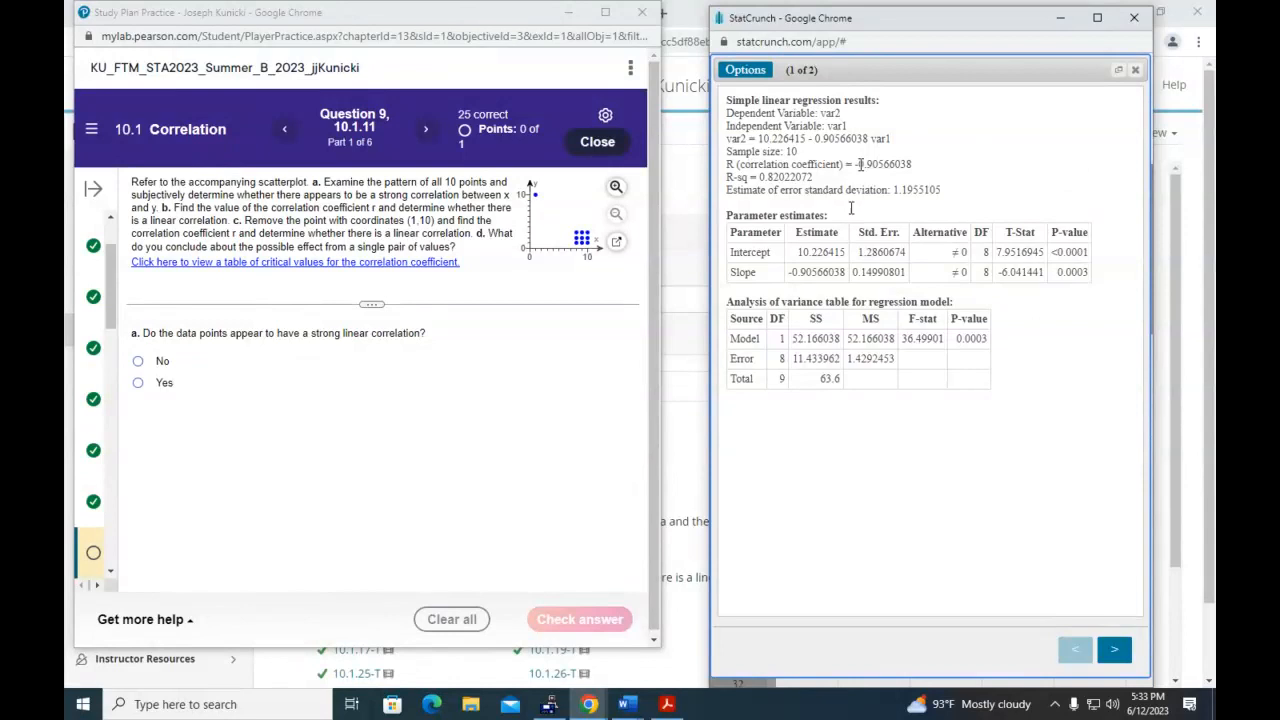
pyautogui.click(437, 266)
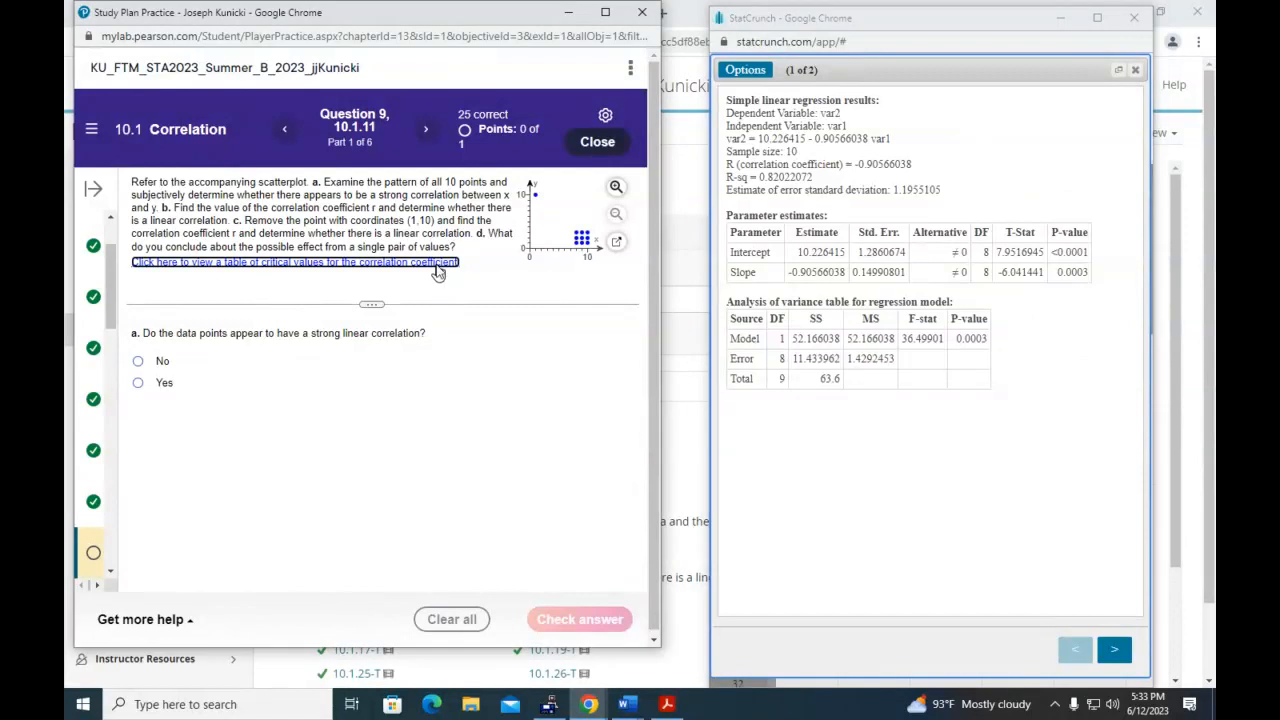
pyautogui.moveTo(450, 157); pyautogui.dragTo(461, 128)
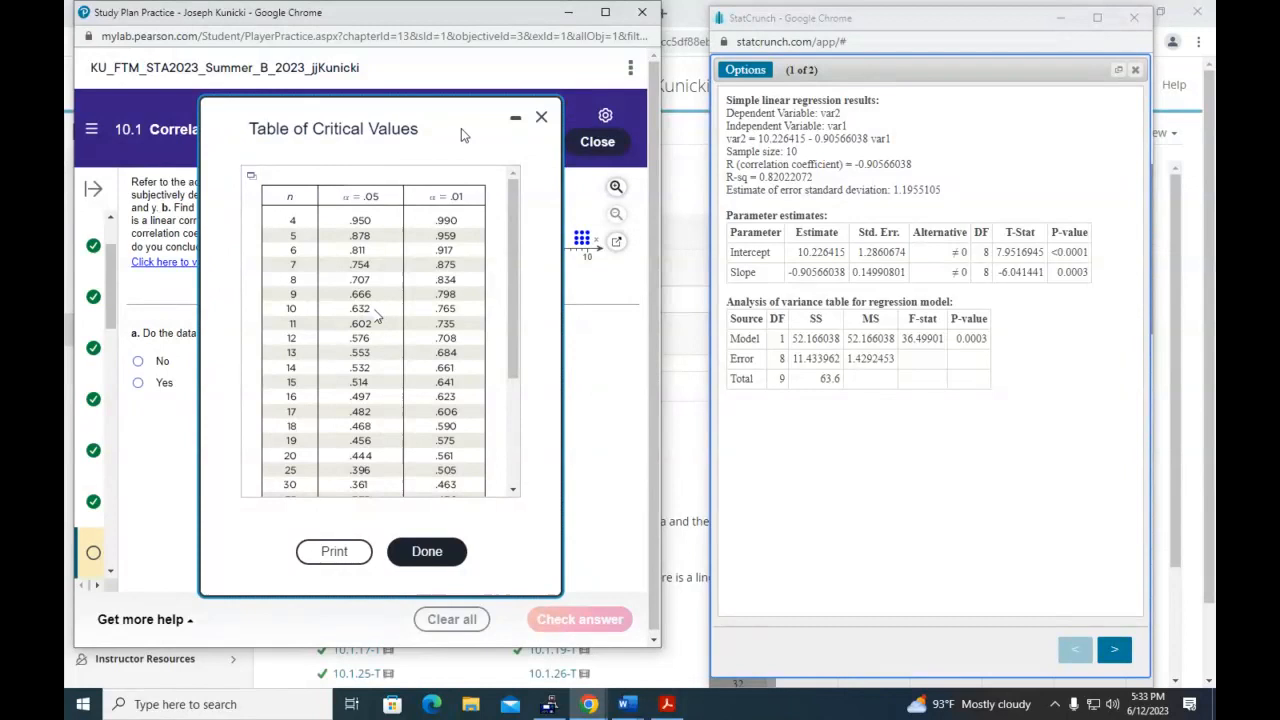
pyautogui.click(541, 117)
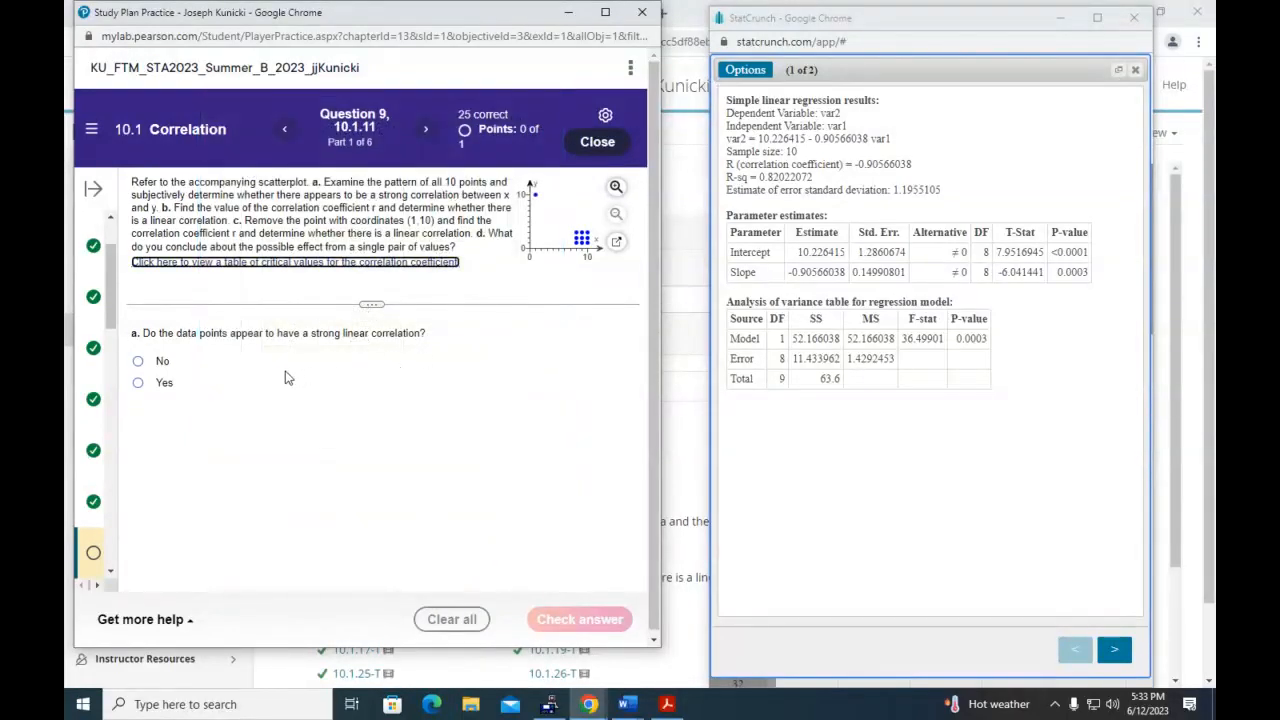
# Answer Yes to part a, that the data points appear strongly linearly correlated, and check it
pyautogui.click(140, 385)
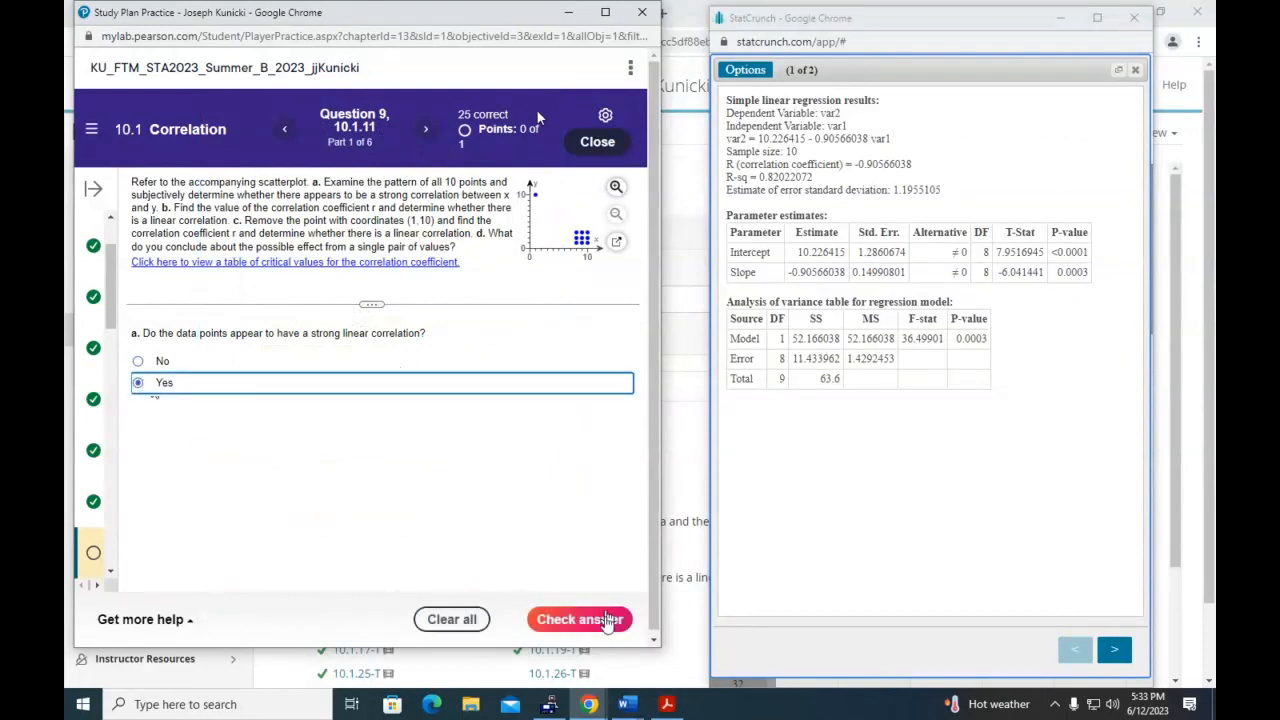
pyautogui.click(603, 617)
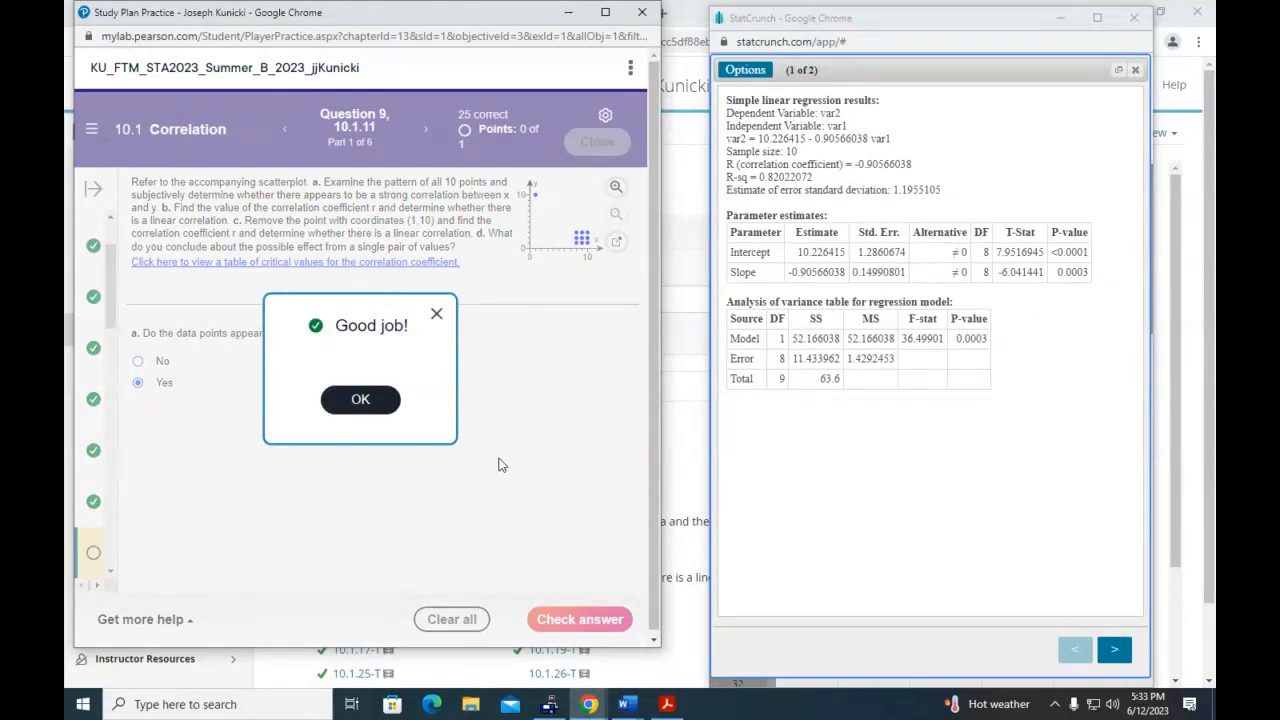
pyautogui.press('Return')
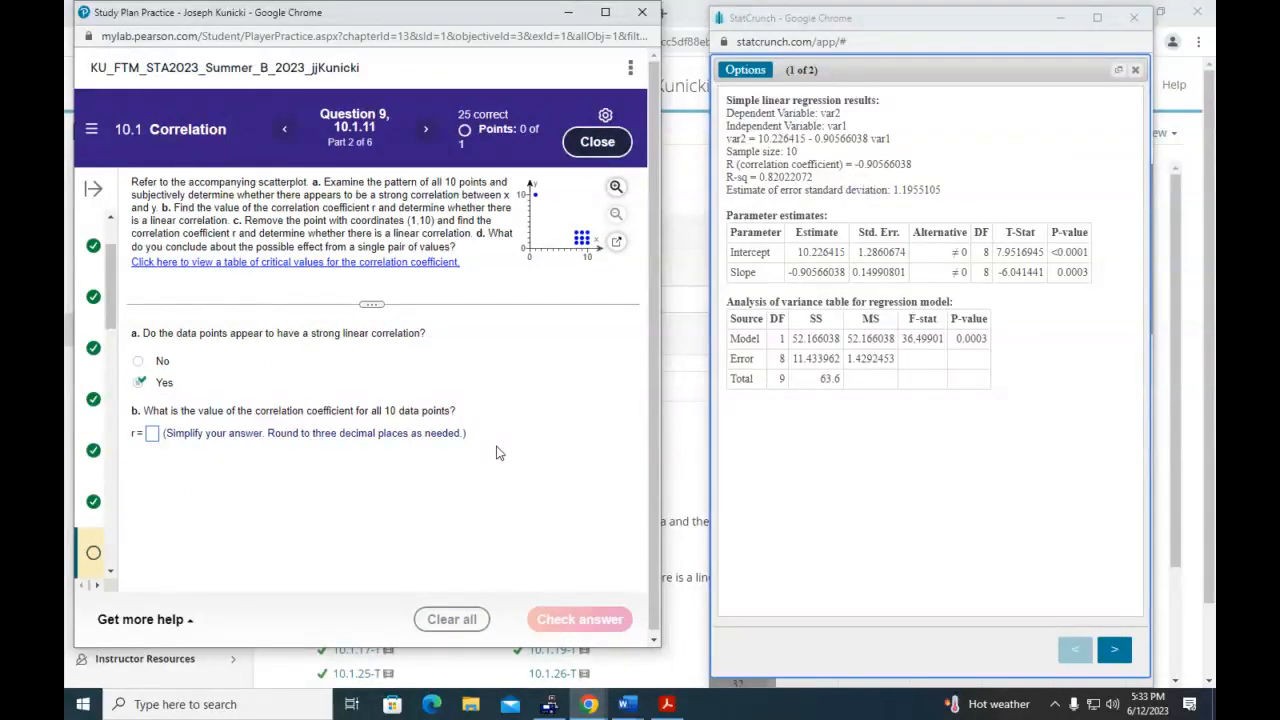
# Enter -0.906 as the correlation coefficient r for all 10 points in part b, check it, and continue to the next part
pyautogui.click(152, 433)
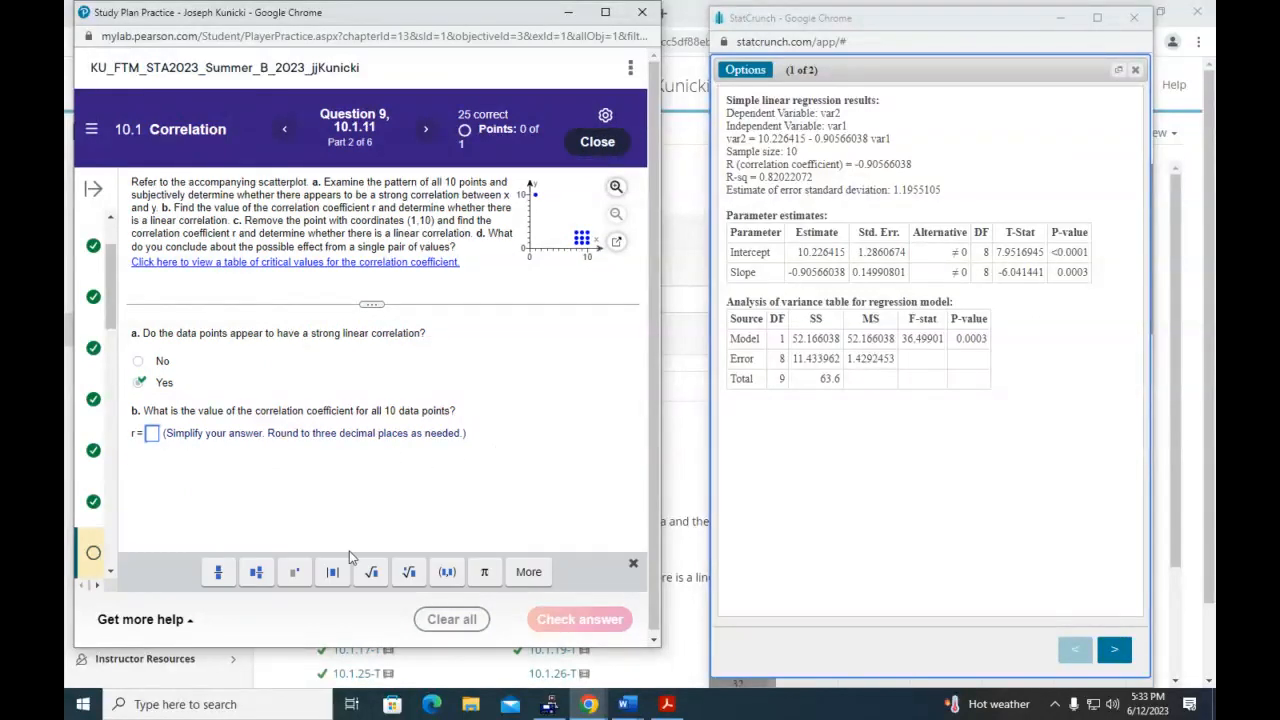
pyautogui.write('-0')
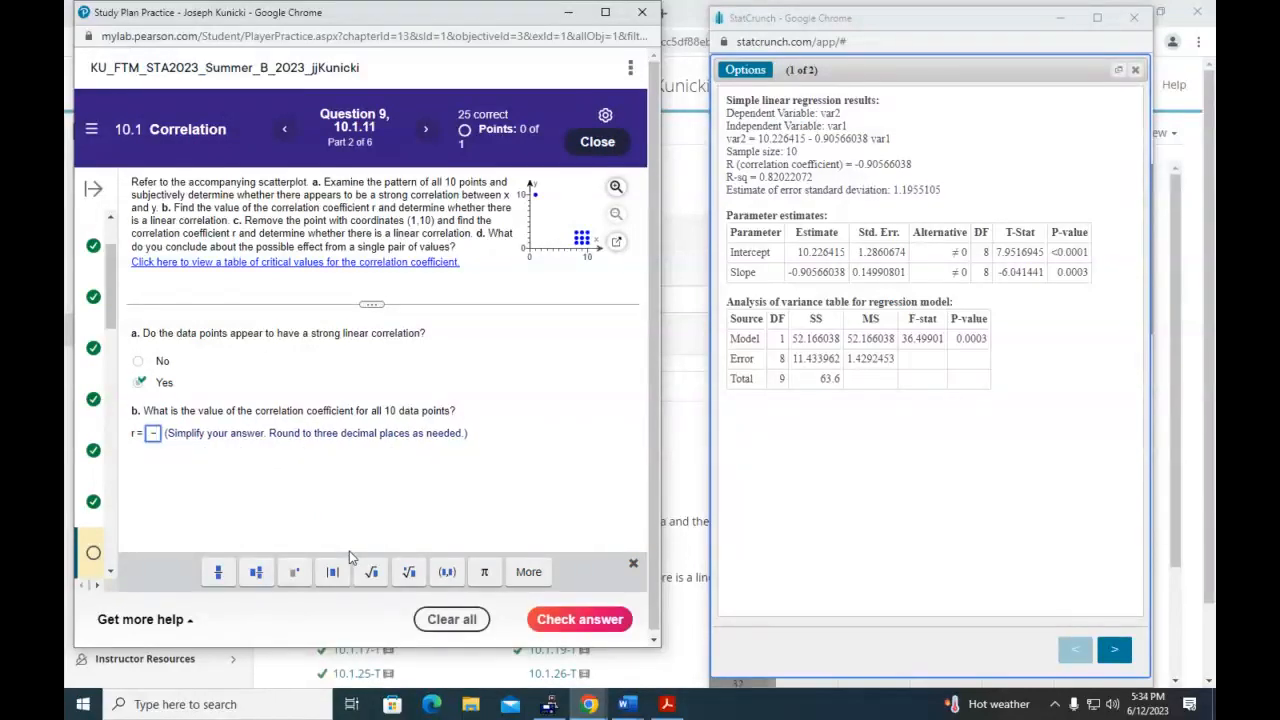
pyautogui.write('.906')
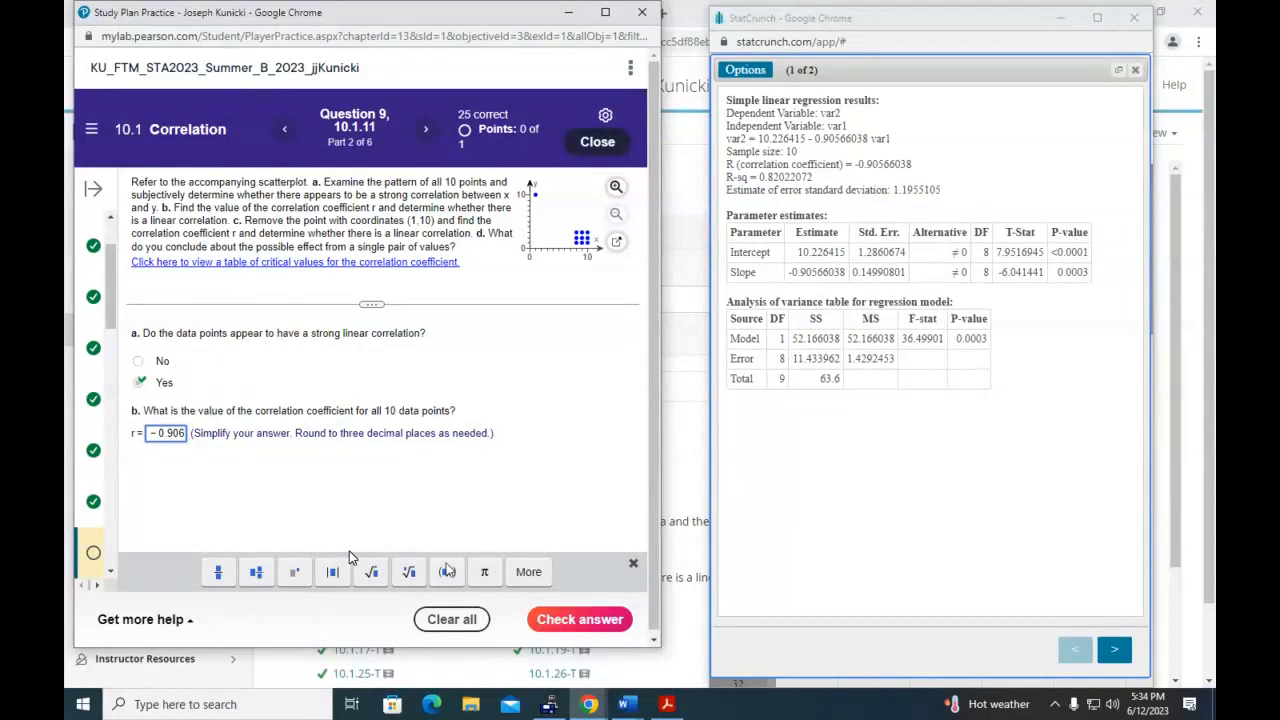
pyautogui.click(566, 619)
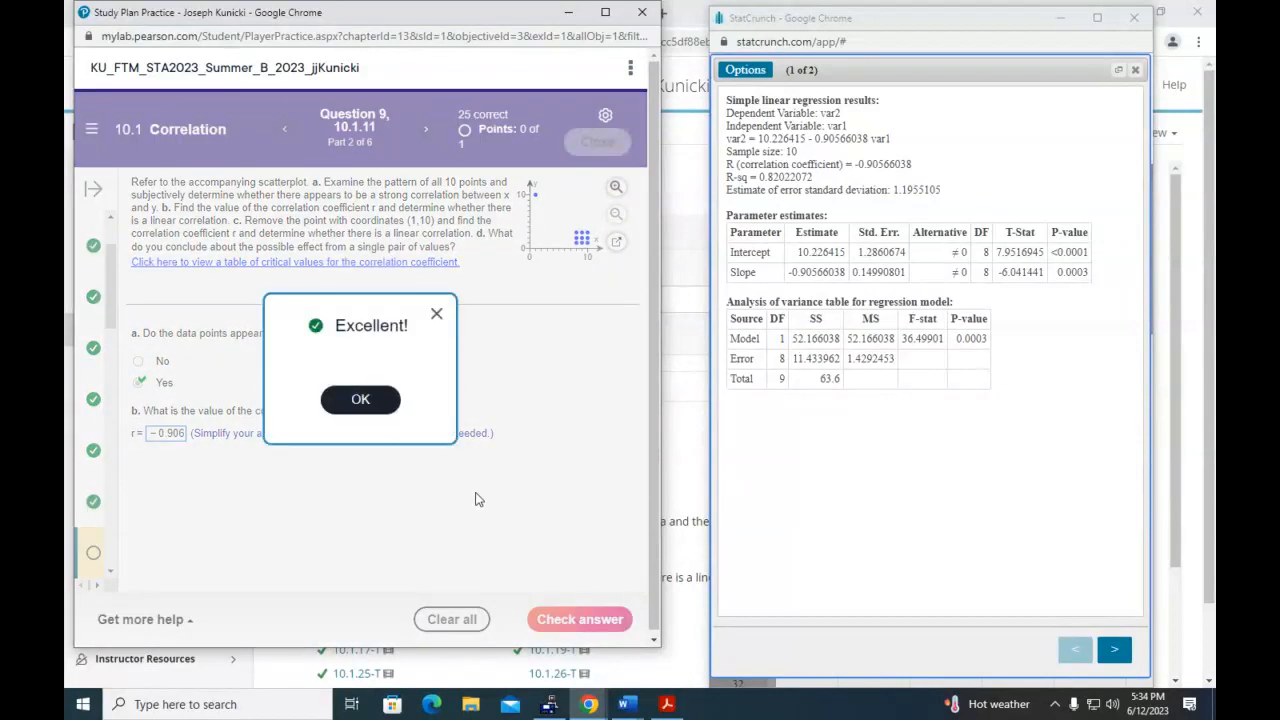
pyautogui.click(383, 402)
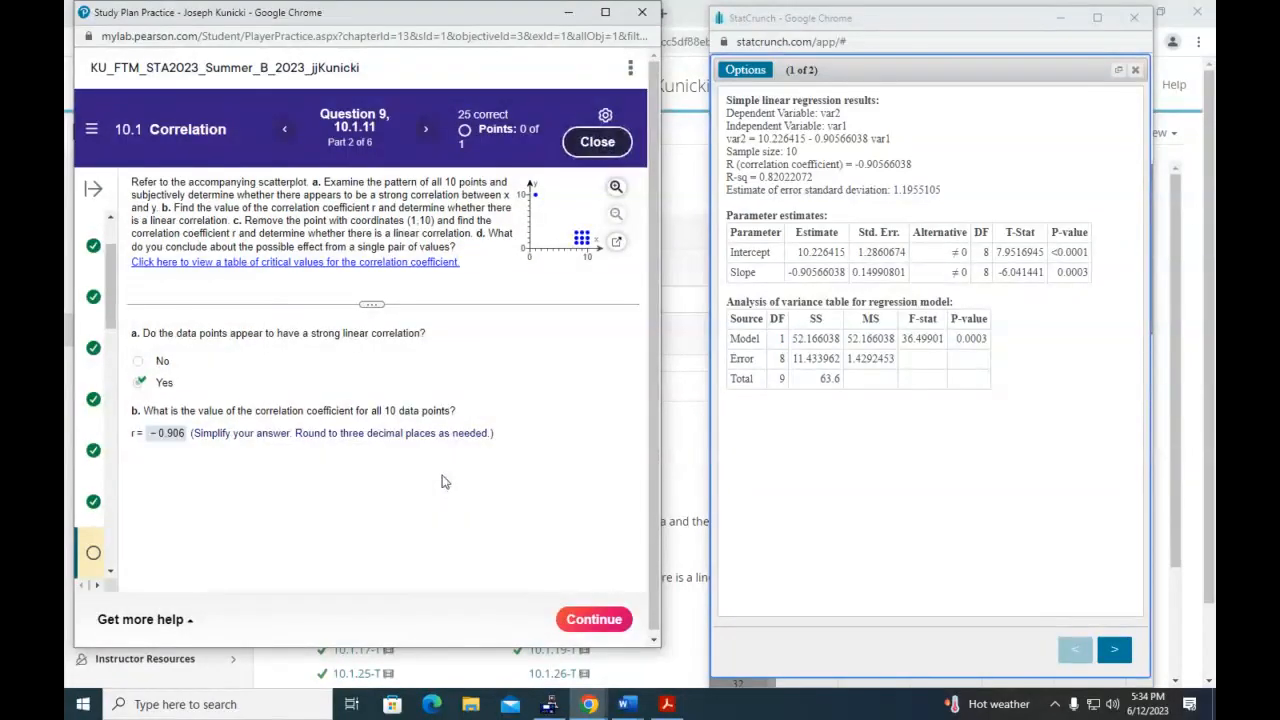
pyautogui.click(592, 619)
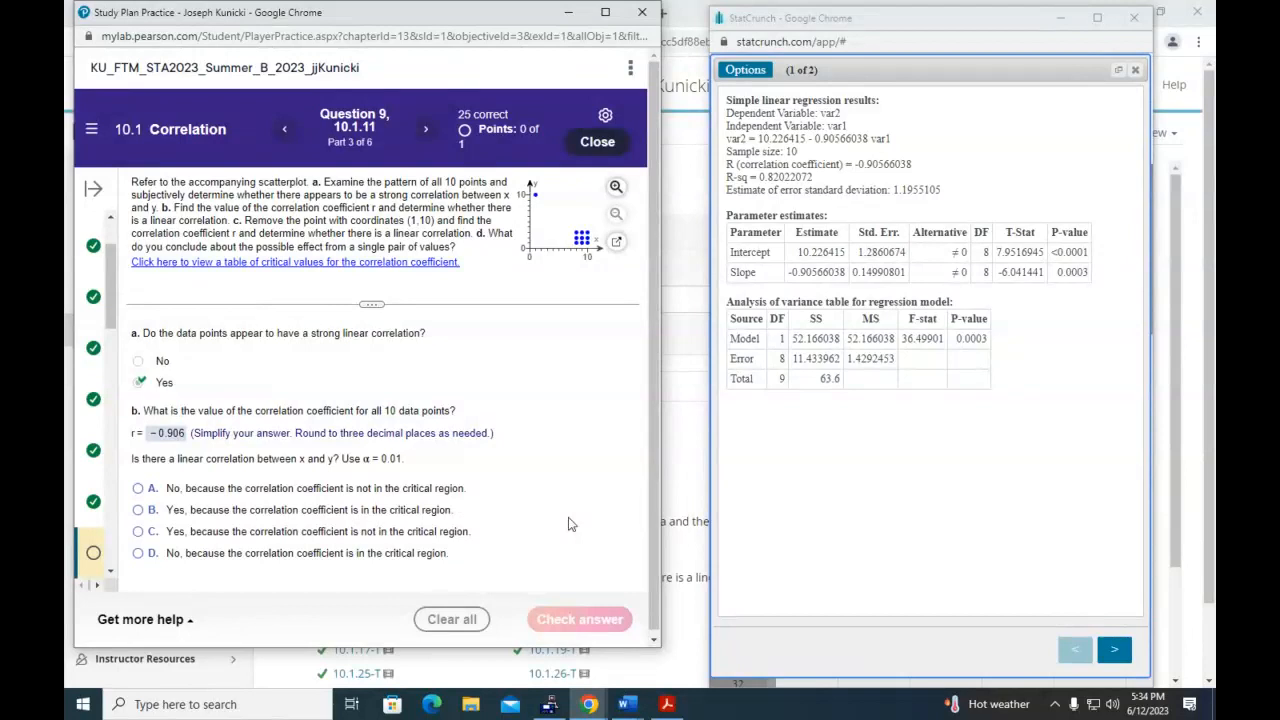
# Consult the critical values for α = 0.01, then answer B, yes because the coefficient is in the critical region, and check it
pyautogui.click(432, 262)
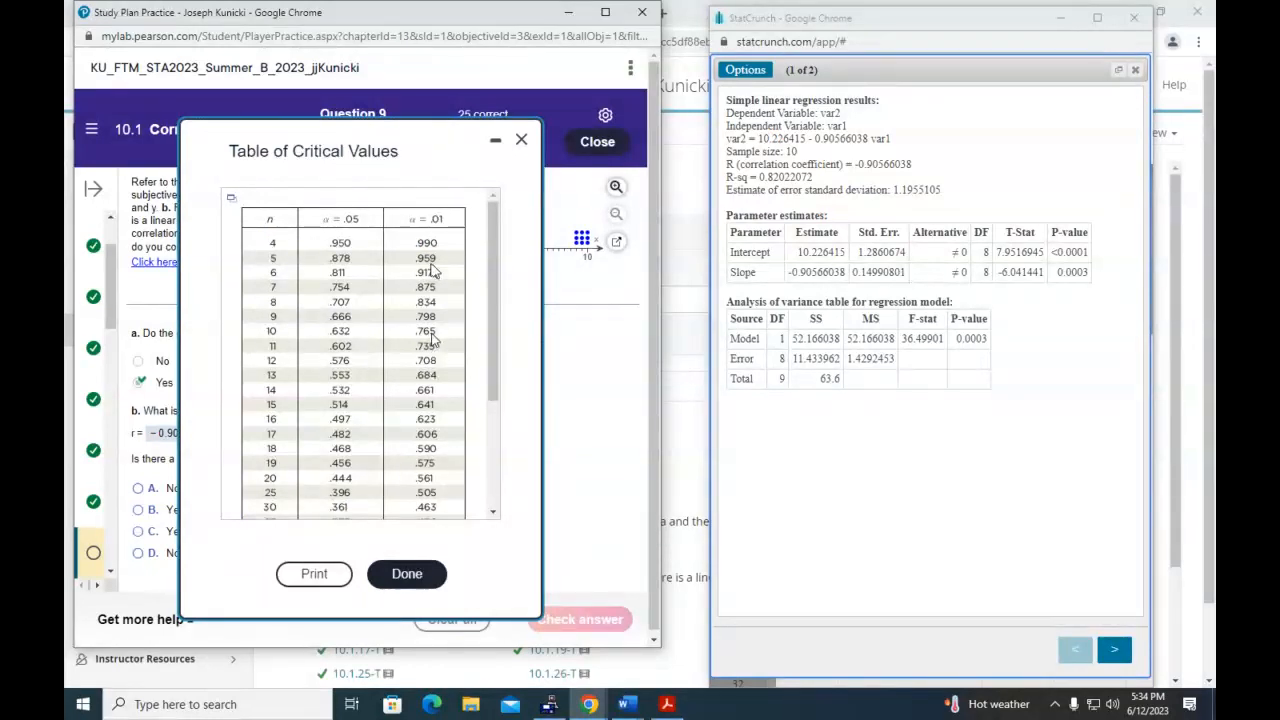
pyautogui.click(418, 577)
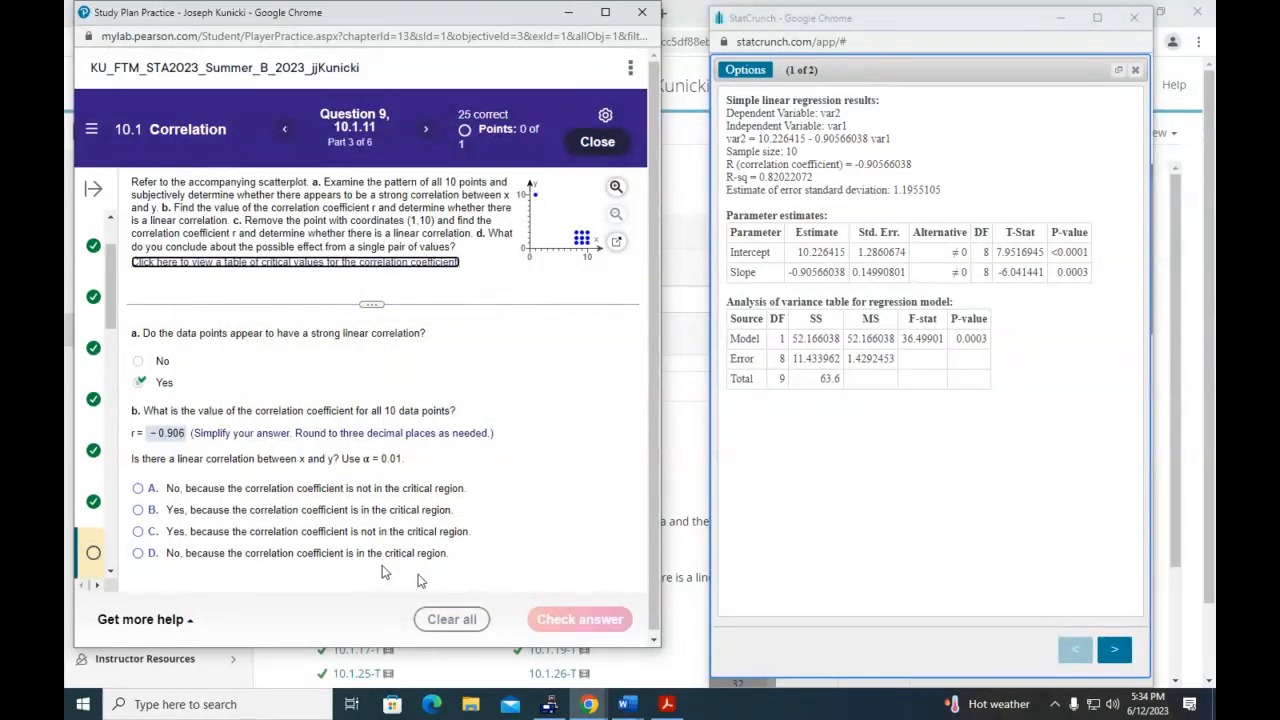
pyautogui.click(139, 510)
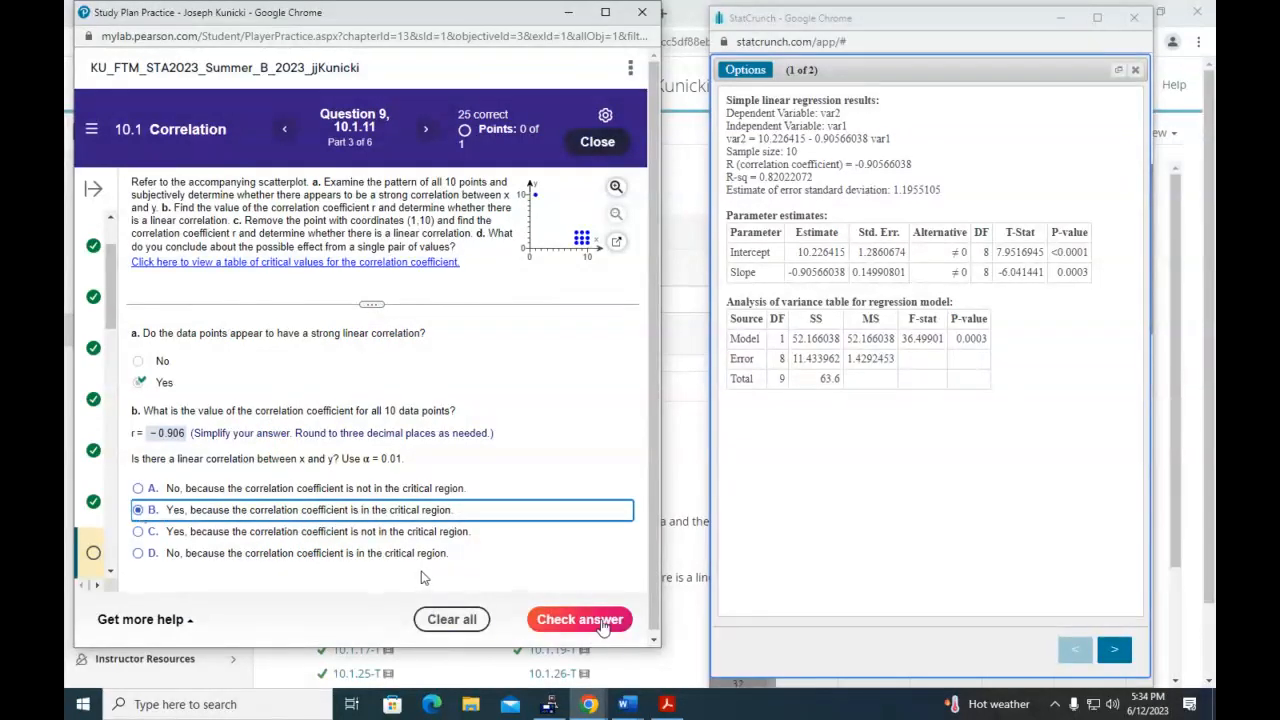
pyautogui.click(601, 622)
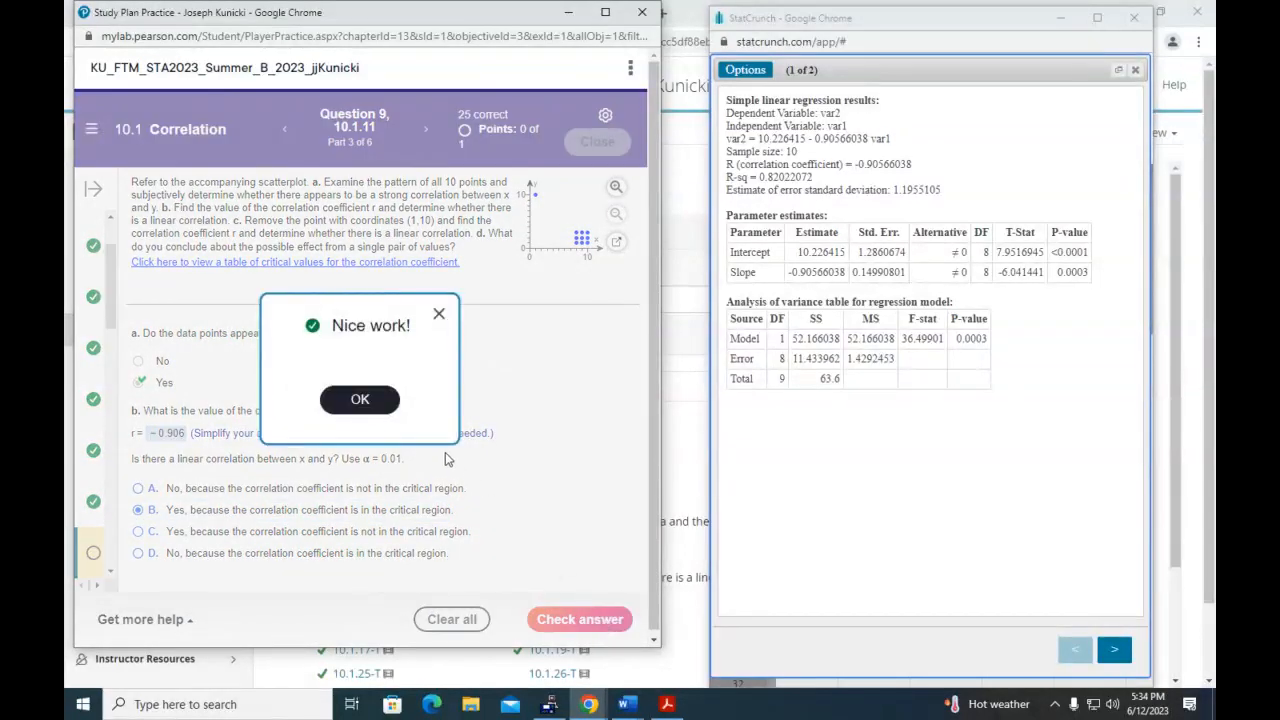
# Dismiss the feedback on the part b conclusion and continue to part c of question 10.1.11
pyautogui.click(360, 400)
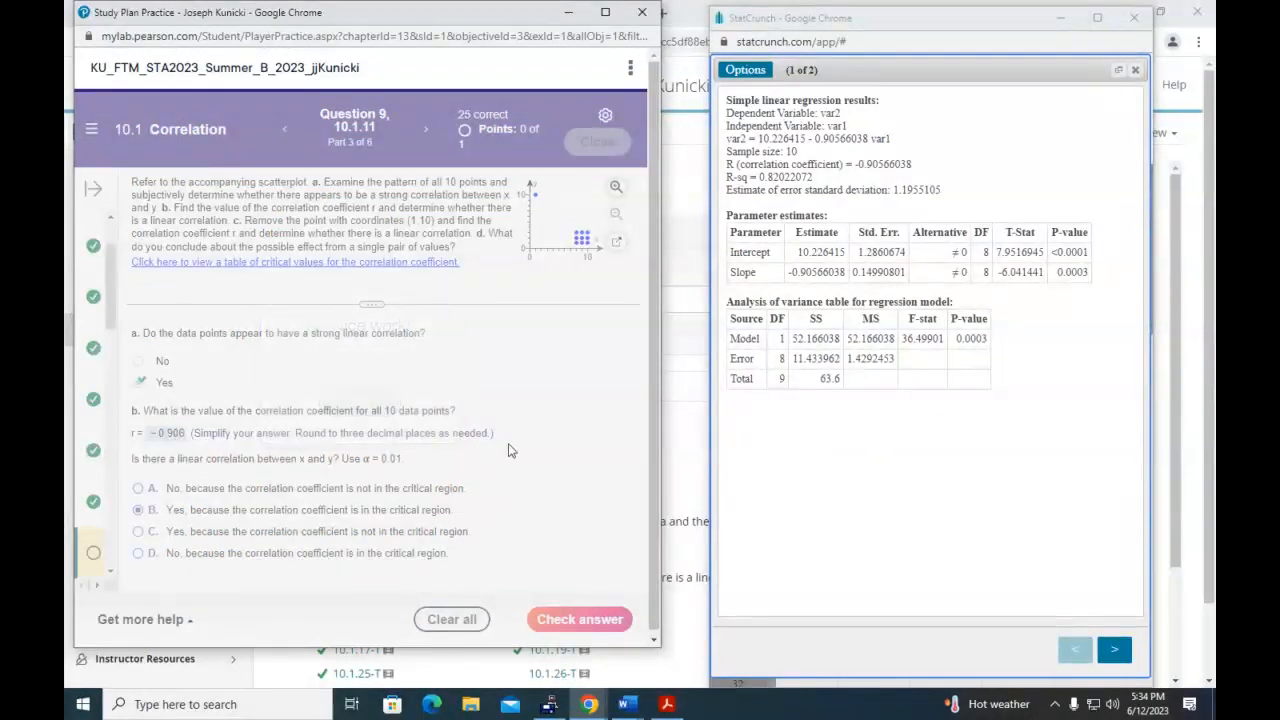
pyautogui.click(590, 620)
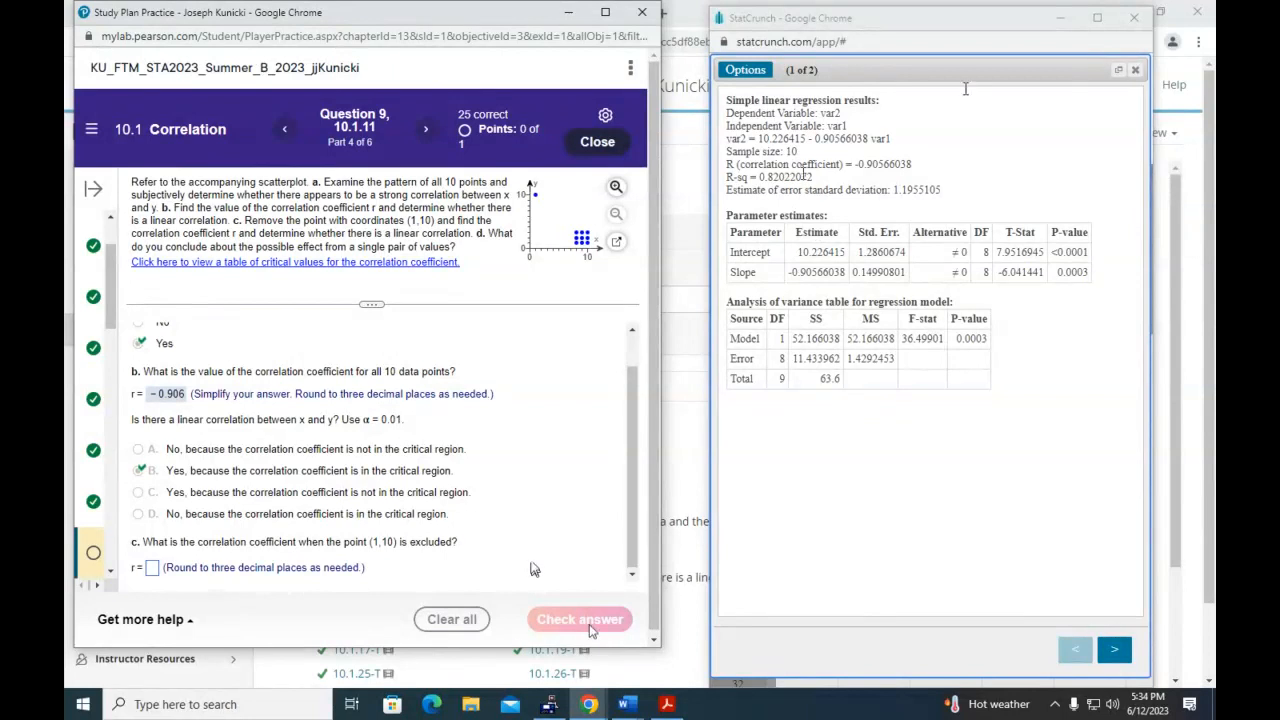
pyautogui.click(748, 71)
pyautogui.click(745, 89)
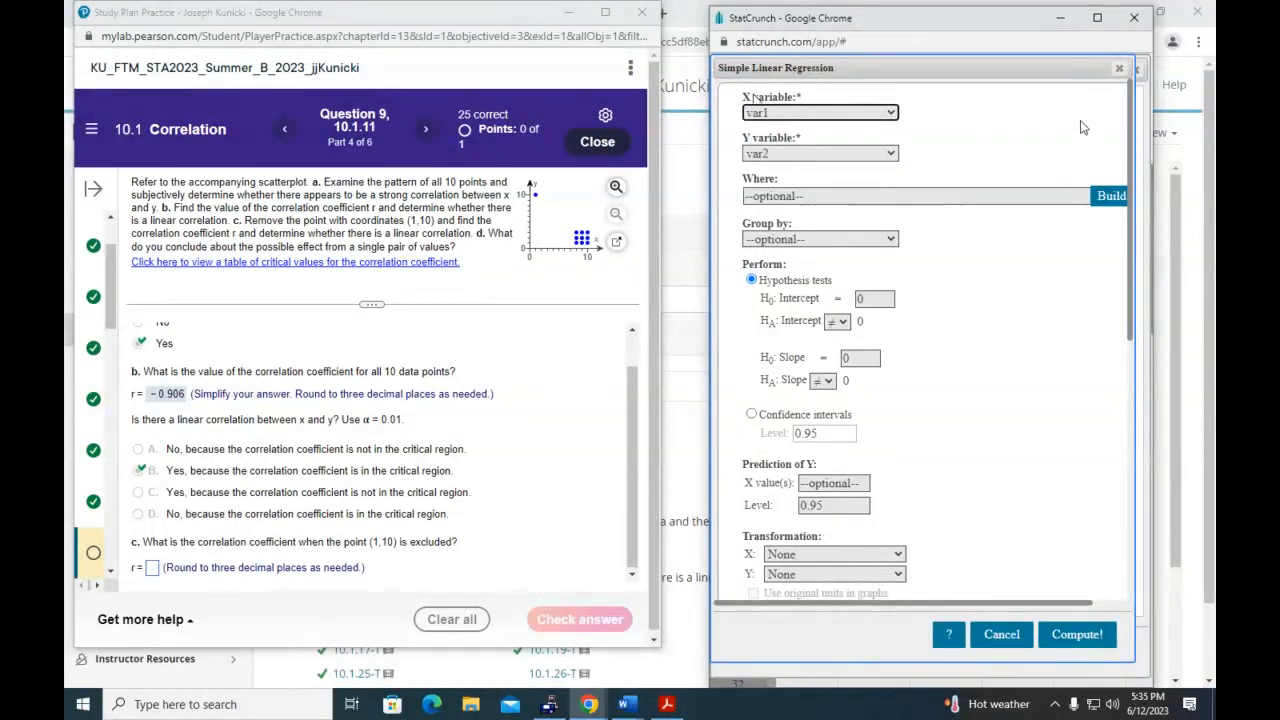
pyautogui.click(1117, 72)
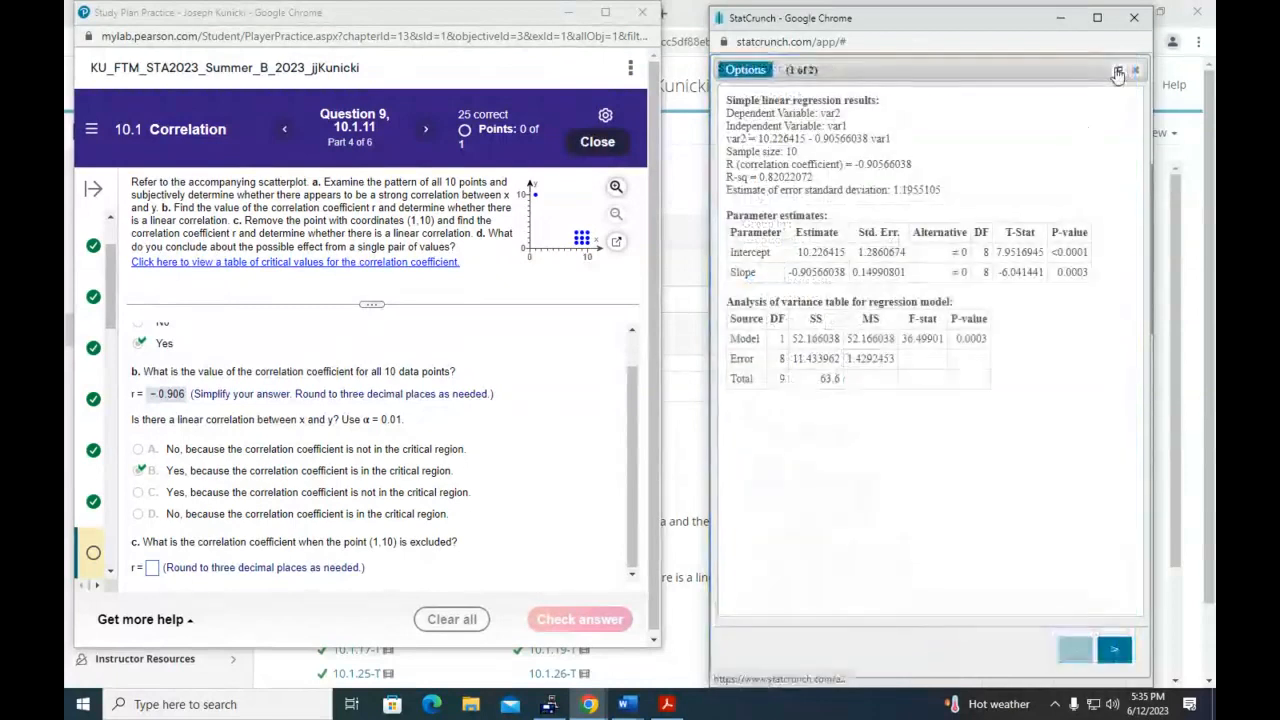
pyautogui.click(1033, 45)
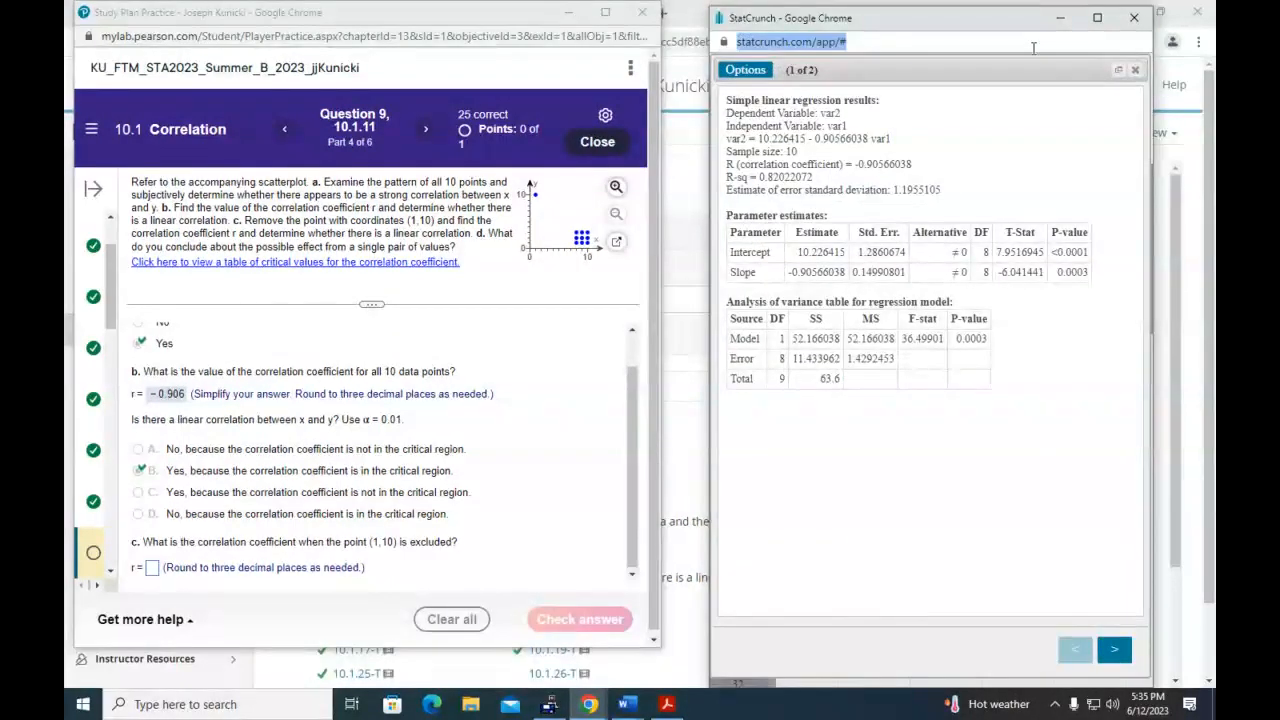
# Close the regression results and delete the point (1,10) from row 1 of the StatCrunch data
pyautogui.click(1135, 69)
pyautogui.click(1086, 150)
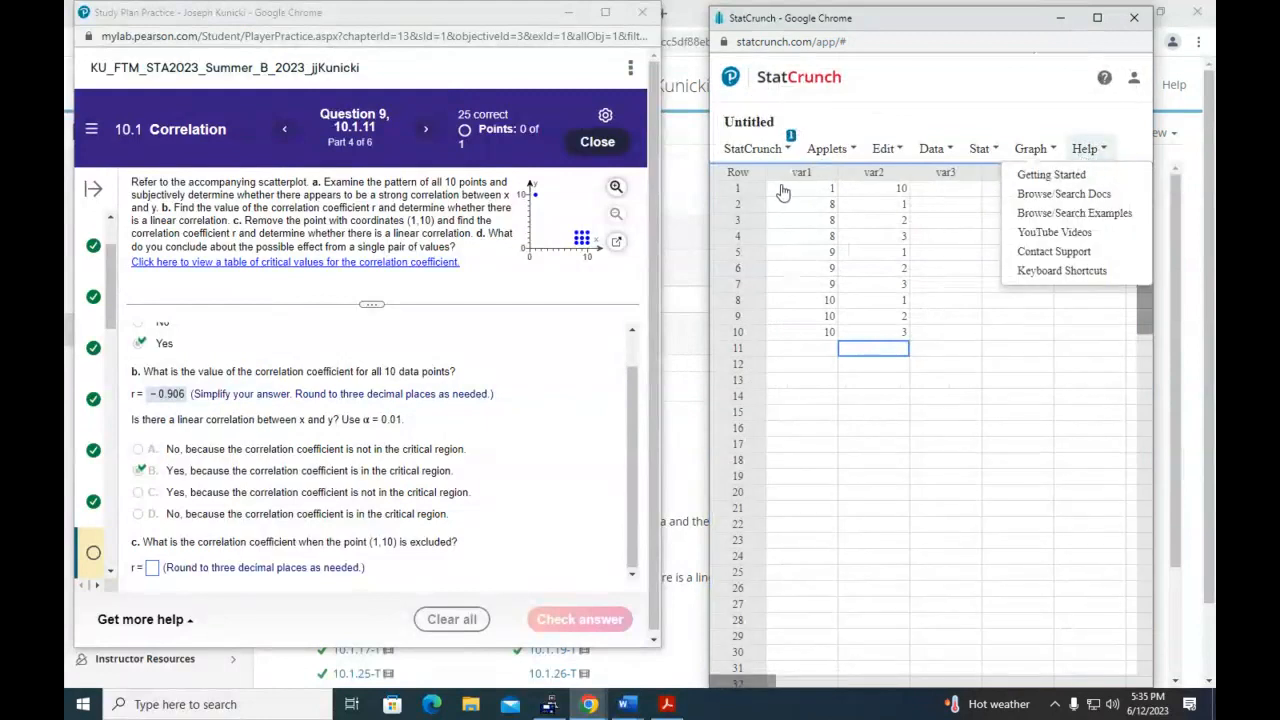
pyautogui.moveTo(800, 190); pyautogui.dragTo(869, 190)
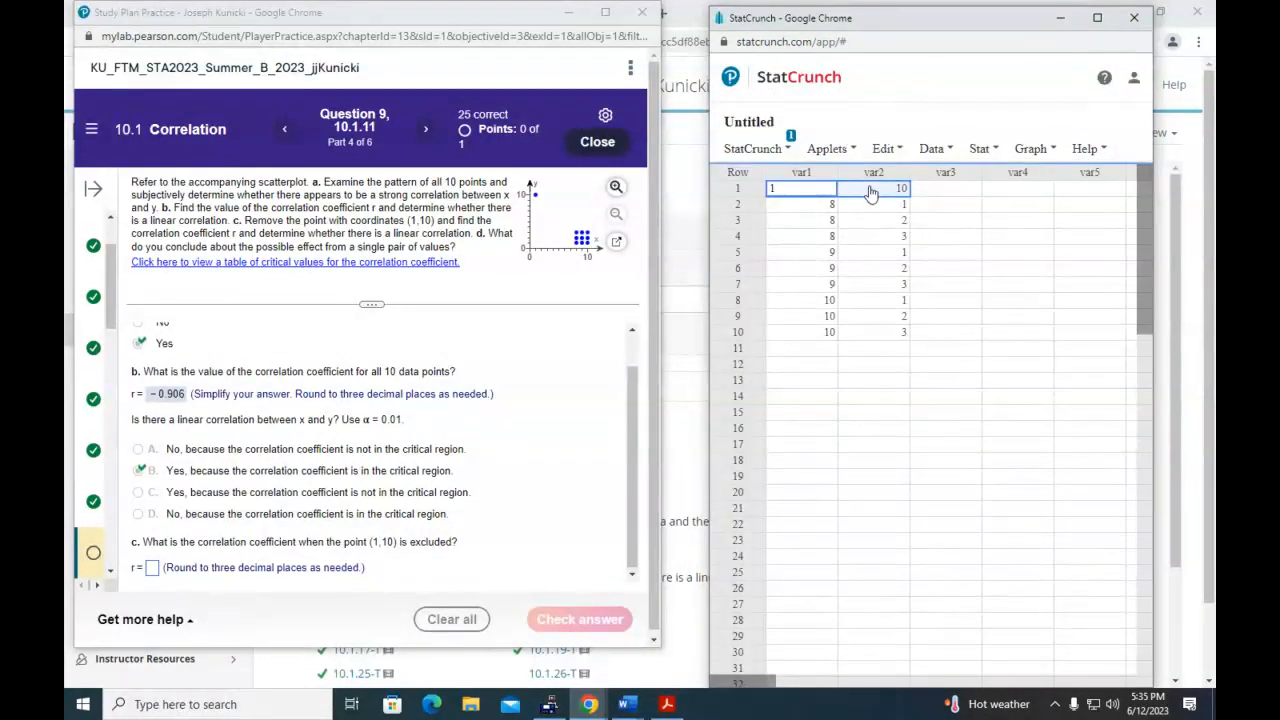
pyautogui.press('Delete')
# Run a simple linear regression on the remaining points with var1 as X variable and var2 as Y variable
pyautogui.click(980, 149)
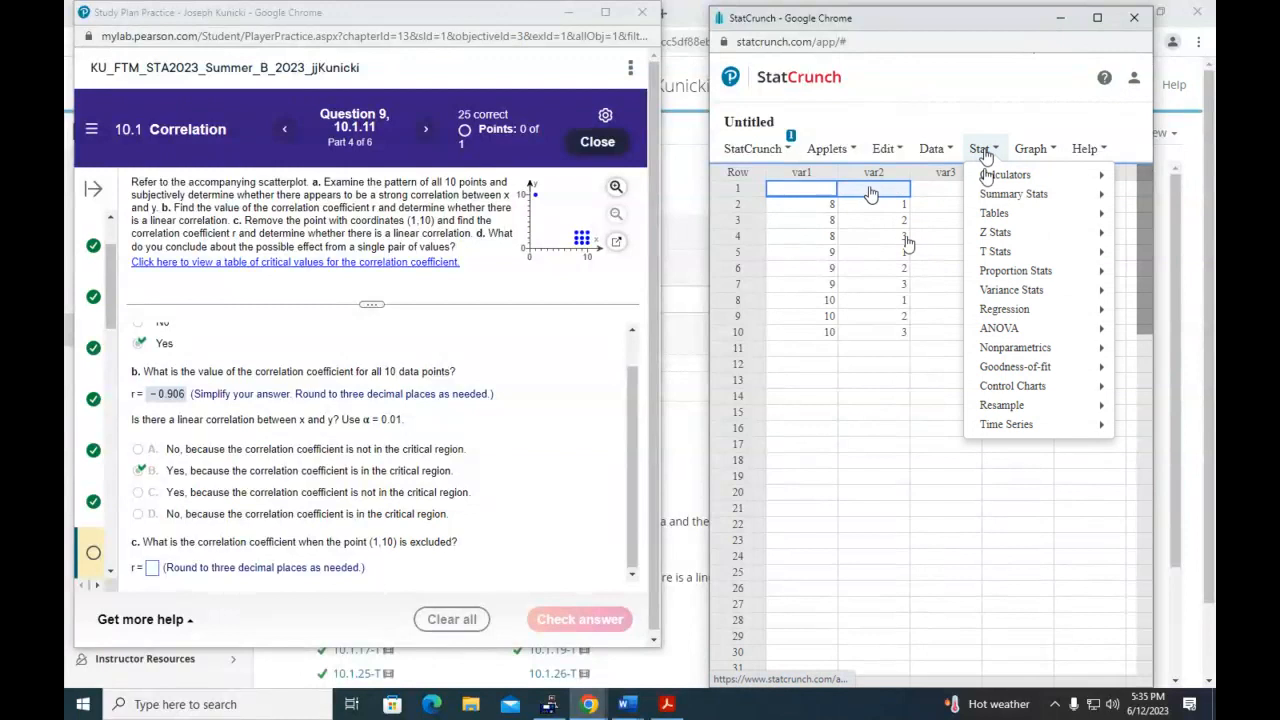
pyautogui.moveTo(995, 309)
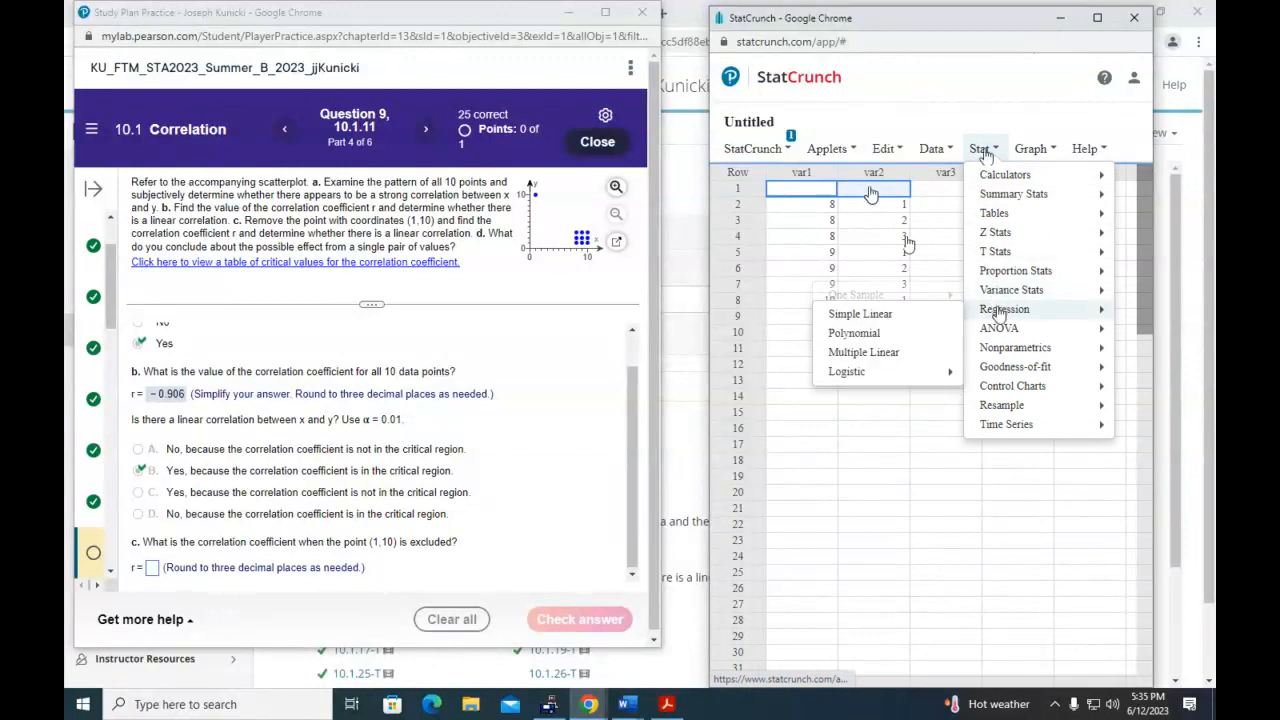
pyautogui.click(928, 318)
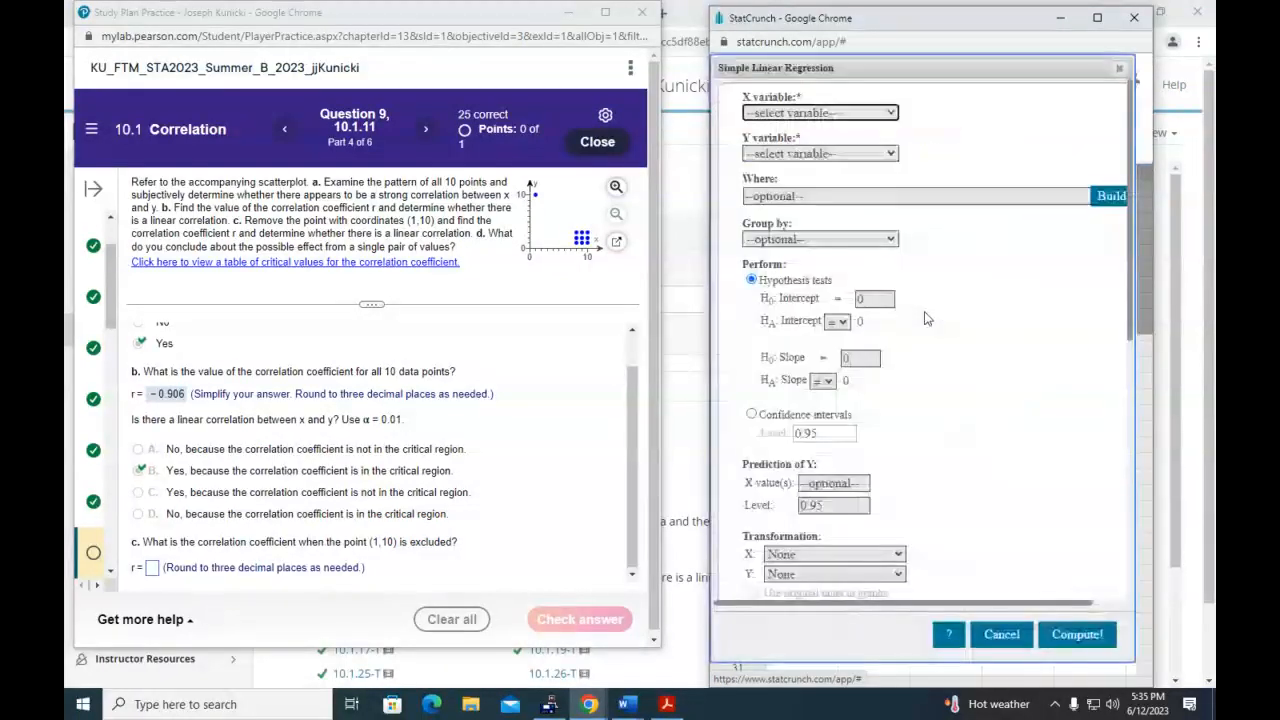
pyautogui.click(890, 113)
pyautogui.click(892, 145)
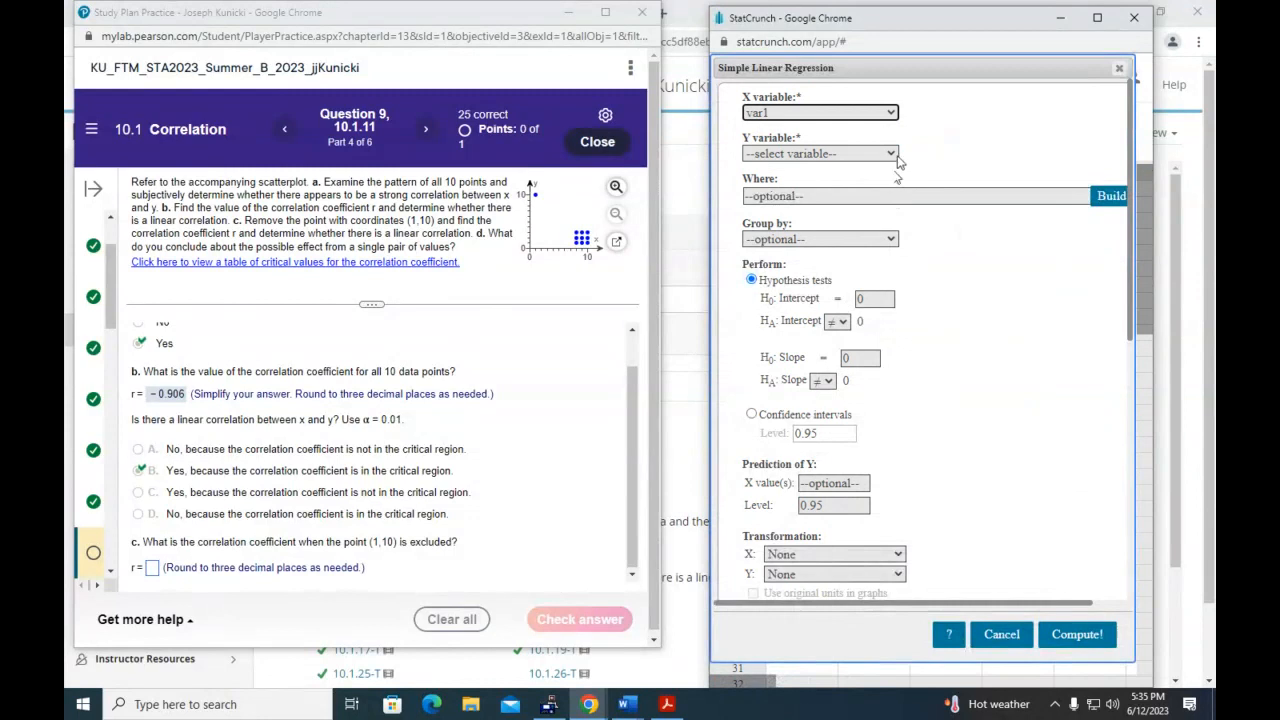
pyautogui.click(890, 154)
pyautogui.click(889, 190)
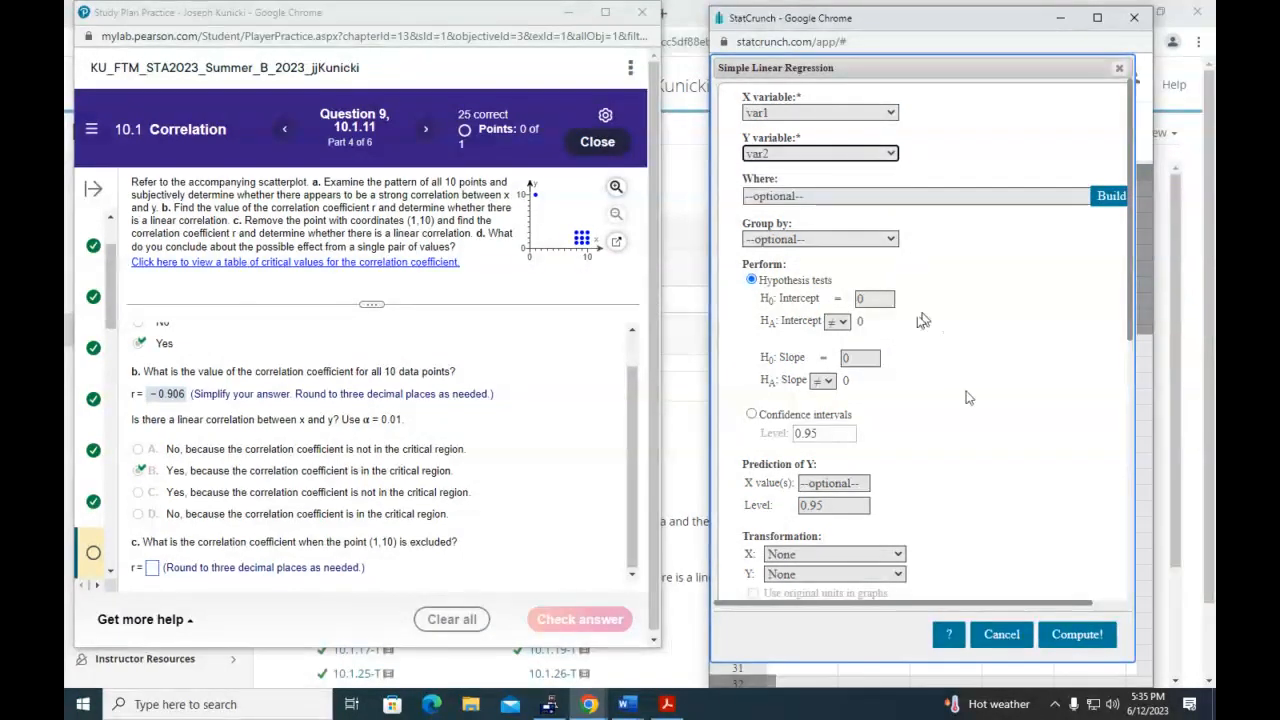
pyautogui.click(1075, 634)
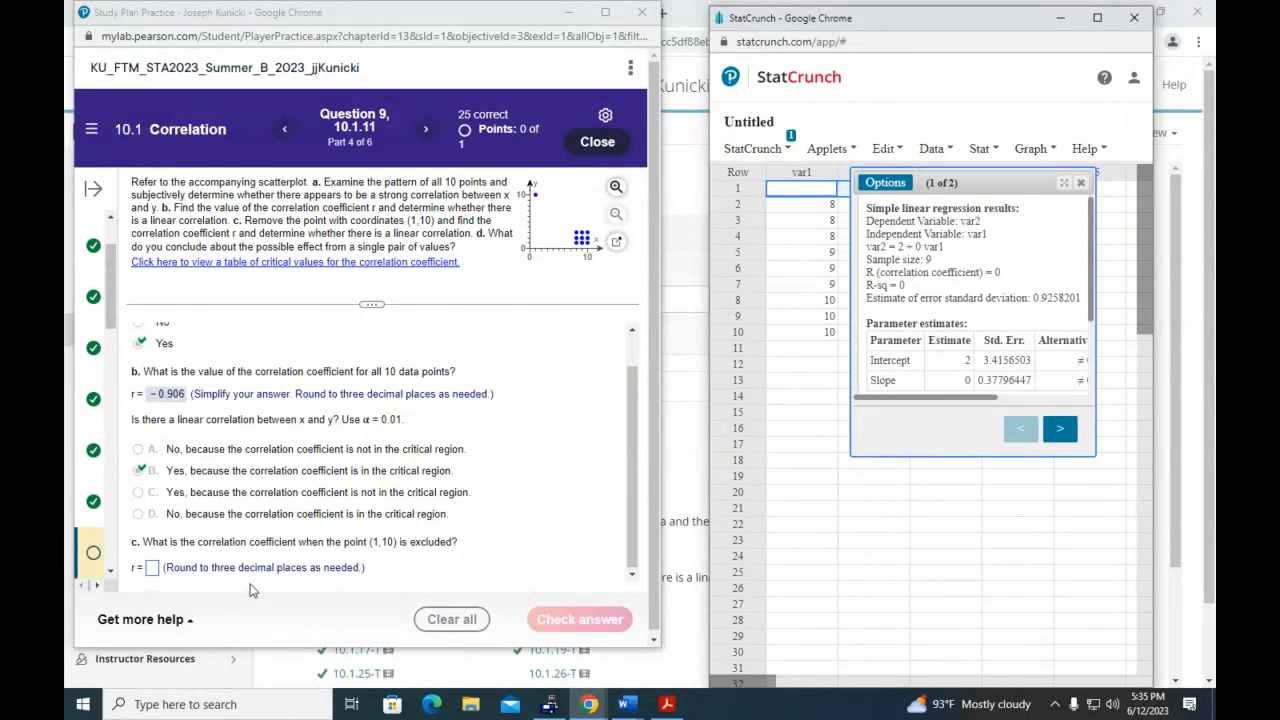
# Enter 0 as the correlation coefficient r with (1,10) excluded in part c, check it, and dismiss the feedback
pyautogui.click(154, 568)
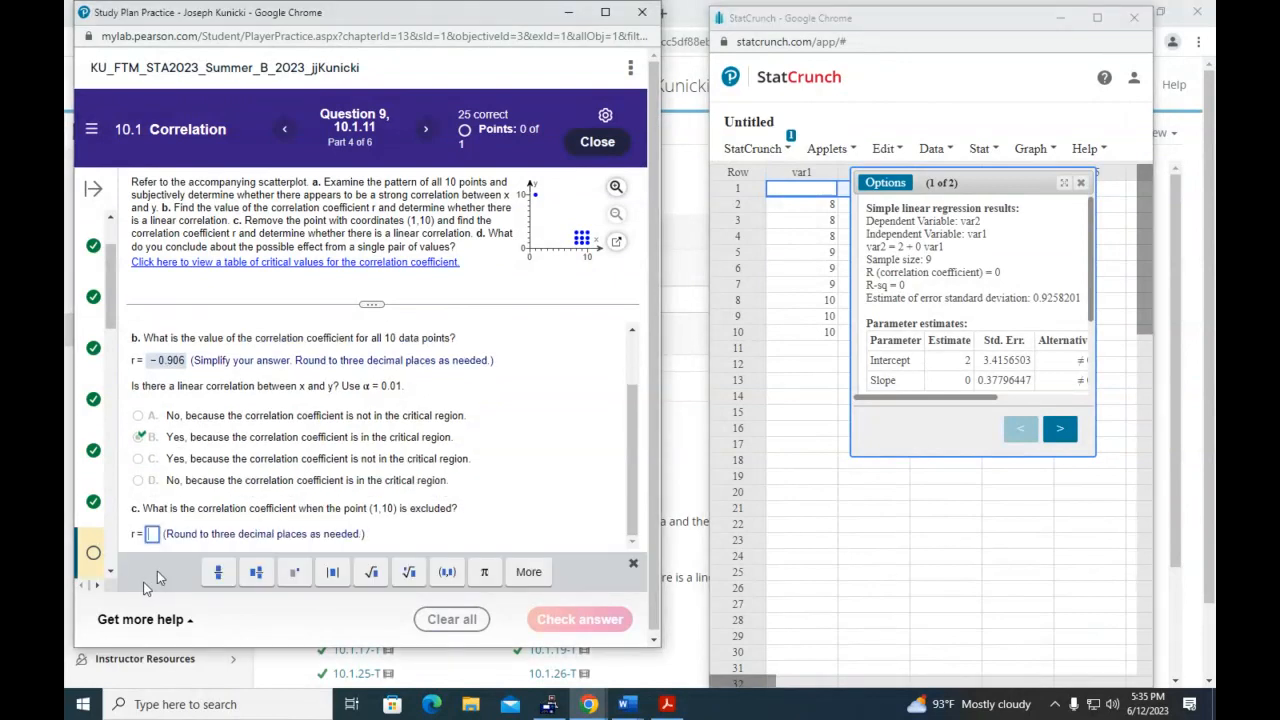
pyautogui.write('0')
pyautogui.click(608, 622)
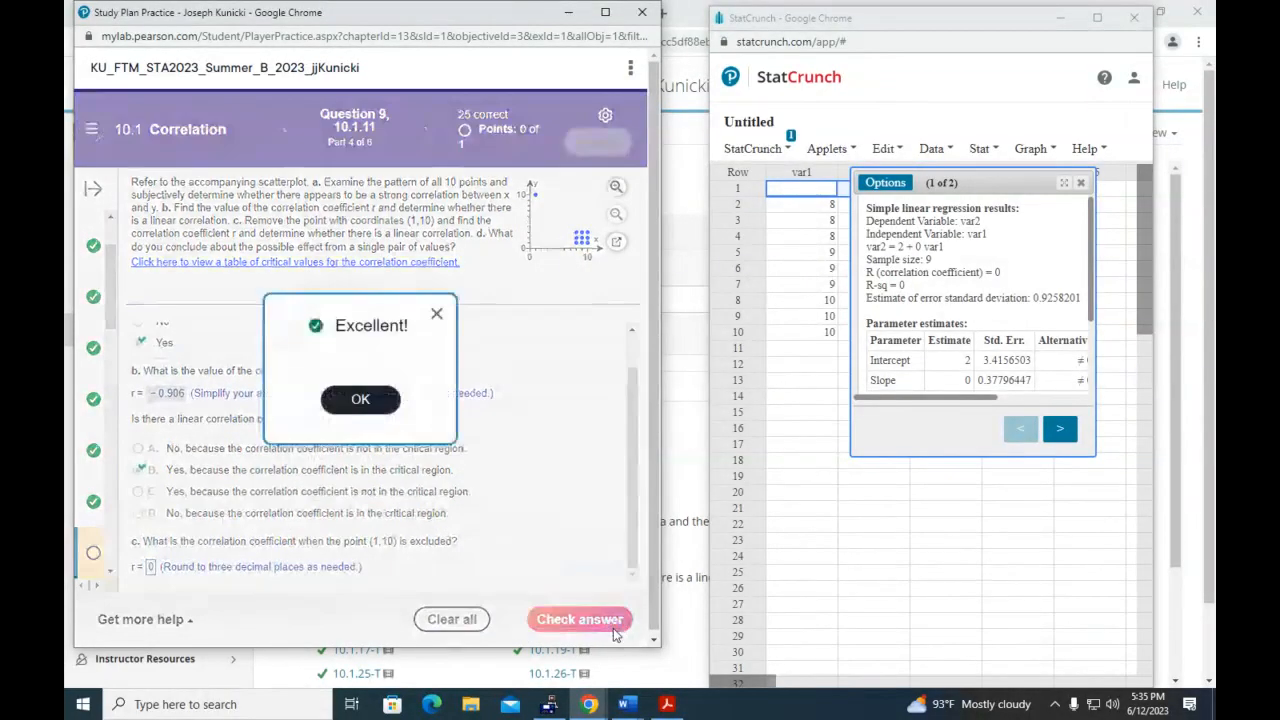
pyautogui.click(385, 402)
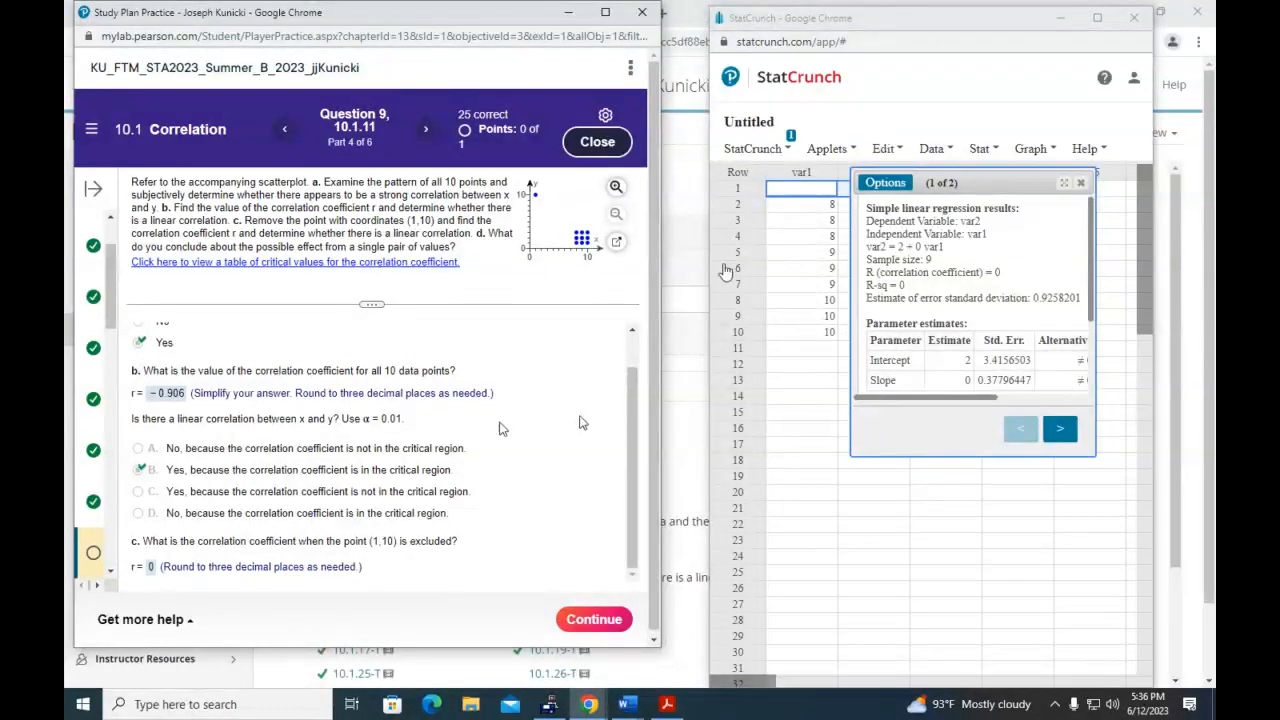
# Skip ahead to question 10.1.13-T and close the StatCrunch window with the old data
pyautogui.click(427, 131)
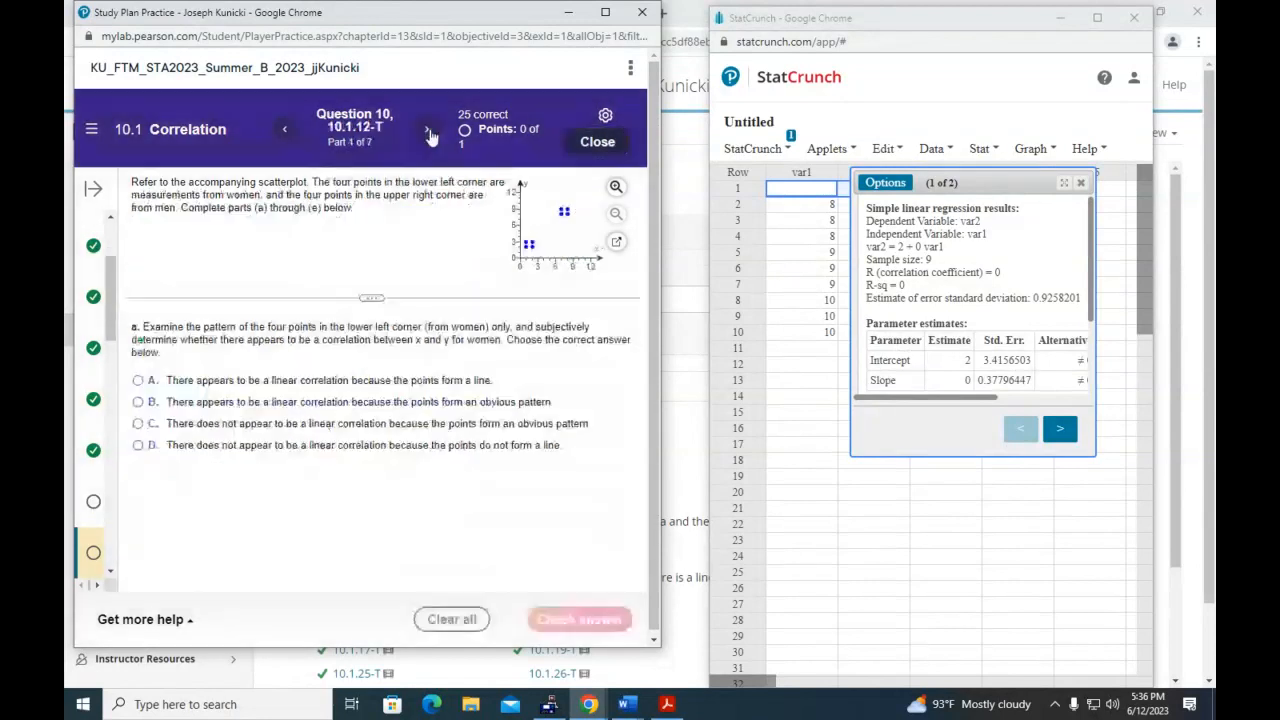
pyautogui.click(427, 129)
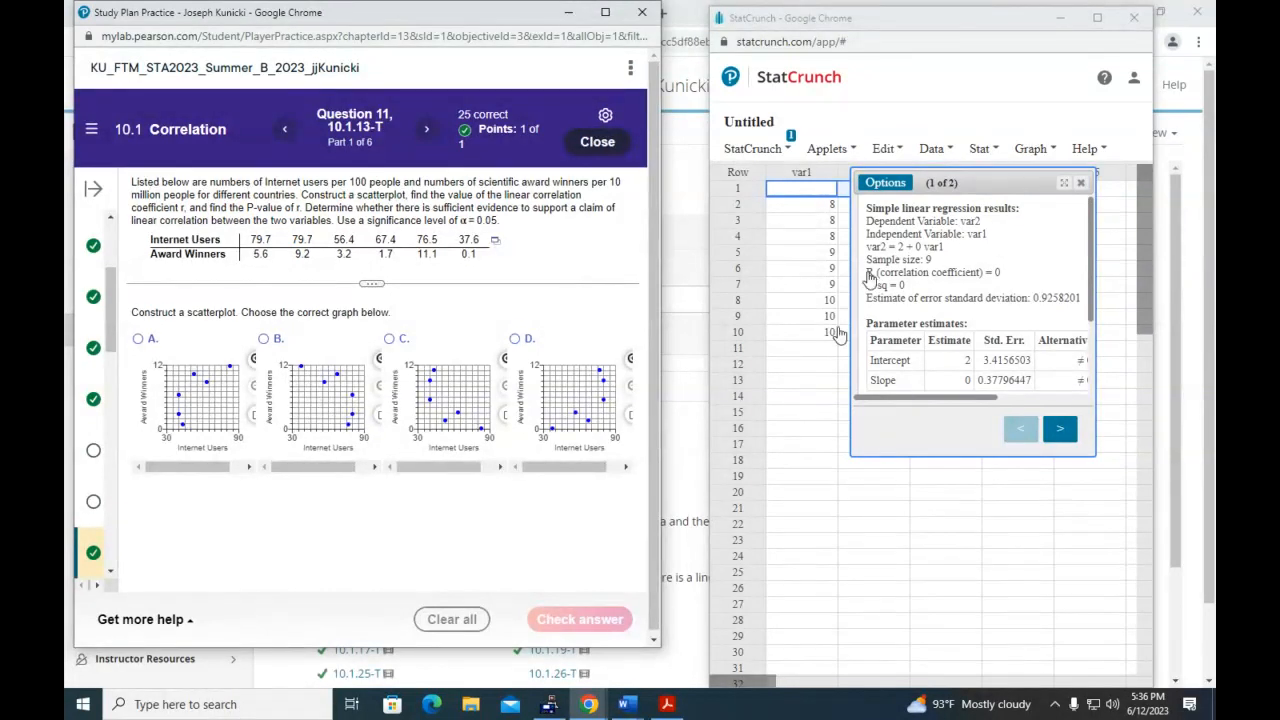
pyautogui.click(1136, 19)
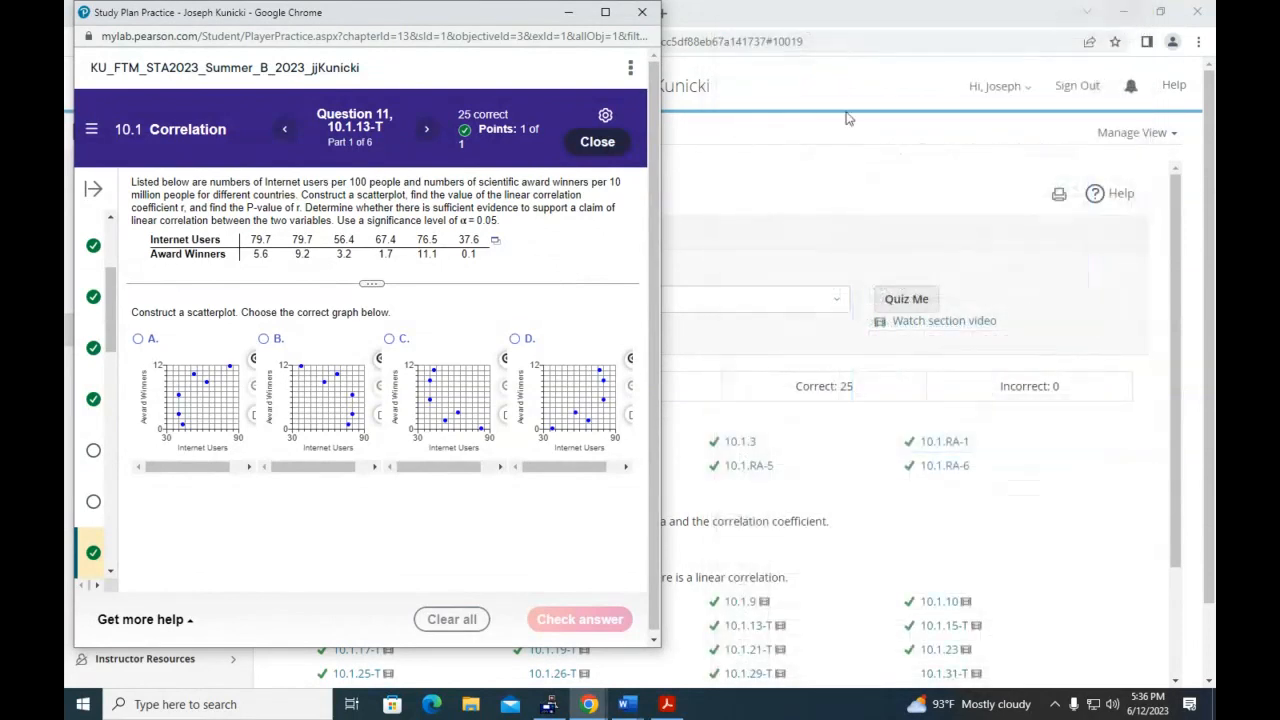
# Open the Internet Users and Award Winners table in StatCrunch and place its window beside the question
pyautogui.click(495, 244)
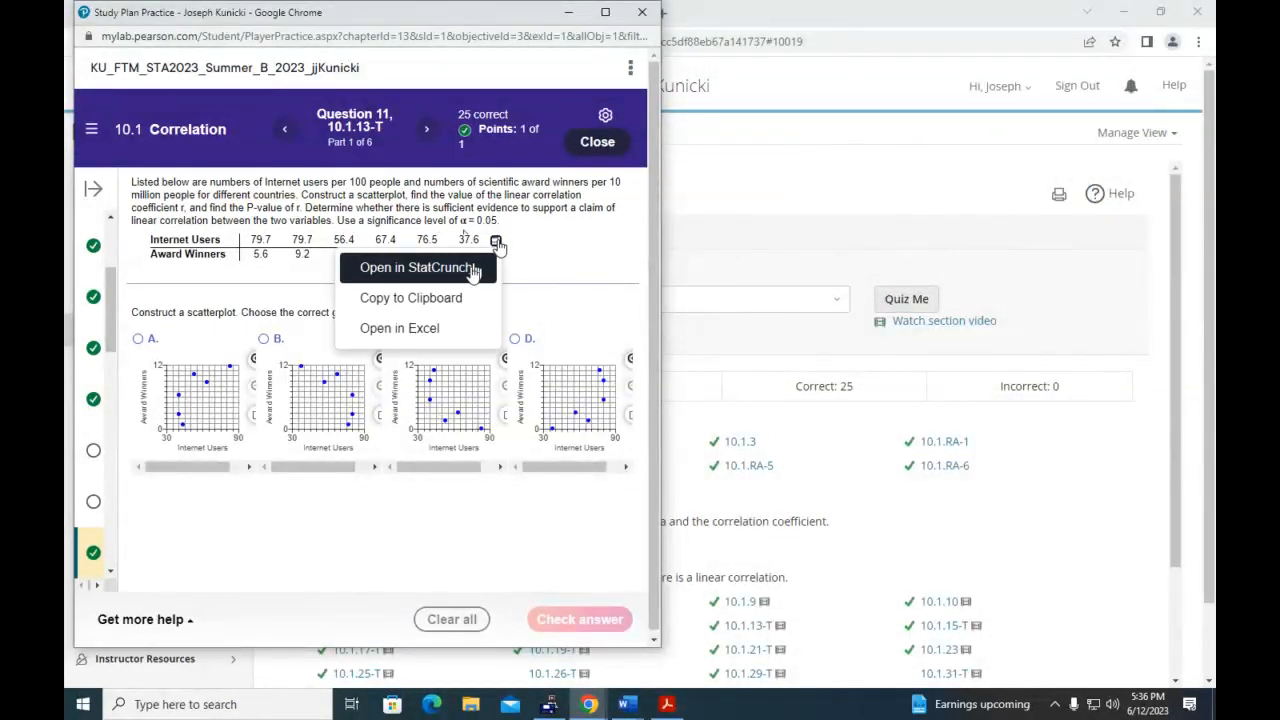
pyautogui.click(416, 268)
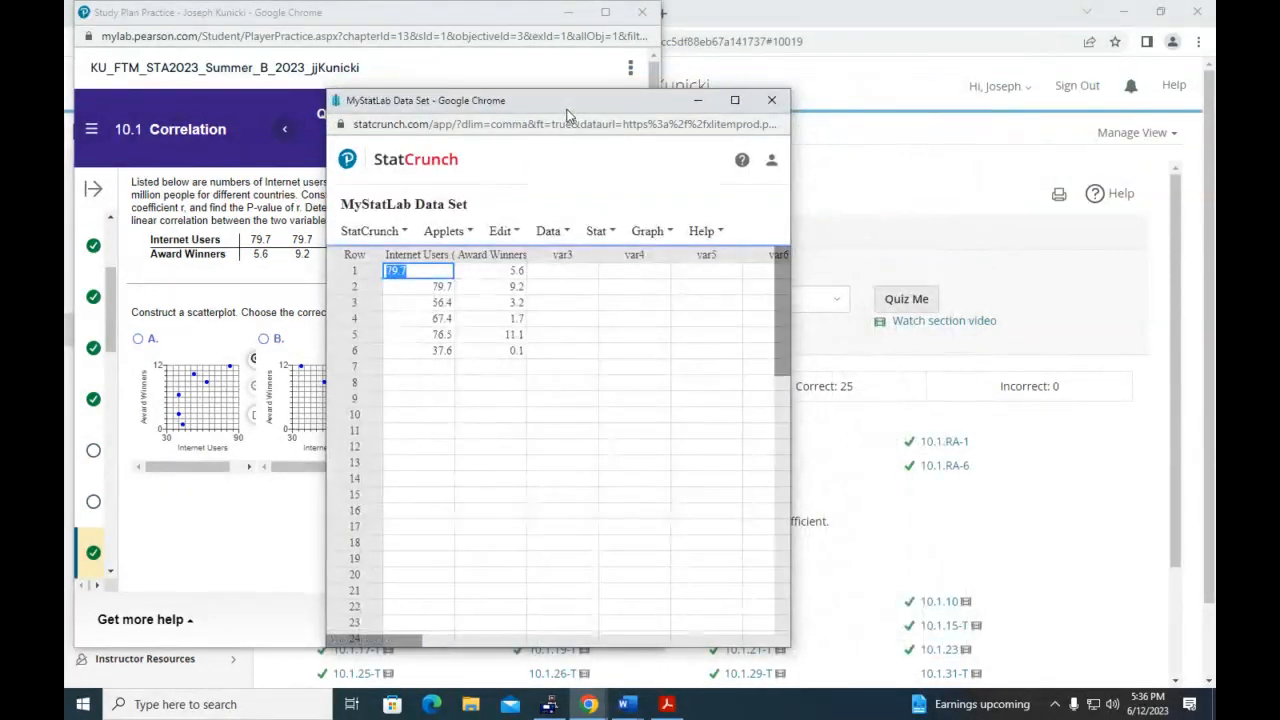
pyautogui.moveTo(566, 114); pyautogui.dragTo(932, 36)
# Run a simple linear regression with Internet Users (Per 100) as X variable and Award Winners (Per 10 Million) as Y variable
pyautogui.click(966, 152)
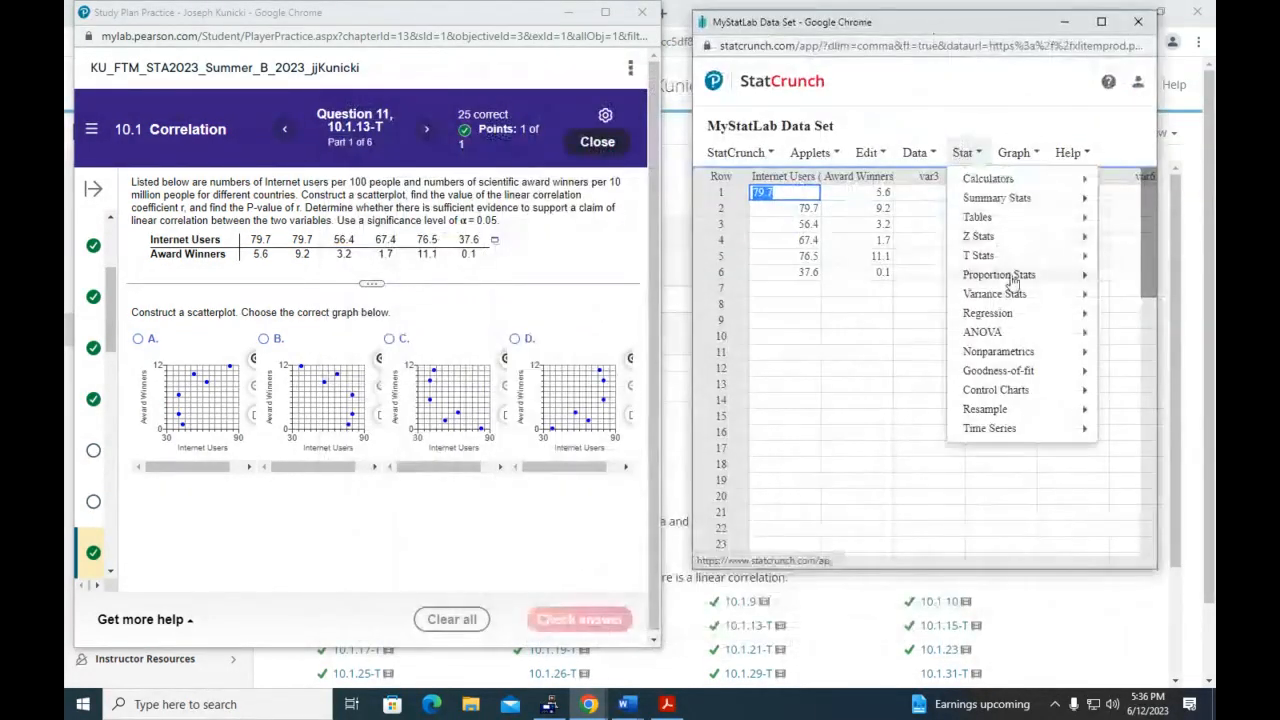
pyautogui.moveTo(1000, 313)
pyautogui.click(905, 316)
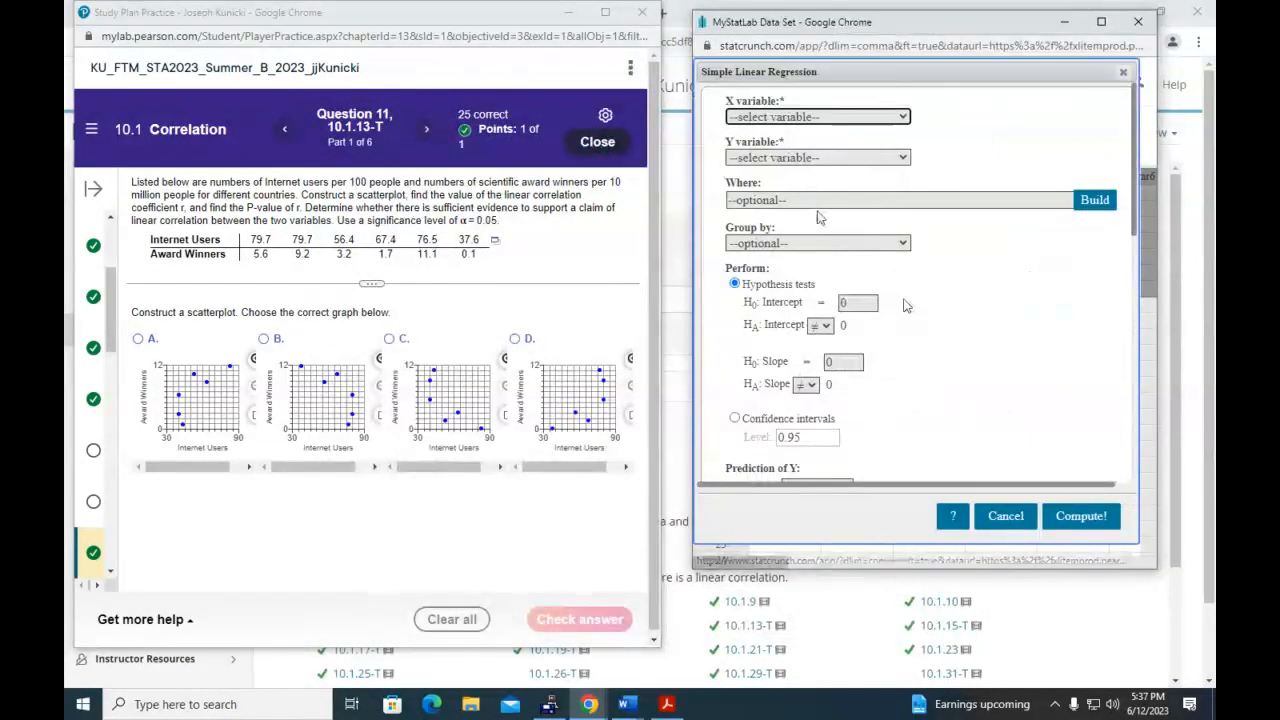
pyautogui.click(903, 116)
pyautogui.click(899, 147)
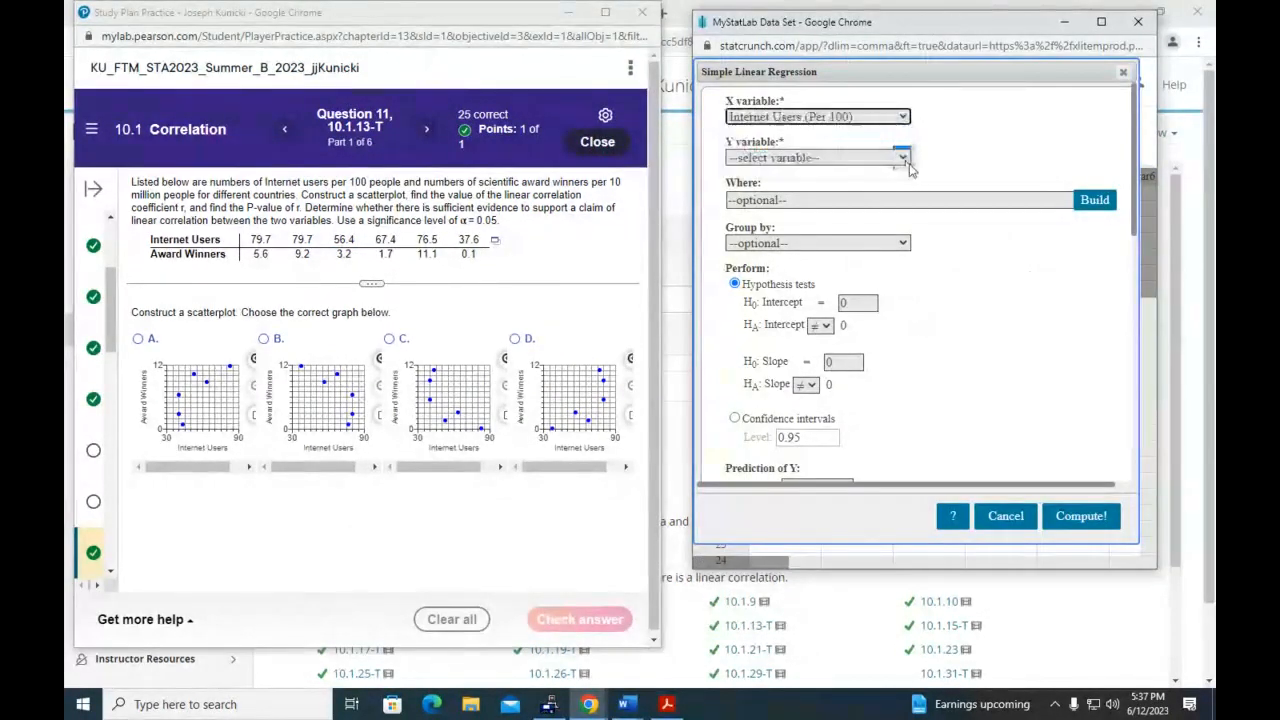
pyautogui.click(905, 160)
pyautogui.click(894, 201)
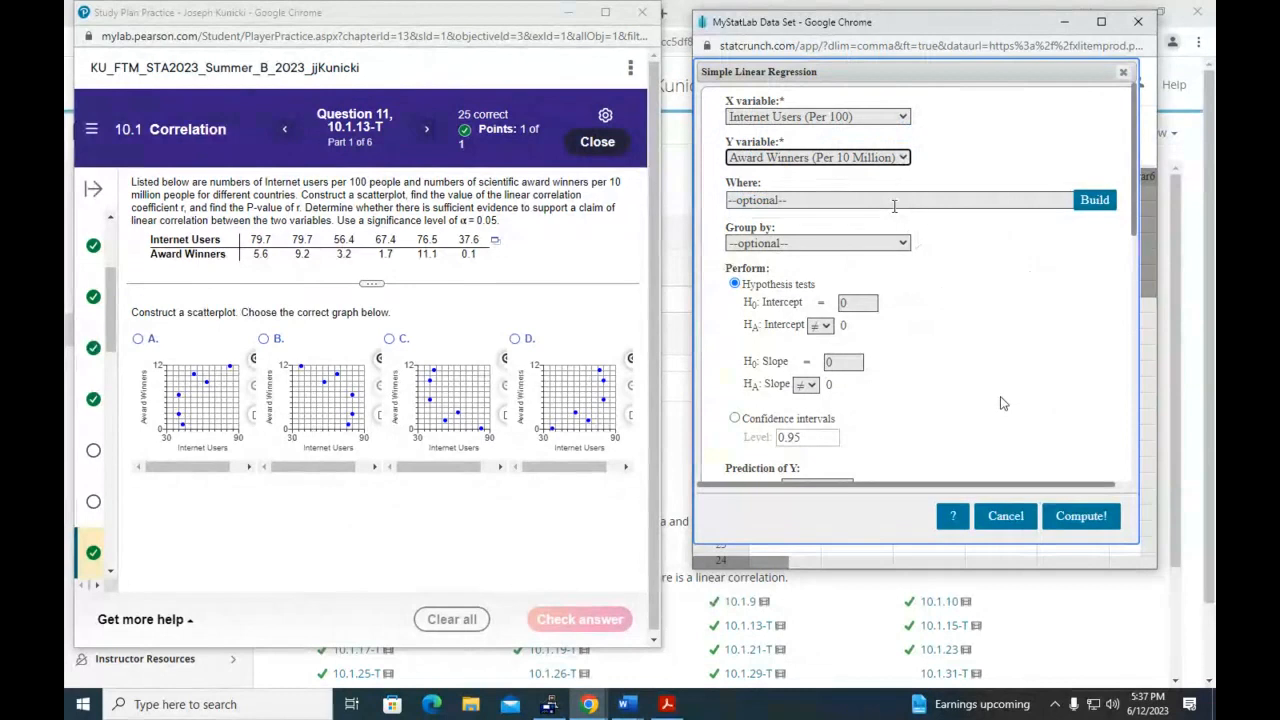
pyautogui.click(1080, 516)
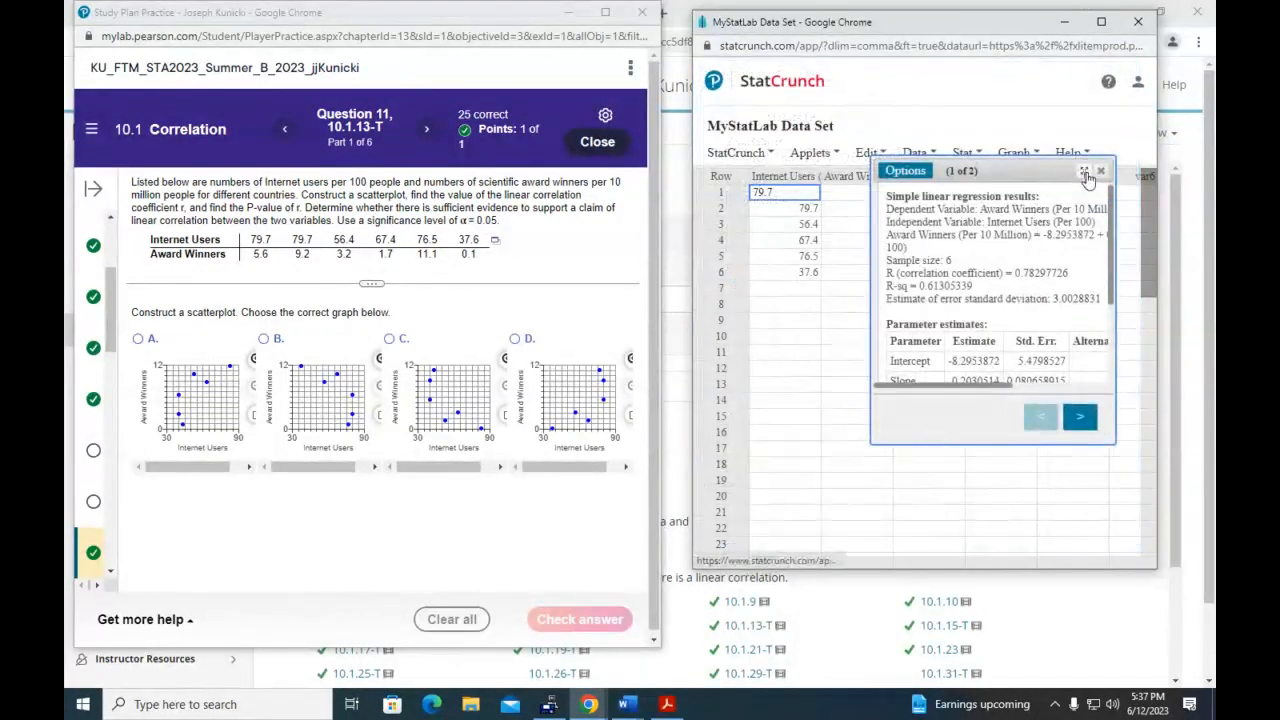
# Enlarge the results, compare the fitted line plot with the choices, then answer scatterplot D and check it
pyautogui.click(1085, 173)
pyautogui.click(1120, 530)
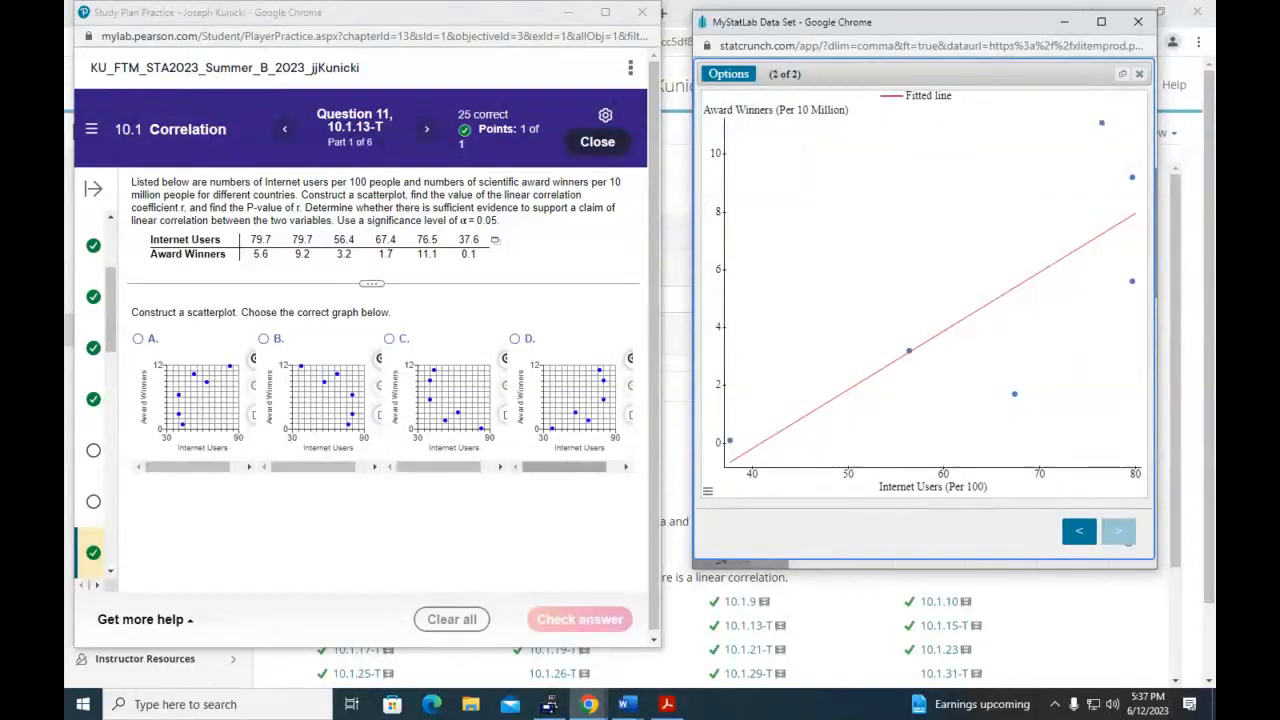
pyautogui.click(518, 345)
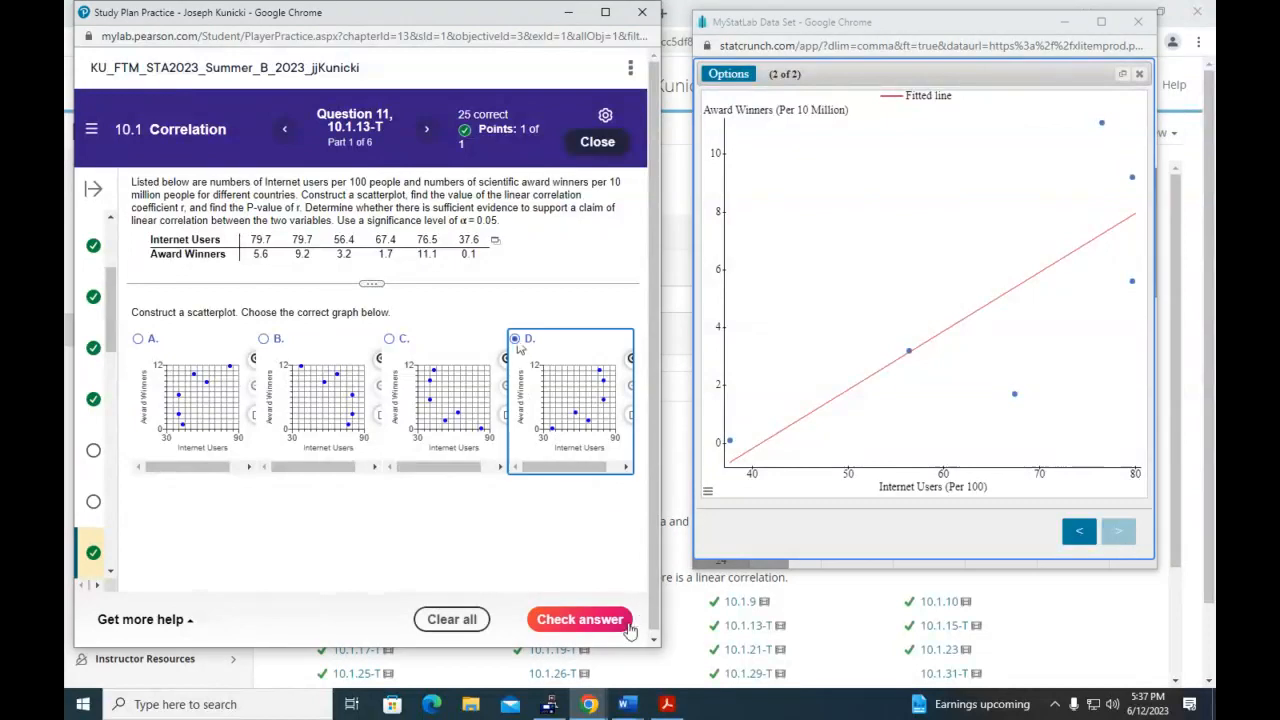
pyautogui.click(629, 622)
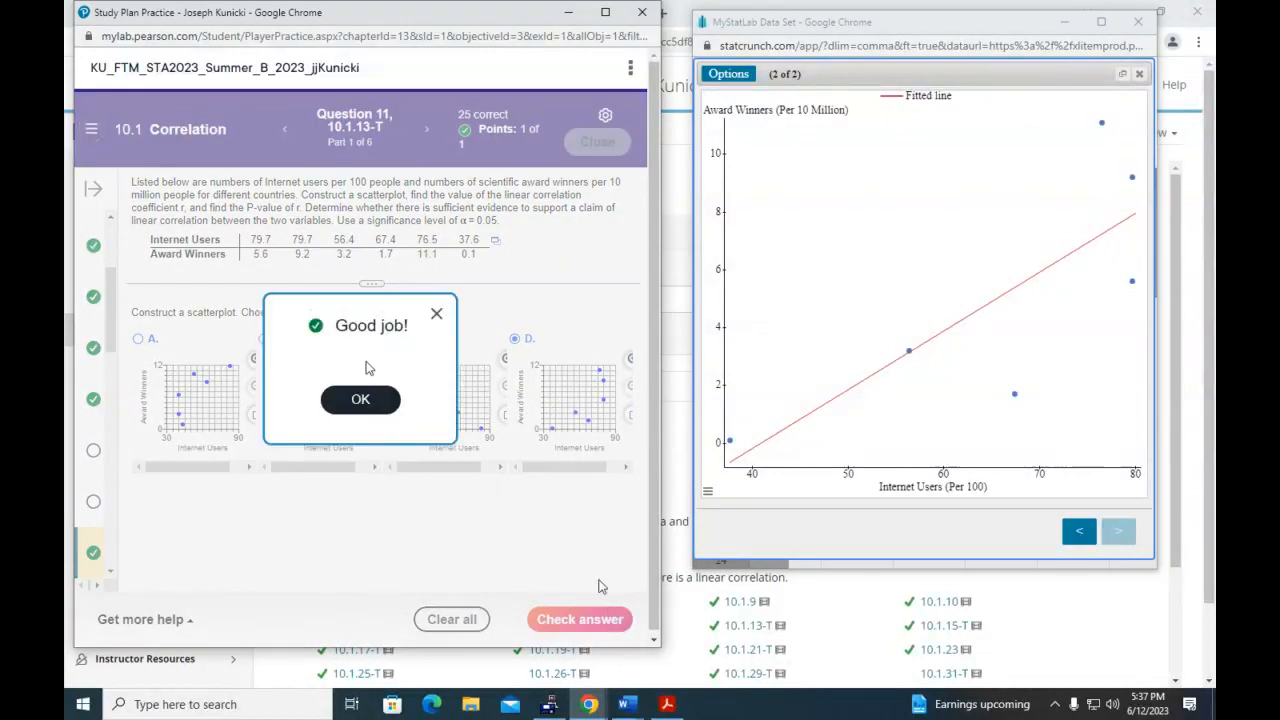
pyautogui.click(375, 403)
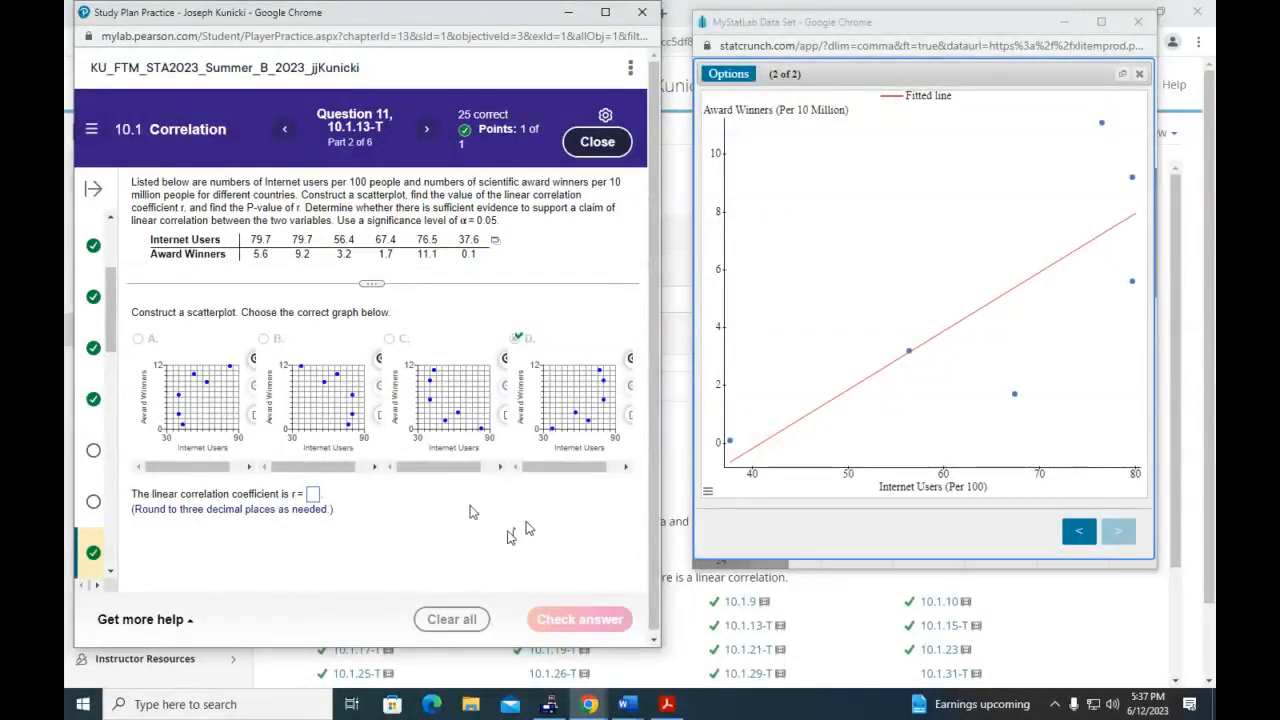
# Return to the numeric regression results, enter 0.783 as the linear correlation coefficient r, and check it
pyautogui.click(1078, 533)
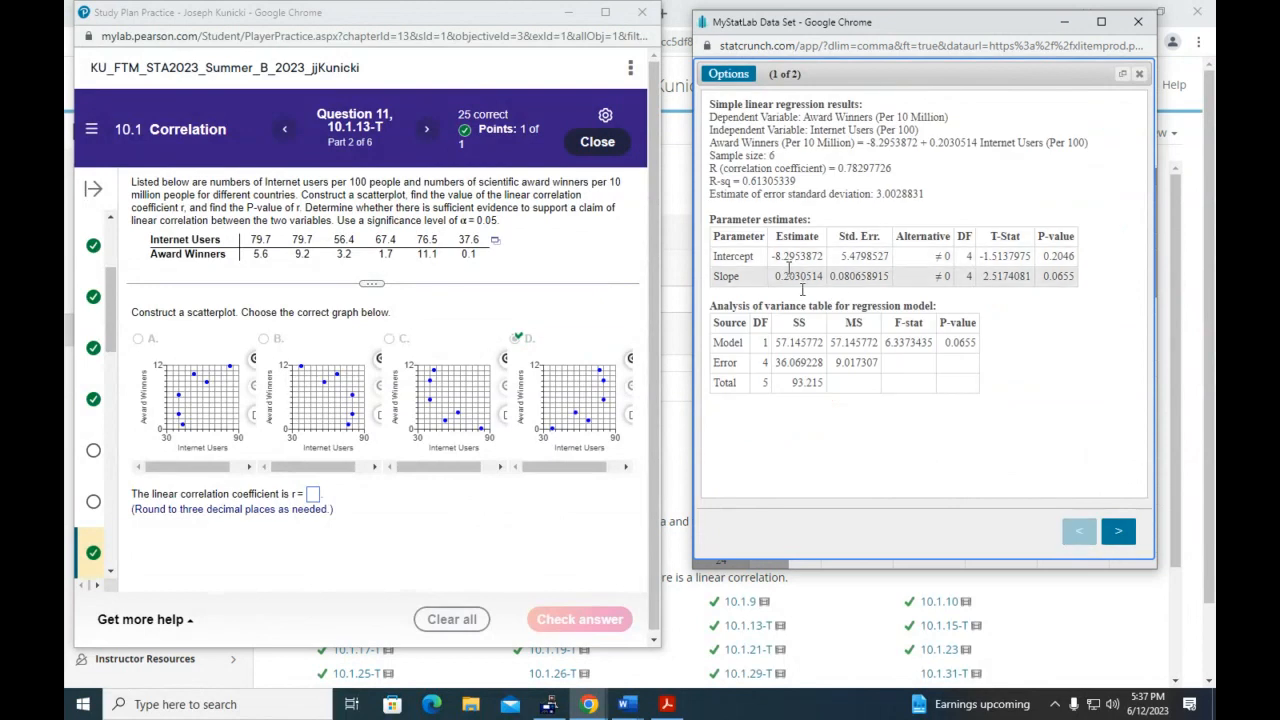
pyautogui.click(312, 495)
pyautogui.write('0.783')
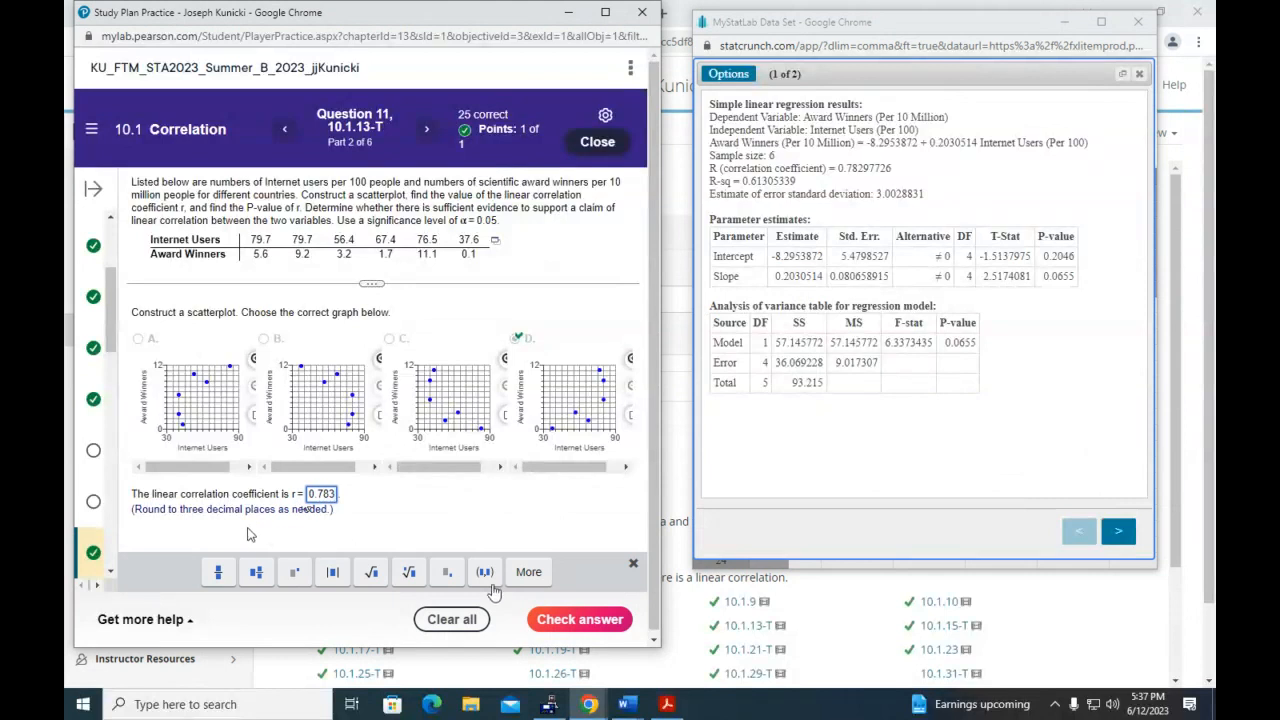
pyautogui.click(585, 622)
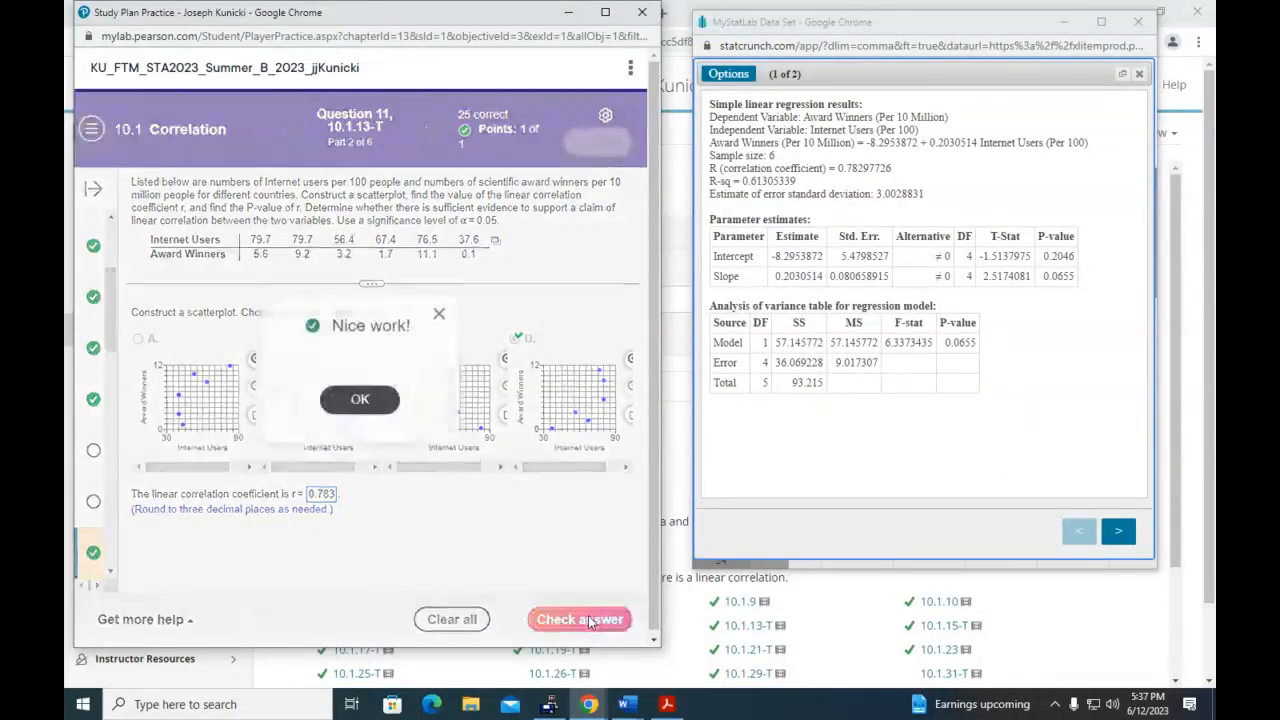
pyautogui.click(384, 403)
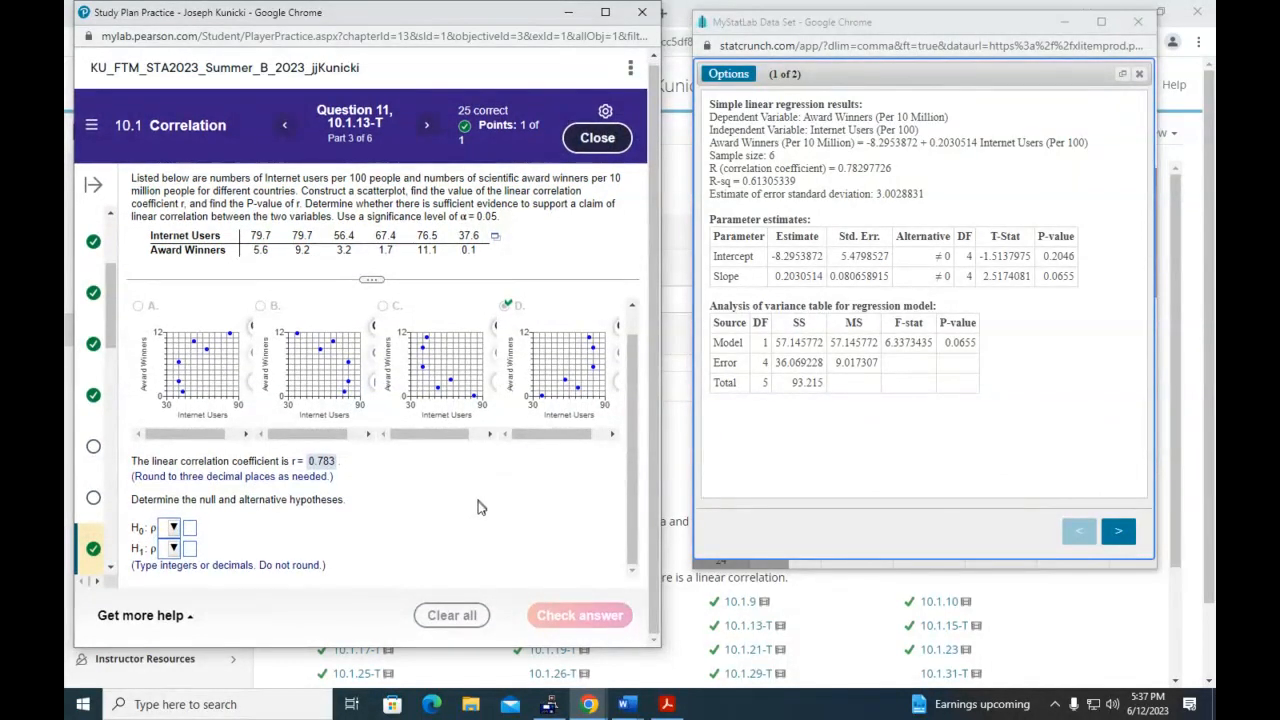
# Set the null hypothesis to ρ = 0 and the alternative hypothesis to ρ ≠ 0, and check the answer
pyautogui.click(173, 527)
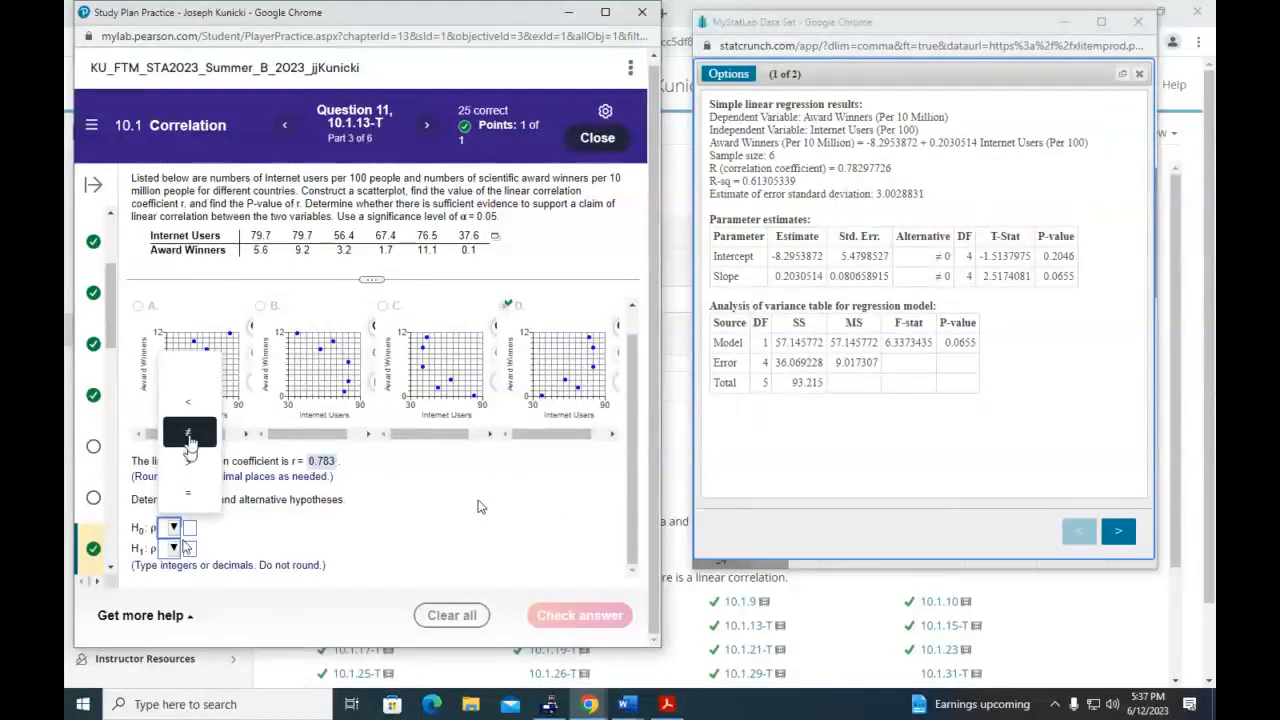
pyautogui.click(196, 495)
pyautogui.click(189, 527)
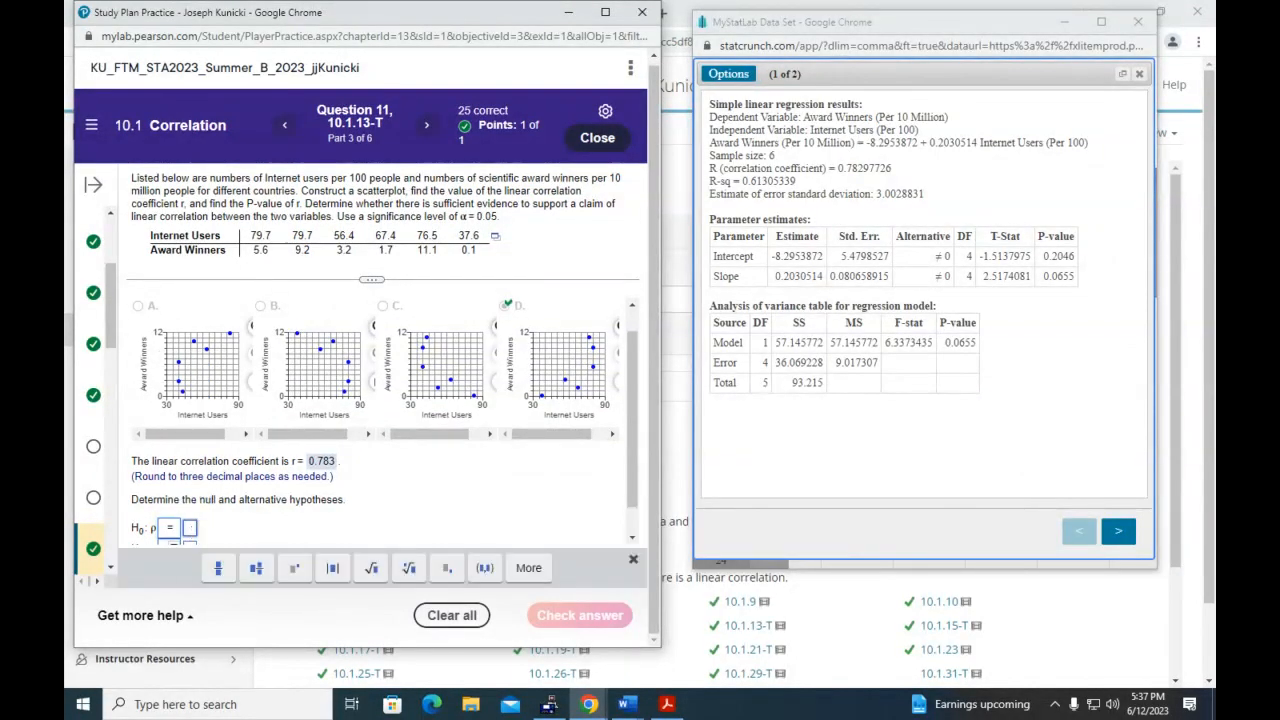
pyautogui.write('0')
pyautogui.click(174, 525)
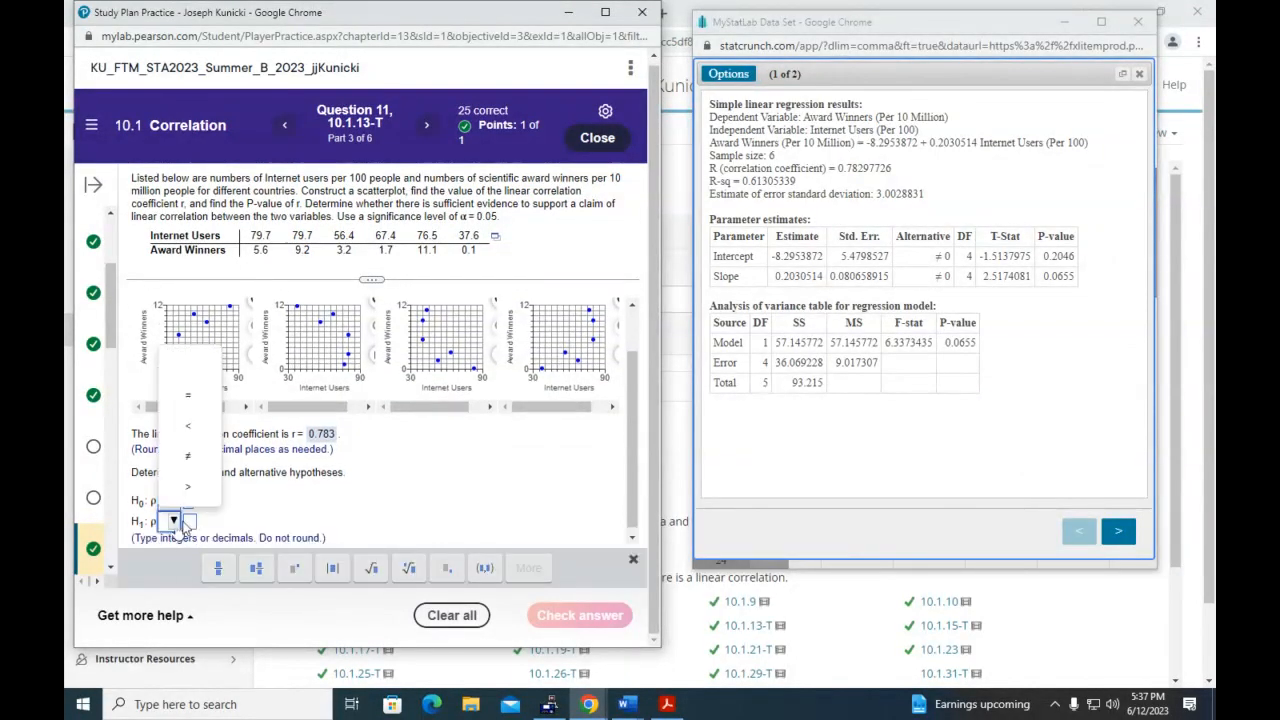
pyautogui.click(186, 450)
pyautogui.write('0')
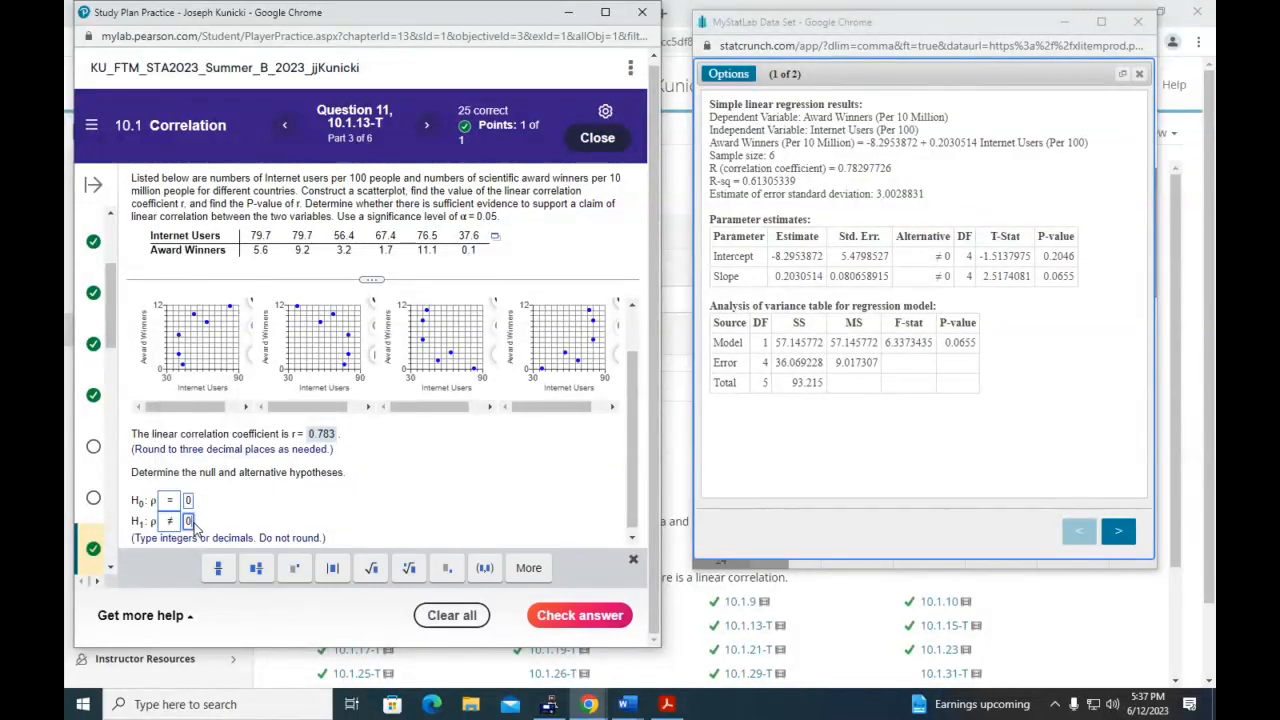
pyautogui.click(562, 614)
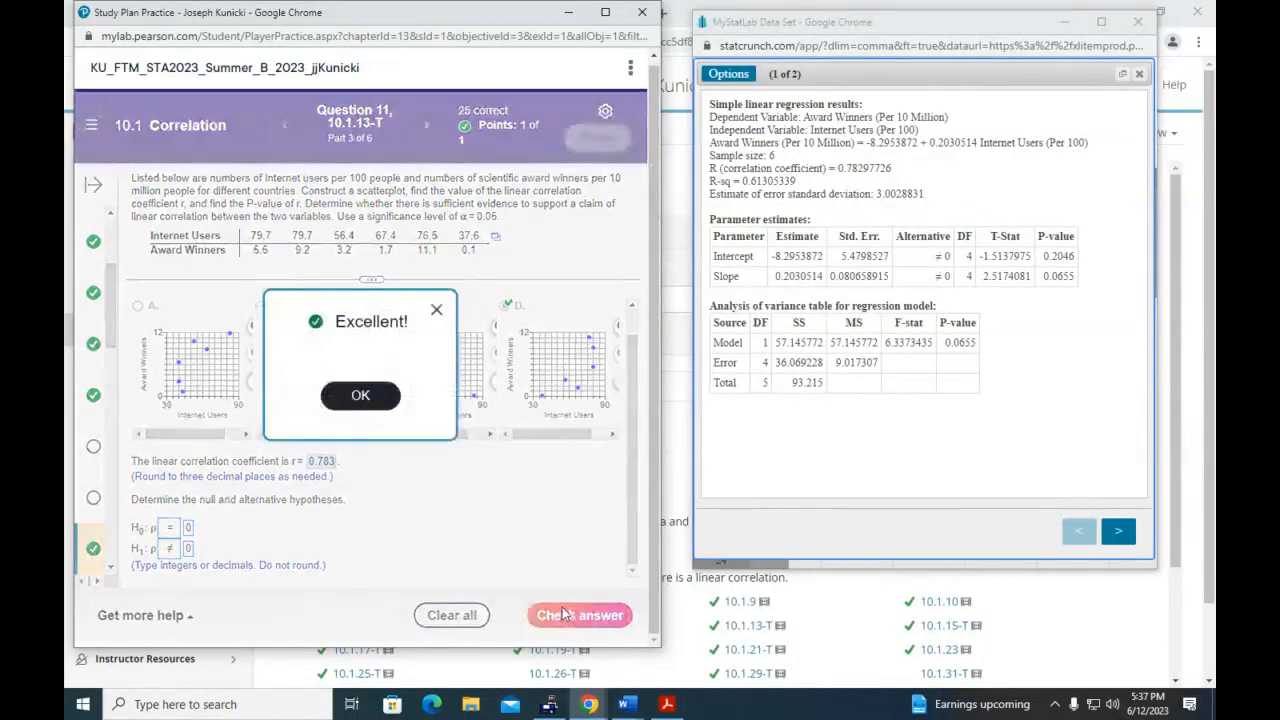
pyautogui.click(378, 398)
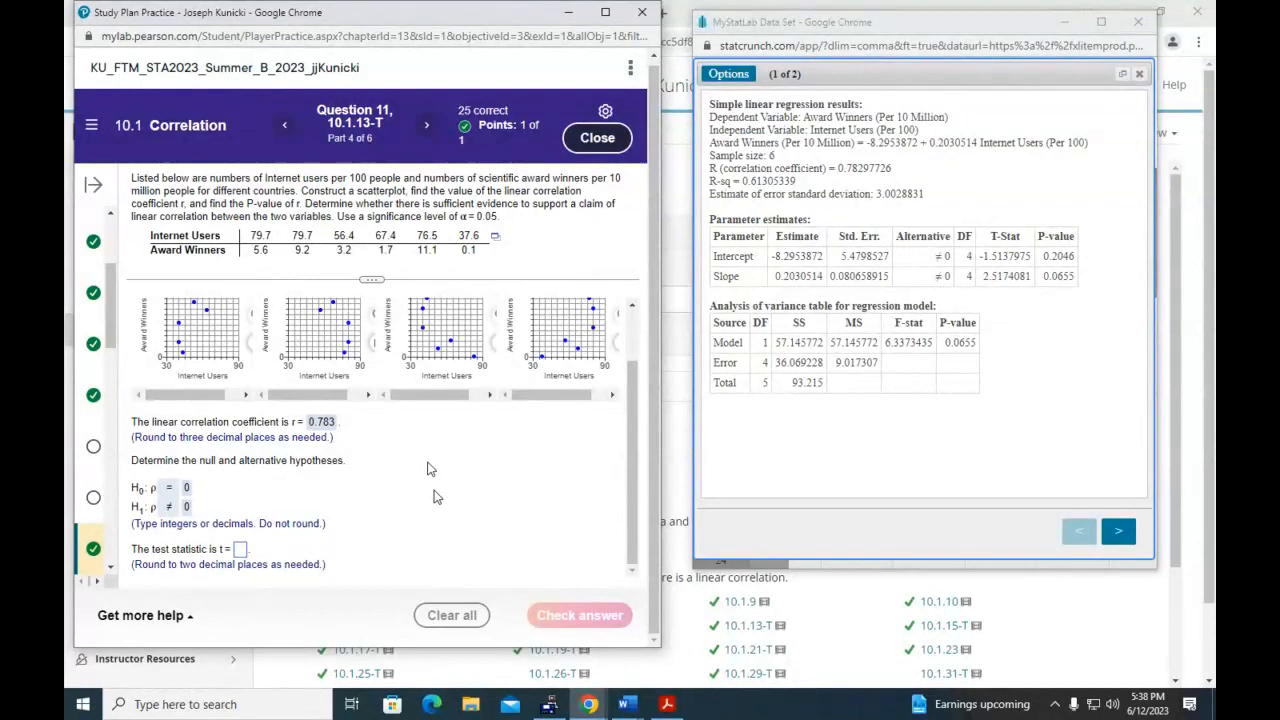
# Enter 2.52 as the test statistic t for the correlation and check the answer
pyautogui.click(240, 549)
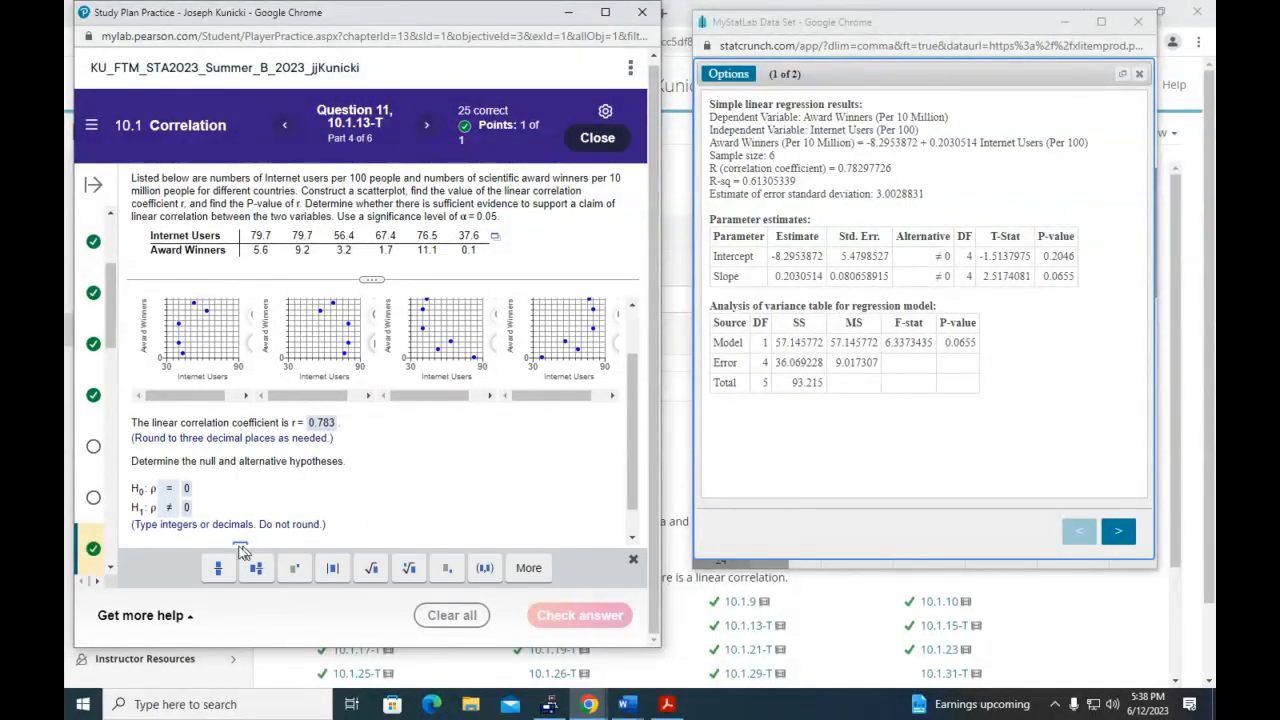
pyautogui.write('2.52')
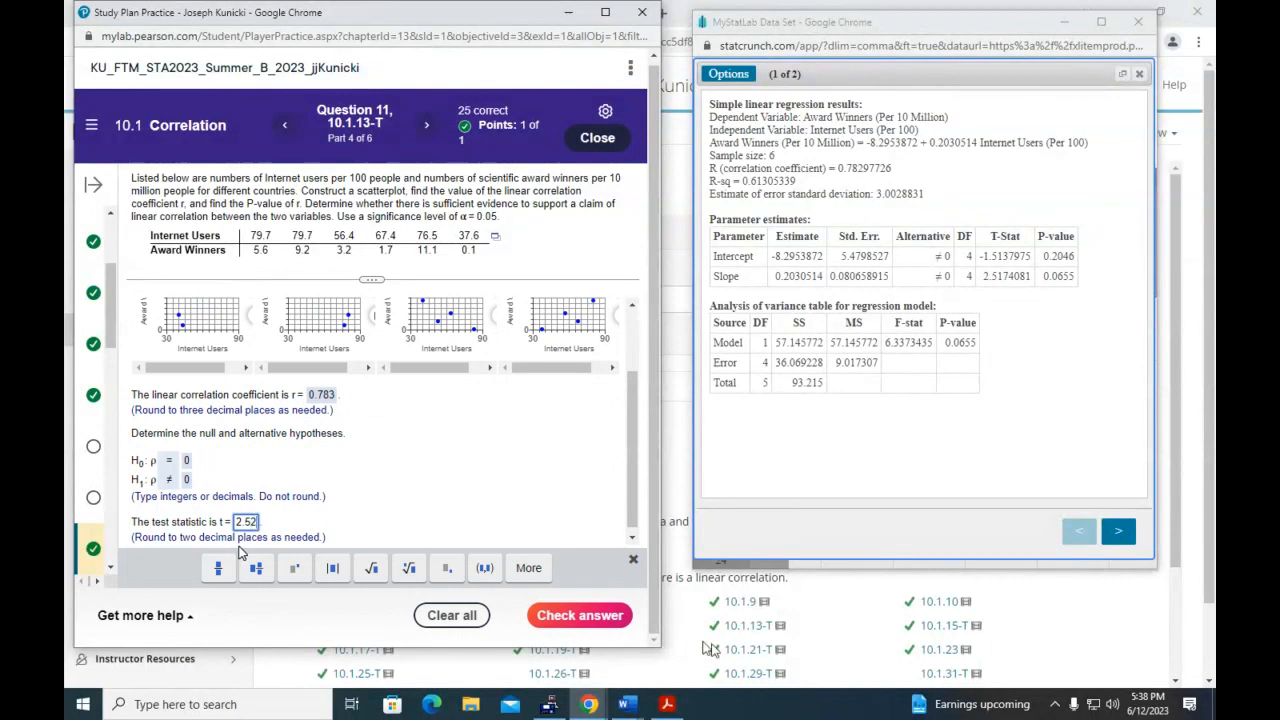
pyautogui.click(583, 616)
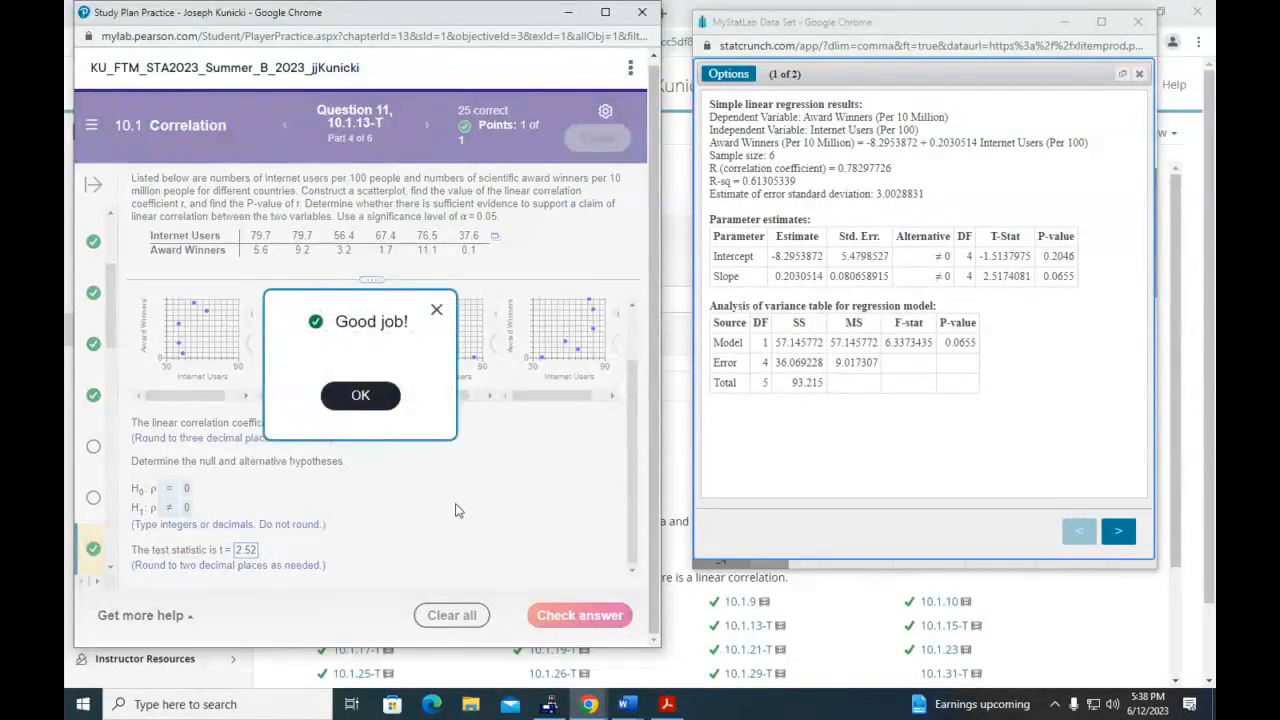
pyautogui.click(389, 399)
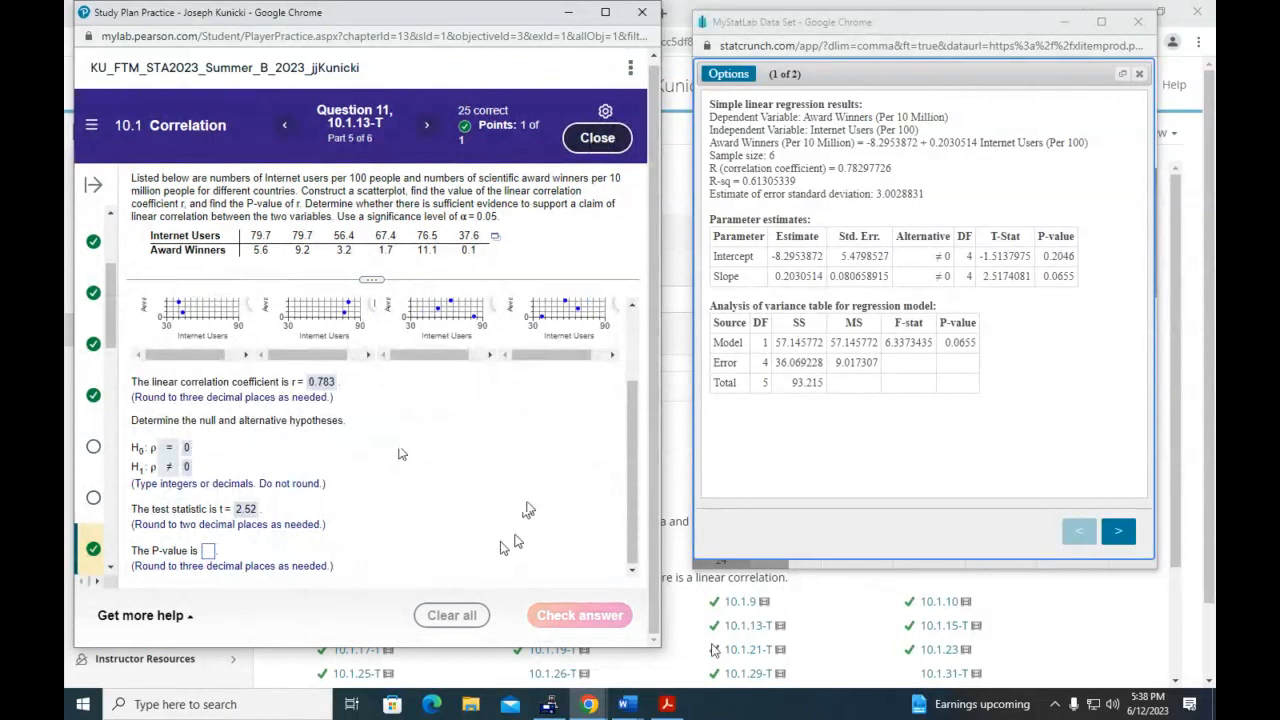
# Enter 0.066 as the P-value of the correlation test and check the answer
pyautogui.click(208, 550)
pyautogui.write('0.0')
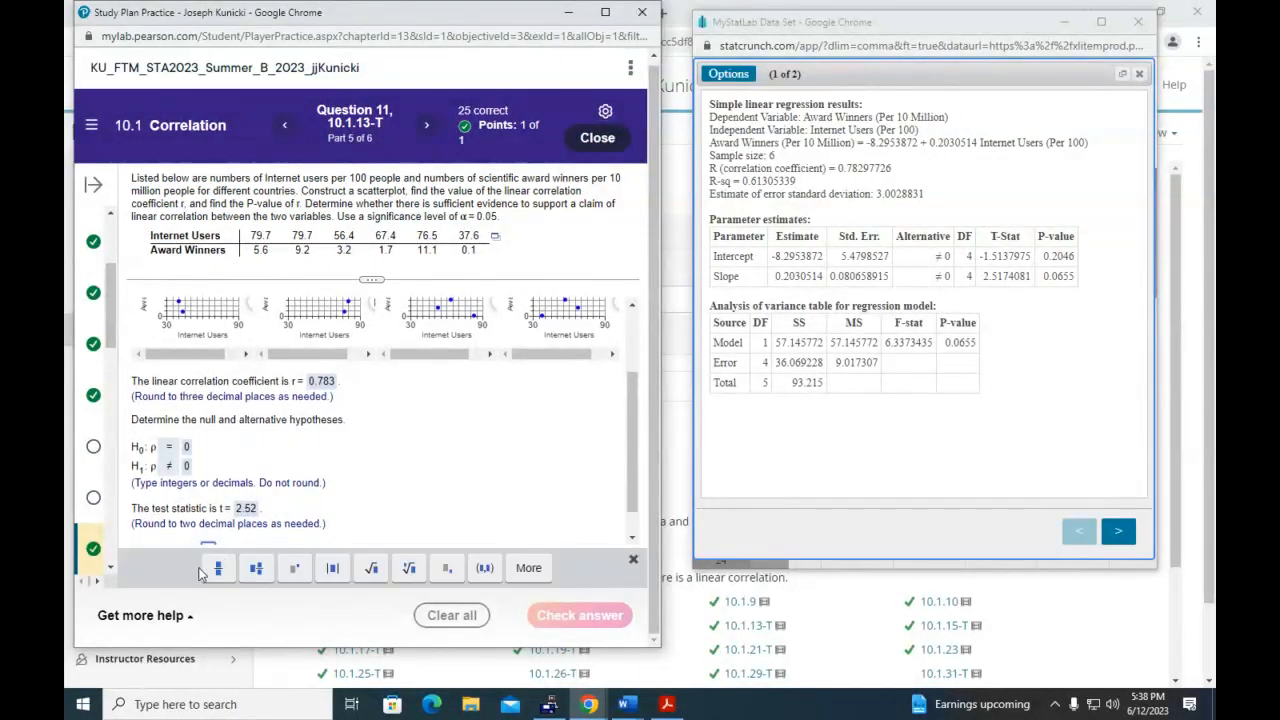
pyautogui.write('66')
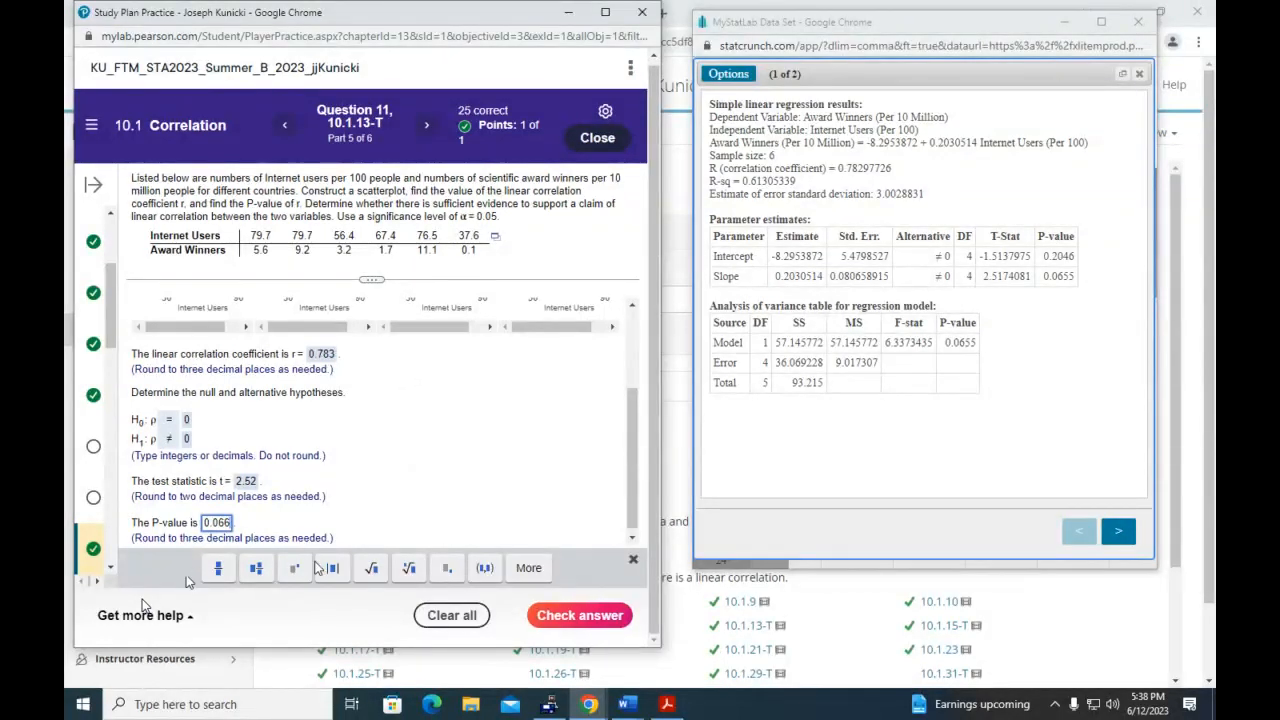
pyautogui.click(568, 618)
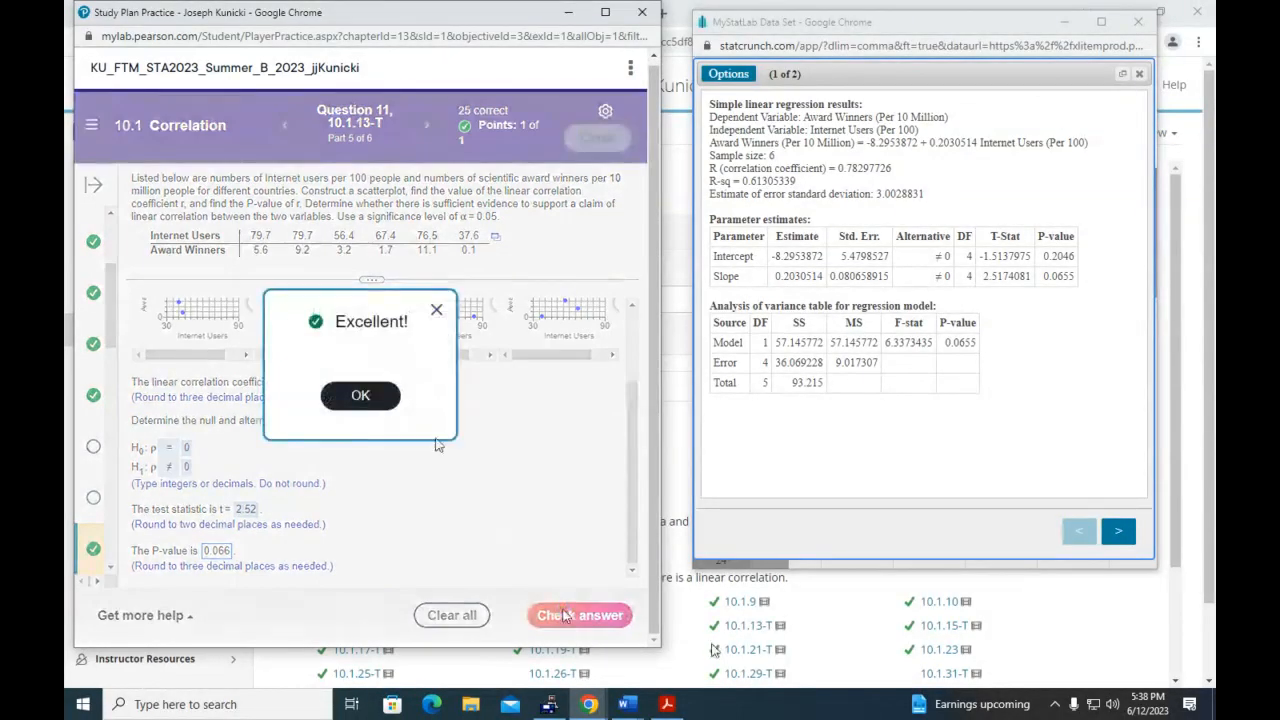
pyautogui.click(398, 398)
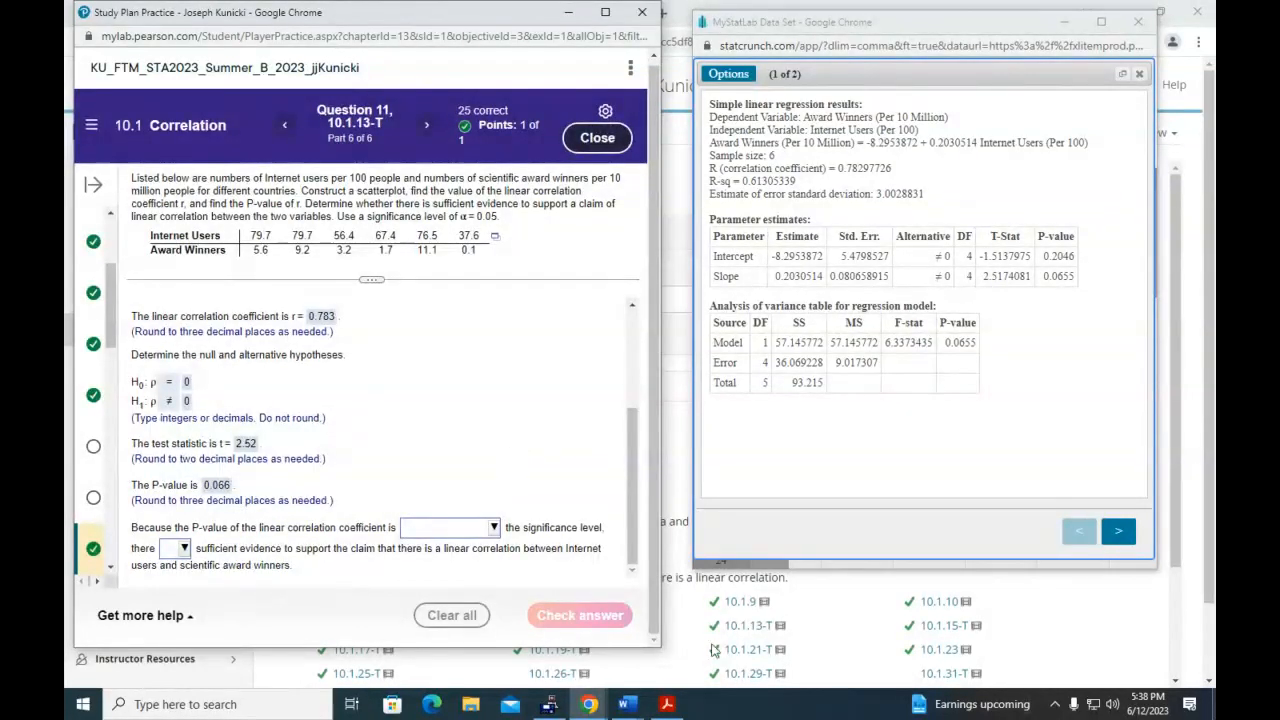
# Complete the conclusion with P-value "greater than" the significance level and "is not" sufficient evidence, check it, and dismiss the feedback
pyautogui.scroll(-3, 1118, 622)
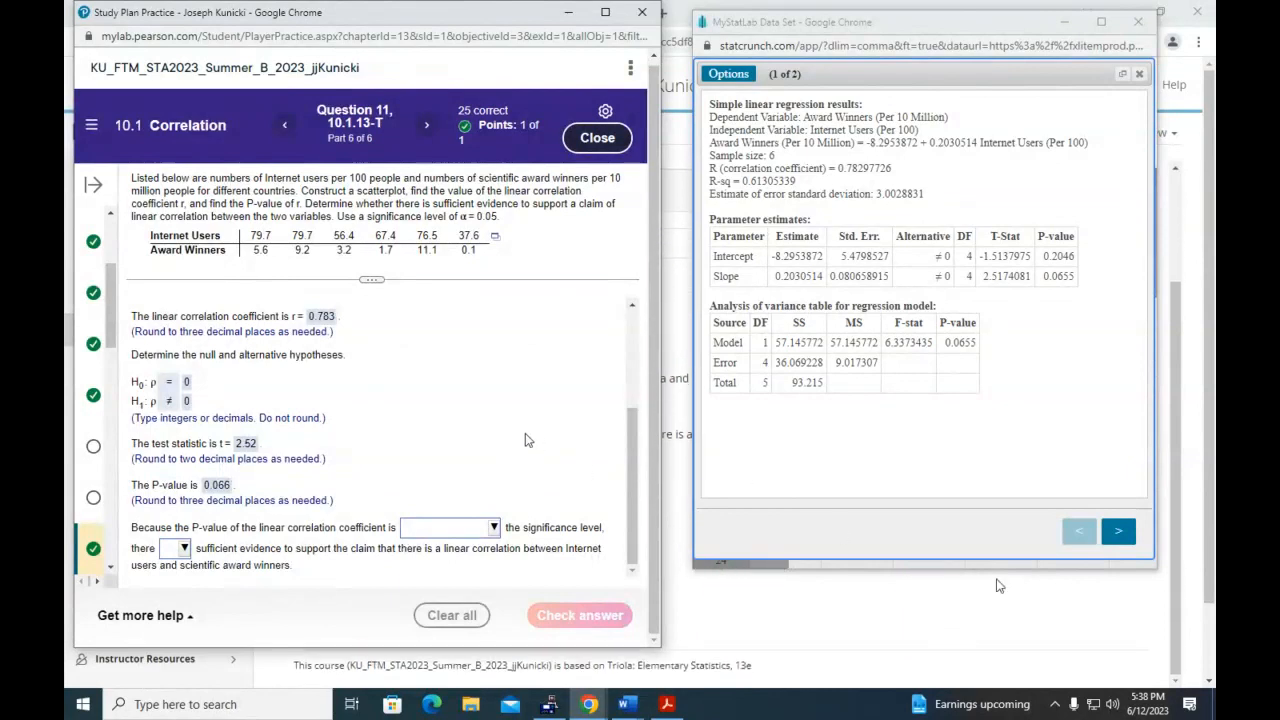
pyautogui.click(495, 528)
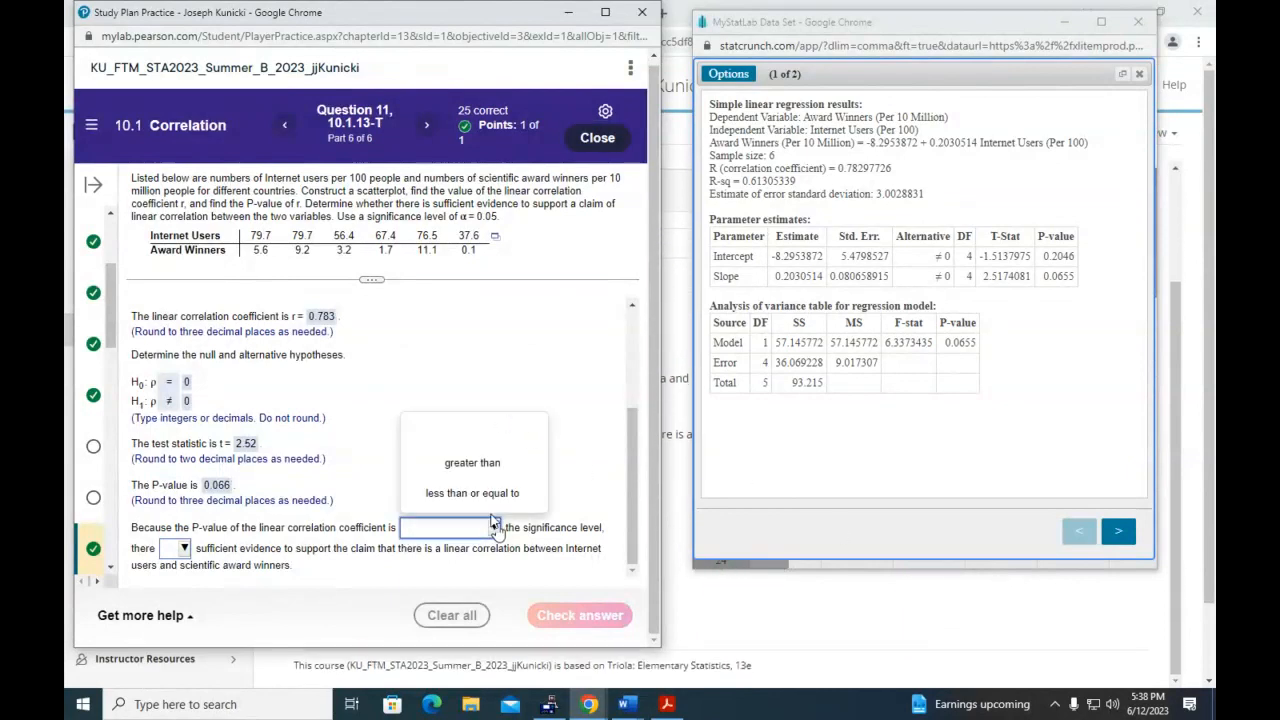
pyautogui.click(502, 470)
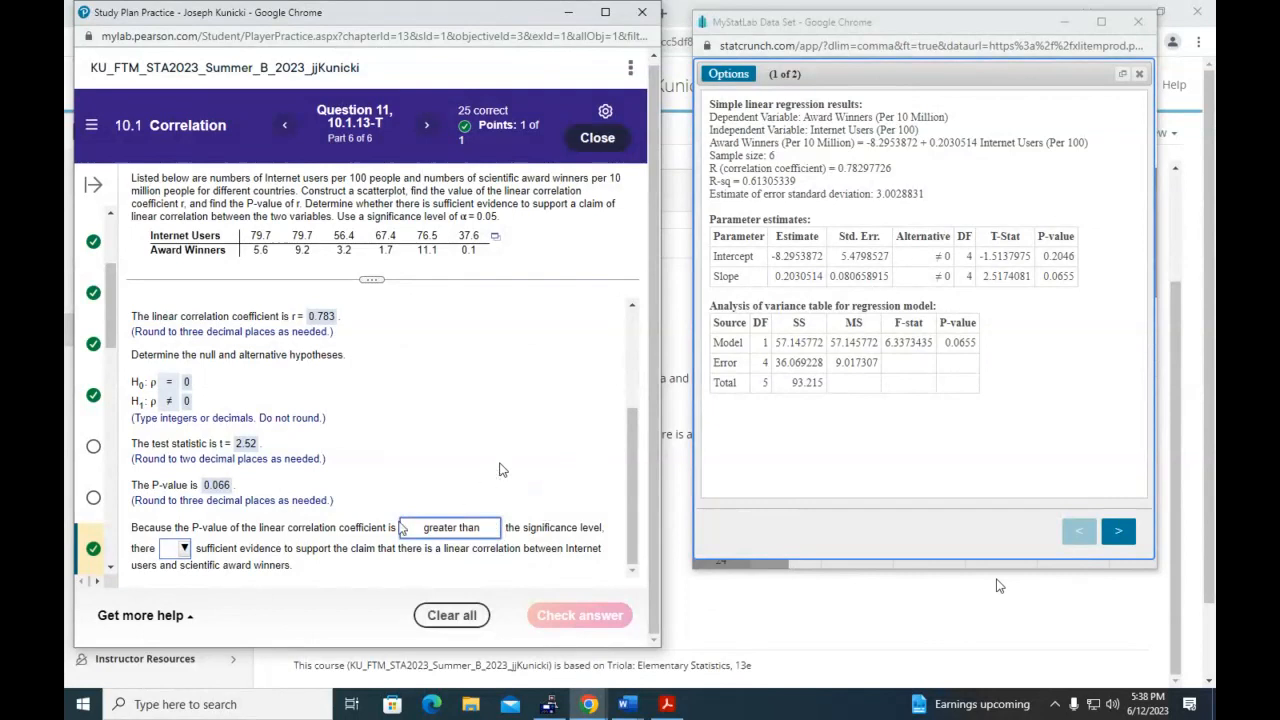
pyautogui.click(183, 548)
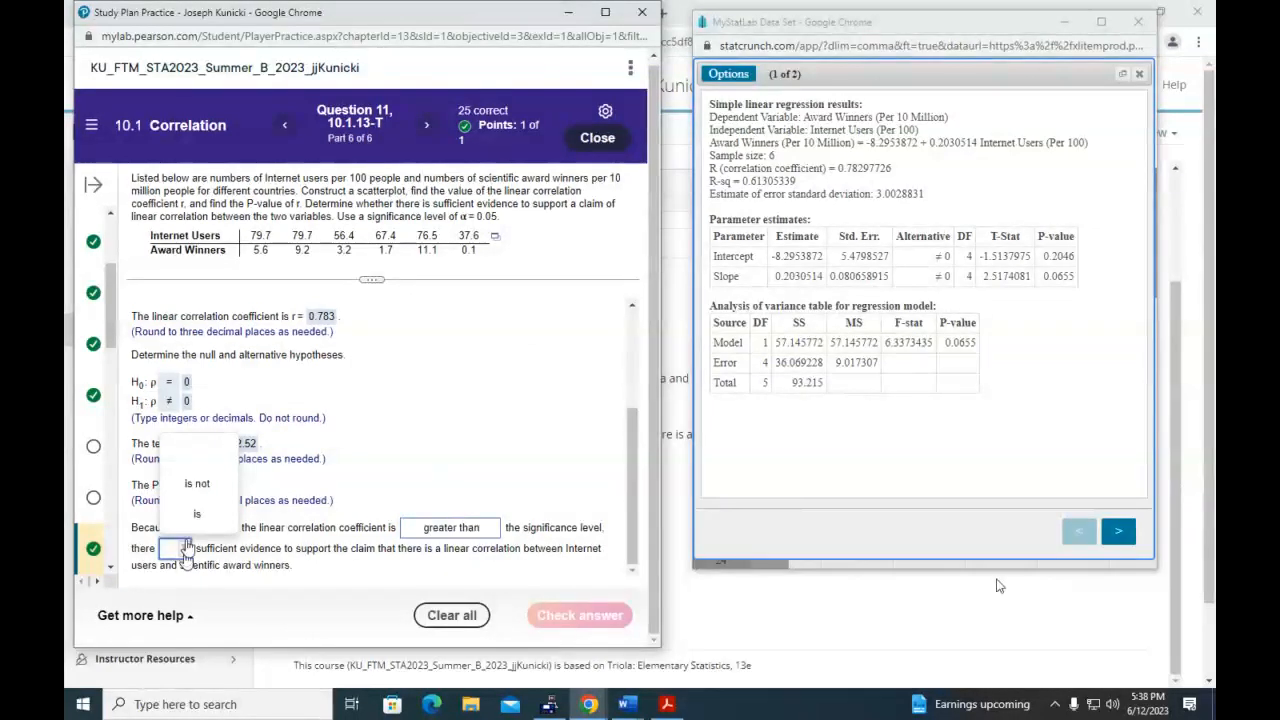
pyautogui.click(212, 486)
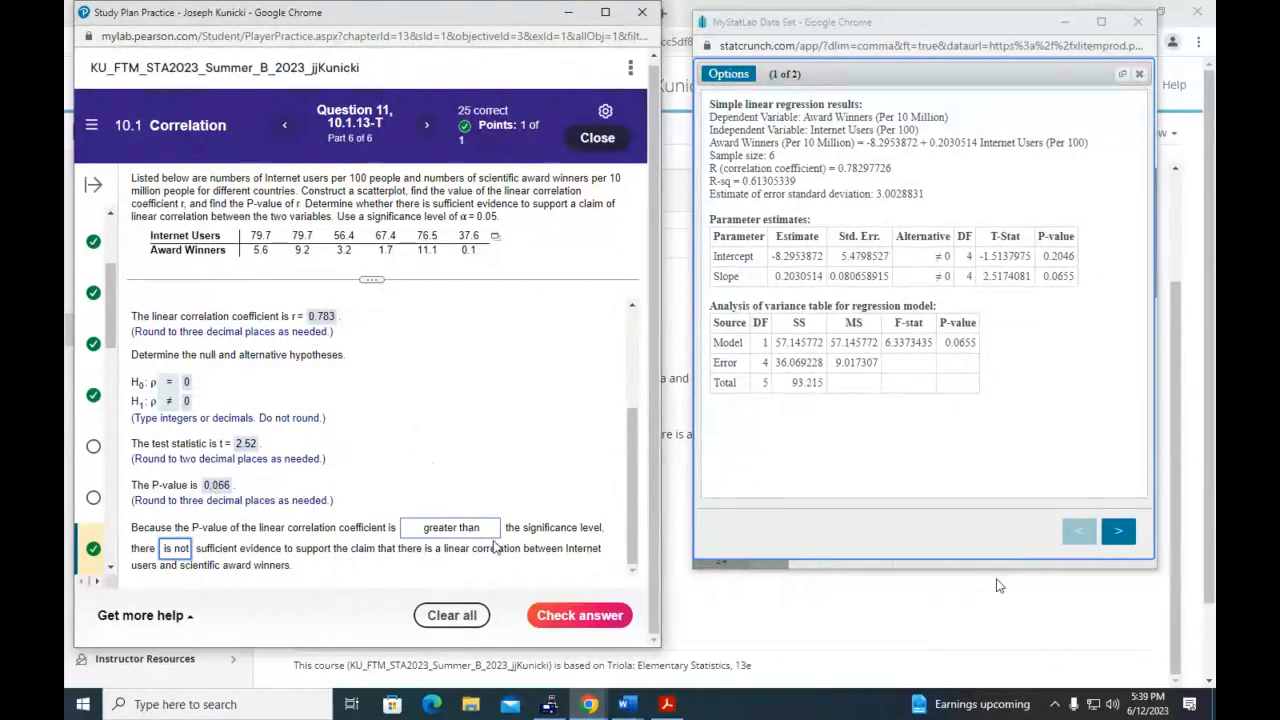
pyautogui.click(569, 626)
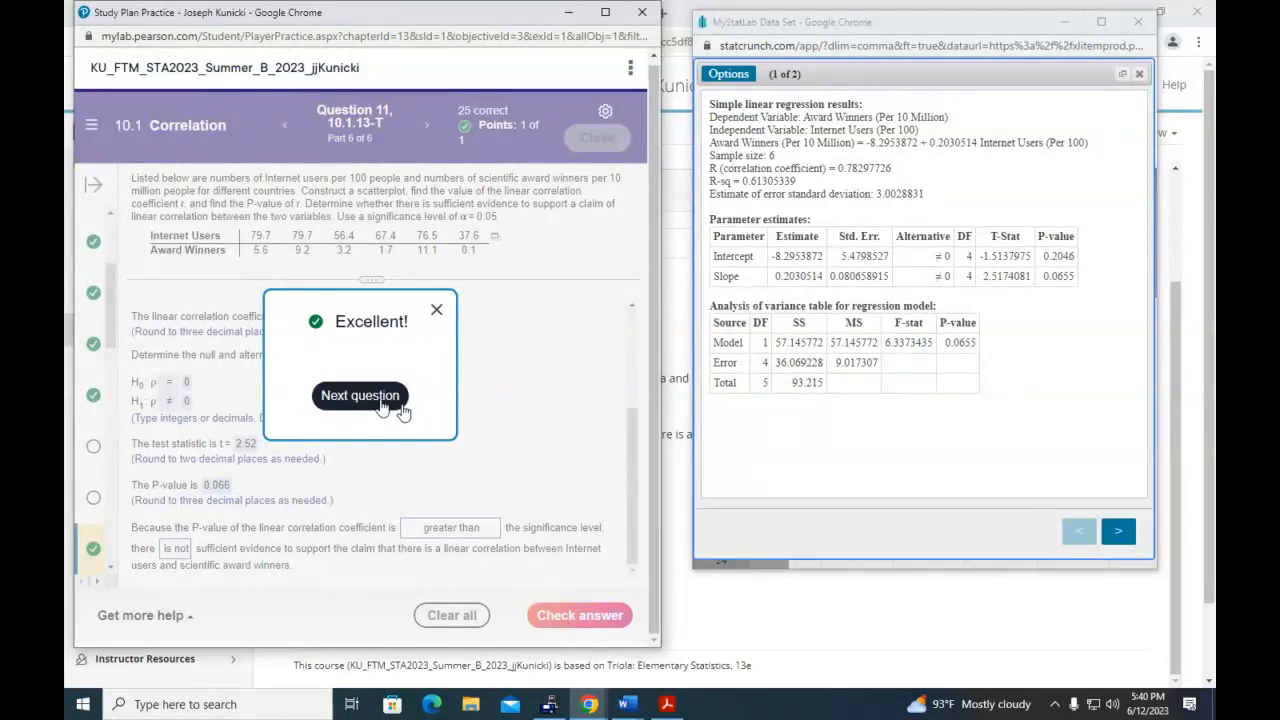
pyautogui.click(436, 310)
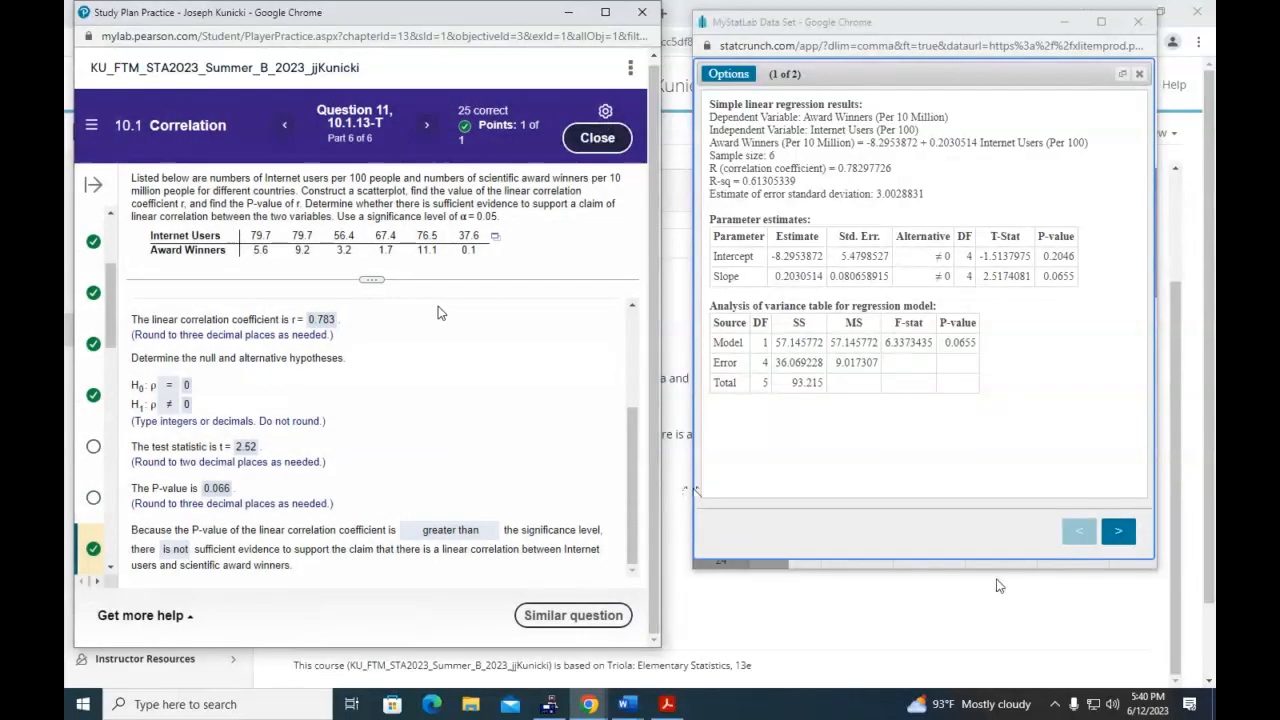
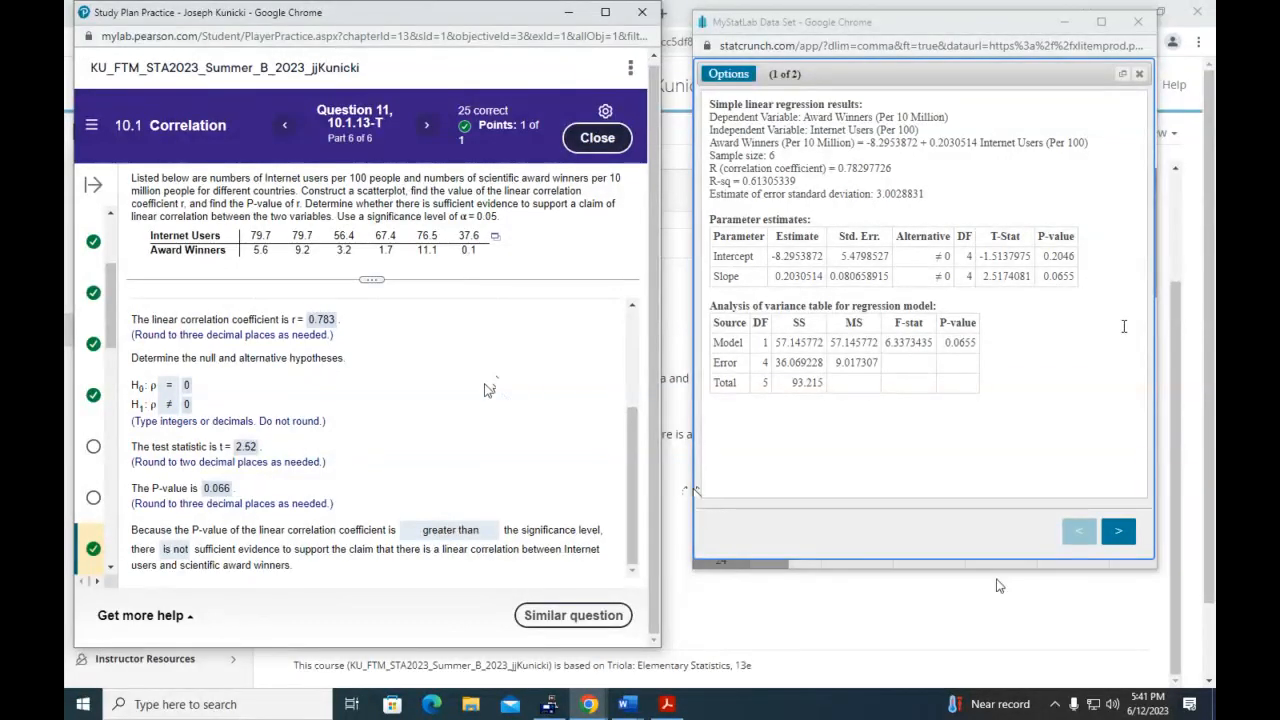
# Close the StatCrunch results window and advance through the practice questions to Question 16, 10.1.23, on seal widths and weights
pyautogui.click(1138, 22)
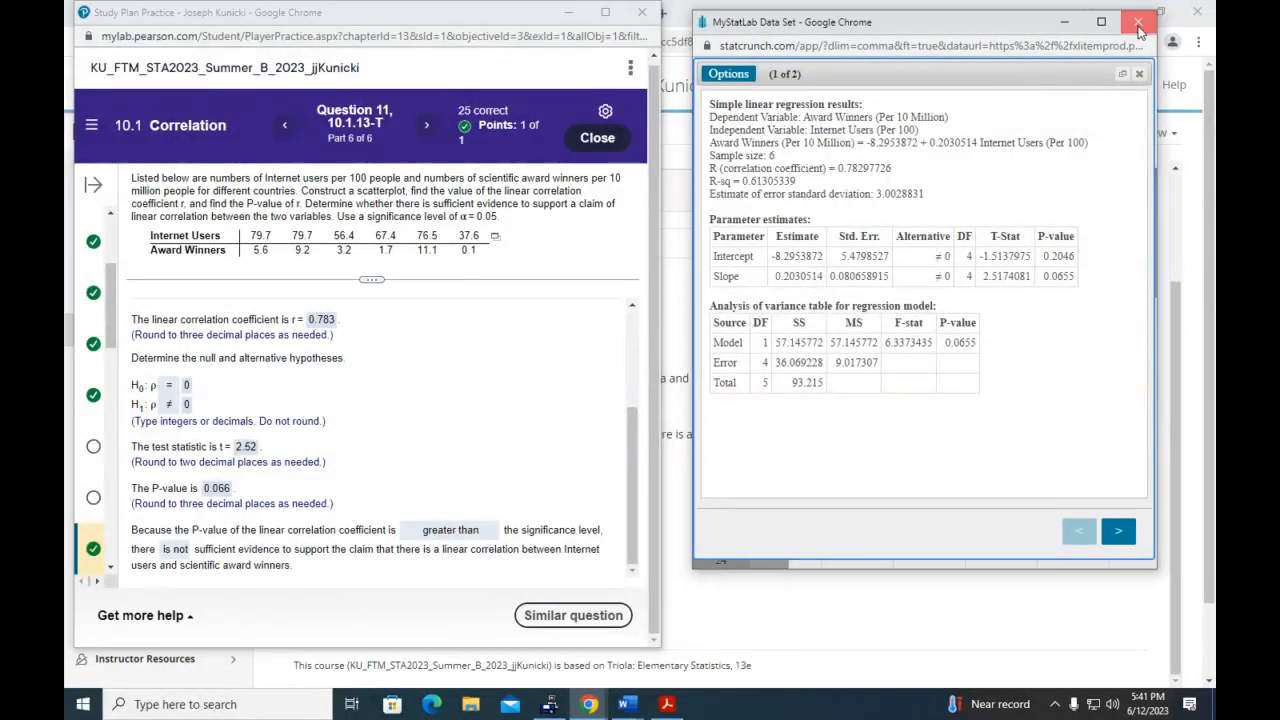
pyautogui.click(426, 125)
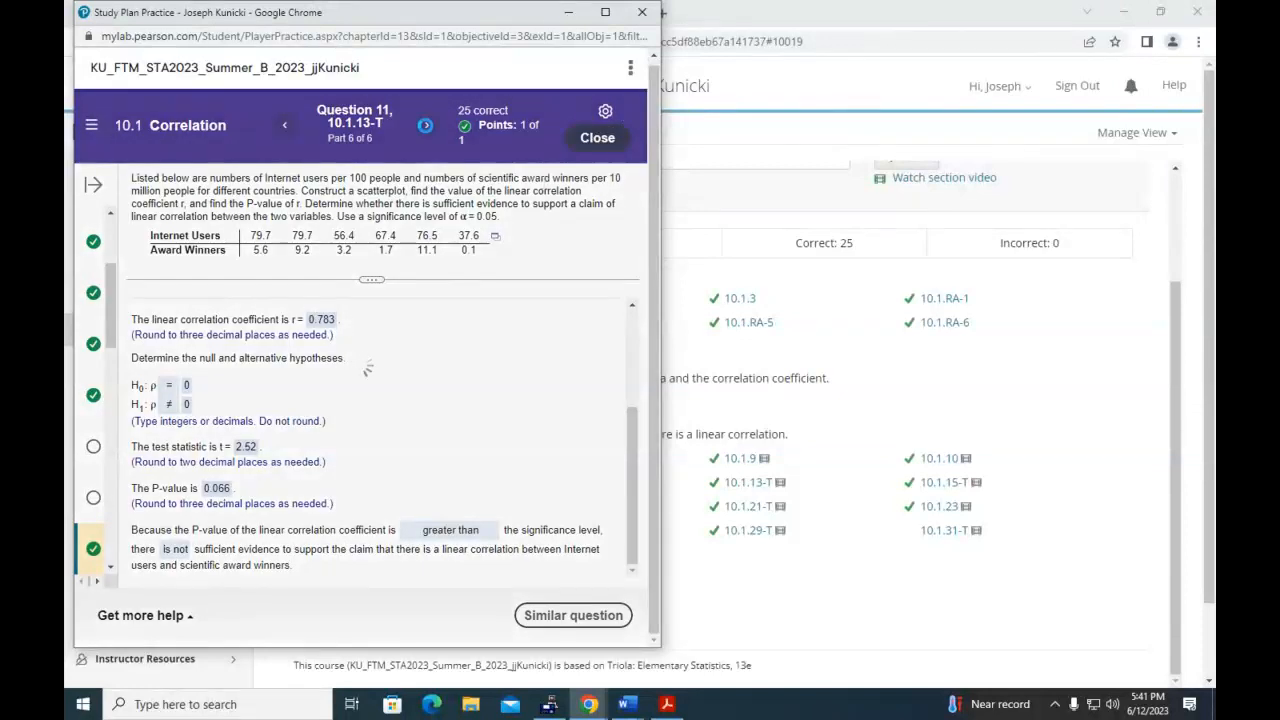
pyautogui.click(426, 132)
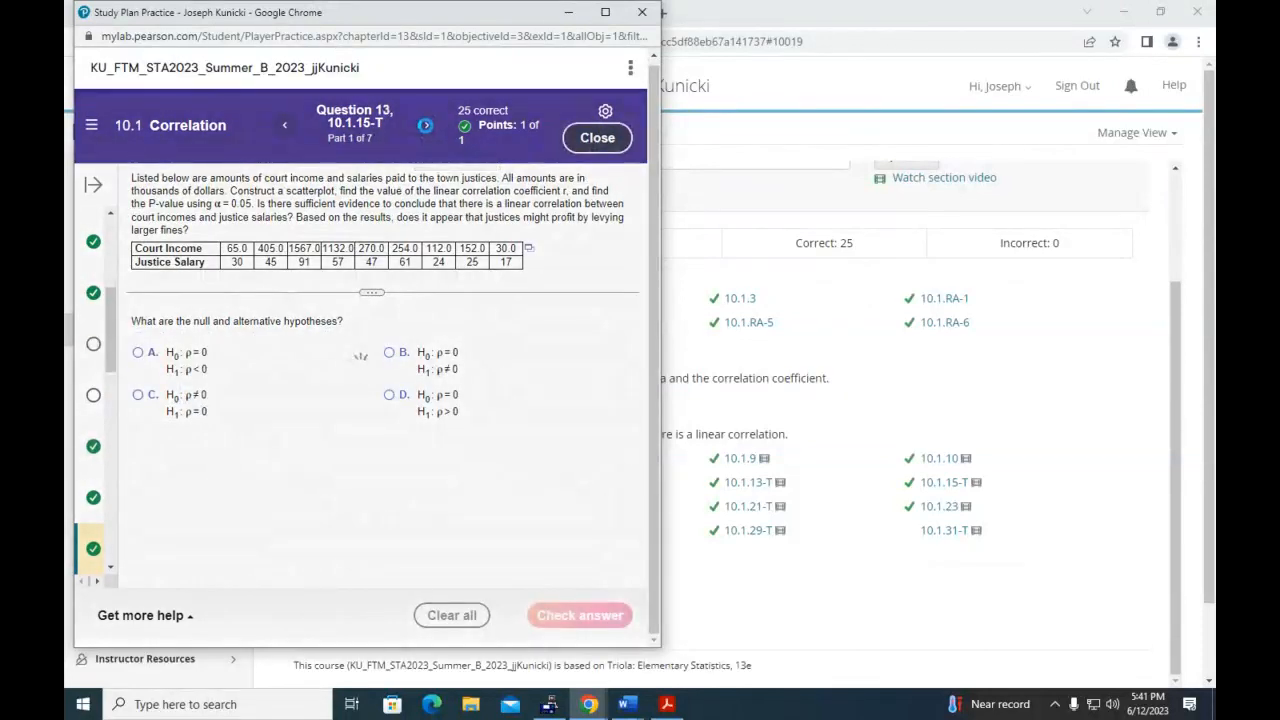
pyautogui.click(426, 125)
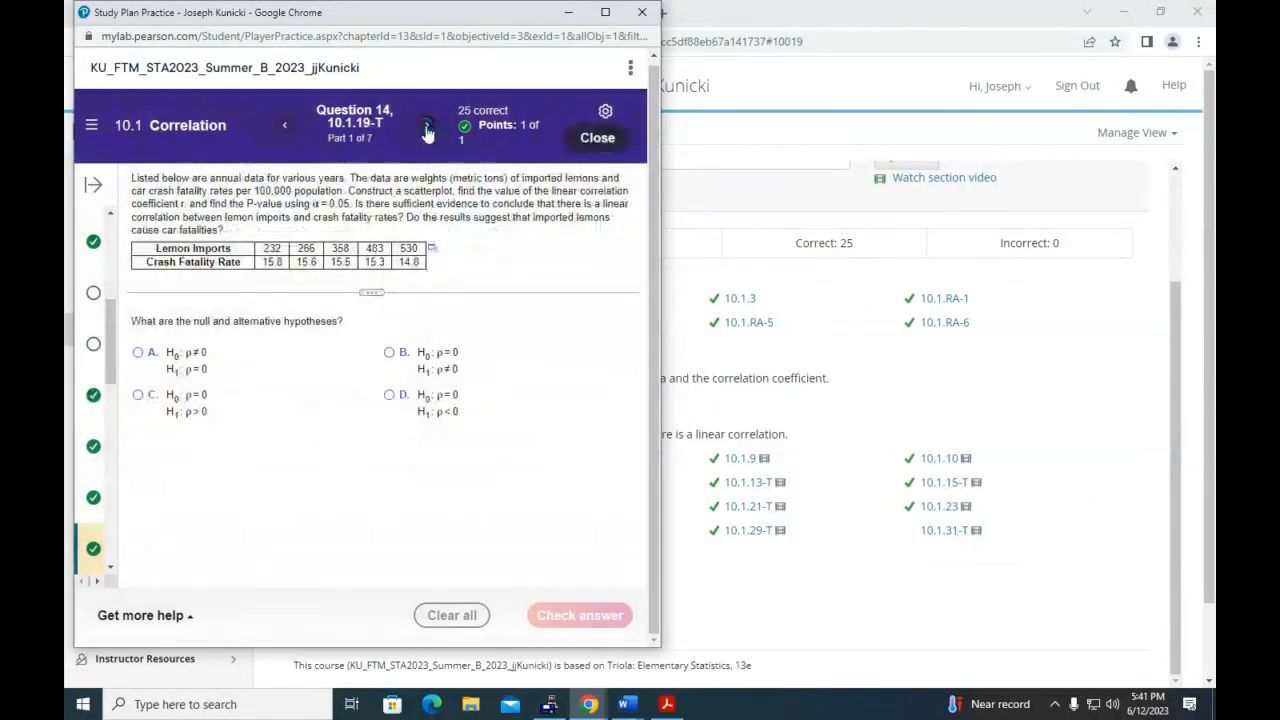
pyautogui.click(426, 125)
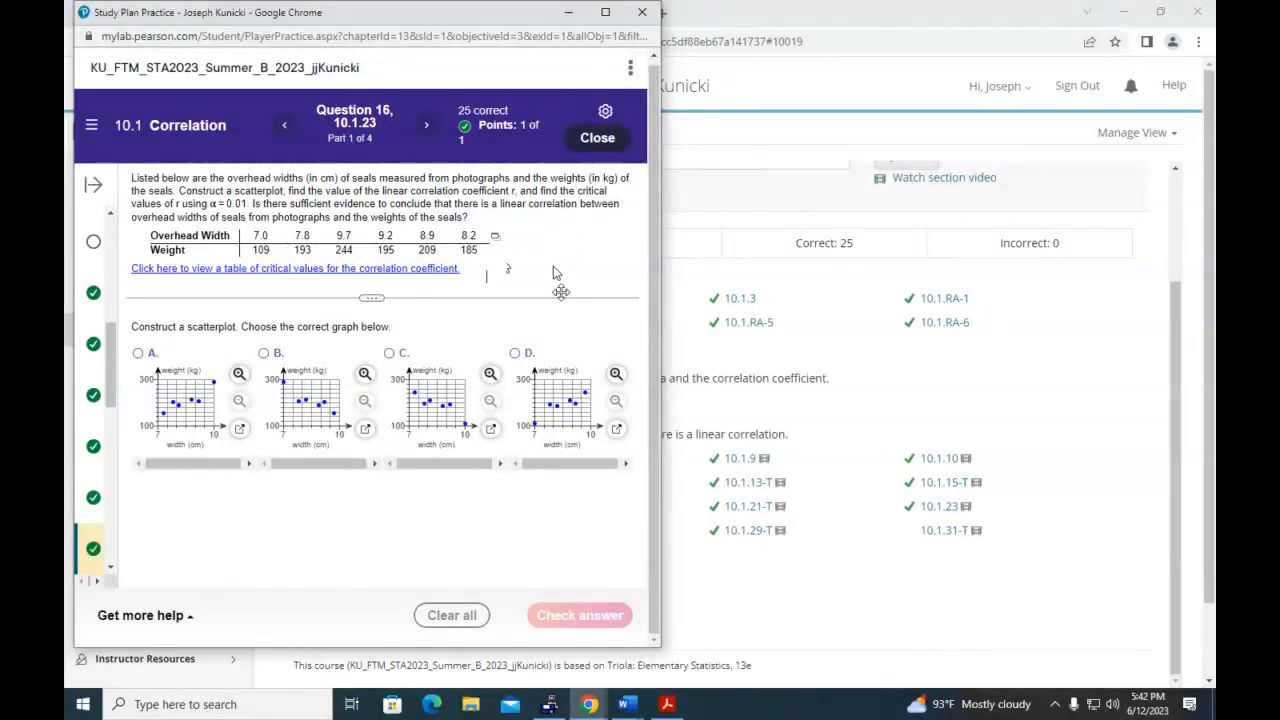
# Open the seal Overhead Width and Weight table in StatCrunch and place its window beside the question
pyautogui.moveTo(505, 22); pyautogui.dragTo(501, 26)
pyautogui.click(491, 245)
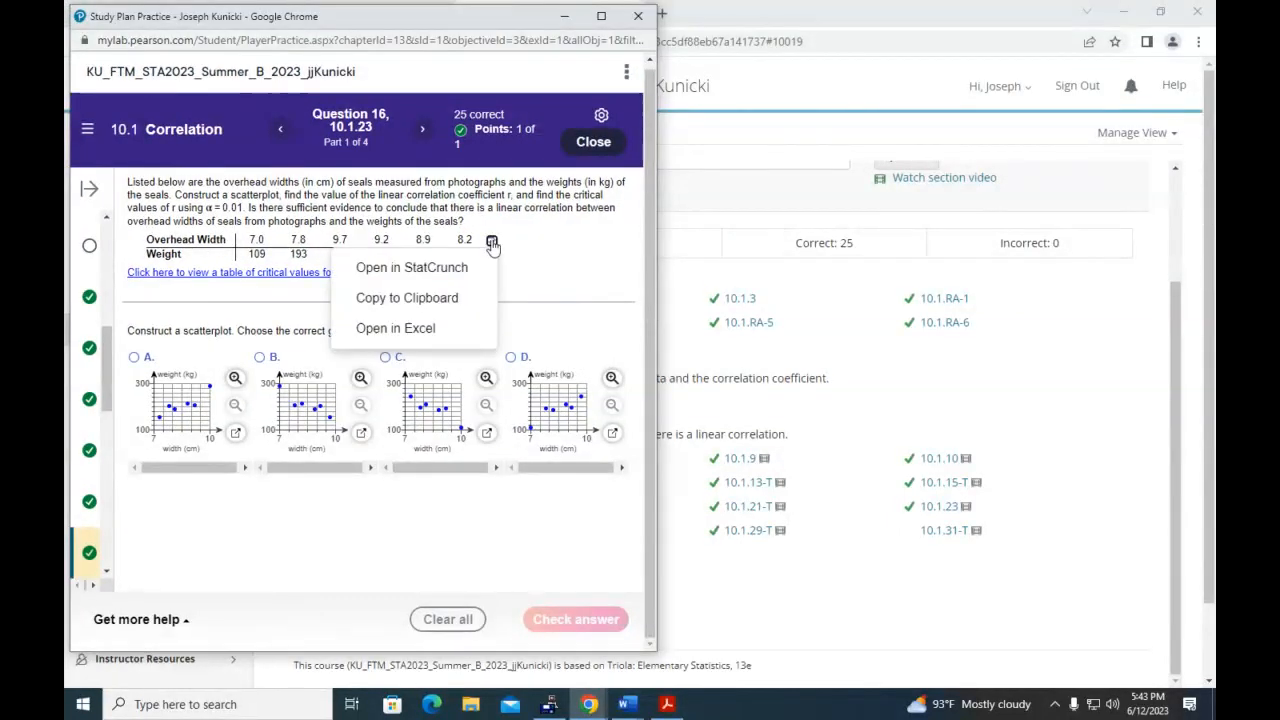
pyautogui.click(455, 265)
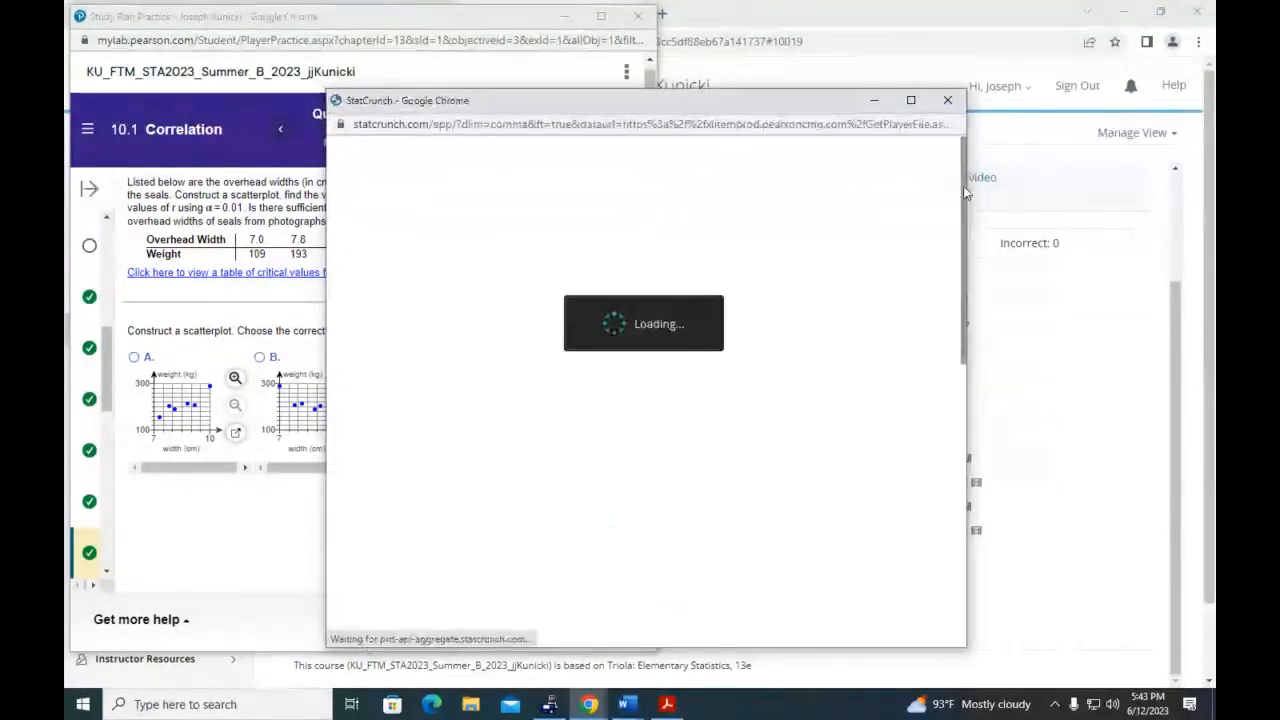
pyautogui.moveTo(623, 107); pyautogui.dragTo(974, 29)
# Run a simple linear regression with Overhead Width as X variable and Weight as Y variable, and enlarge the results
pyautogui.click(948, 153)
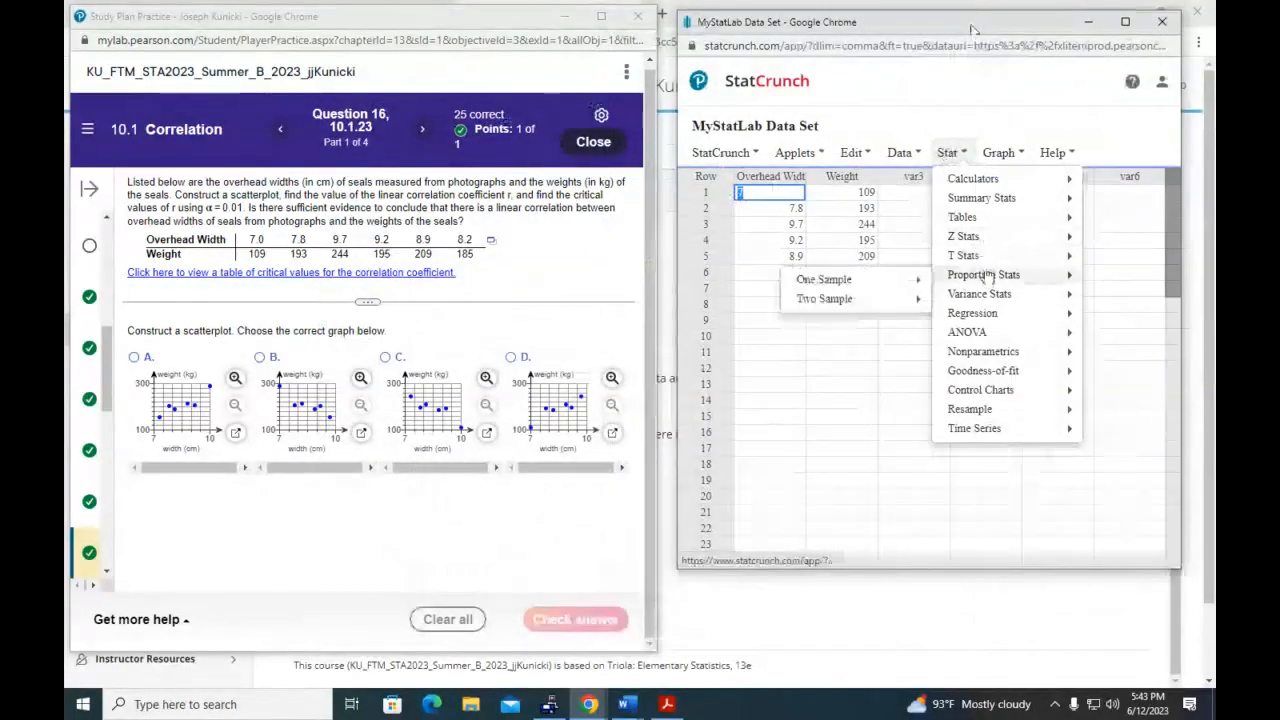
pyautogui.moveTo(983, 313)
pyautogui.click(876, 320)
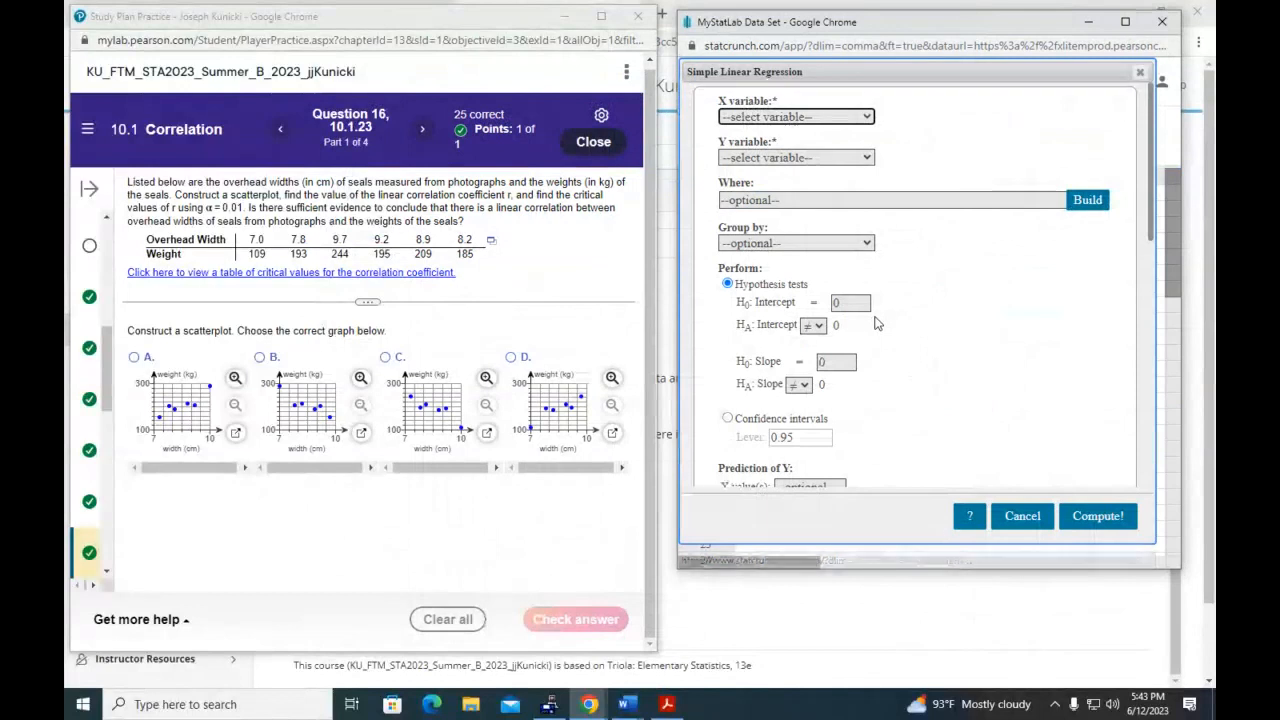
pyautogui.click(870, 117)
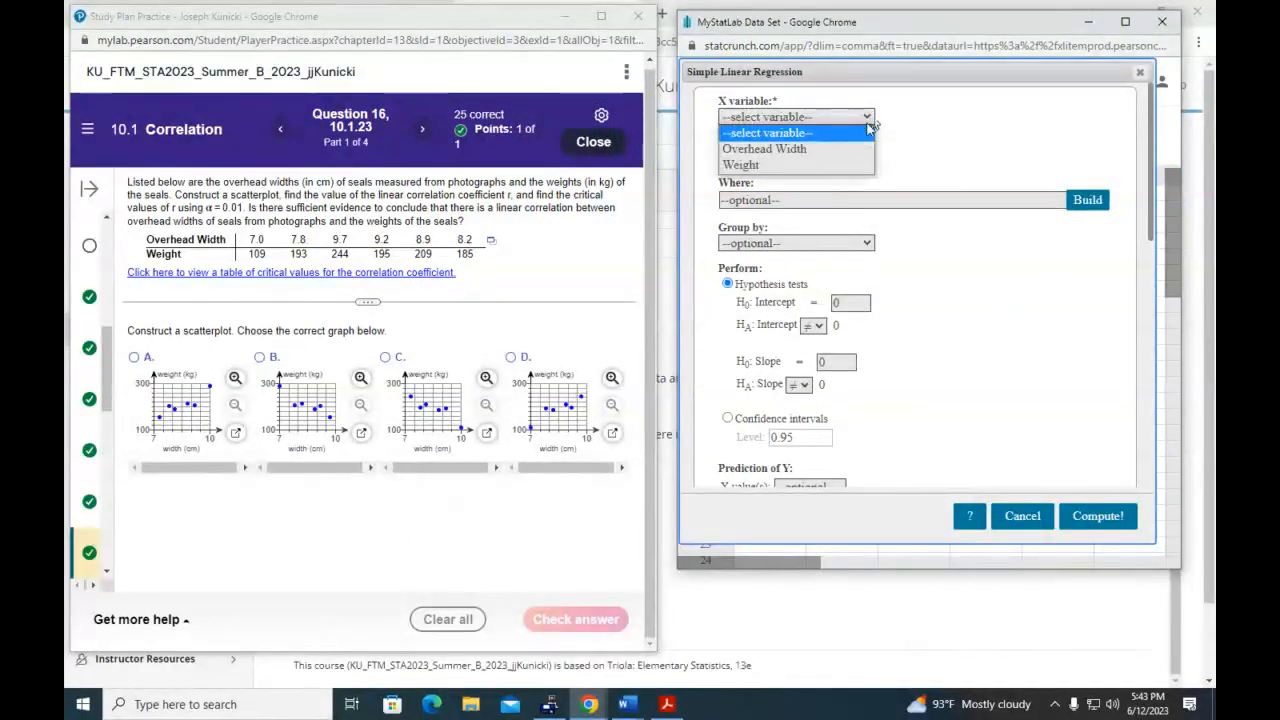
pyautogui.click(862, 148)
pyautogui.click(866, 158)
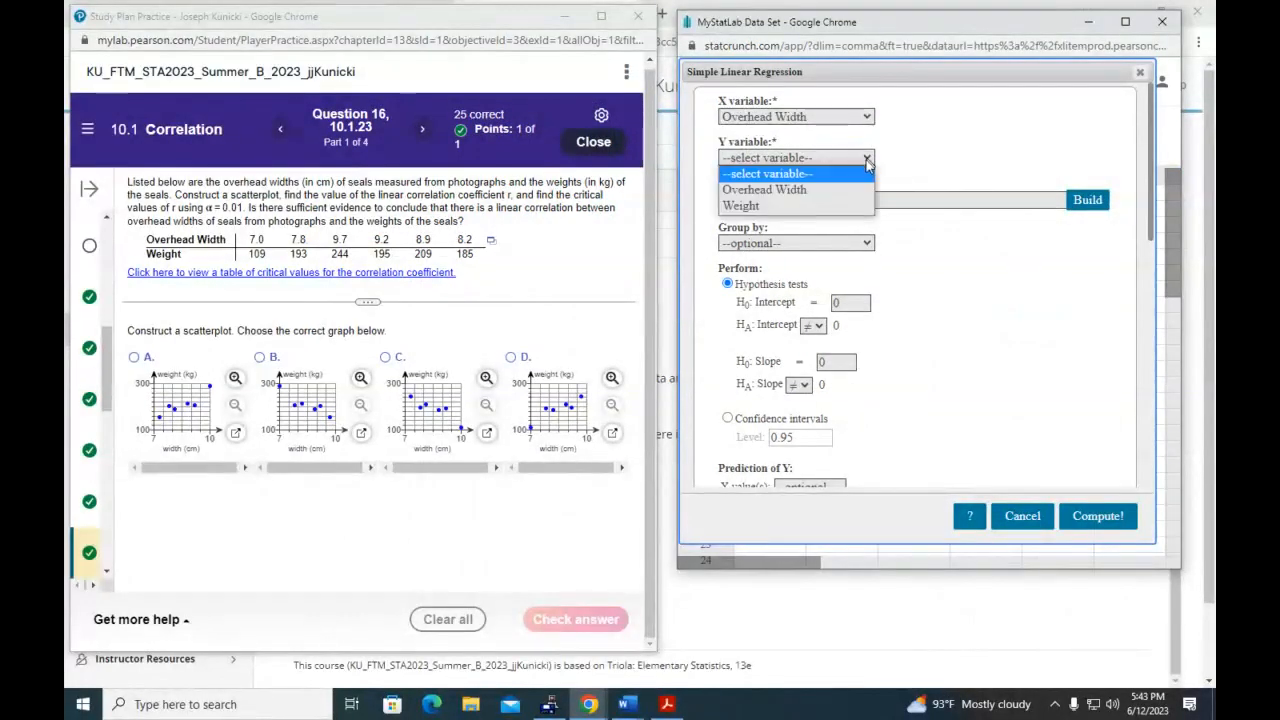
pyautogui.click(845, 205)
pyautogui.click(1100, 520)
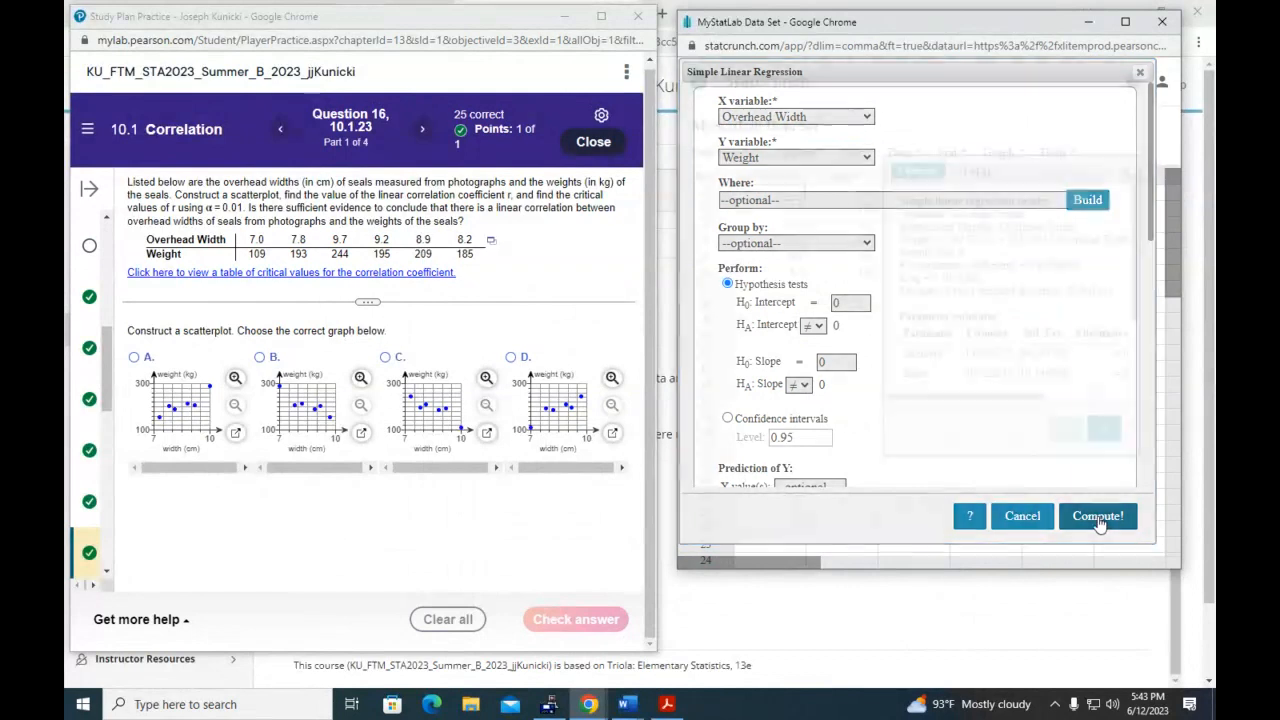
pyautogui.click(1107, 172)
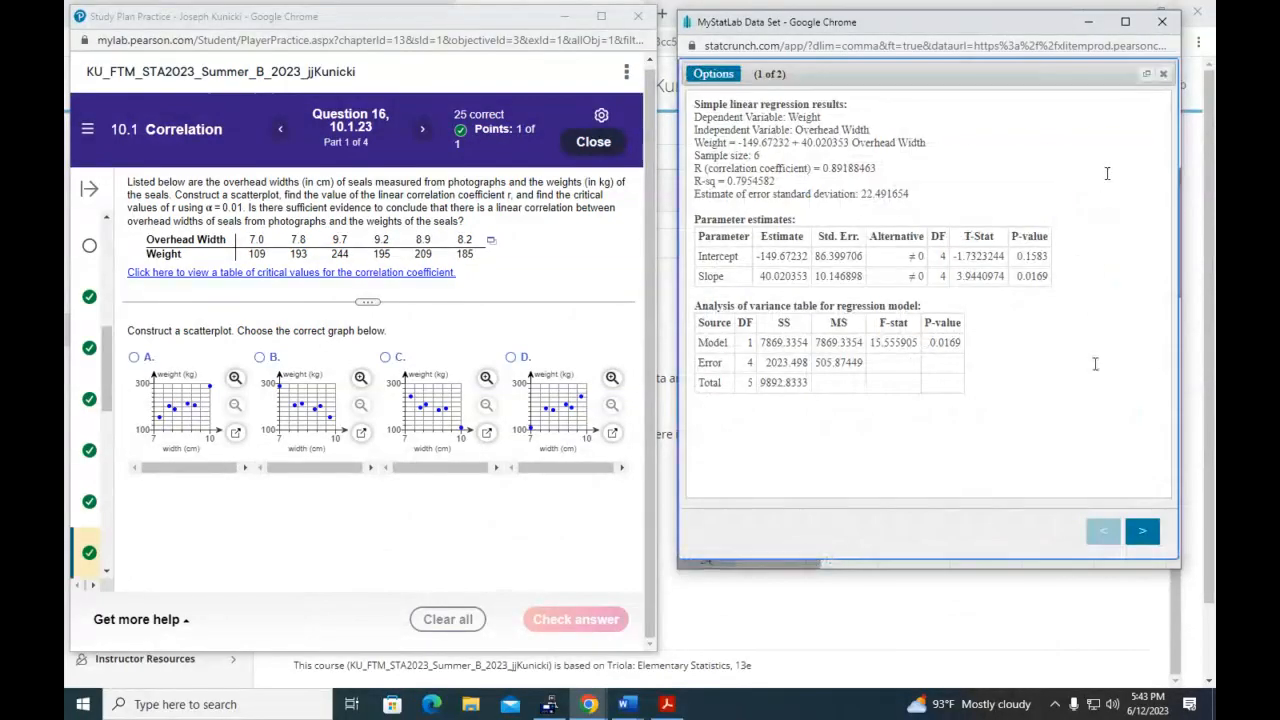
# Compare the StatCrunch fitted line plot with the choices, answer the scatterplot part with graph D, check it, and dismiss the feedback
pyautogui.click(1143, 534)
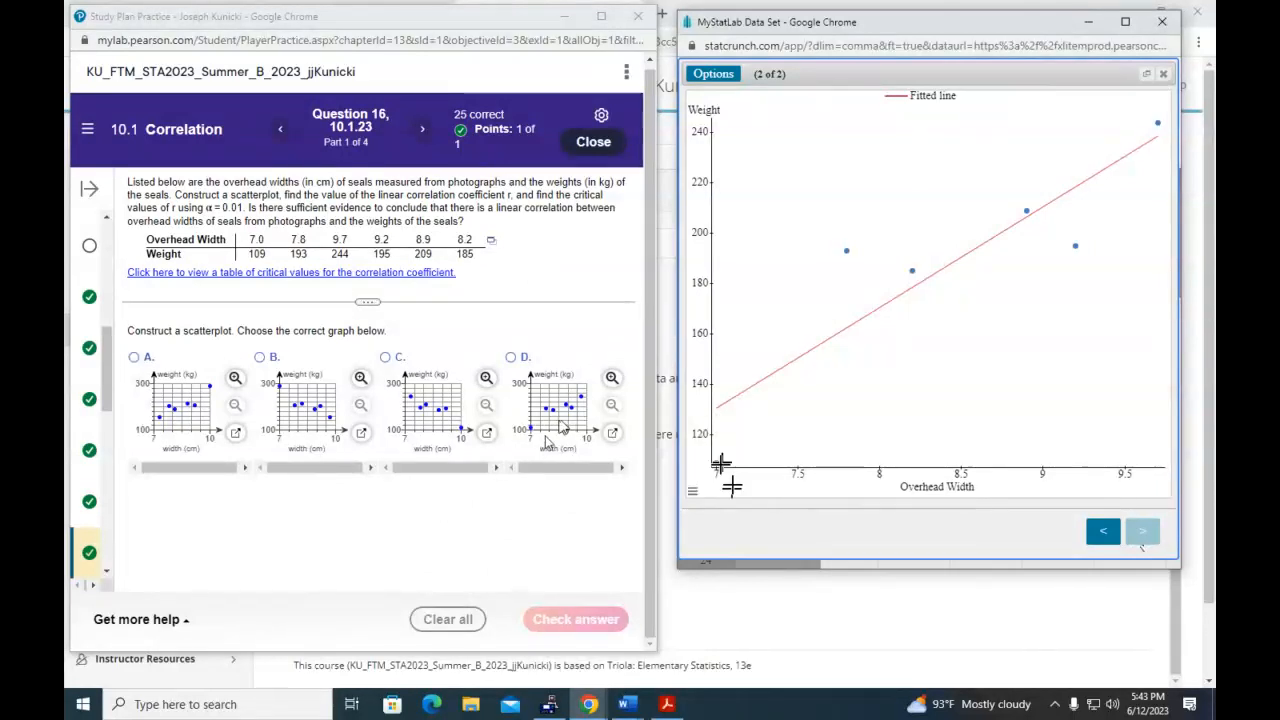
pyautogui.click(516, 368)
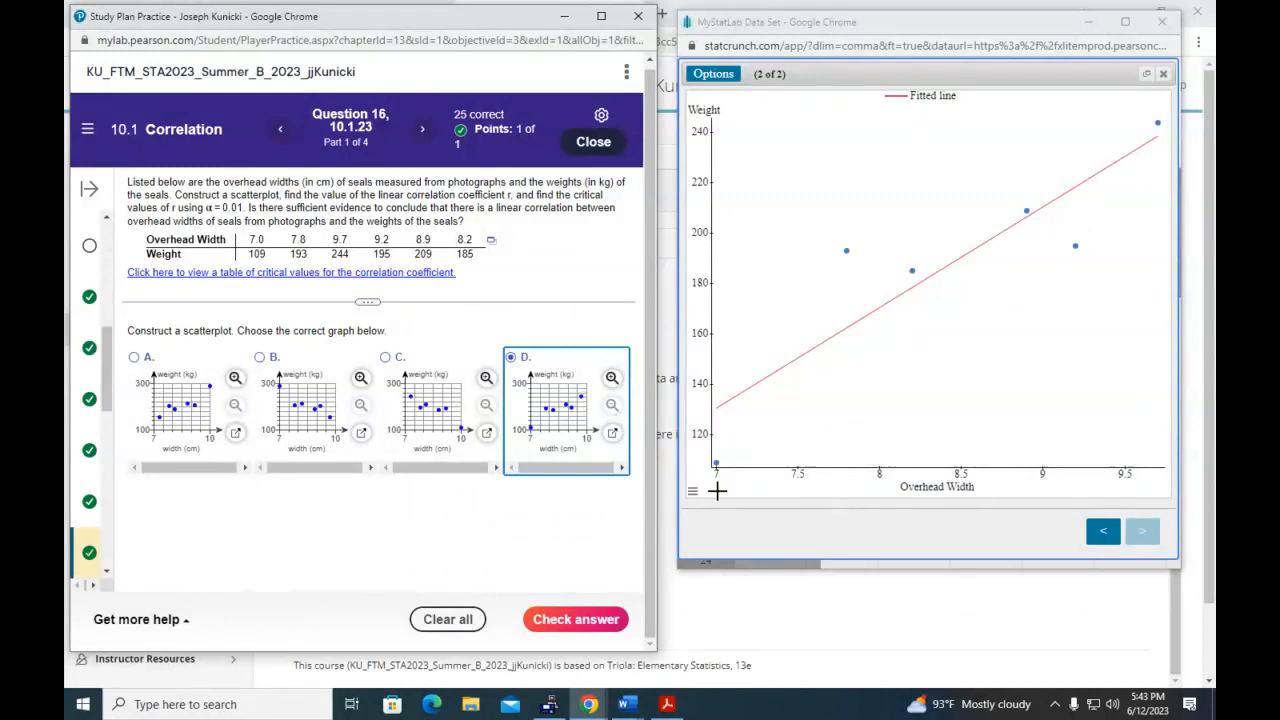
pyautogui.click(597, 613)
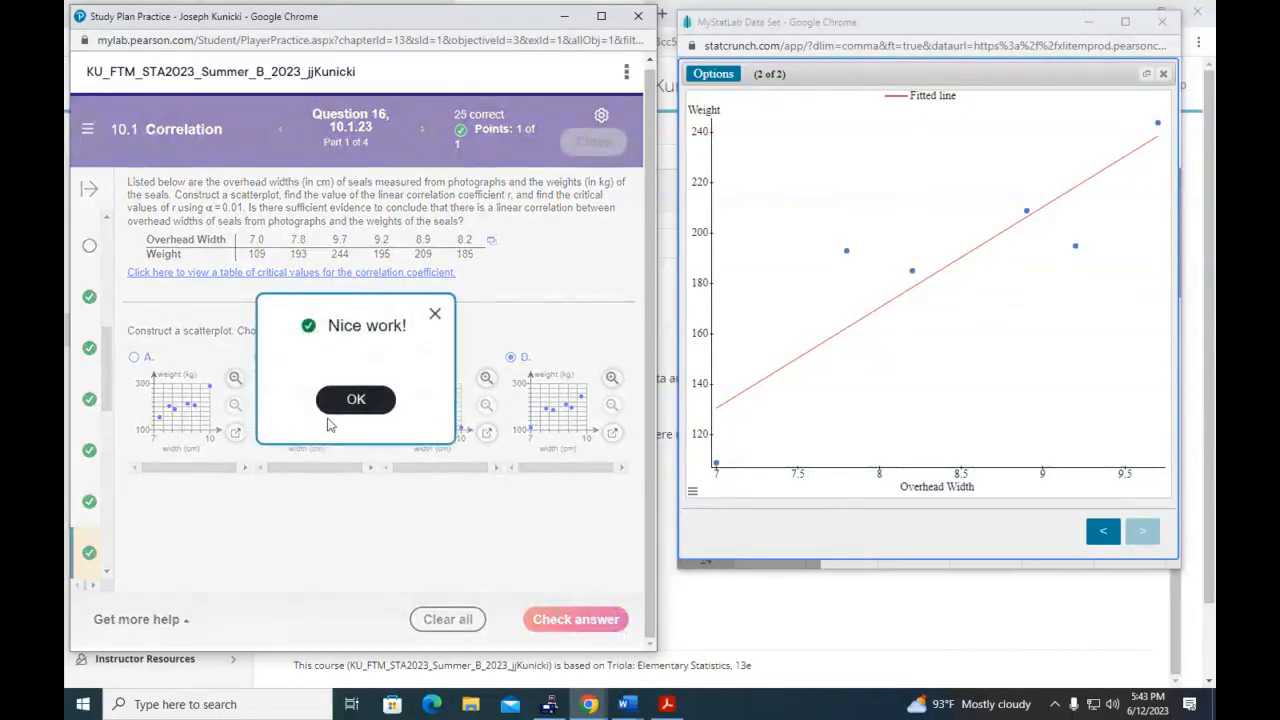
pyautogui.click(352, 400)
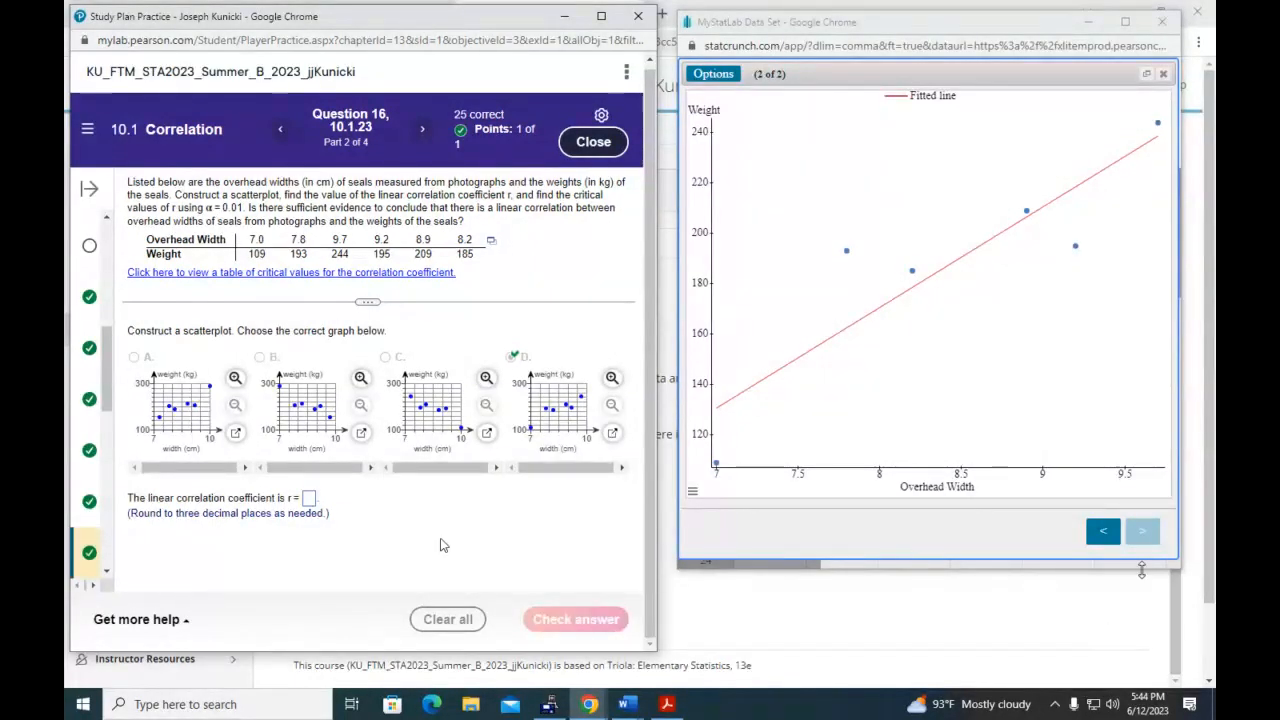
# Return to the numeric regression results, enter 0.892 as the linear correlation coefficient r, check it, and dismiss the feedback
pyautogui.click(1101, 536)
pyautogui.click(1101, 536)
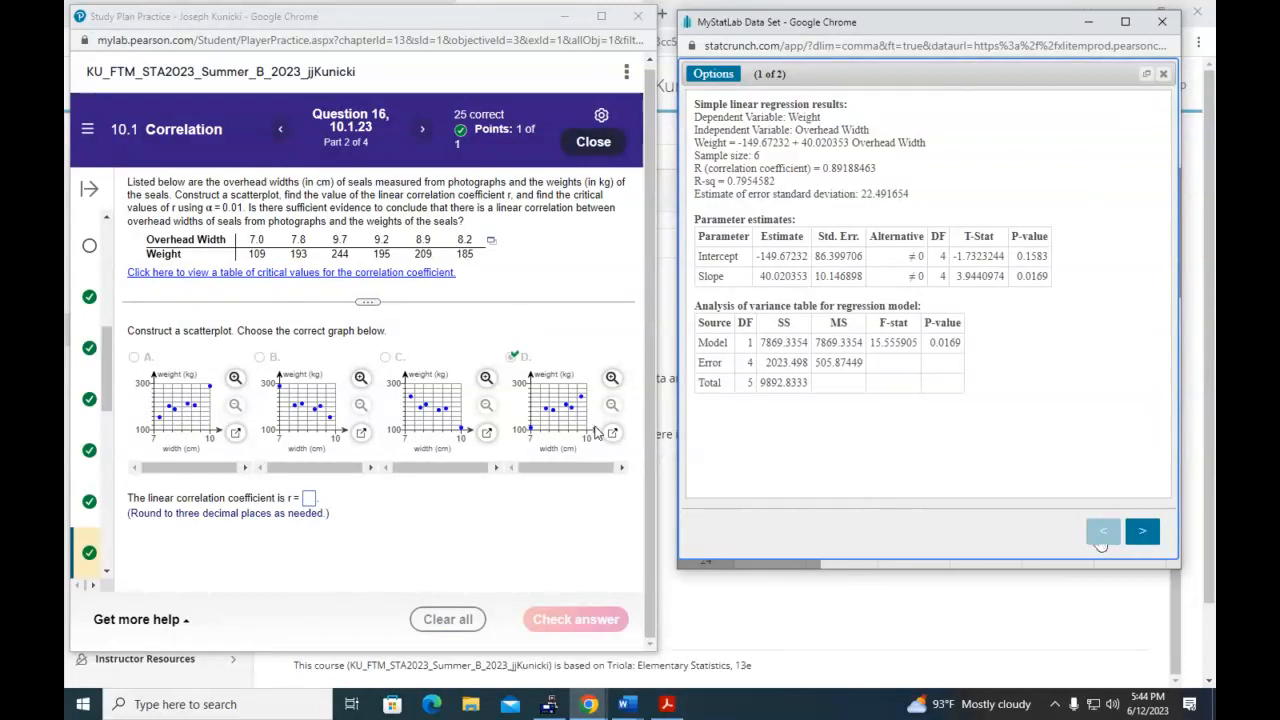
pyautogui.click(308, 502)
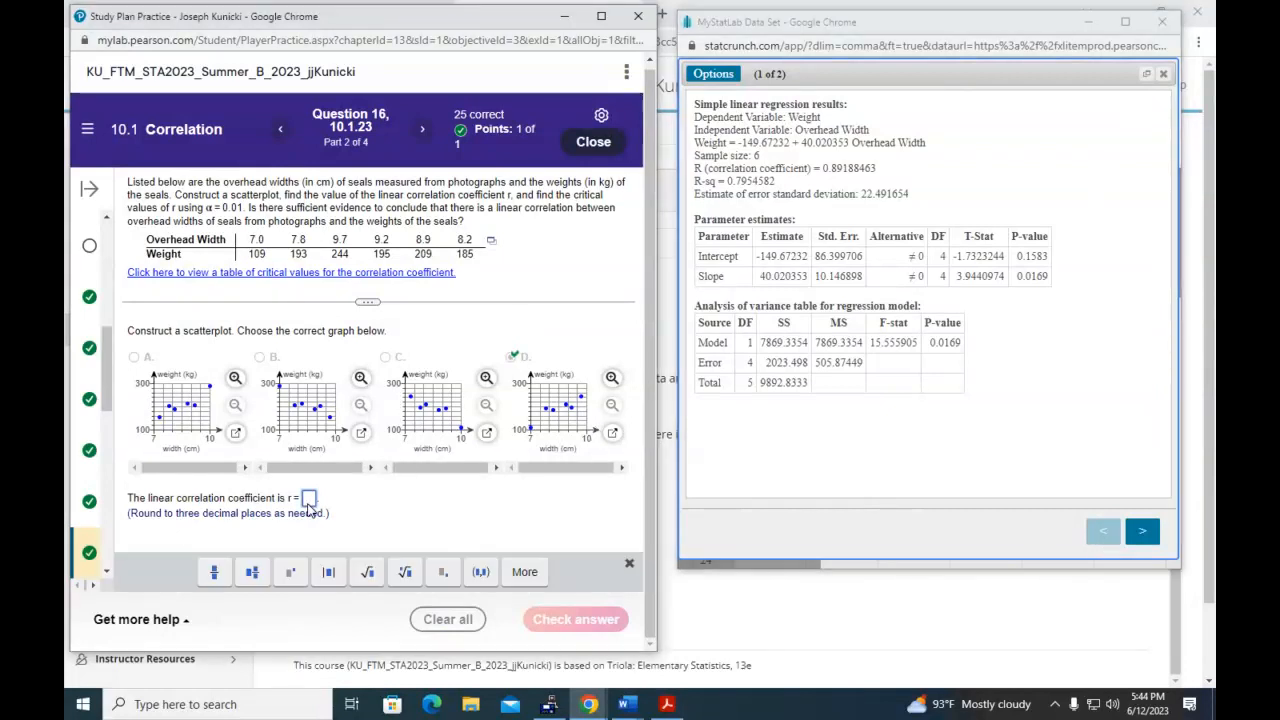
pyautogui.write('0.892')
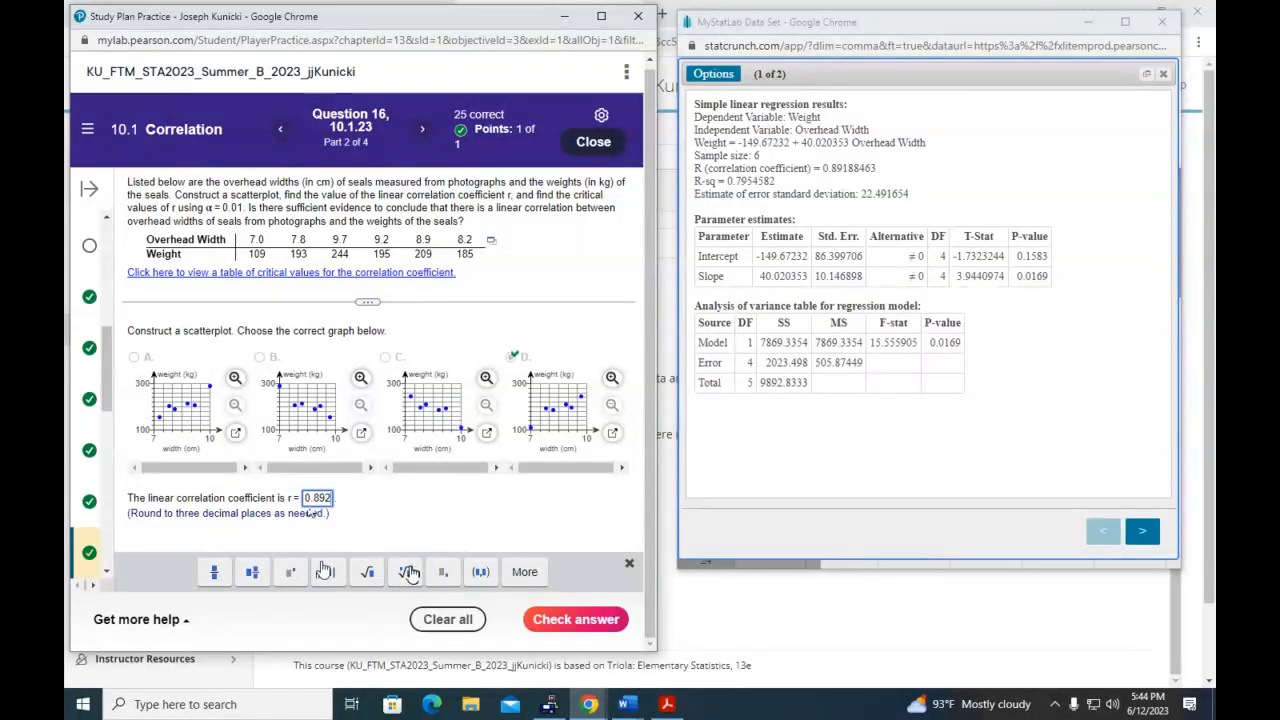
pyautogui.click(596, 622)
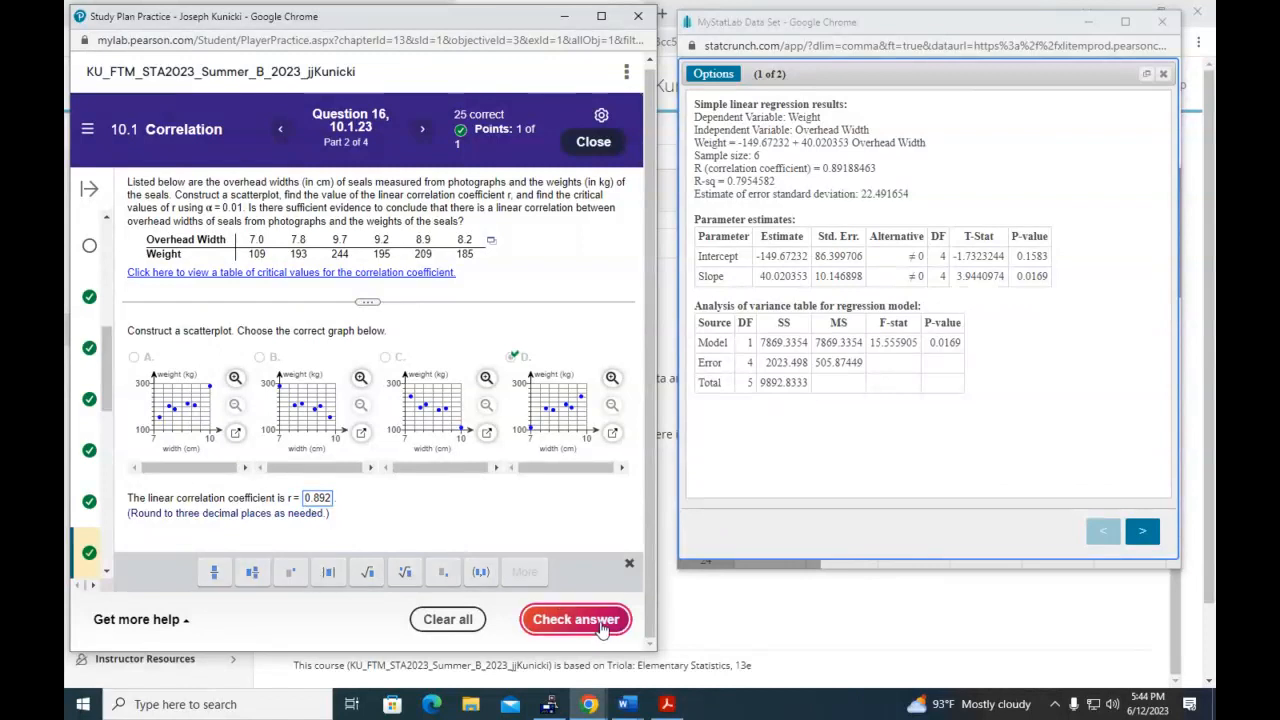
pyautogui.click(323, 410)
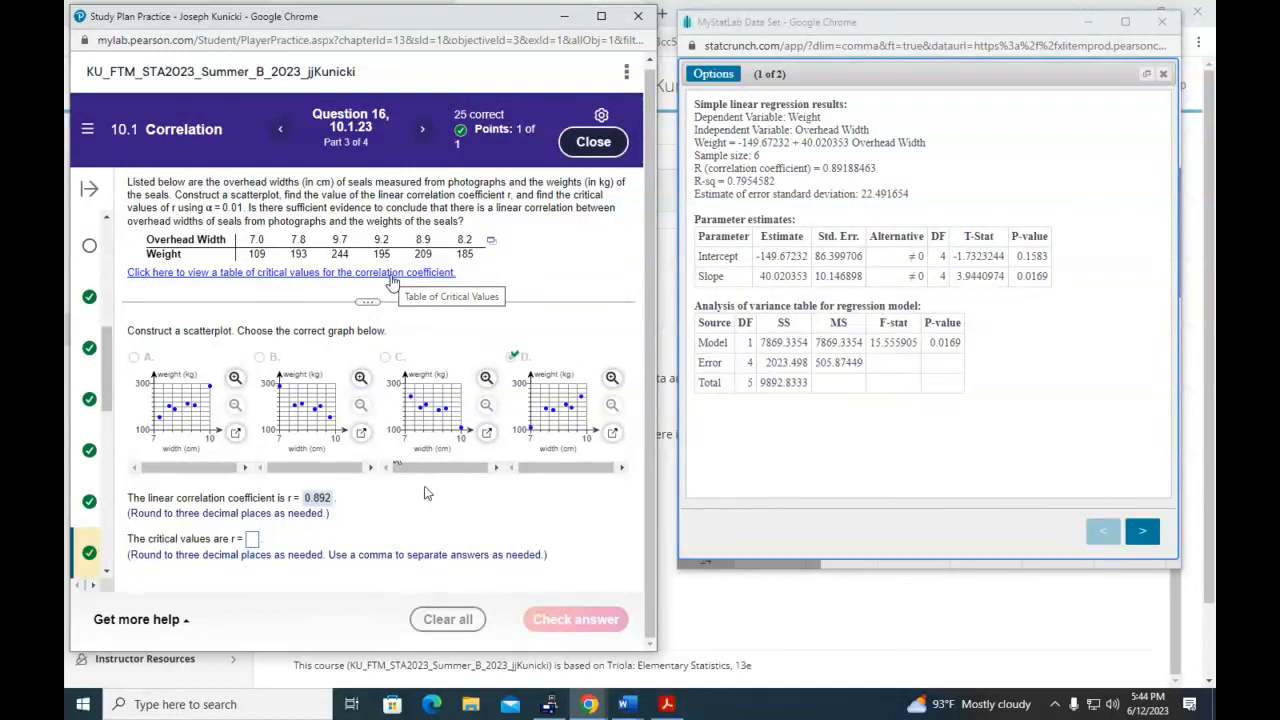
# Enter ±0.917 as the critical values of r, check the answer, and dismiss the feedback
pyautogui.click(252, 540)
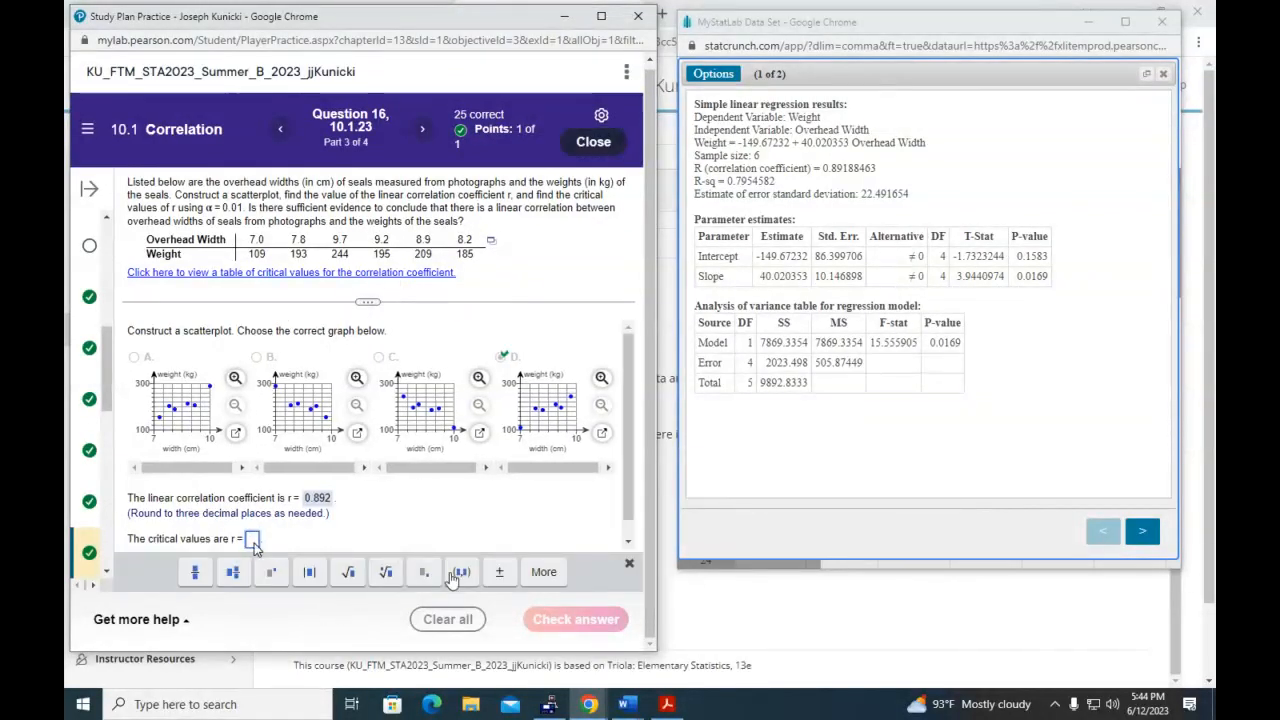
pyautogui.click(498, 572)
pyautogui.write('0.917')
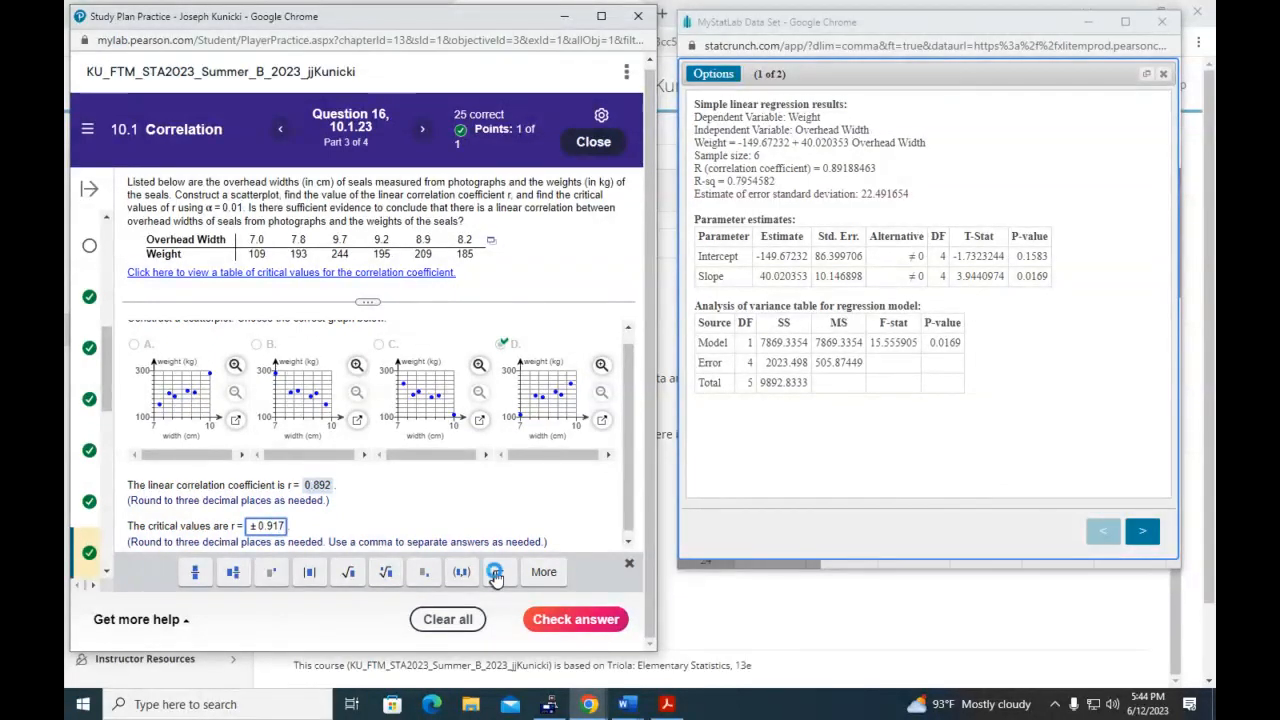
pyautogui.press('Return')
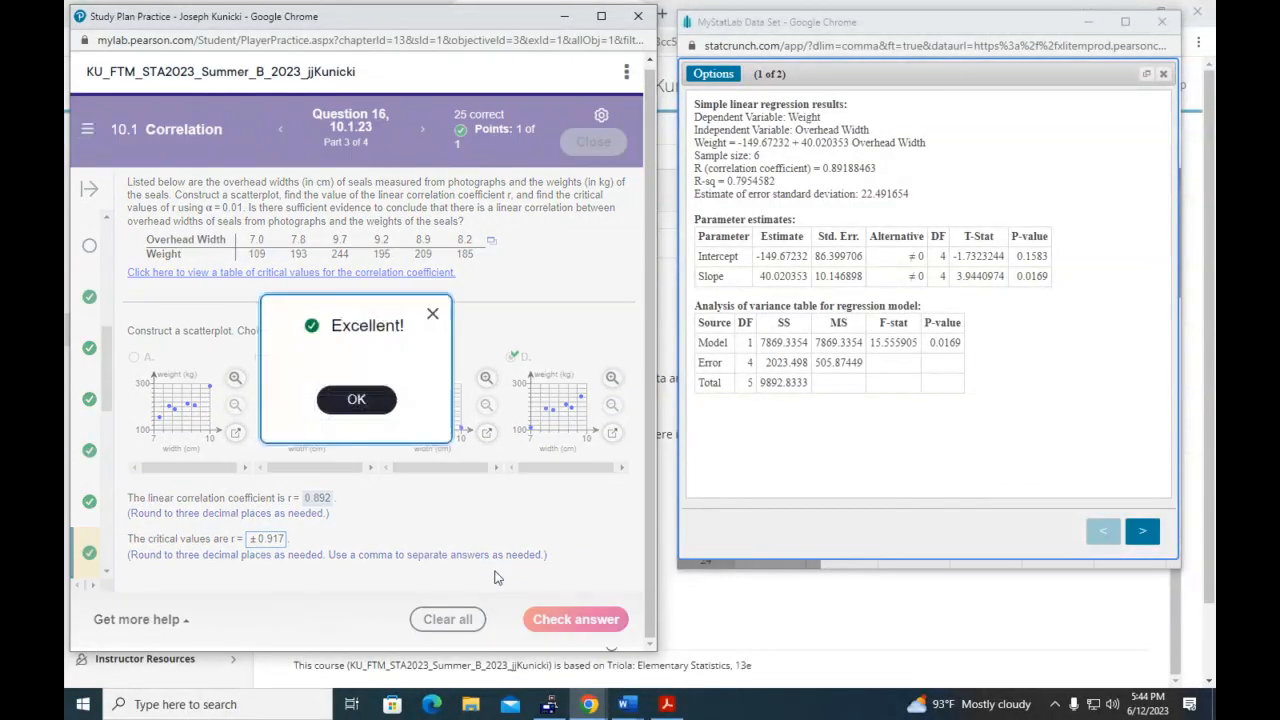
pyautogui.click(360, 402)
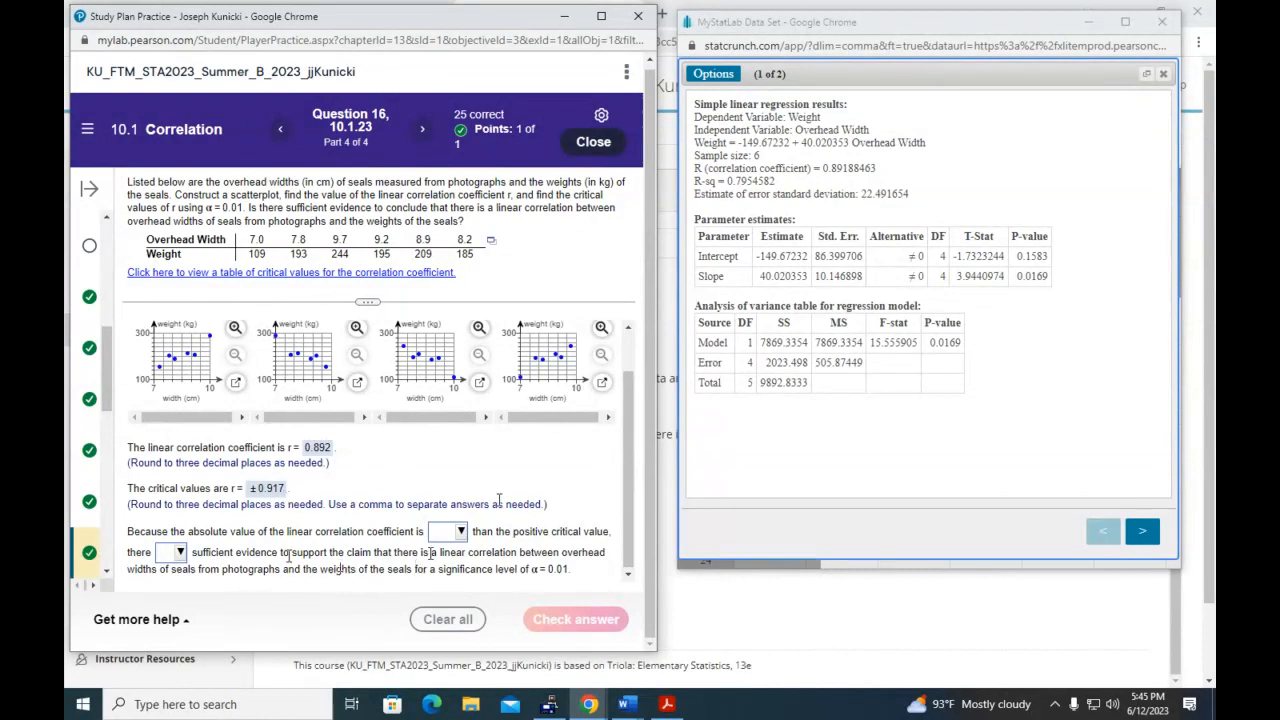
# Complete the conclusion with "less" than the positive critical value and "is not" sufficient evidence, check it, and dismiss the feedback
pyautogui.click(460, 533)
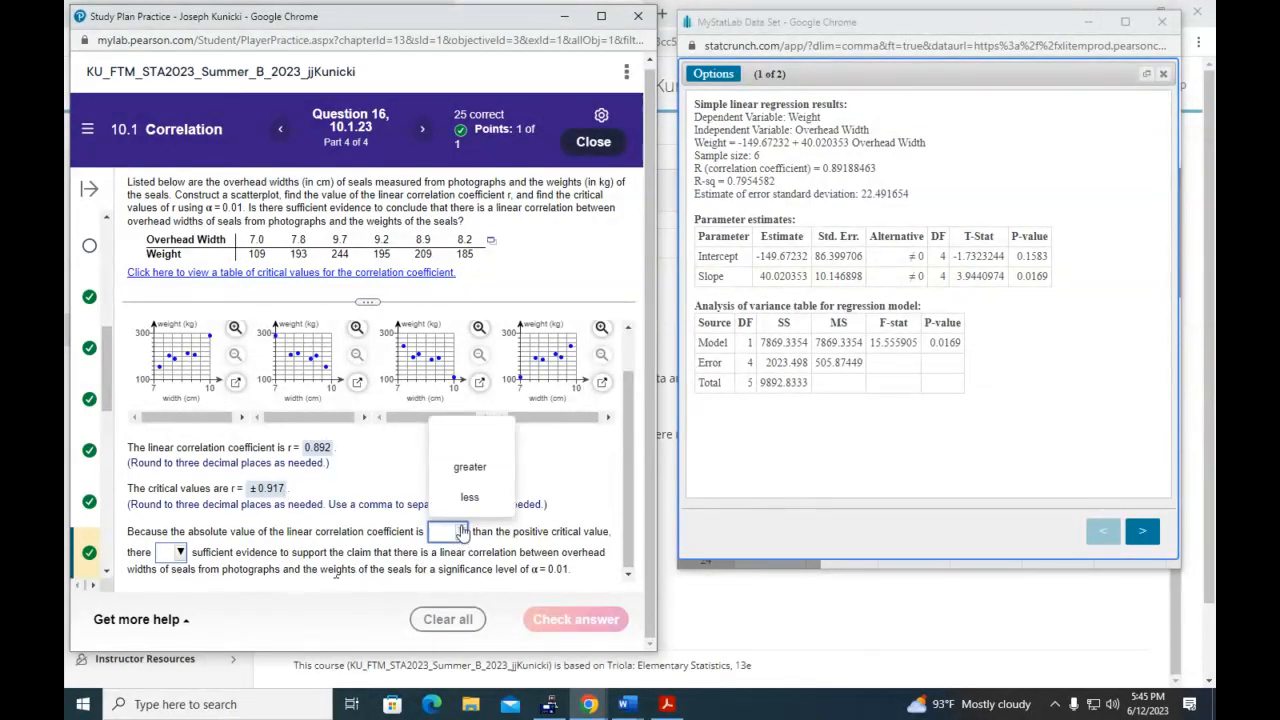
pyautogui.click(470, 498)
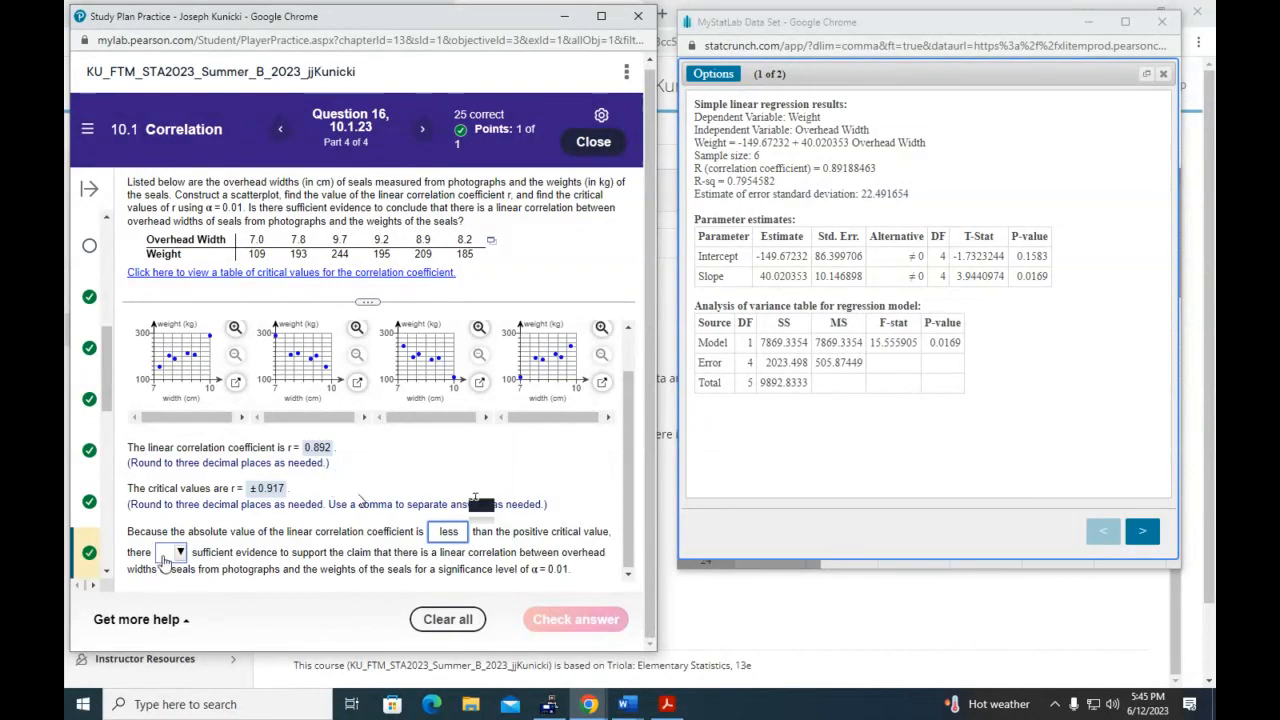
pyautogui.click(170, 553)
pyautogui.click(195, 525)
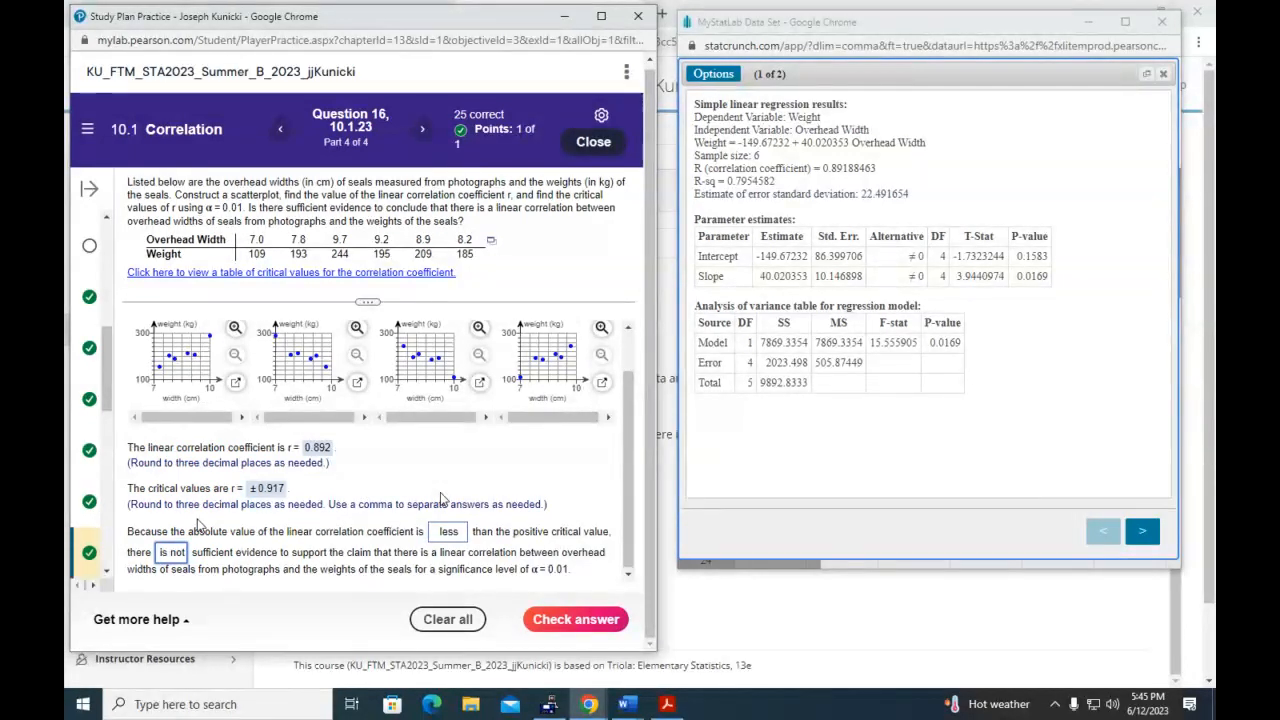
pyautogui.click(565, 619)
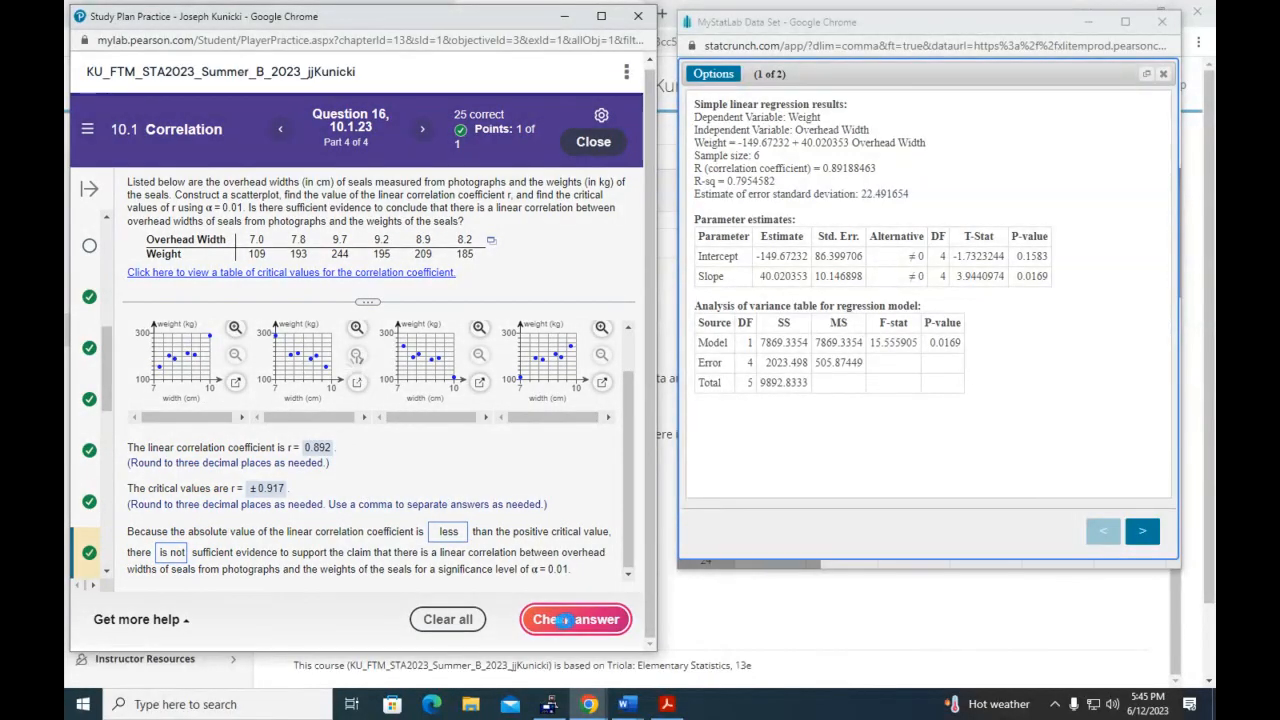
pyautogui.click(430, 318)
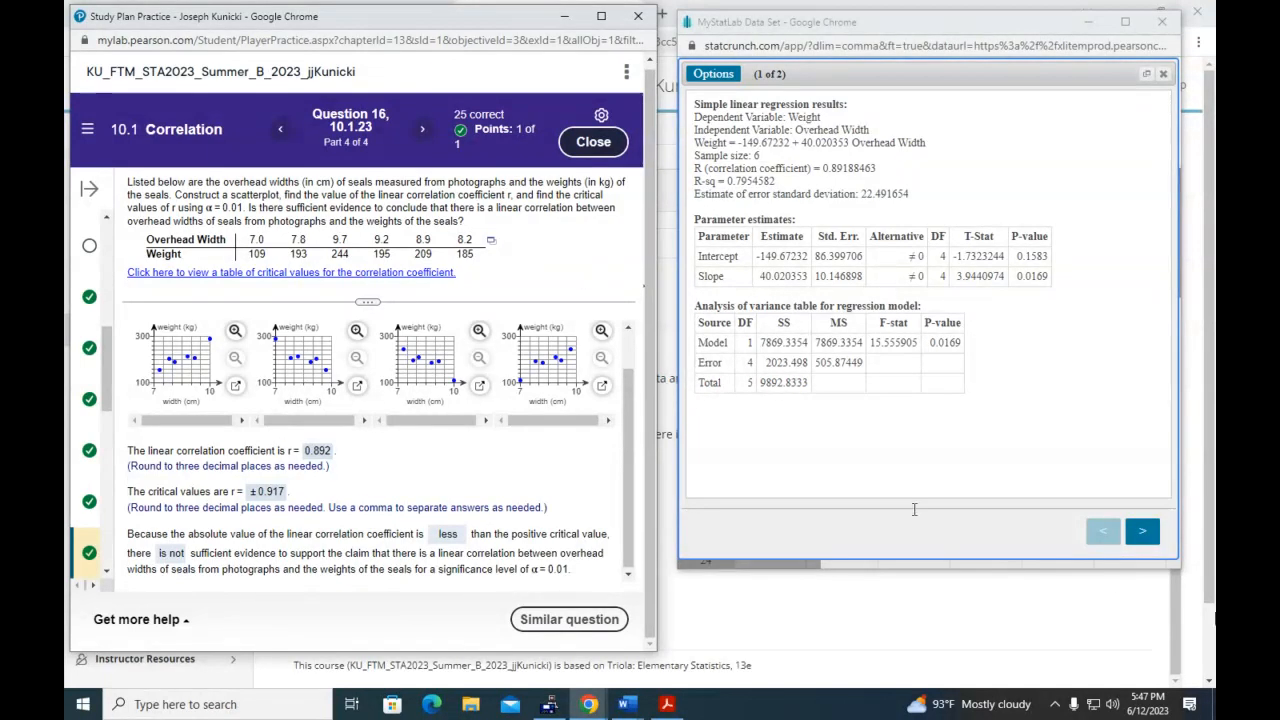
# Review the seal data's fitted line plot once more, and close both the StatCrunch window and the 10.1 practice player
pyautogui.click(1150, 536)
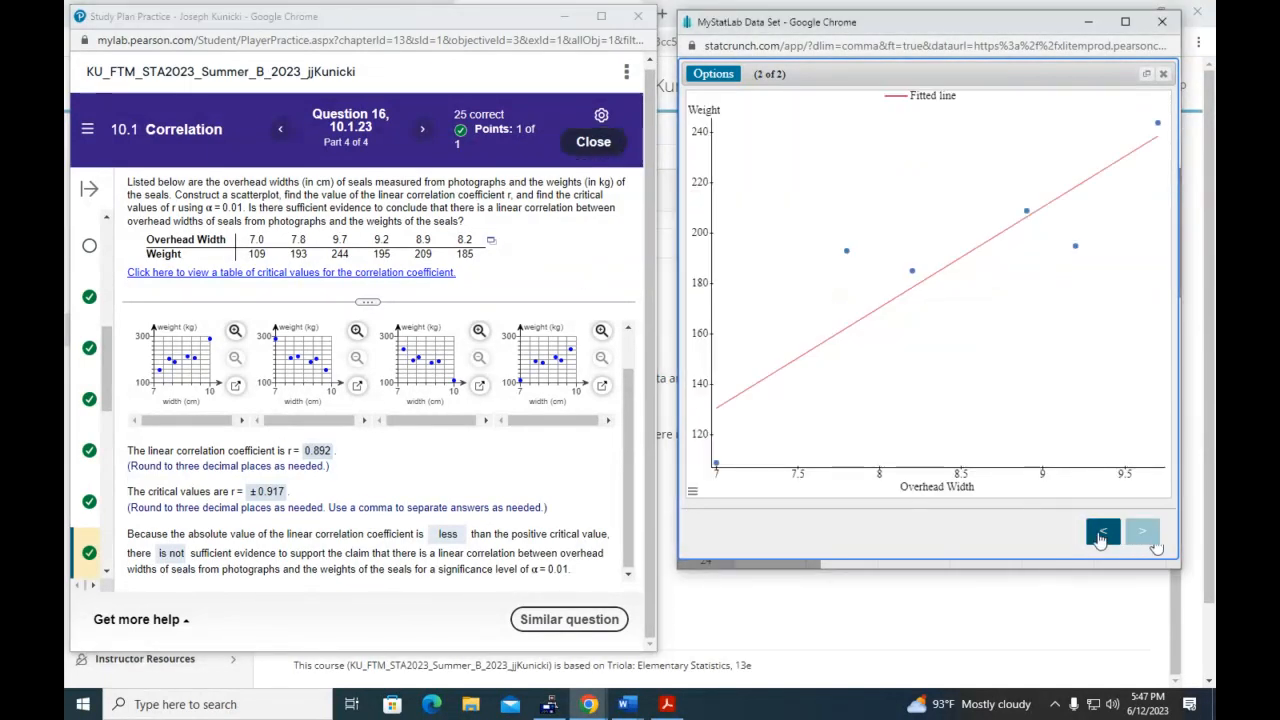
pyautogui.click(1103, 531)
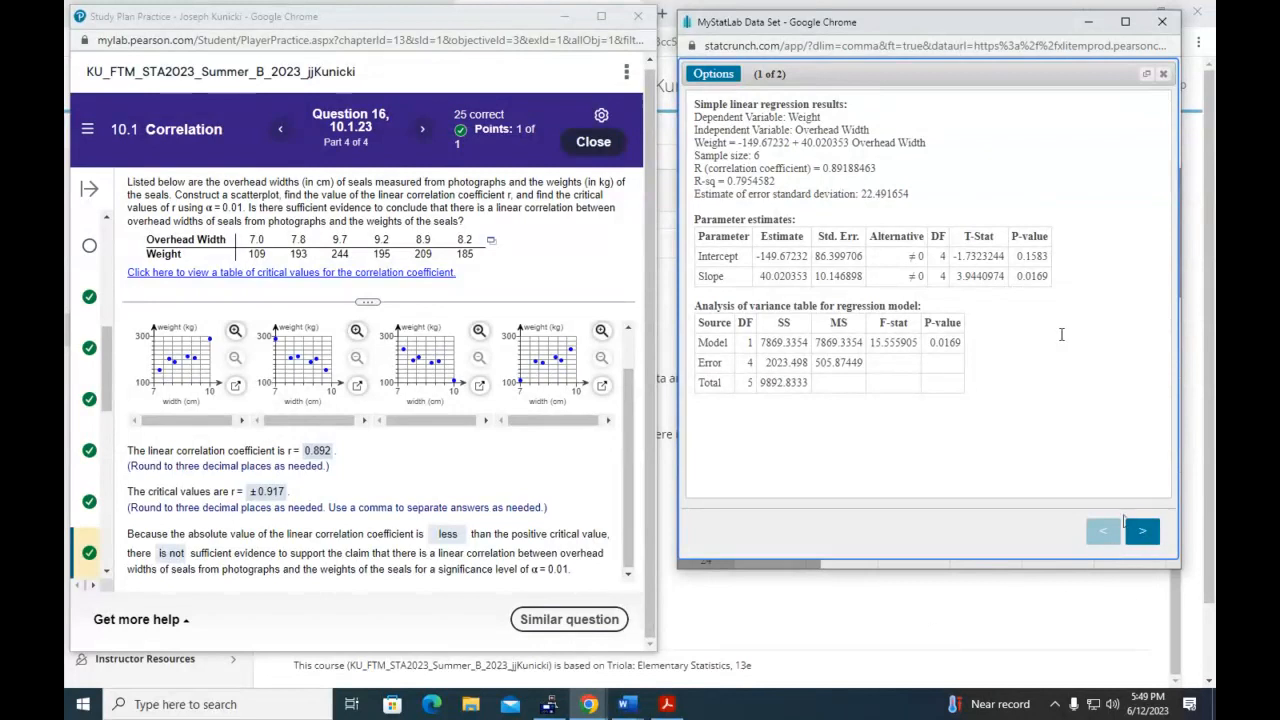
pyautogui.click(1162, 21)
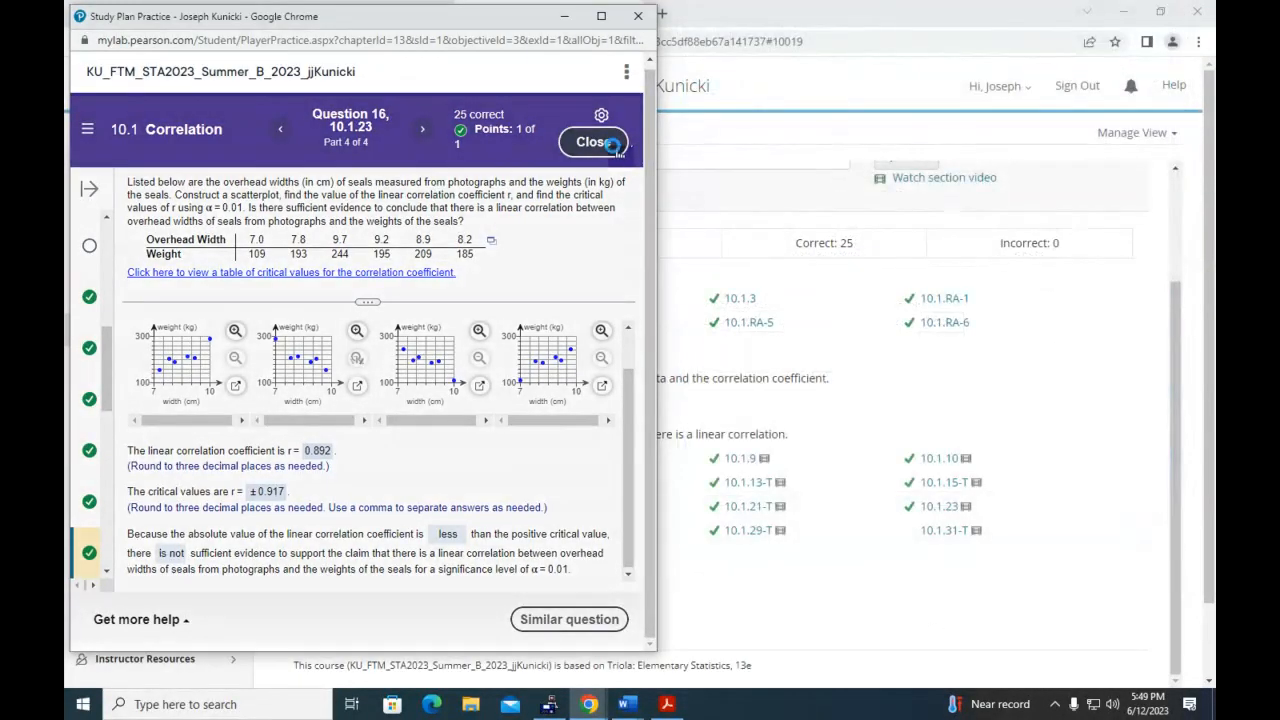
pyautogui.click(593, 141)
# Open question 10.2.1 from study plan section 10.2 Regression, reposition its window, and collapse the question list
pyautogui.scroll(-5, 624, 300)
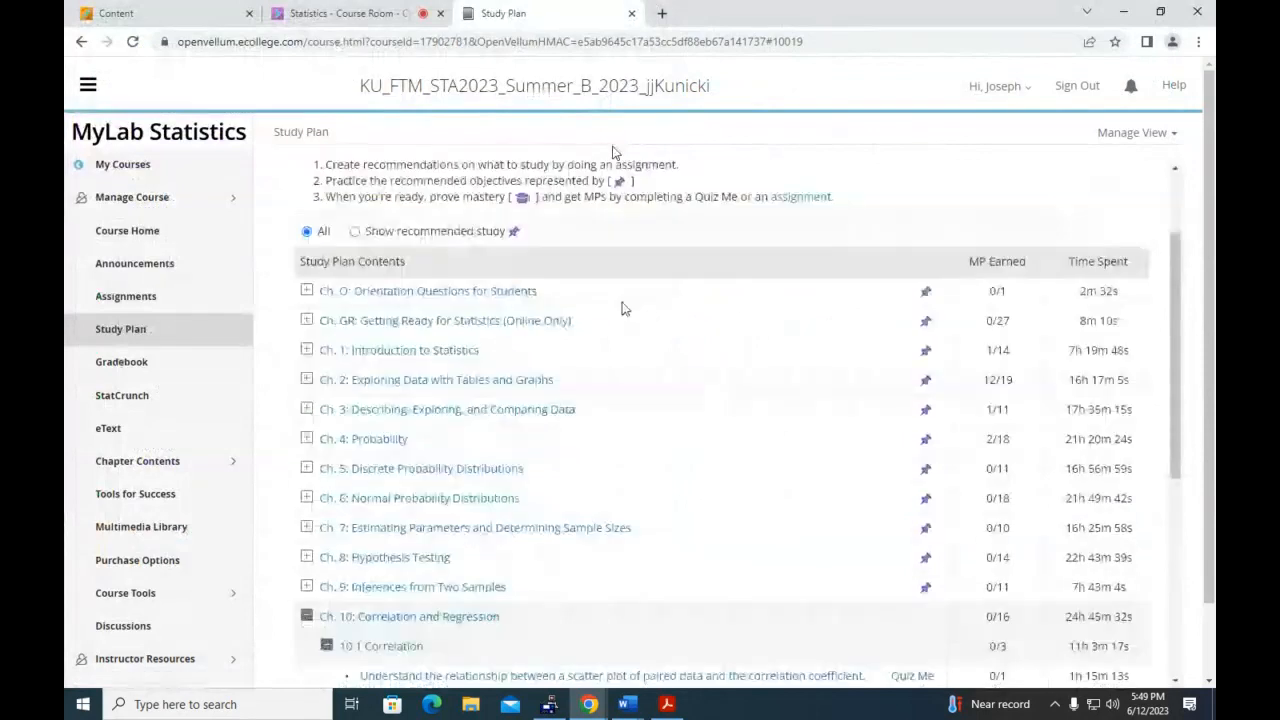
pyautogui.click(327, 296)
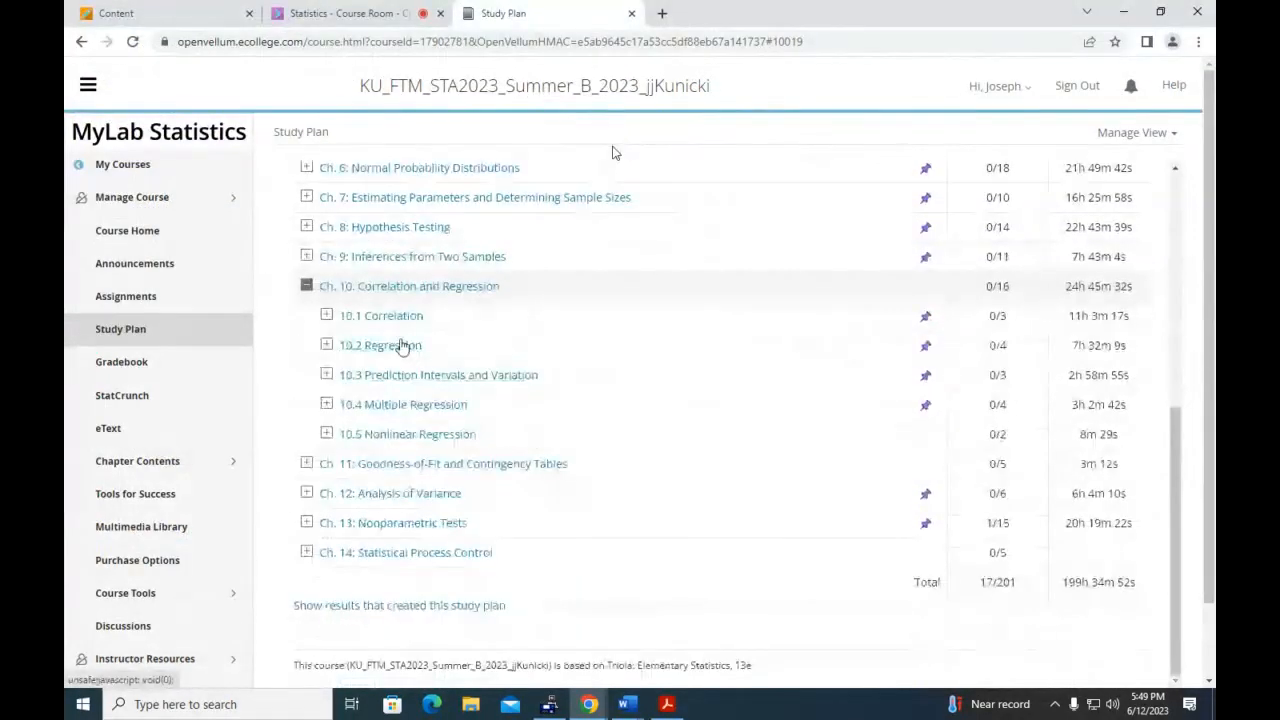
pyautogui.click(405, 346)
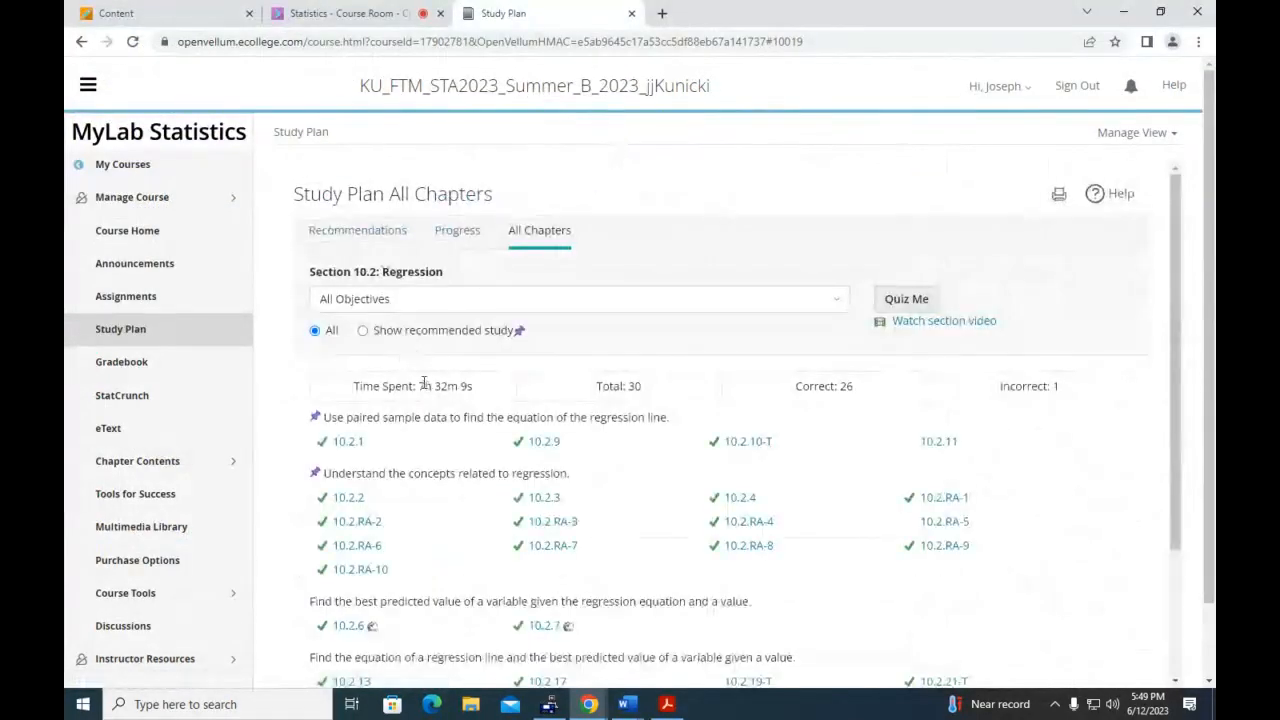
pyautogui.click(352, 442)
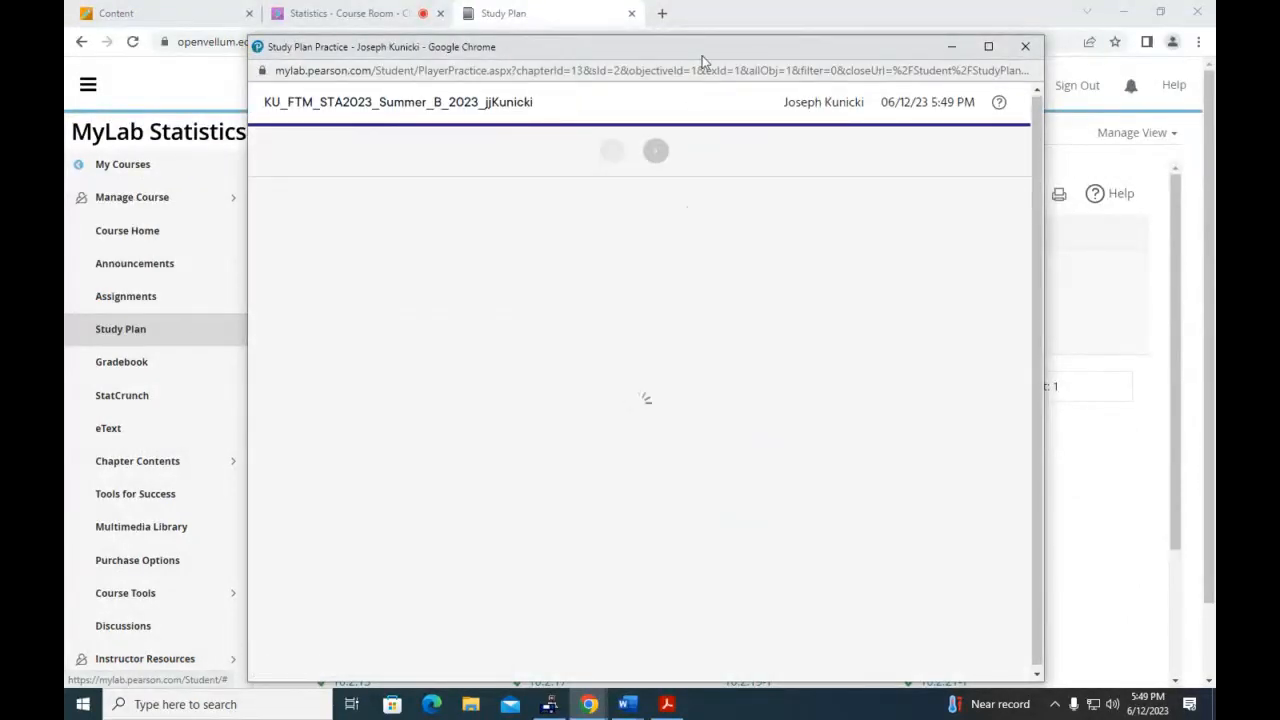
pyautogui.moveTo(610, 45); pyautogui.dragTo(467, 18)
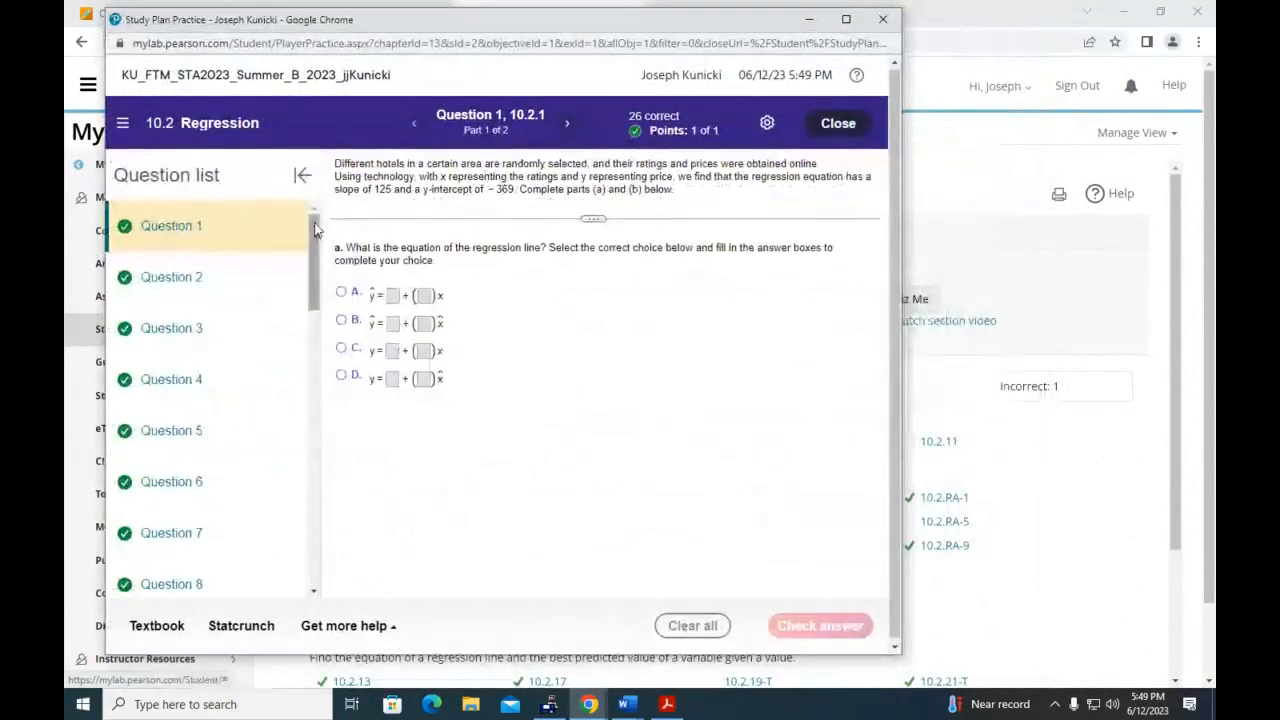
pyautogui.click(302, 175)
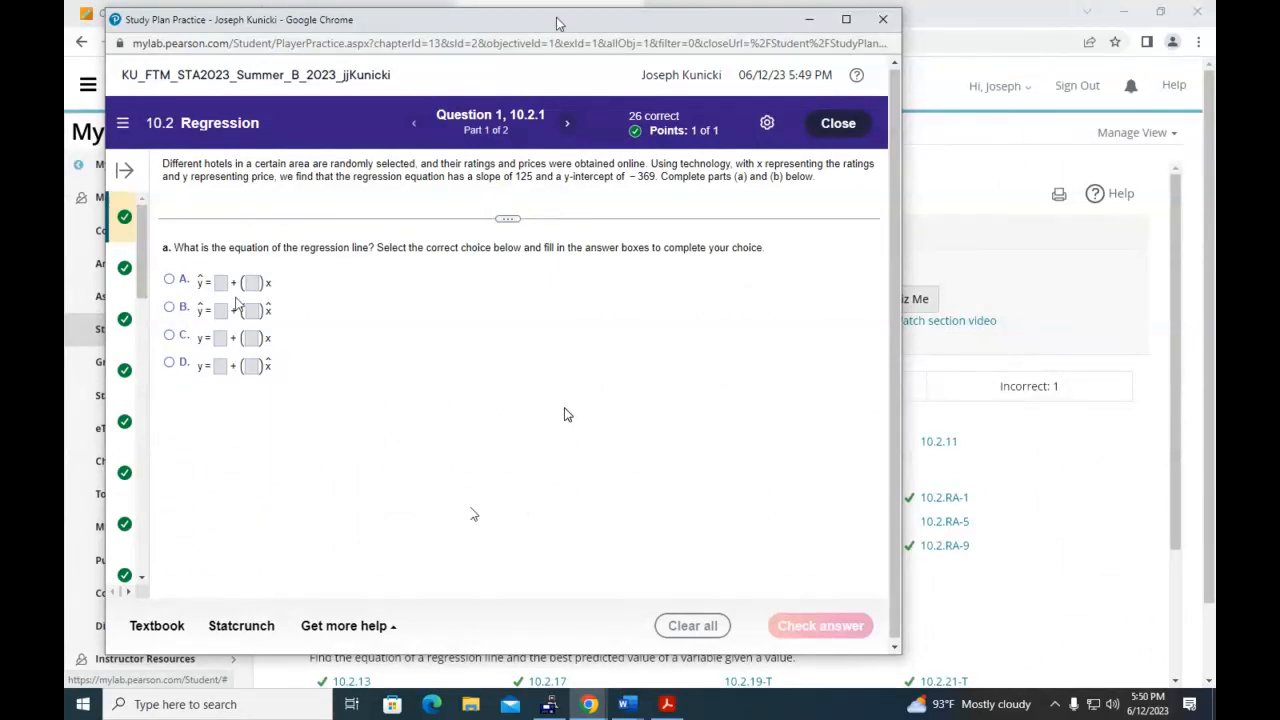
# Answer part a with choice A, entering intercept -369 and slope 125 in the regression equation, check it, and dismiss the feedback
pyautogui.click(221, 284)
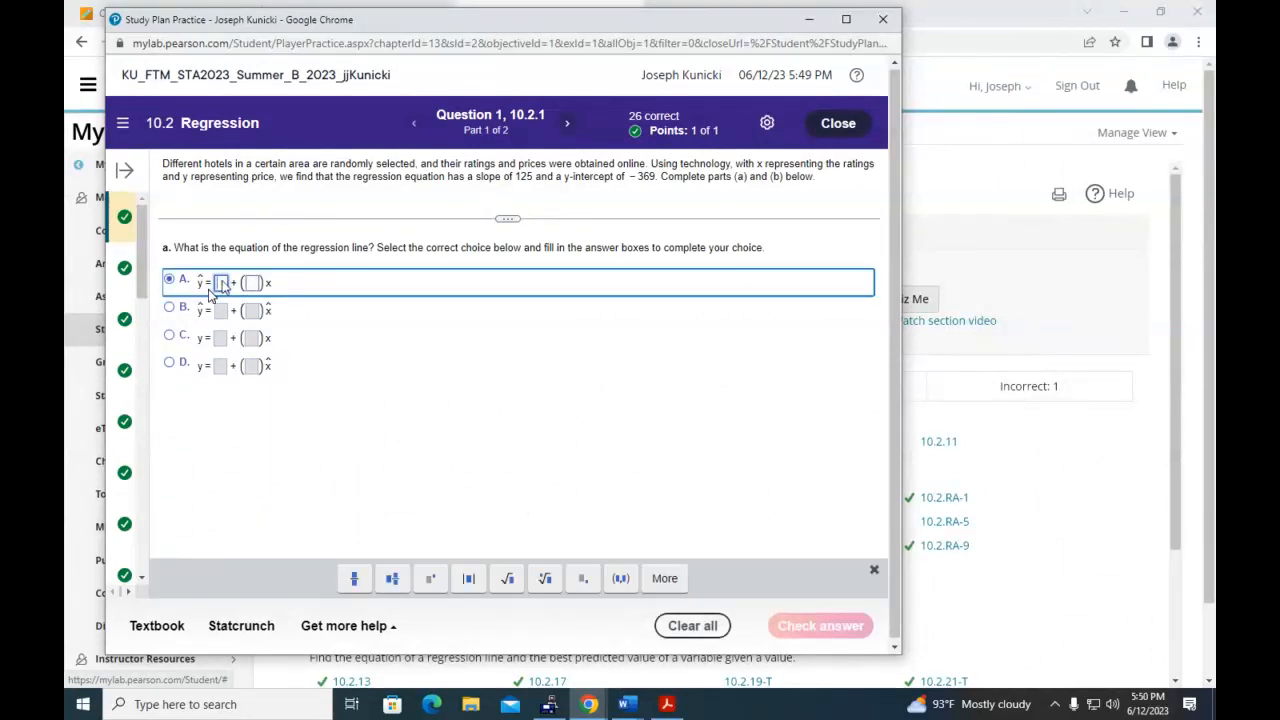
pyautogui.write('-369')
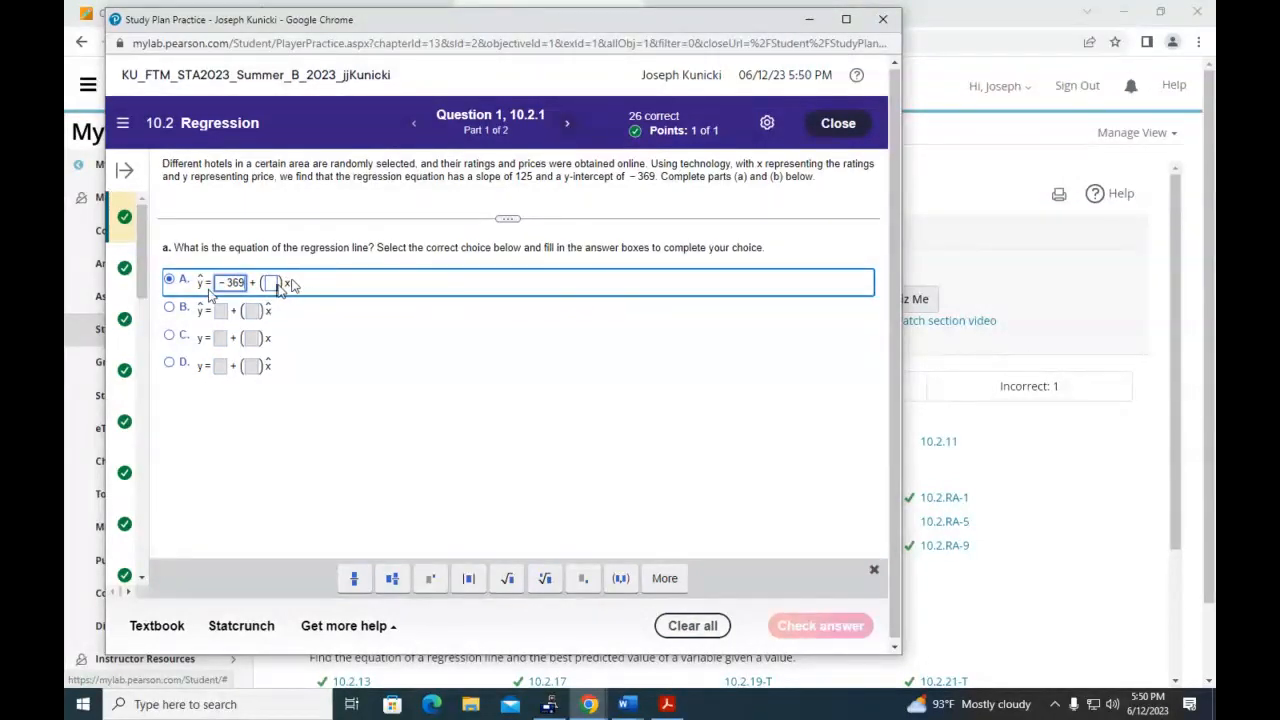
pyautogui.click(271, 283)
pyautogui.write('125')
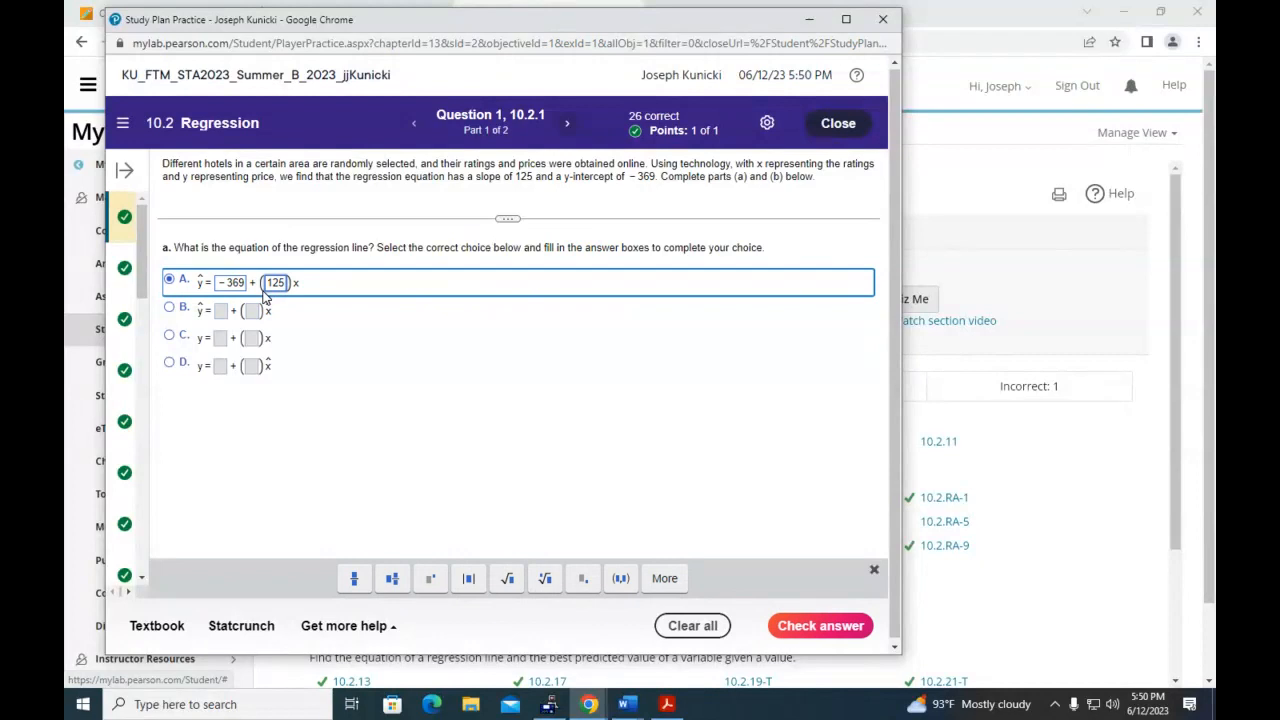
pyautogui.click(832, 632)
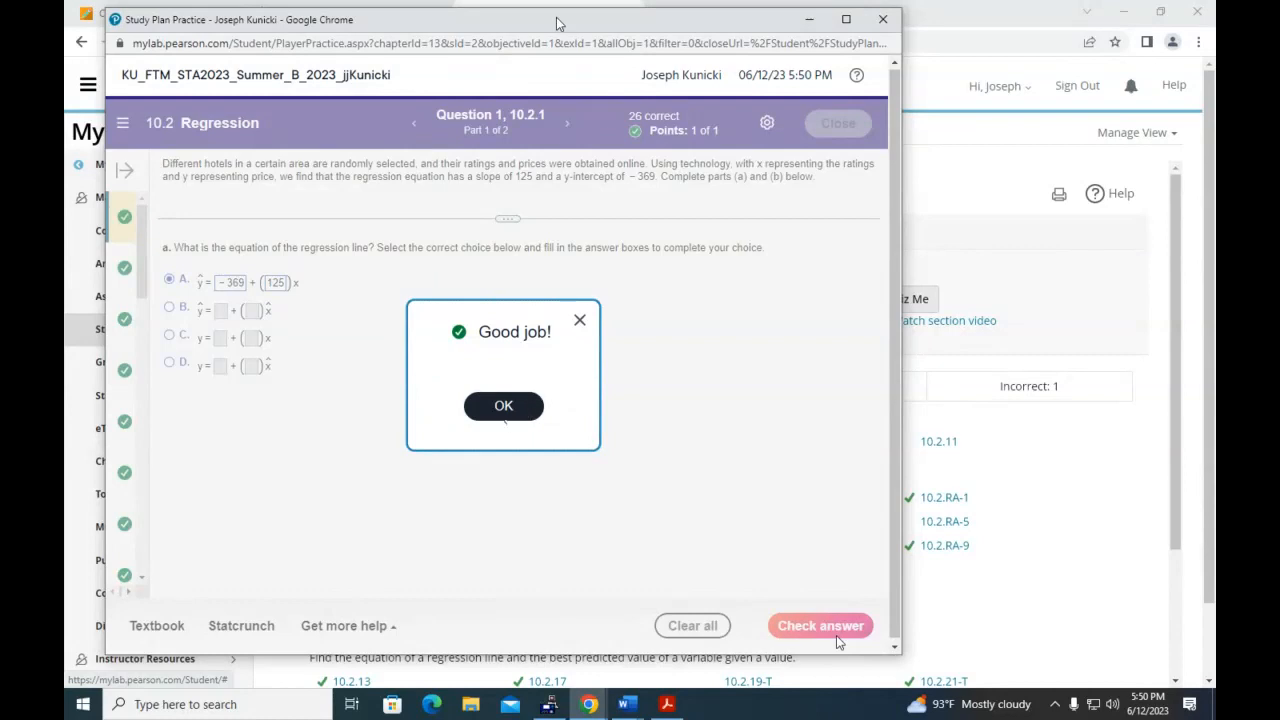
pyautogui.click(515, 412)
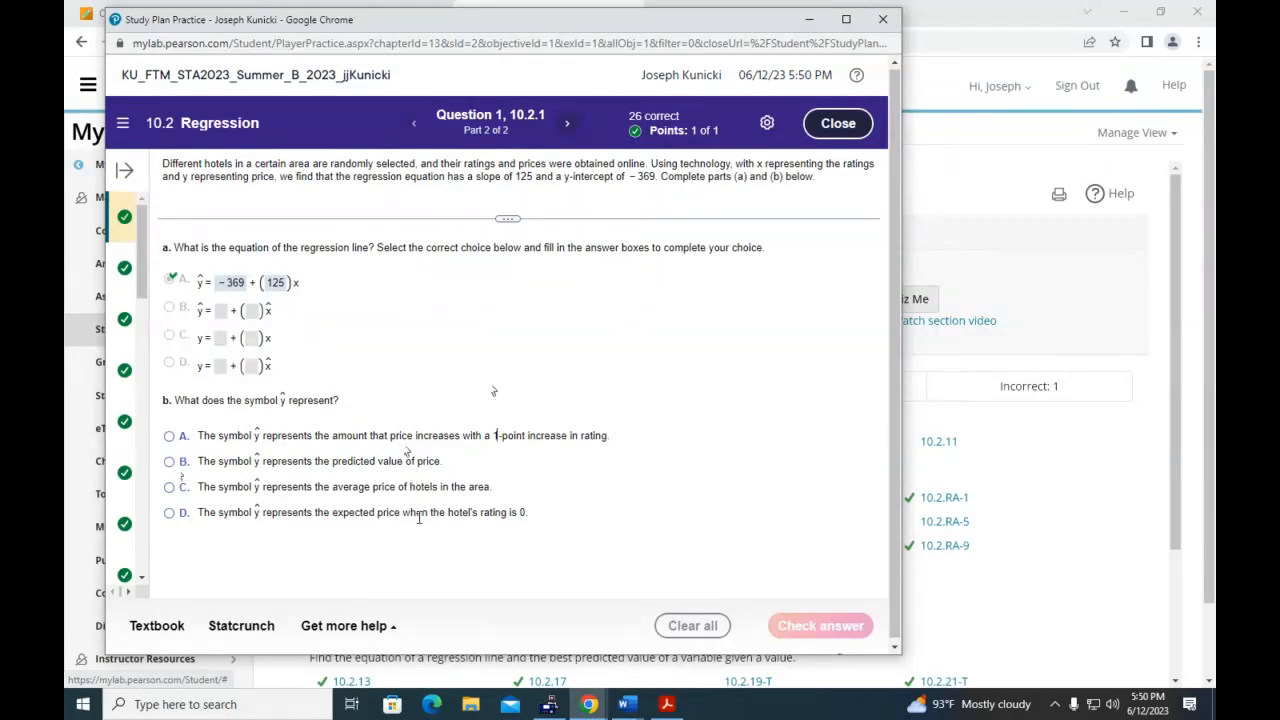
# Answer part b with choice B, the predicted value of price, check it, and advance to Question 2, 10.2.2
pyautogui.click(170, 463)
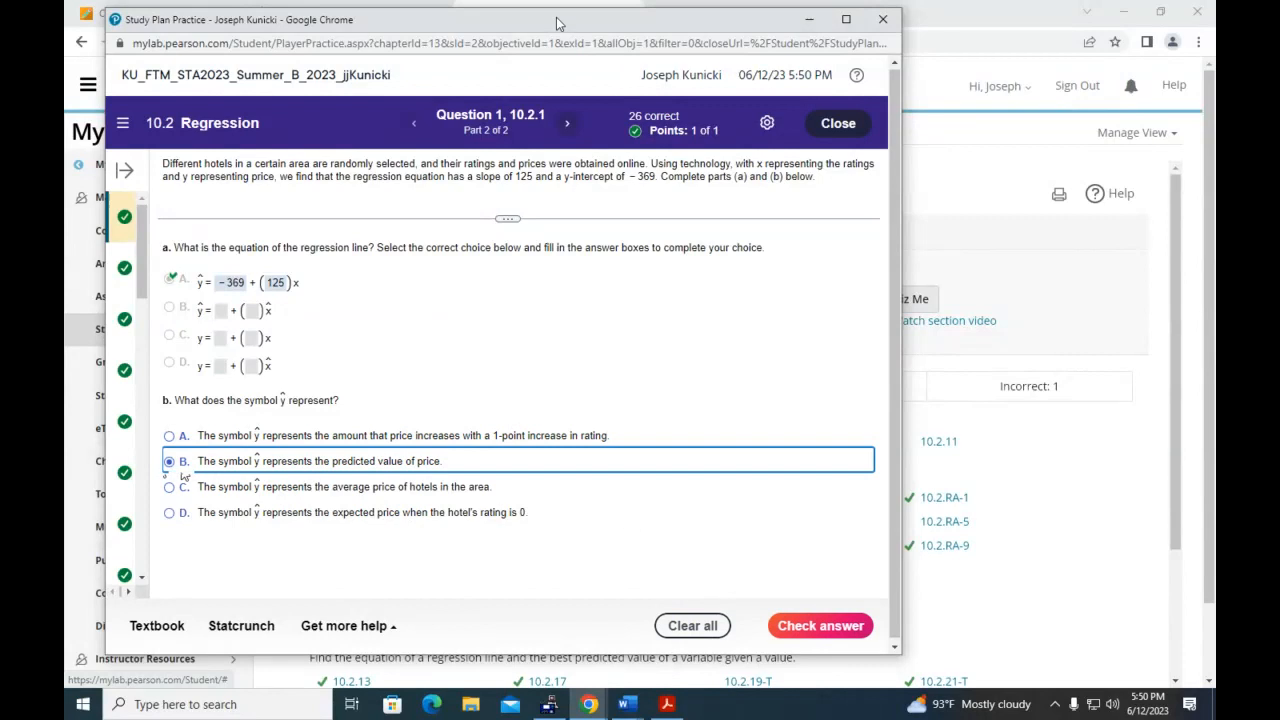
pyautogui.click(838, 627)
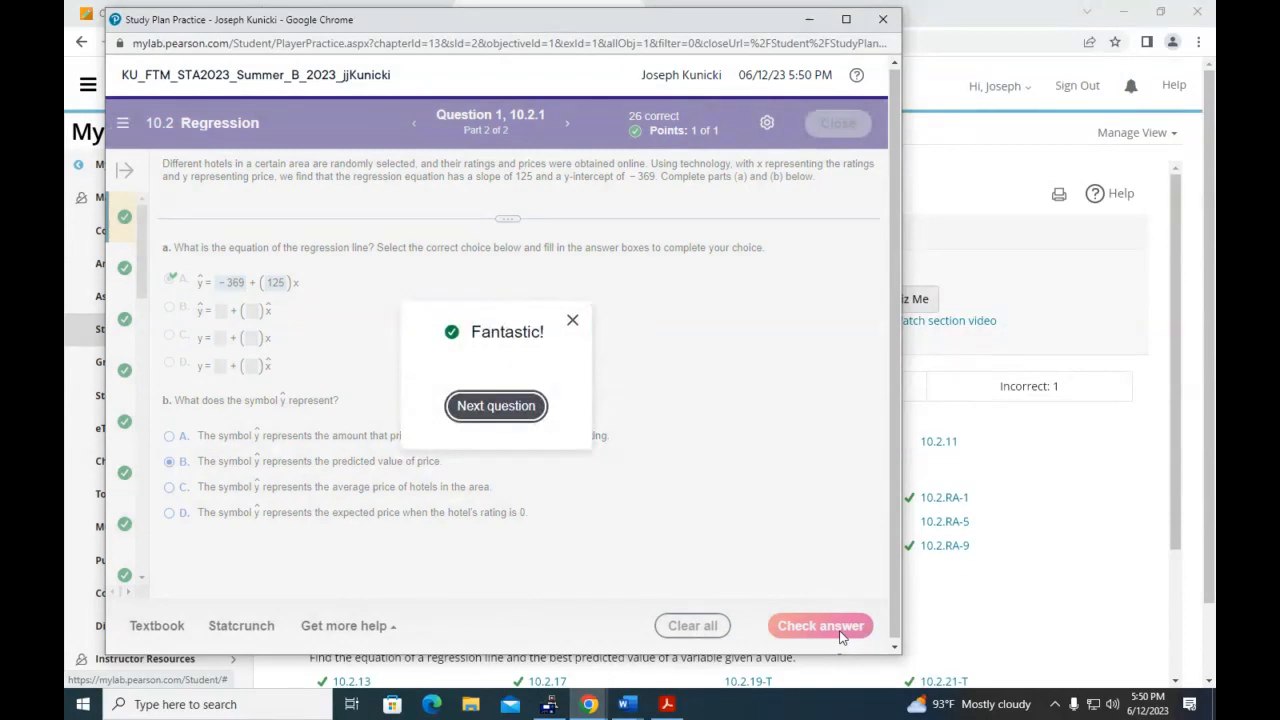
pyautogui.click(496, 406)
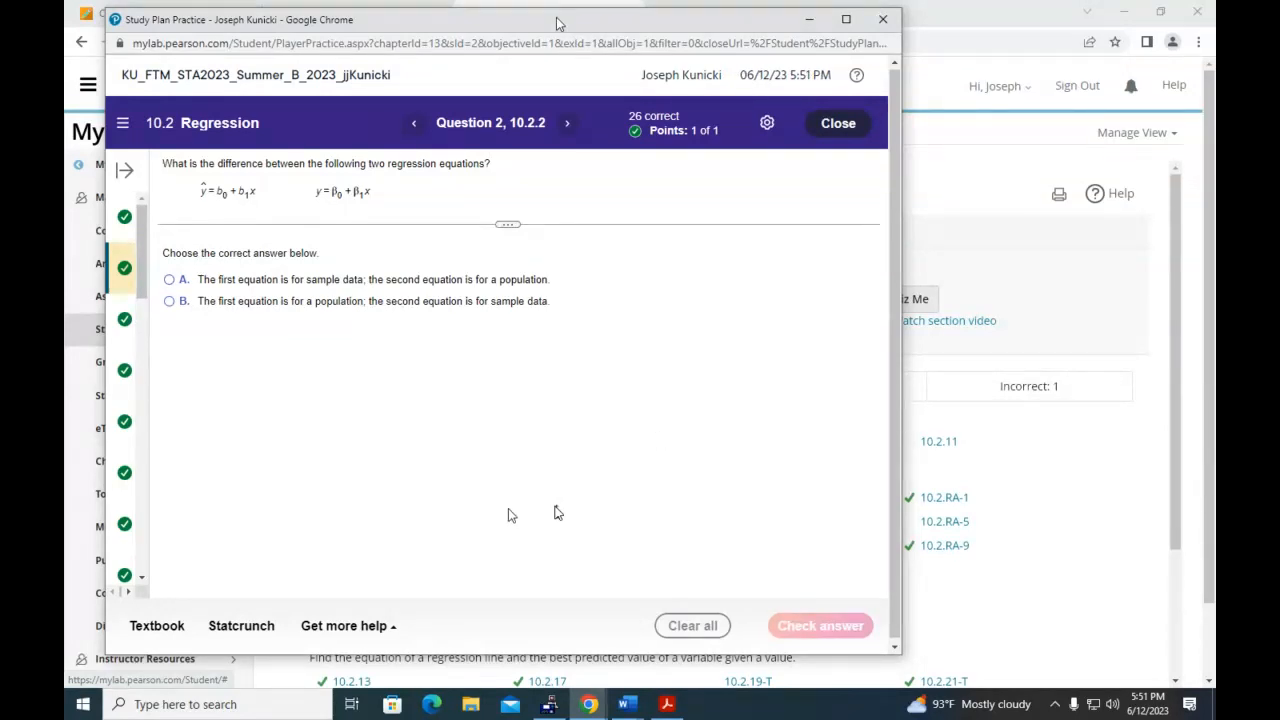
# Answer question 10.2.2 with the first equation being for sample data, check it, and skip past question 10.2.3
pyautogui.click(177, 290)
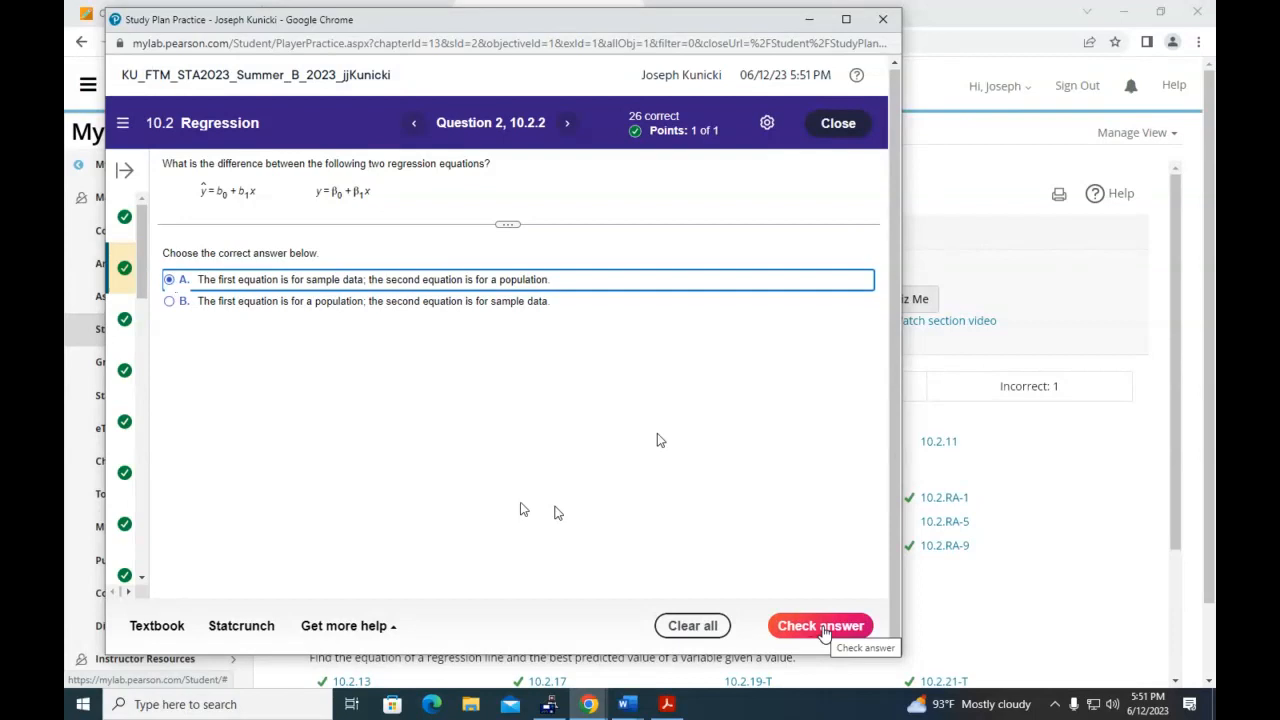
pyautogui.click(822, 628)
pyautogui.click(519, 443)
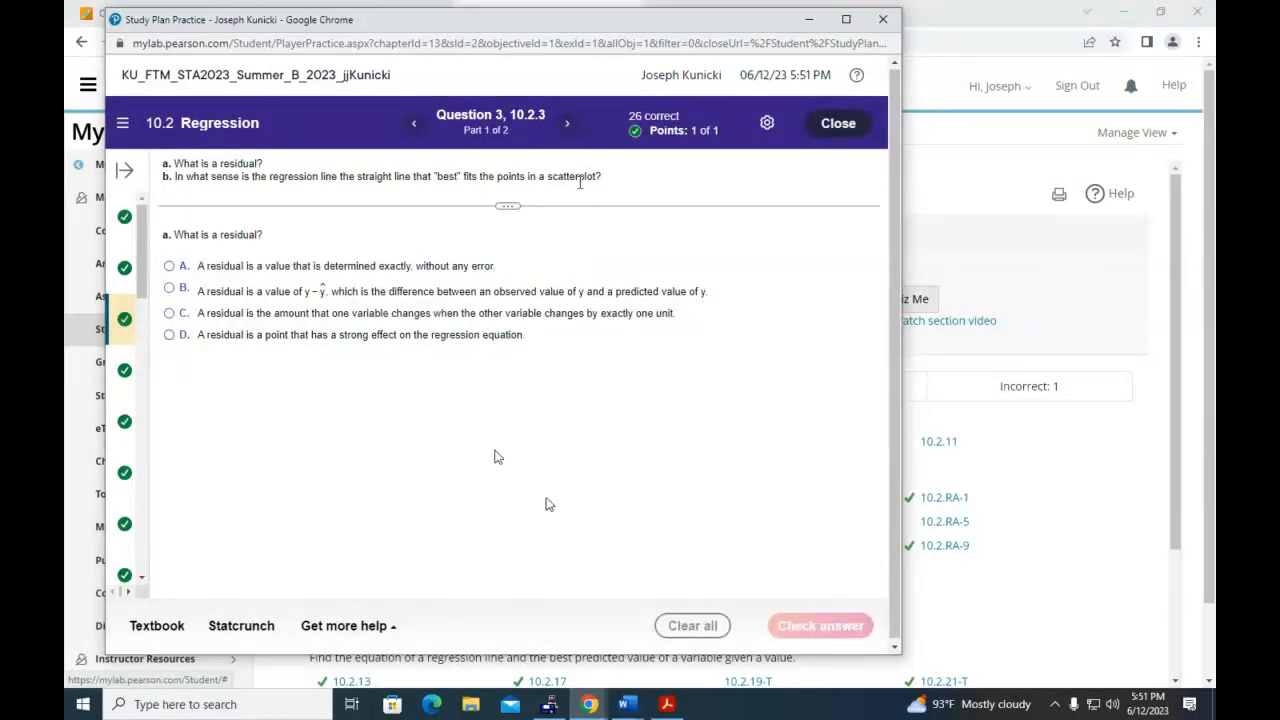
pyautogui.click(567, 132)
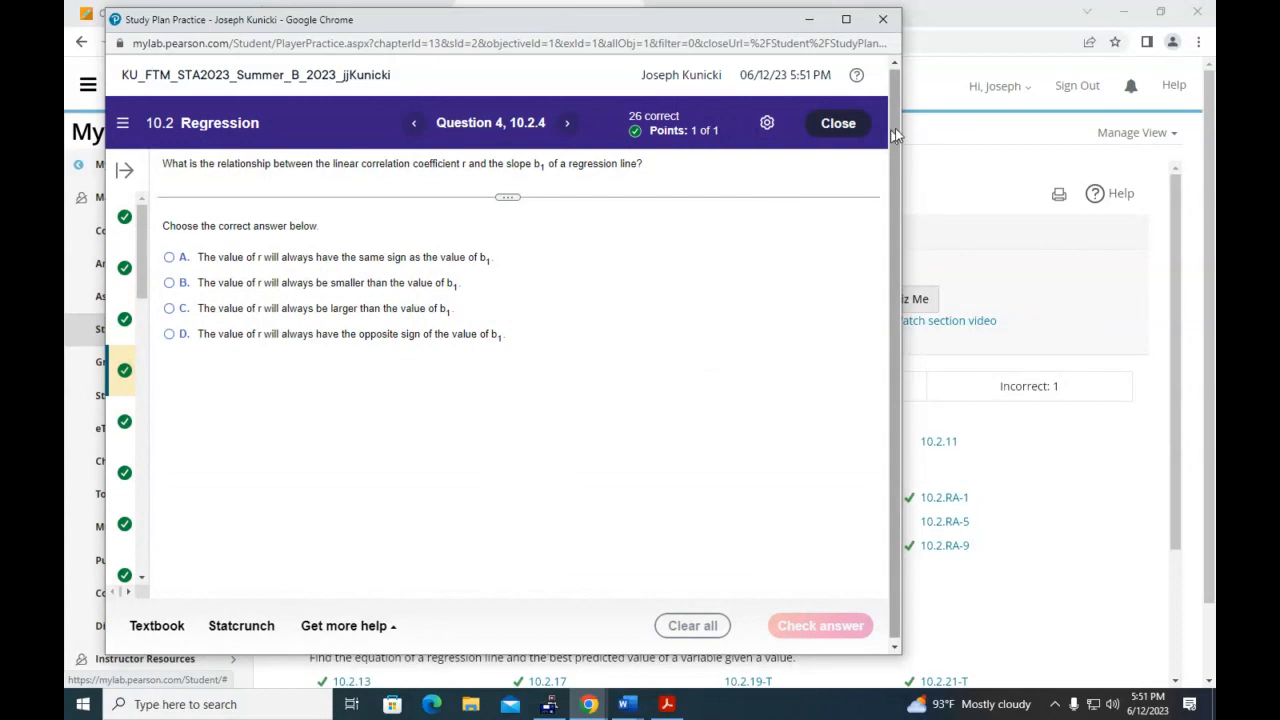
# Narrow the practice window, answer question 10.2.4 with r having the same sign as b1, and continue to the next question
pyautogui.moveTo(895, 128); pyautogui.dragTo(712, 135)
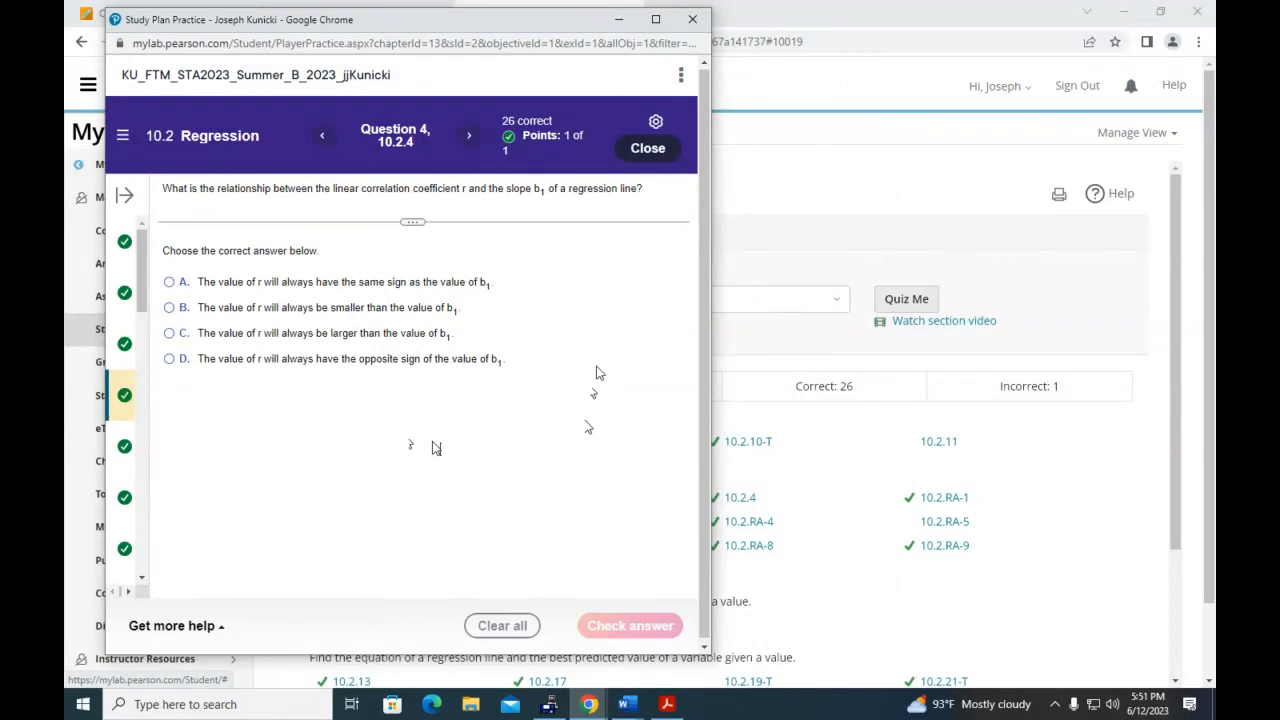
pyautogui.click(171, 284)
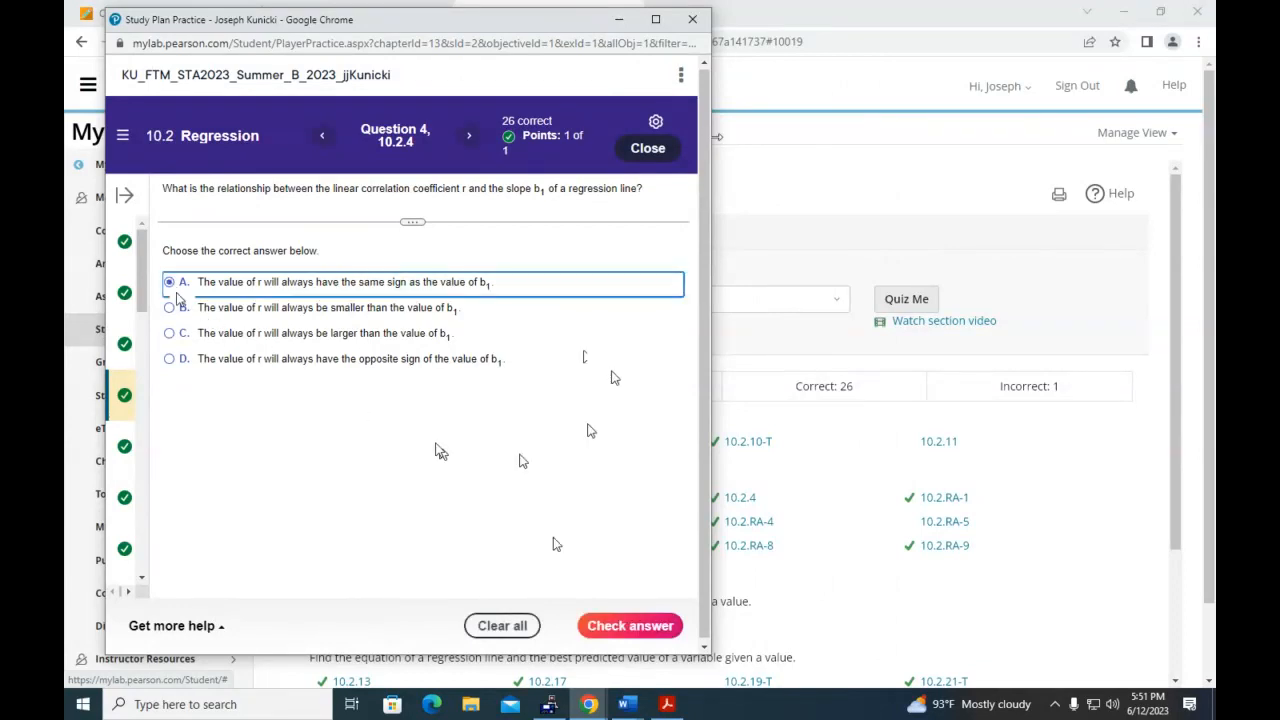
pyautogui.click(634, 626)
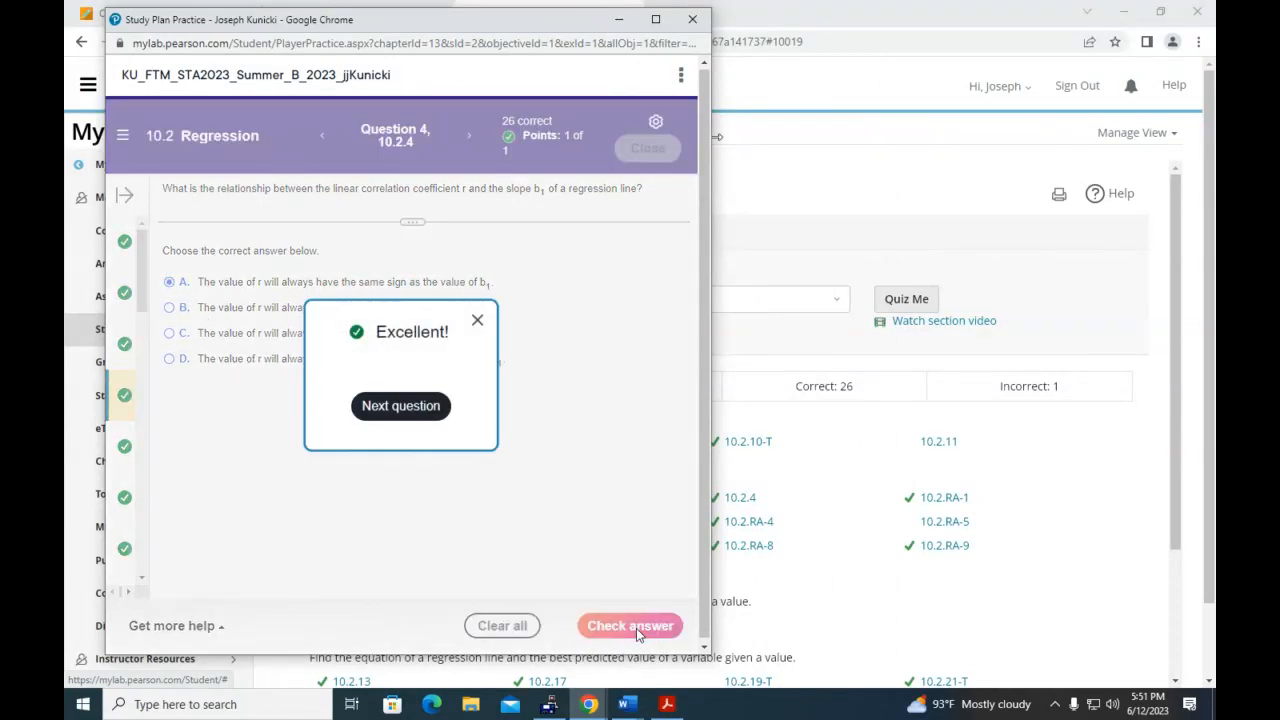
pyautogui.click(401, 406)
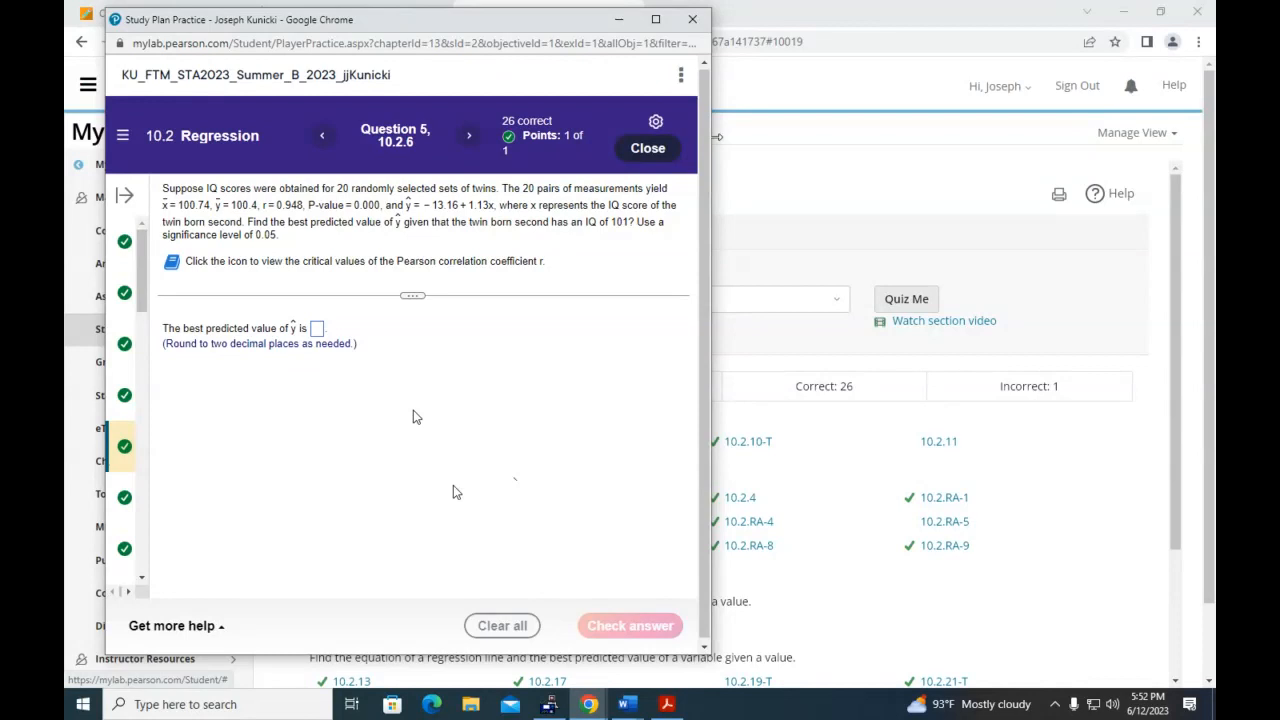
# Switch to the TI-83 calculator, turn it on, and clear its screen
pyautogui.click(549, 705)
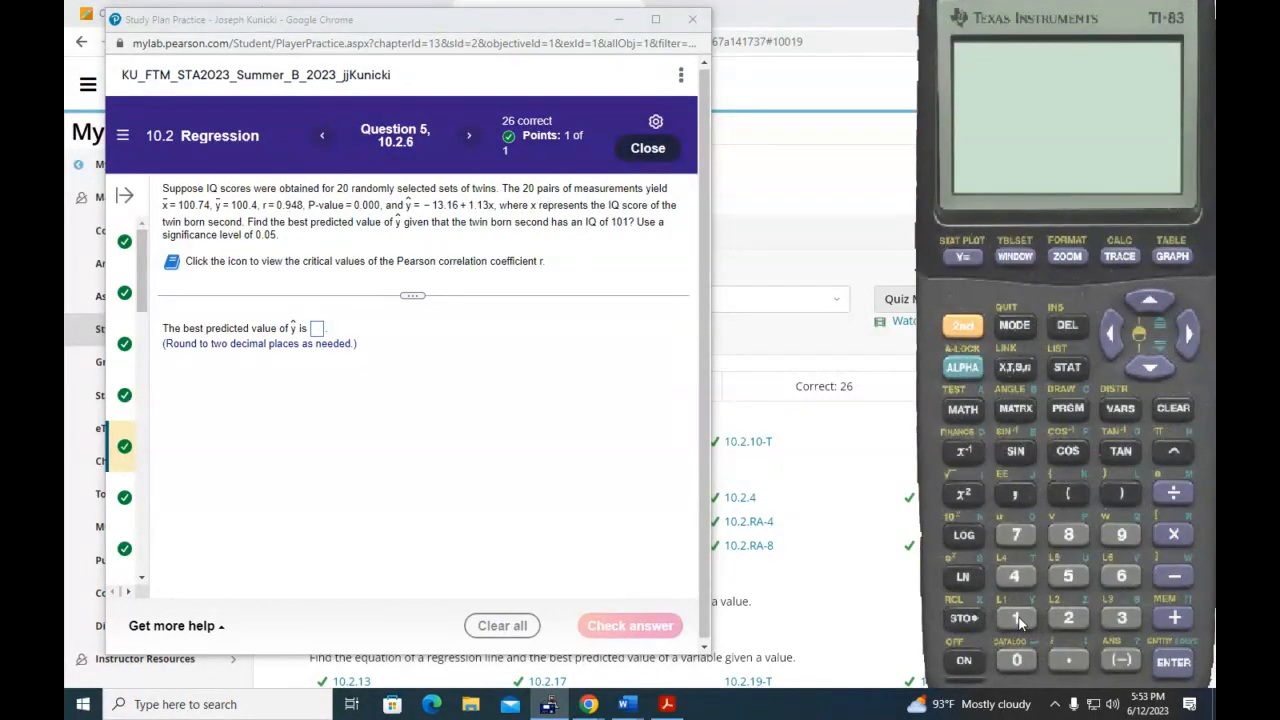
pyautogui.click(963, 661)
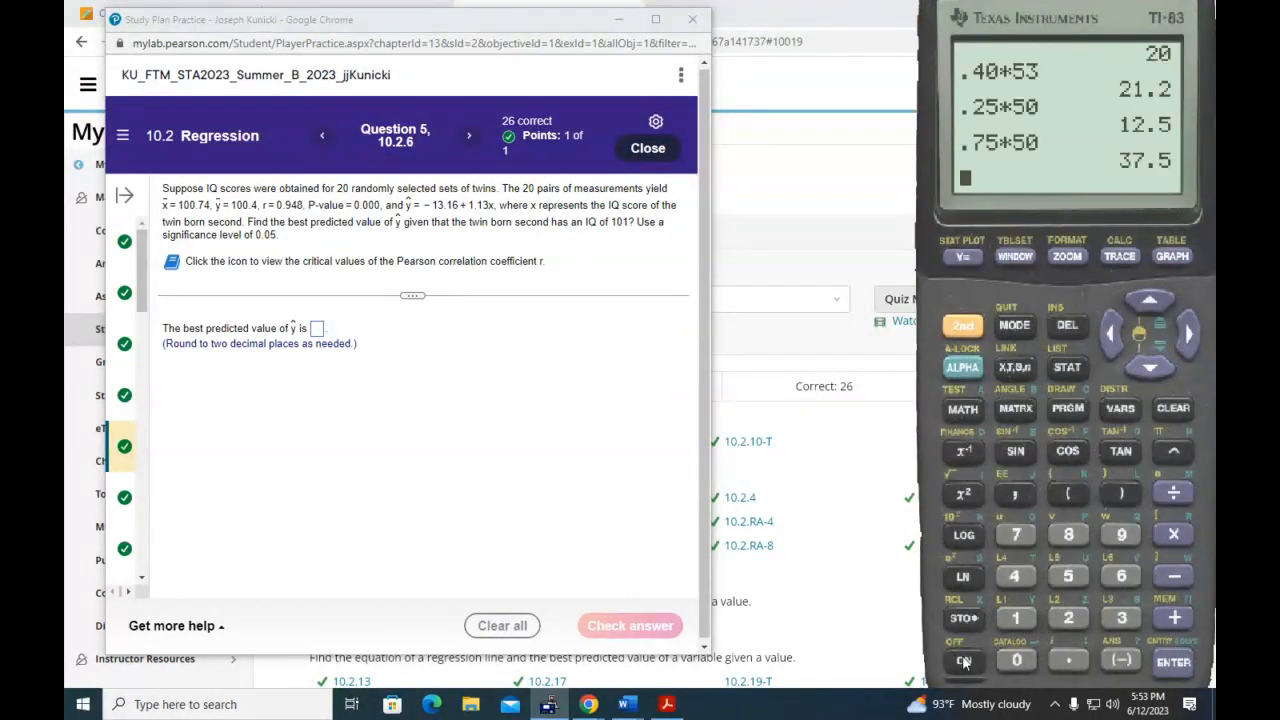
pyautogui.click(1173, 410)
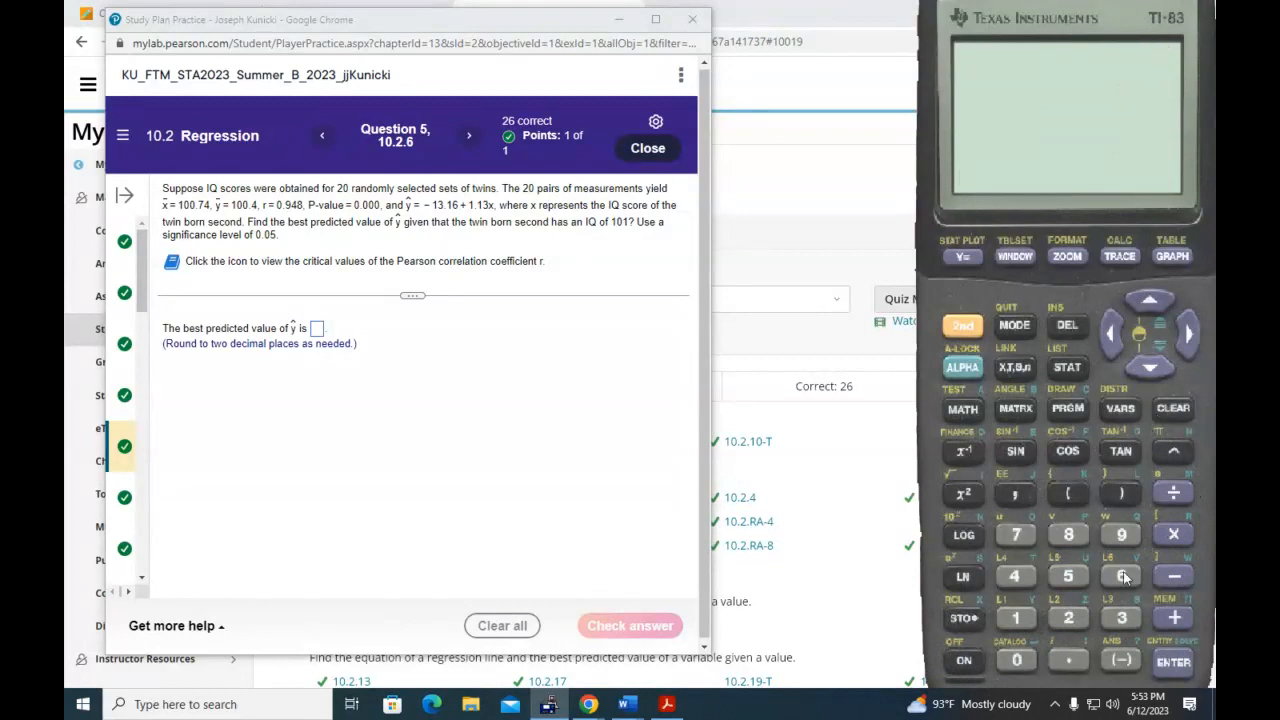
# Calculate the predicted value for x = 101 by evaluating -13.16+1.13*101 on the calculator
pyautogui.click(1121, 660)
pyautogui.click(1016, 618)
pyautogui.click(1121, 618)
pyautogui.click(1068, 660)
pyautogui.click(1016, 618)
pyautogui.click(1121, 576)
pyautogui.click(1174, 618)
pyautogui.click(1018, 618)
pyautogui.click(1068, 660)
pyautogui.click(1016, 618)
pyautogui.click(1121, 618)
pyautogui.click(1173, 536)
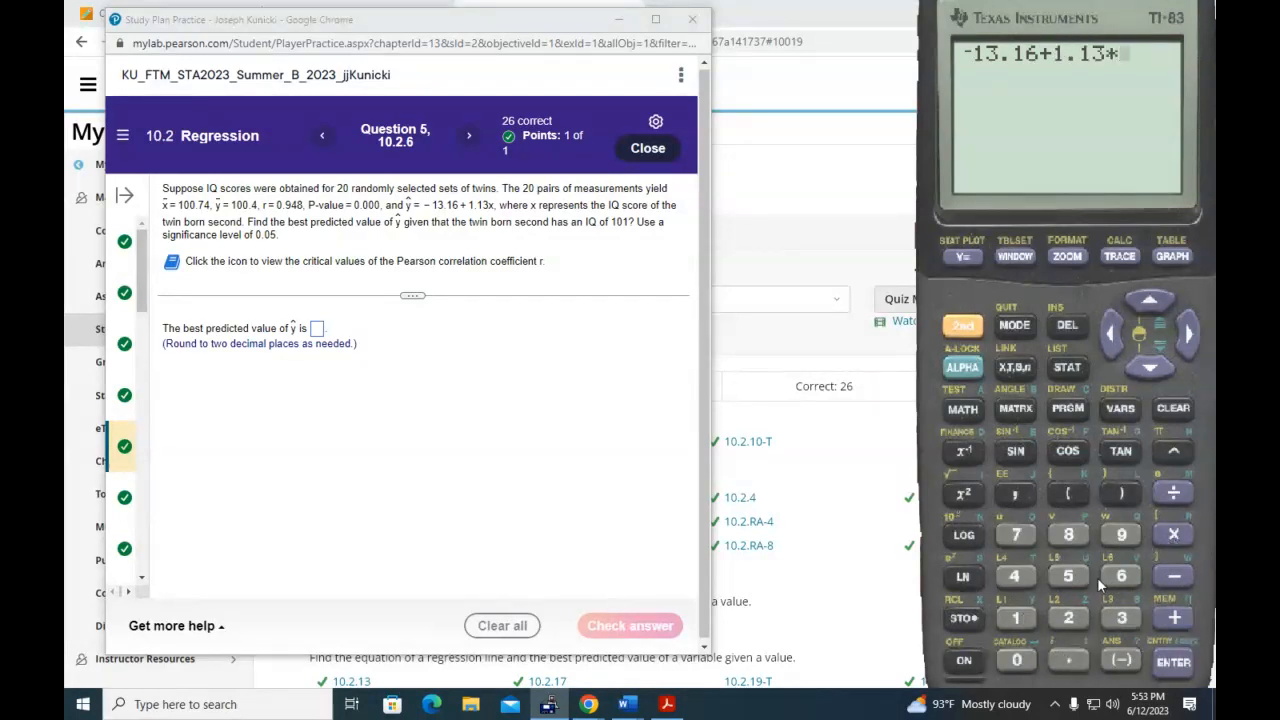
pyautogui.click(1020, 617)
pyautogui.click(1017, 660)
pyautogui.click(1018, 620)
pyautogui.click(1184, 664)
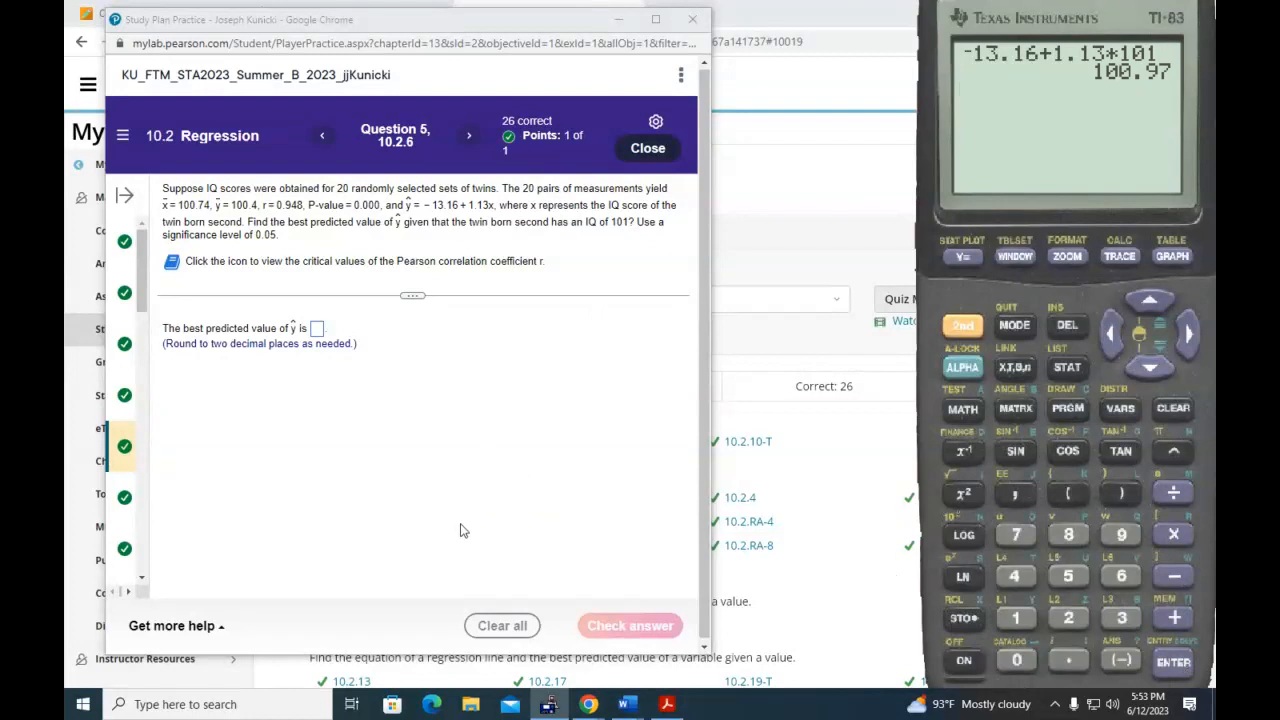
# Submit 100.97 as the best predicted value for question 10.2.6, and skip past question 10.2.7
pyautogui.click(316, 329)
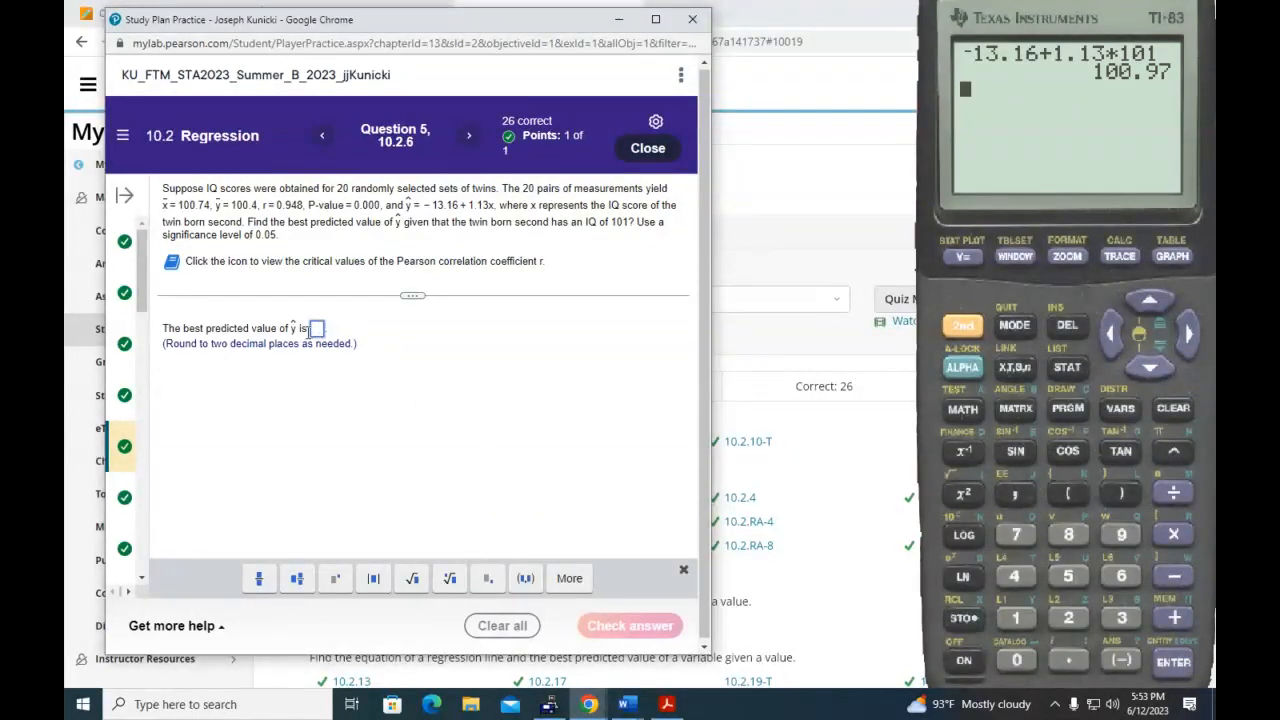
pyautogui.write('100.97')
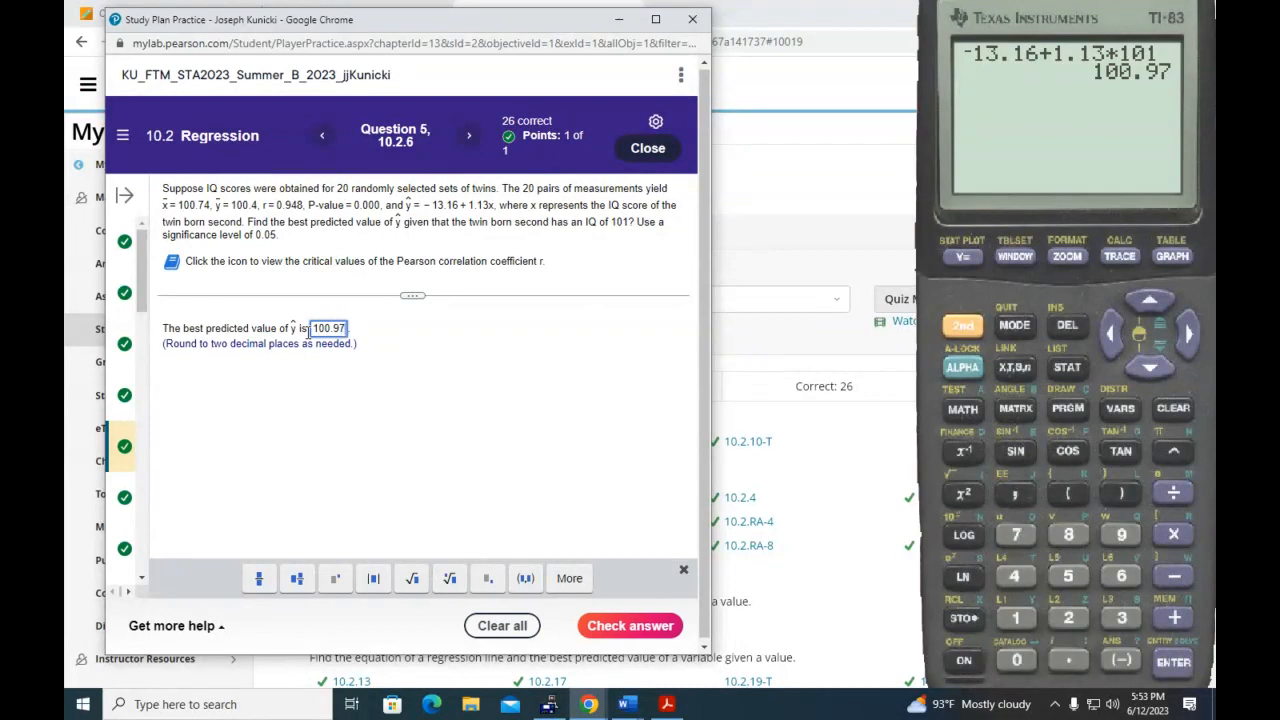
pyautogui.press('Return')
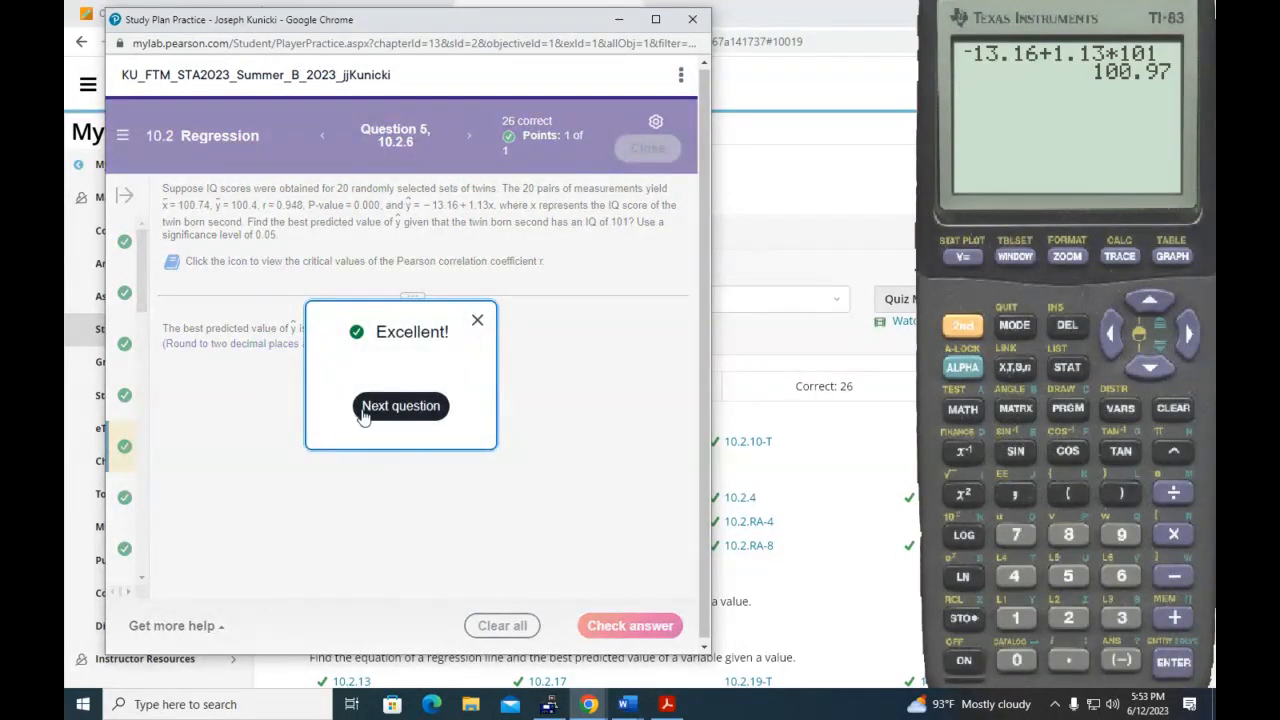
pyautogui.click(443, 408)
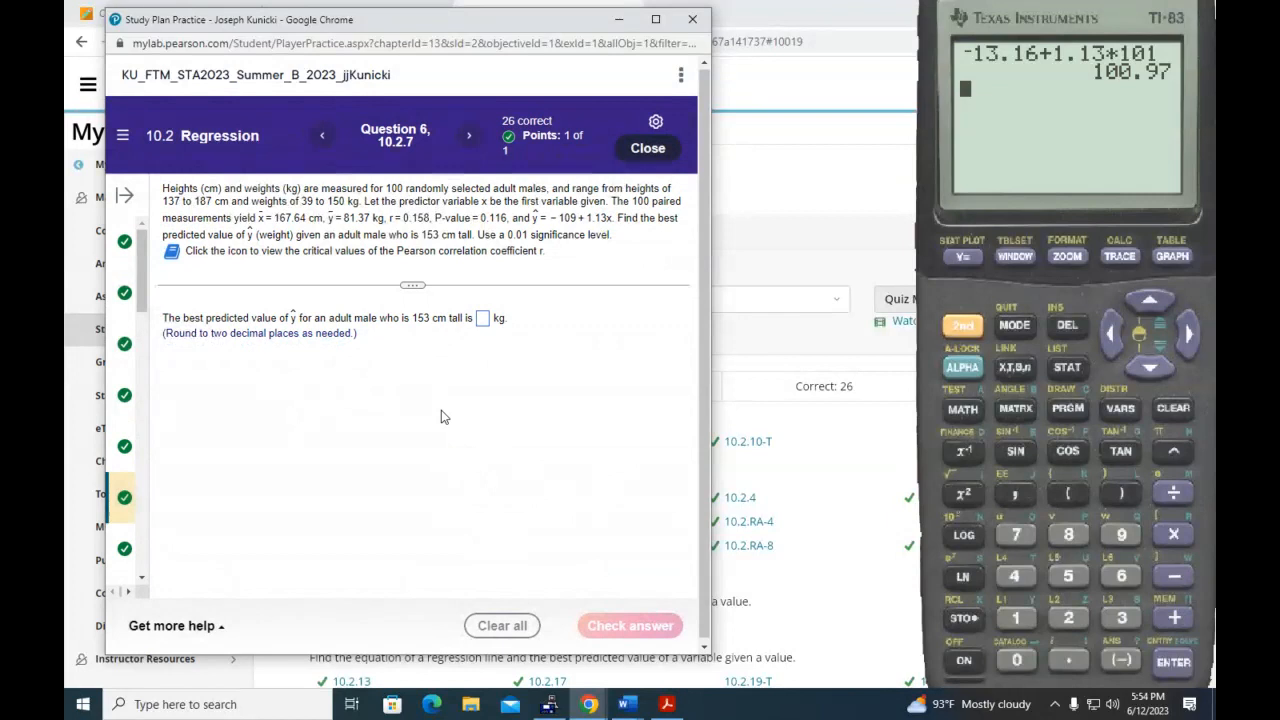
pyautogui.click(468, 138)
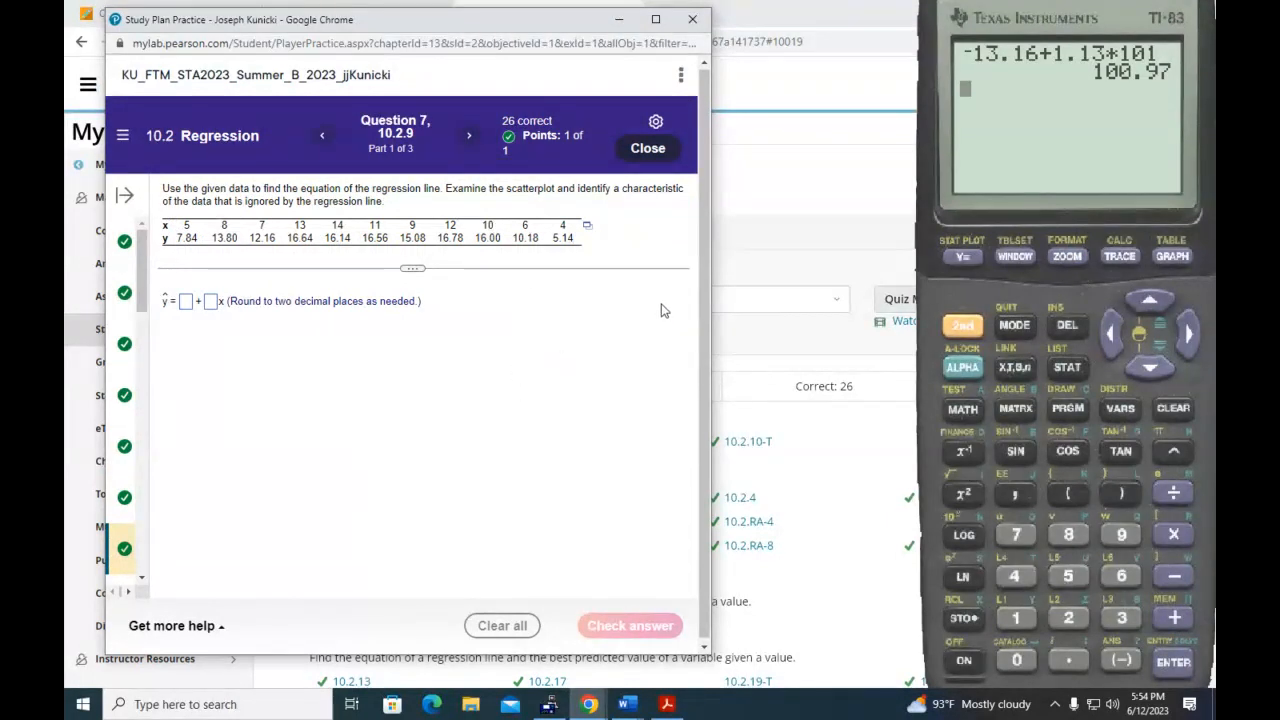
# Open question 10.2.9's data table in StatCrunch and place its narrowed window beside the practice question
pyautogui.click(587, 225)
pyautogui.click(594, 255)
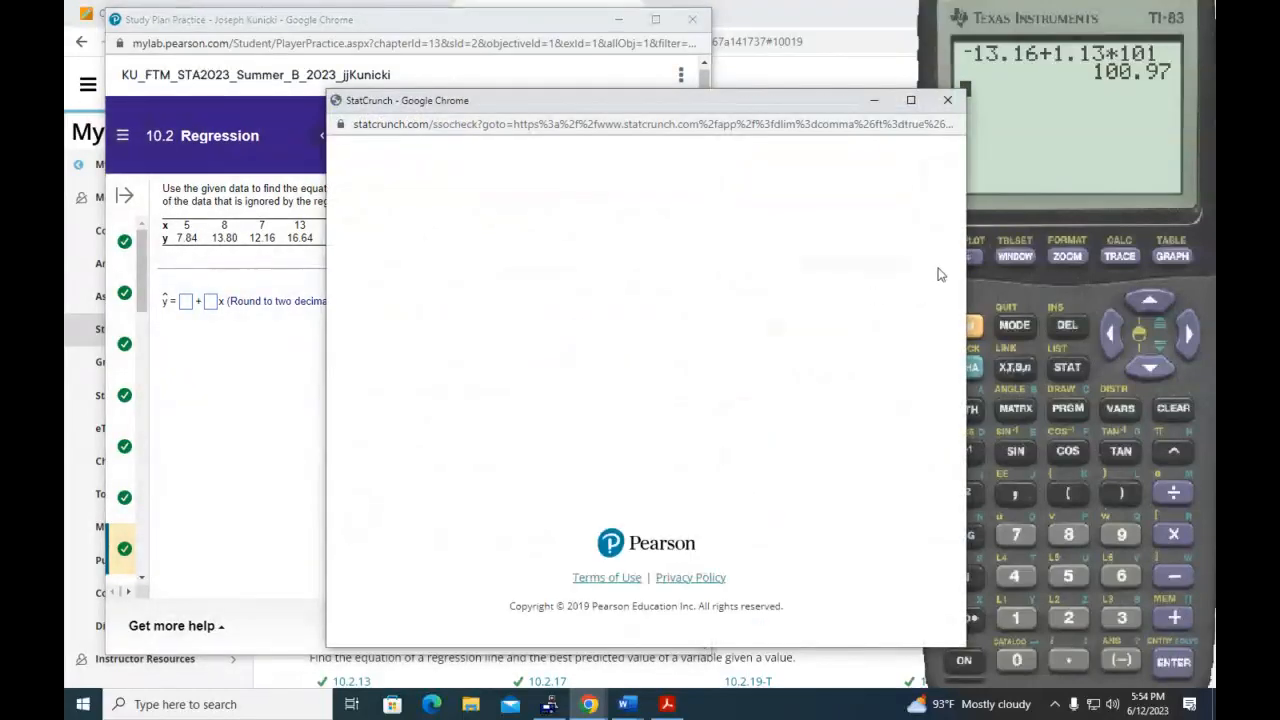
pyautogui.moveTo(966, 262); pyautogui.dragTo(760, 262)
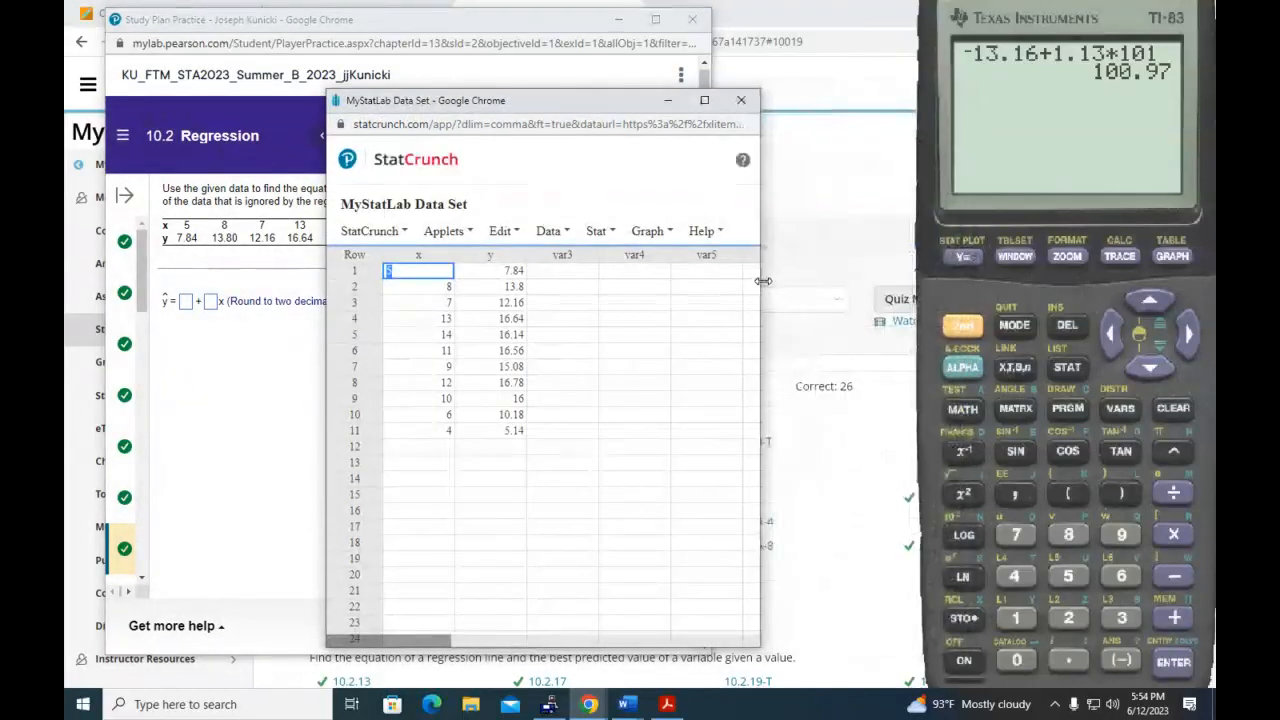
pyautogui.moveTo(590, 102); pyautogui.dragTo(1012, 16)
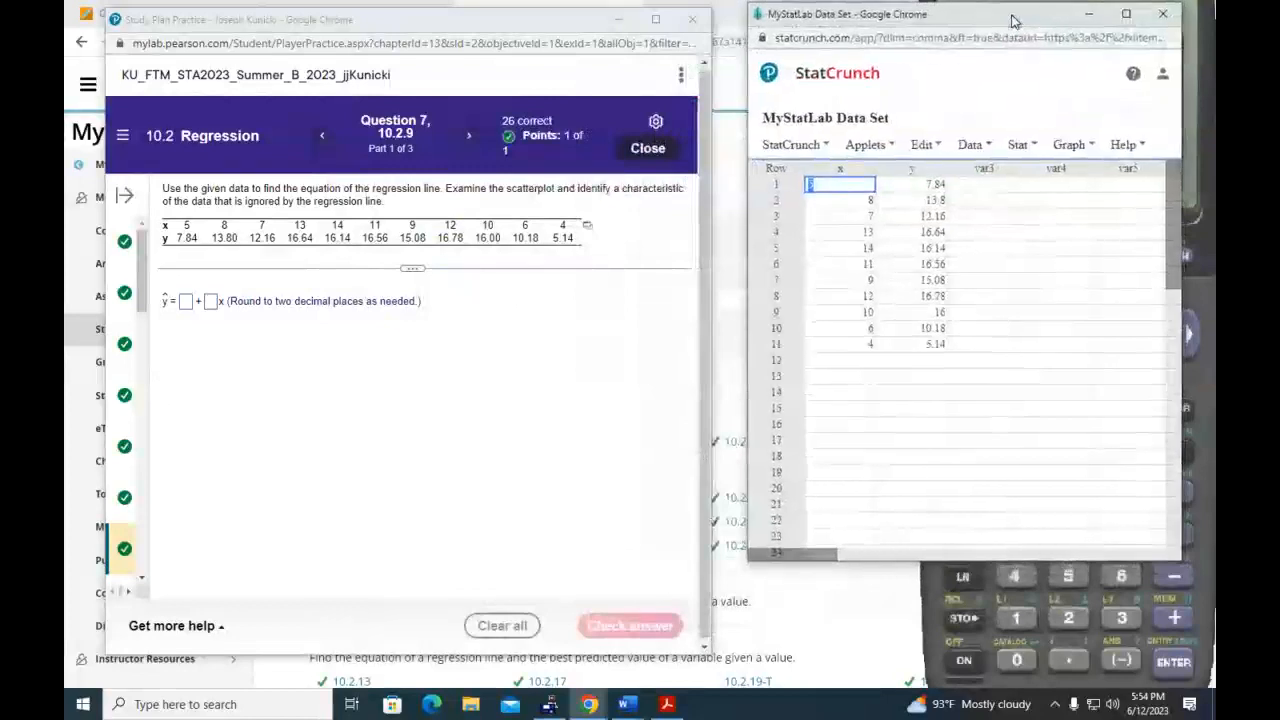
# Compute a simple linear regression in StatCrunch with x as the X variable and y as the Y variable
pyautogui.click(1016, 145)
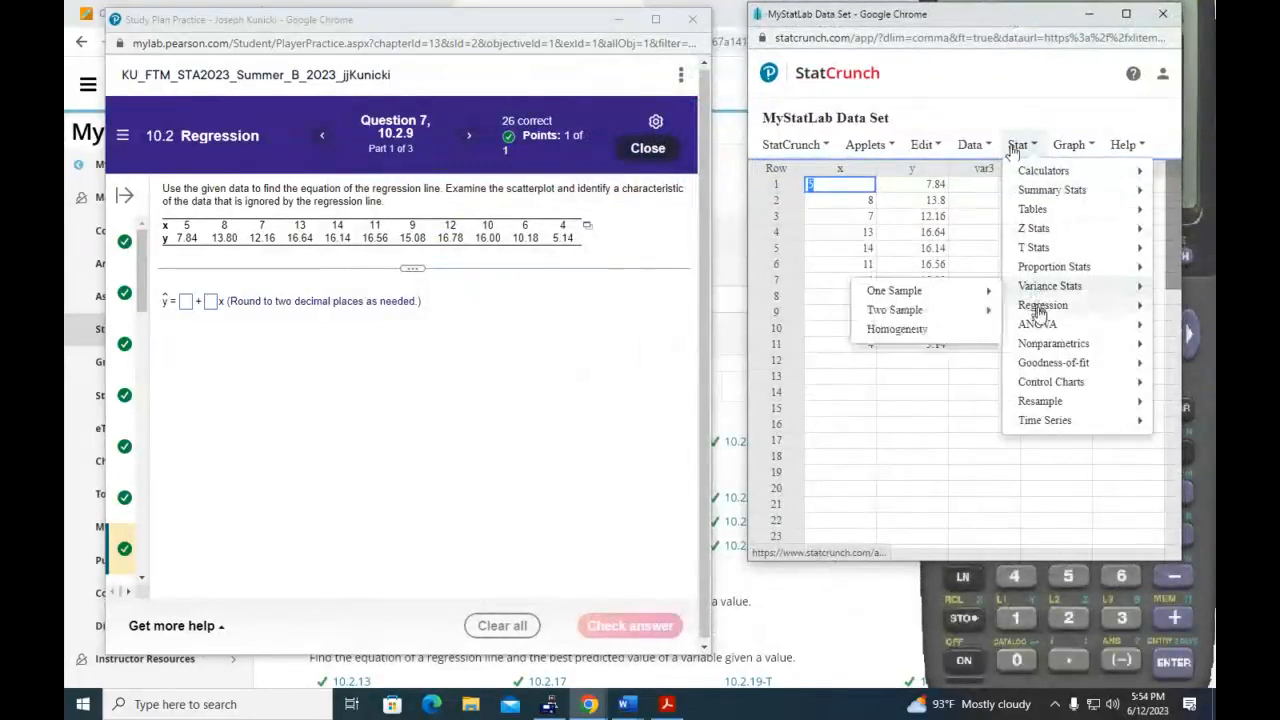
pyautogui.moveTo(1043, 305)
pyautogui.click(940, 310)
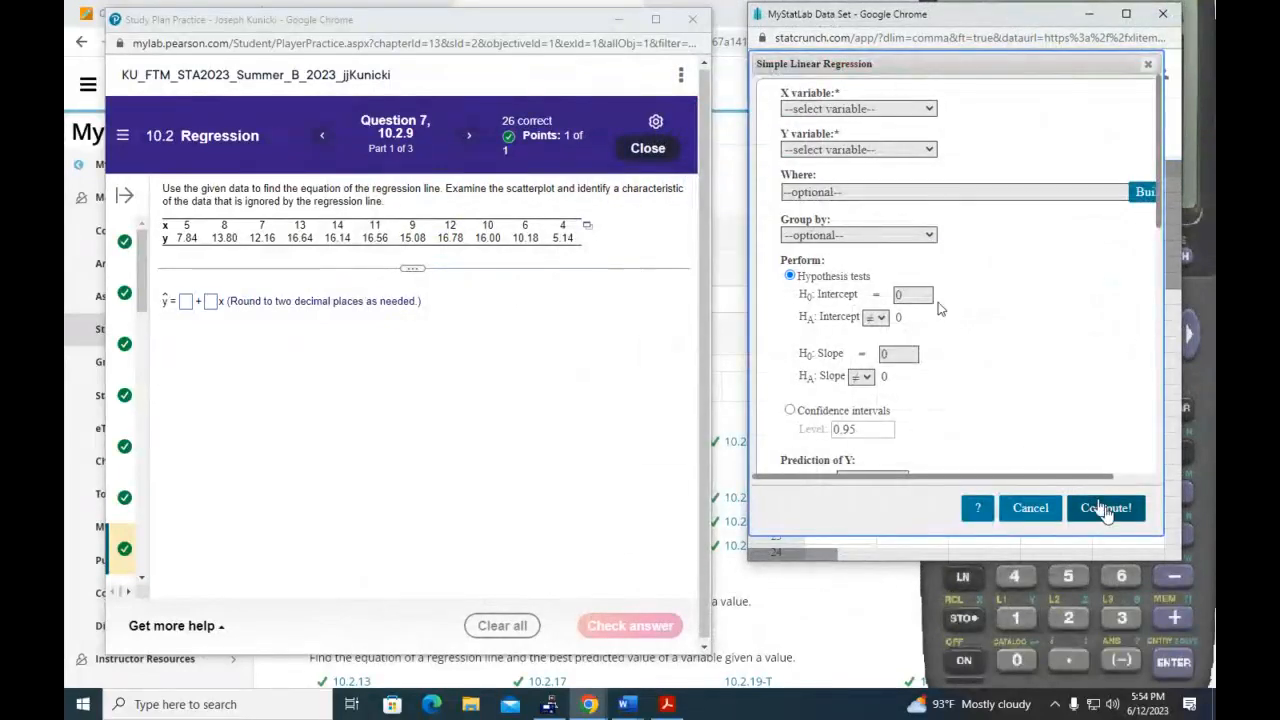
pyautogui.click(1105, 506)
pyautogui.click(965, 322)
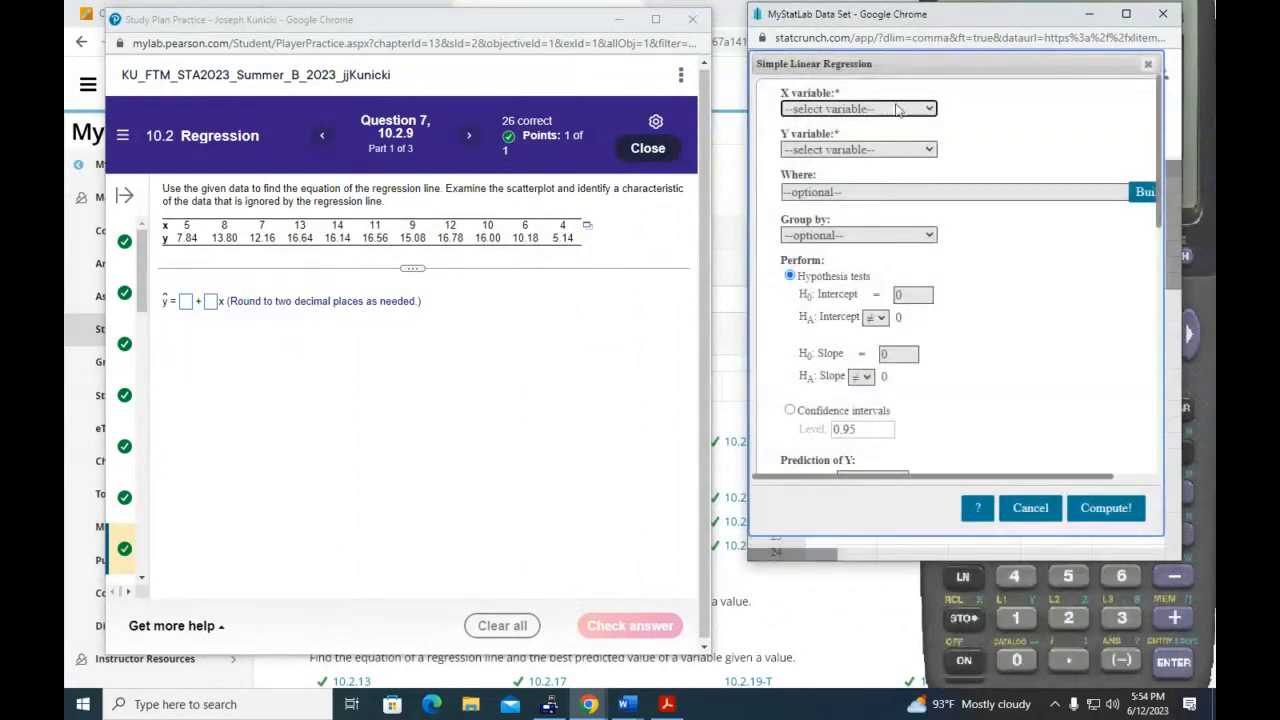
pyautogui.click(925, 108)
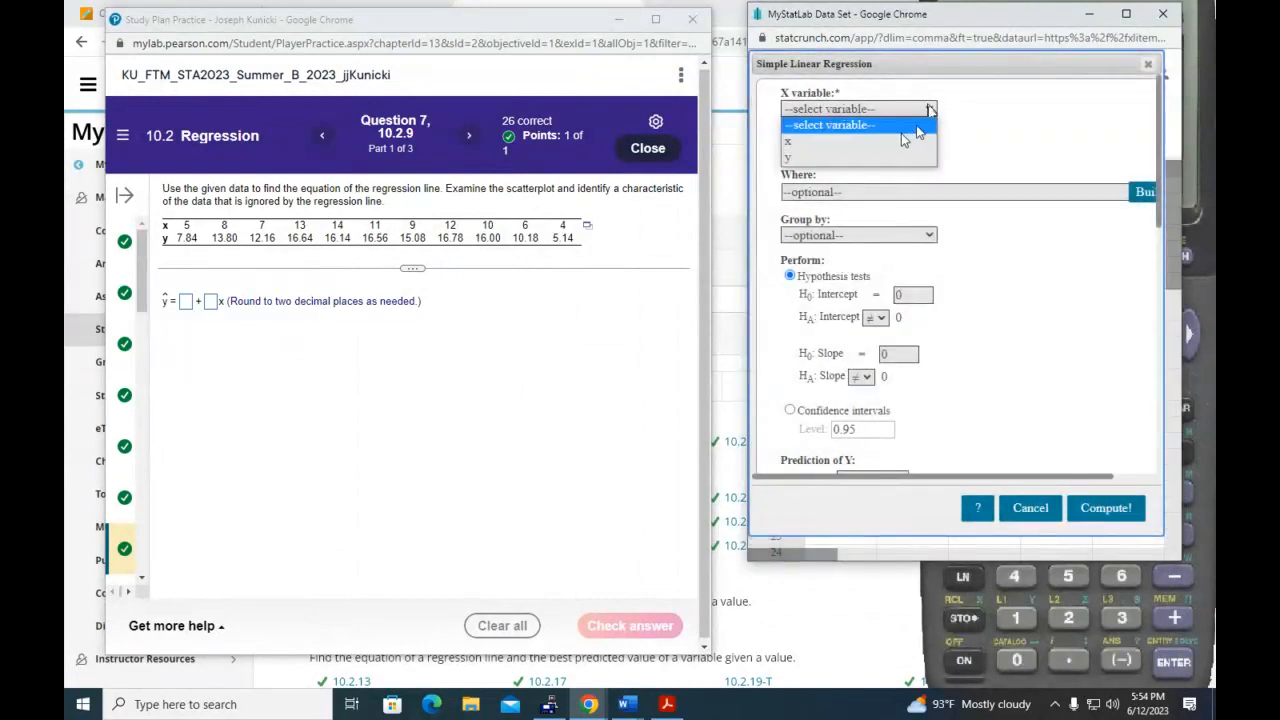
pyautogui.click(903, 141)
pyautogui.click(907, 150)
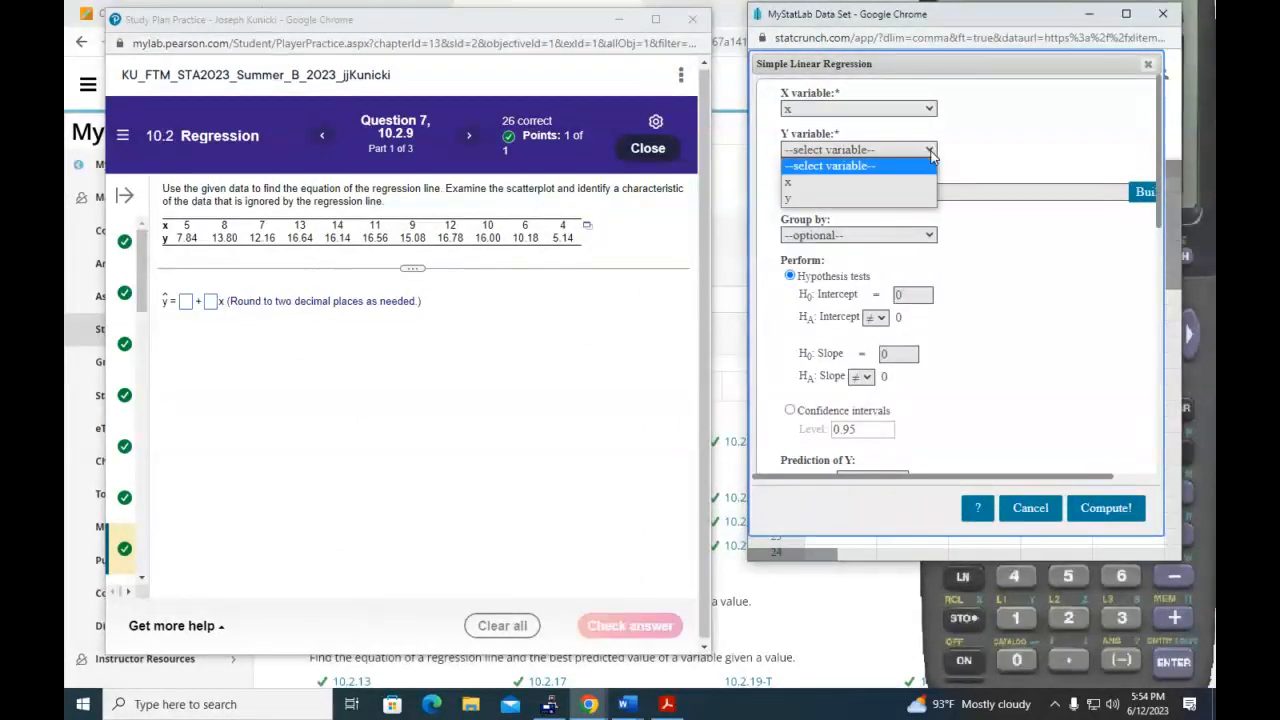
pyautogui.click(915, 200)
pyautogui.click(1106, 508)
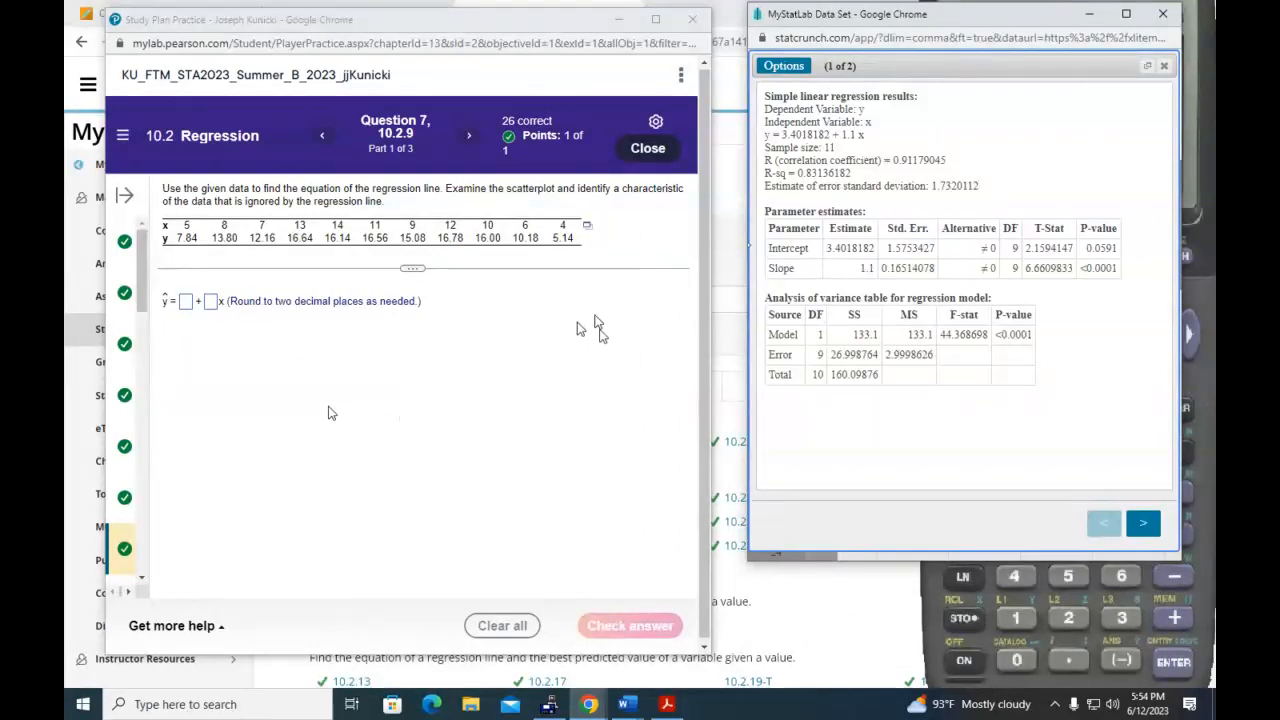
# Enter the regression equation with intercept 3.40 and slope 1.10, check it, and continue to part 2
pyautogui.click(185, 301)
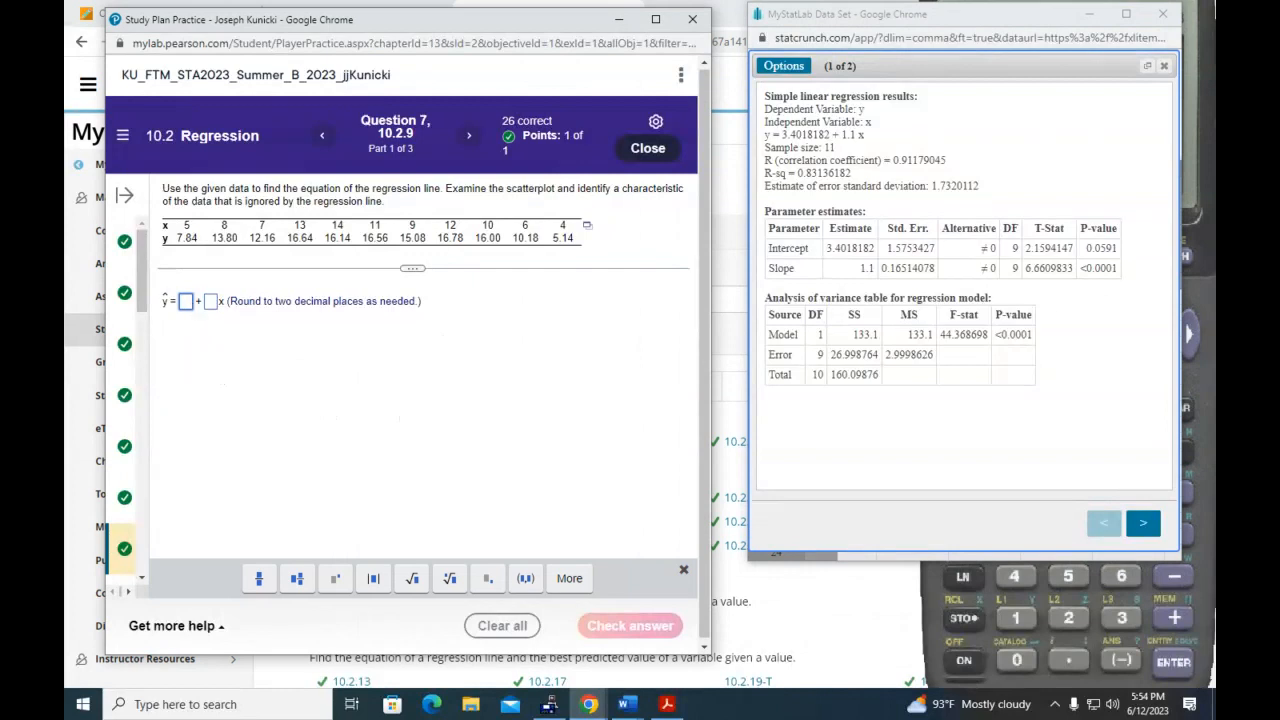
pyautogui.write('3.40')
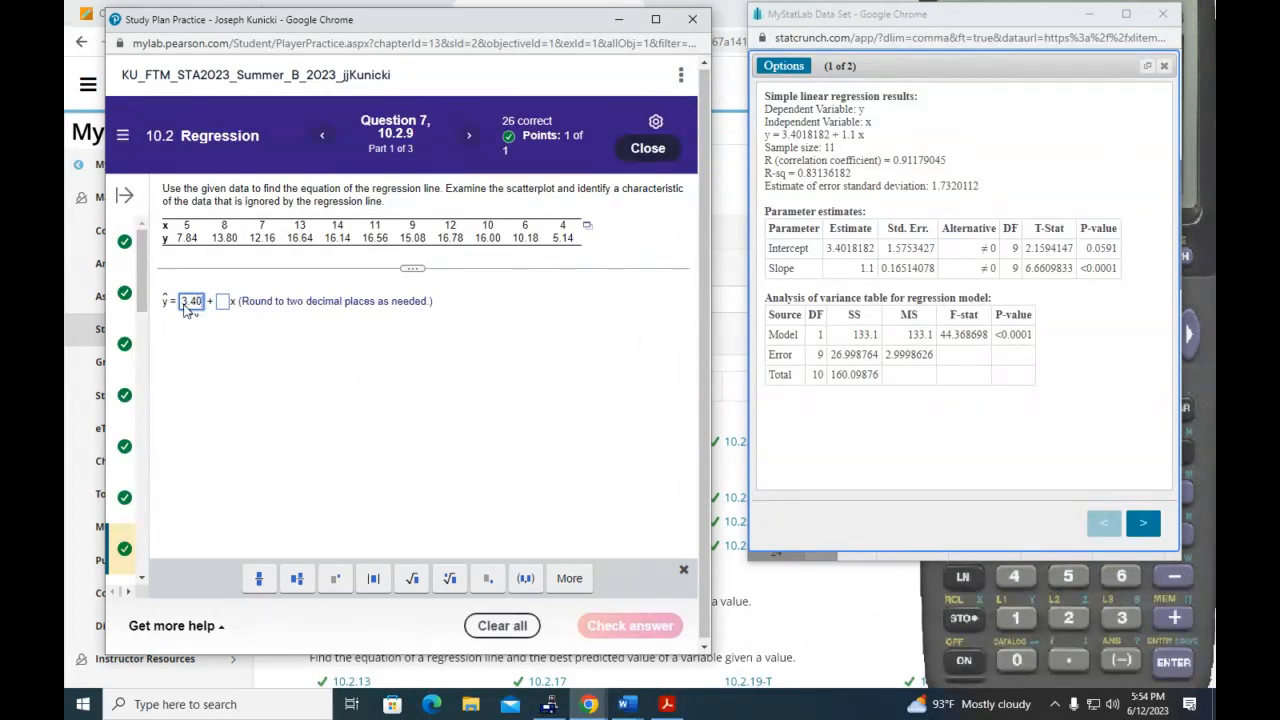
pyautogui.click(226, 304)
pyautogui.write('1.')
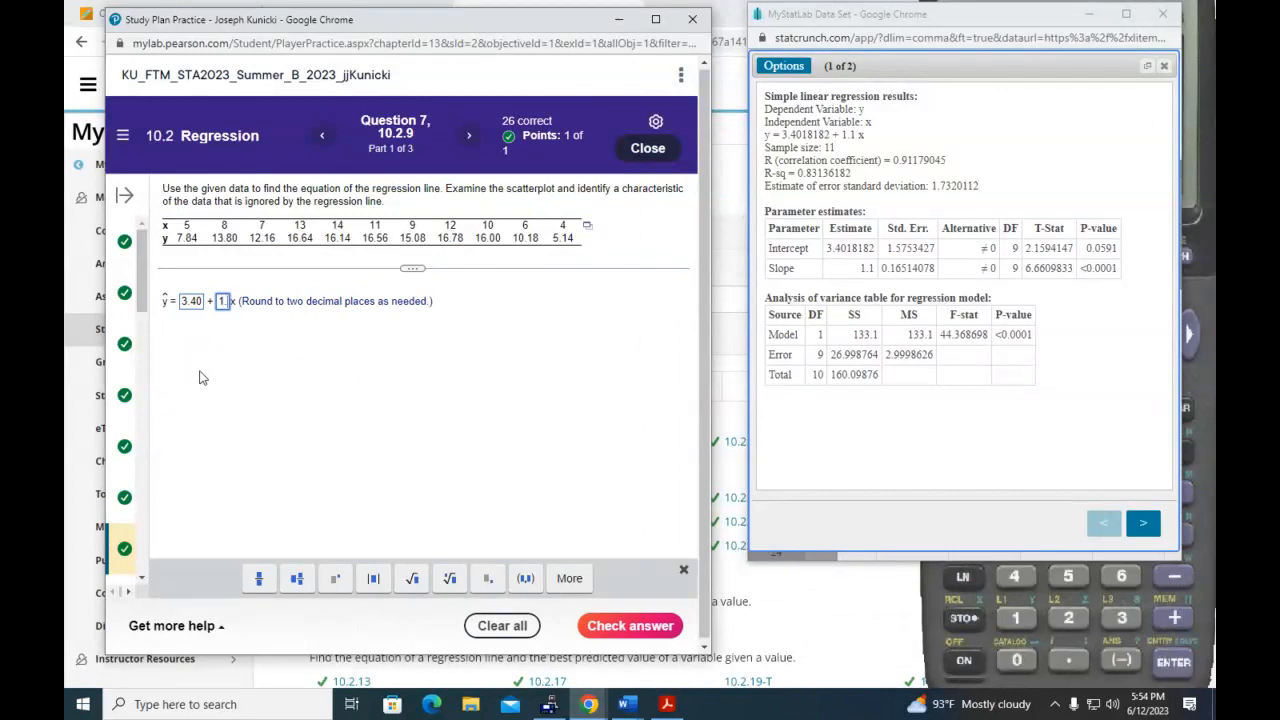
pyautogui.write('10')
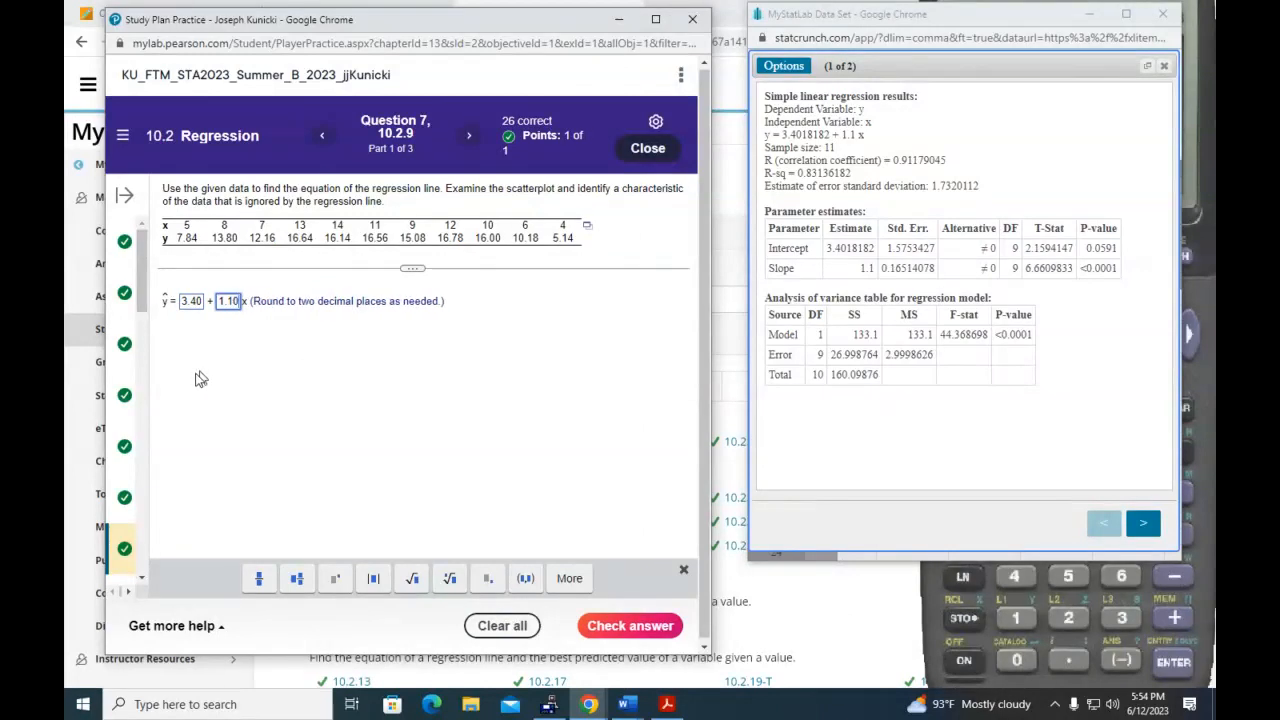
pyautogui.click(628, 638)
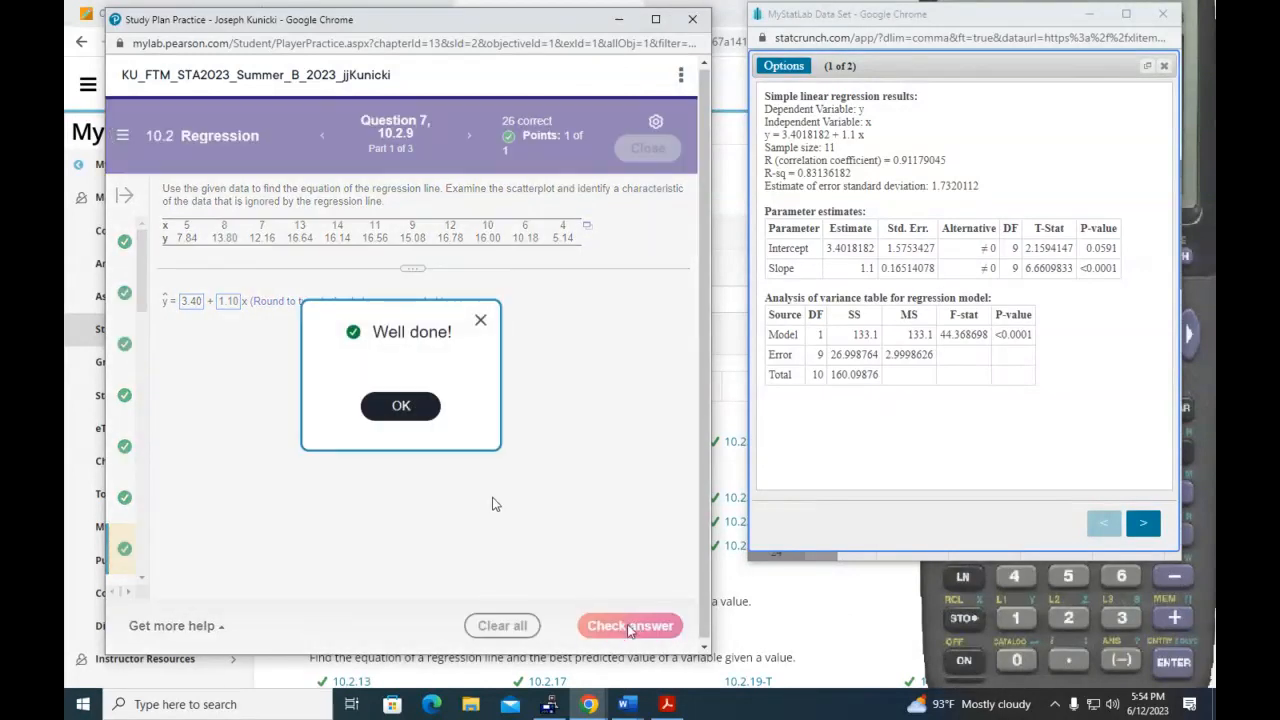
pyautogui.click(406, 410)
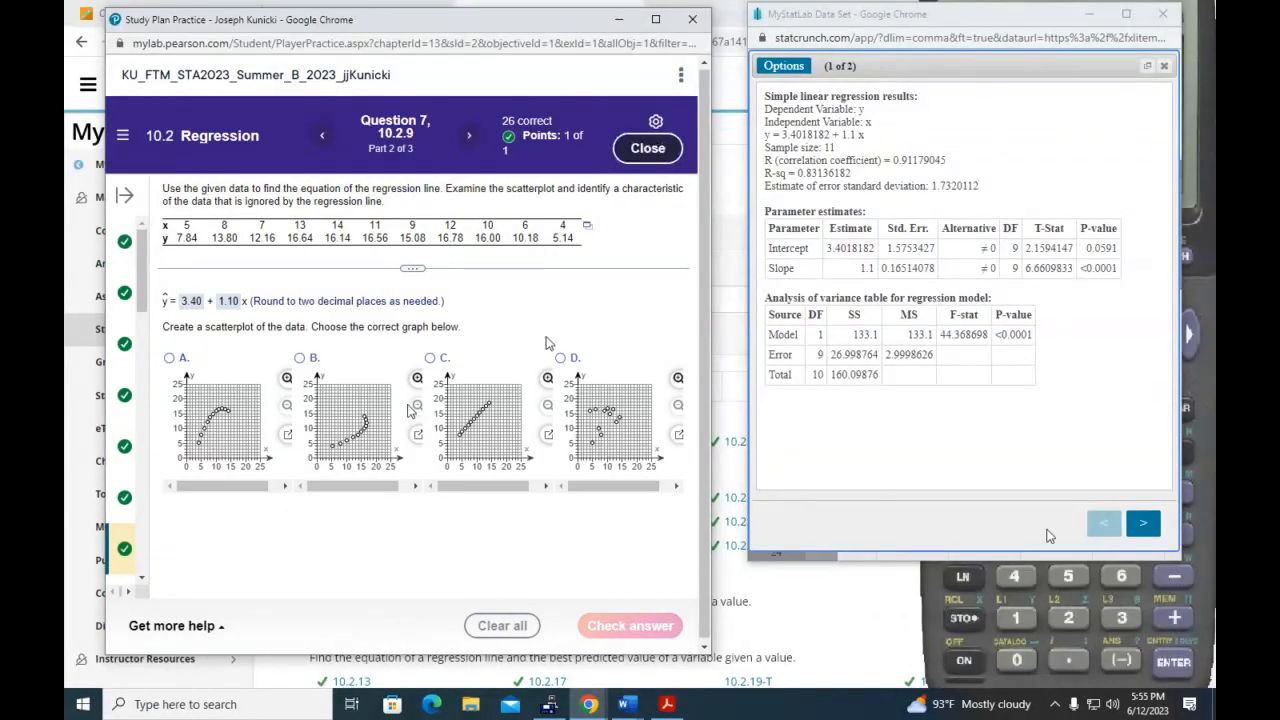
# Show the fitted line plot in StatCrunch, submit scatterplot A as the matching graph, and continue to part 3
pyautogui.click(1143, 523)
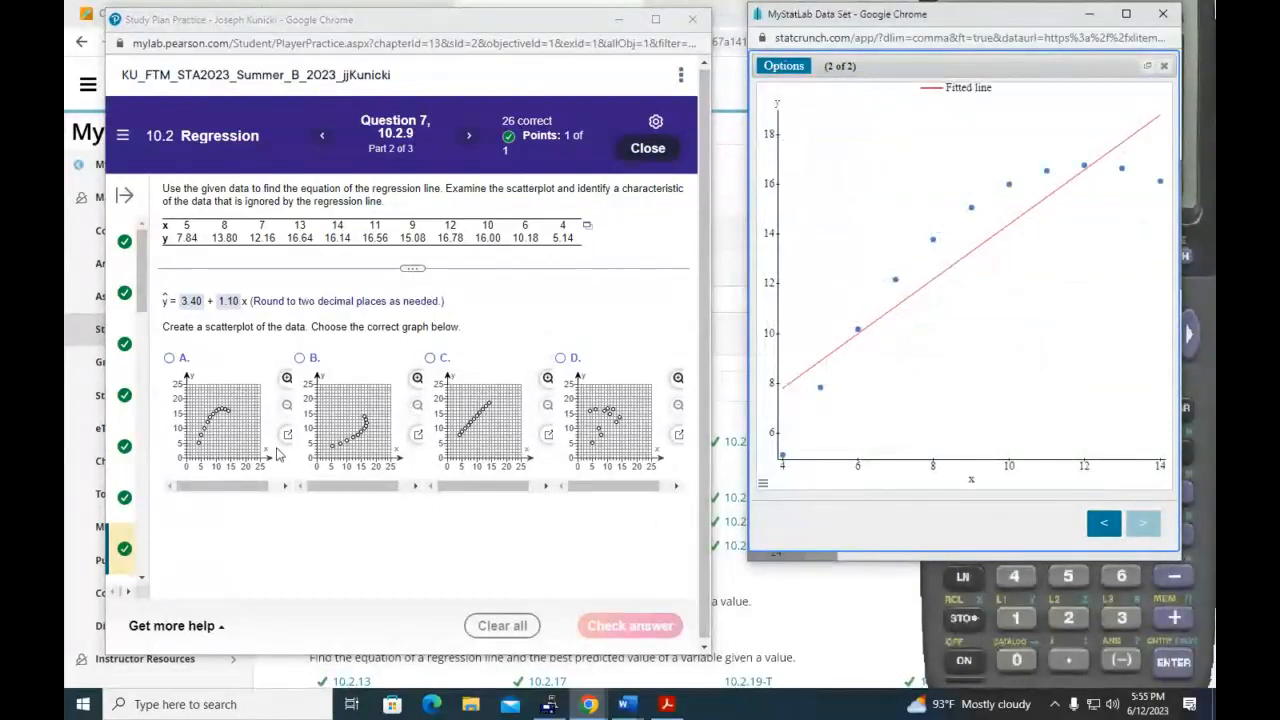
pyautogui.click(174, 361)
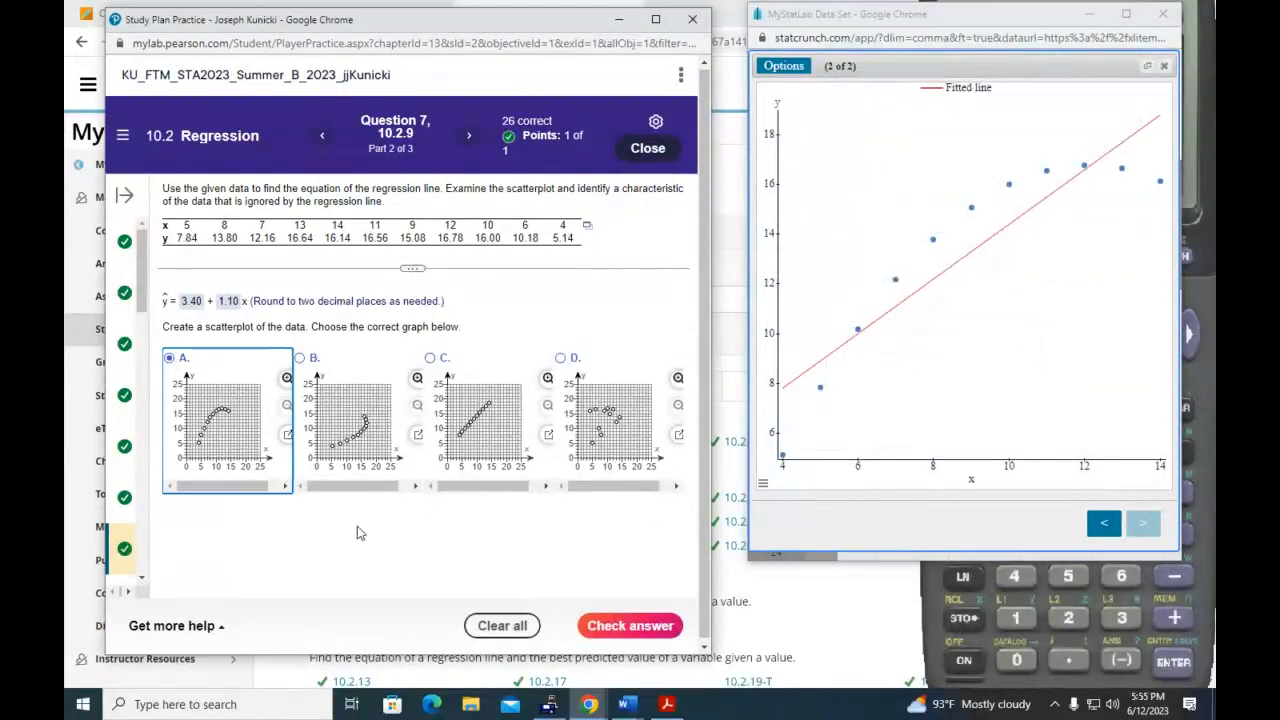
pyautogui.click(640, 626)
pyautogui.click(423, 408)
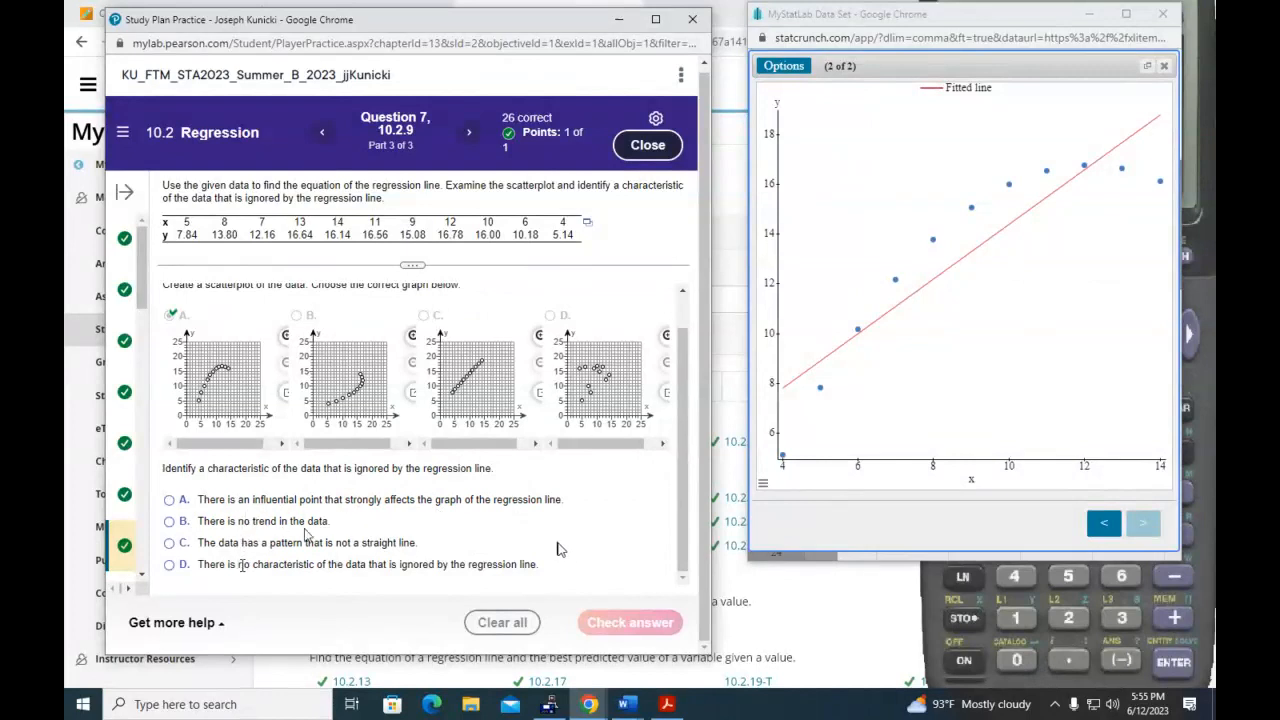
# Submit choice C, that the data has a pattern that is not a straight line, and return to the regression results in StatCrunch
pyautogui.click(169, 543)
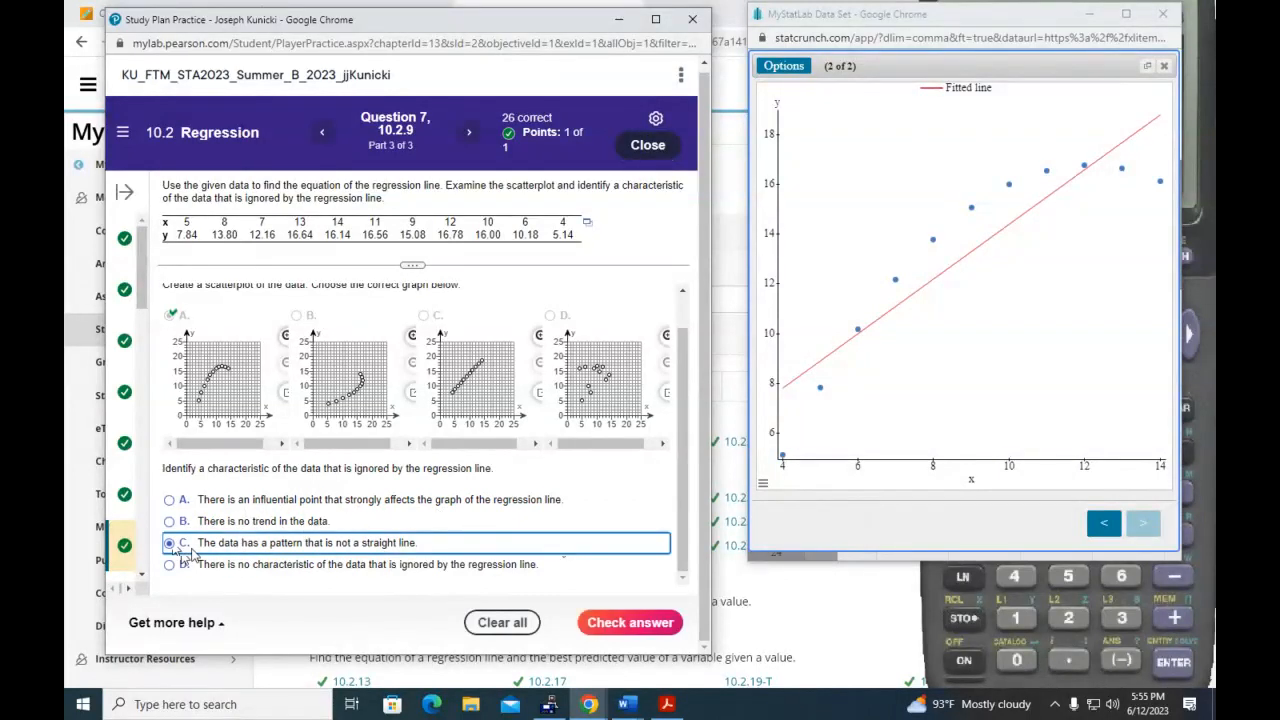
pyautogui.click(632, 625)
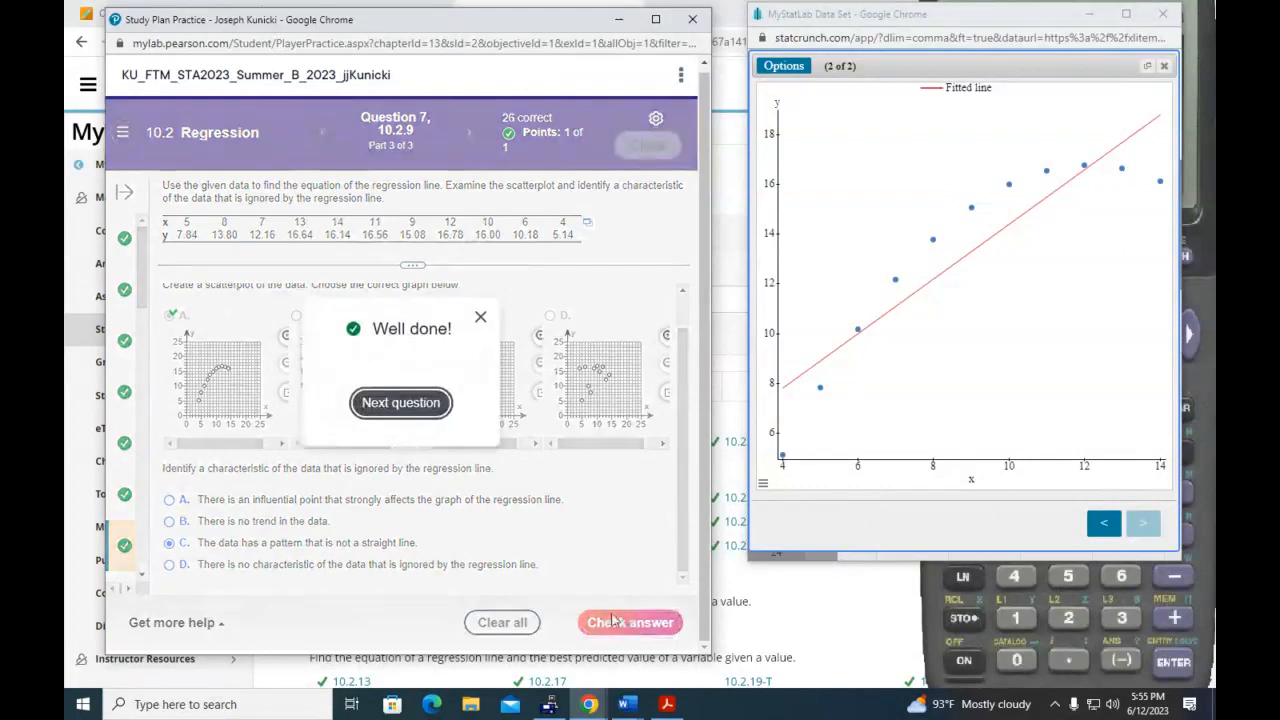
pyautogui.click(481, 316)
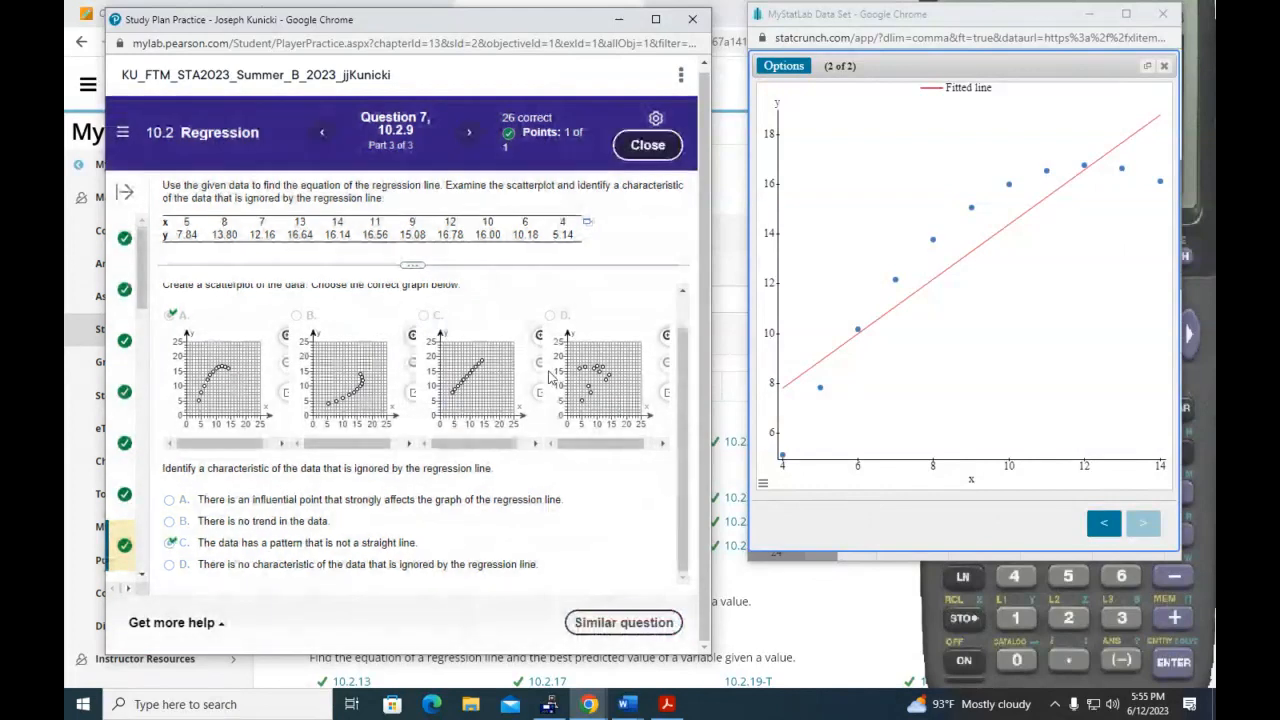
pyautogui.click(1104, 522)
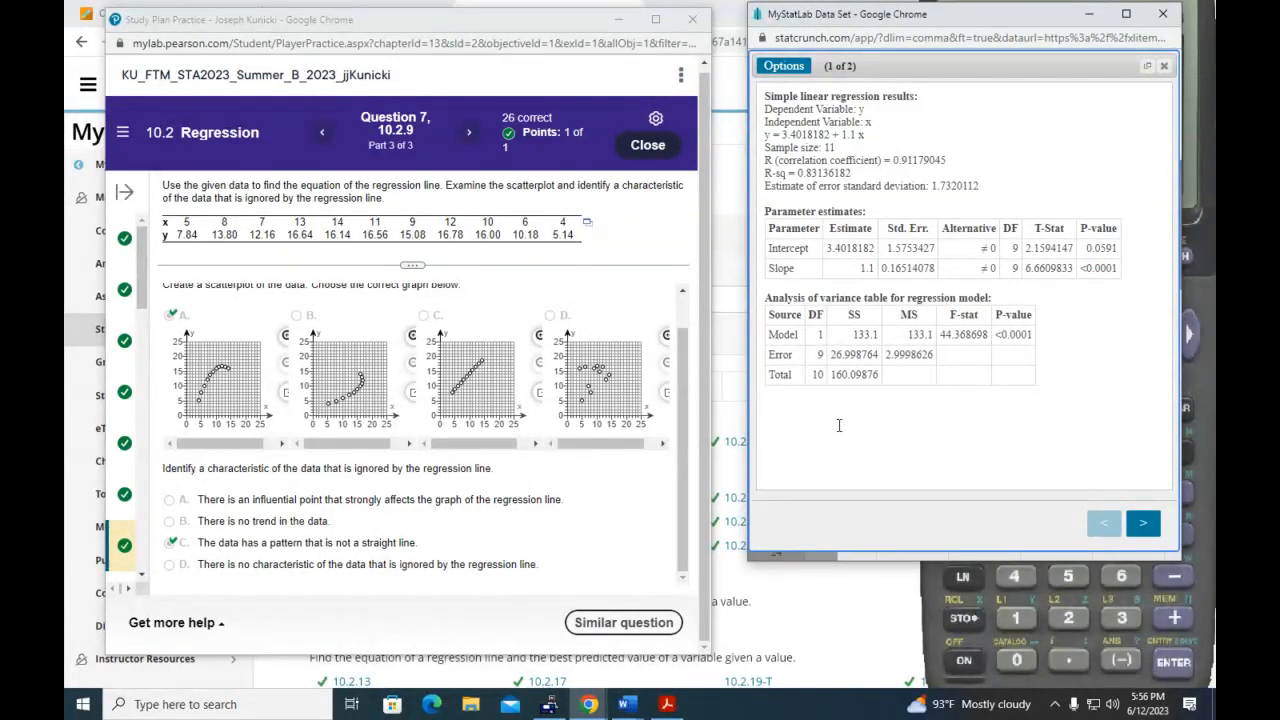
# Go to question 10.2.10-T, open its data table in StatCrunch in place of the old one, and put it beside the question
pyautogui.click(469, 132)
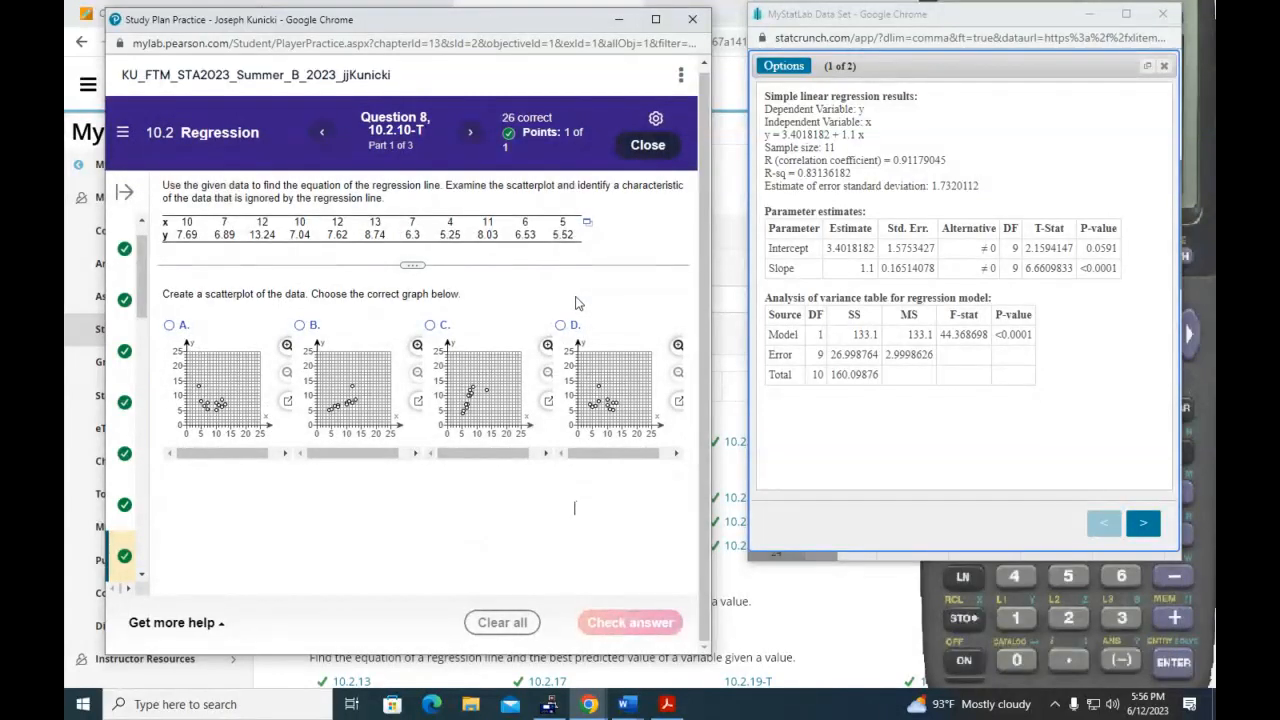
pyautogui.click(1163, 14)
pyautogui.click(589, 228)
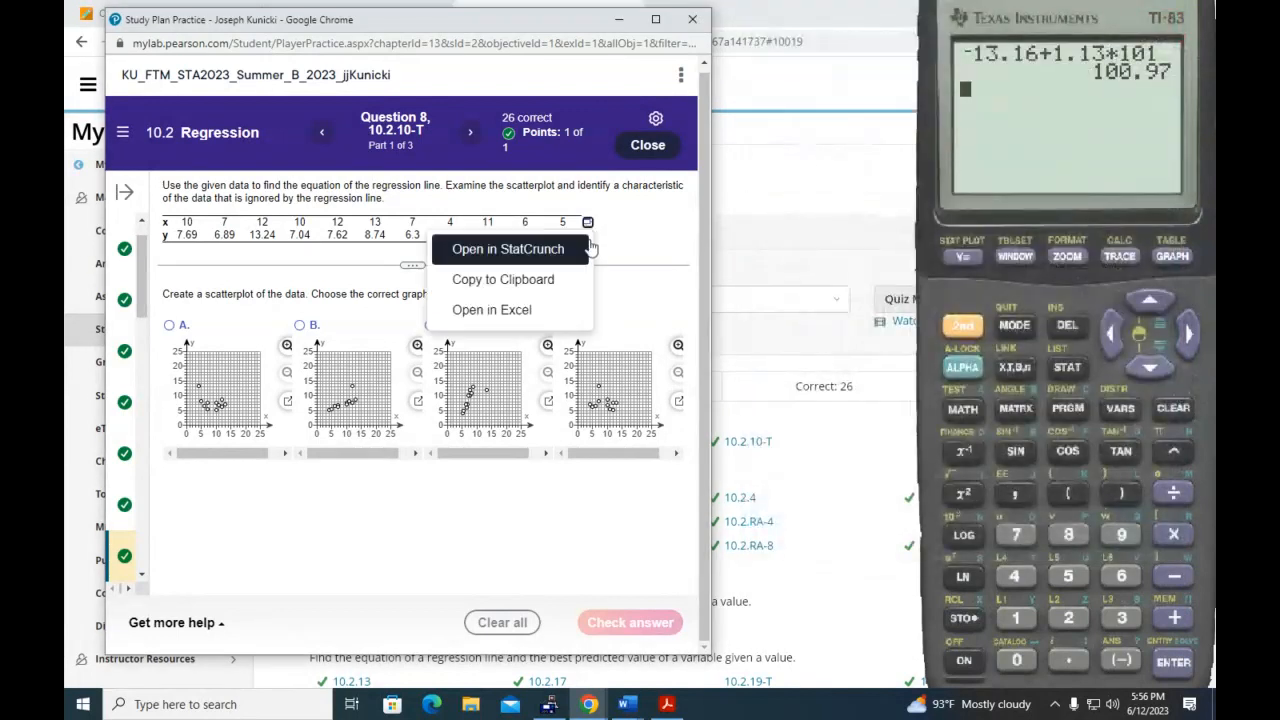
pyautogui.click(500, 246)
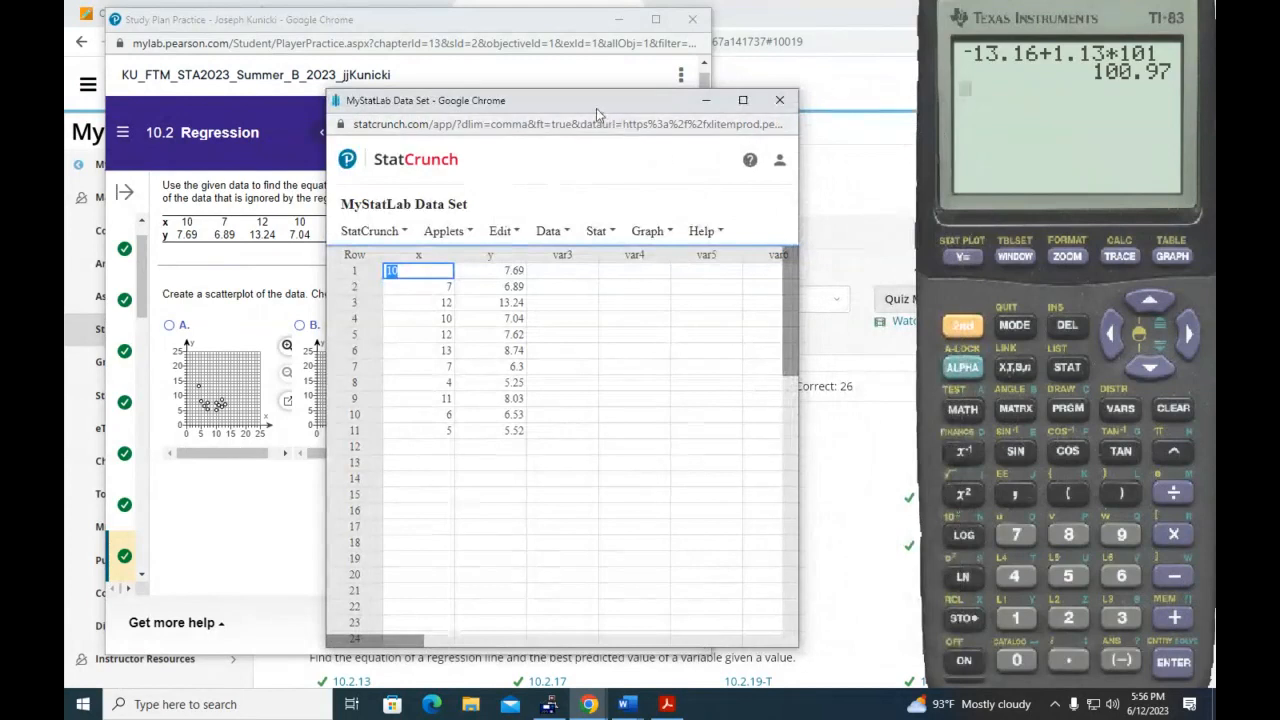
pyautogui.moveTo(596, 108); pyautogui.dragTo(986, 26)
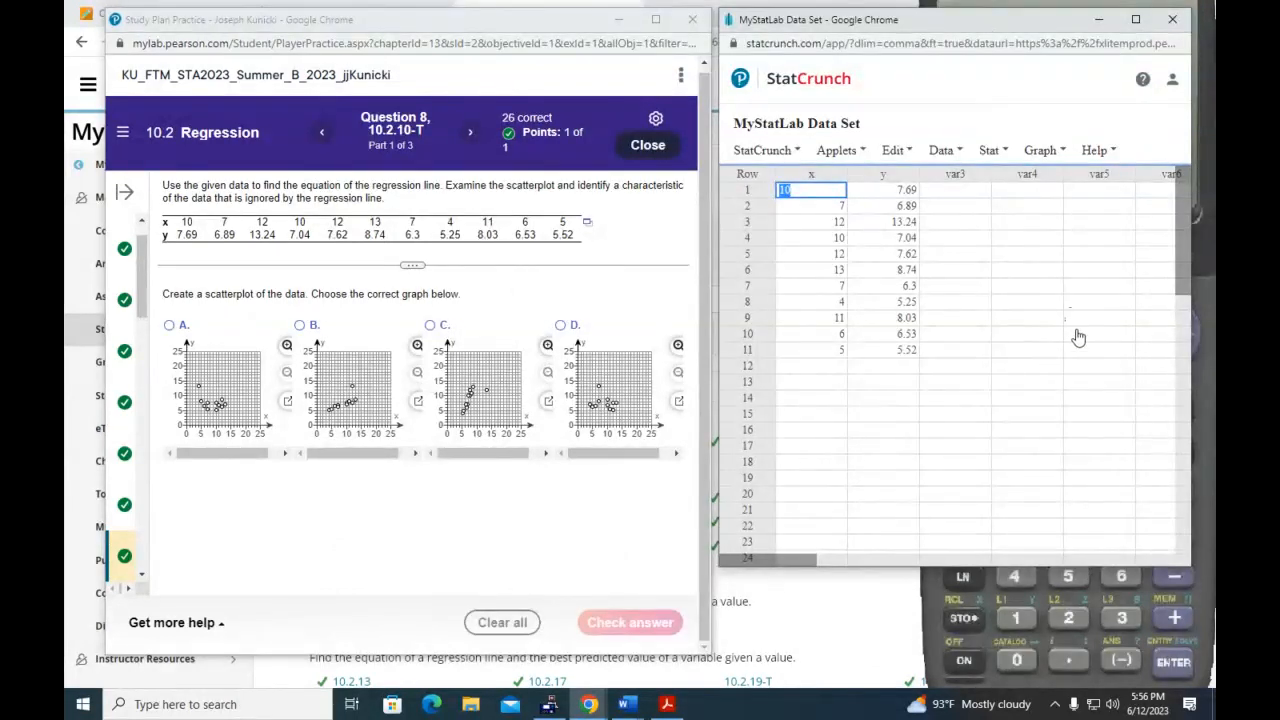
# Compute a simple linear regression for question 10.2.10-T with x as the X variable and y as the Y variable
pyautogui.click(992, 150)
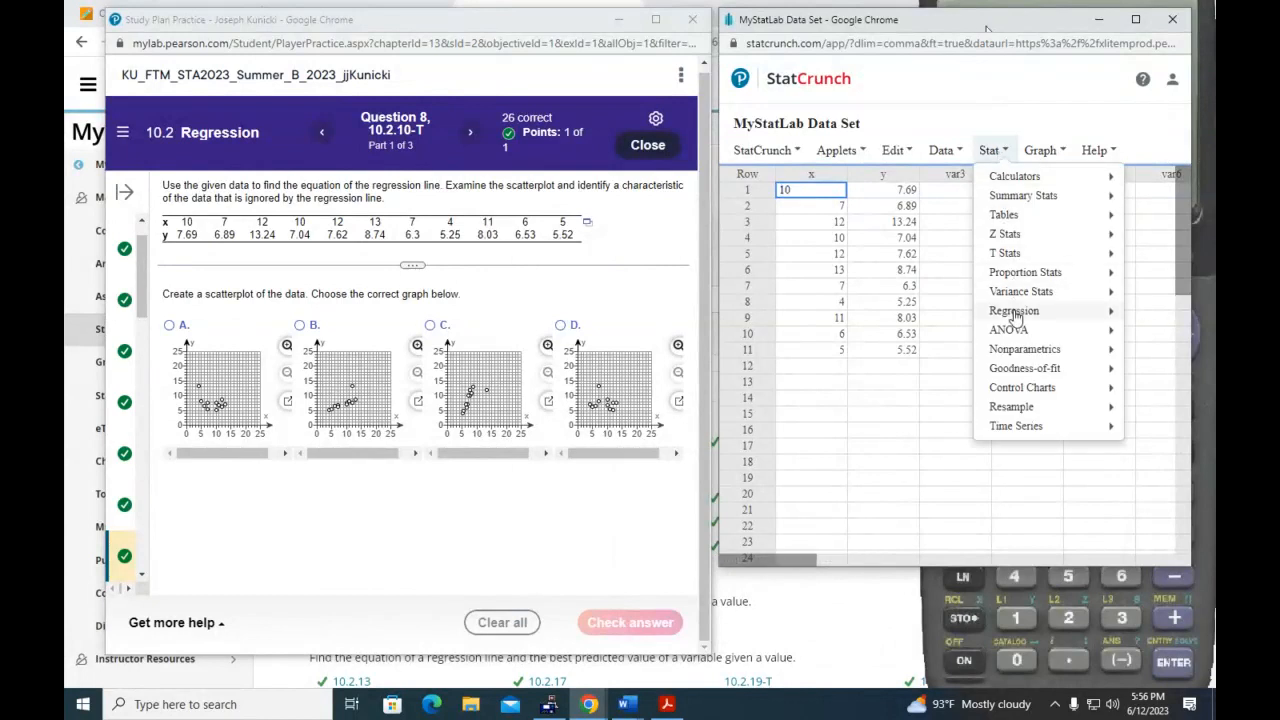
pyautogui.moveTo(1015, 315)
pyautogui.click(921, 322)
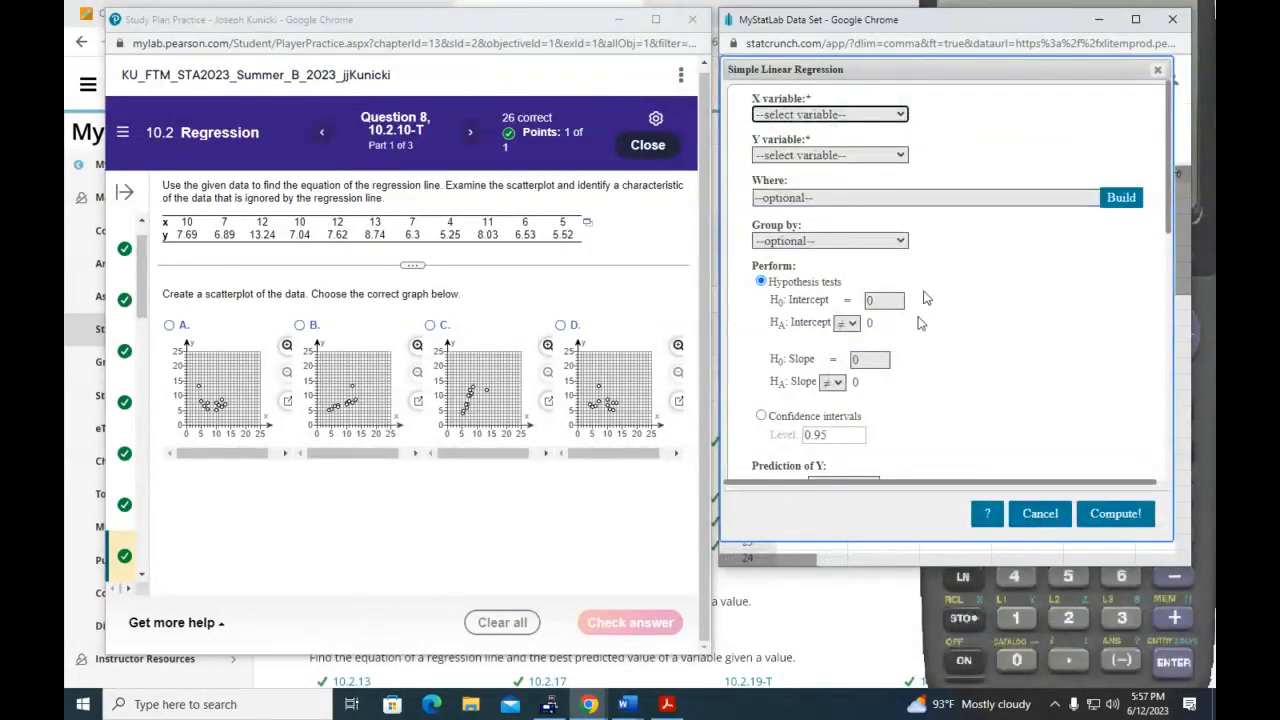
pyautogui.click(898, 116)
pyautogui.click(862, 138)
pyautogui.click(900, 155)
pyautogui.click(886, 194)
pyautogui.click(1148, 522)
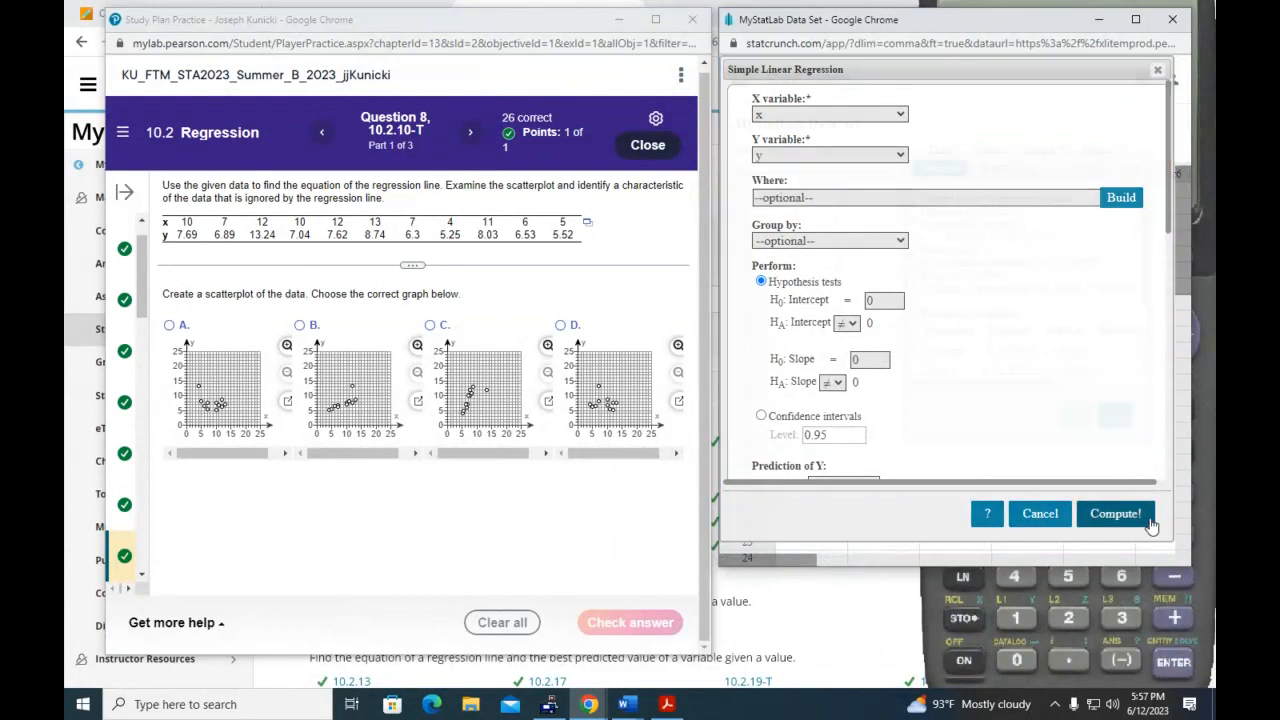
# Show the enlarged fitted line plot, submit scatterplot B as the matching graph, and continue to part 2
pyautogui.click(1115, 414)
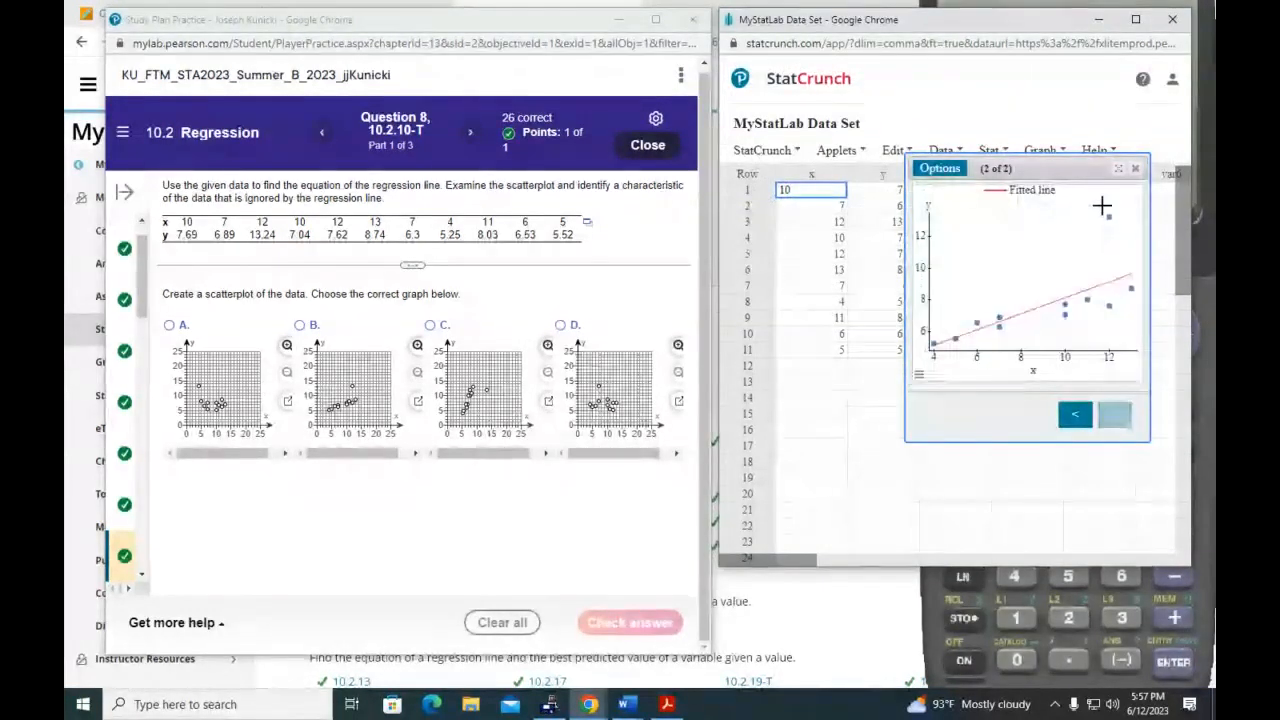
pyautogui.click(1118, 168)
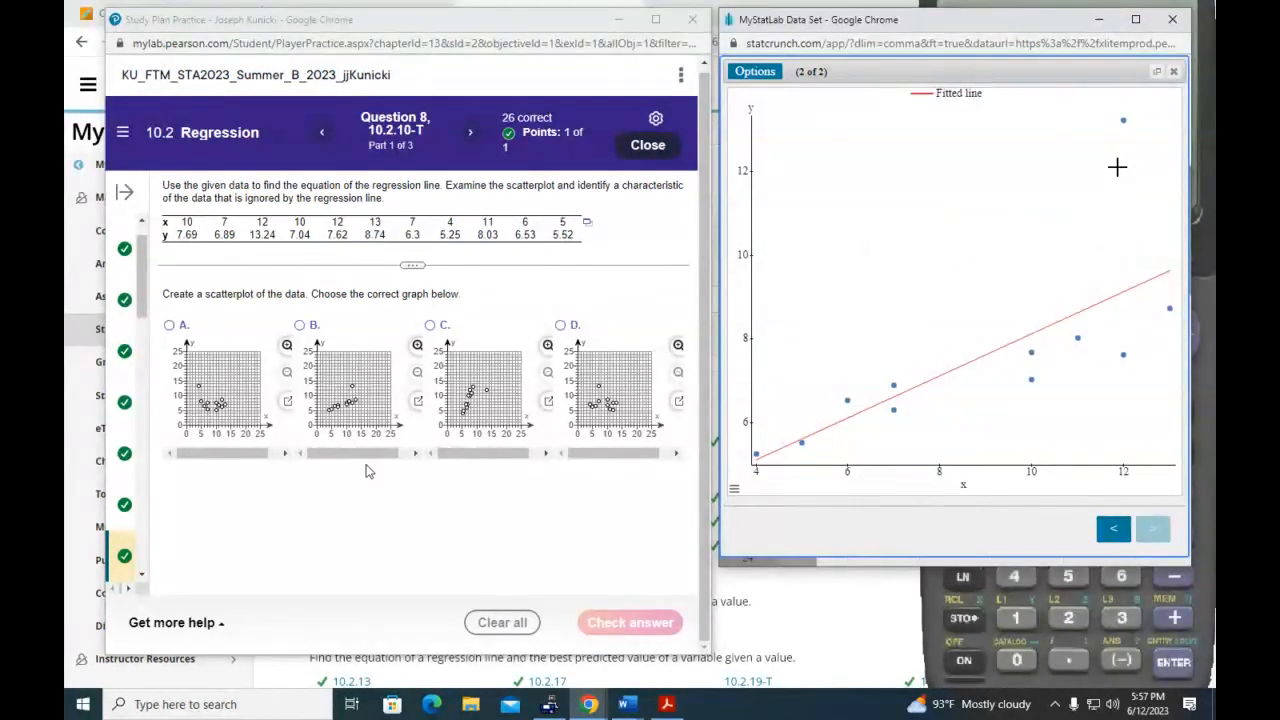
pyautogui.click(300, 326)
pyautogui.click(603, 622)
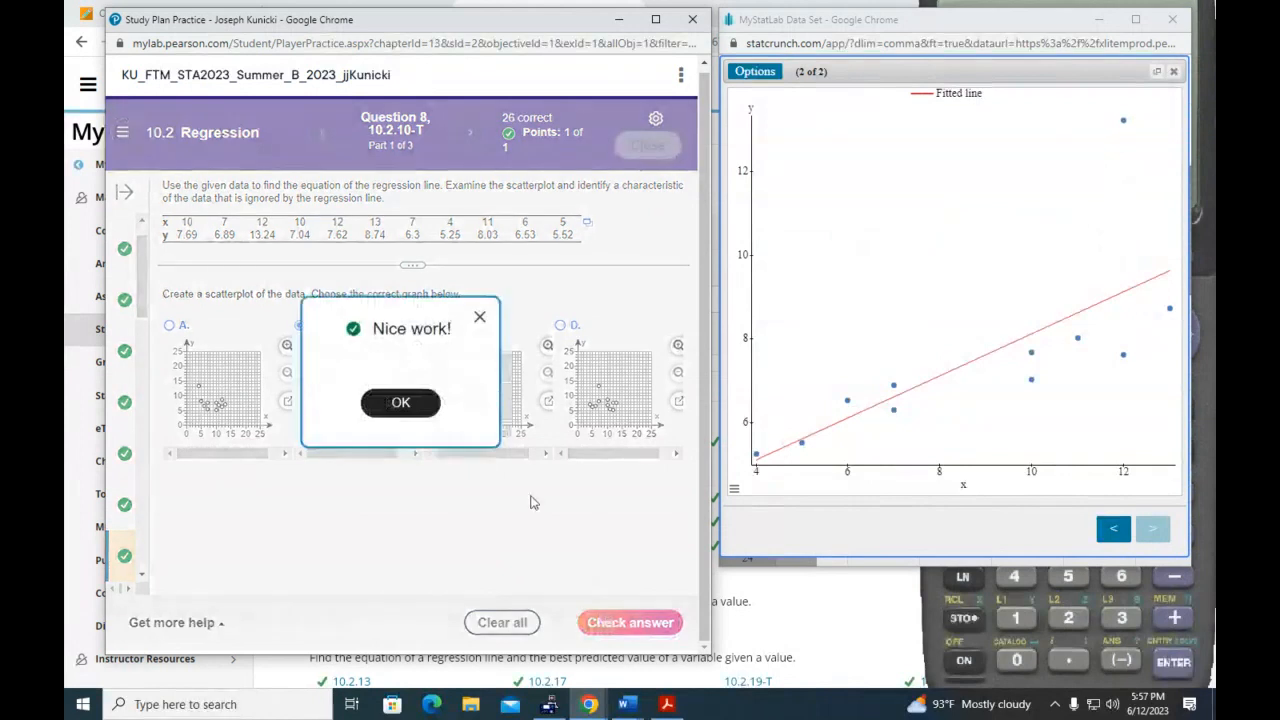
pyautogui.click(420, 406)
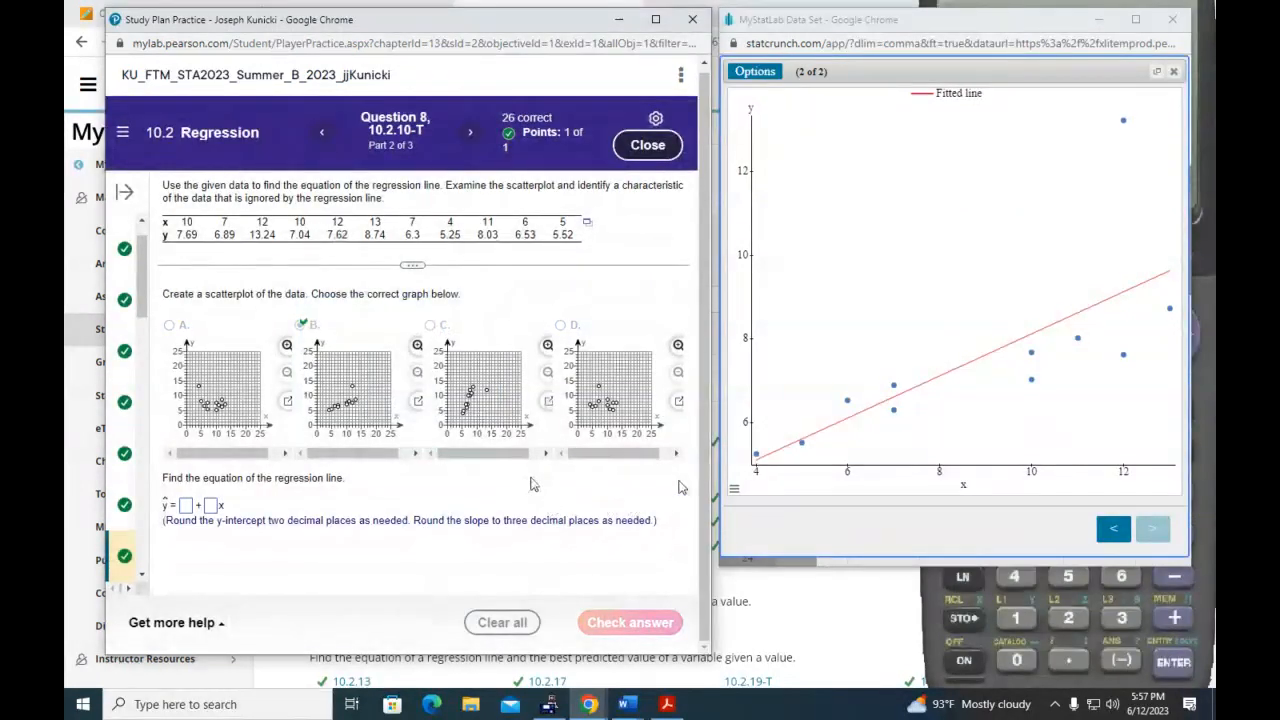
# Return to the regression results, submit the equation with intercept 3.10 and slope 0.50, and continue to part 3
pyautogui.click(1110, 529)
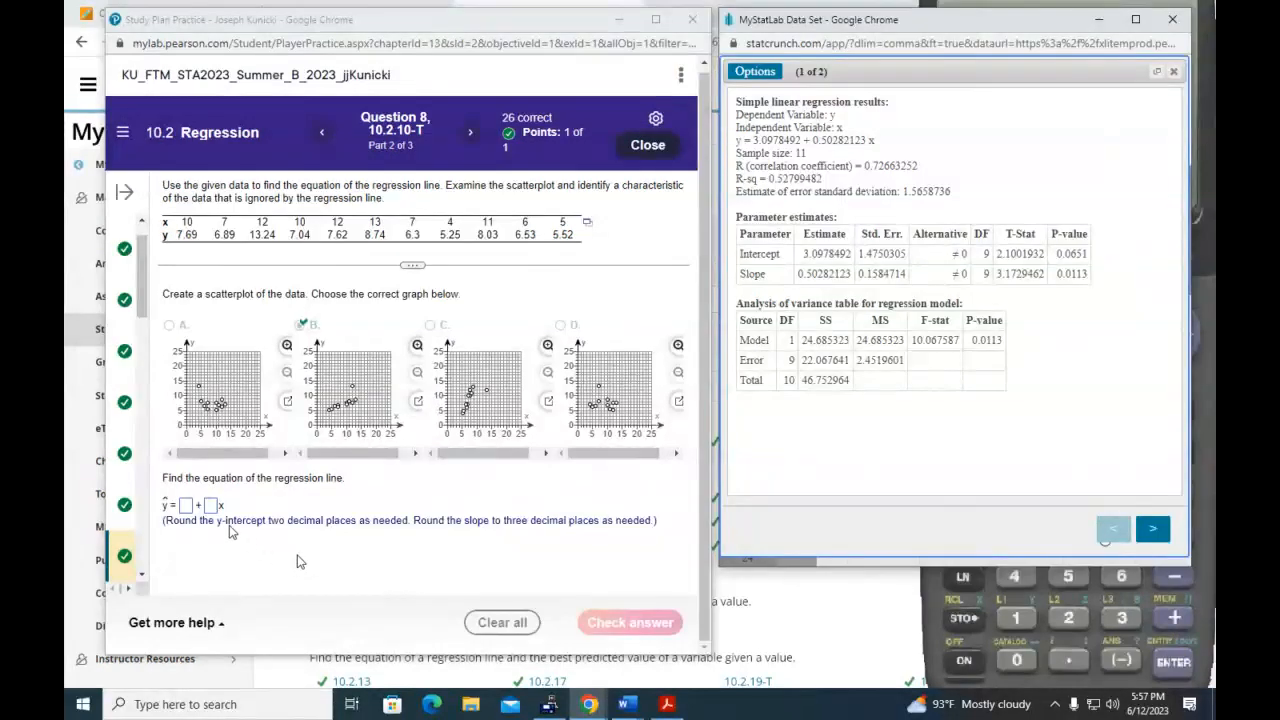
pyautogui.click(185, 506)
pyautogui.write('3.10')
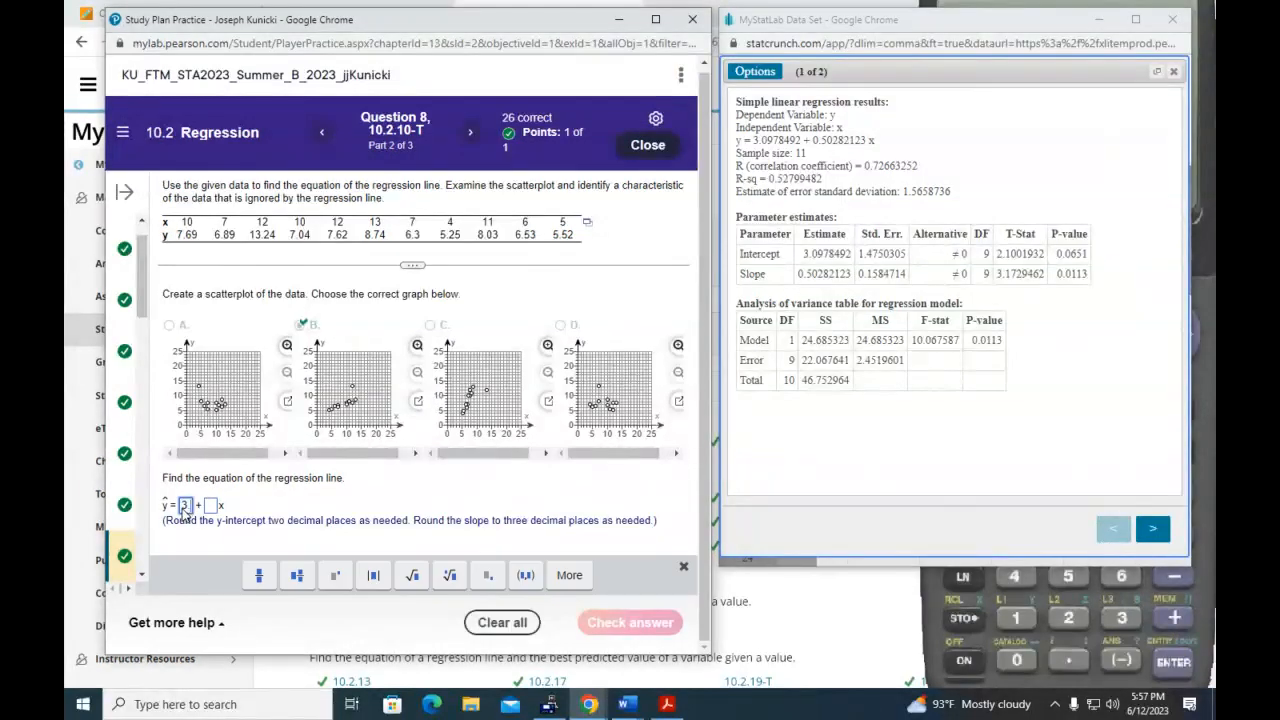
pyautogui.click(224, 506)
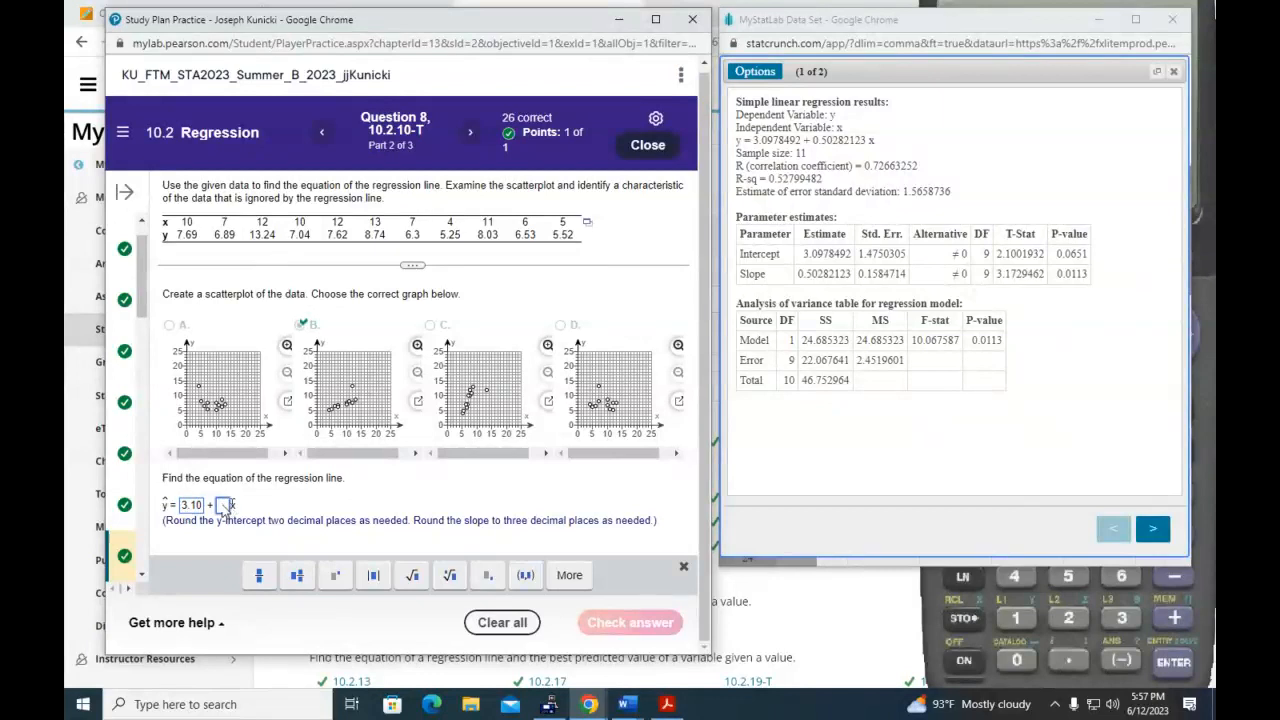
pyautogui.write('0.50')
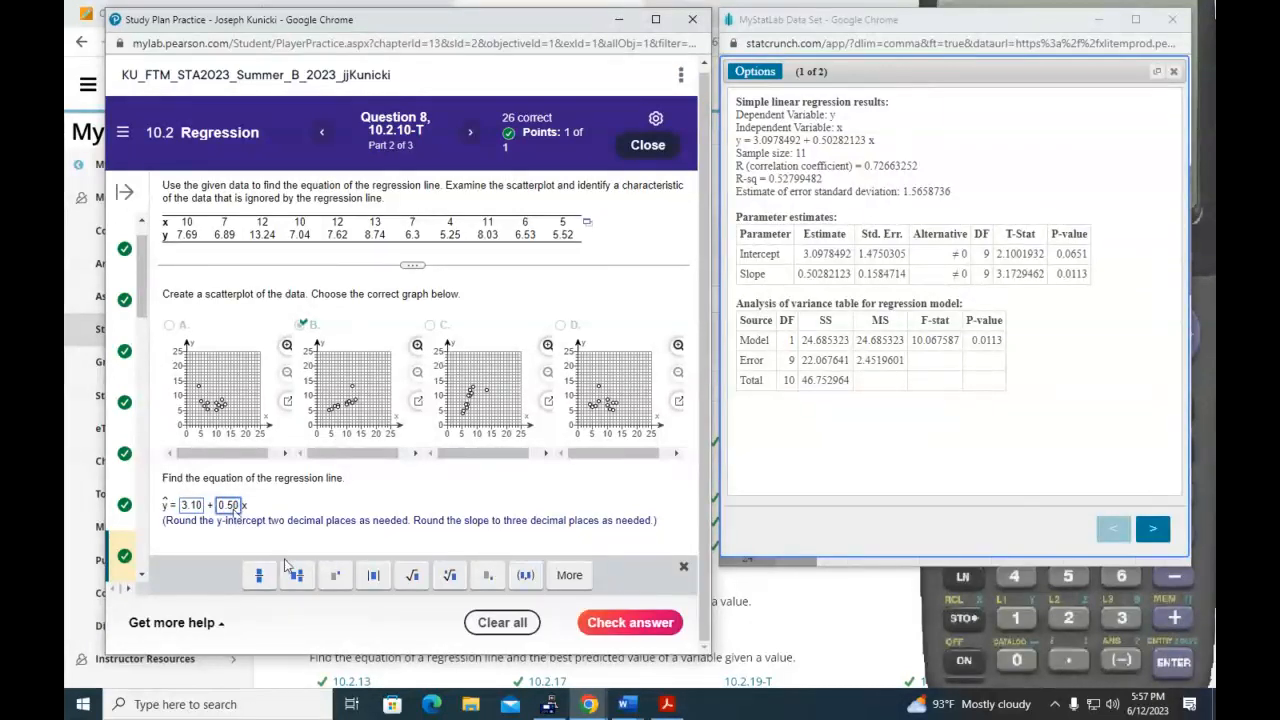
pyautogui.click(638, 622)
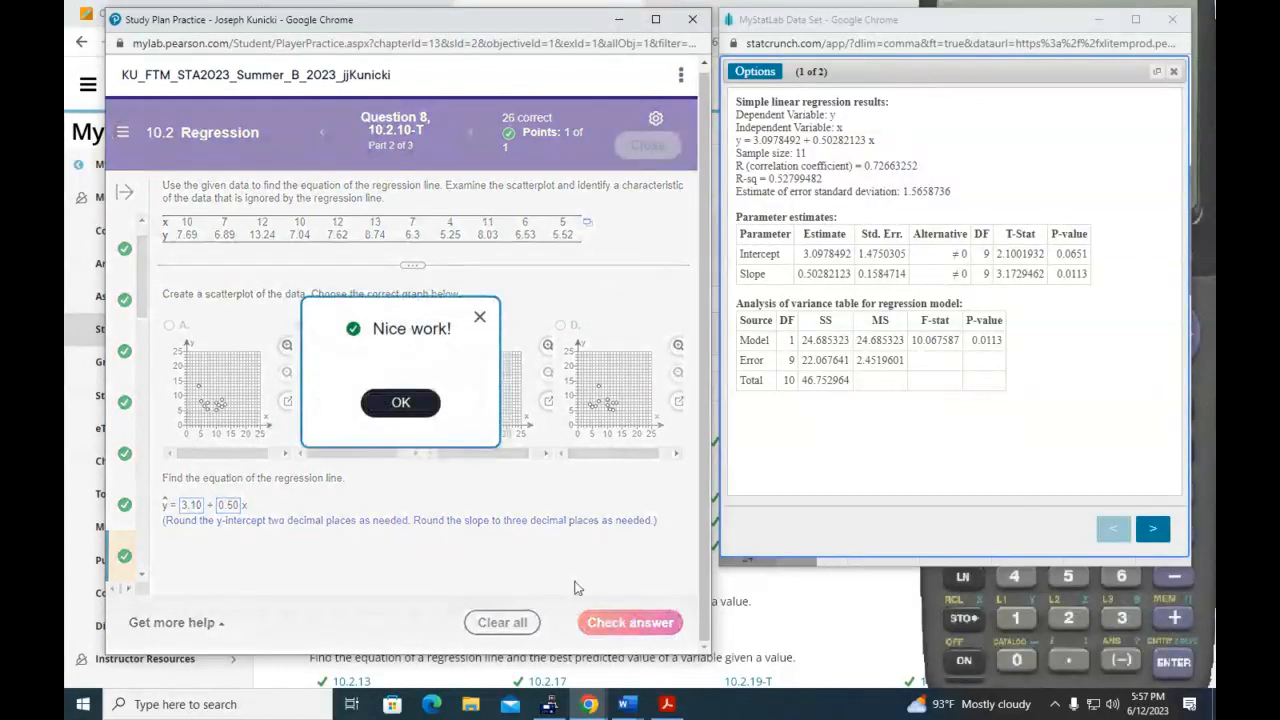
pyautogui.click(400, 404)
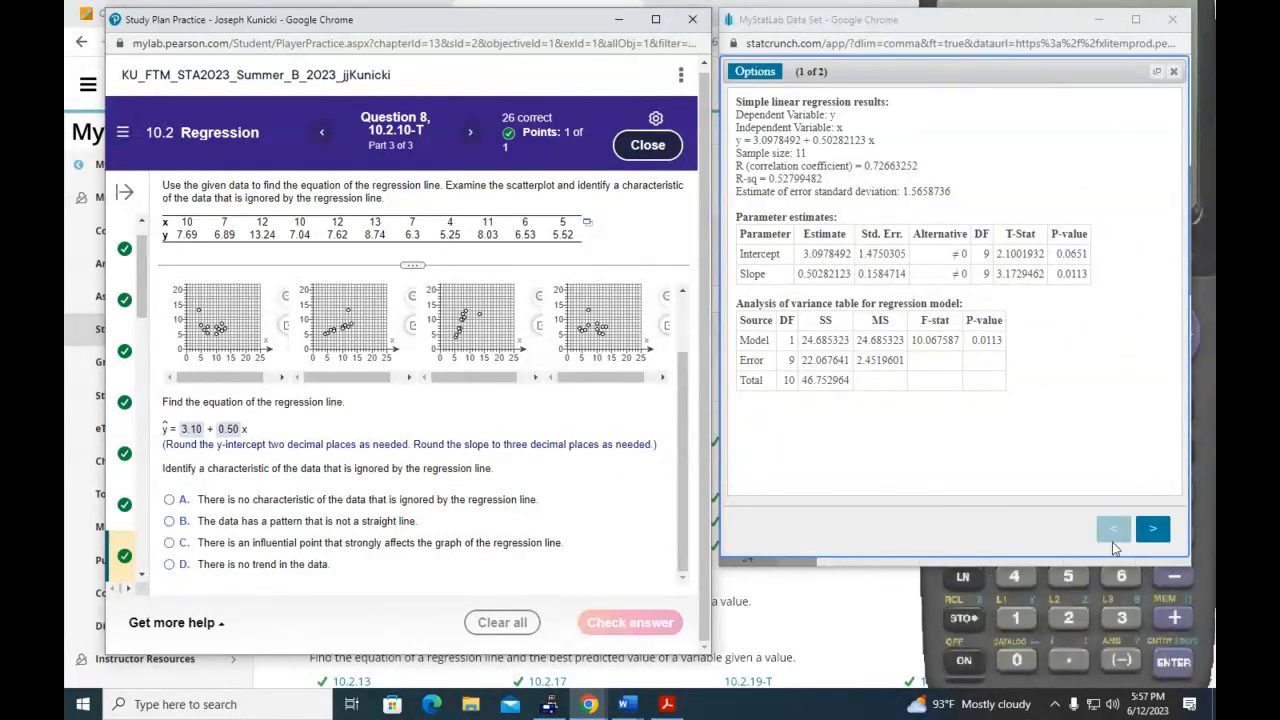
# Check the fitted line plot and submit choice C, an influential point that strongly affects the graph of the regression line
pyautogui.click(1149, 535)
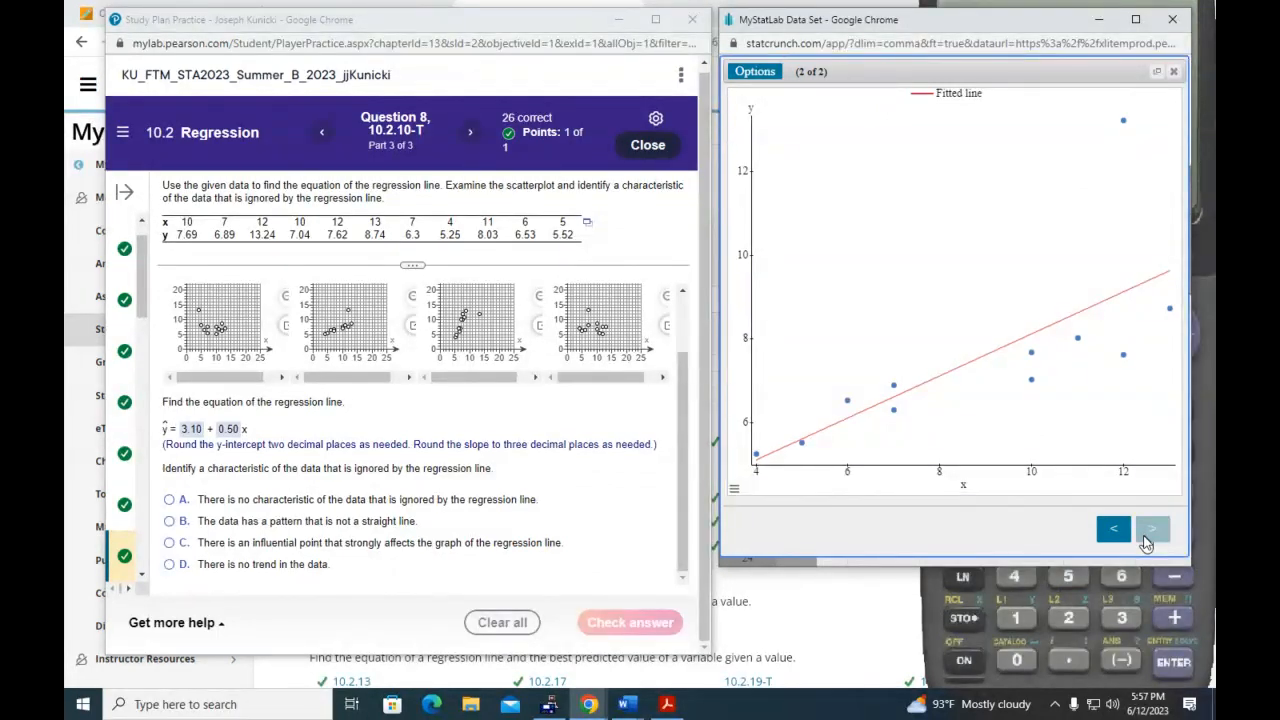
pyautogui.click(170, 543)
pyautogui.click(658, 626)
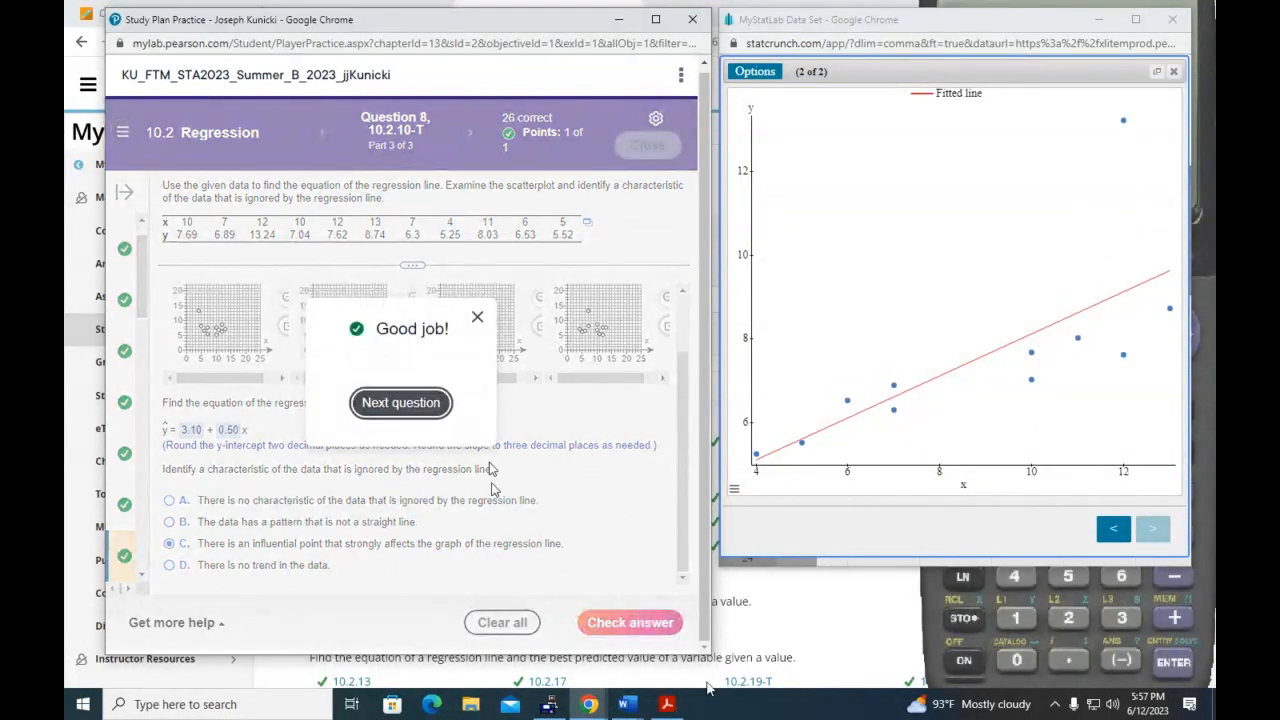
pyautogui.click(477, 317)
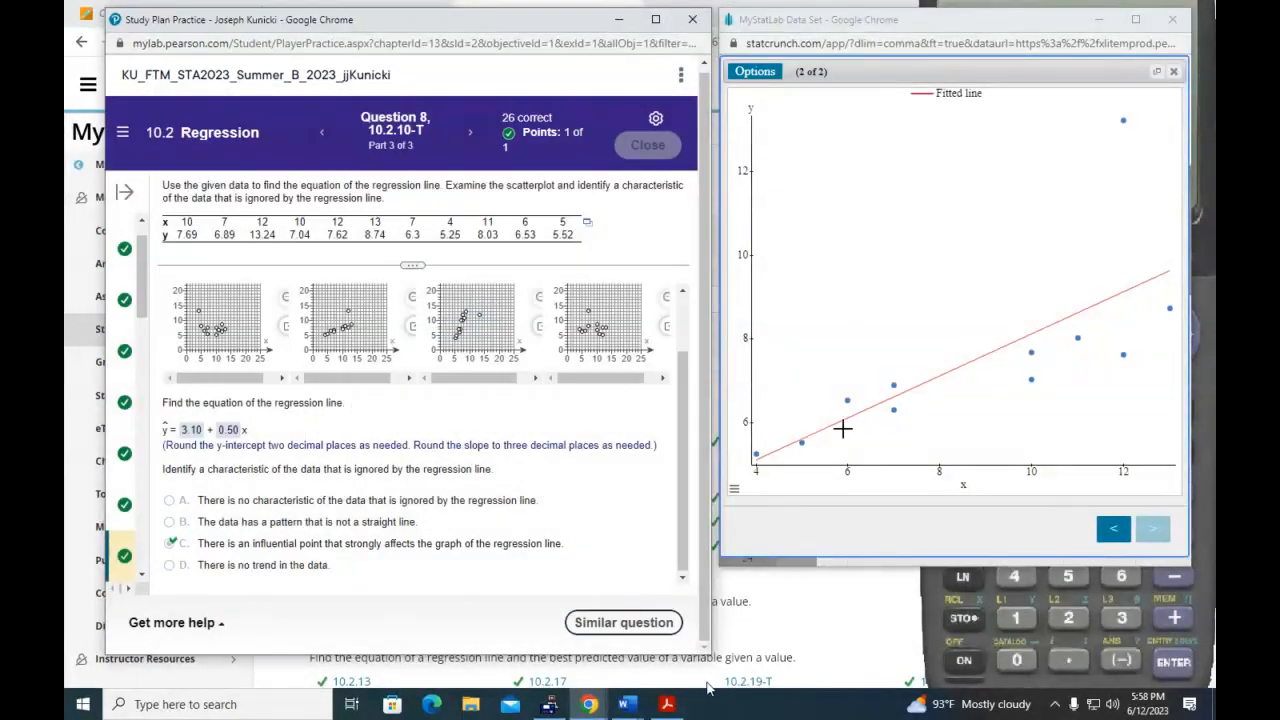
# Review the regression results and the fitted line plot for question 10.2.10-T
pyautogui.click(1113, 528)
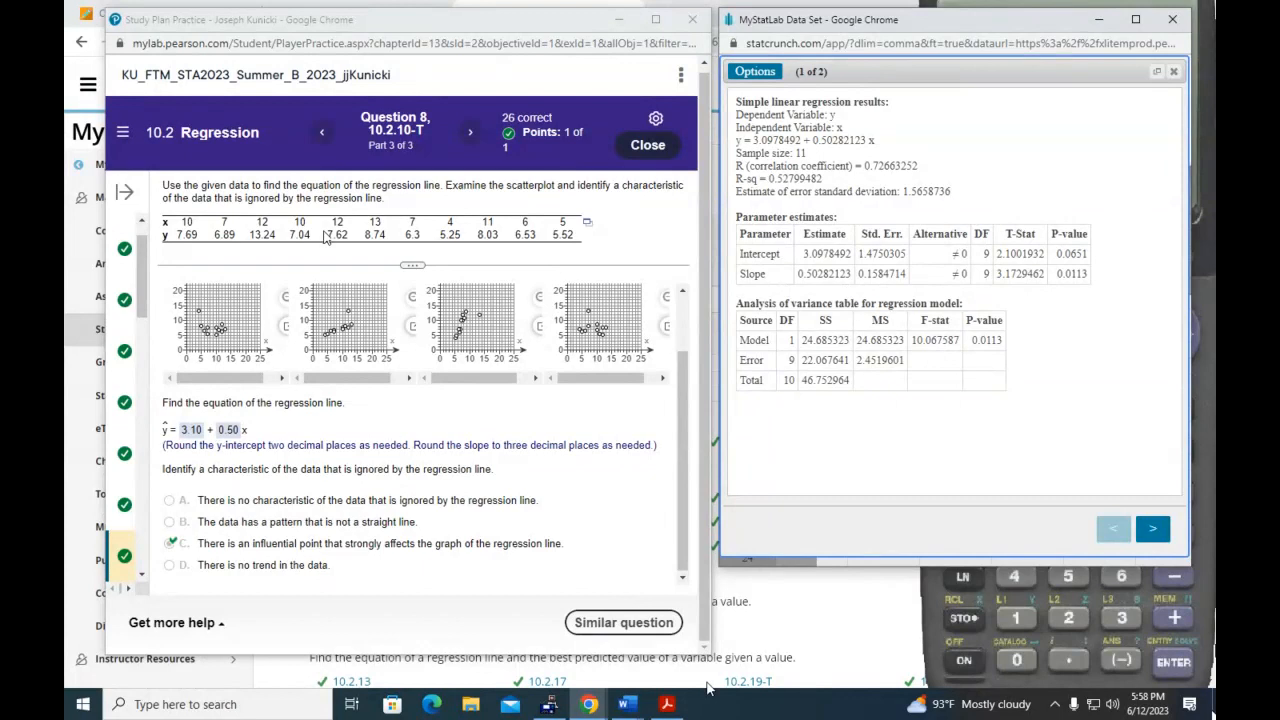
pyautogui.click(1152, 528)
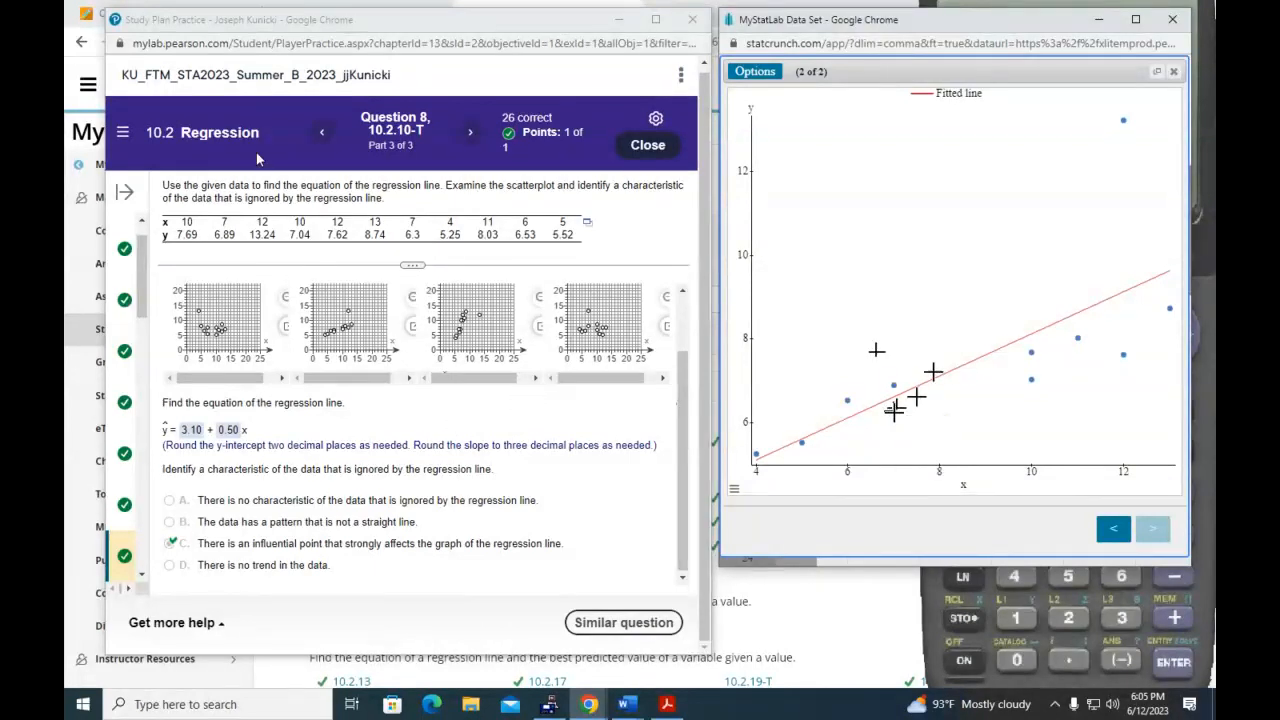
pyautogui.moveTo(893, 410)
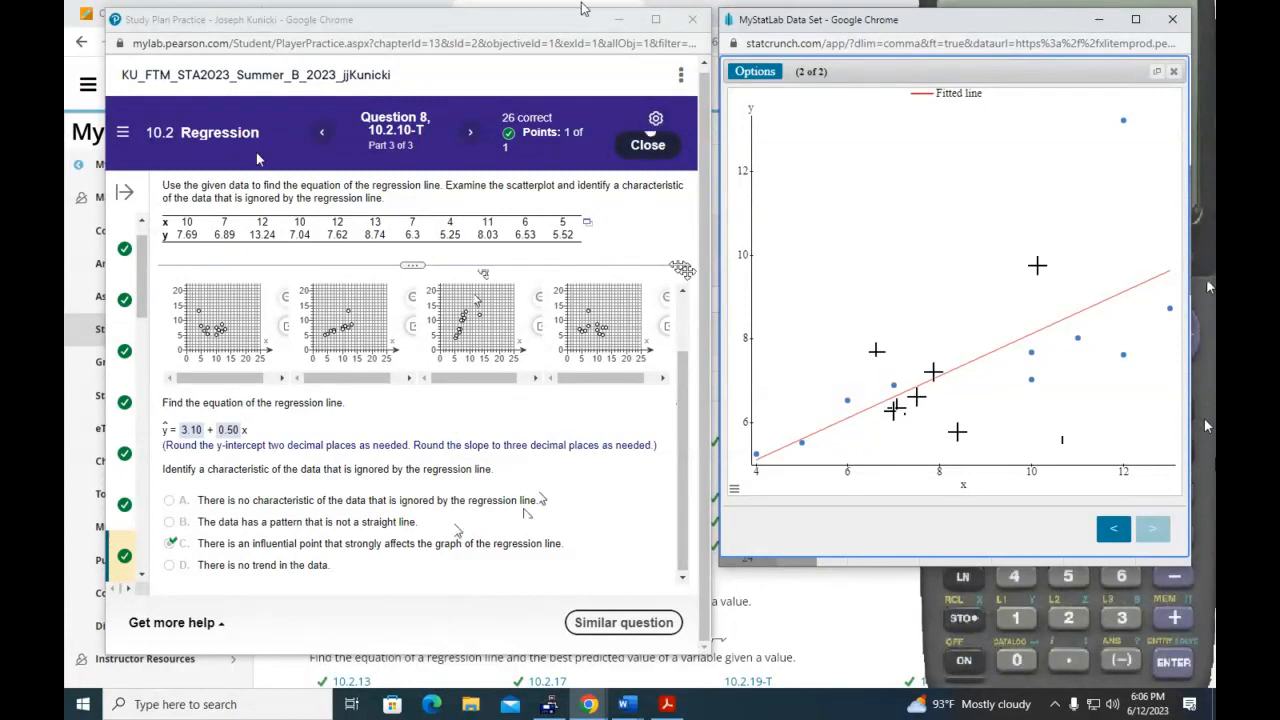
# Go to question 10.2.13, open its bear chest size and weight data in StatCrunch, and place the narrowed window beside the question
pyautogui.click(466, 133)
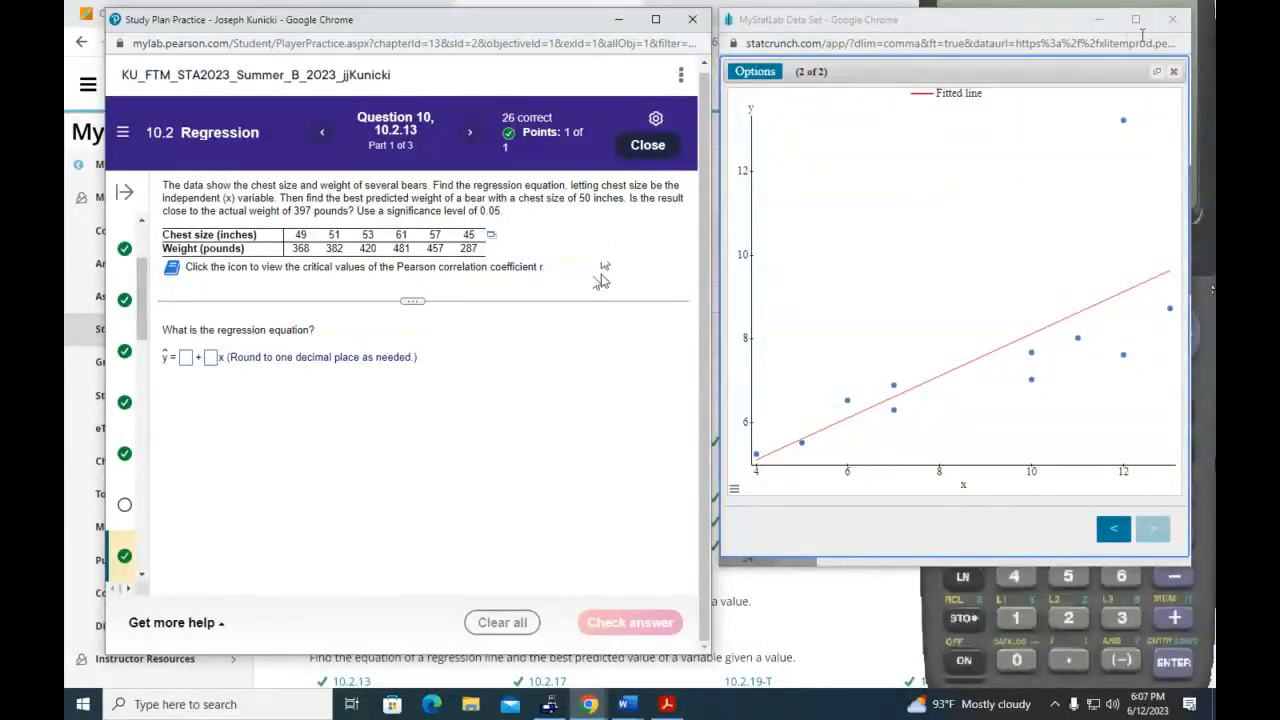
pyautogui.click(1172, 19)
pyautogui.click(491, 234)
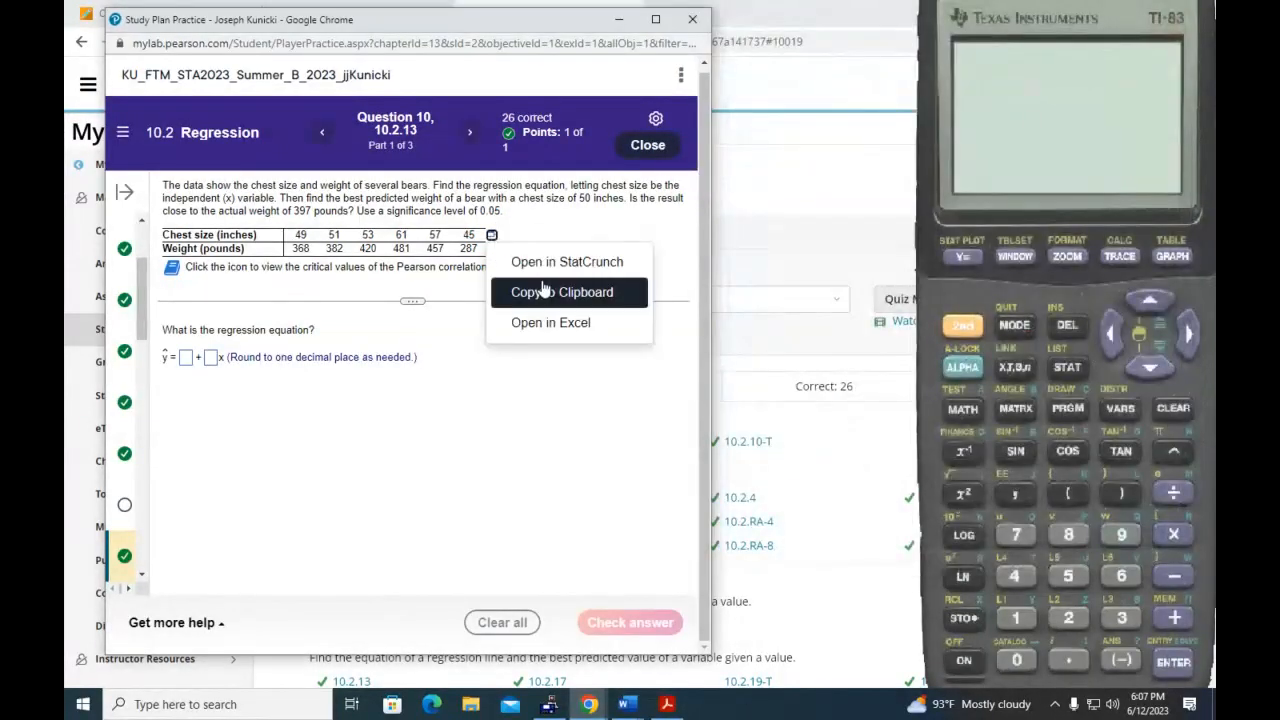
pyautogui.click(555, 266)
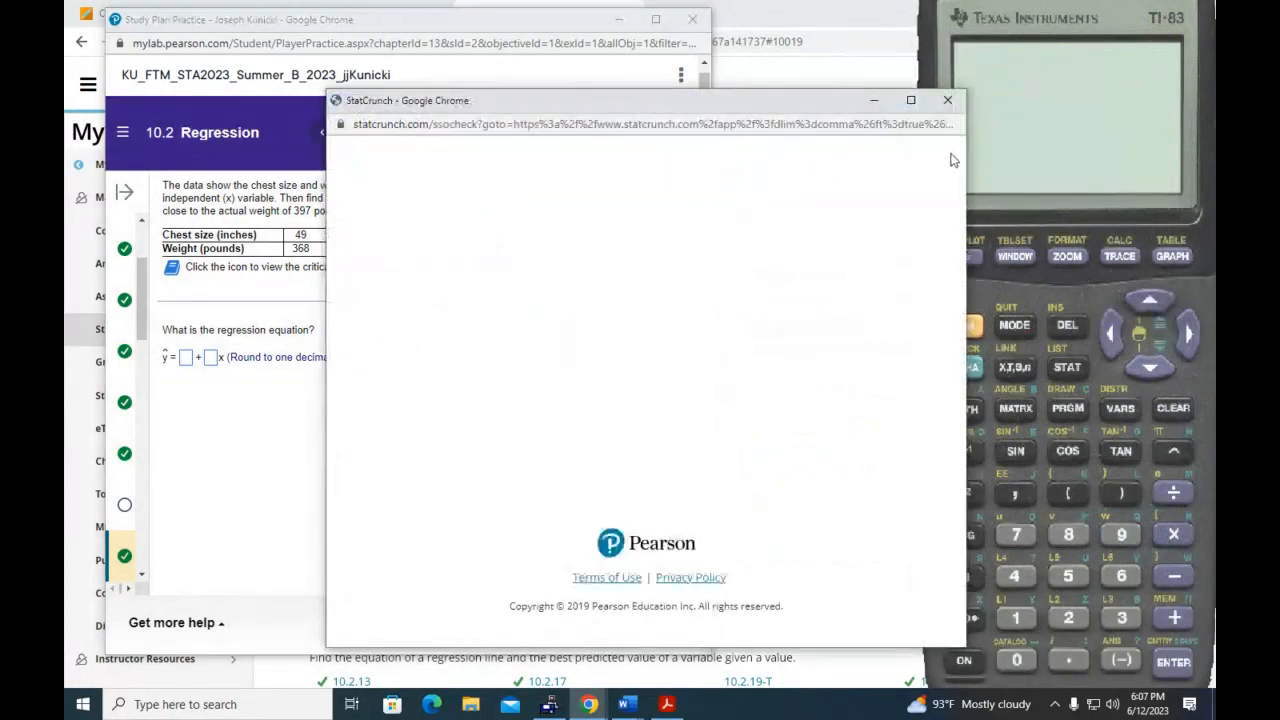
pyautogui.moveTo(966, 156); pyautogui.dragTo(785, 157)
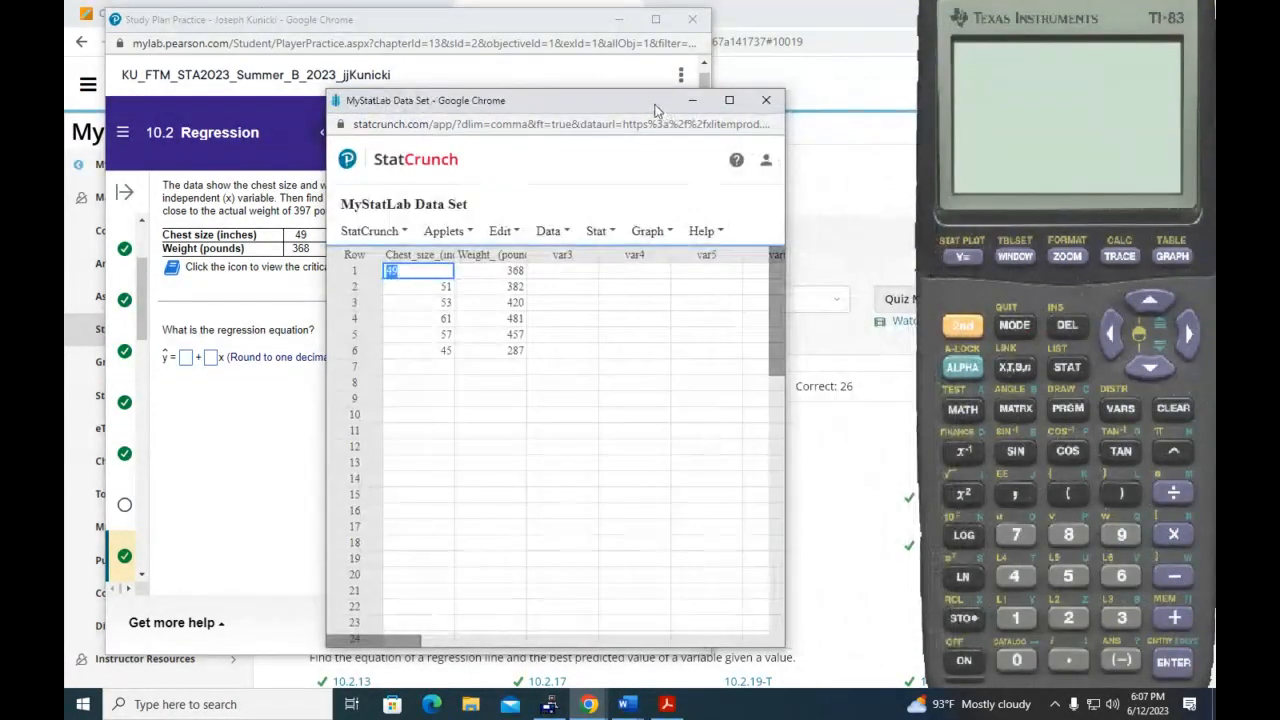
pyautogui.moveTo(612, 98); pyautogui.dragTo(1020, 18)
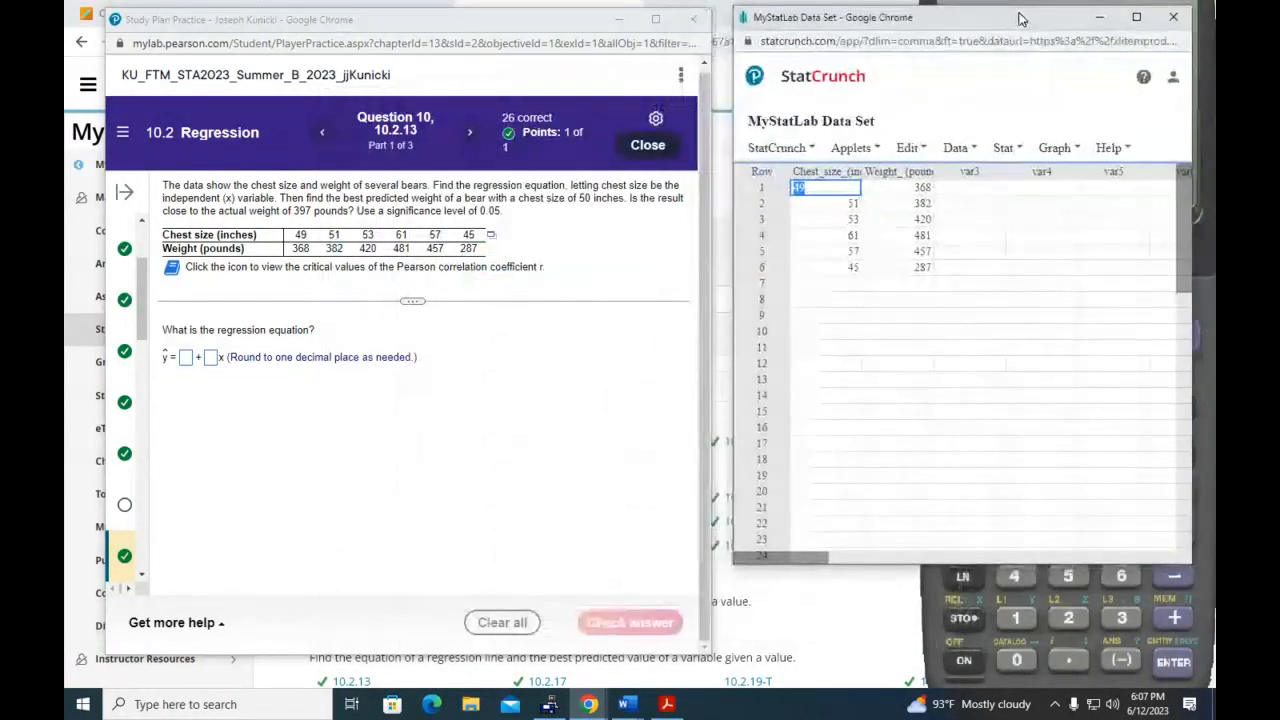
# Compute a simple linear regression with Chest_size_(inches) as X and Weight_(pounds) as Y, and enlarge the results
pyautogui.click(1055, 147)
pyautogui.click(1003, 148)
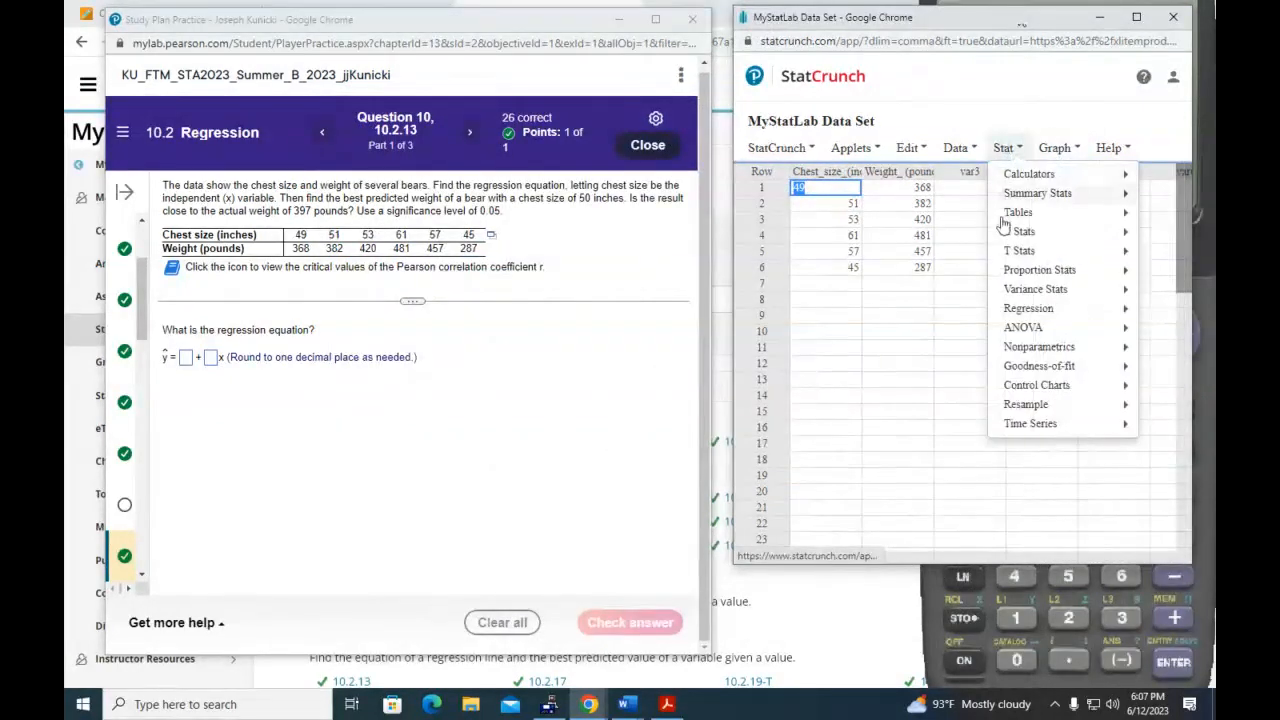
pyautogui.moveTo(1030, 308)
pyautogui.click(903, 391)
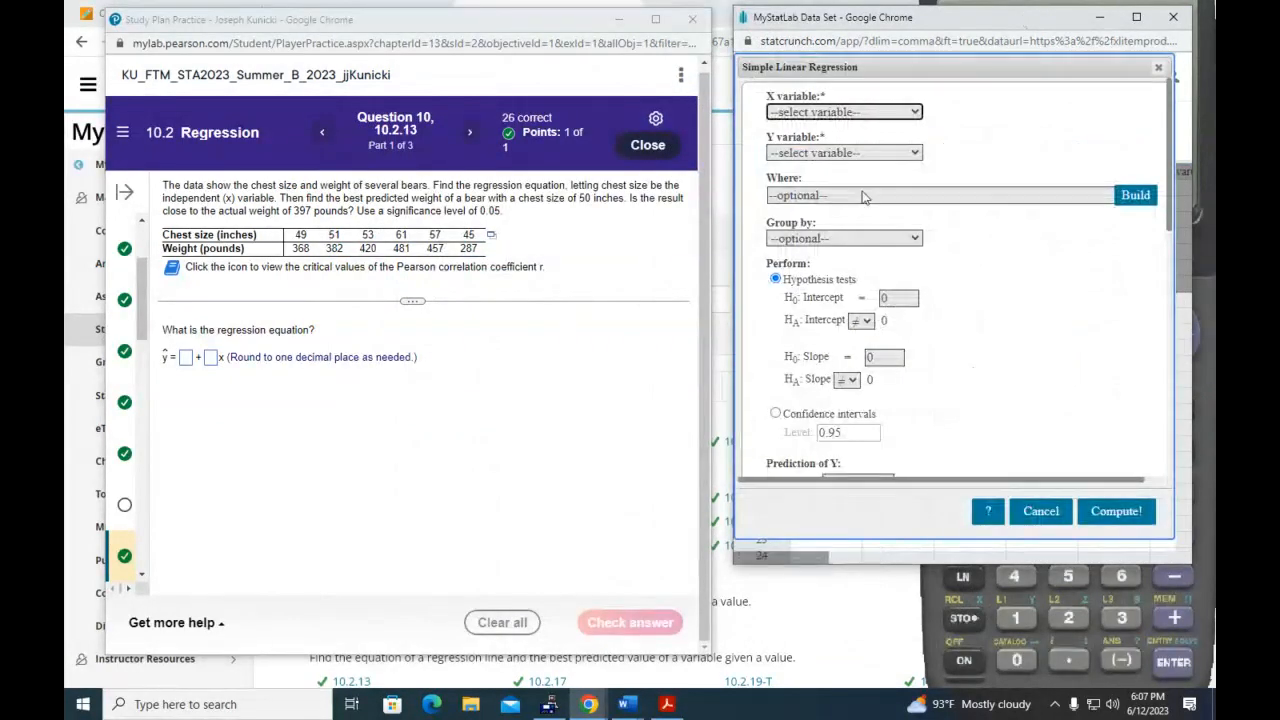
pyautogui.click(910, 114)
pyautogui.click(900, 140)
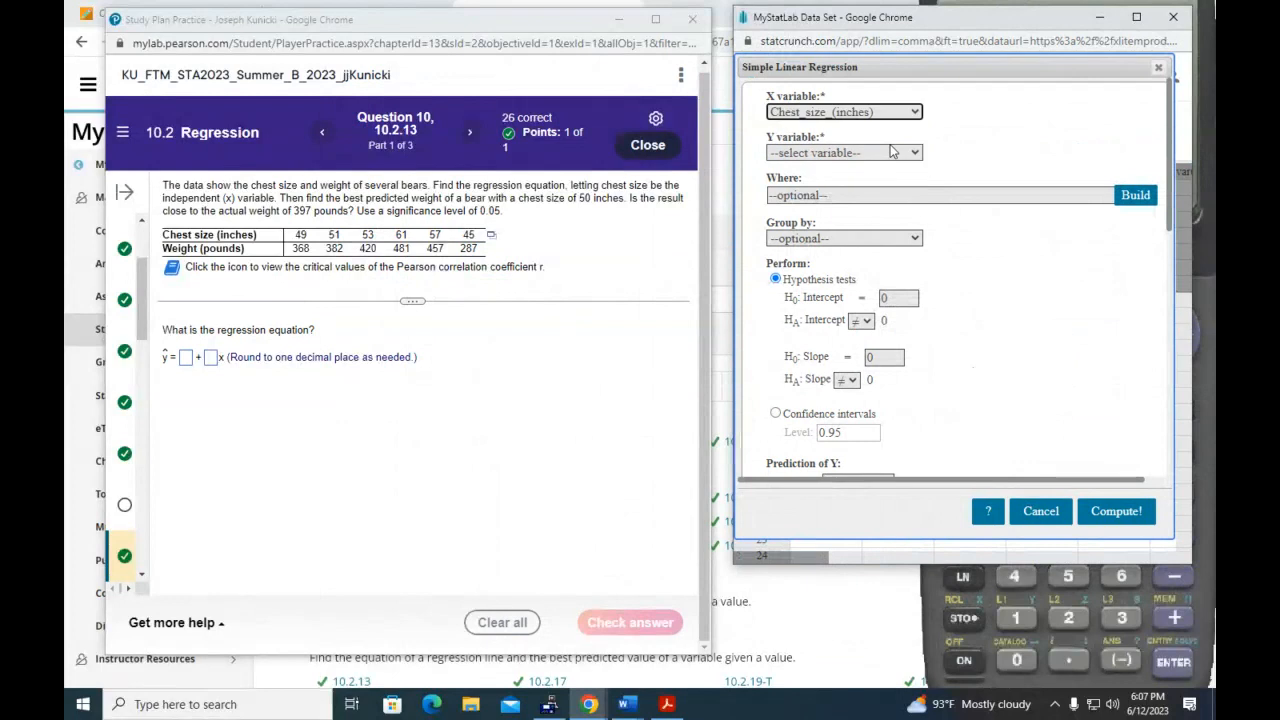
pyautogui.click(915, 156)
pyautogui.click(904, 210)
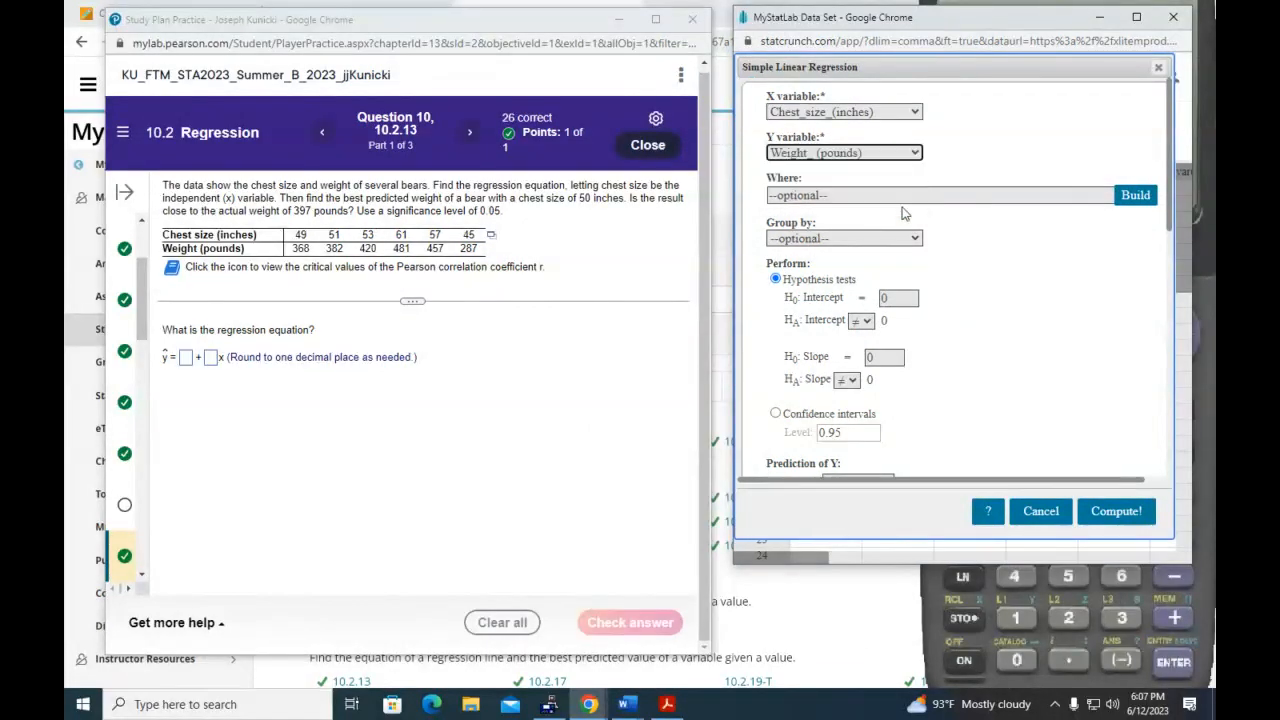
pyautogui.click(1117, 514)
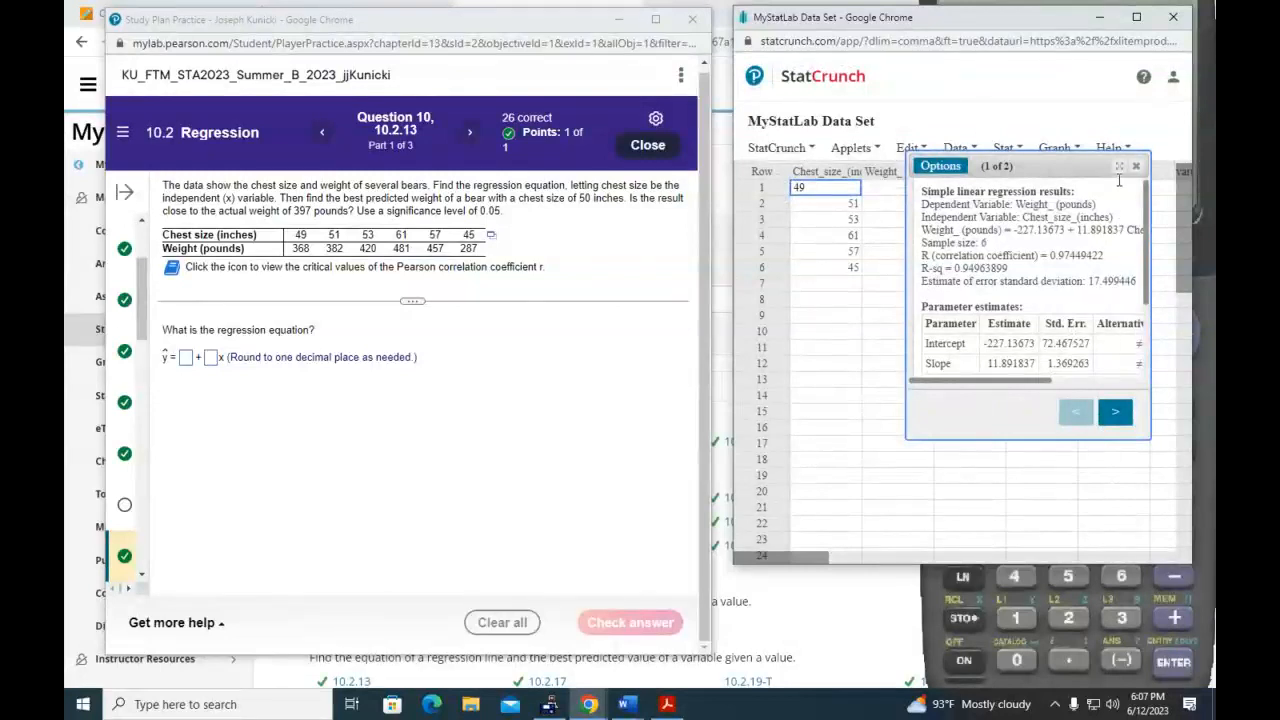
pyautogui.click(1119, 167)
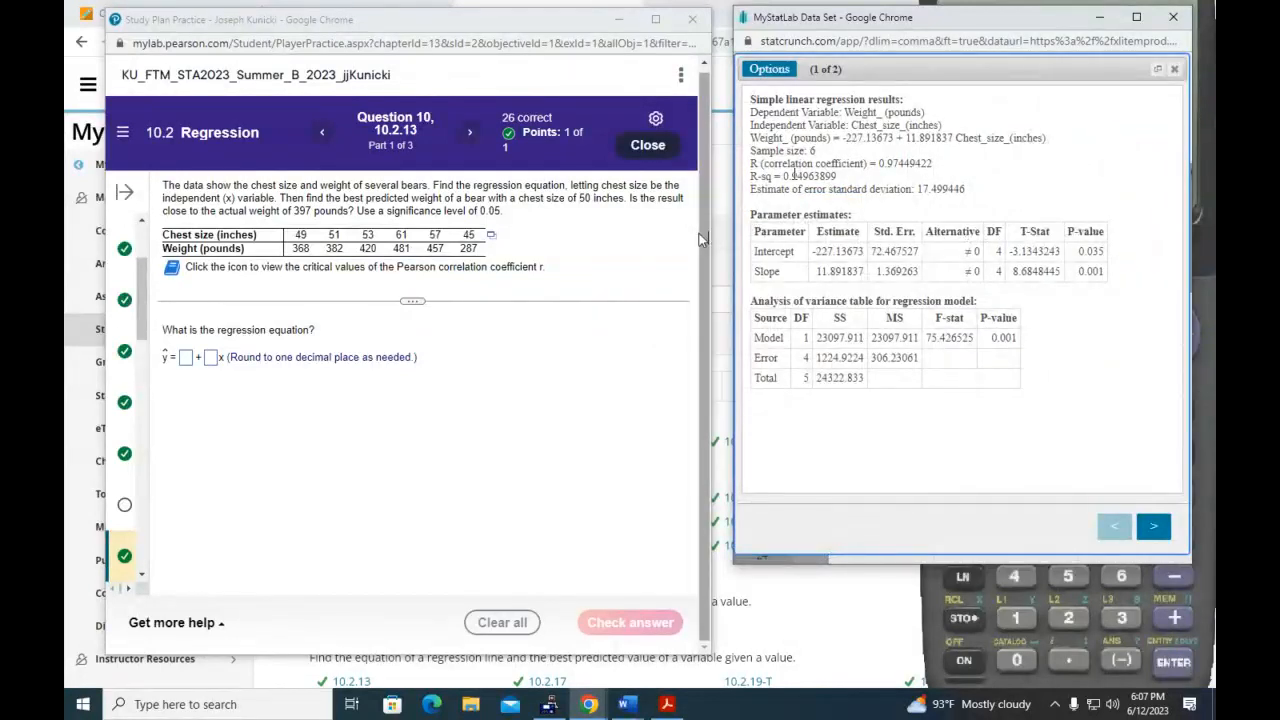
# Submit the regression equation with intercept -227.1 and slope 11.9, and continue to part 2
pyautogui.click(191, 360)
pyautogui.write('-227')
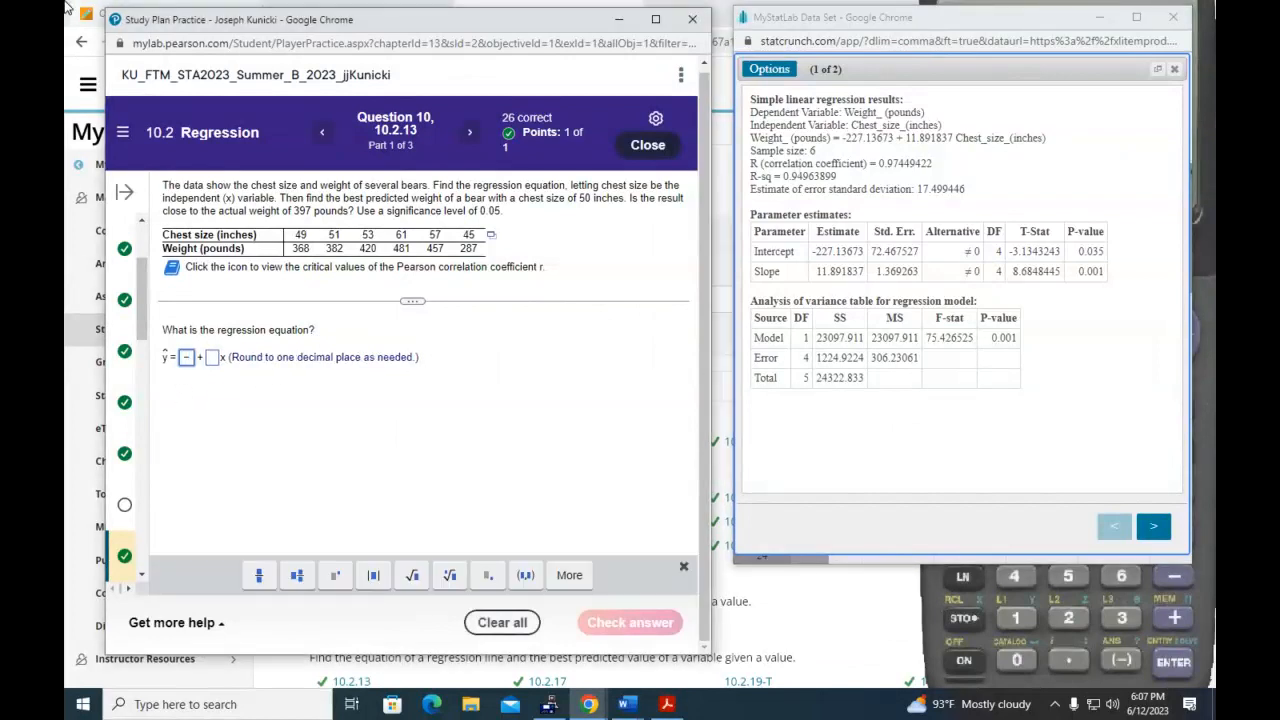
pyautogui.write('.1')
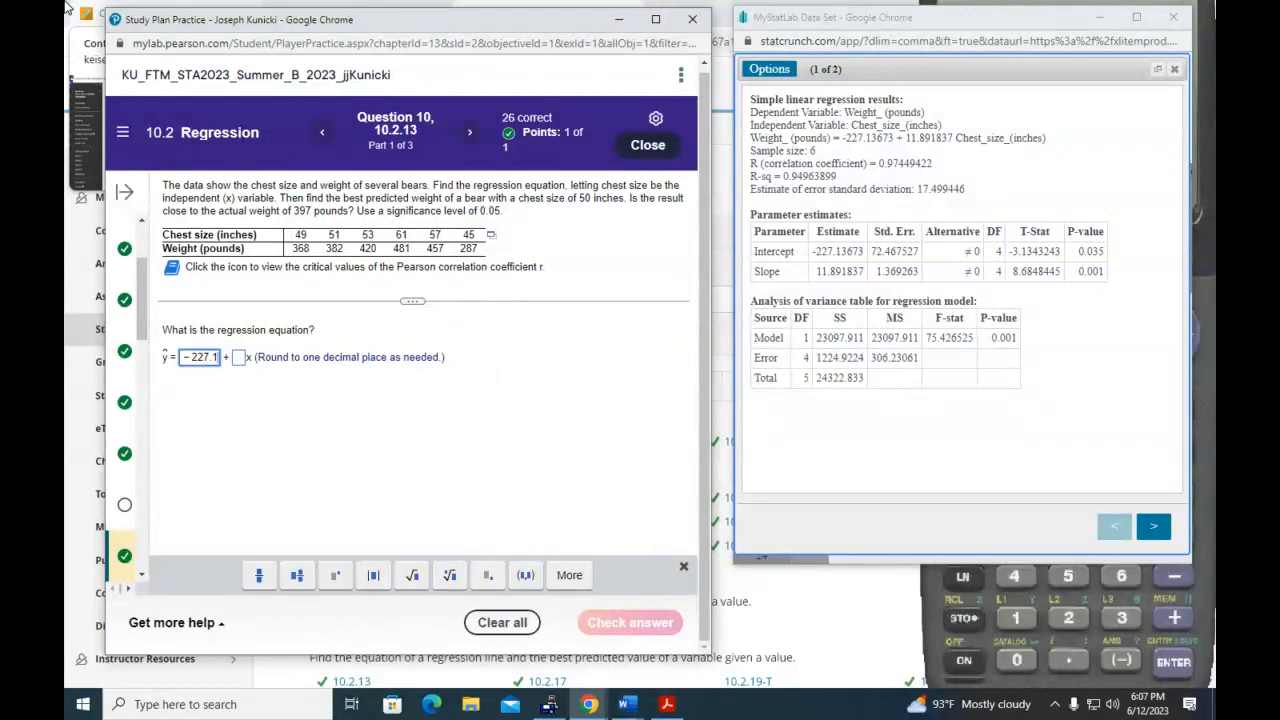
pyautogui.write('+')
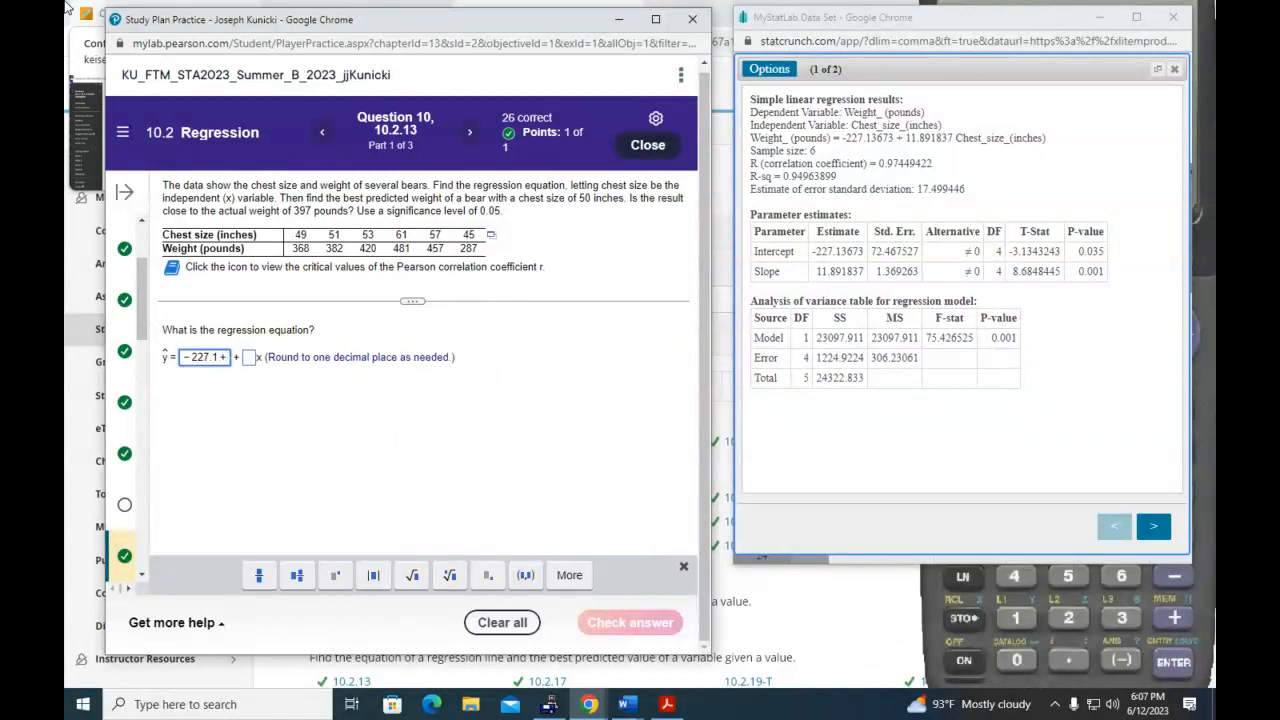
pyautogui.press('BackSpace')
pyautogui.press('Tab')
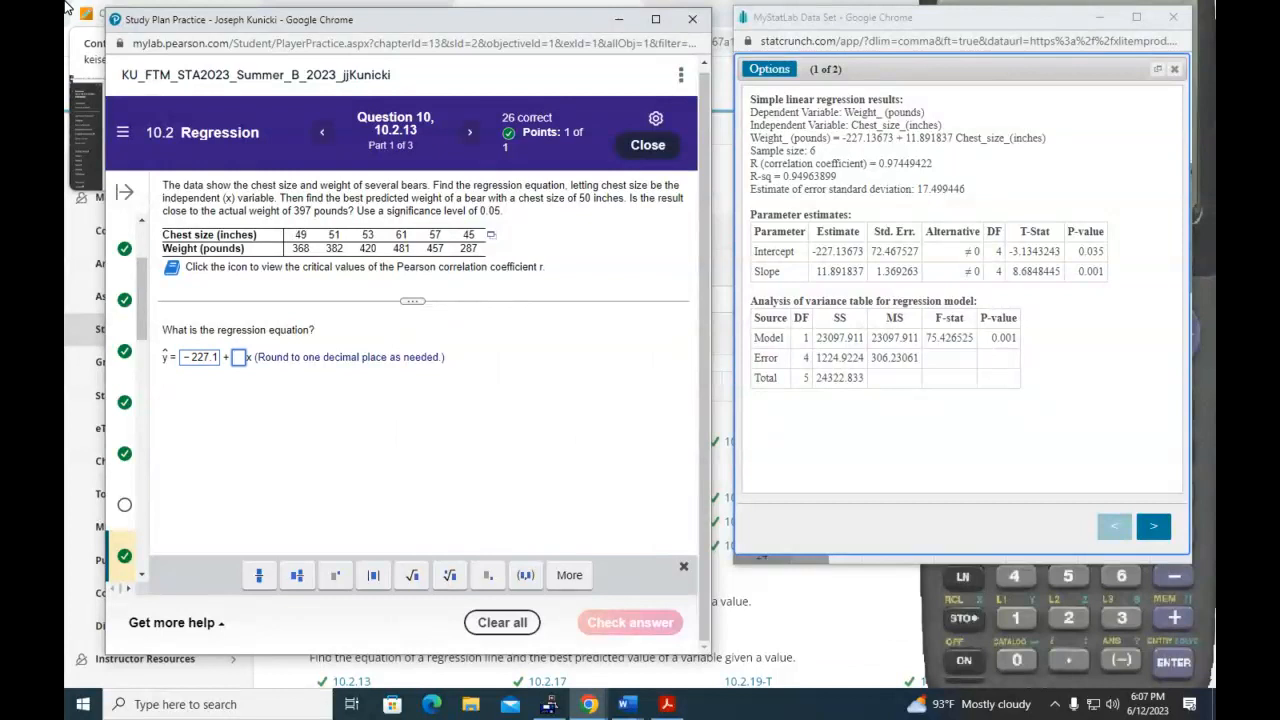
pyautogui.write('11.9')
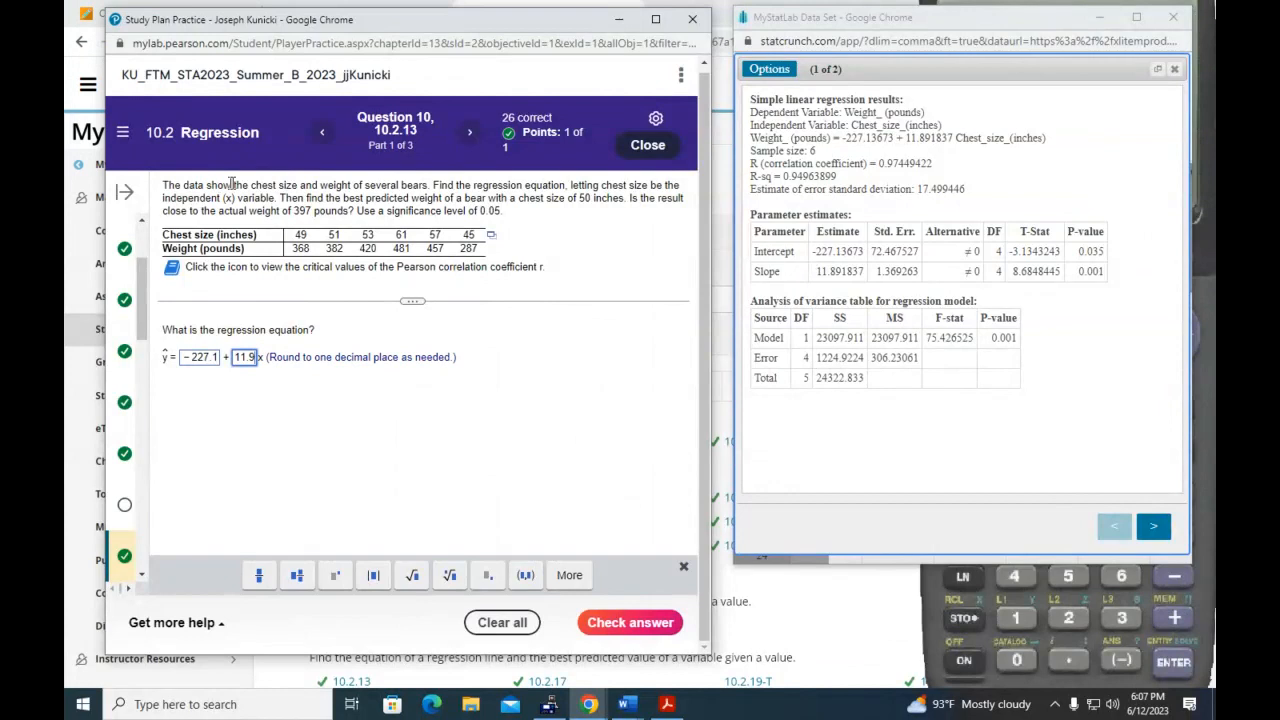
pyautogui.click(617, 622)
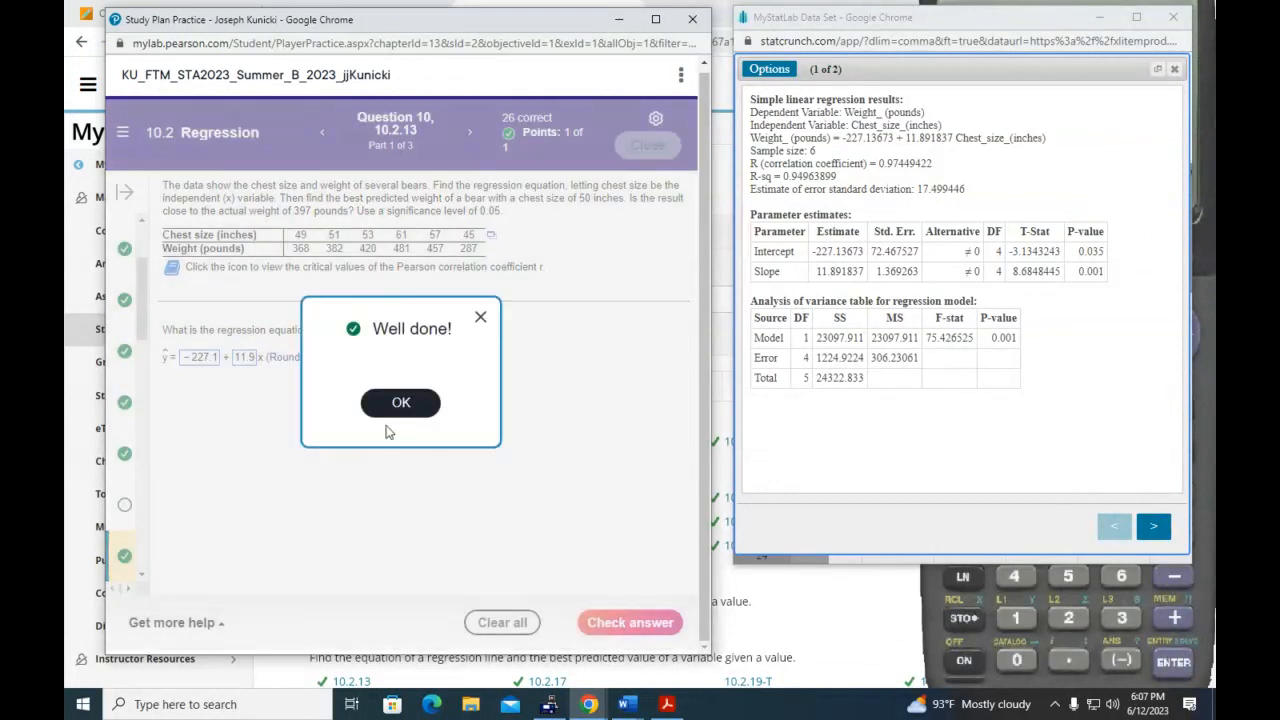
pyautogui.click(390, 408)
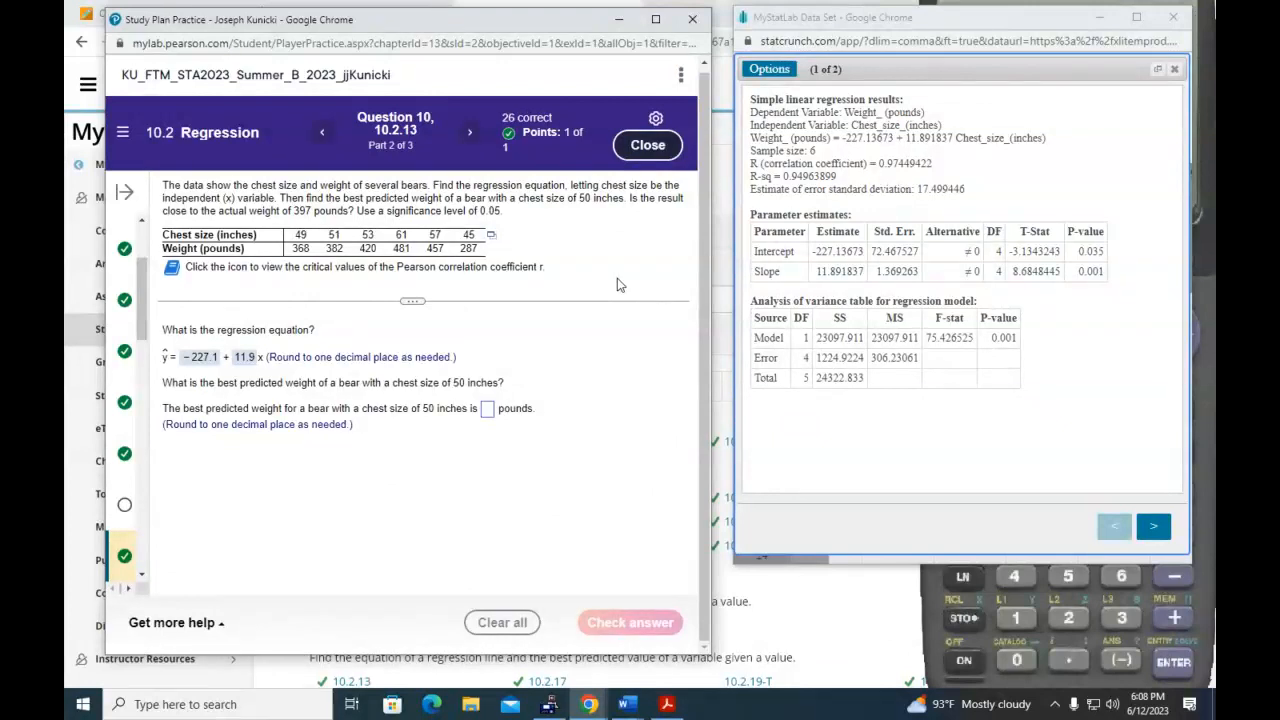
# Switch to the TI-83 calculator and evaluate -227.1+11.9*50 for the predicted bear weight
pyautogui.click(941, 647)
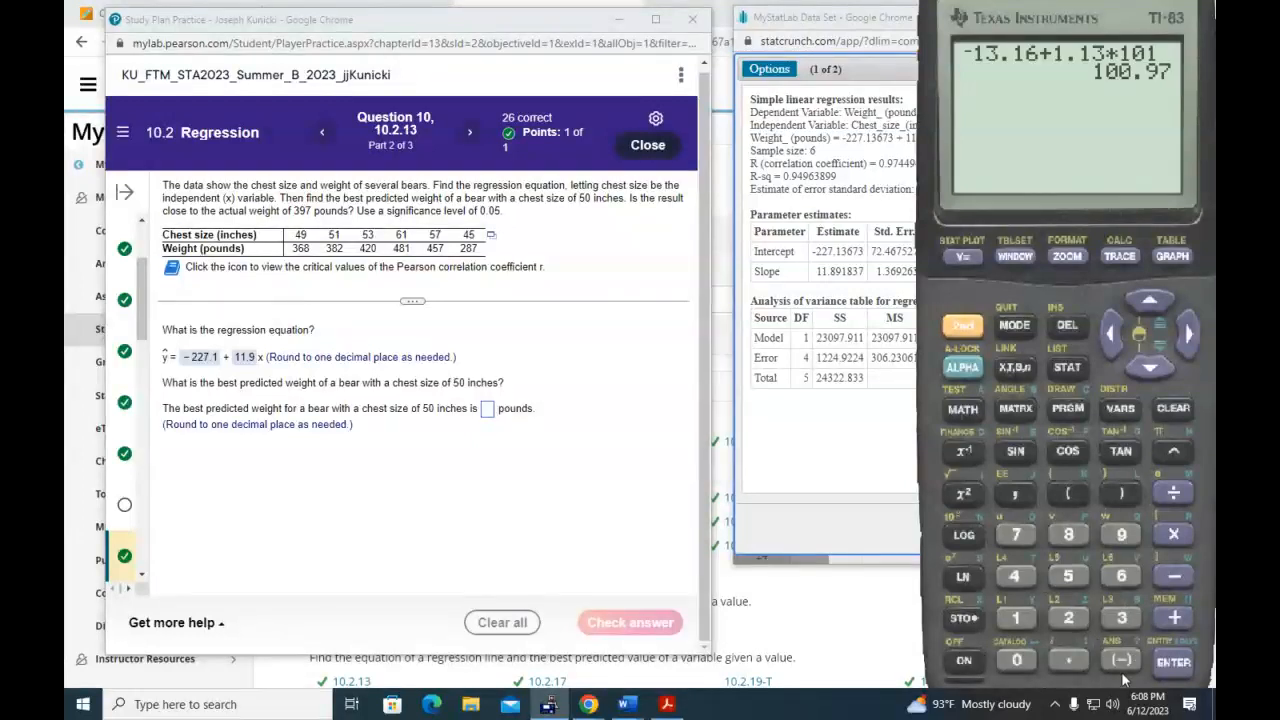
pyautogui.write('-227')
pyautogui.click(1058, 660)
pyautogui.click(1016, 617)
pyautogui.click(1174, 617)
pyautogui.click(1029, 621)
pyautogui.click(1029, 621)
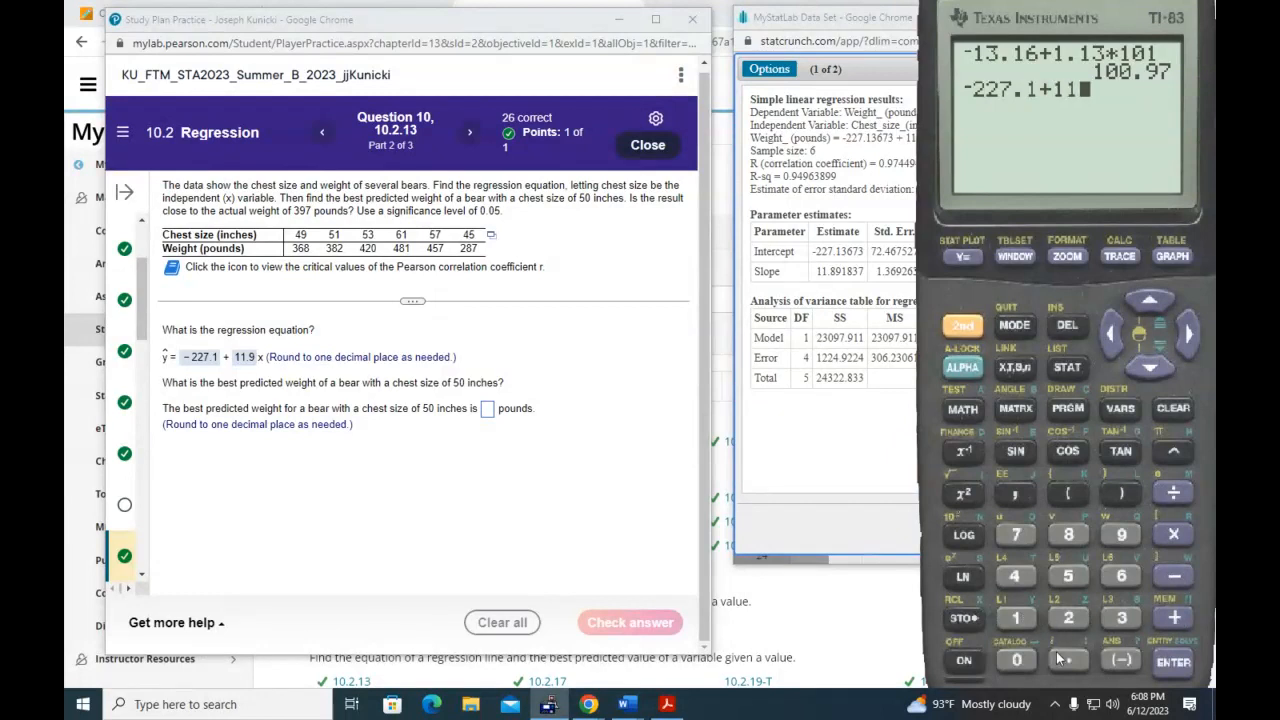
pyautogui.click(1068, 660)
pyautogui.click(1121, 534)
pyautogui.click(1176, 537)
pyautogui.click(1070, 577)
pyautogui.click(1016, 660)
pyautogui.click(1177, 661)
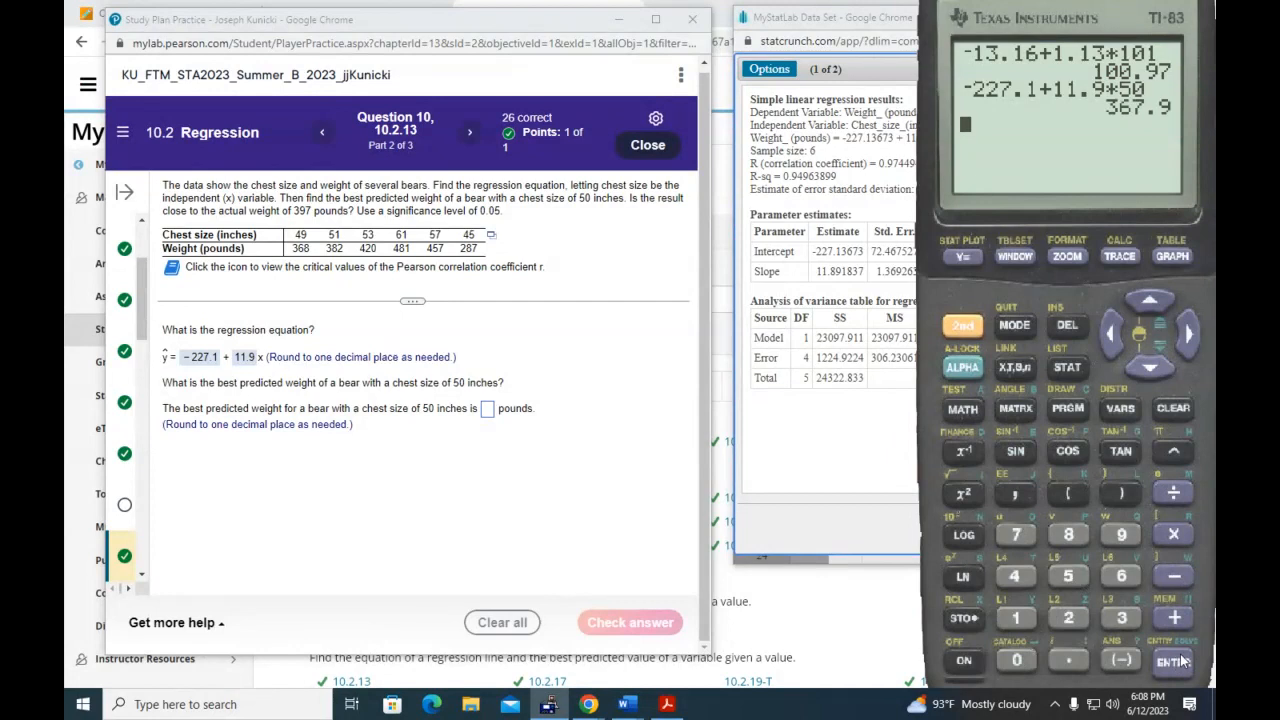
# Submit 367.9 pounds as the best predicted weight for the bear, and continue to part 3
pyautogui.click(488, 412)
pyautogui.write('36')
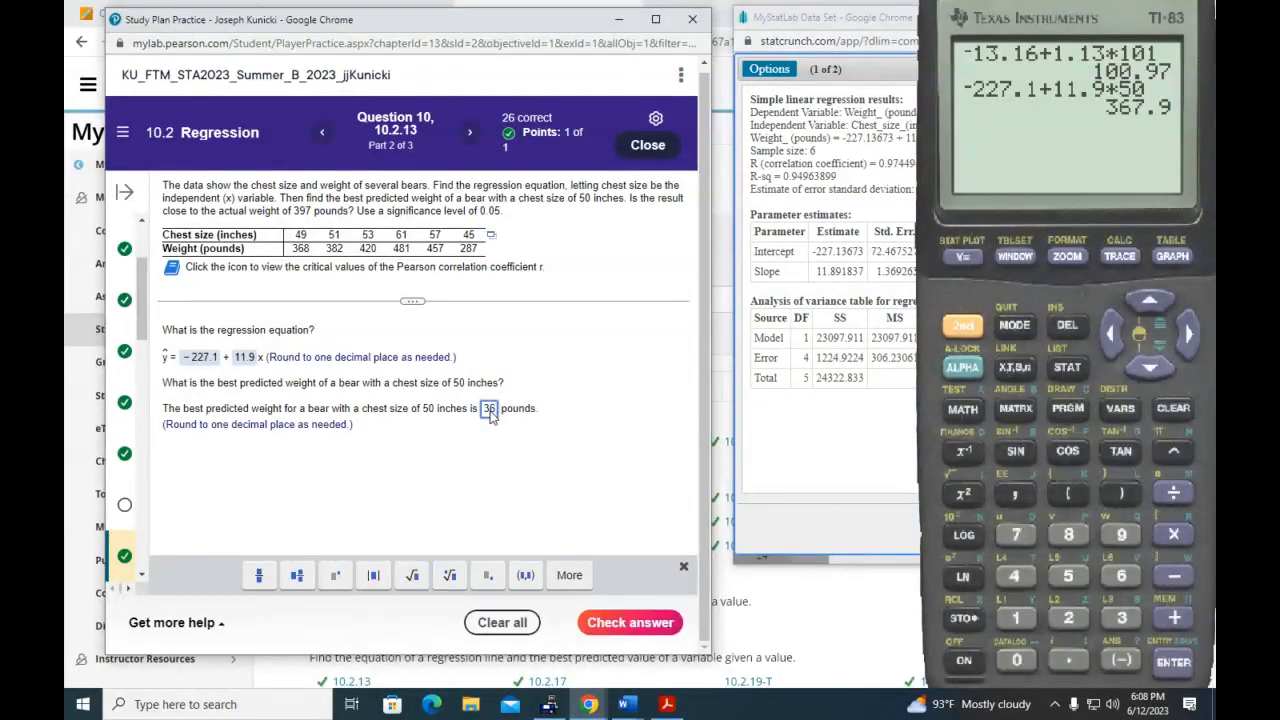
pyautogui.write('7.9')
pyautogui.press('Return')
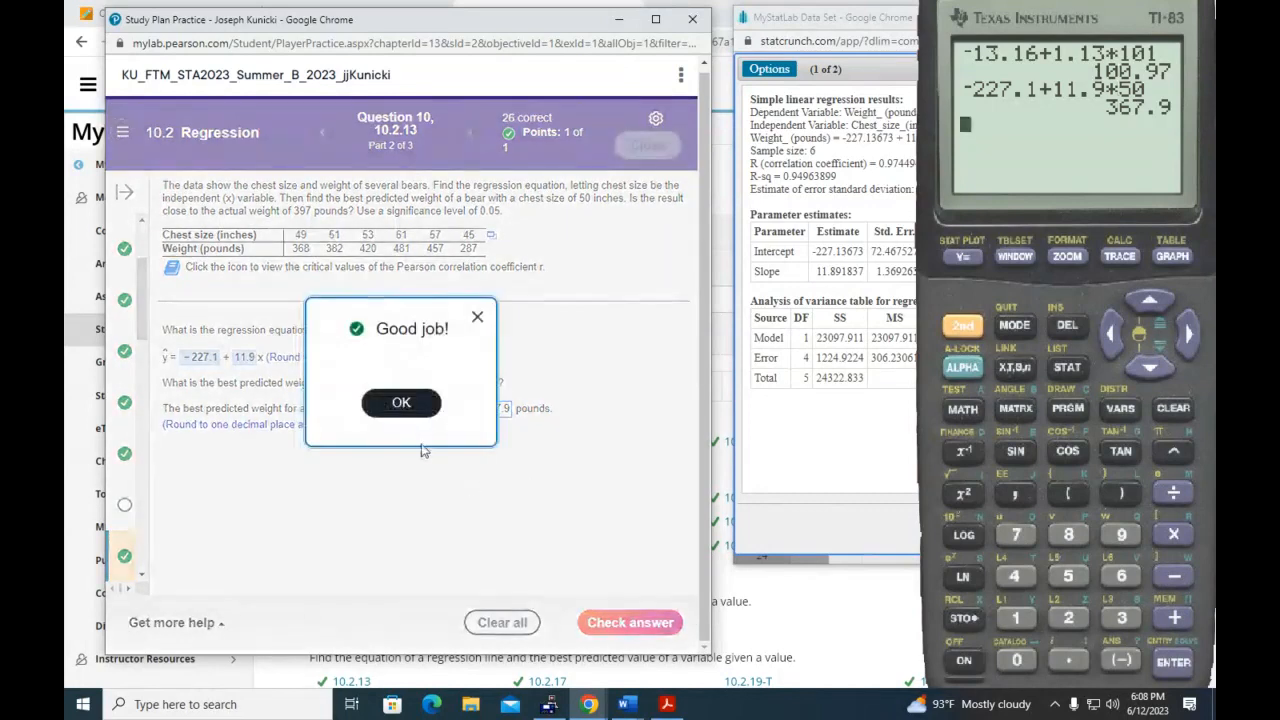
pyautogui.click(411, 406)
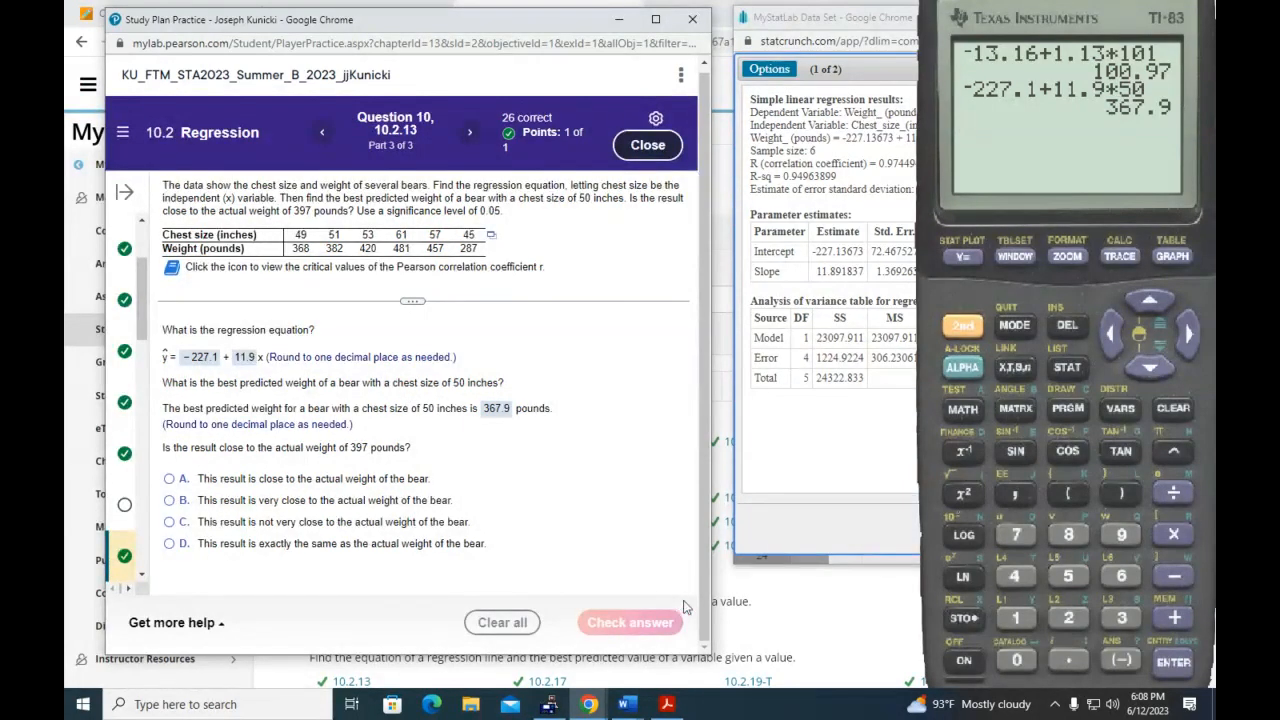
# Calculate the relative difference between actual and predicted weight as (397-367.9)/397 on the TI-83
pyautogui.click(1069, 492)
pyautogui.click(1121, 617)
pyautogui.click(1121, 535)
pyautogui.click(1016, 535)
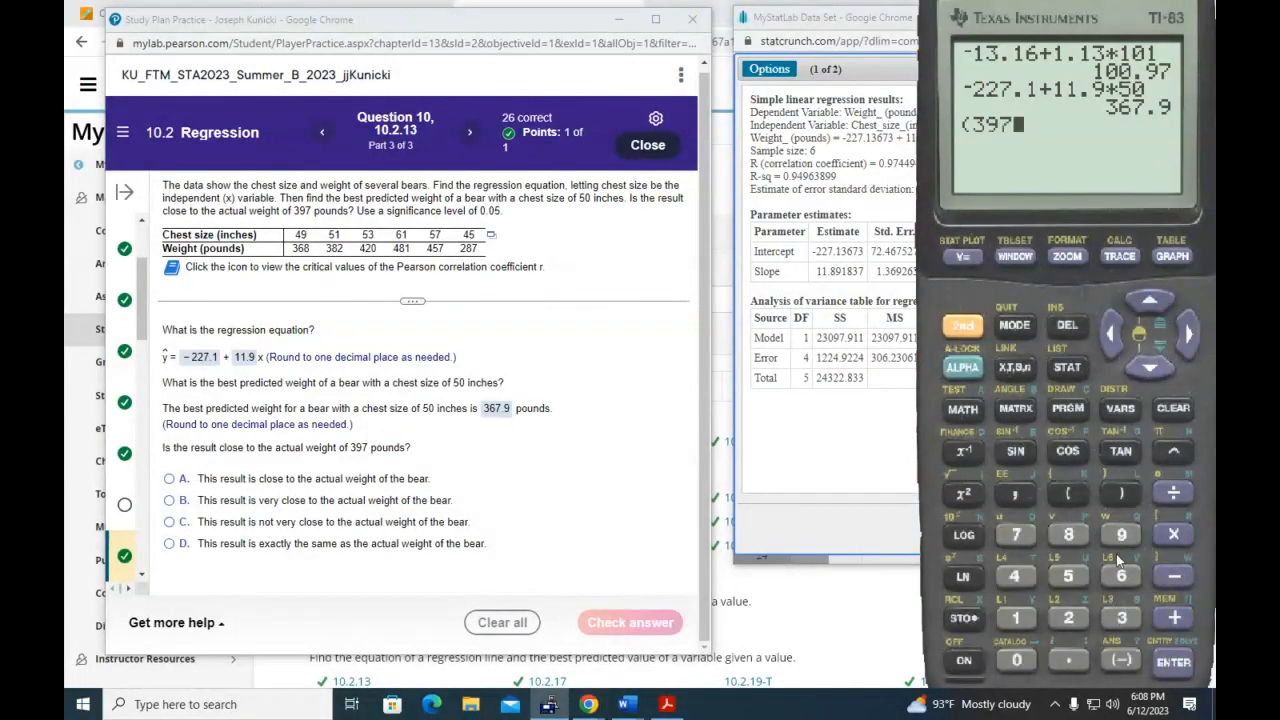
pyautogui.click(1174, 577)
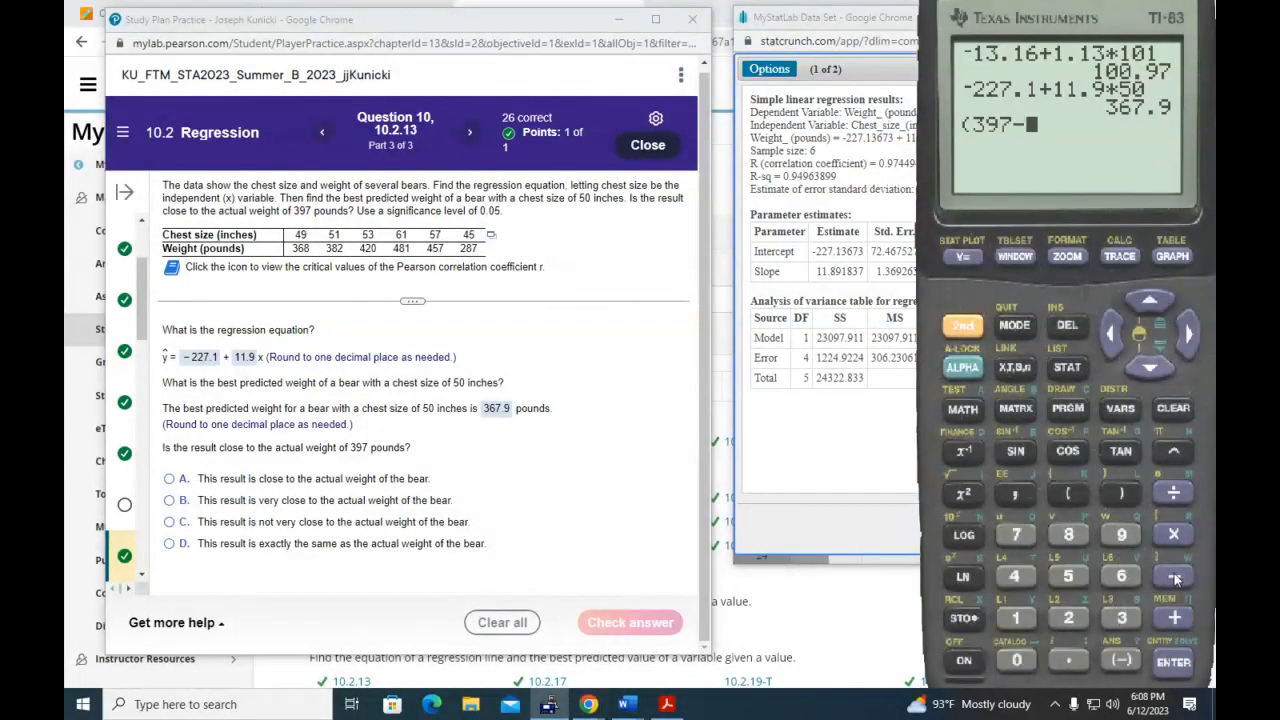
pyautogui.click(1121, 617)
pyautogui.click(1121, 576)
pyautogui.click(1016, 535)
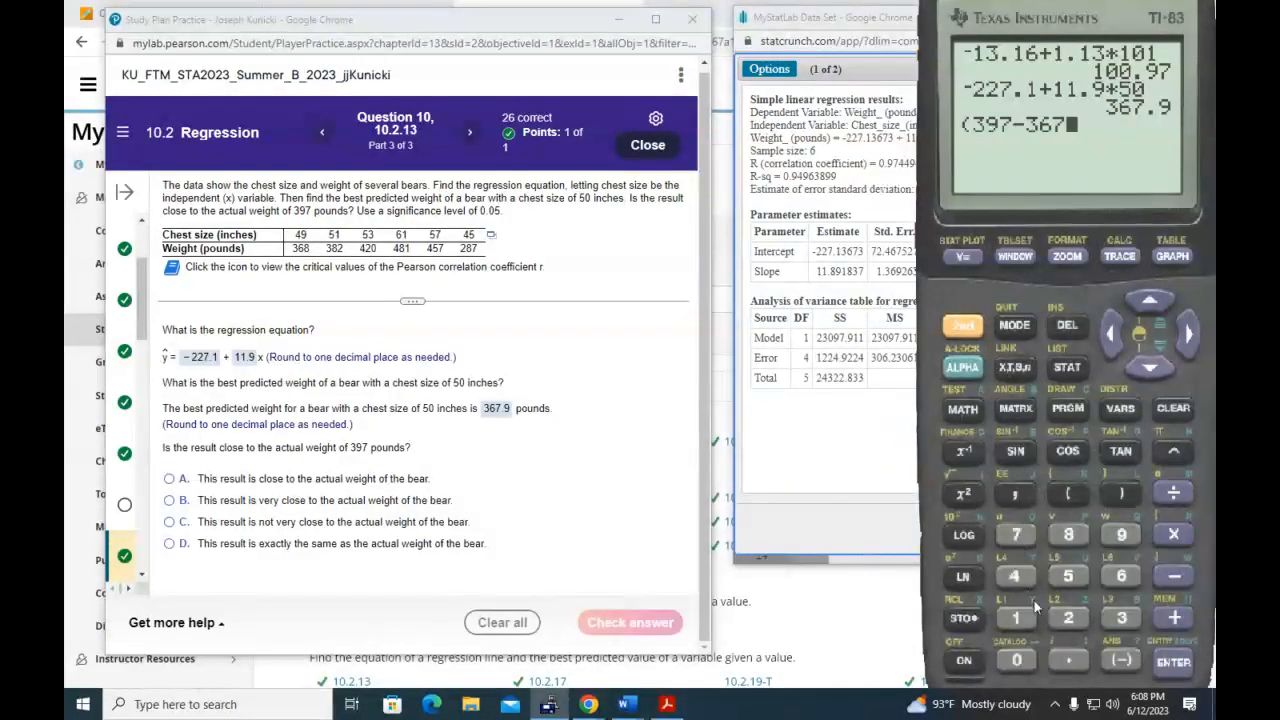
pyautogui.click(1070, 660)
pyautogui.click(1121, 535)
pyautogui.click(1119, 493)
pyautogui.click(1173, 493)
pyautogui.click(1121, 617)
pyautogui.click(1121, 535)
pyautogui.click(1016, 535)
pyautogui.click(1173, 662)
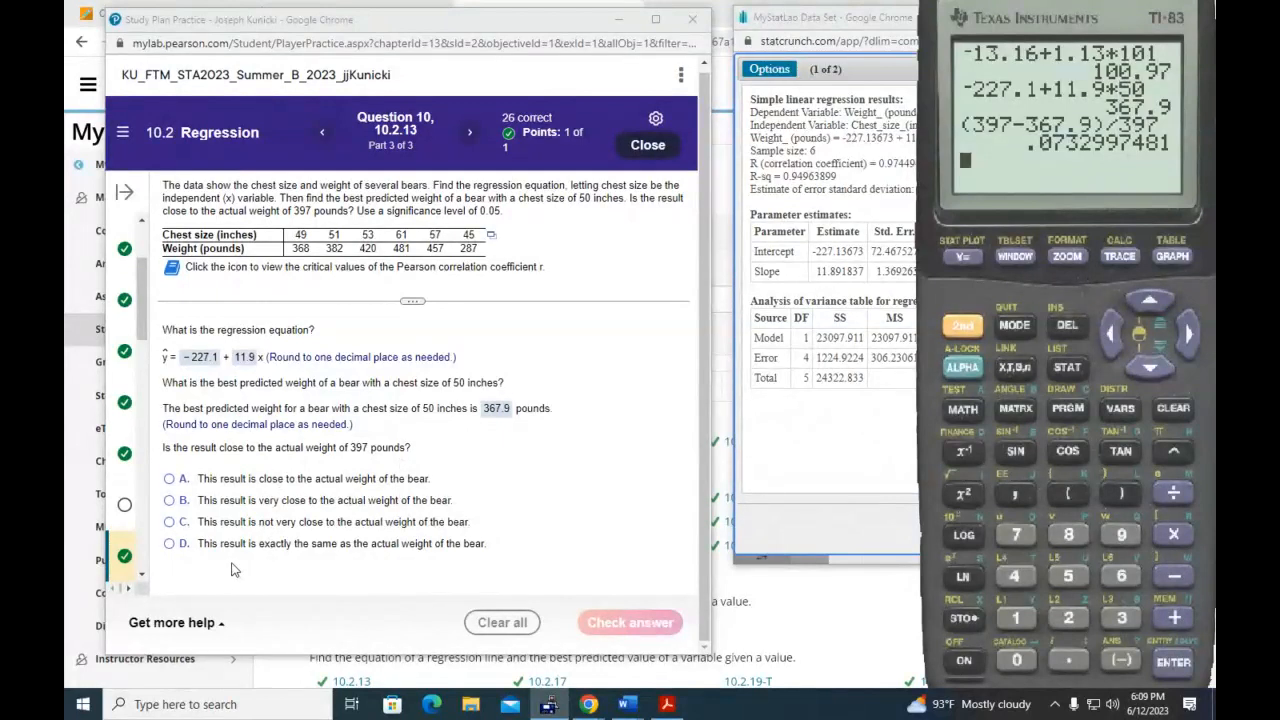
# Submit choice C, that the result is not very close to the bear's actual weight, and dismiss the feedback
pyautogui.click(171, 522)
pyautogui.click(636, 622)
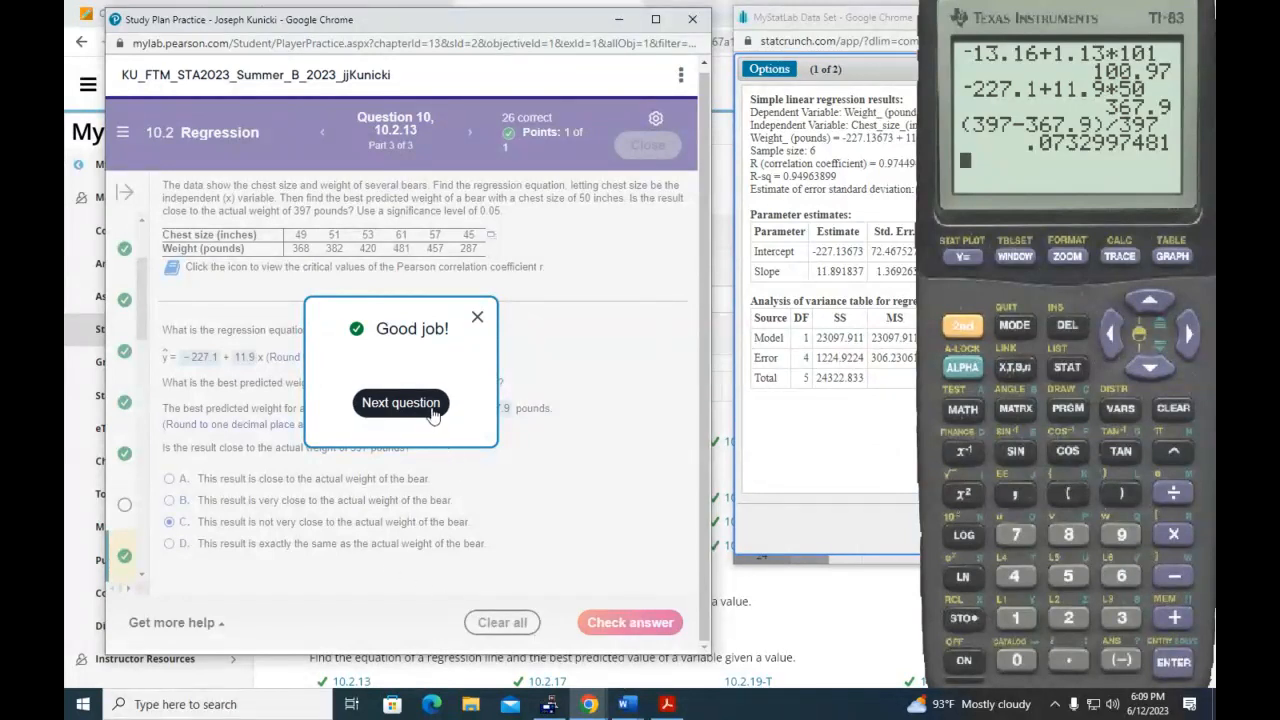
pyautogui.click(478, 318)
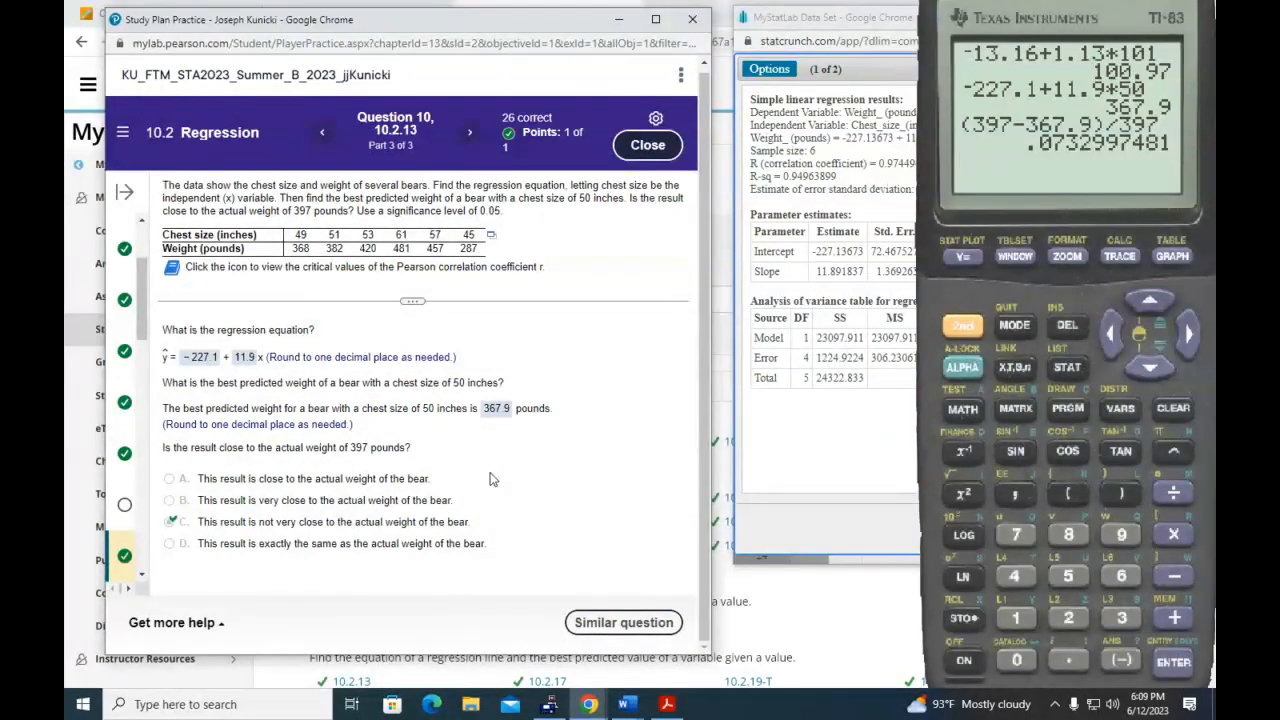
# Go to question 10.2.17, close the old StatCrunch window, and open the arm blood pressure data in StatCrunch beside the question
pyautogui.click(469, 132)
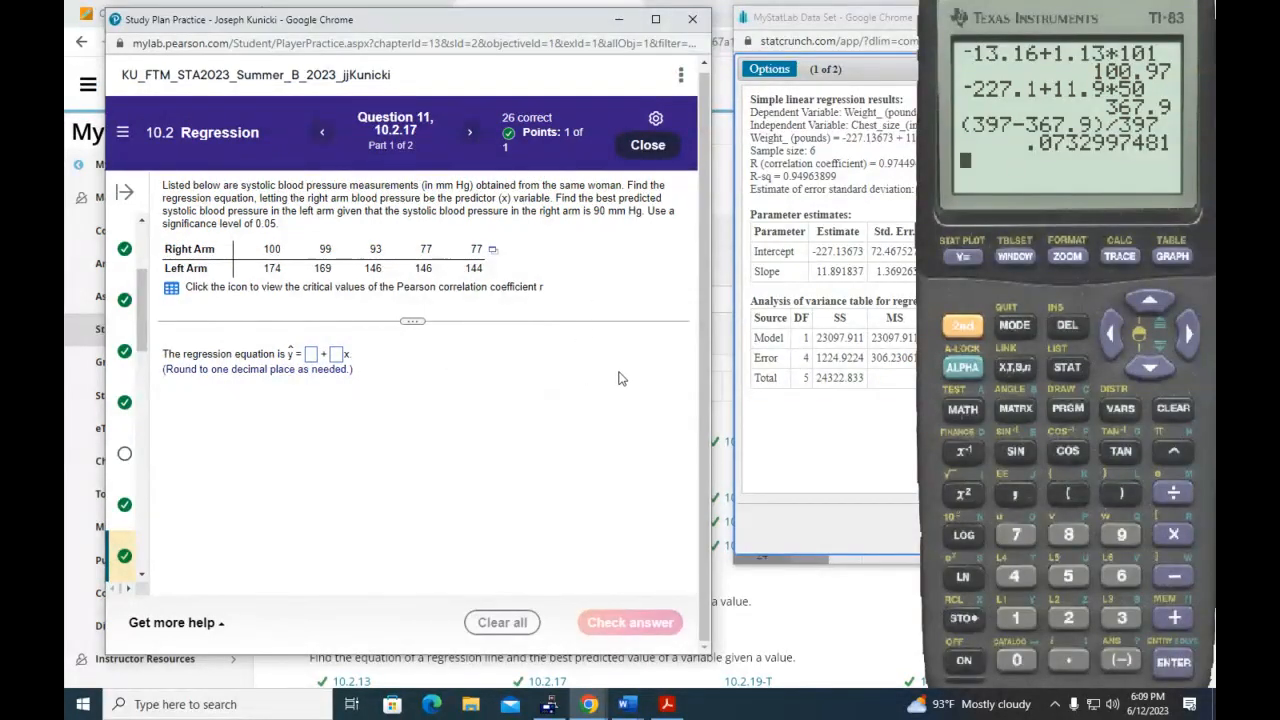
pyautogui.click(836, 428)
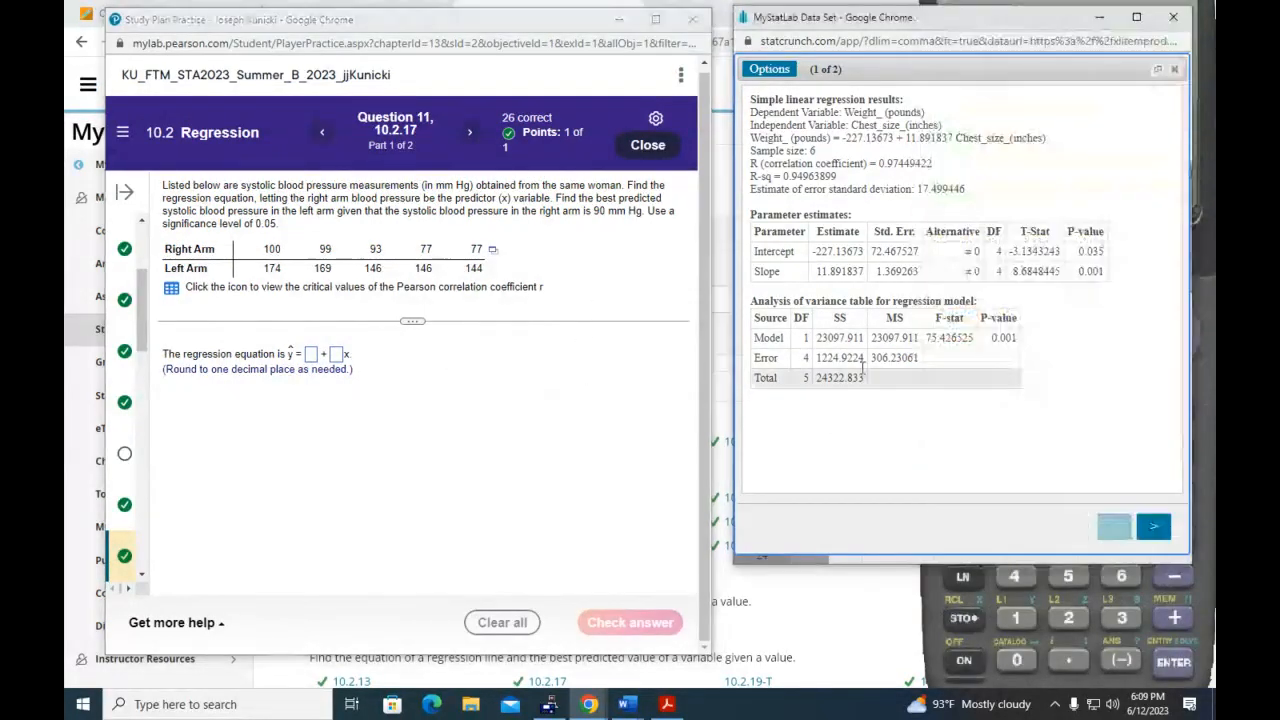
pyautogui.click(1173, 17)
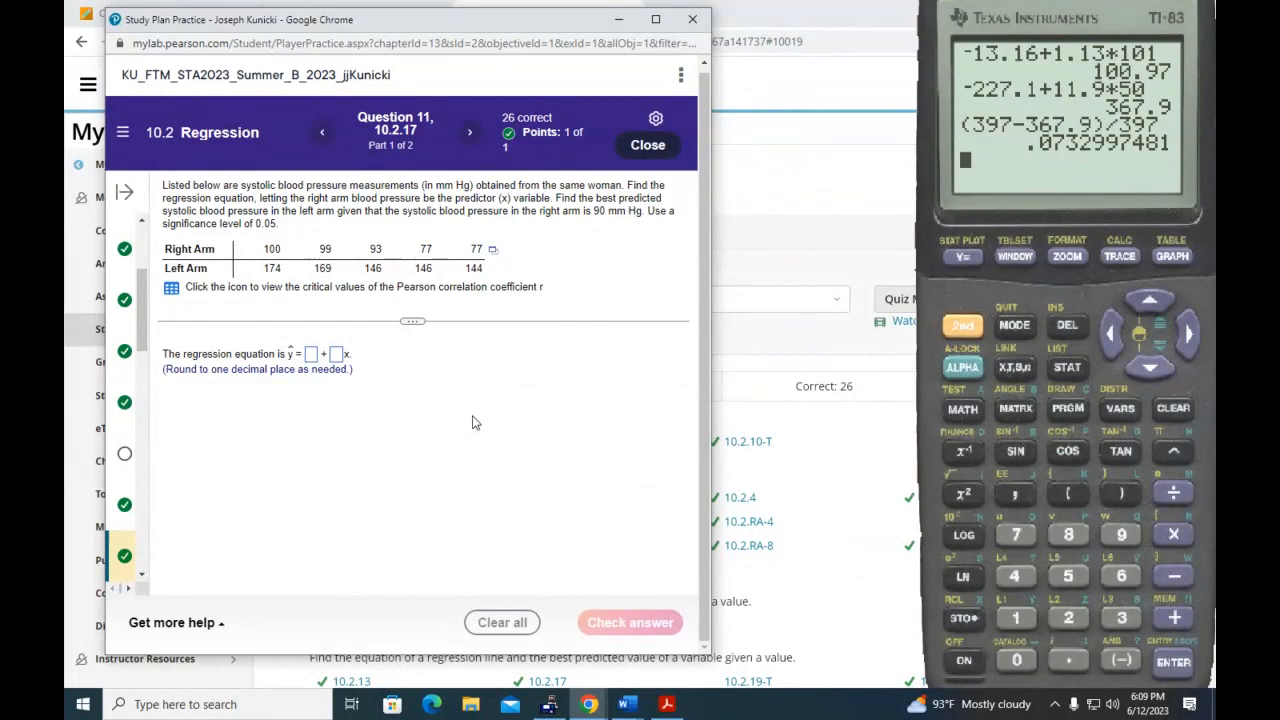
pyautogui.click(494, 250)
pyautogui.click(518, 278)
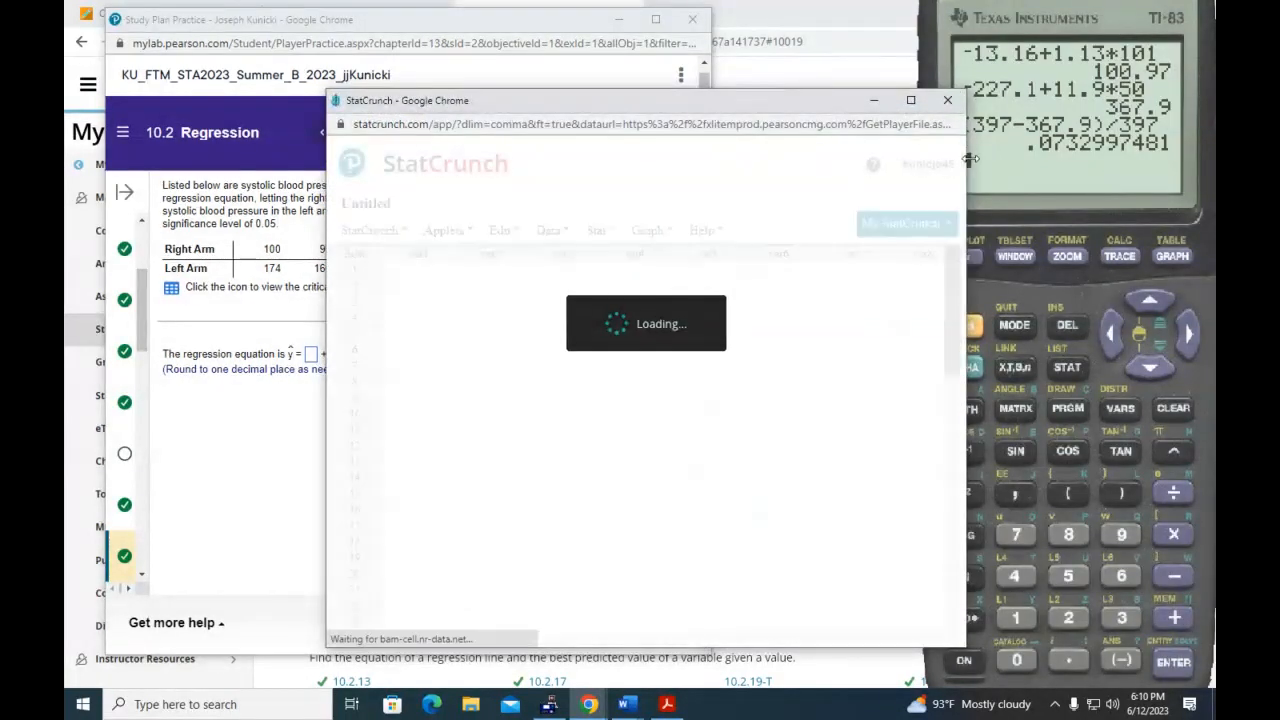
pyautogui.moveTo(590, 109); pyautogui.dragTo(999, 27)
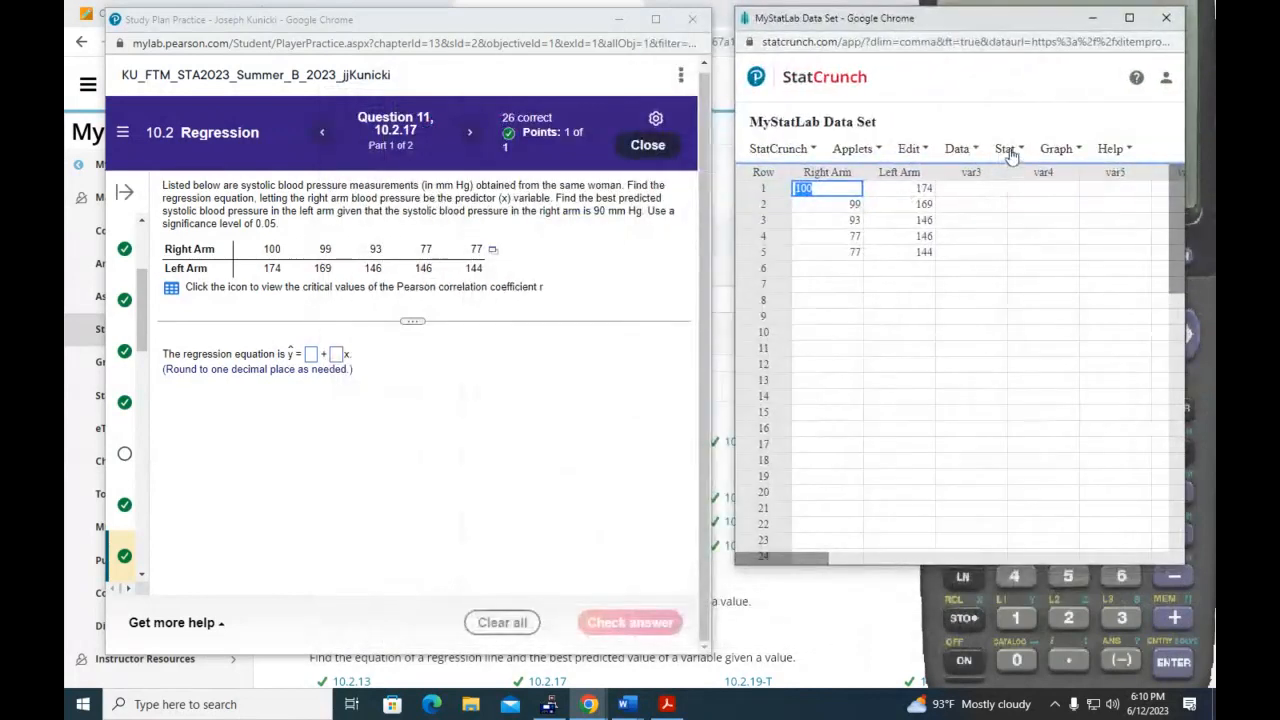
# Compute a simple linear regression with Right Arm as X and Left Arm as Y
pyautogui.click(1006, 148)
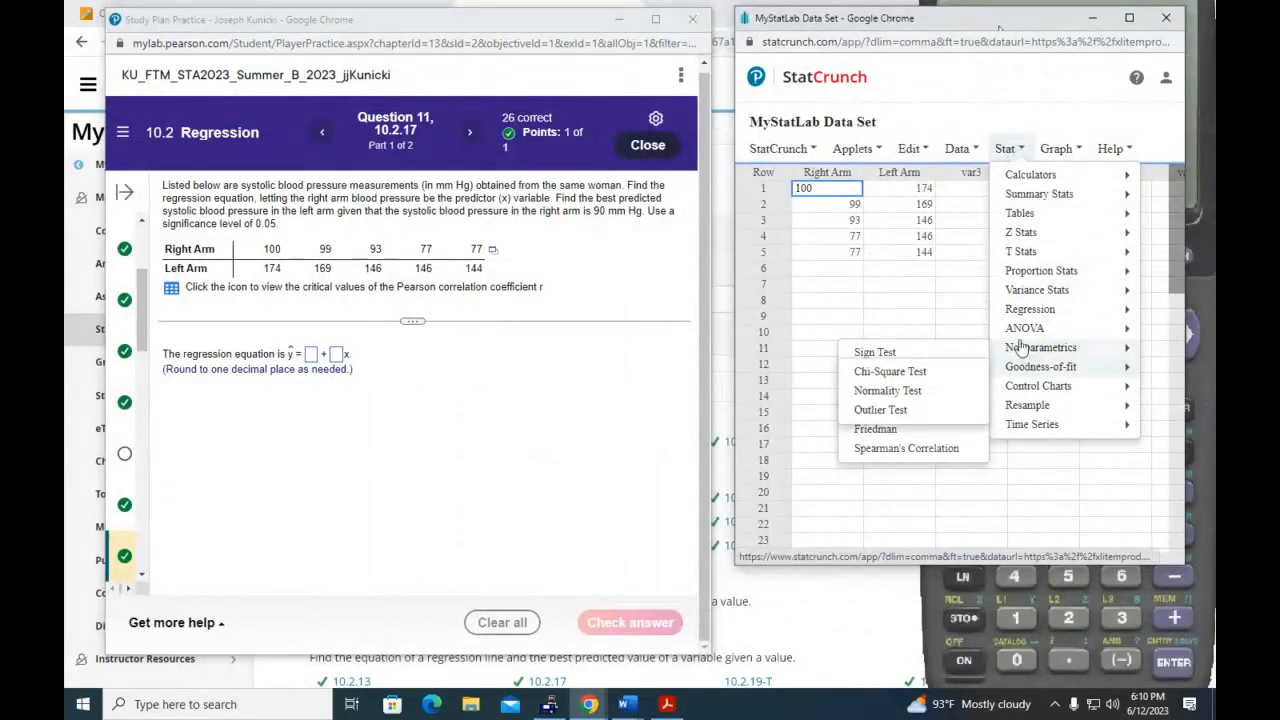
pyautogui.moveTo(1030, 309)
pyautogui.click(942, 321)
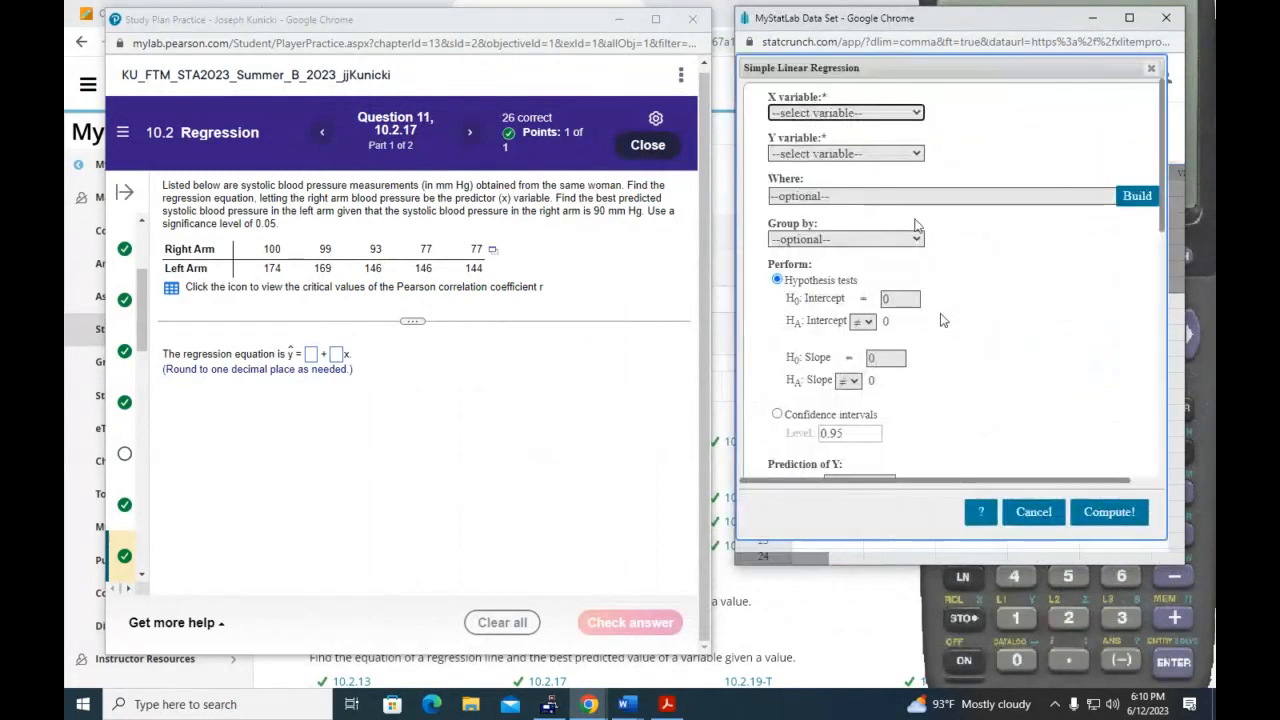
pyautogui.click(845, 113)
pyautogui.click(882, 146)
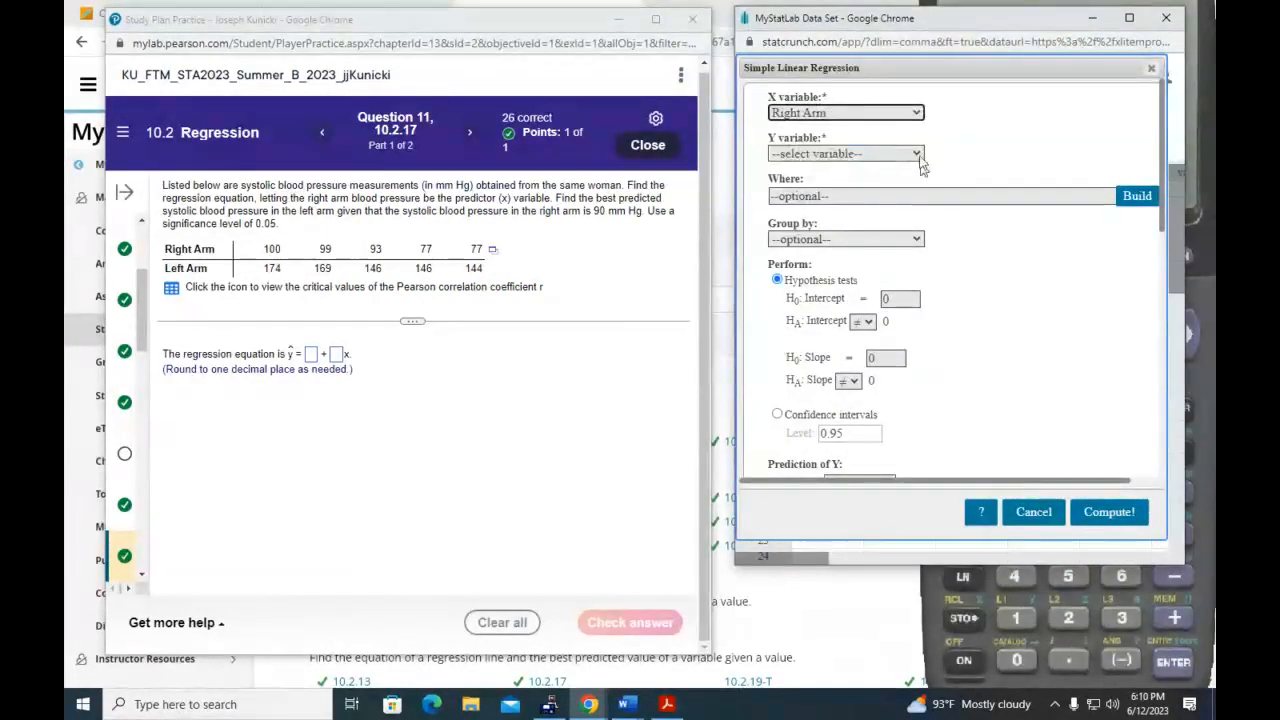
pyautogui.click(845, 153)
pyautogui.click(880, 197)
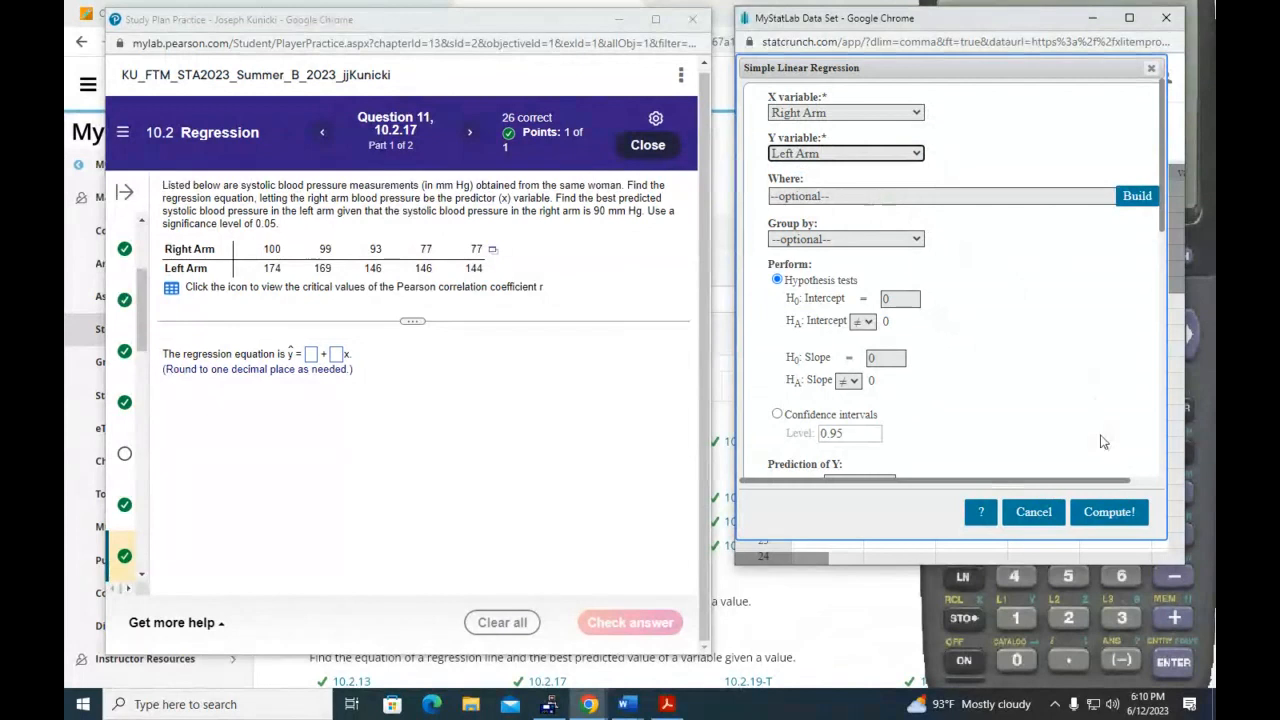
pyautogui.click(1110, 513)
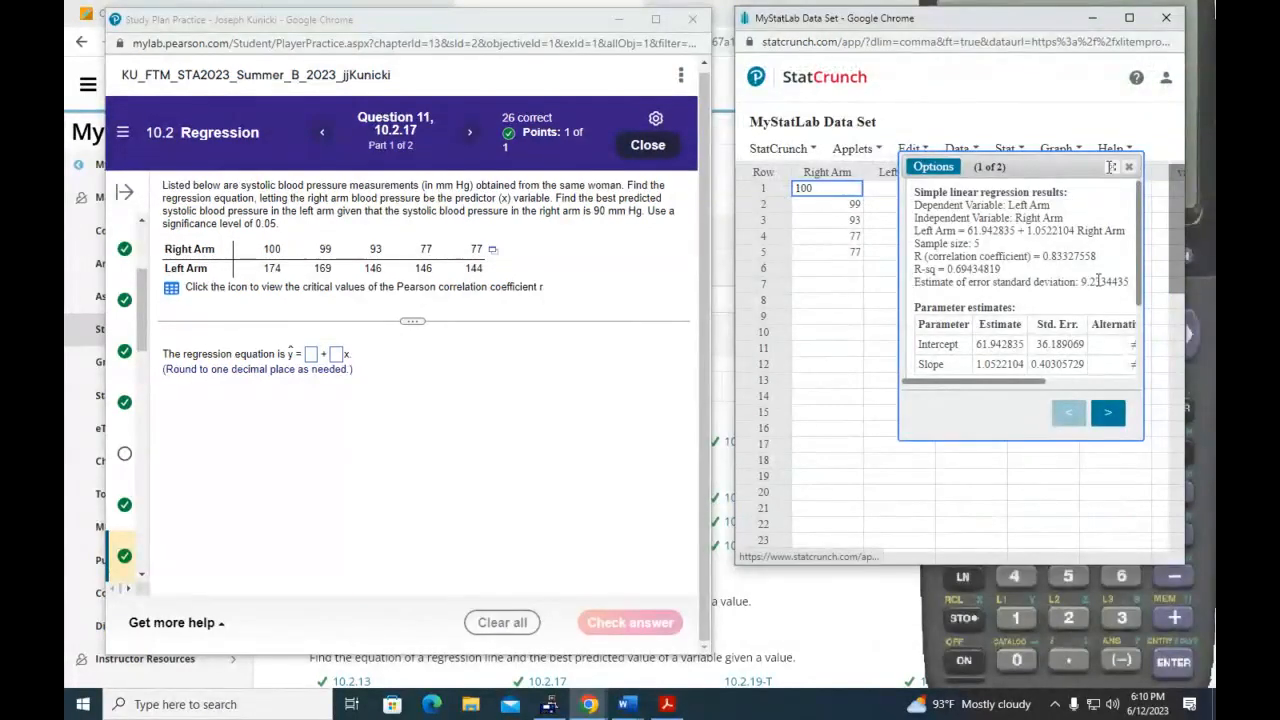
# Enlarge the regression results, submit 61.9 as the intercept and 1.1 as the slope of the regression equation, and dismiss the feedback
pyautogui.click(1110, 168)
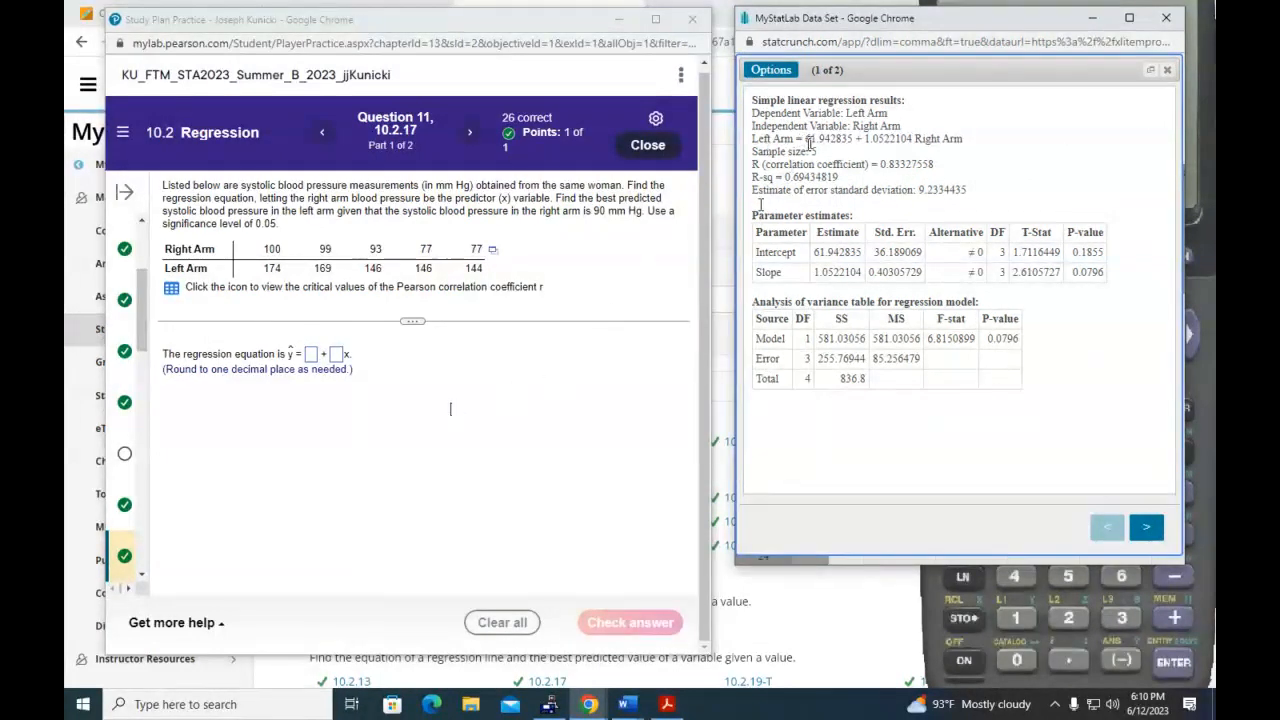
pyautogui.click(313, 360)
pyautogui.click(311, 356)
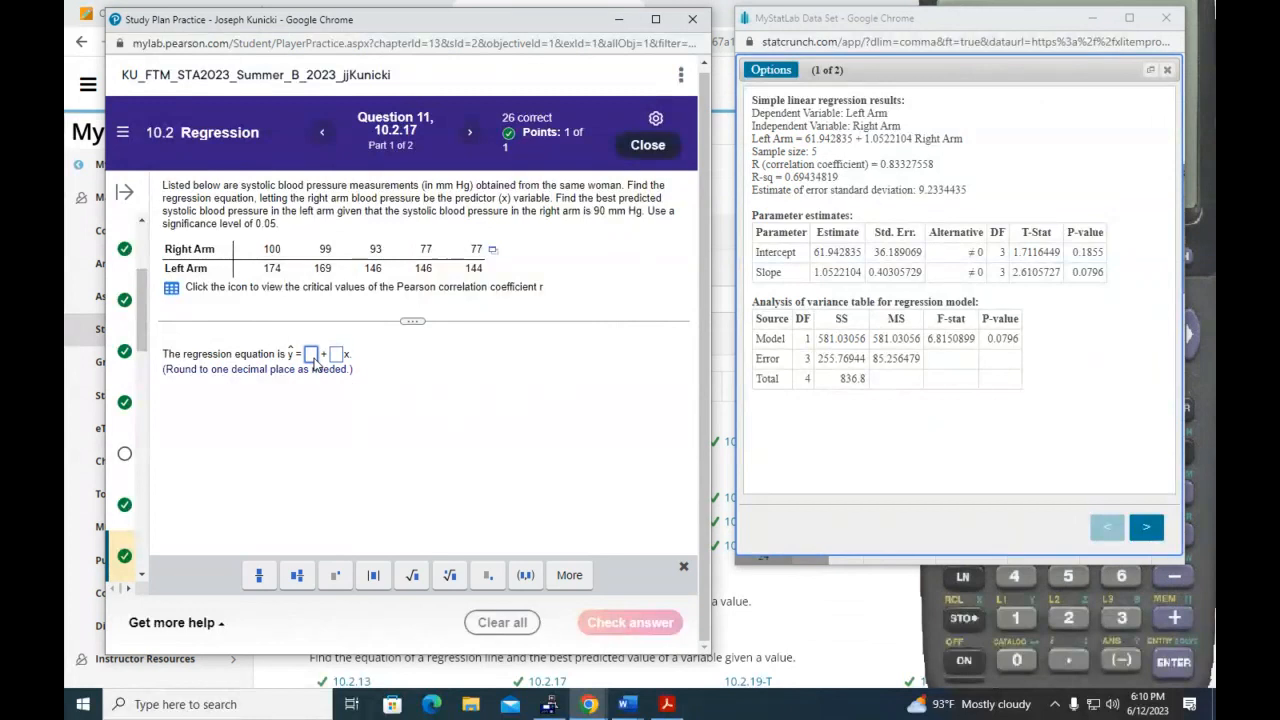
pyautogui.write('61.9')
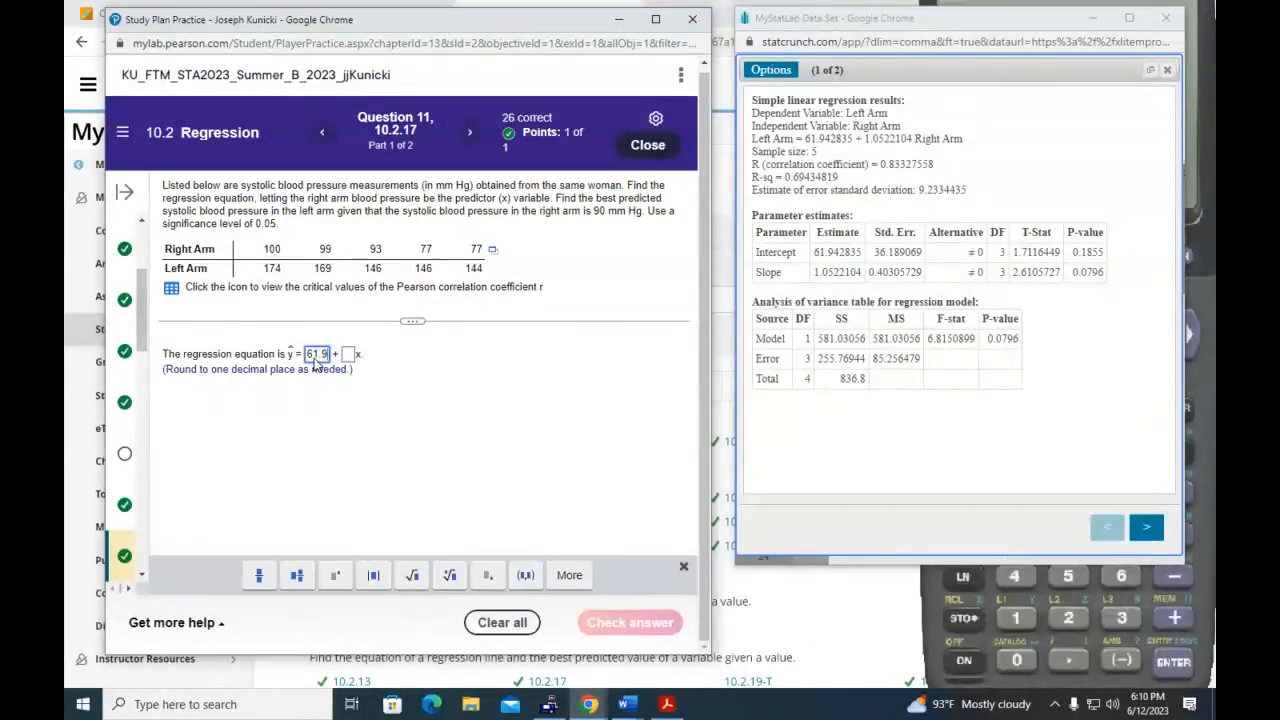
pyautogui.click(348, 356)
pyautogui.write('1.1')
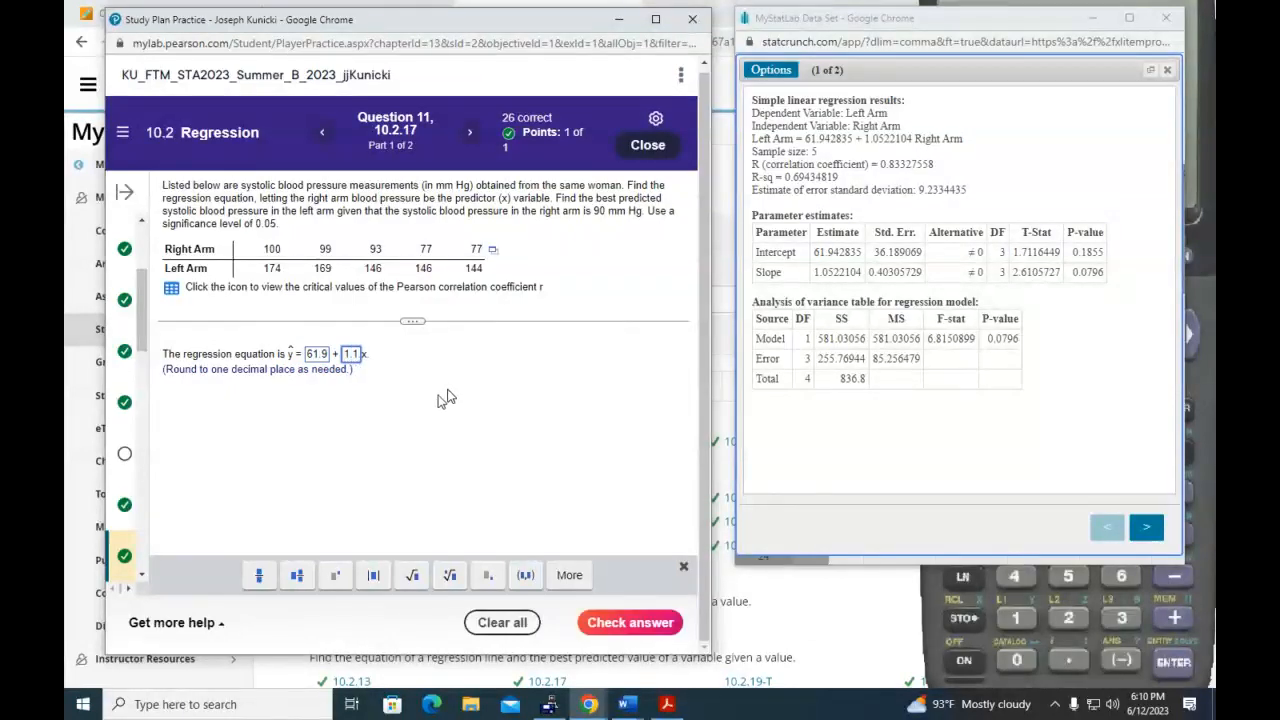
pyautogui.click(598, 620)
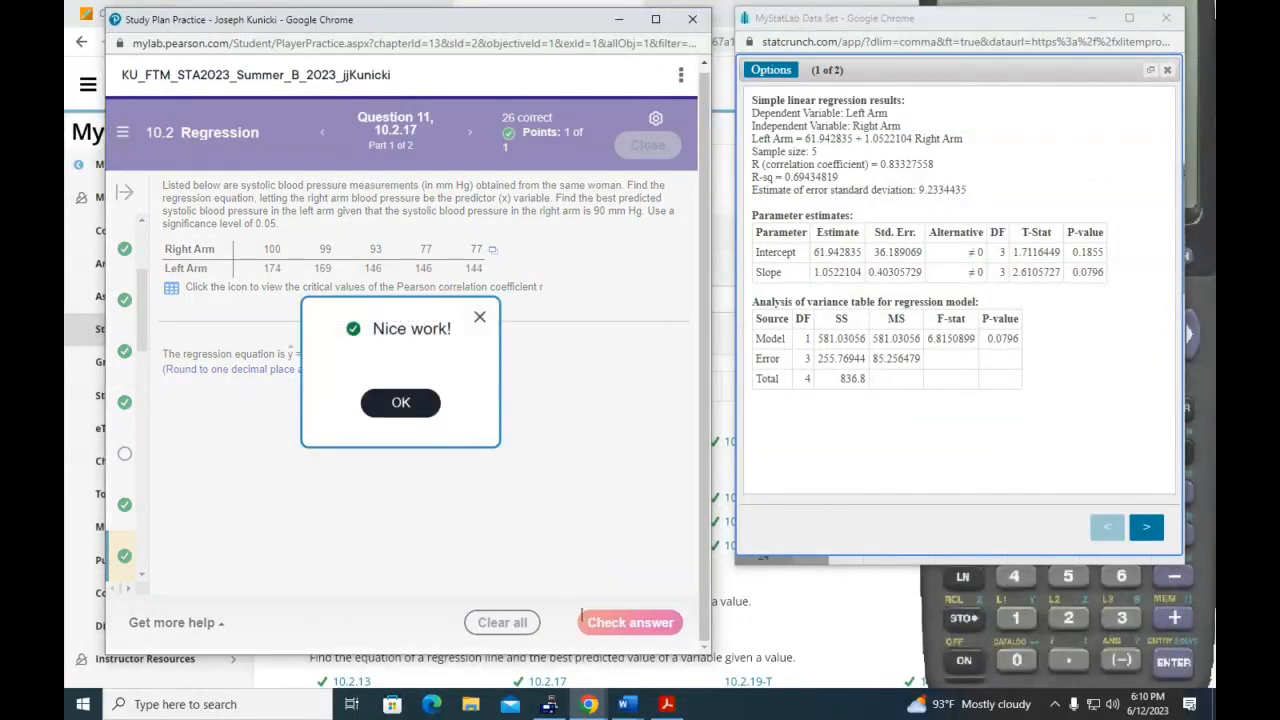
pyautogui.click(411, 412)
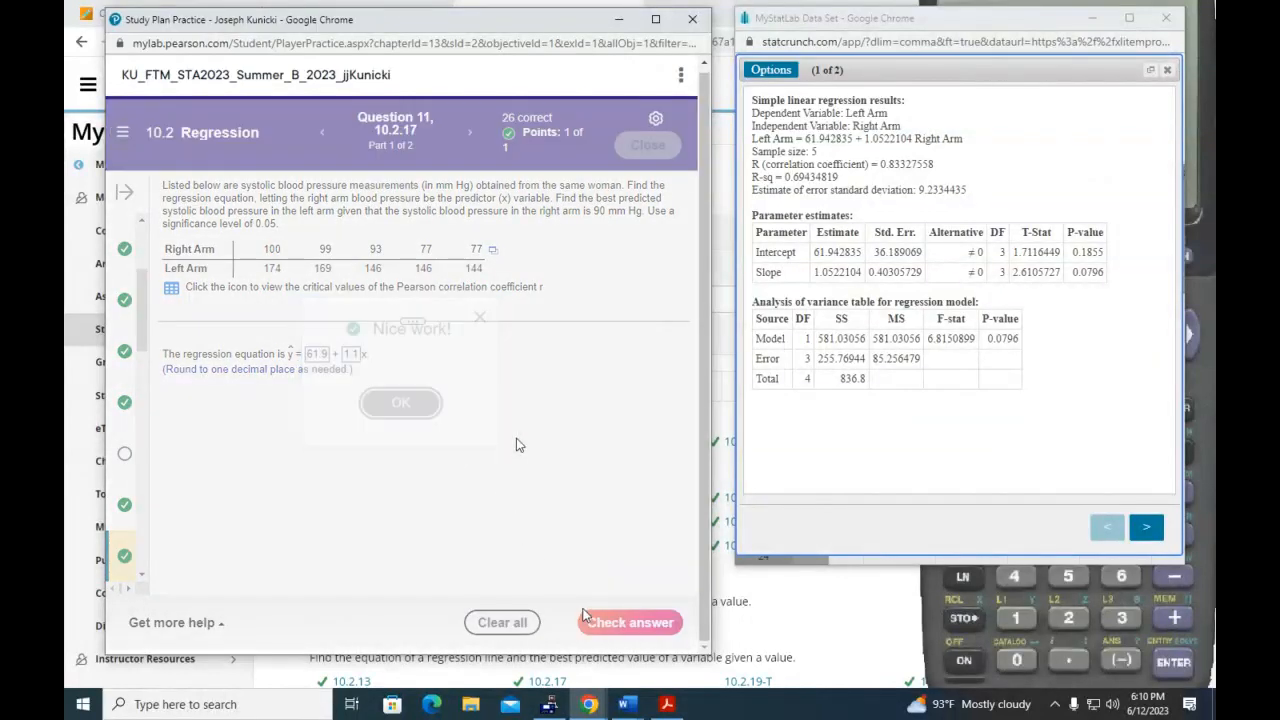
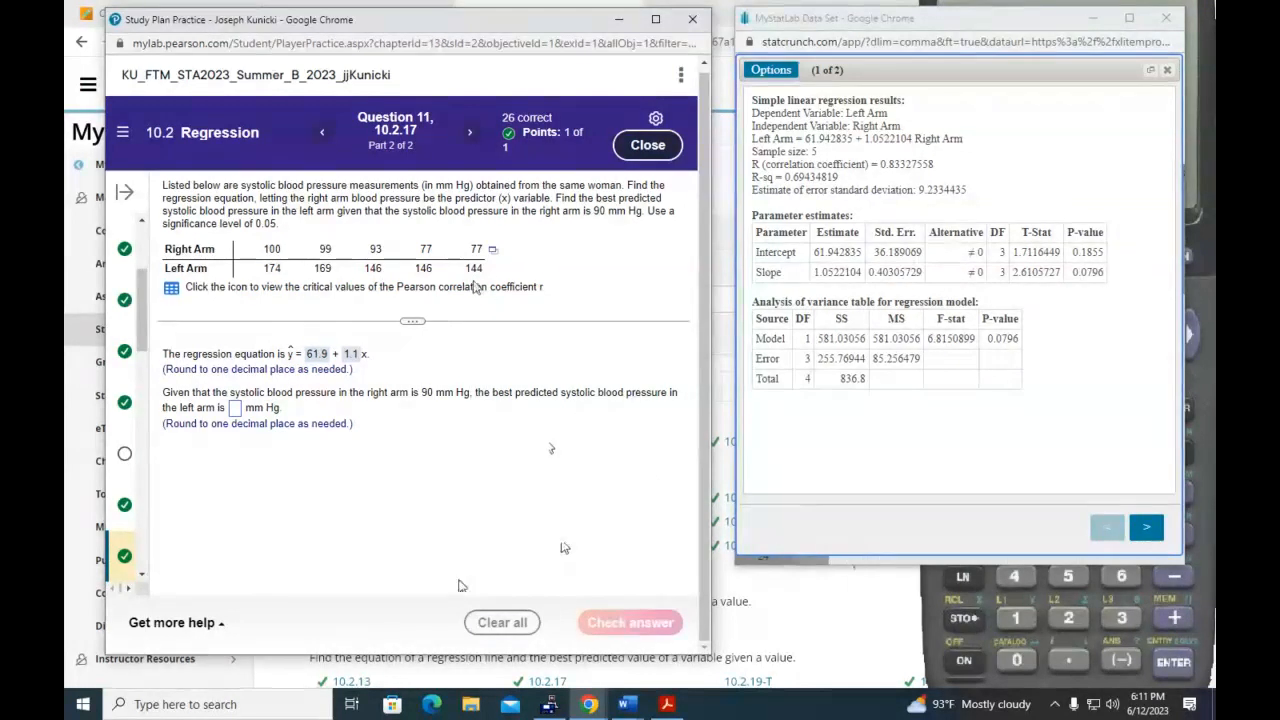
# Close the regression results and compute column summary statistics for Left Arm
pyautogui.click(1168, 71)
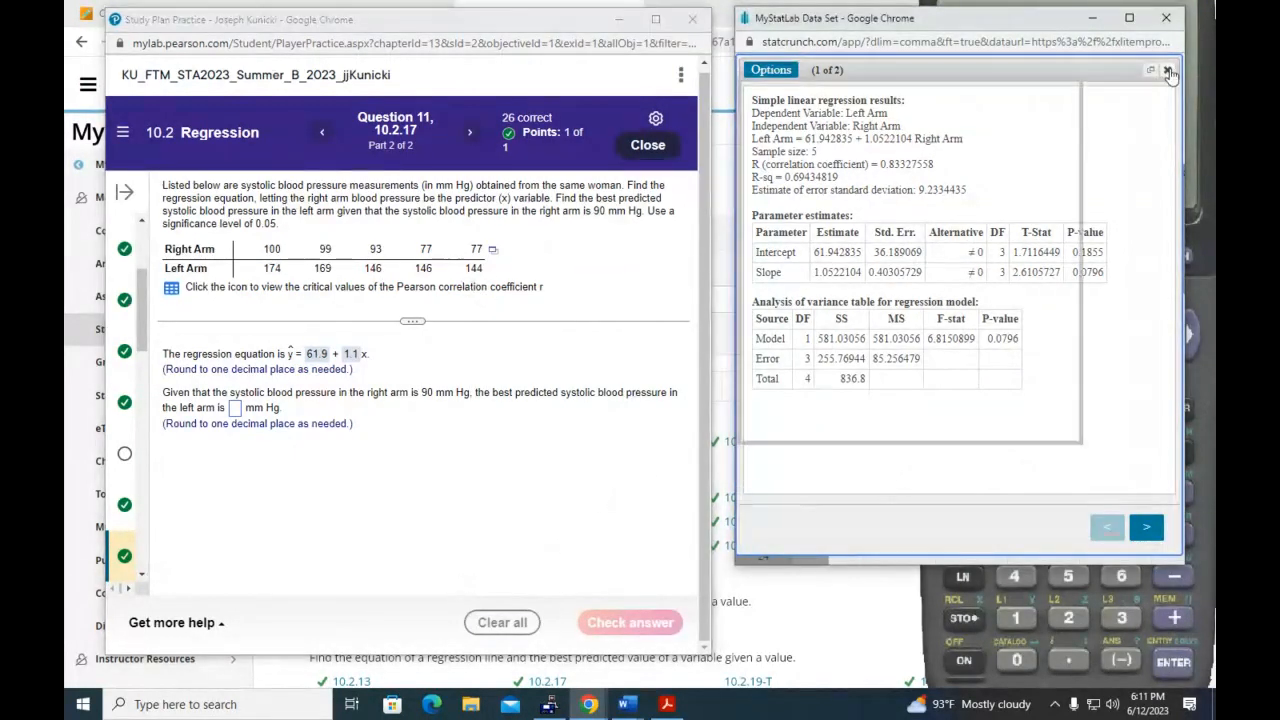
pyautogui.click(958, 149)
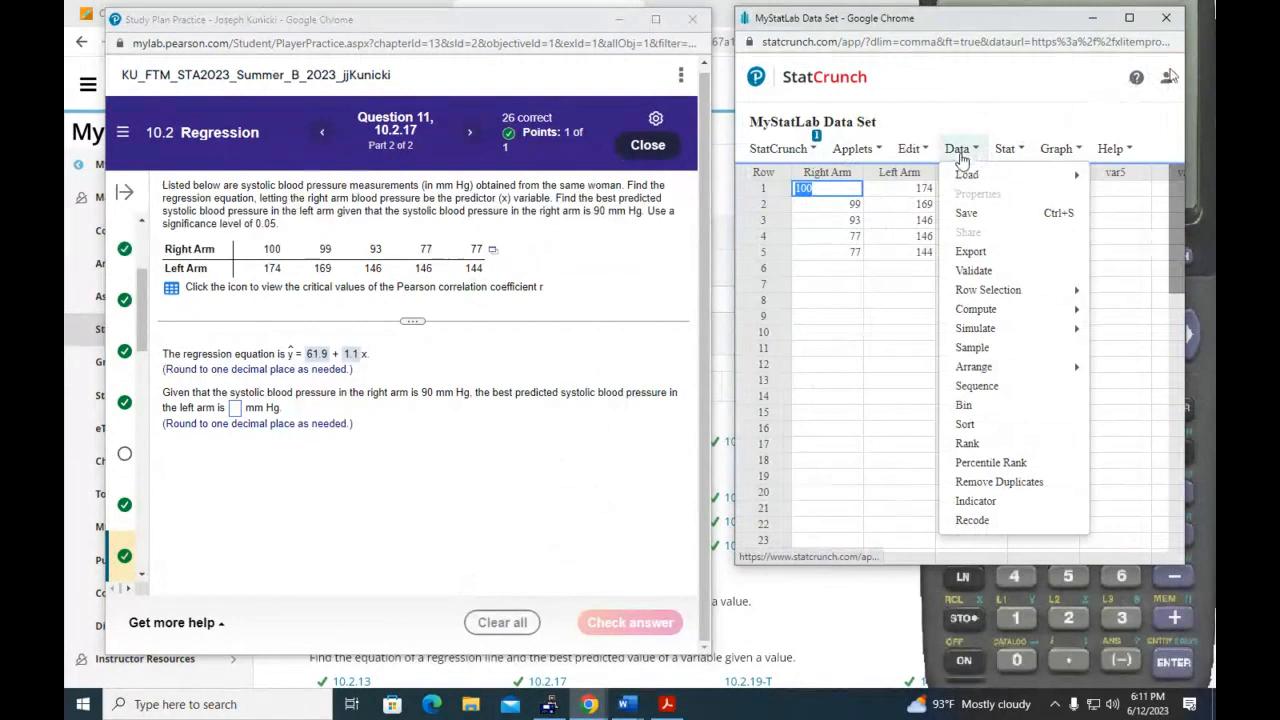
pyautogui.click(1008, 150)
pyautogui.moveTo(1015, 198)
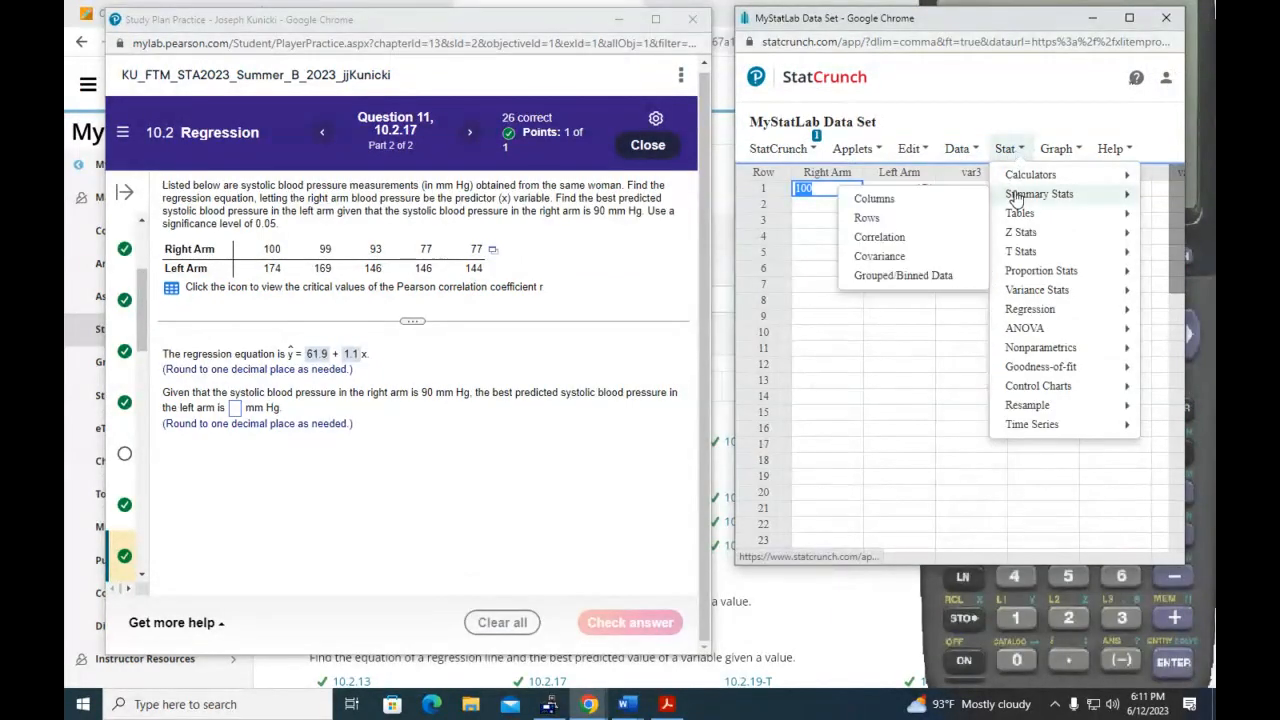
pyautogui.click(910, 200)
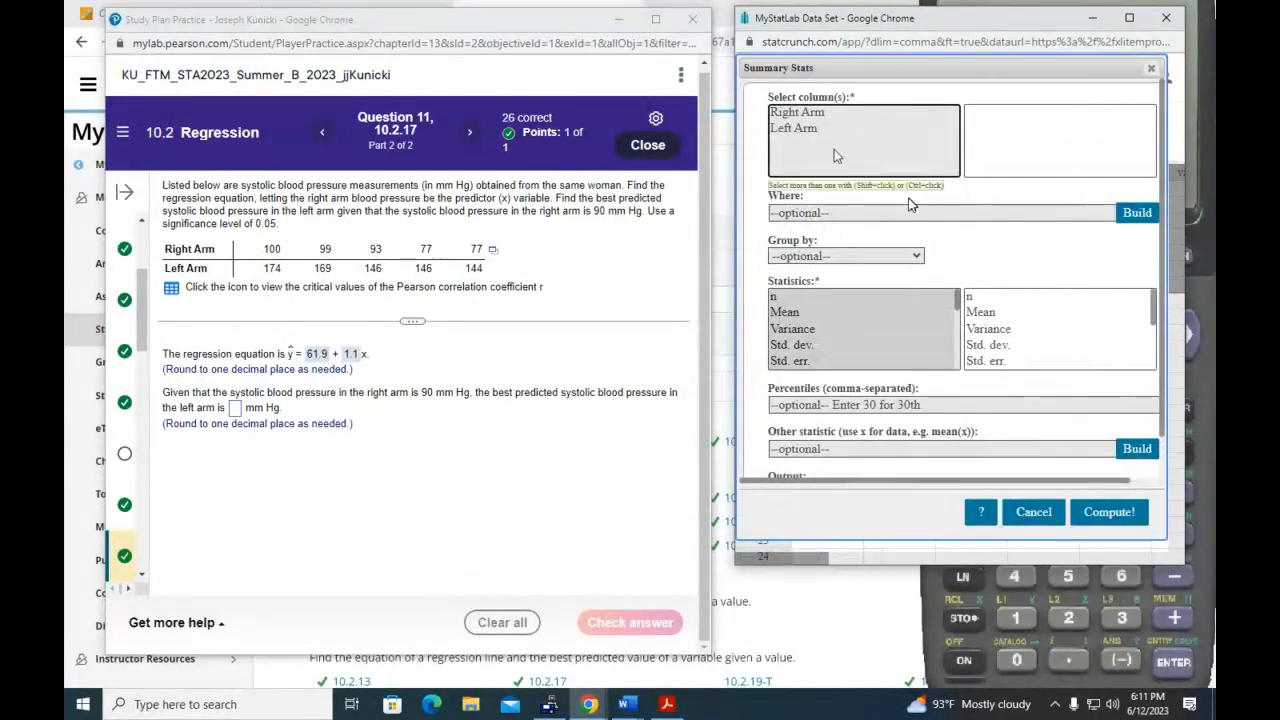
pyautogui.click(812, 128)
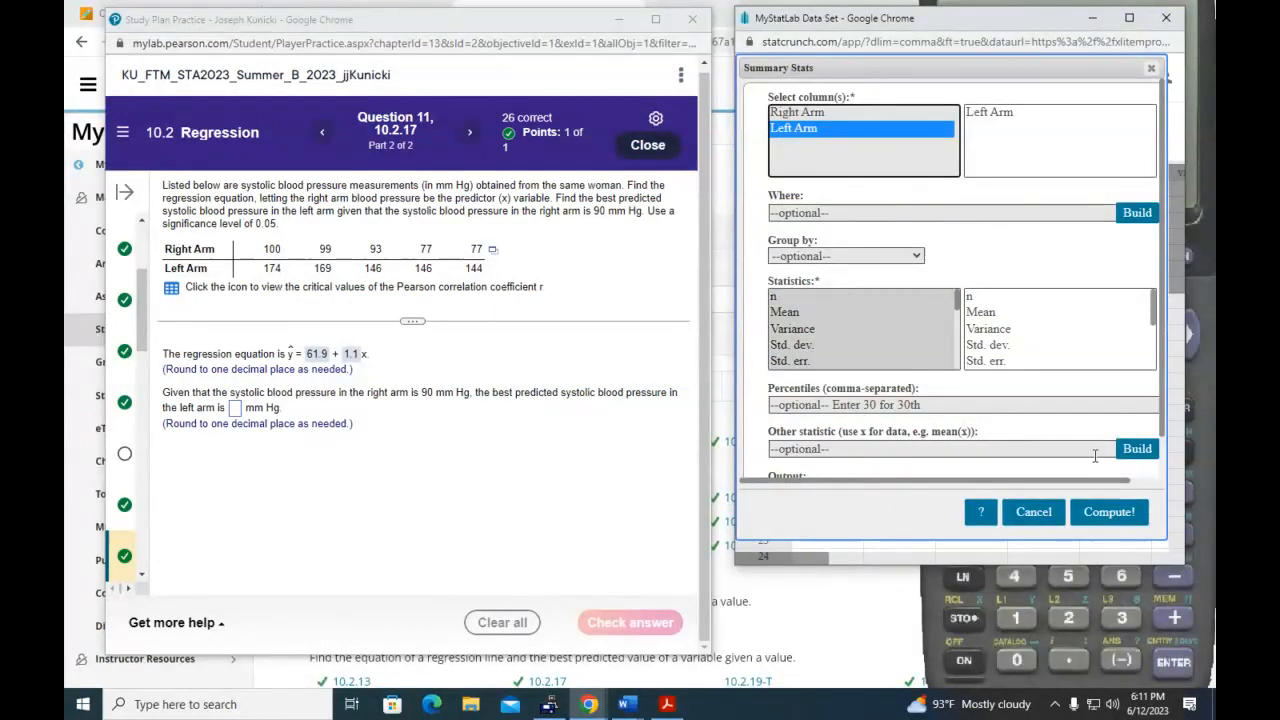
pyautogui.click(1130, 514)
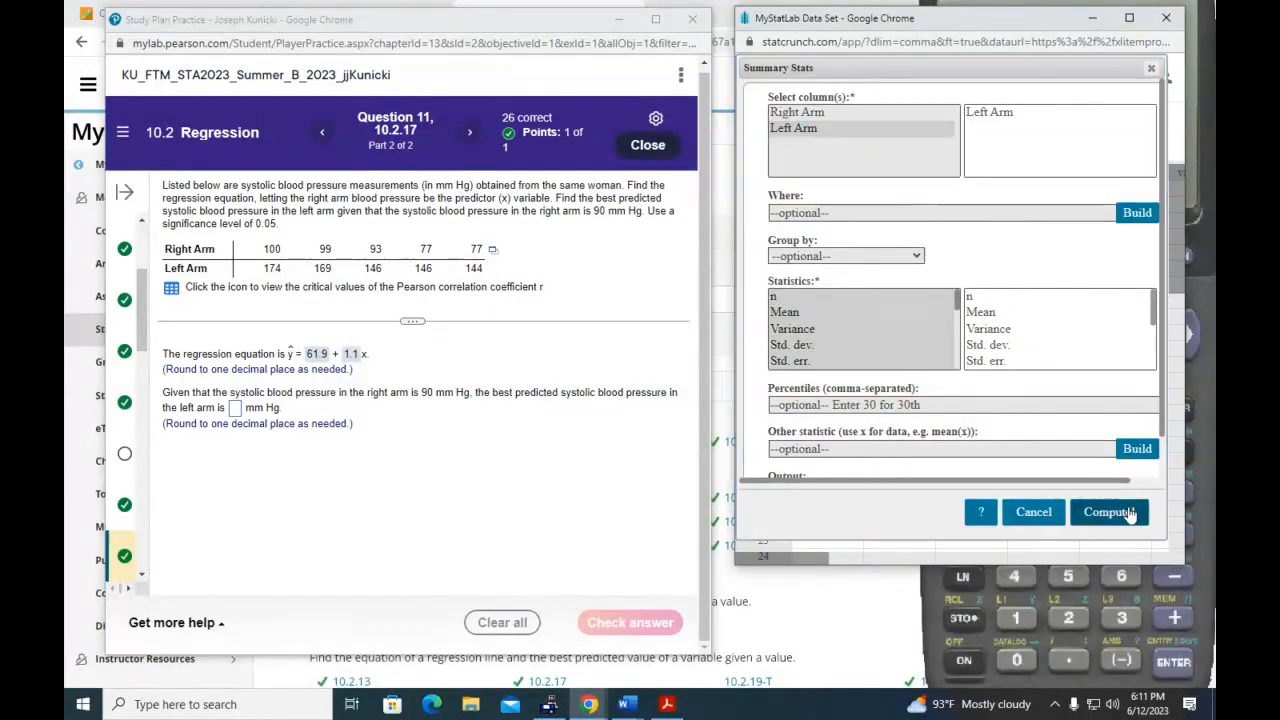
# Submit 155.8 mm Hg as the best predicted left arm blood pressure and close the feedback without moving to the next question
pyautogui.click(236, 408)
pyautogui.write('1')
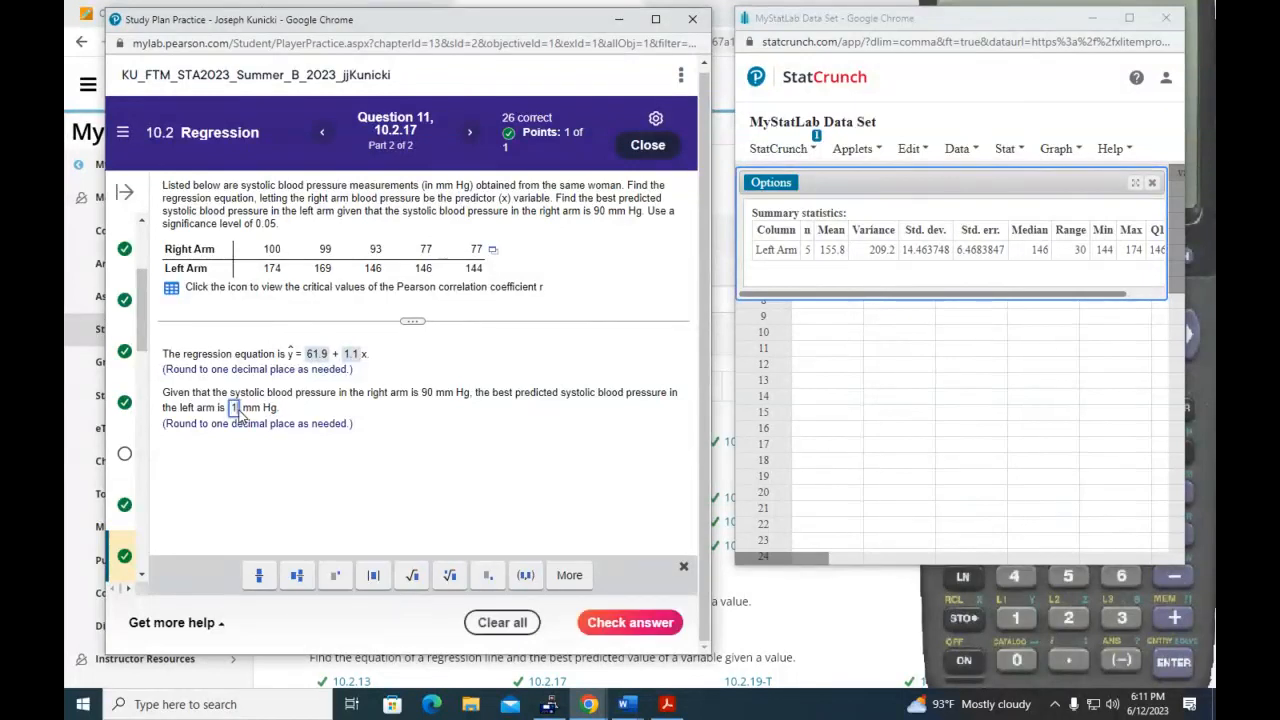
pyautogui.write('55.8')
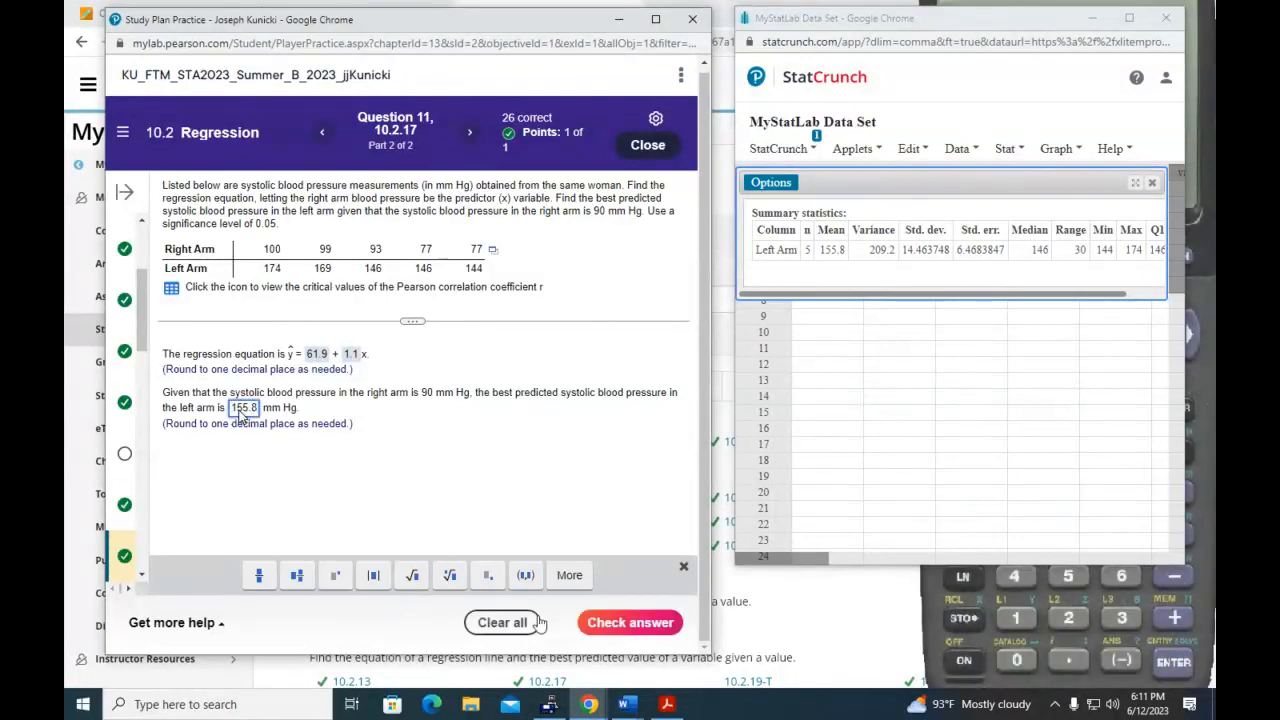
pyautogui.click(641, 624)
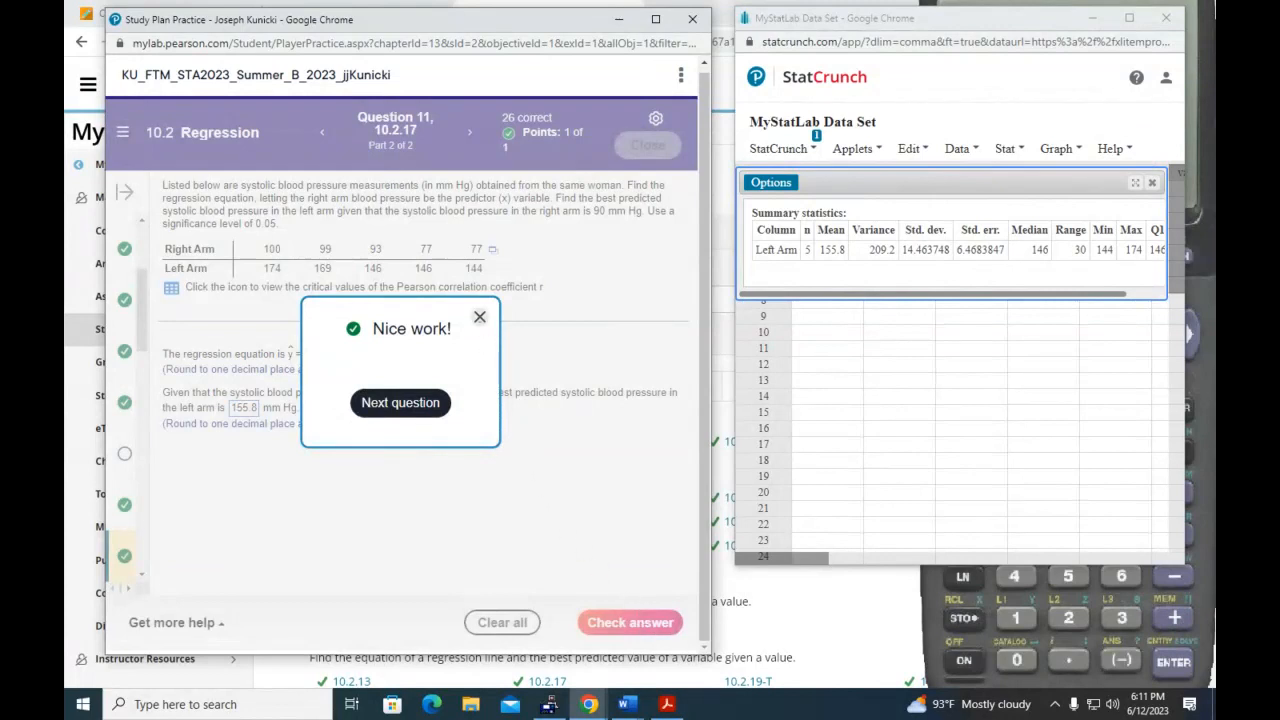
pyautogui.click(479, 316)
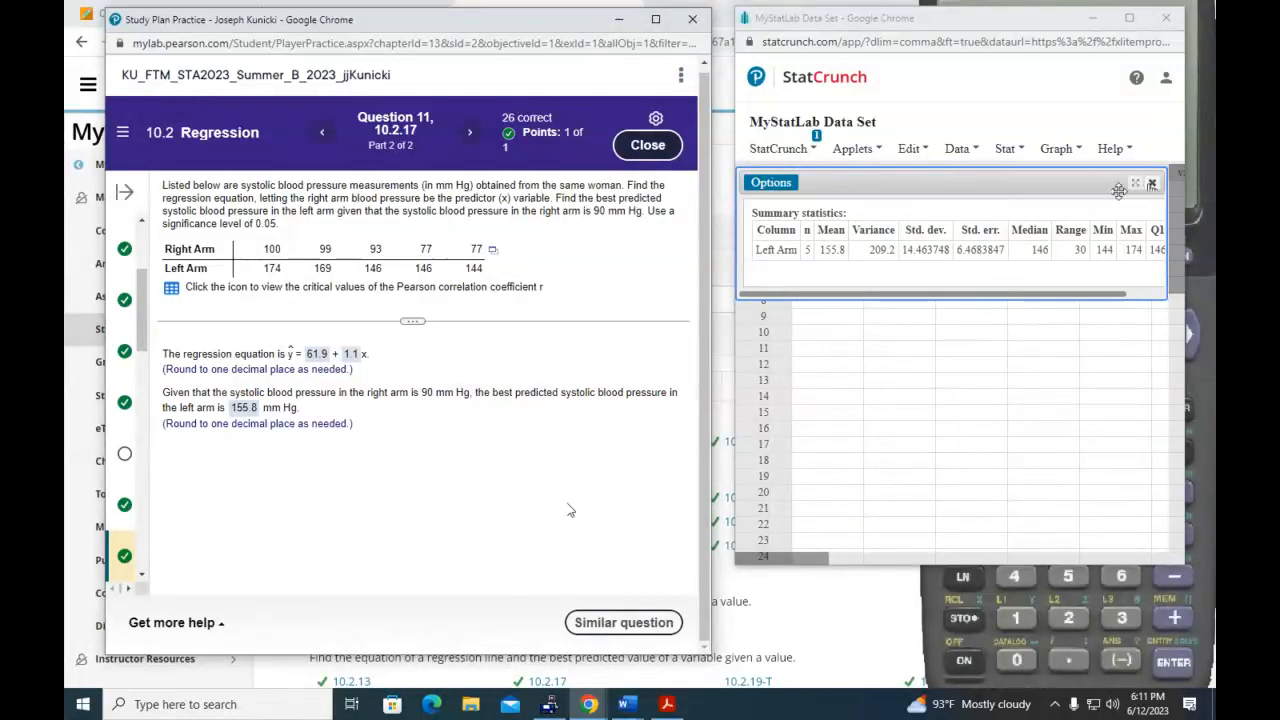
# Close the summary statistics and compute the simple linear regression again with Right Arm as X and Left Arm as Y
pyautogui.click(1151, 183)
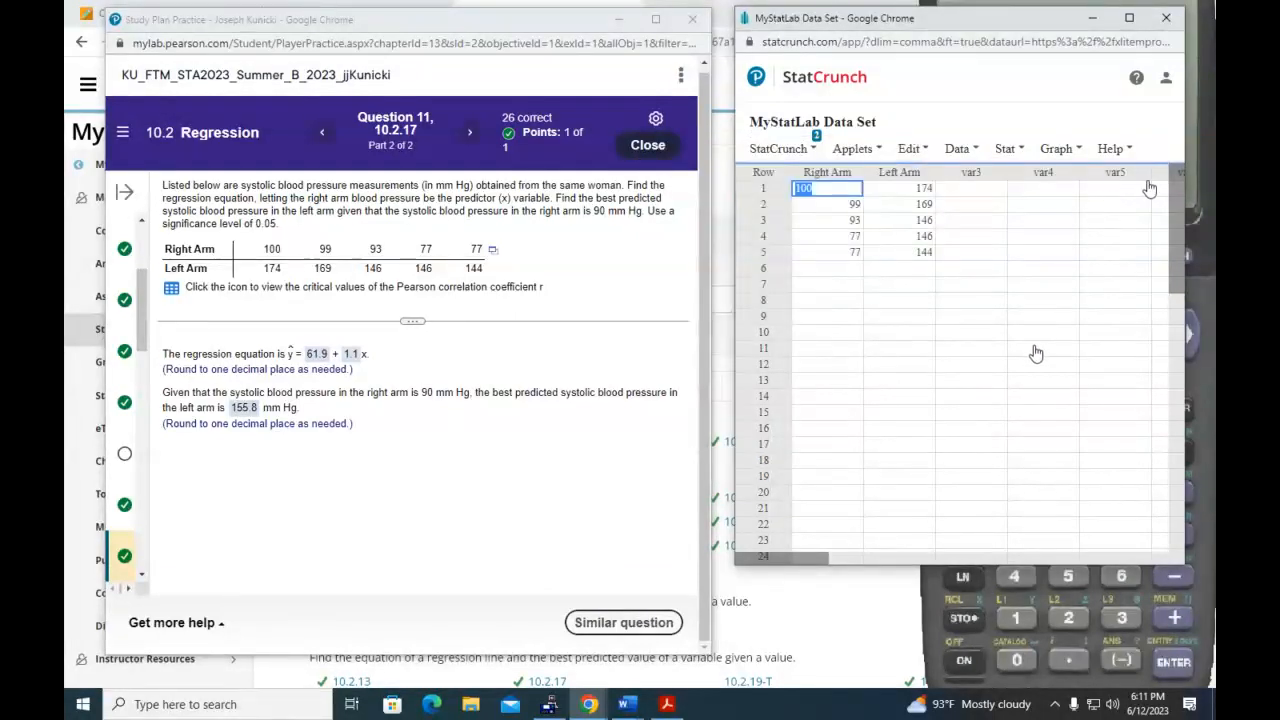
pyautogui.click(962, 150)
pyautogui.click(1008, 152)
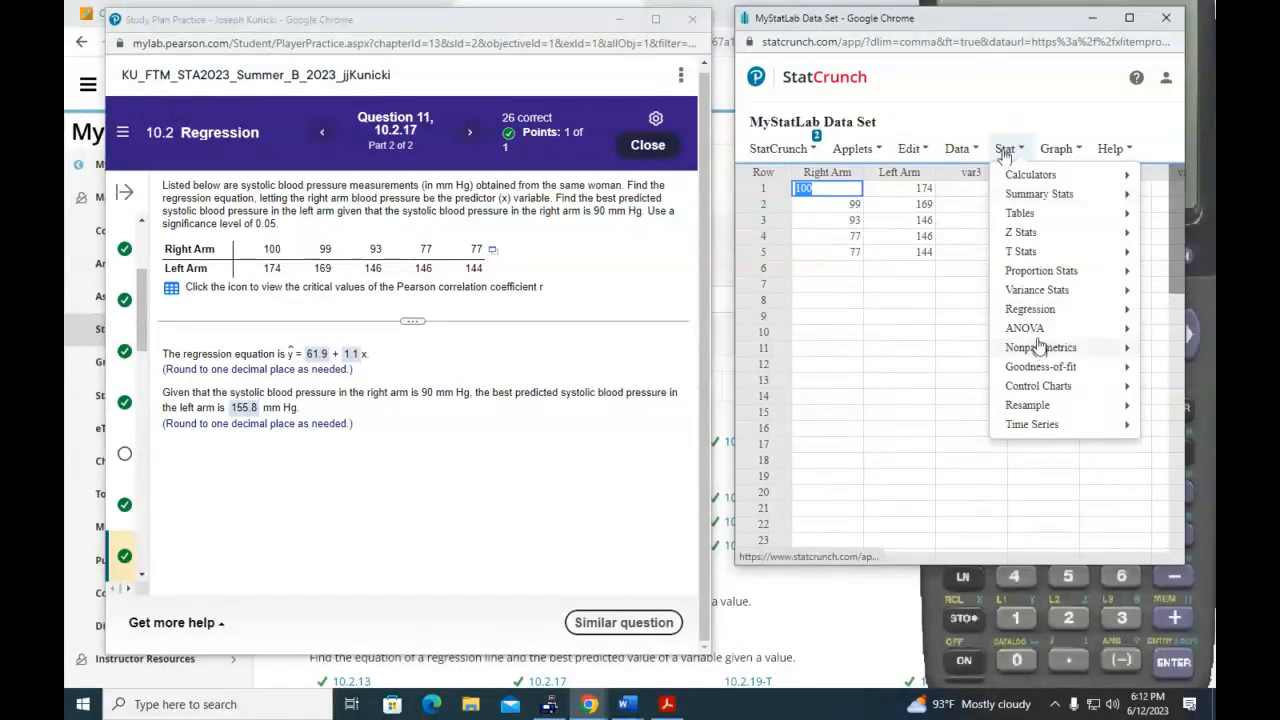
pyautogui.moveTo(1034, 314)
pyautogui.click(888, 314)
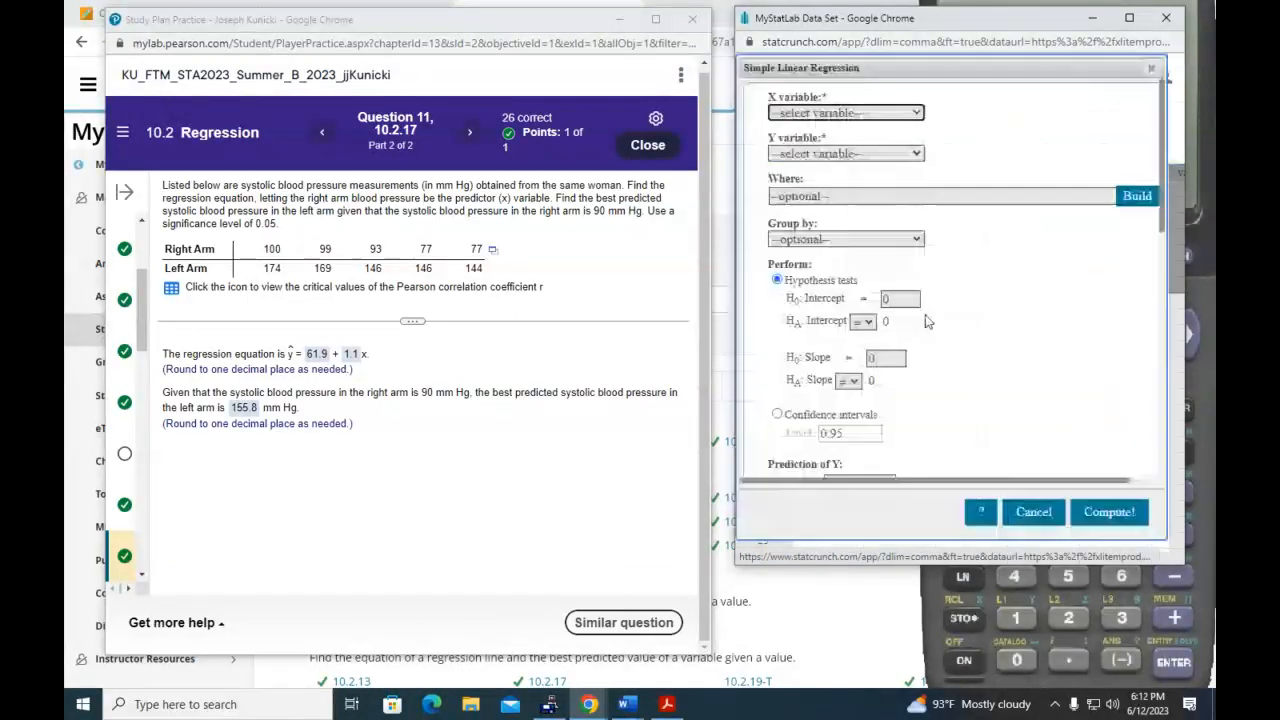
pyautogui.click(900, 113)
pyautogui.click(840, 145)
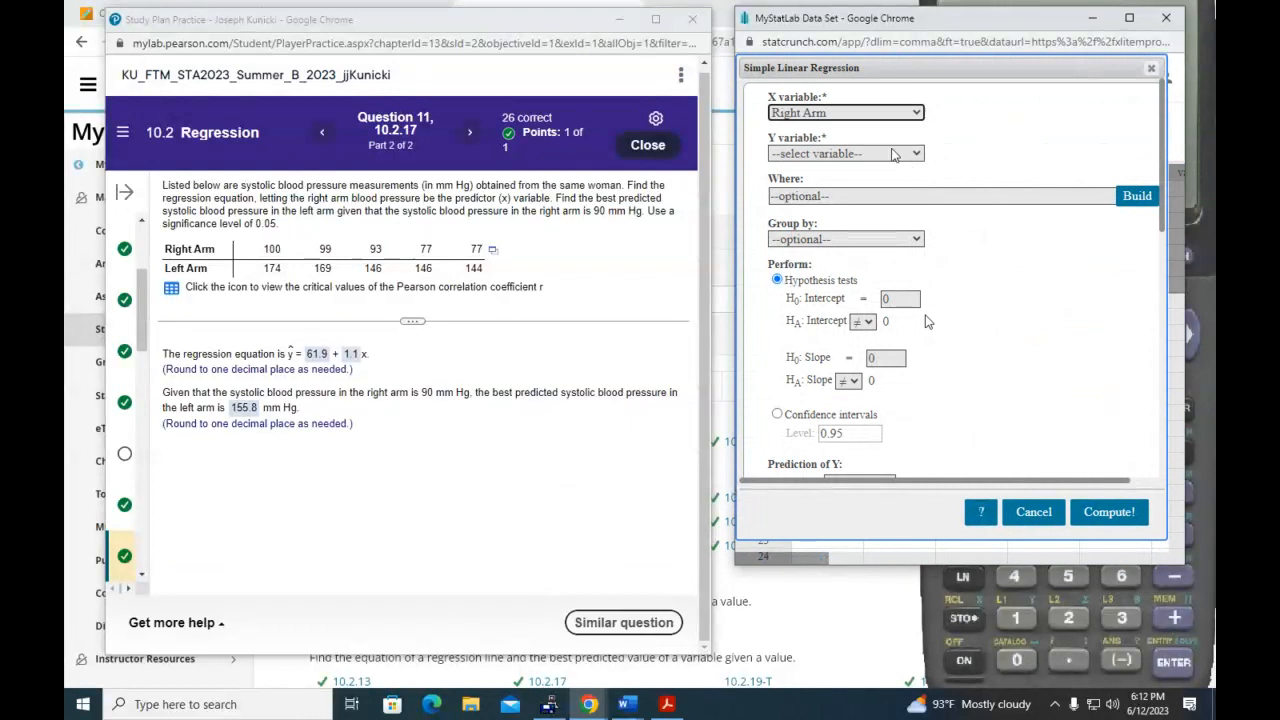
pyautogui.click(880, 153)
pyautogui.click(894, 202)
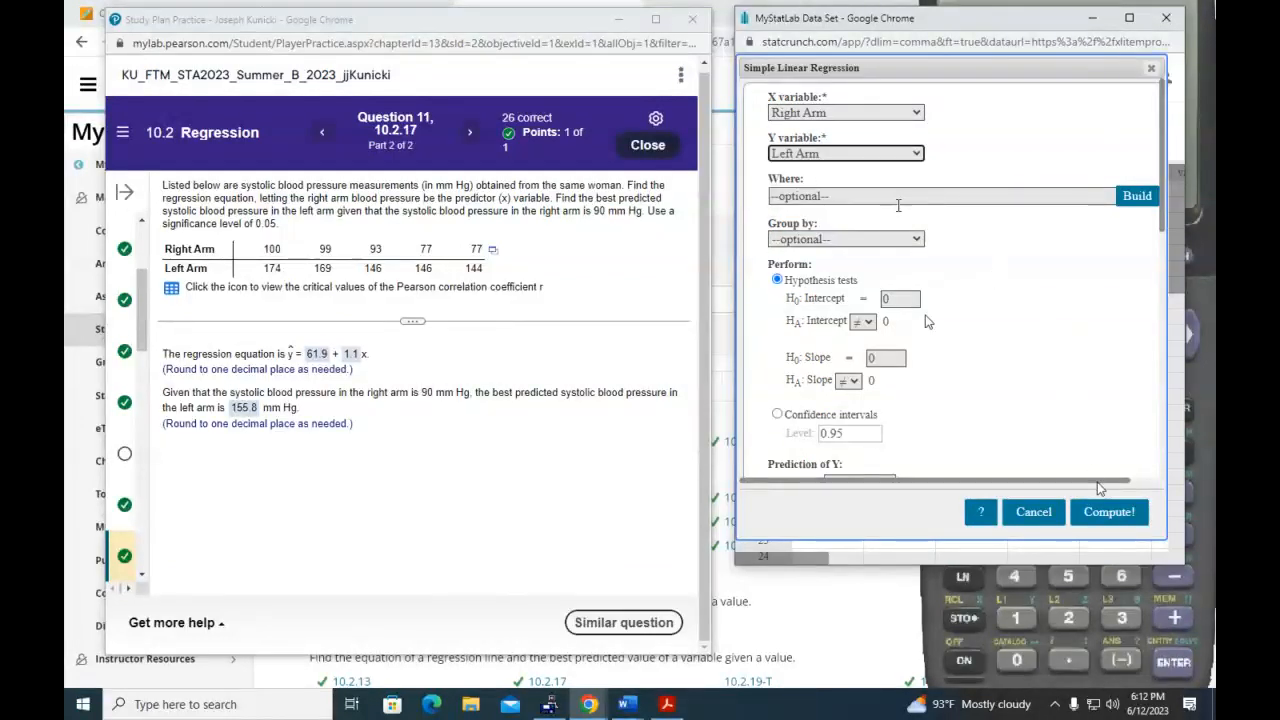
pyautogui.click(1108, 511)
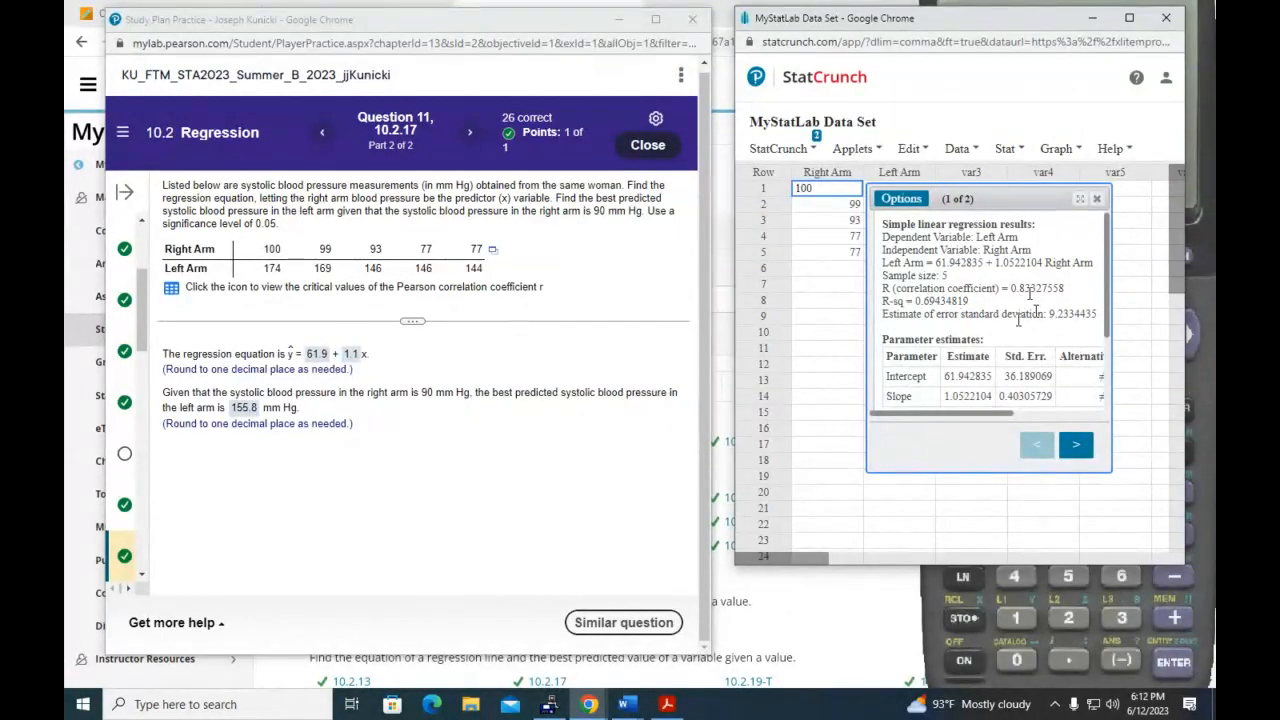
# Check the table of Pearson critical values for n = 5 at the 0.05 level, close it, and examine the enlarged regression results
pyautogui.click(493, 251)
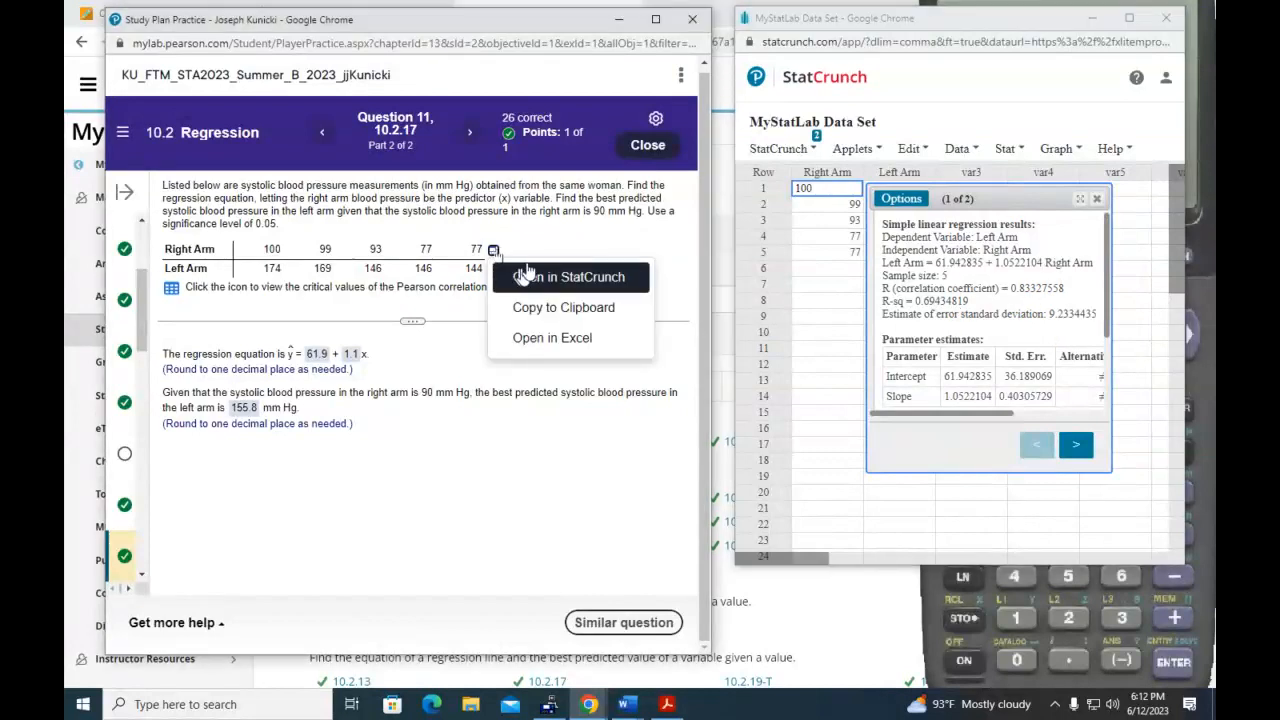
pyautogui.click(171, 288)
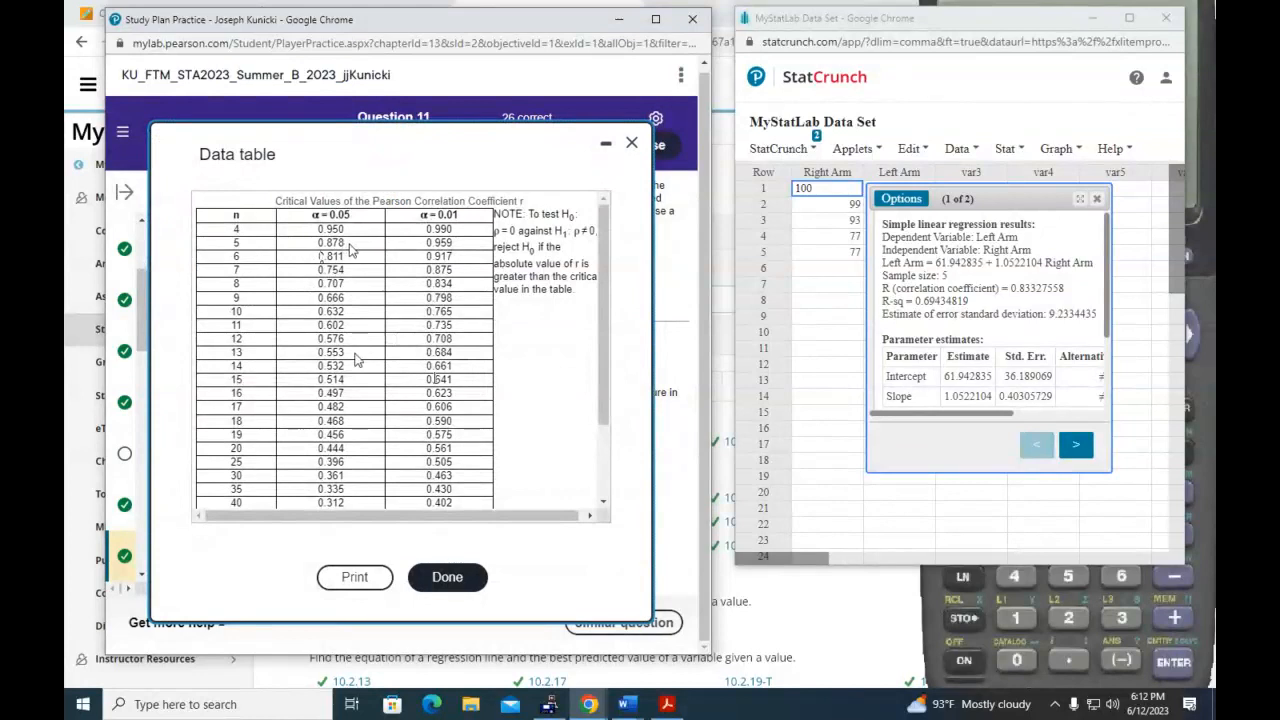
pyautogui.click(632, 143)
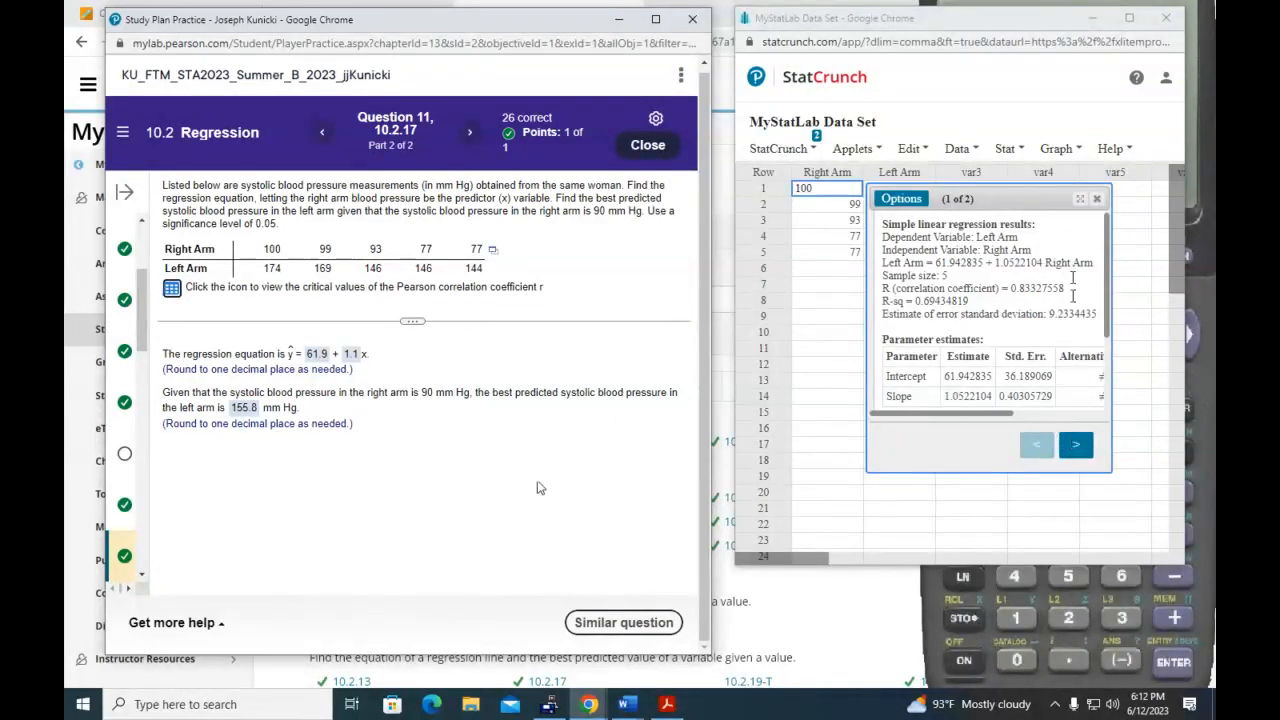
pyautogui.click(1080, 199)
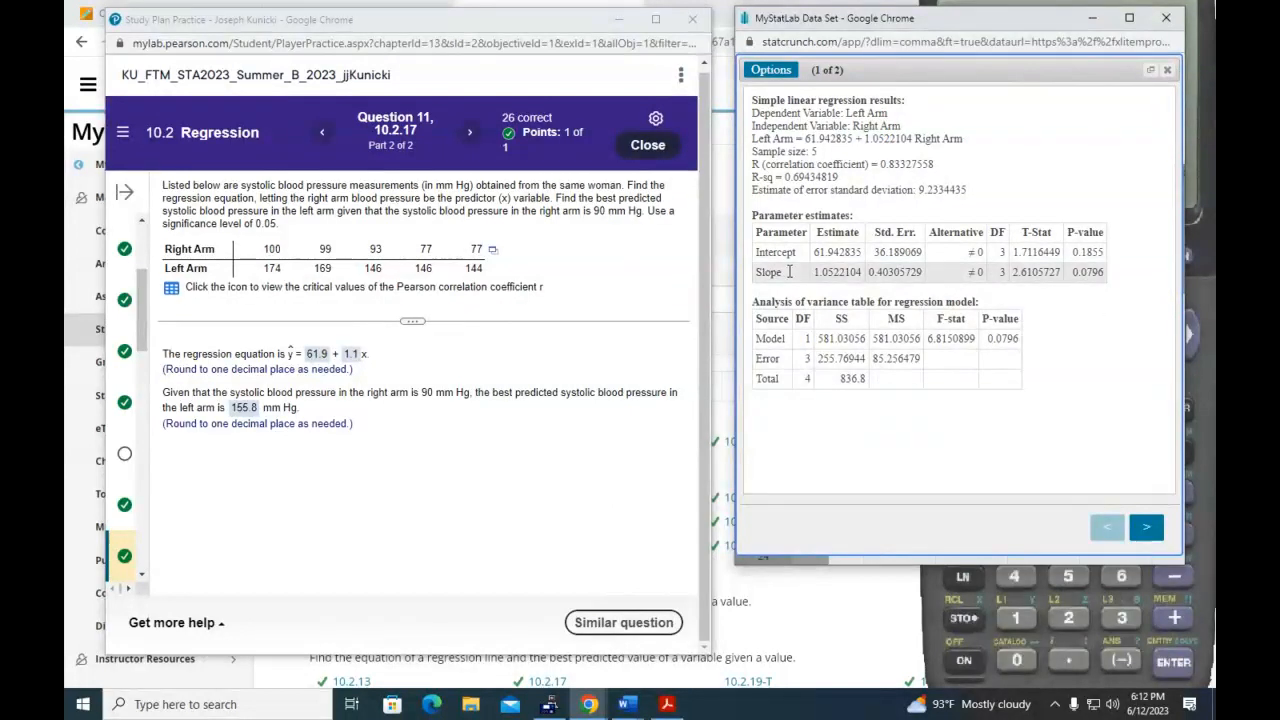
pyautogui.rightClick(799, 312)
pyautogui.click(569, 558)
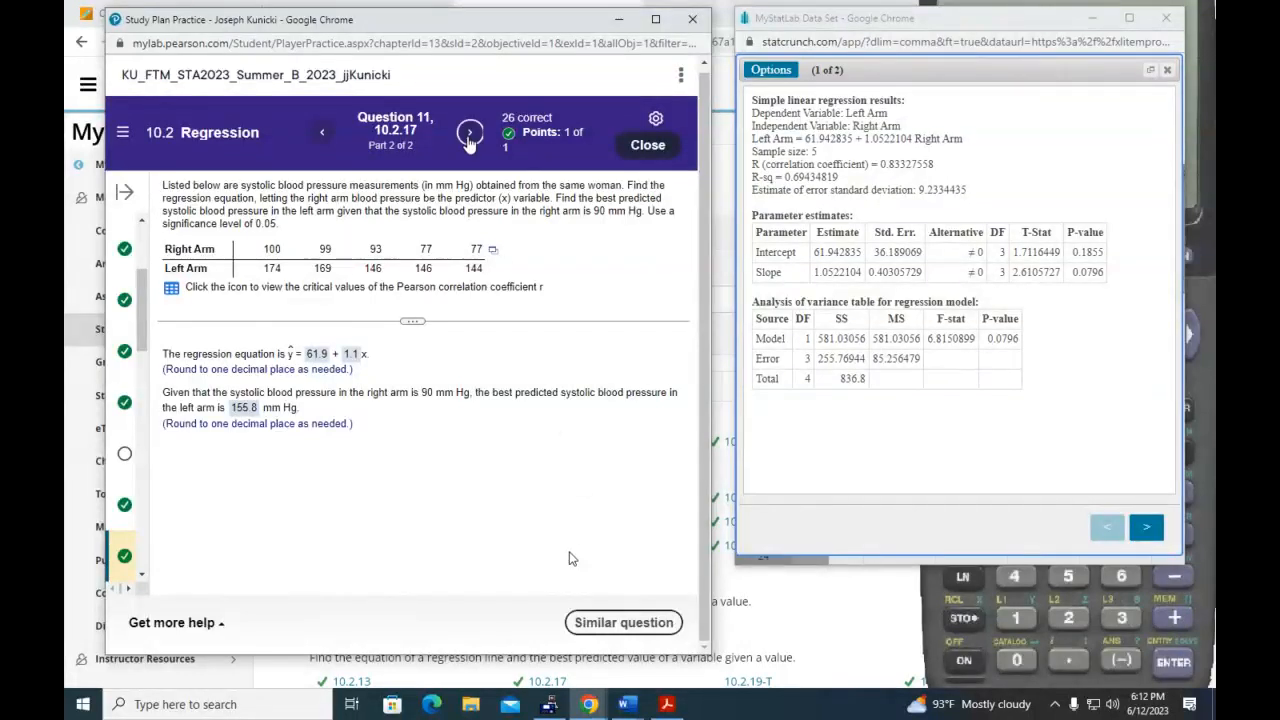
# Go to question 10.2.27, close the old StatCrunch window, and open the ball diameter and circumference data in StatCrunch
pyautogui.click(469, 132)
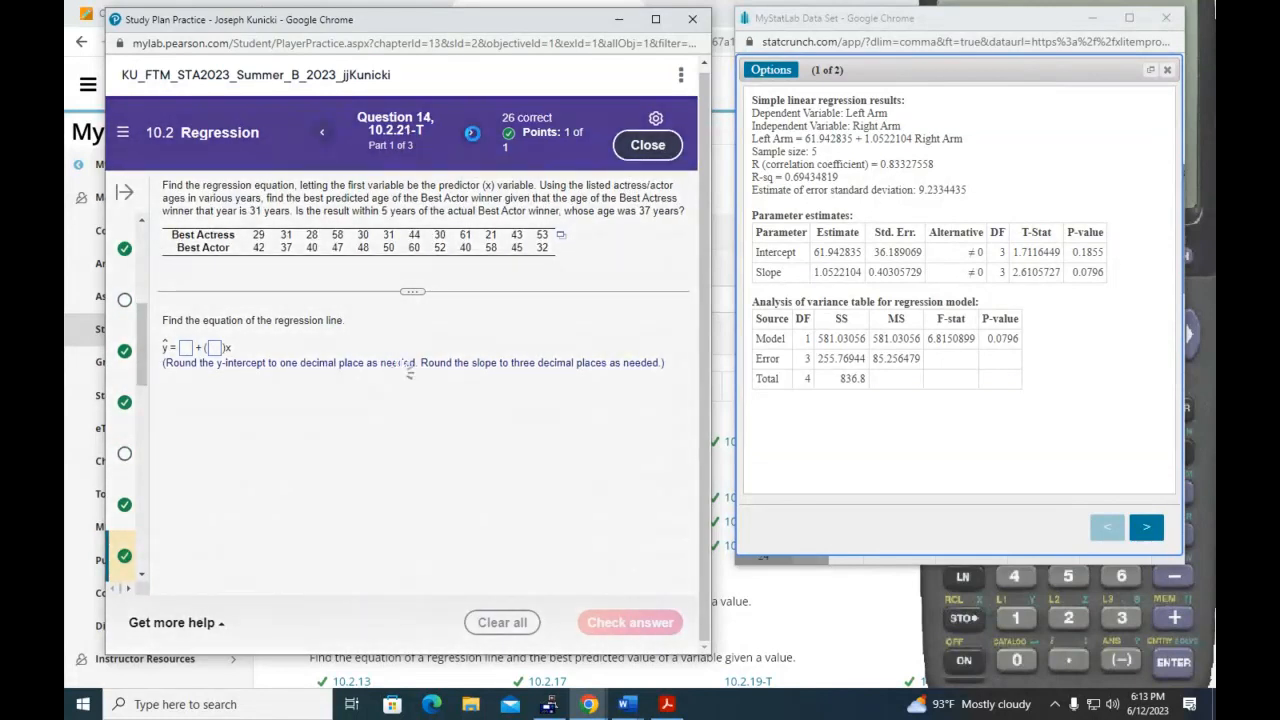
pyautogui.click(470, 132)
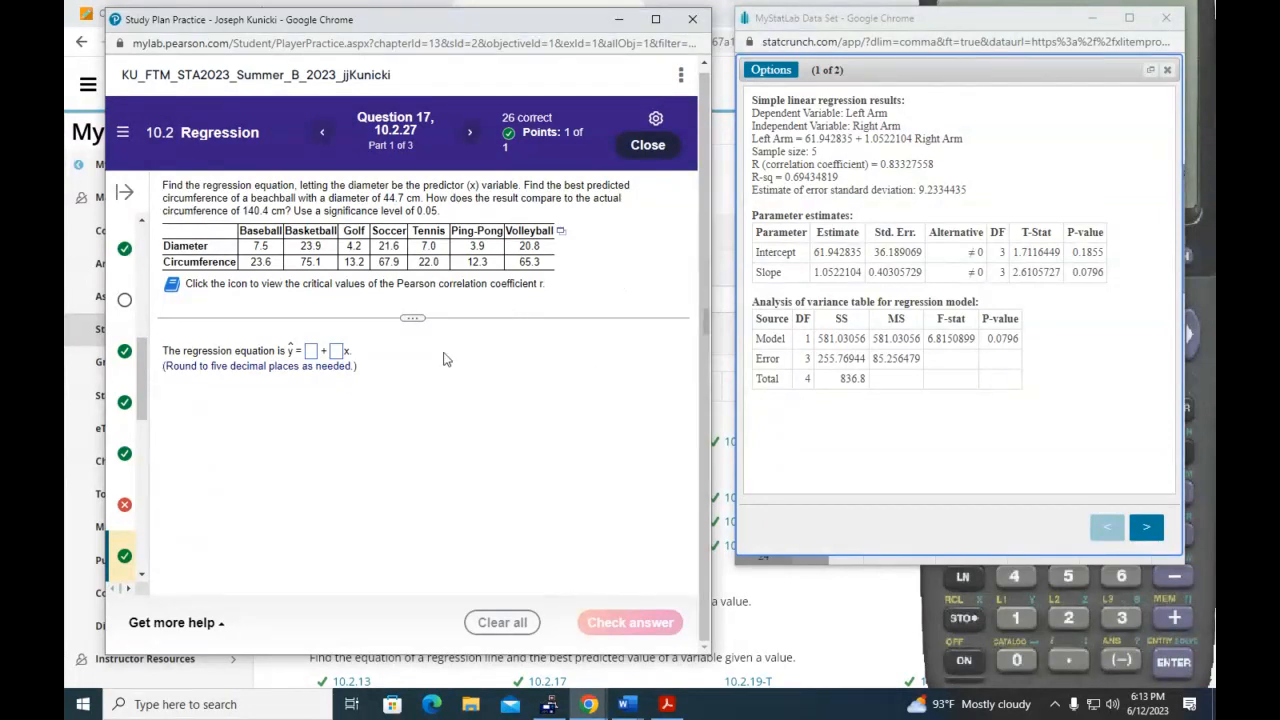
pyautogui.click(1166, 18)
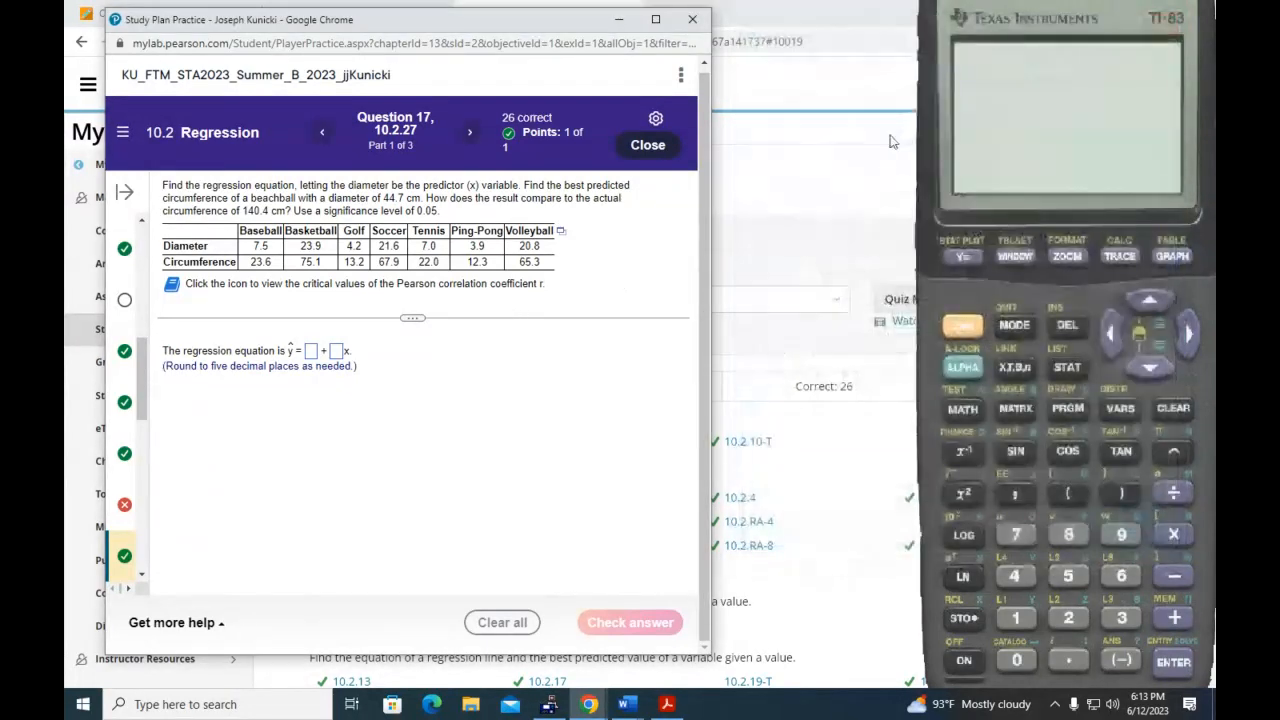
pyautogui.click(561, 234)
pyautogui.click(487, 257)
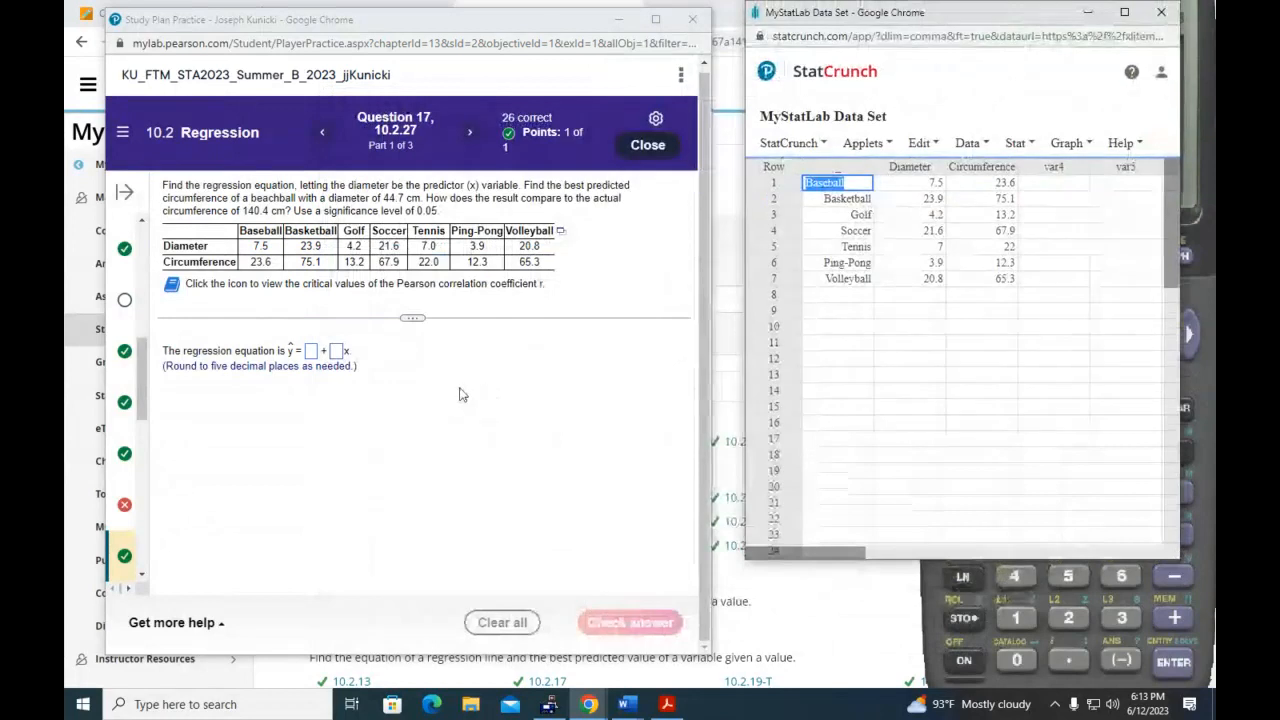
# Compute a simple linear regression in StatCrunch with Diameter as the X variable and Circumference as the Y variable
pyautogui.click(1016, 143)
pyautogui.moveTo(1022, 306)
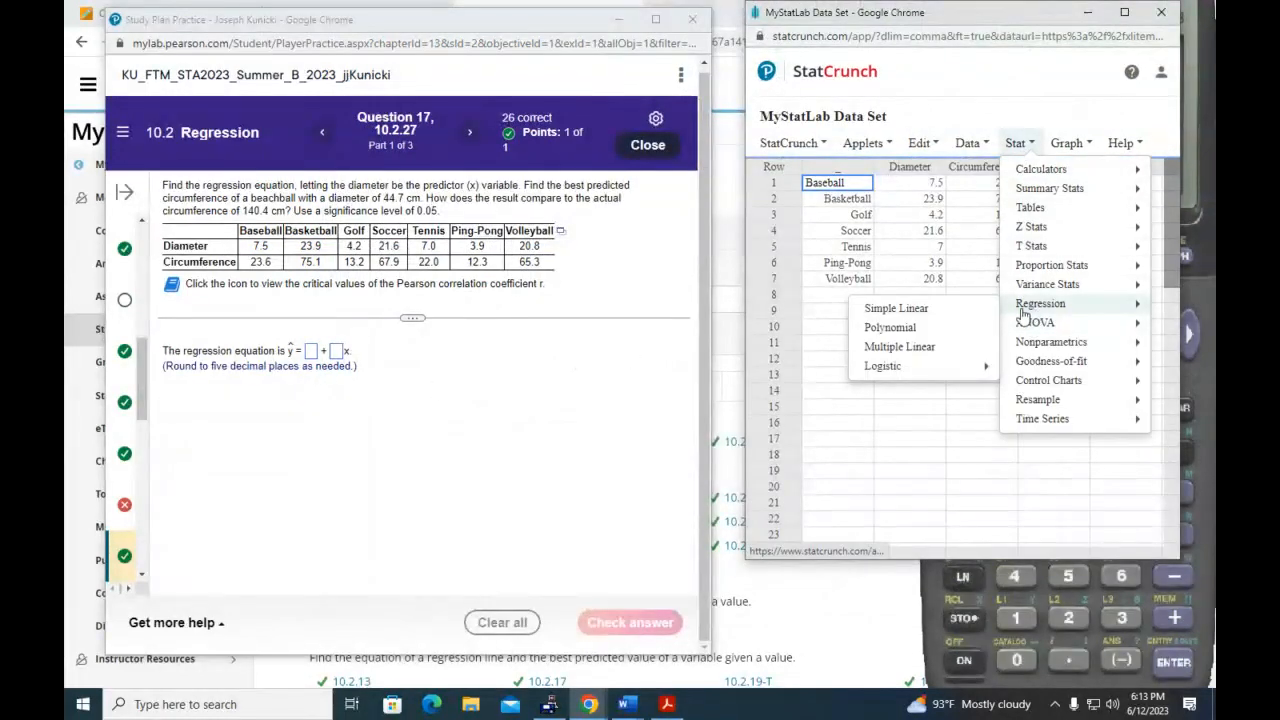
pyautogui.click(896, 308)
pyautogui.click(926, 108)
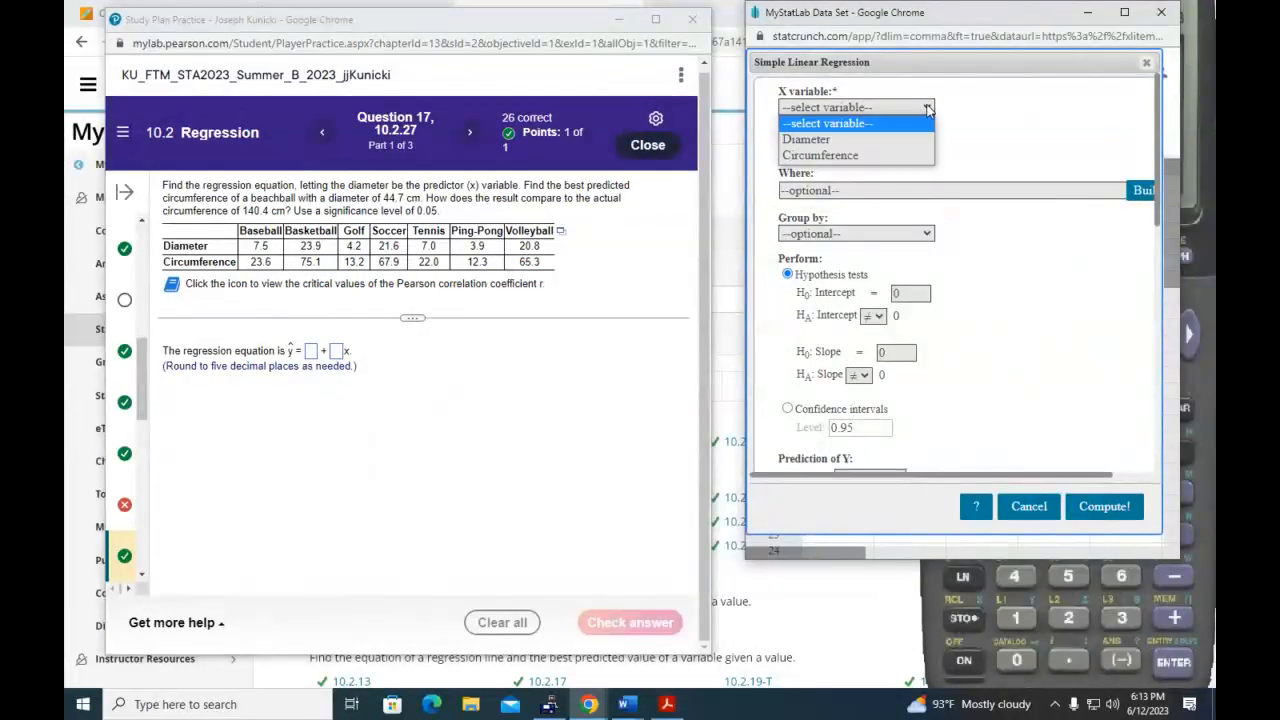
pyautogui.click(922, 139)
pyautogui.click(927, 148)
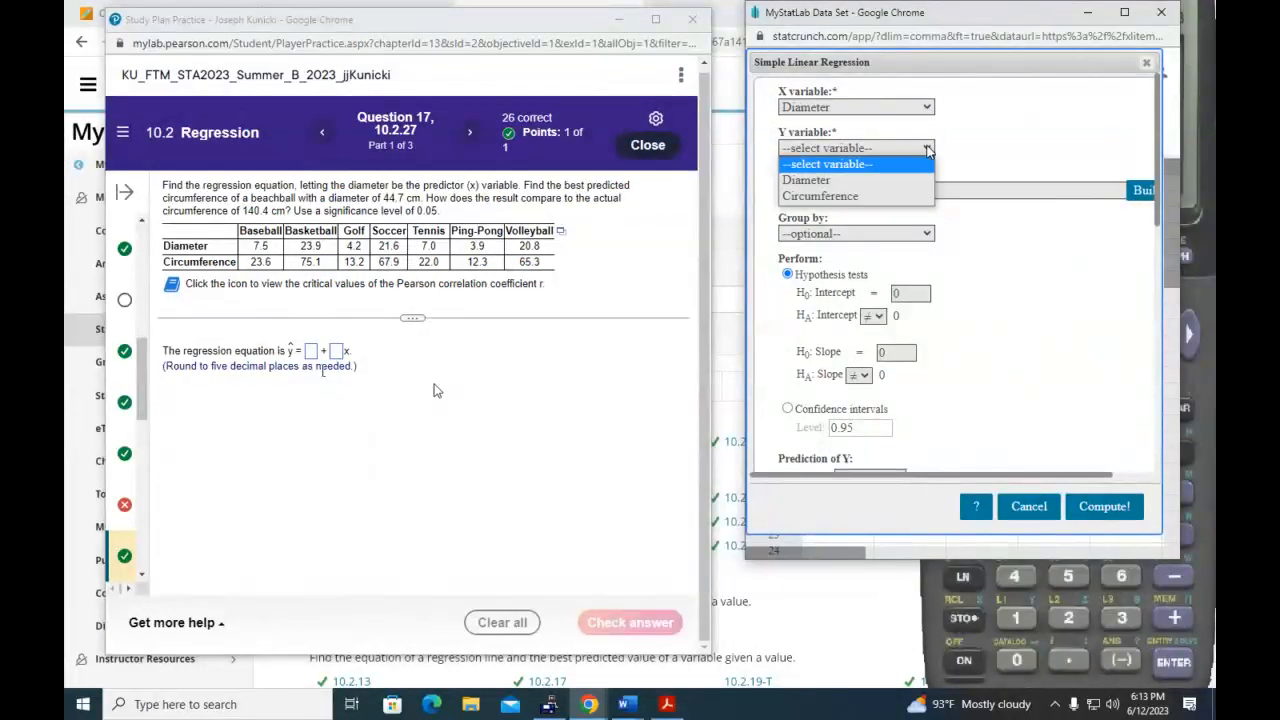
pyautogui.click(912, 196)
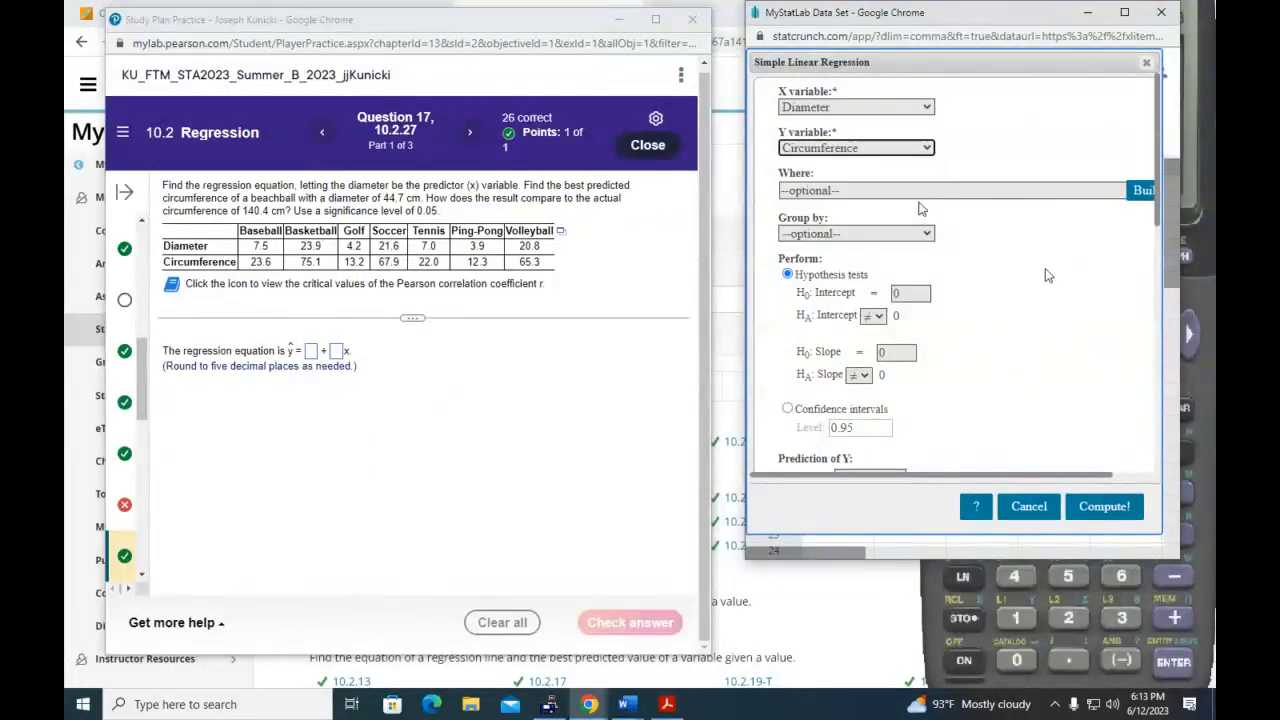
pyautogui.click(1136, 505)
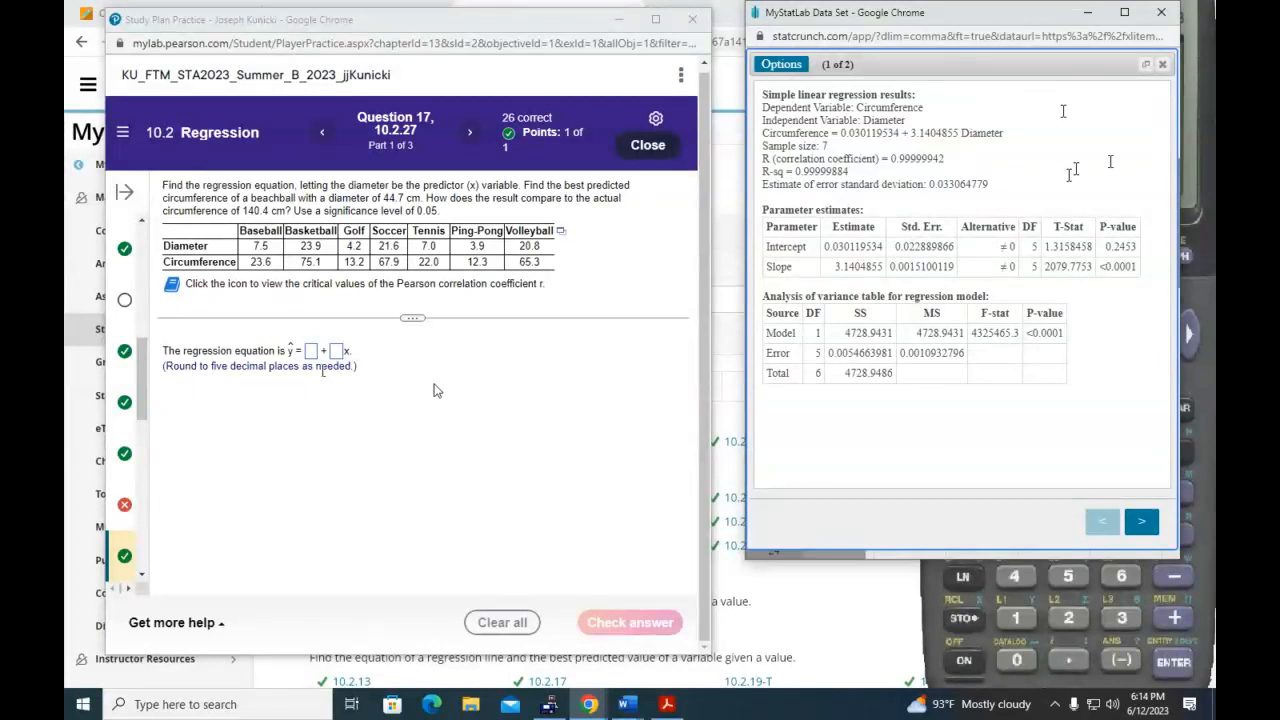
# Enter the regression equation as ŷ = 0.03012 + 3.14049x, submit it, and dismiss the feedback
pyautogui.click(311, 351)
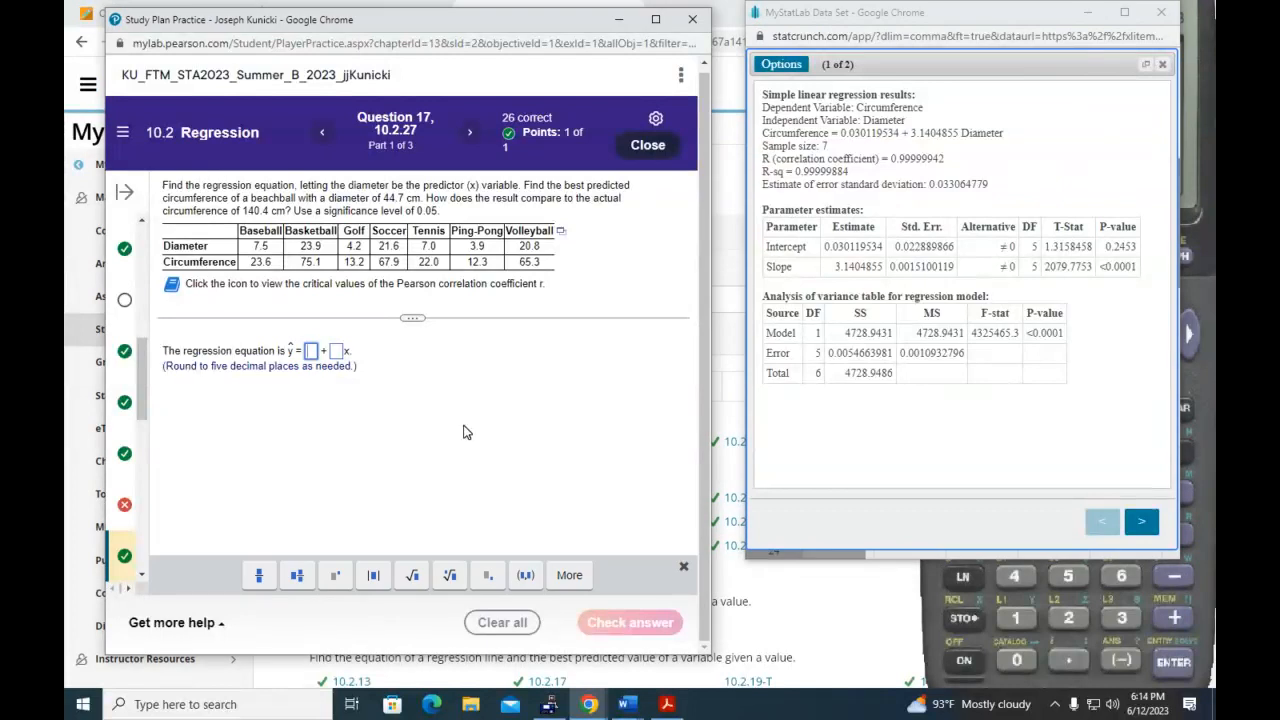
pyautogui.write('0.0')
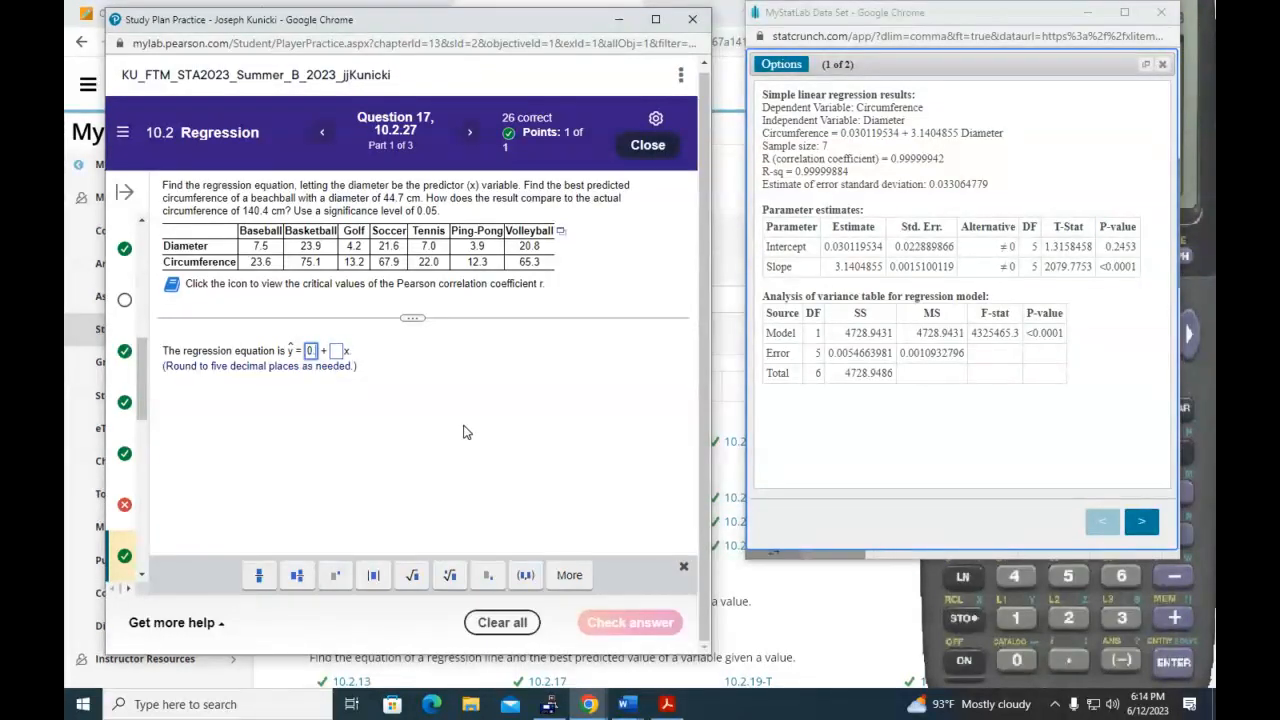
pyautogui.write('3012')
pyautogui.click(367, 350)
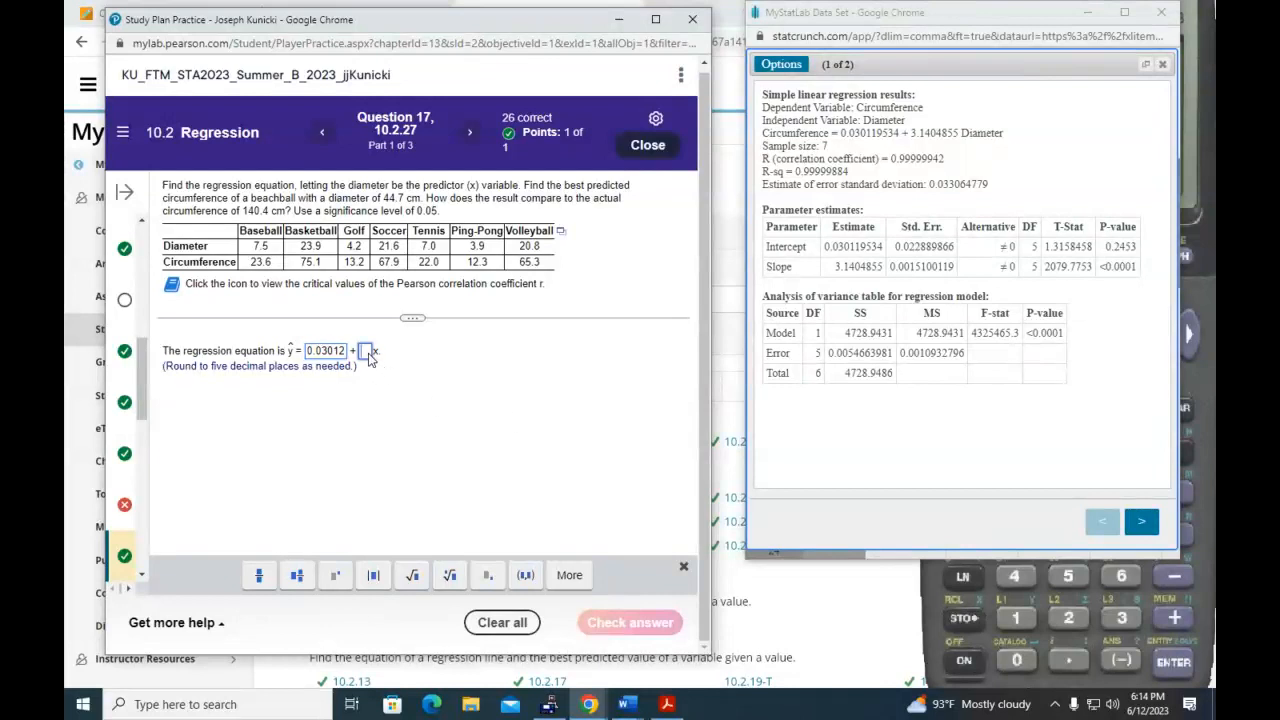
pyautogui.write('3.14')
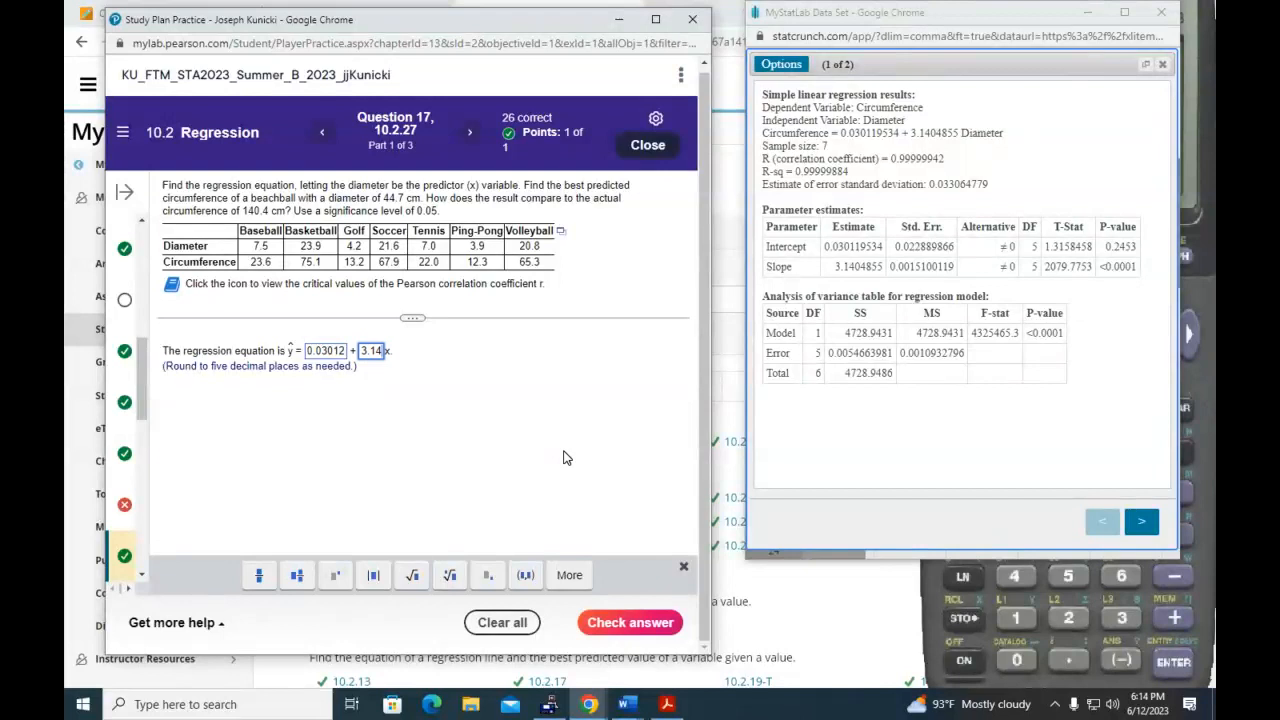
pyautogui.write('049')
pyautogui.click(623, 625)
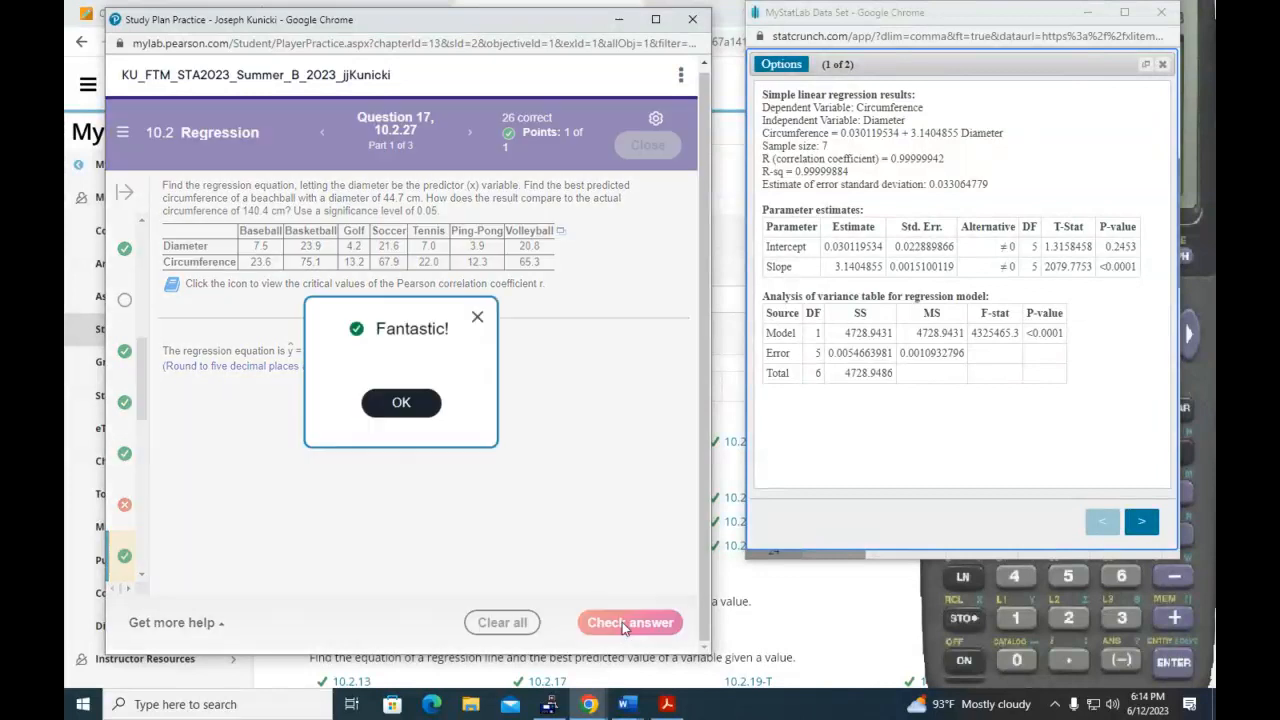
pyautogui.click(400, 403)
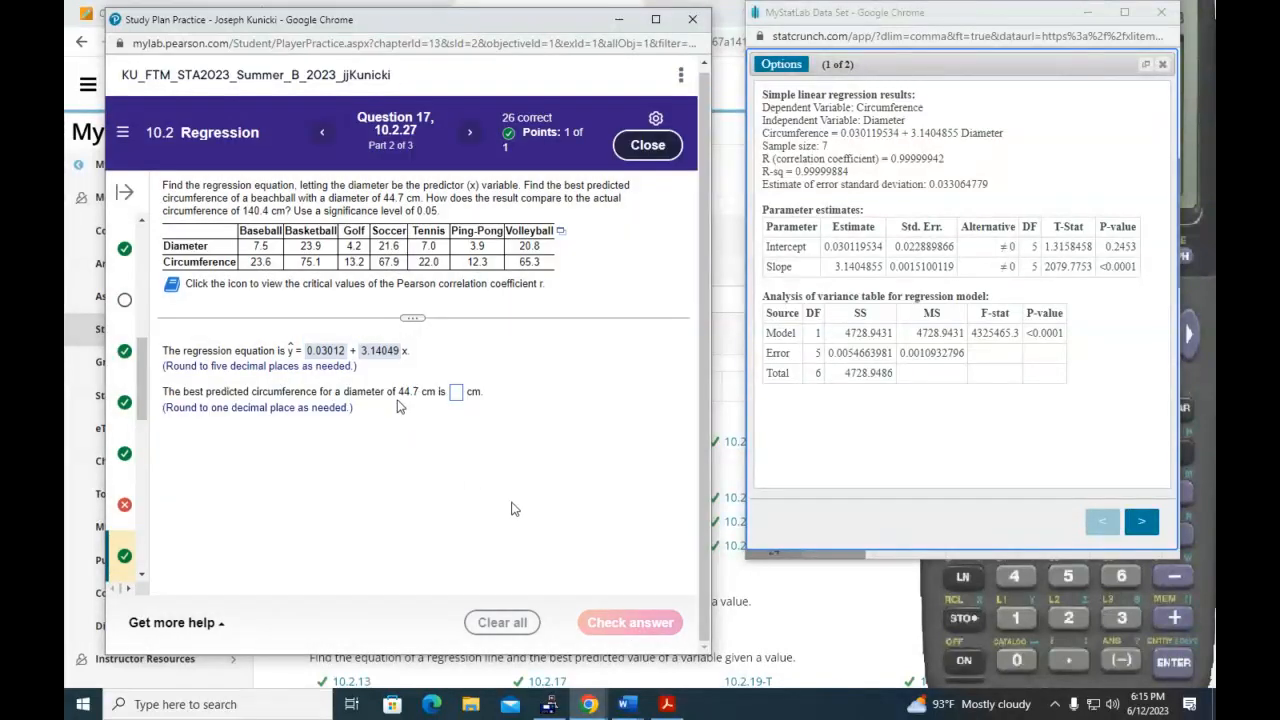
# Bring the practice question and the TI-83 calculator to the front and clear the calculator's screen
pyautogui.click(861, 600)
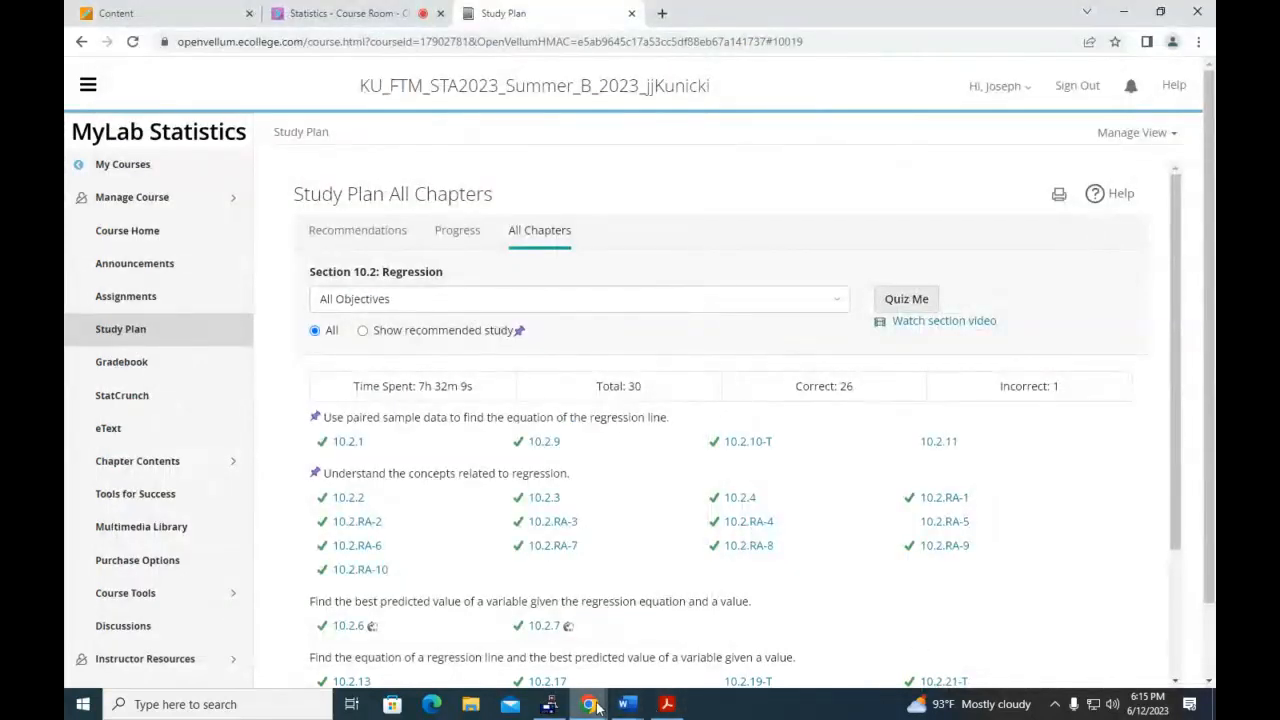
pyautogui.moveTo(597, 707)
pyautogui.click(715, 625)
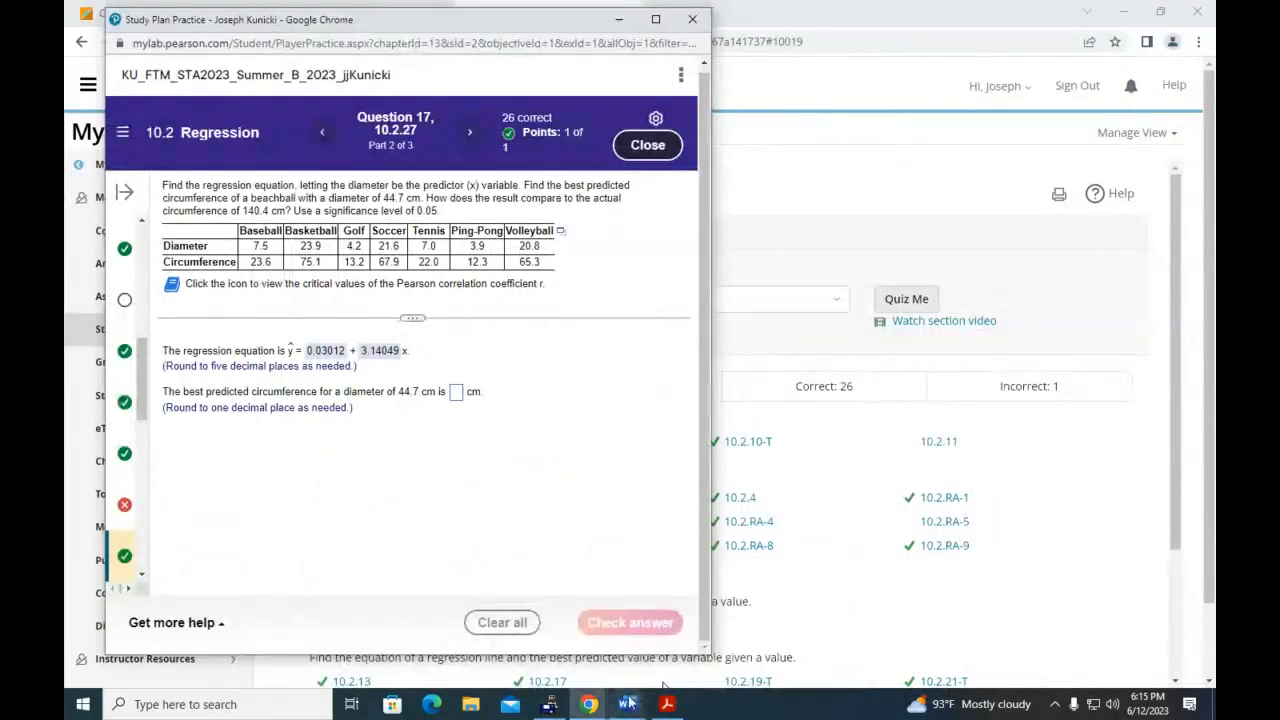
pyautogui.click(549, 705)
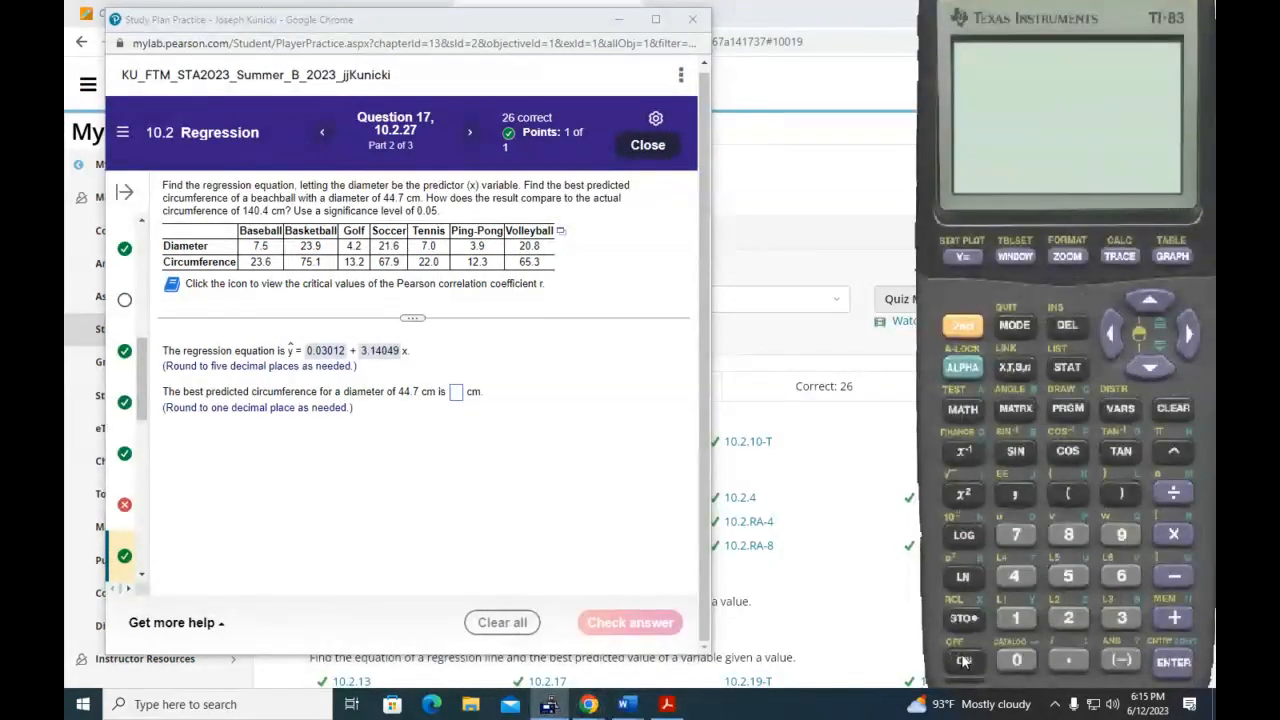
pyautogui.click(1018, 620)
pyautogui.click(1173, 408)
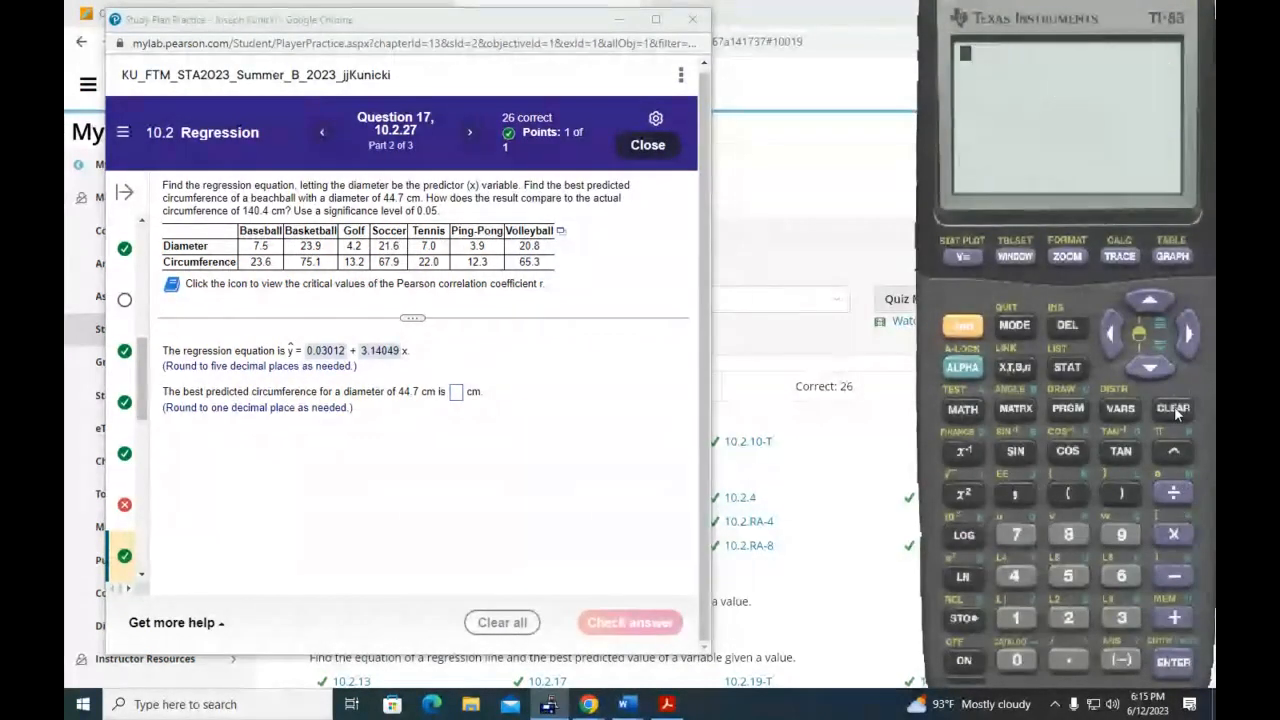
# Calculate 0.03012+3.14049*44.7 on the TI-83 to predict the beachball's circumference
pyautogui.click(1019, 662)
pyautogui.click(1068, 660)
pyautogui.click(1020, 660)
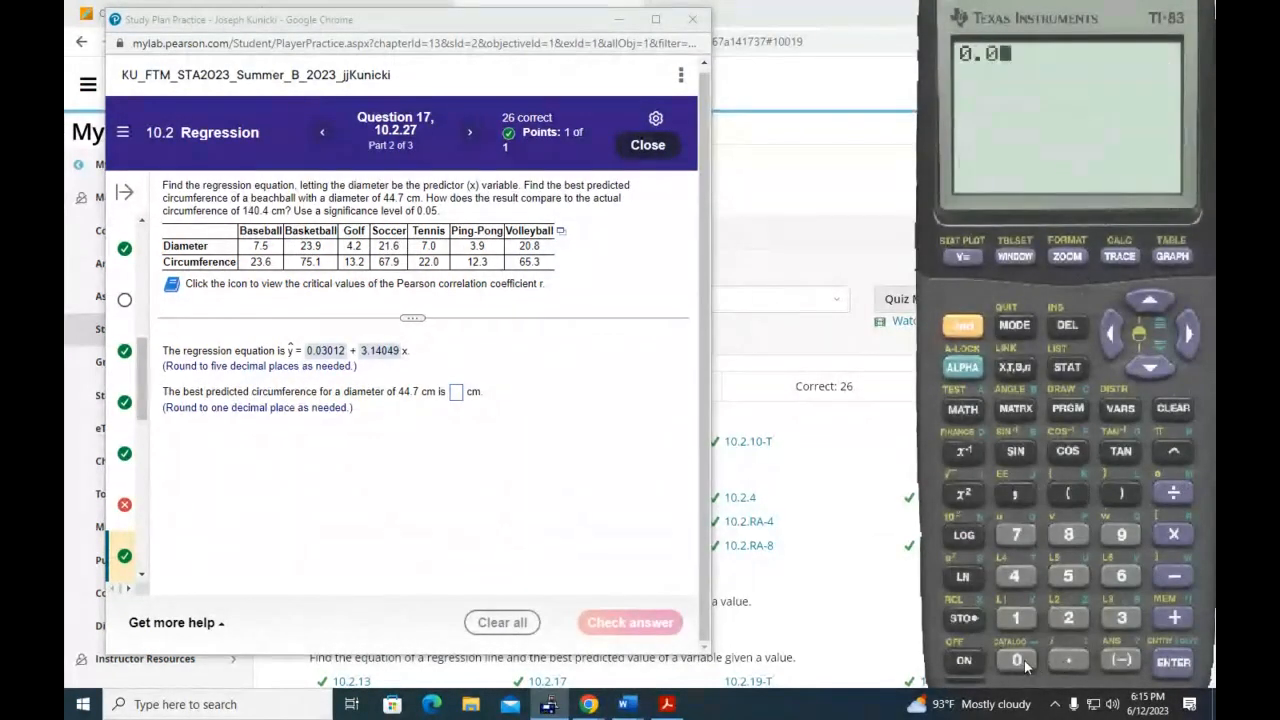
pyautogui.click(1121, 618)
pyautogui.click(1018, 660)
pyautogui.click(1016, 618)
pyautogui.click(1068, 618)
pyautogui.click(1172, 619)
pyautogui.click(1121, 618)
pyautogui.click(1068, 660)
pyautogui.click(1016, 618)
pyautogui.click(1014, 576)
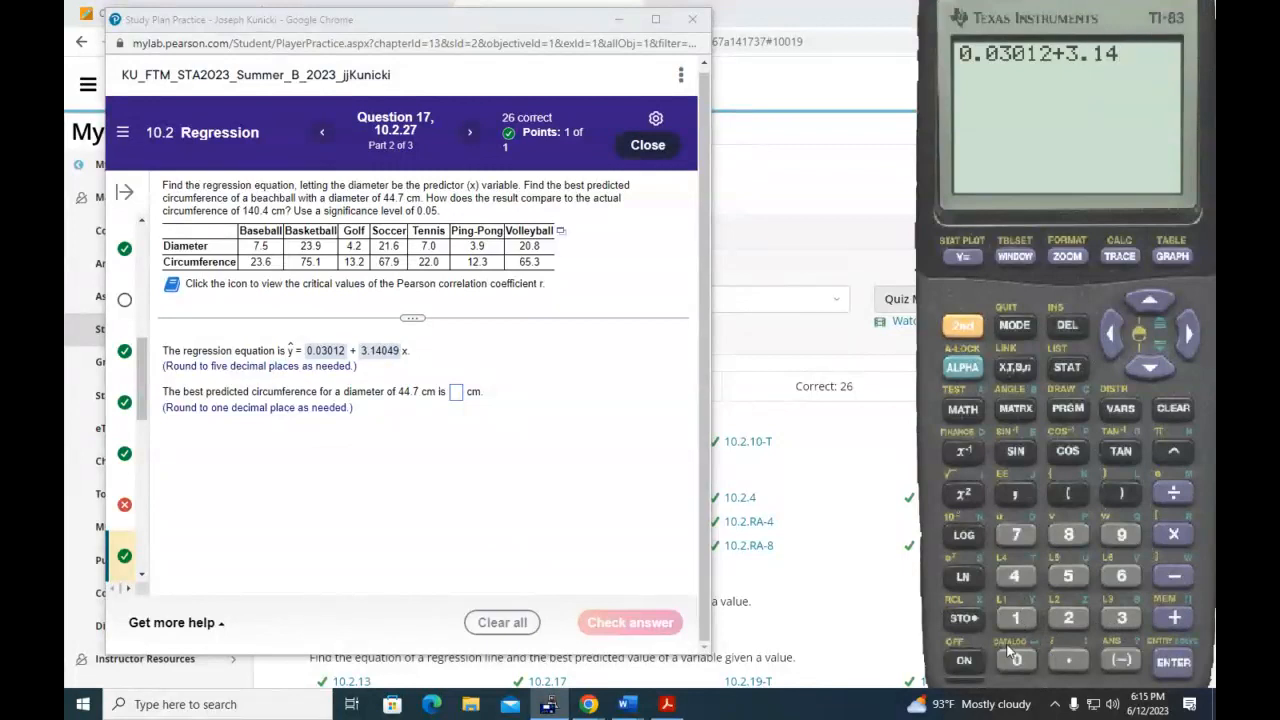
pyautogui.click(1016, 660)
pyautogui.click(1015, 577)
pyautogui.click(1121, 536)
pyautogui.click(1174, 534)
pyautogui.doubleClick(1014, 576)
pyautogui.click(1069, 660)
pyautogui.click(1016, 534)
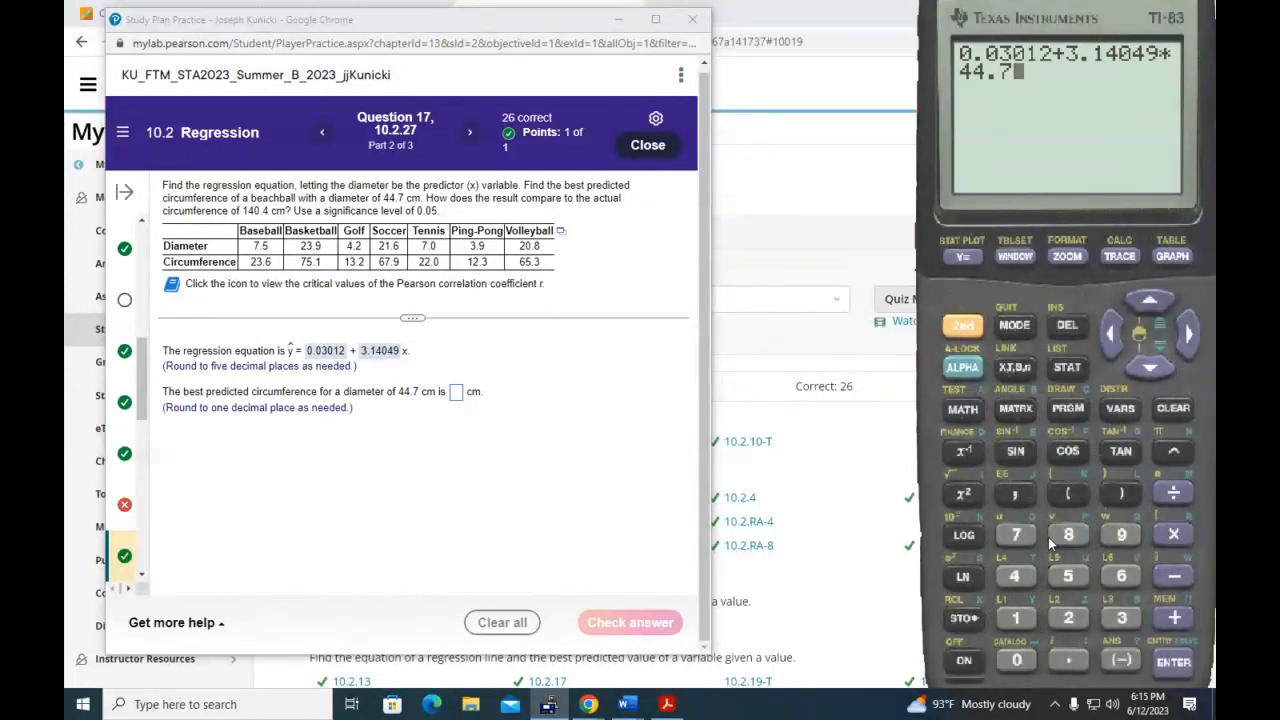
pyautogui.click(1178, 662)
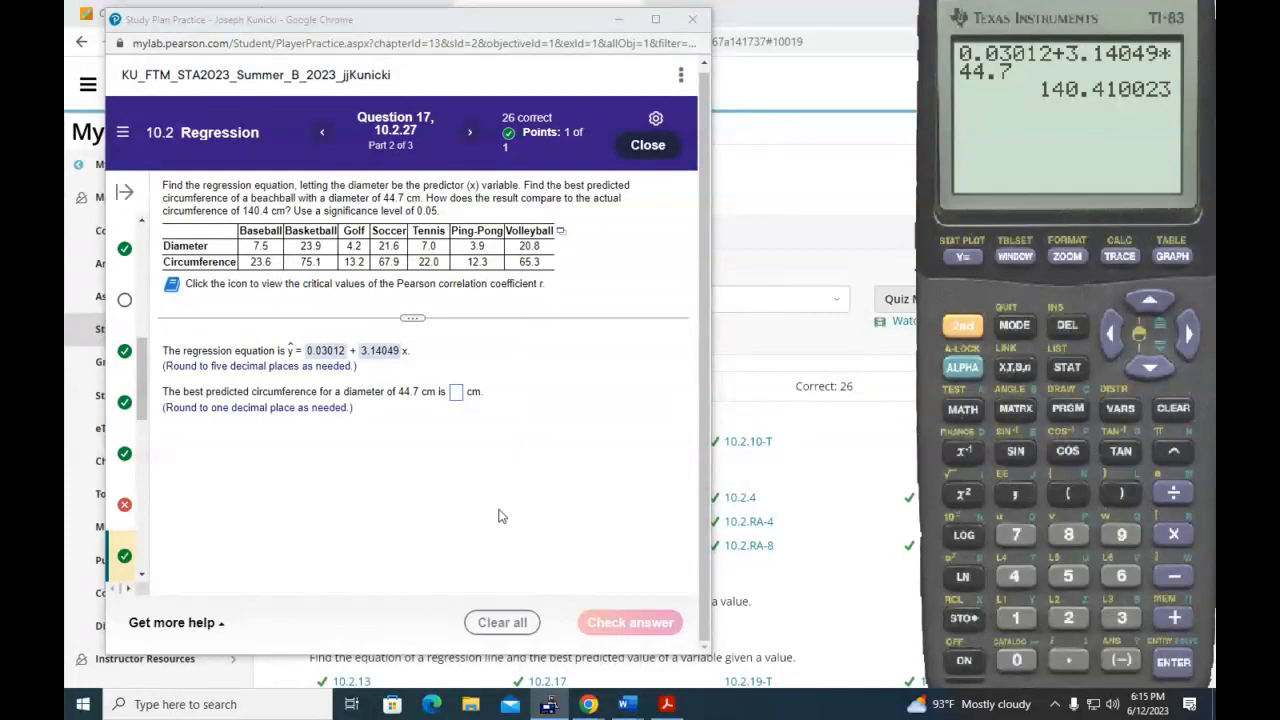
# Submit 140.4 cm as the best predicted circumference for a diameter of 44.7 cm and dismiss the feedback
pyautogui.click(457, 392)
pyautogui.write('140.4')
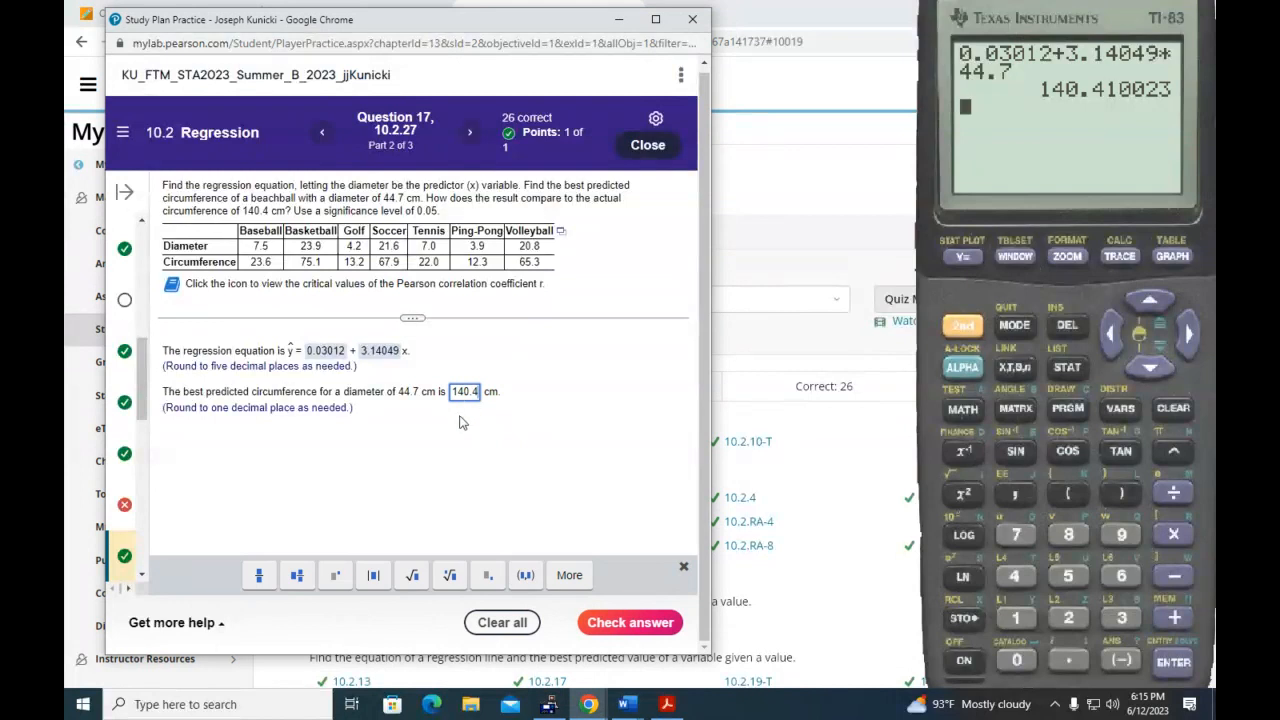
pyautogui.click(632, 642)
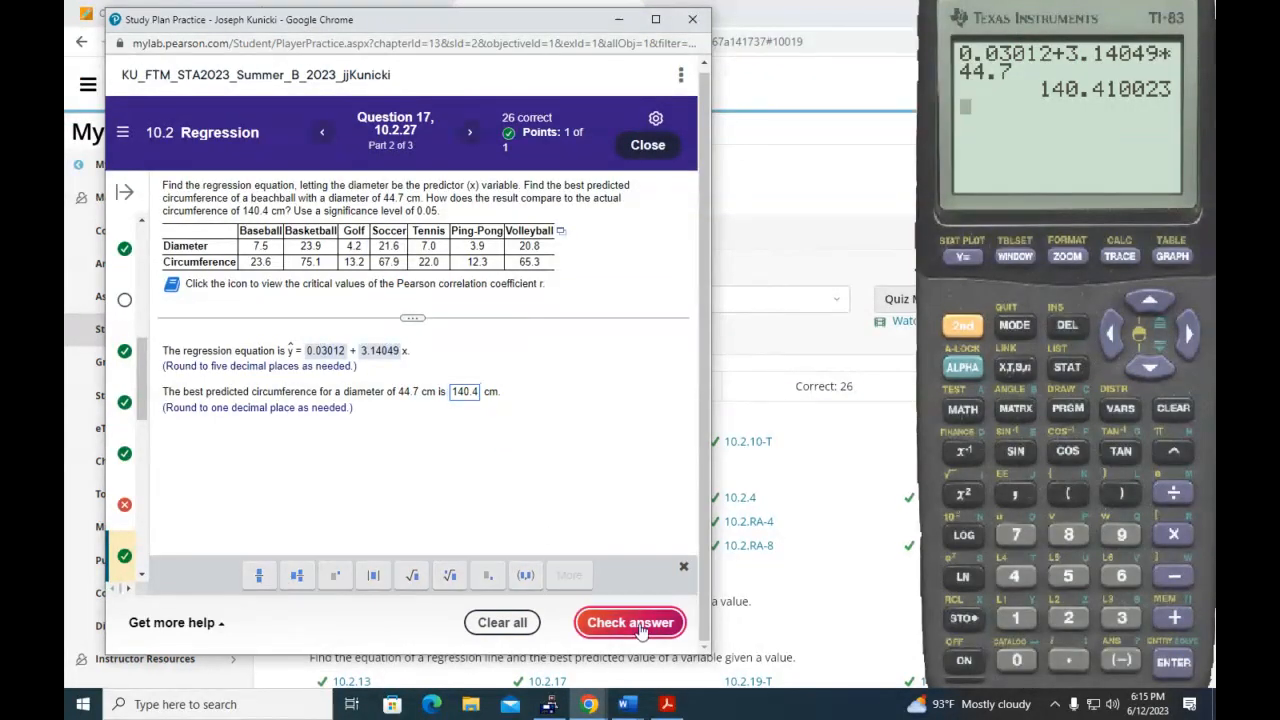
pyautogui.click(401, 401)
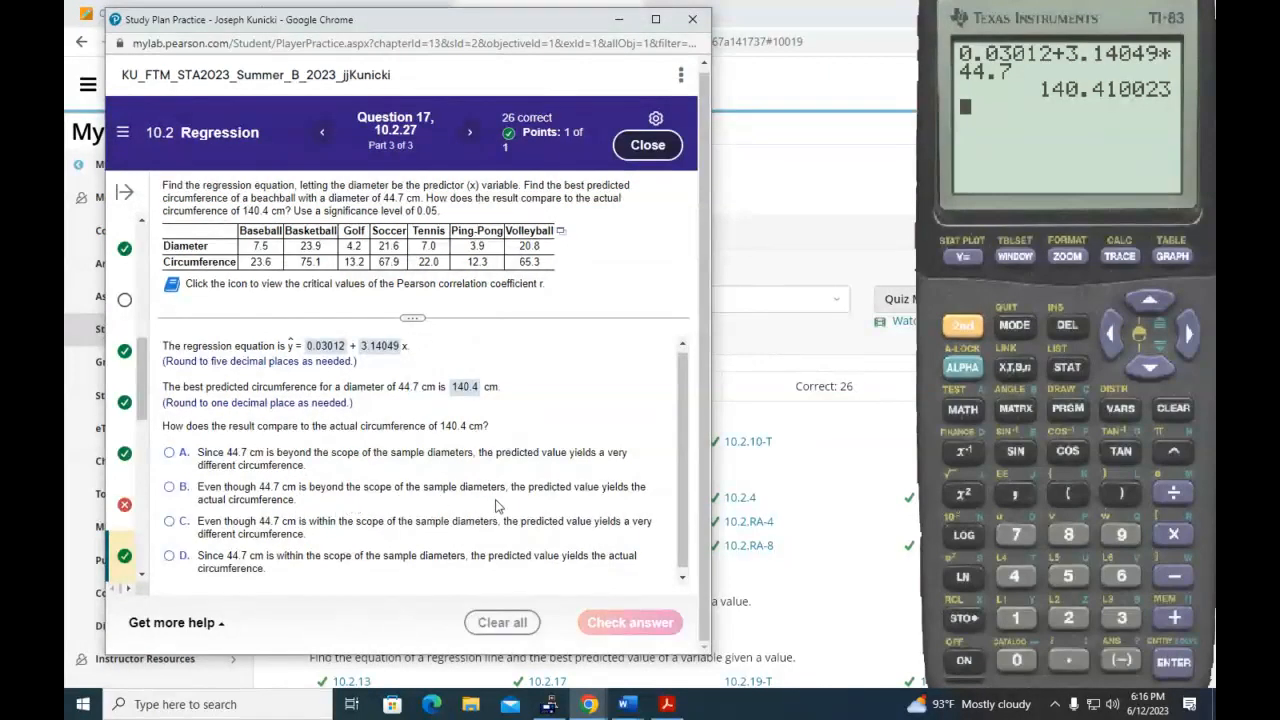
# Answer the comparison with option B, beyond the sample scope yet yielding the actual circumference, submit it, and close the feedback without advancing
pyautogui.click(169, 491)
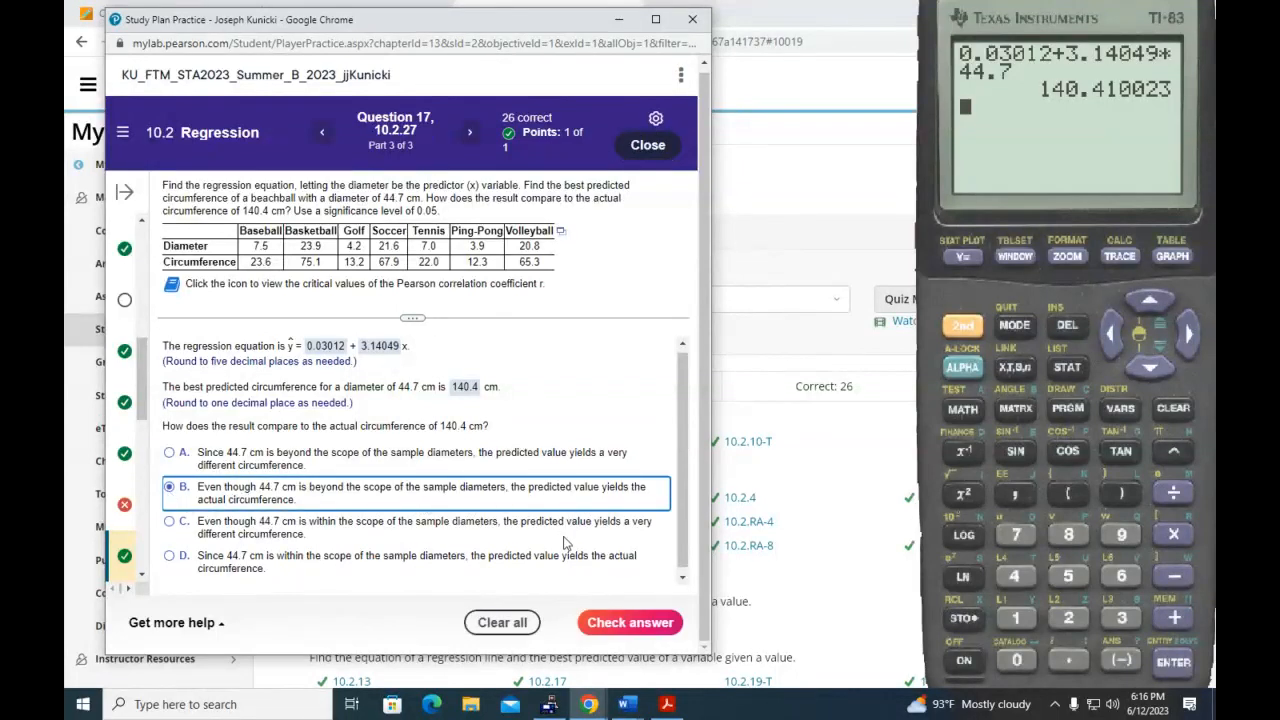
pyautogui.click(650, 623)
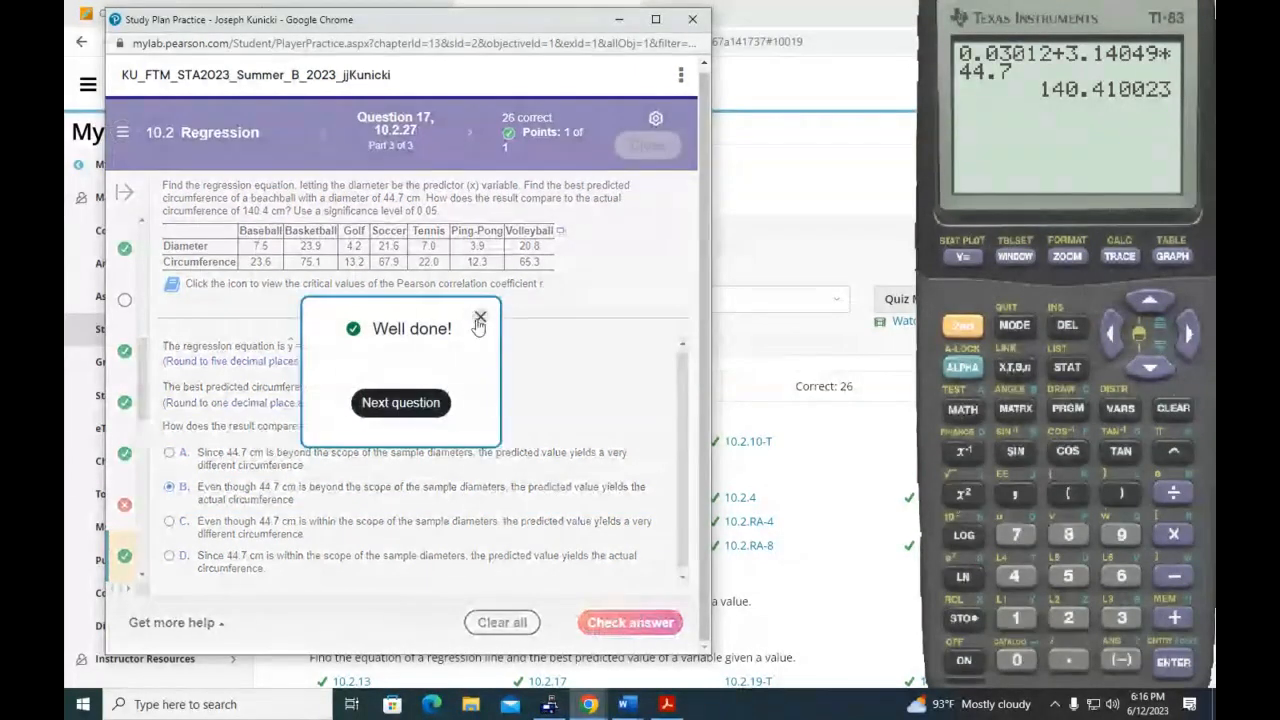
pyautogui.click(480, 318)
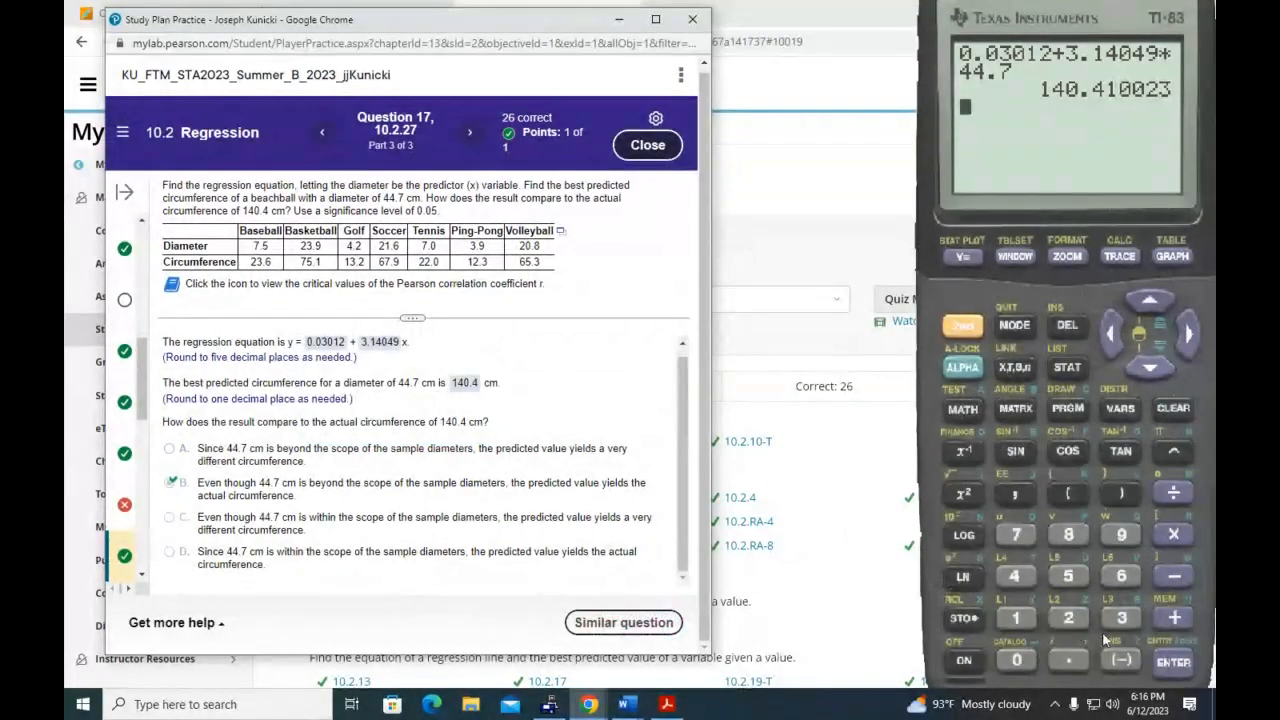
# Calculate 44.7π on the TI-83 to cross-check the predicted circumference
pyautogui.click(1015, 577)
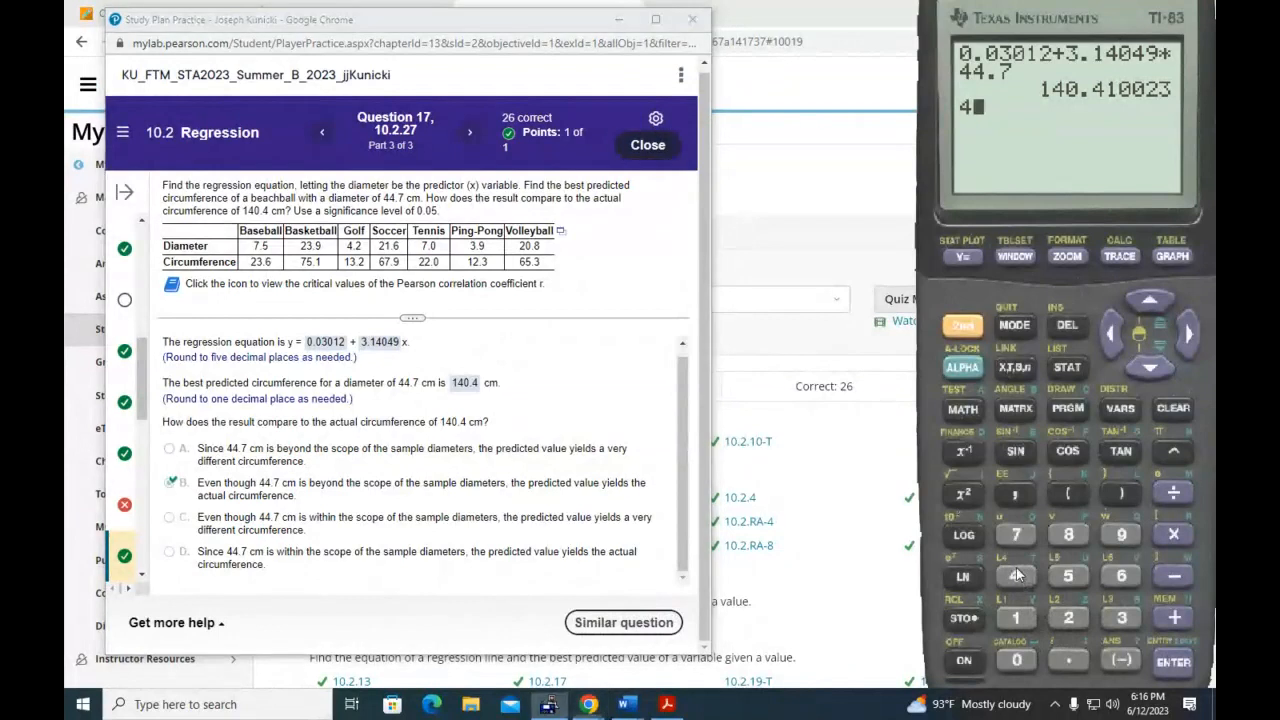
pyautogui.click(1015, 577)
pyautogui.click(1070, 661)
pyautogui.click(1016, 534)
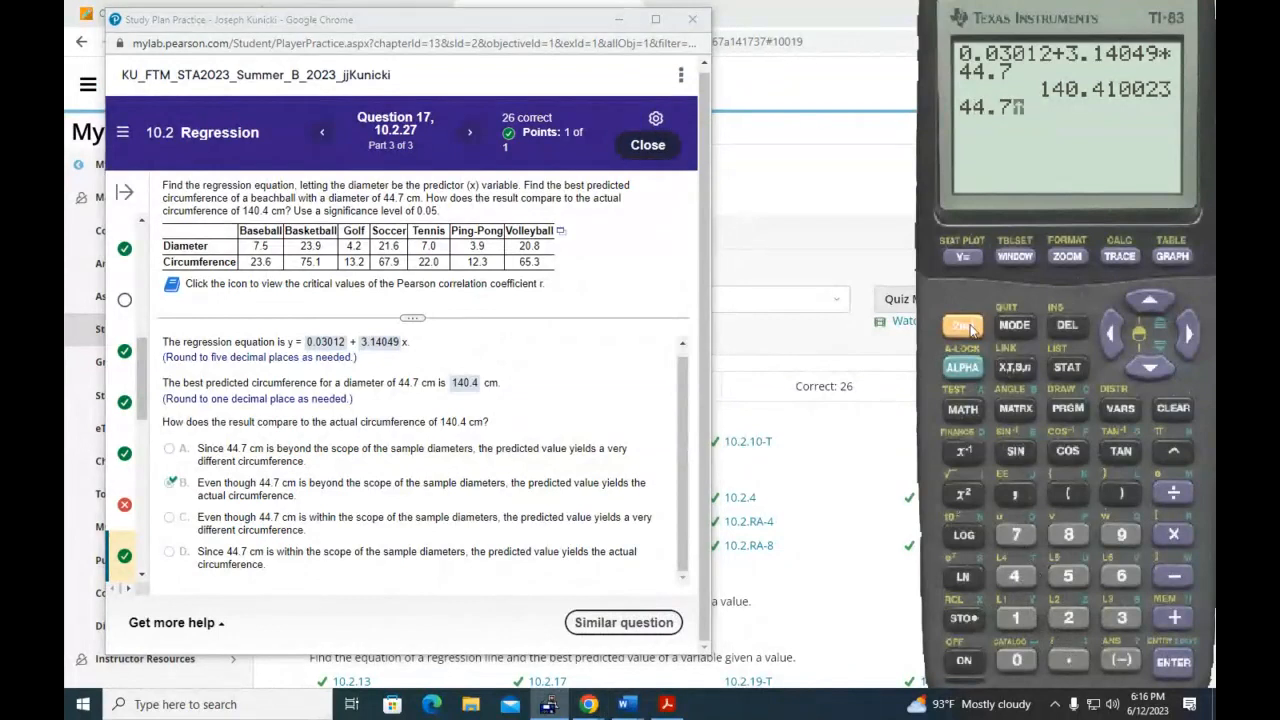
pyautogui.click(1174, 450)
pyautogui.click(1190, 660)
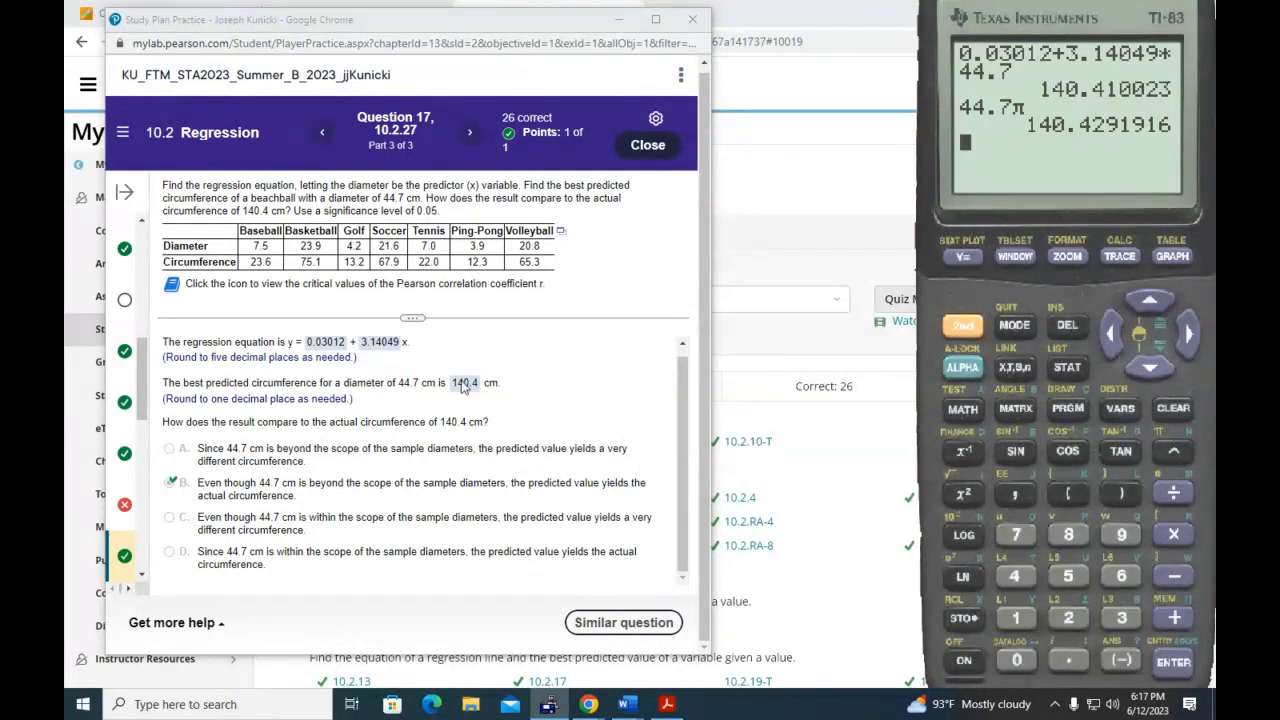
# Skip ahead to question 10.2.31-T on movie budgets and close the old StatCrunch results window
pyautogui.click(469, 132)
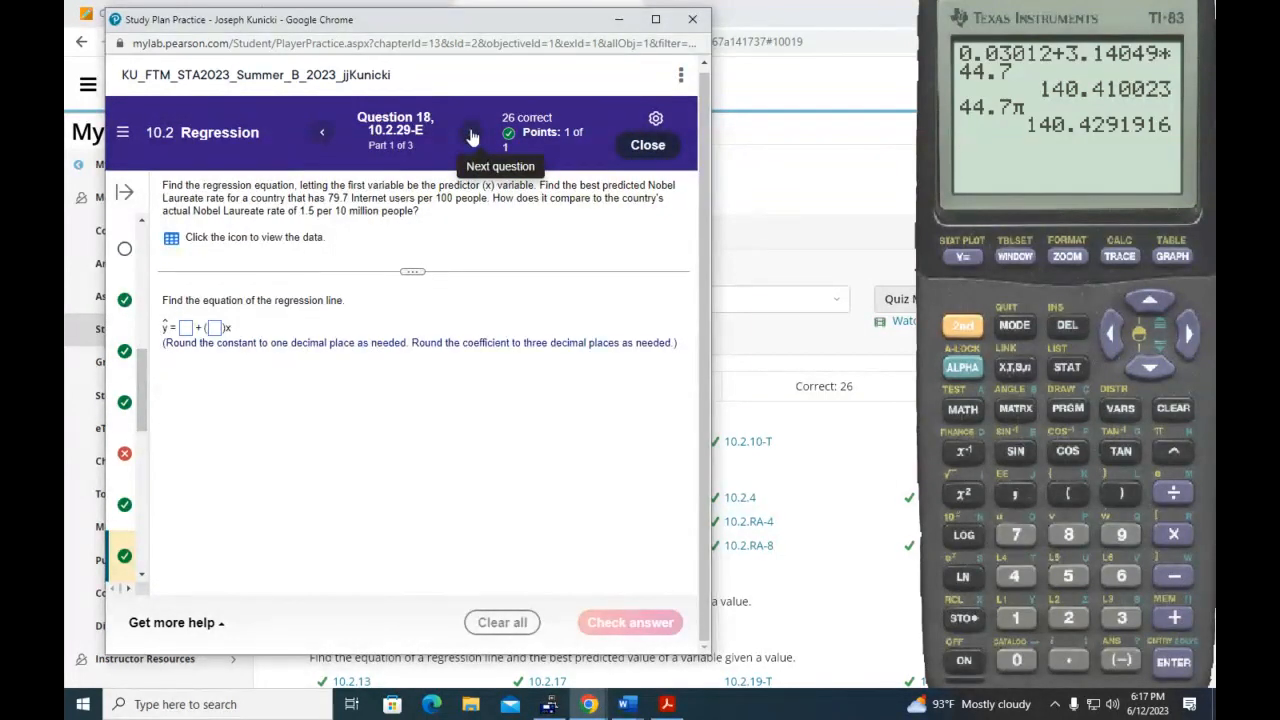
pyautogui.click(472, 136)
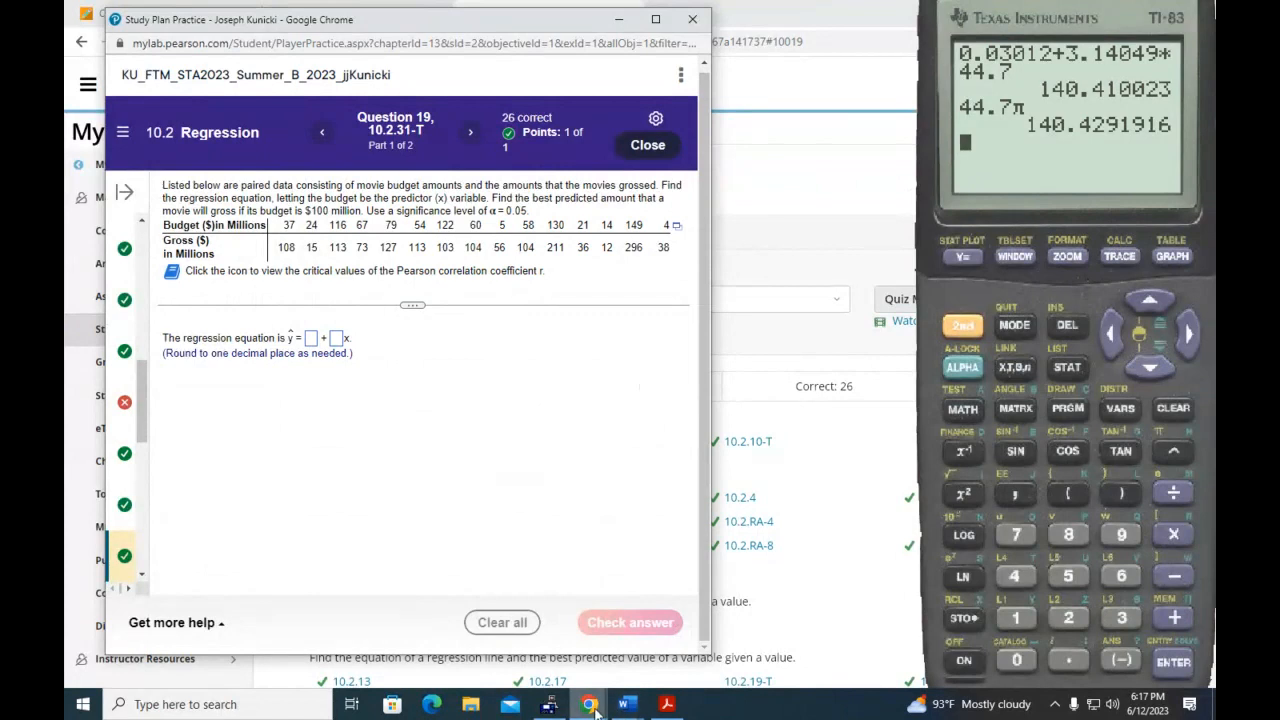
pyautogui.moveTo(590, 704)
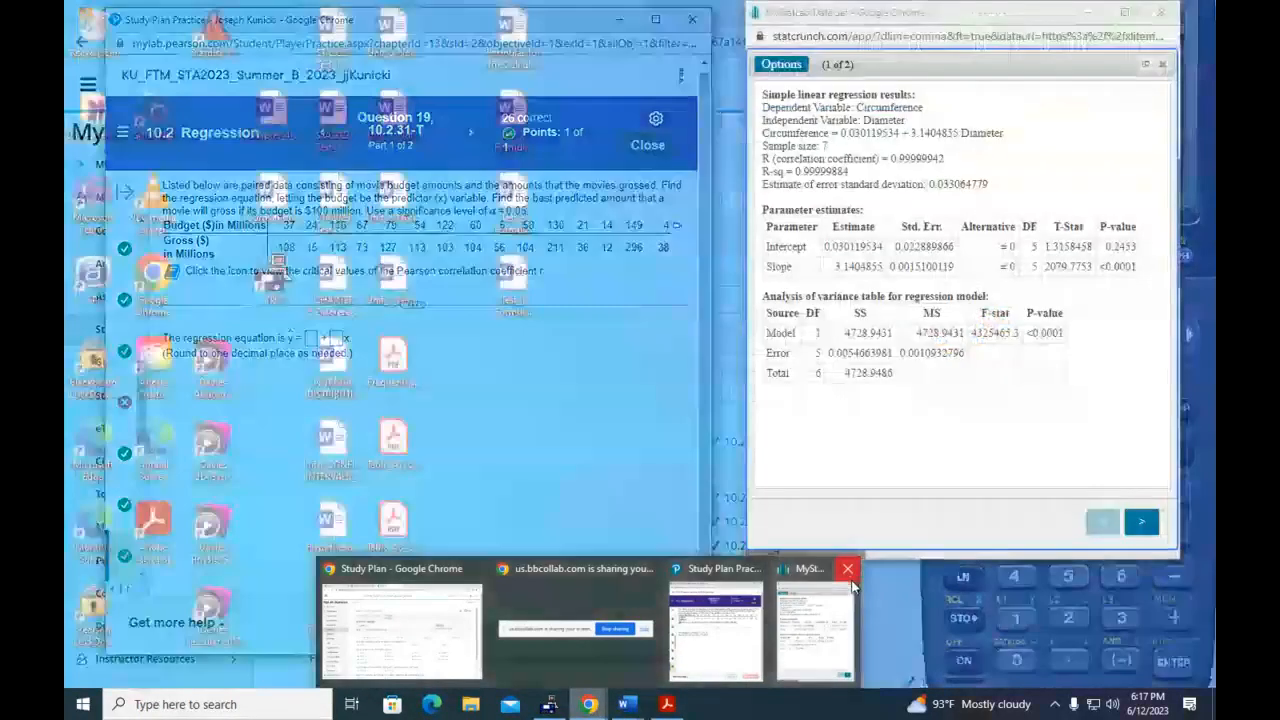
pyautogui.click(841, 613)
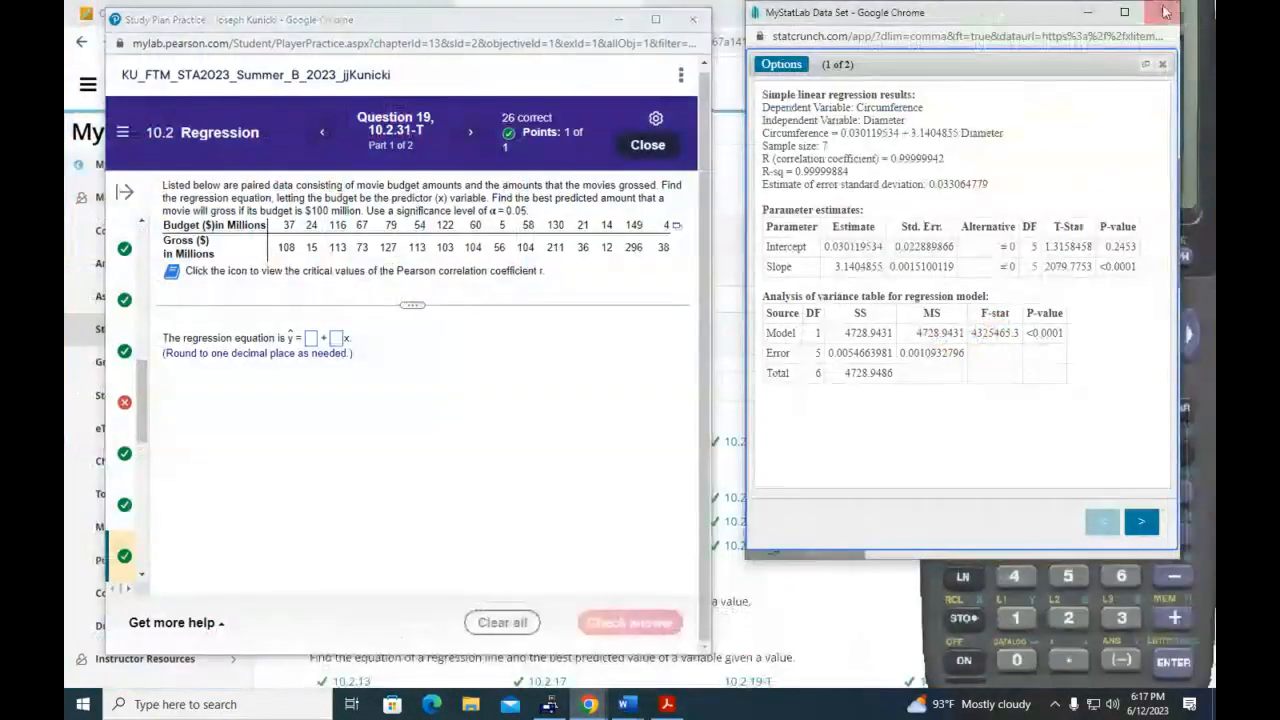
pyautogui.click(1161, 14)
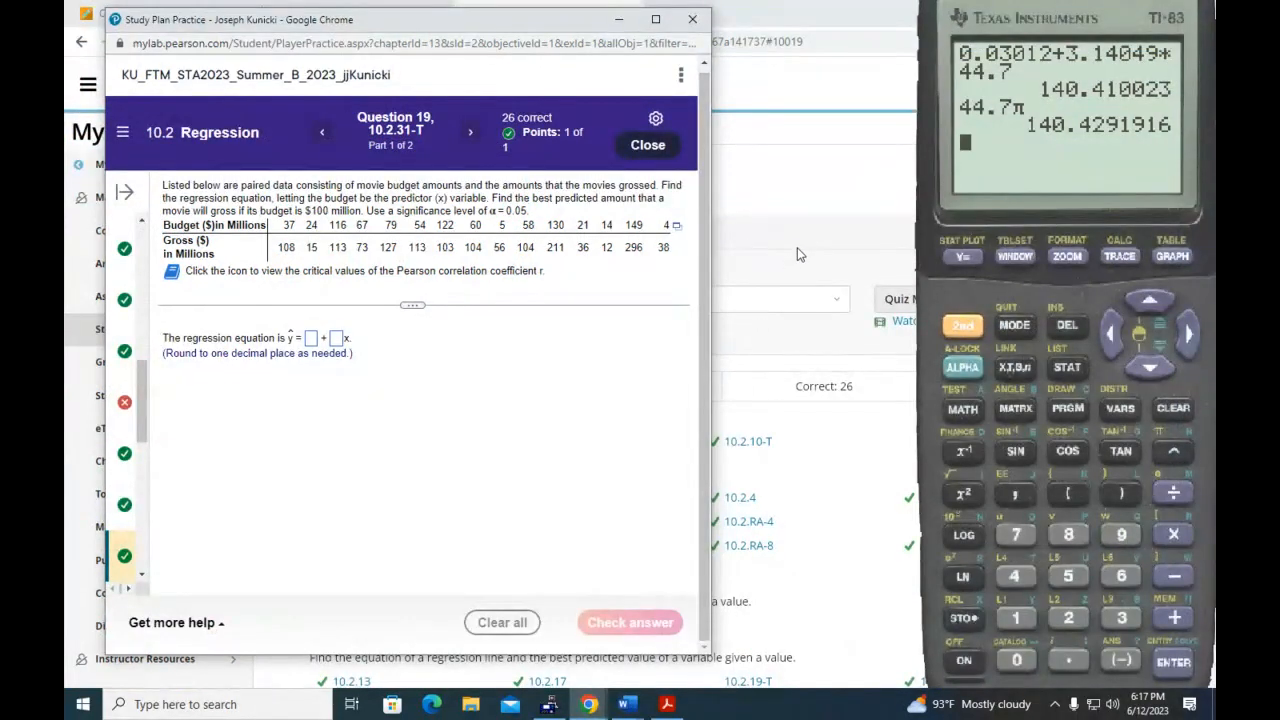
# Shift the practice window slightly and open the movie budget and gross data in StatCrunch
pyautogui.moveTo(555, 27); pyautogui.dragTo(535, 25)
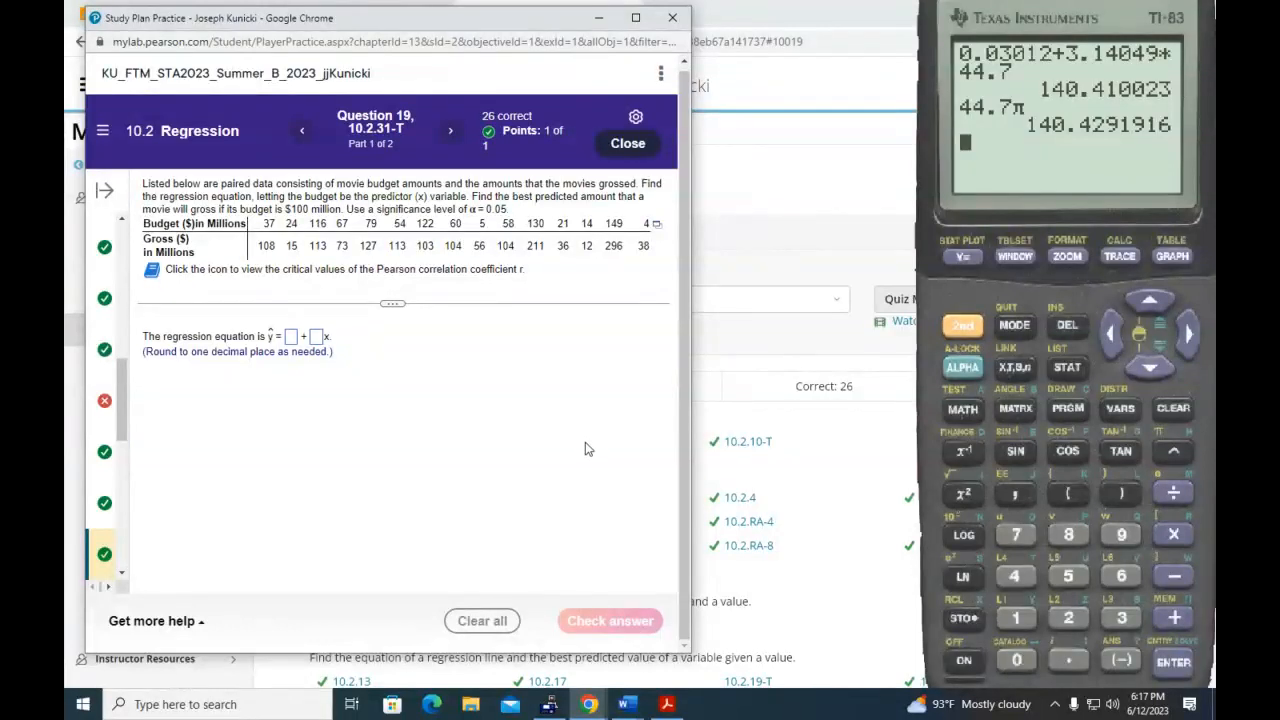
pyautogui.click(657, 226)
pyautogui.click(638, 251)
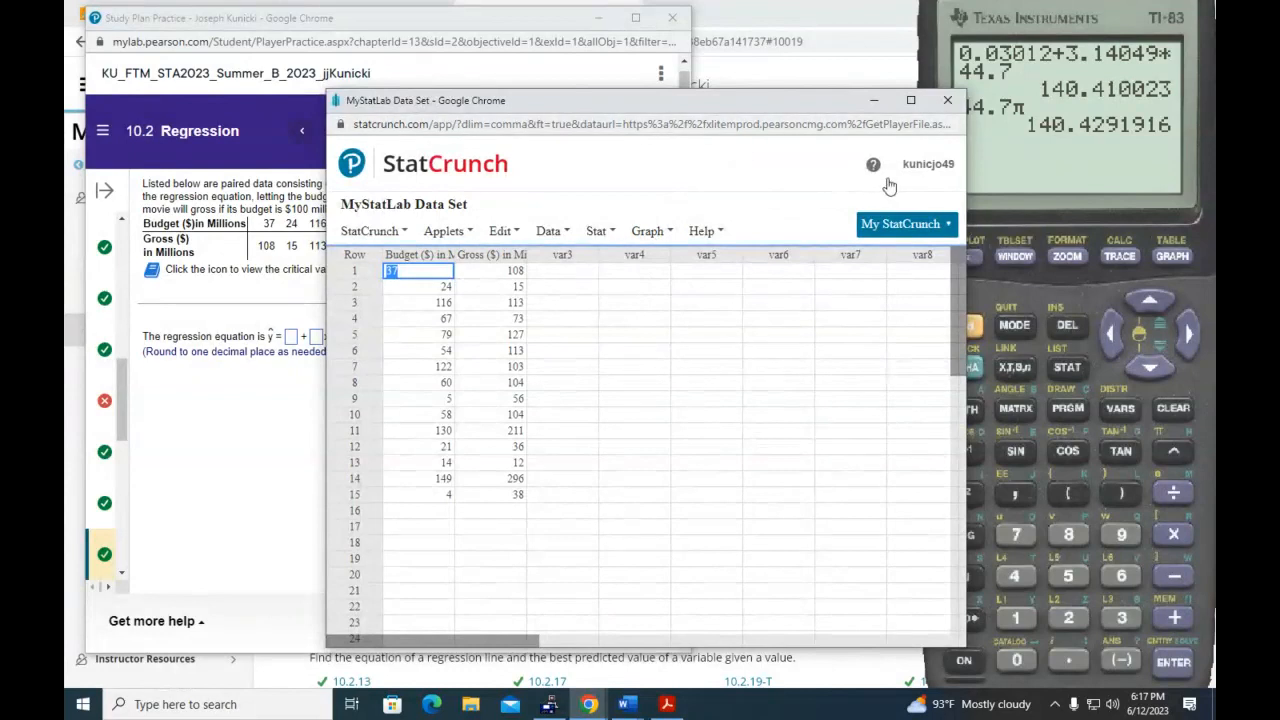
# Run a simple linear regression on the movie data with Budget as X and Gross as Y, and view its fitted line plot
pyautogui.moveTo(965, 186); pyautogui.dragTo(791, 184)
pyautogui.moveTo(623, 105); pyautogui.dragTo(1010, 28)
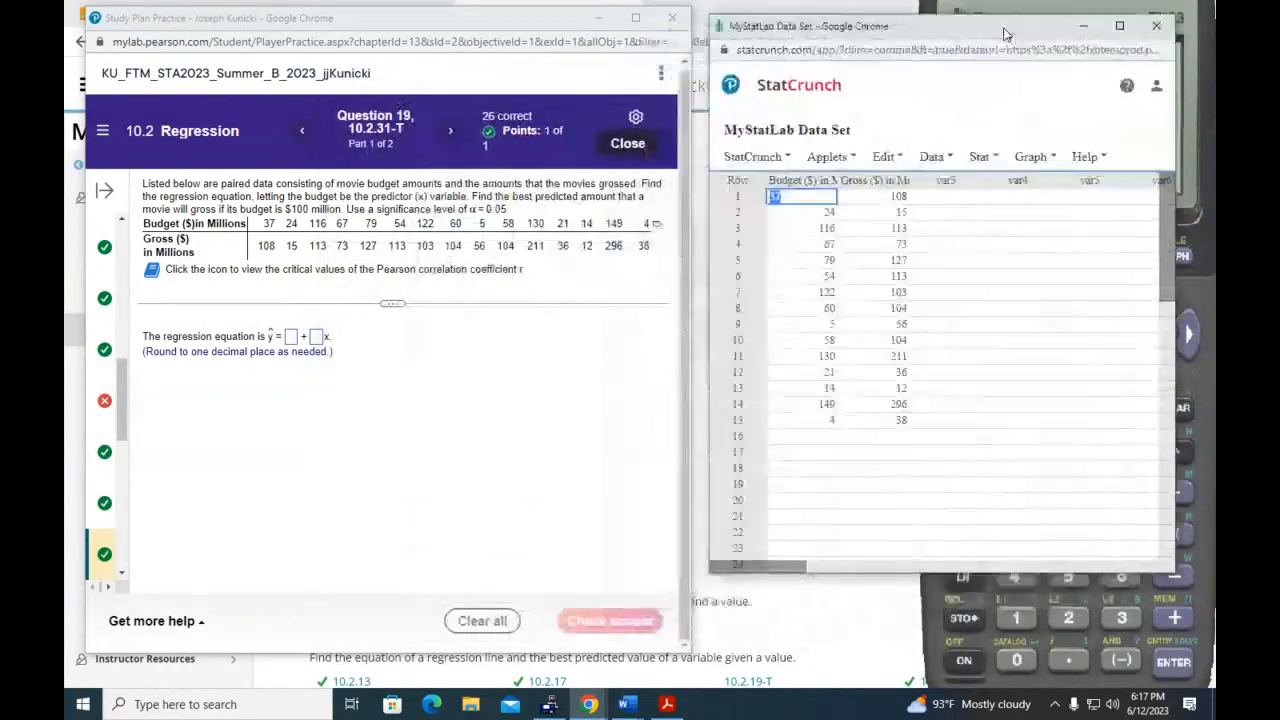
pyautogui.click(988, 153)
pyautogui.moveTo(1025, 314)
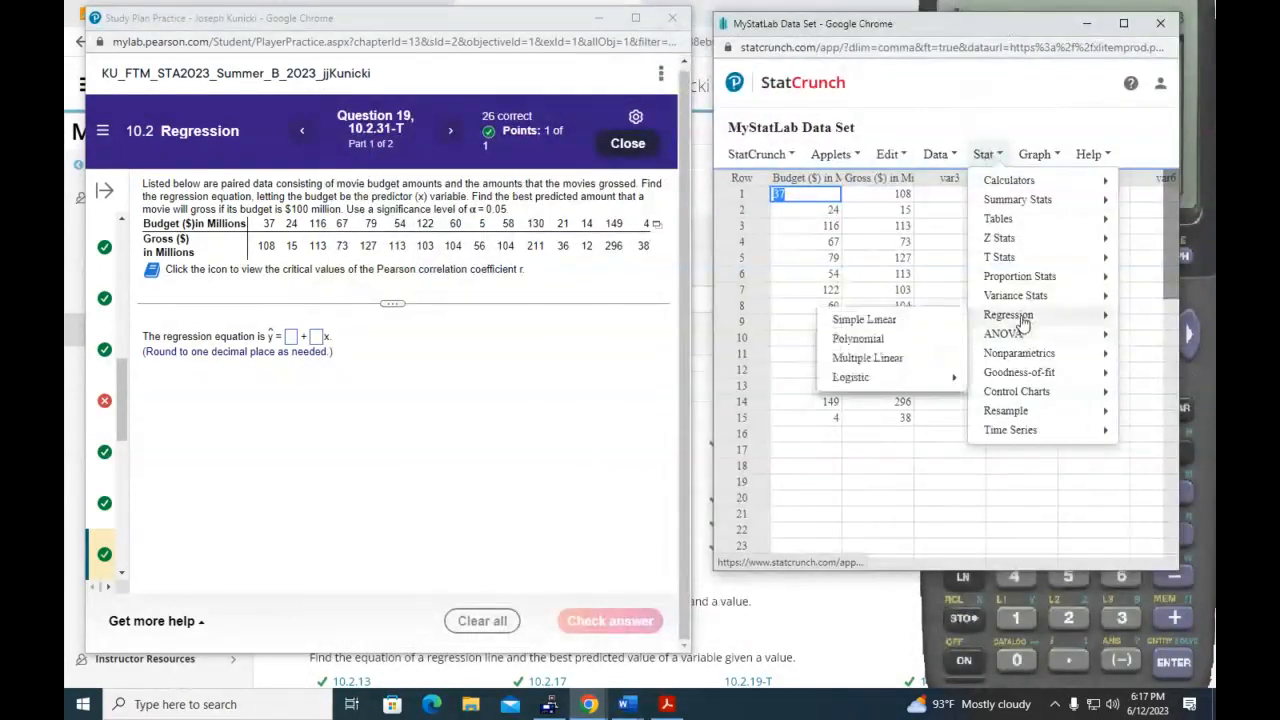
pyautogui.click(897, 328)
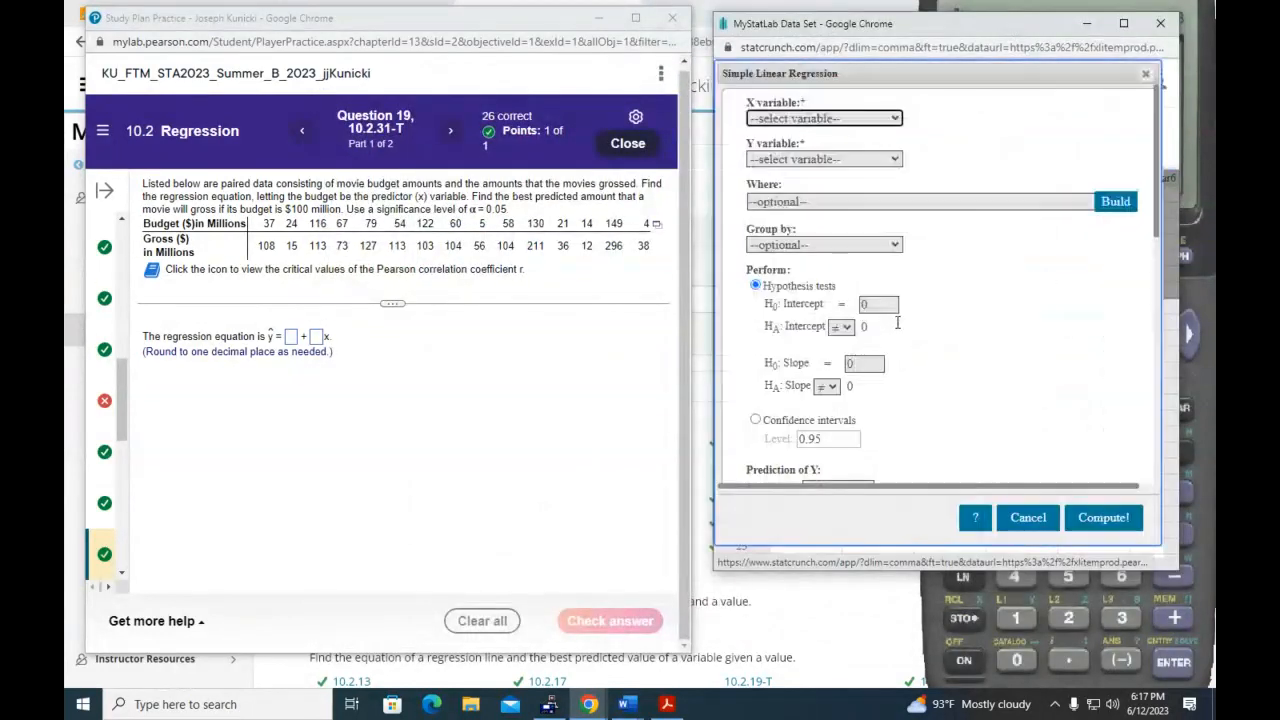
pyautogui.click(893, 118)
pyautogui.click(880, 152)
pyautogui.click(893, 159)
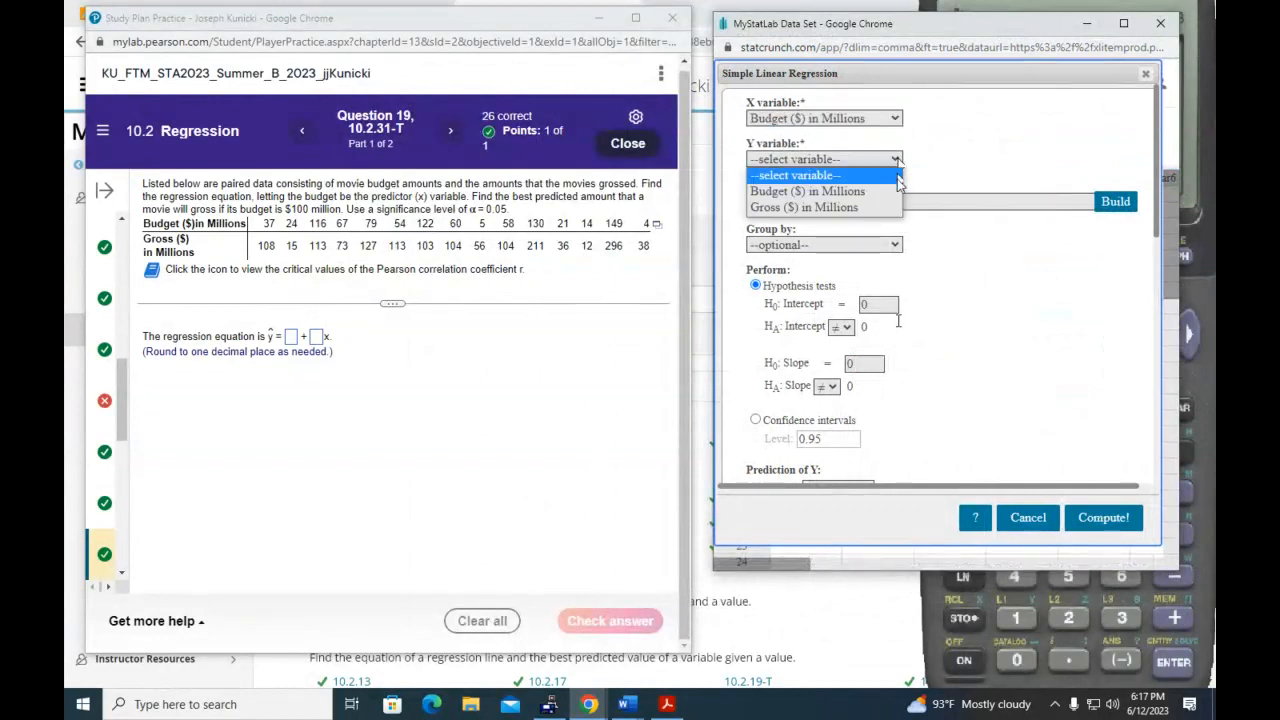
pyautogui.click(860, 210)
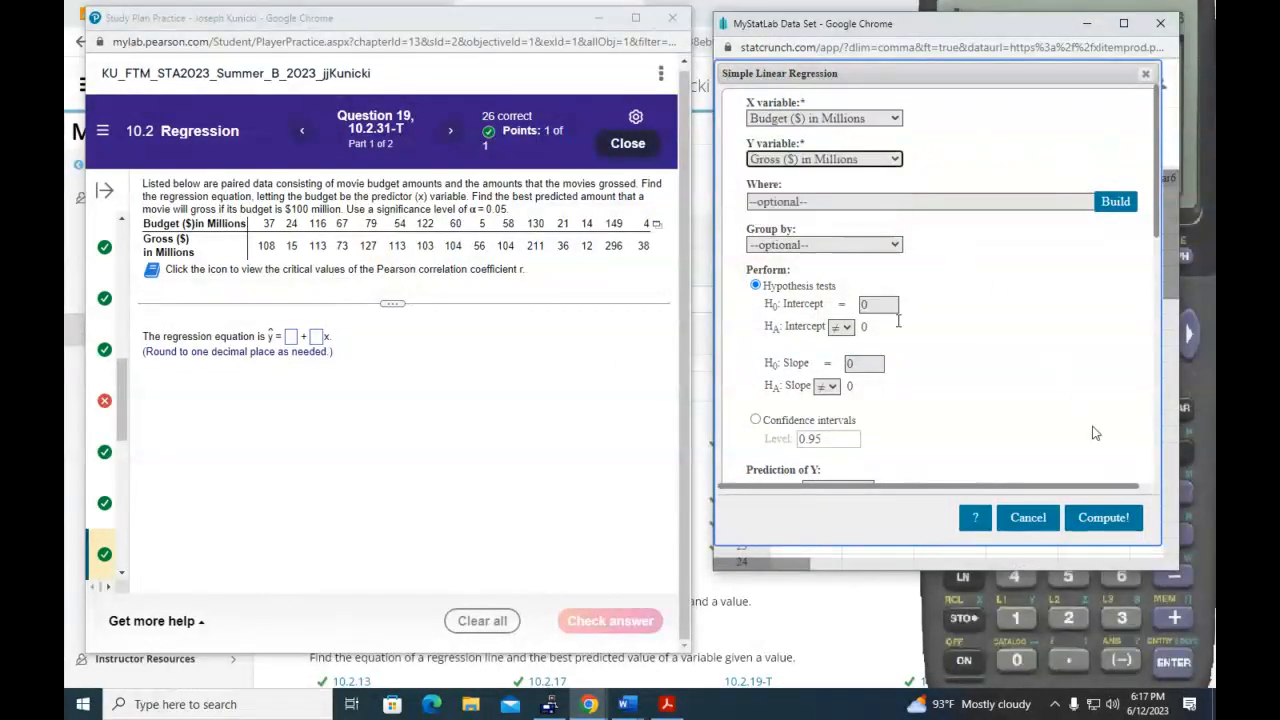
pyautogui.click(1120, 527)
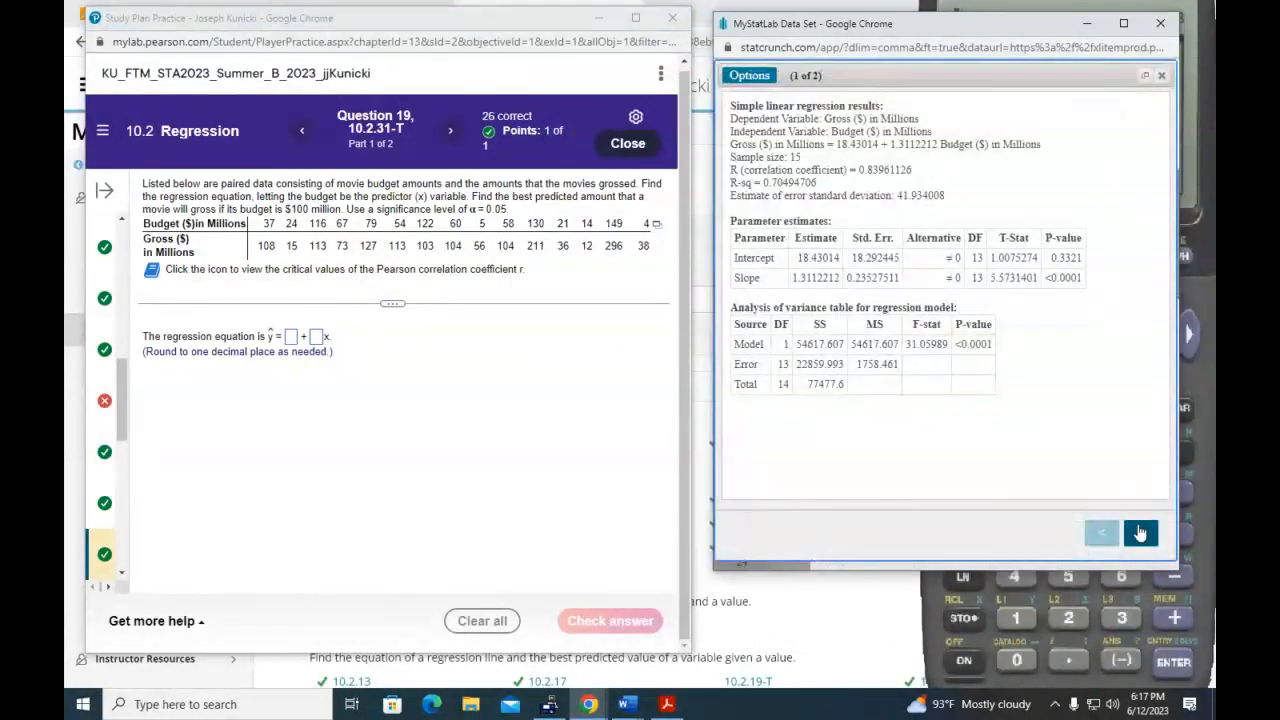
pyautogui.click(1139, 536)
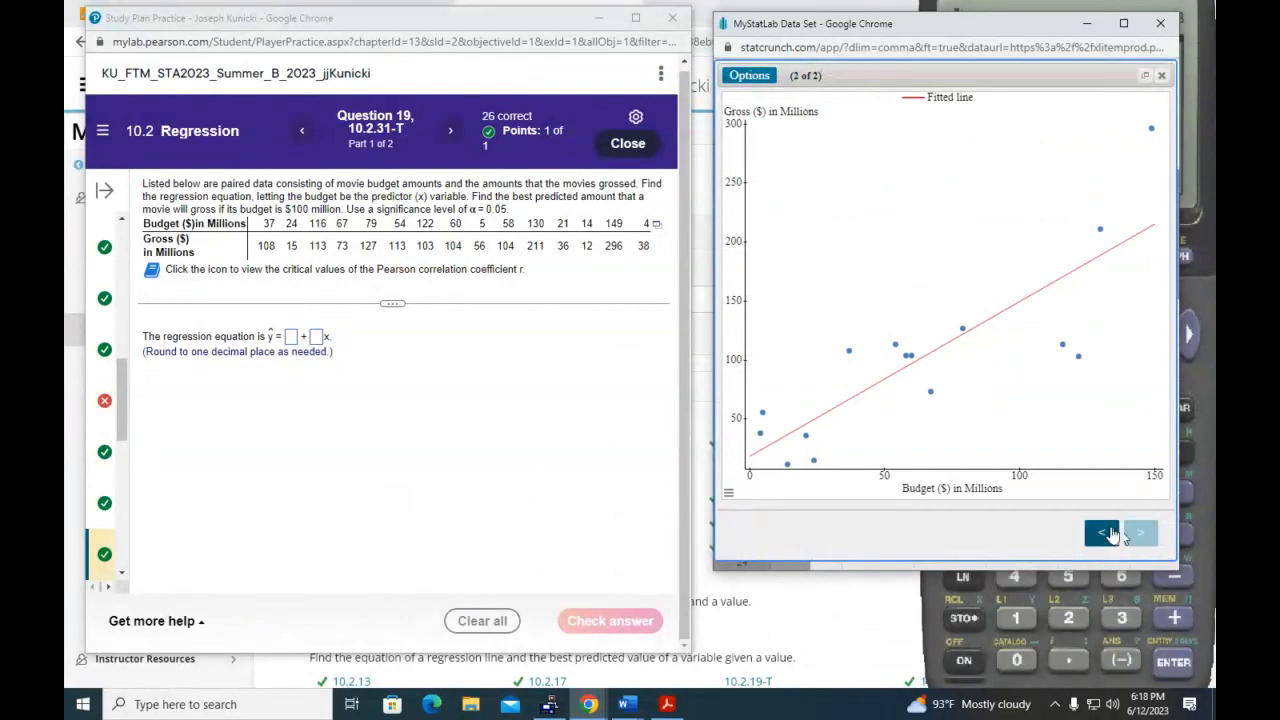
pyautogui.click(1101, 532)
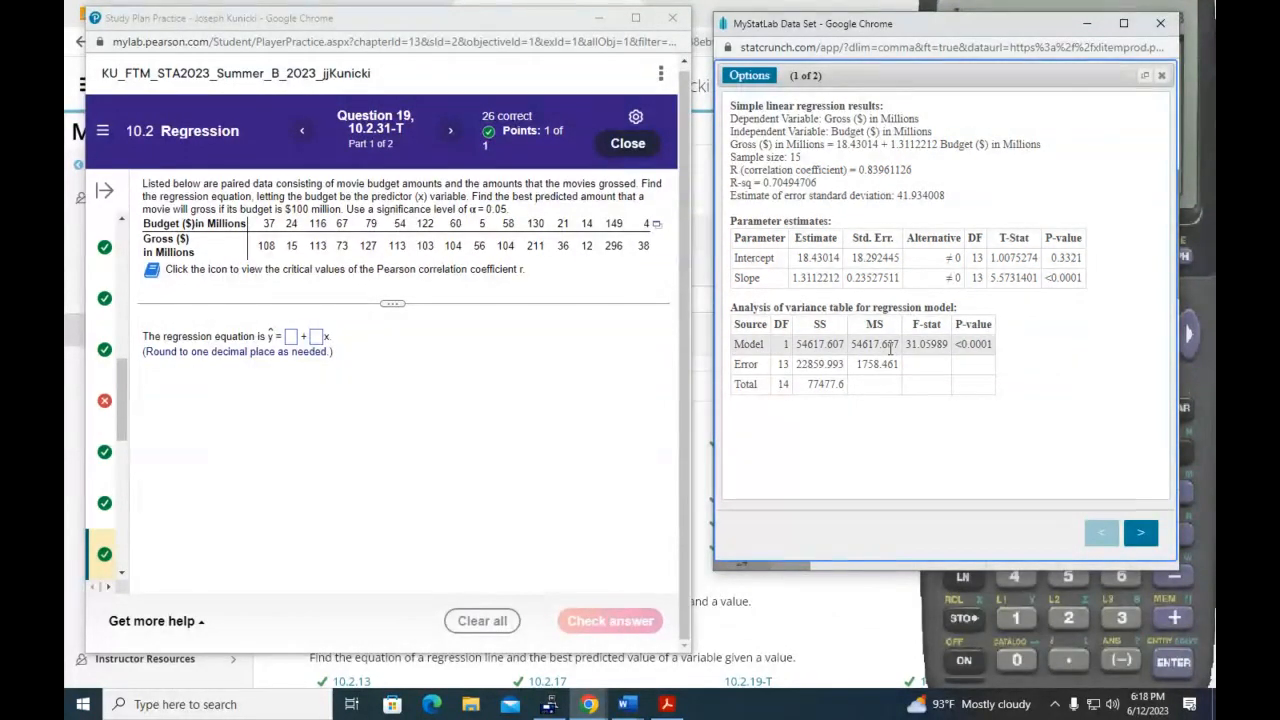
# Enter the movie regression equation as ŷ = 18.4 + 1.3x, submit it, and continue to part 2
pyautogui.click(291, 337)
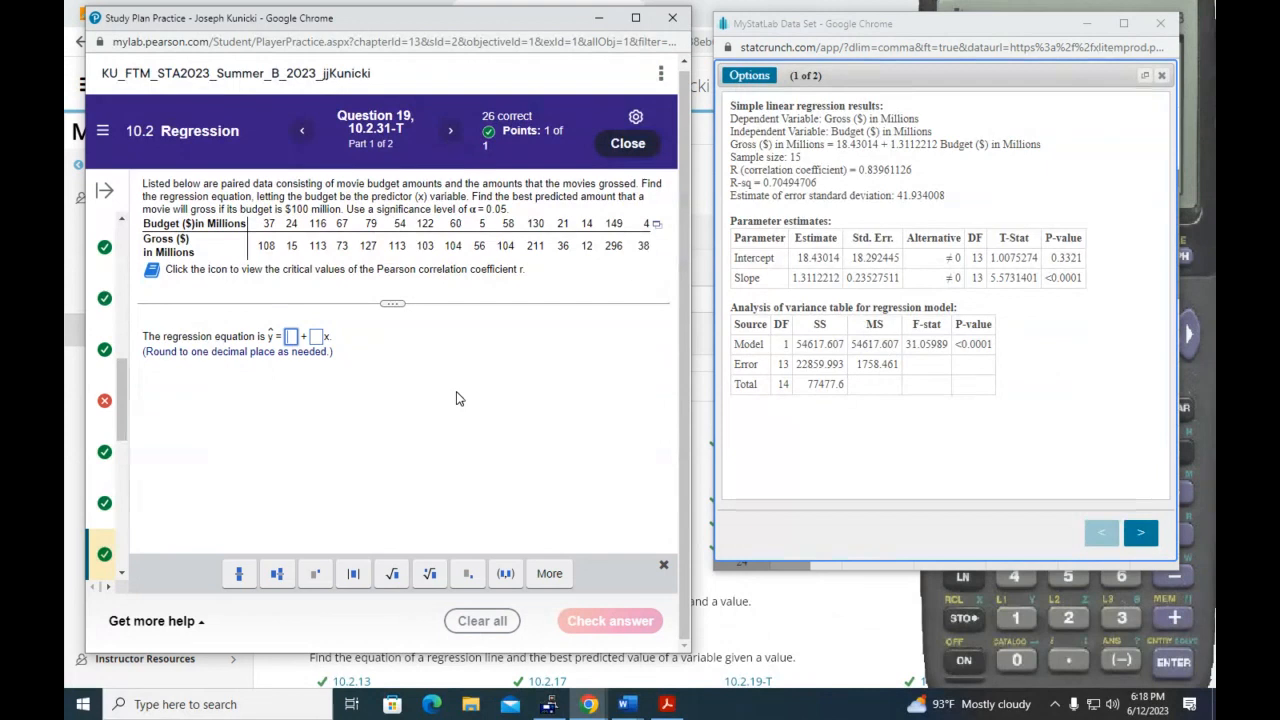
pyautogui.write('18')
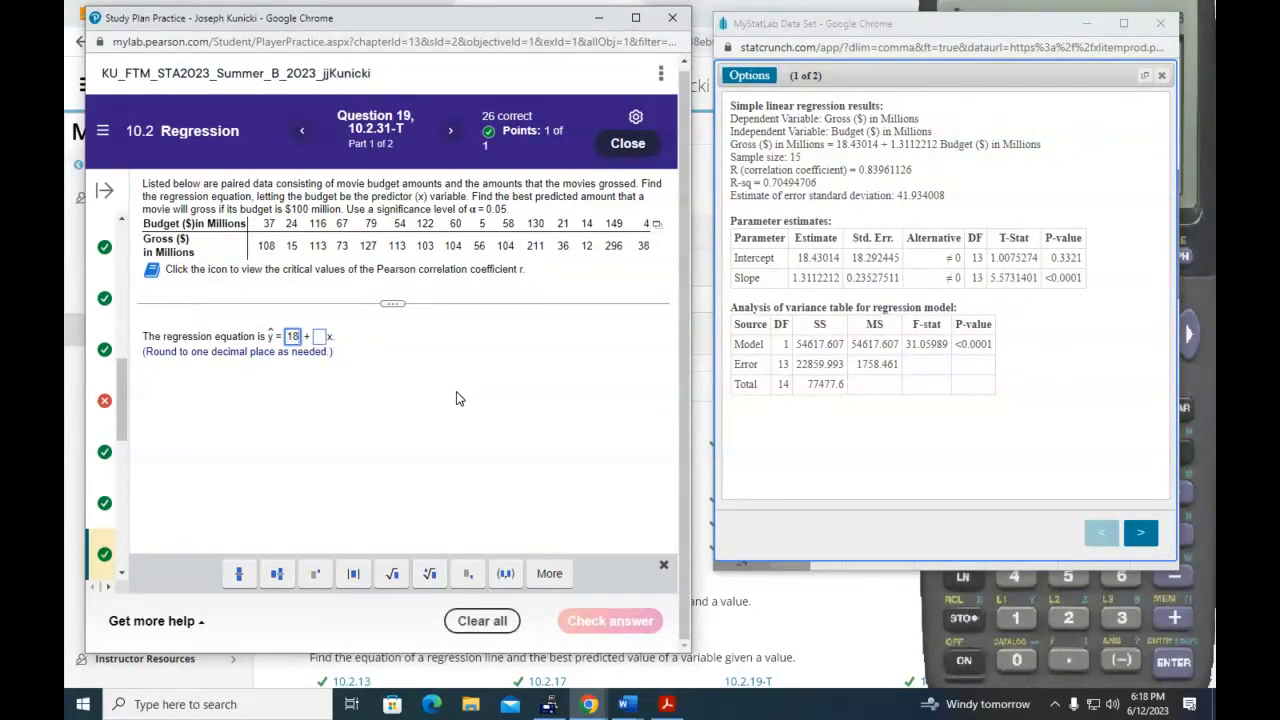
pyautogui.write('.4')
pyautogui.click(328, 338)
pyautogui.write('1.3')
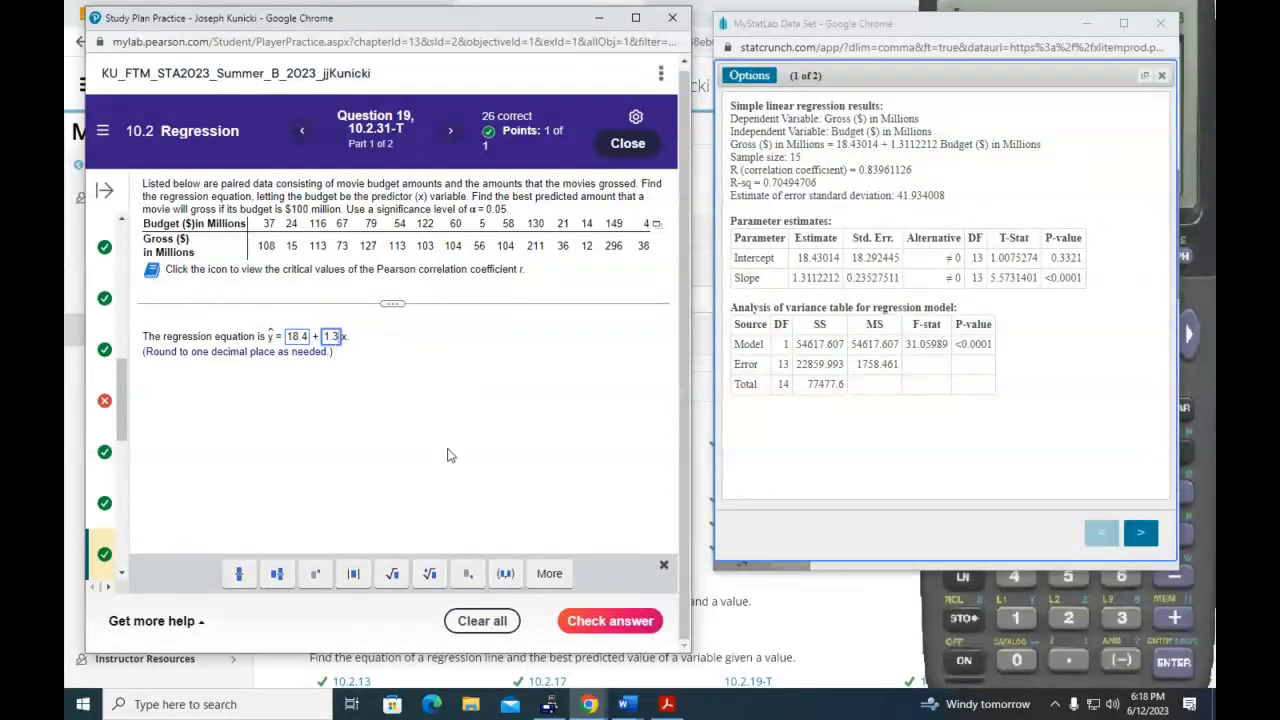
pyautogui.click(613, 621)
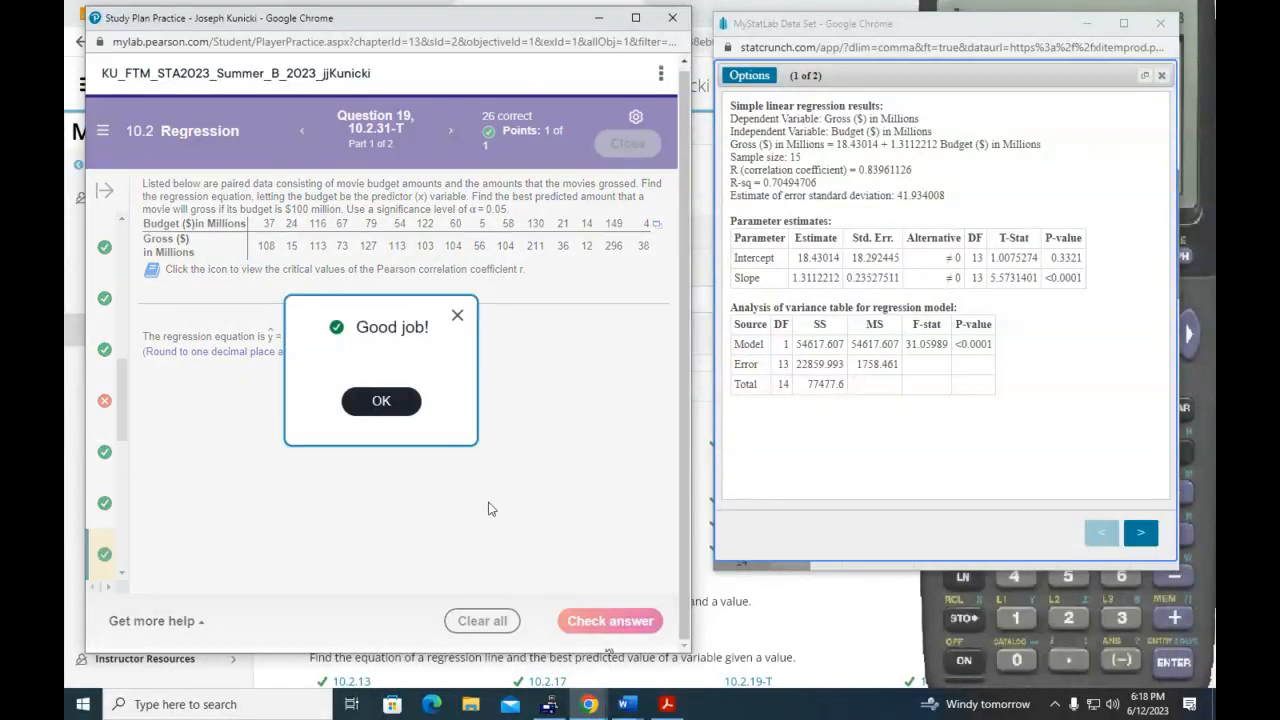
pyautogui.click(390, 400)
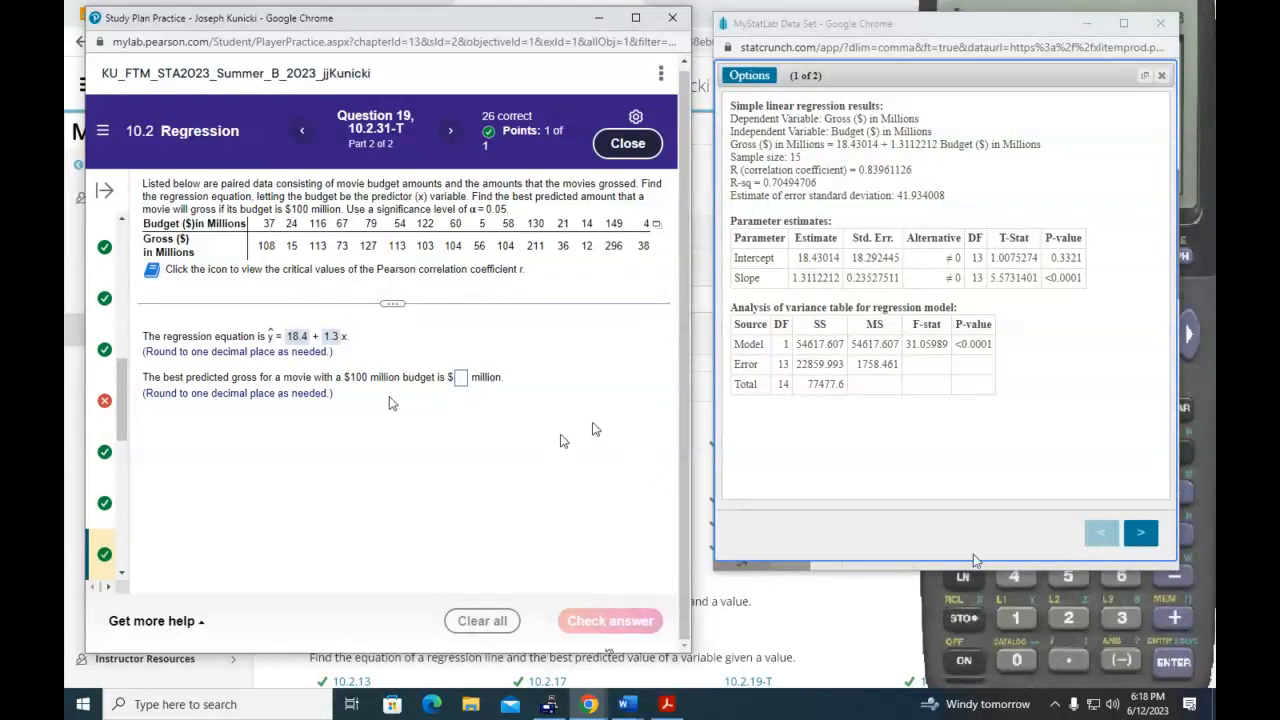
# Calculate 18.4+1.3*100 on the TI-83 to predict the gross for a $100 million budget
pyautogui.click(982, 630)
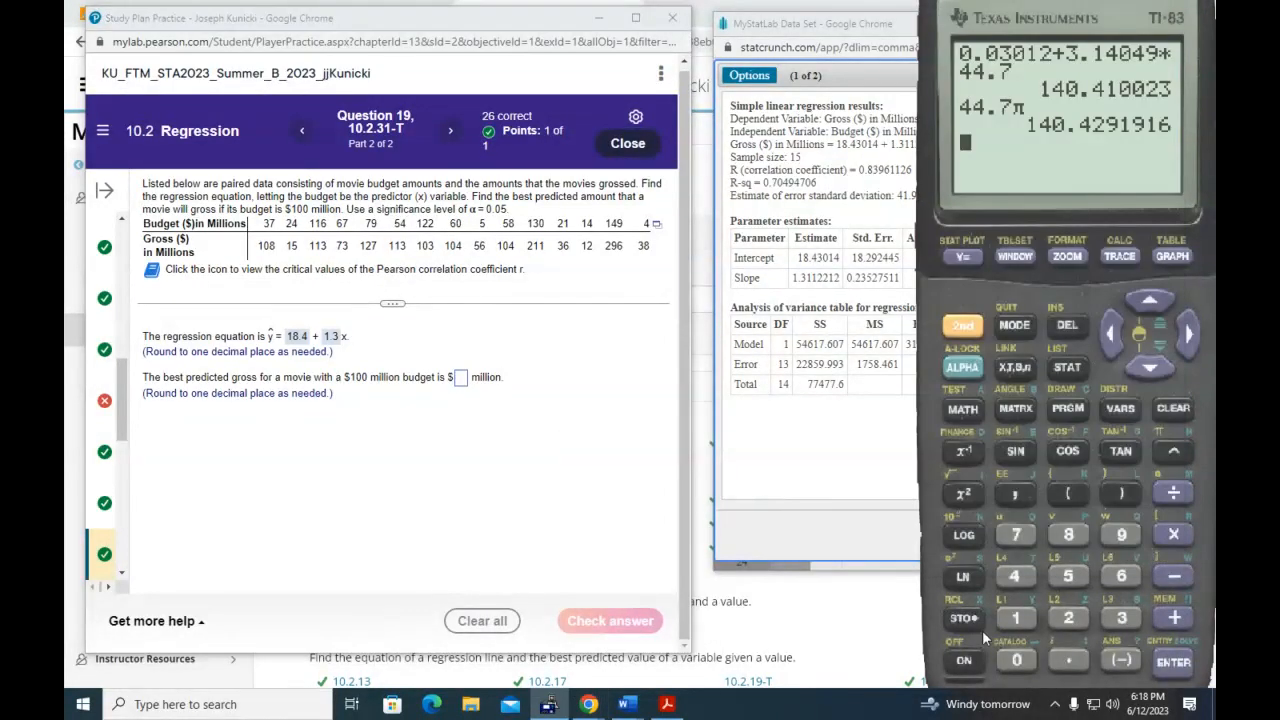
pyautogui.click(1016, 617)
pyautogui.click(1068, 535)
pyautogui.click(1068, 660)
pyautogui.click(1014, 576)
pyautogui.click(1175, 618)
pyautogui.click(1018, 618)
pyautogui.click(1070, 659)
pyautogui.click(1112, 616)
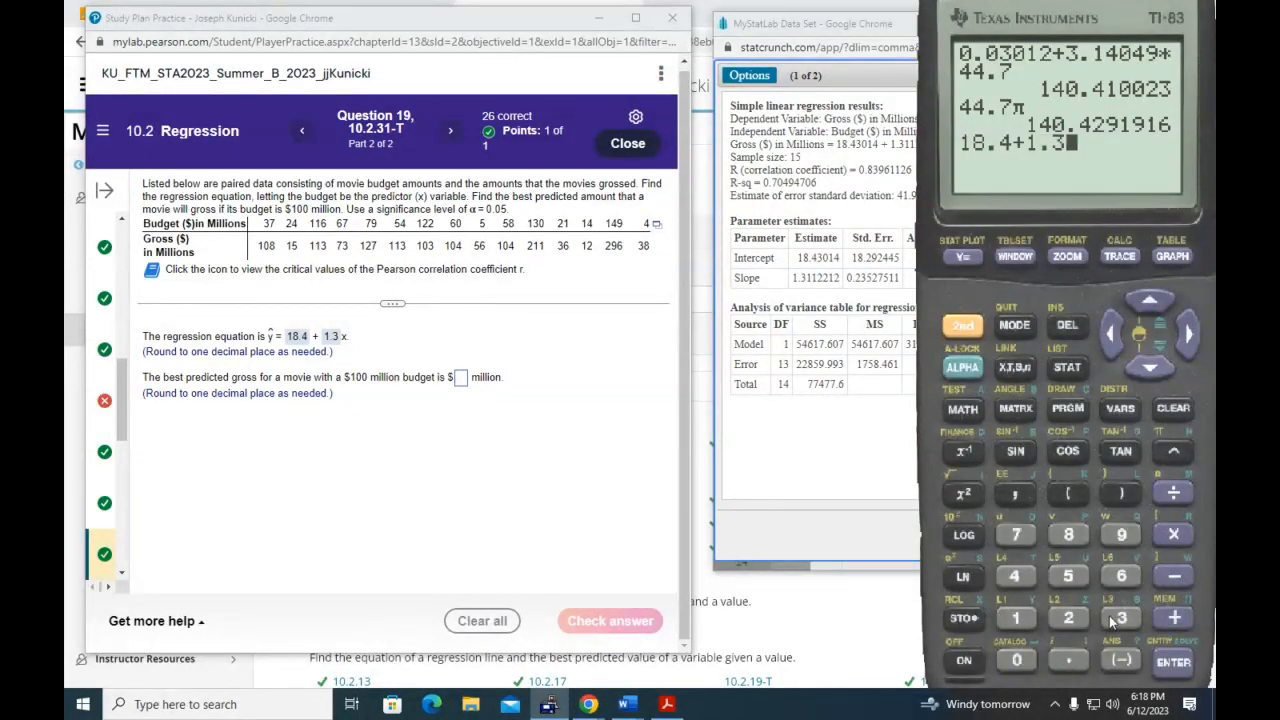
pyautogui.click(1173, 534)
pyautogui.click(1016, 618)
pyautogui.click(1018, 658)
pyautogui.click(1018, 658)
pyautogui.click(1170, 664)
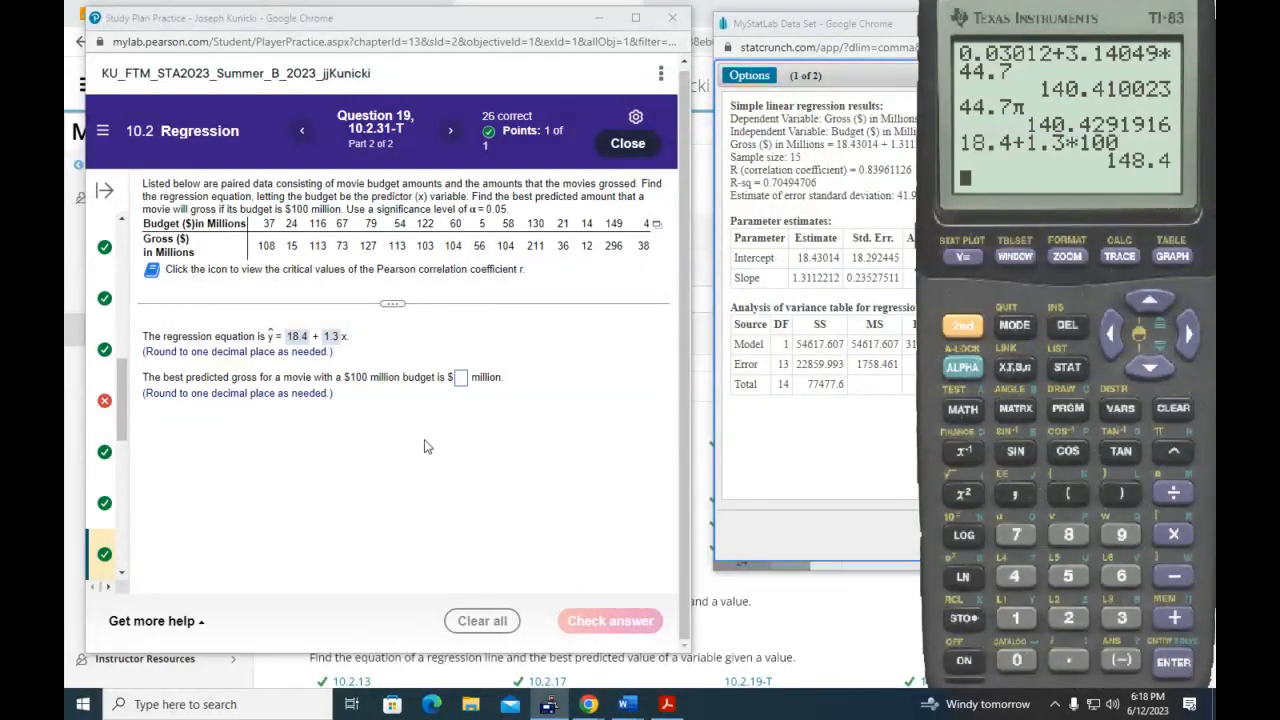
# Enter 148.4 million as the best predicted gross, submit it, and close the feedback without advancing
pyautogui.click(461, 378)
pyautogui.write('148.4')
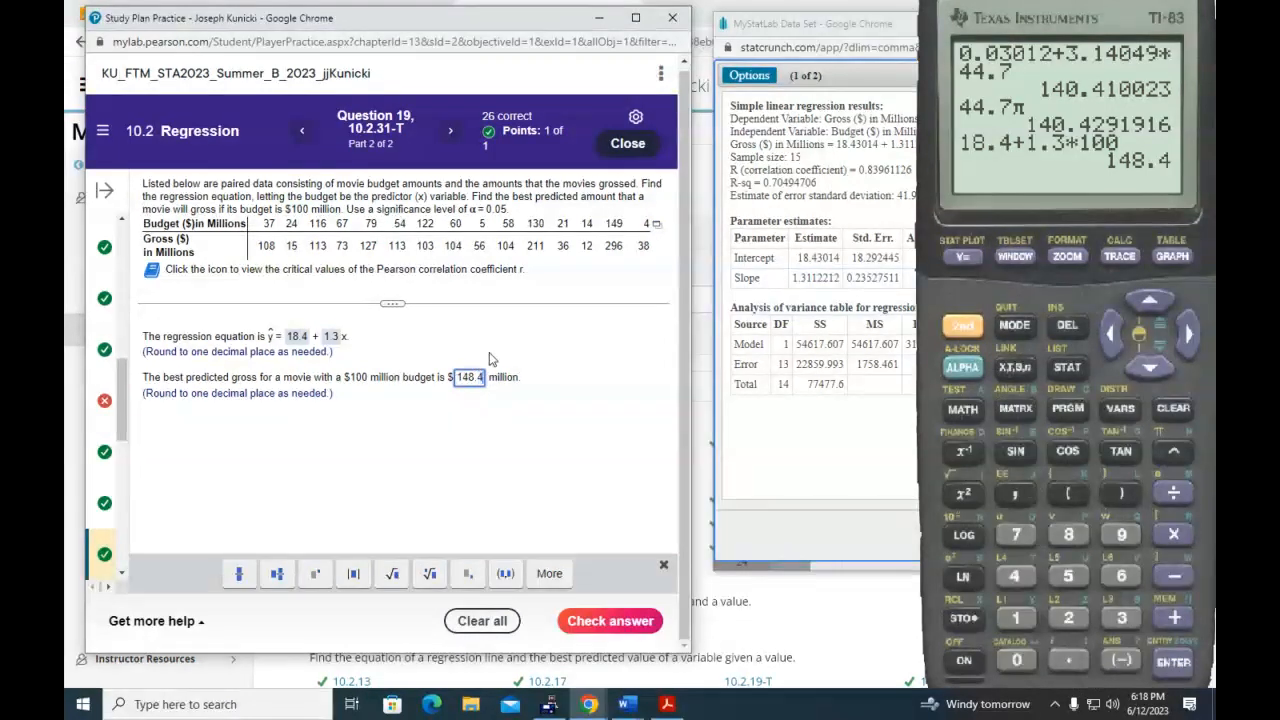
pyautogui.press('Return')
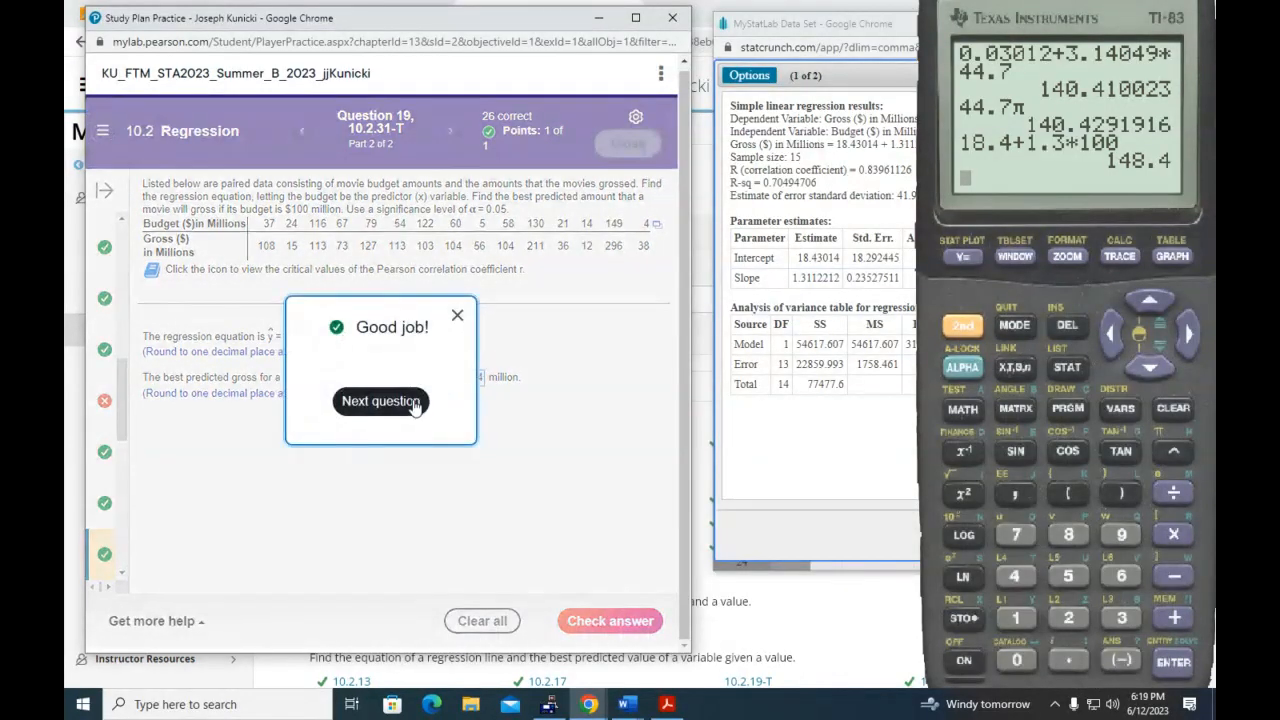
pyautogui.click(457, 316)
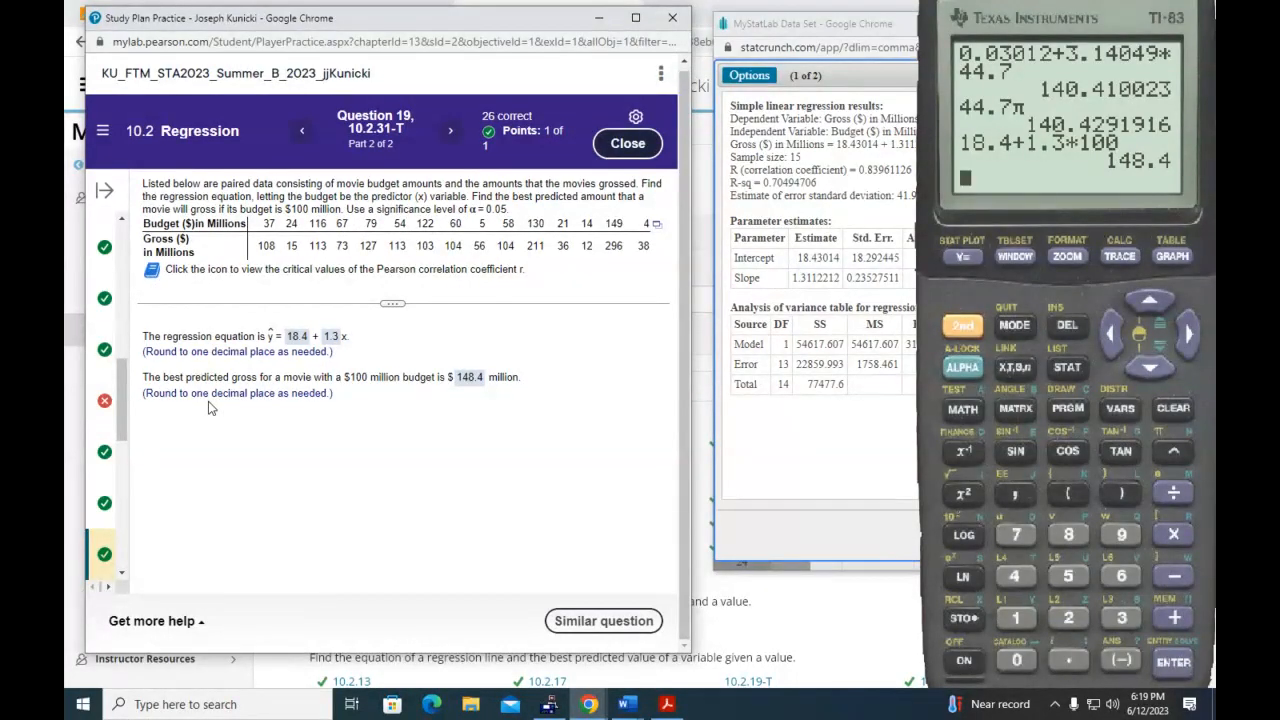
# Advance to question 10.2.34-T on earthquake magnitude and depth, and close the movie results window in StatCrunch
pyautogui.click(788, 463)
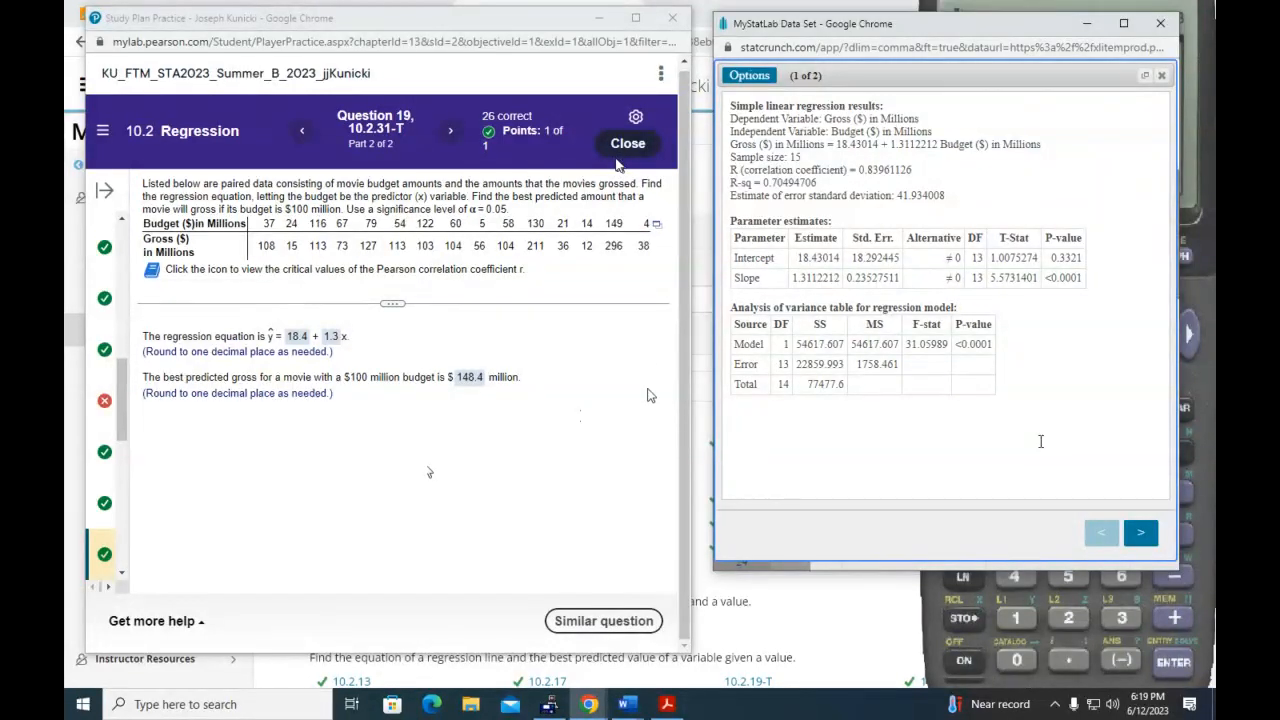
pyautogui.click(452, 131)
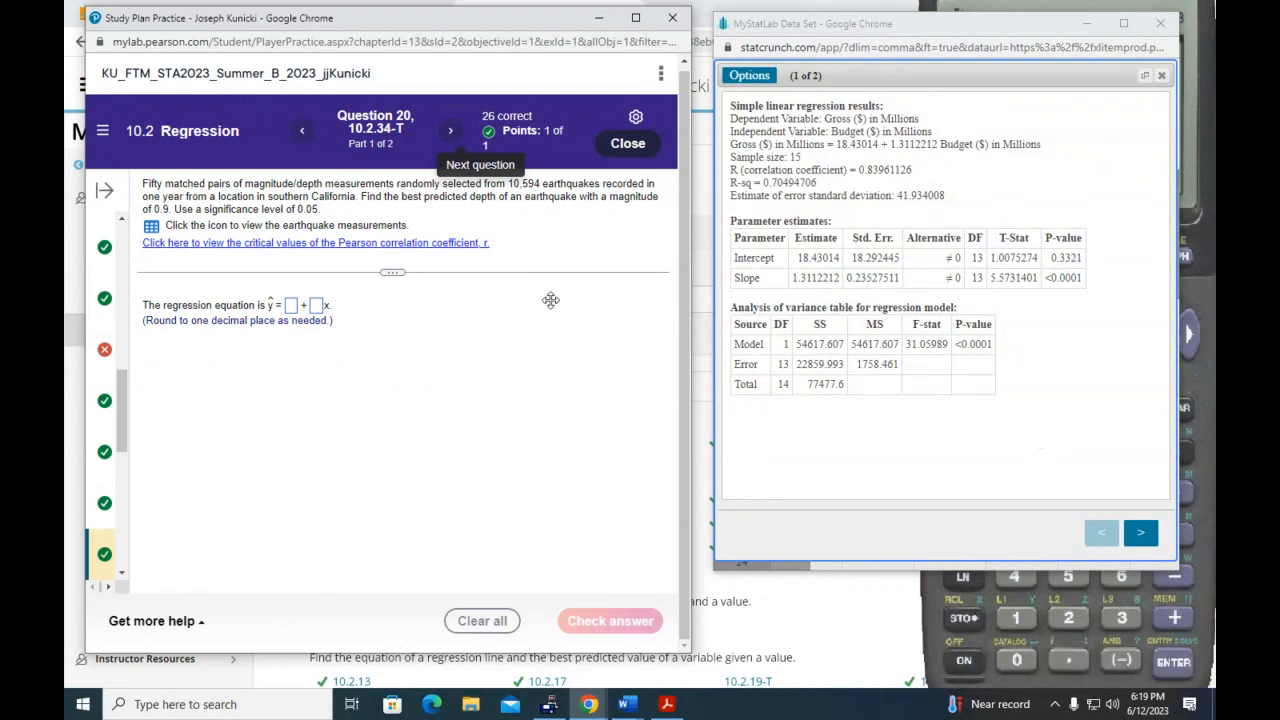
pyautogui.click(1160, 23)
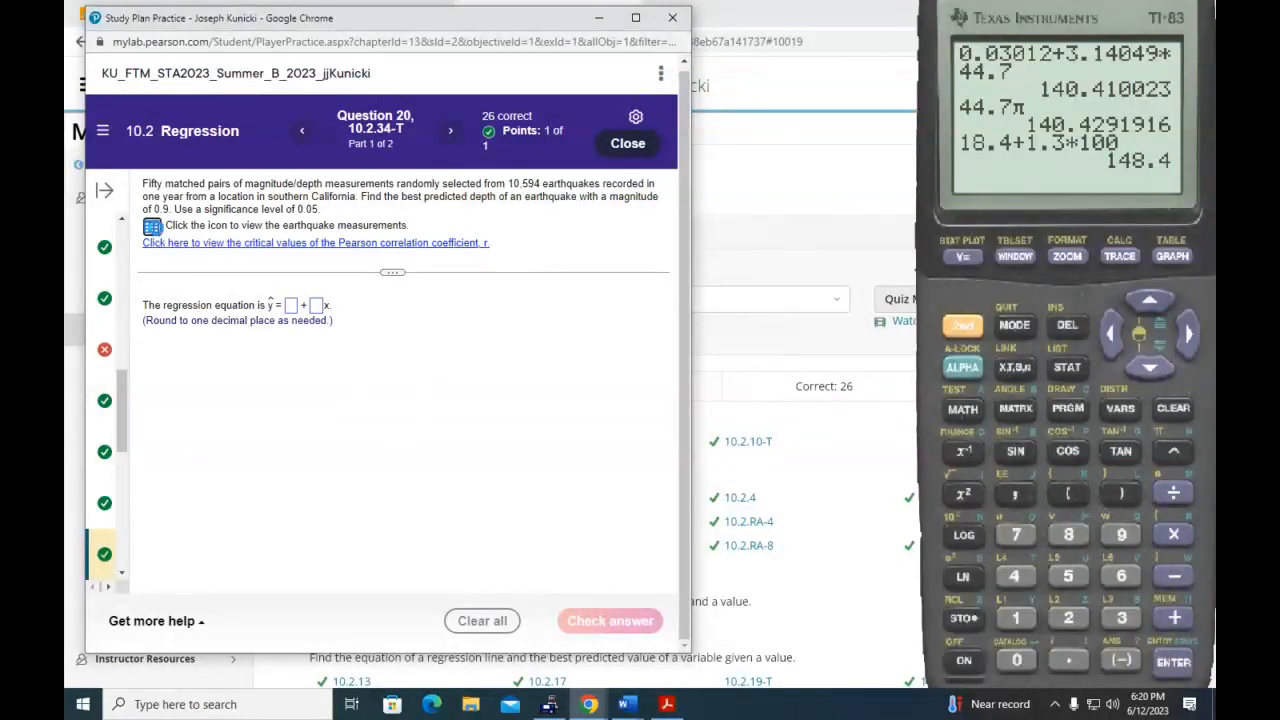
# Open the earthquake measurements in StatCrunch and place the narrowed data window beside the question
pyautogui.click(152, 227)
pyautogui.click(441, 202)
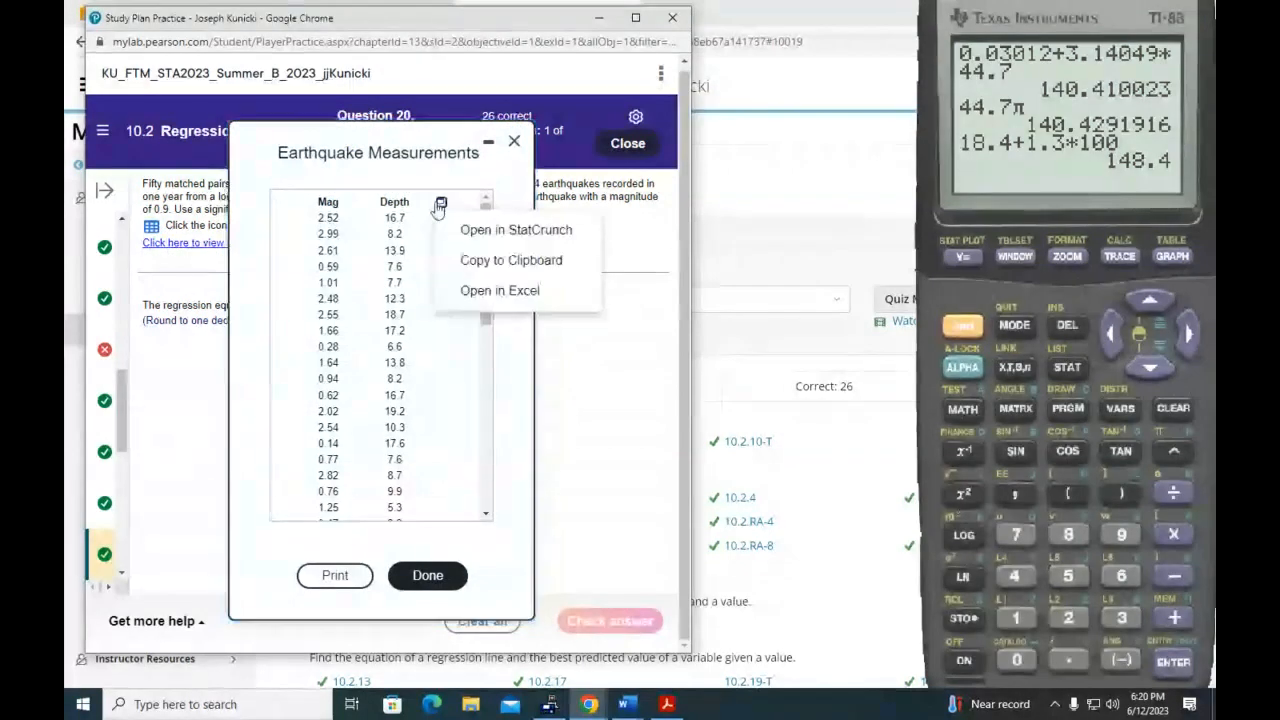
pyautogui.click(492, 232)
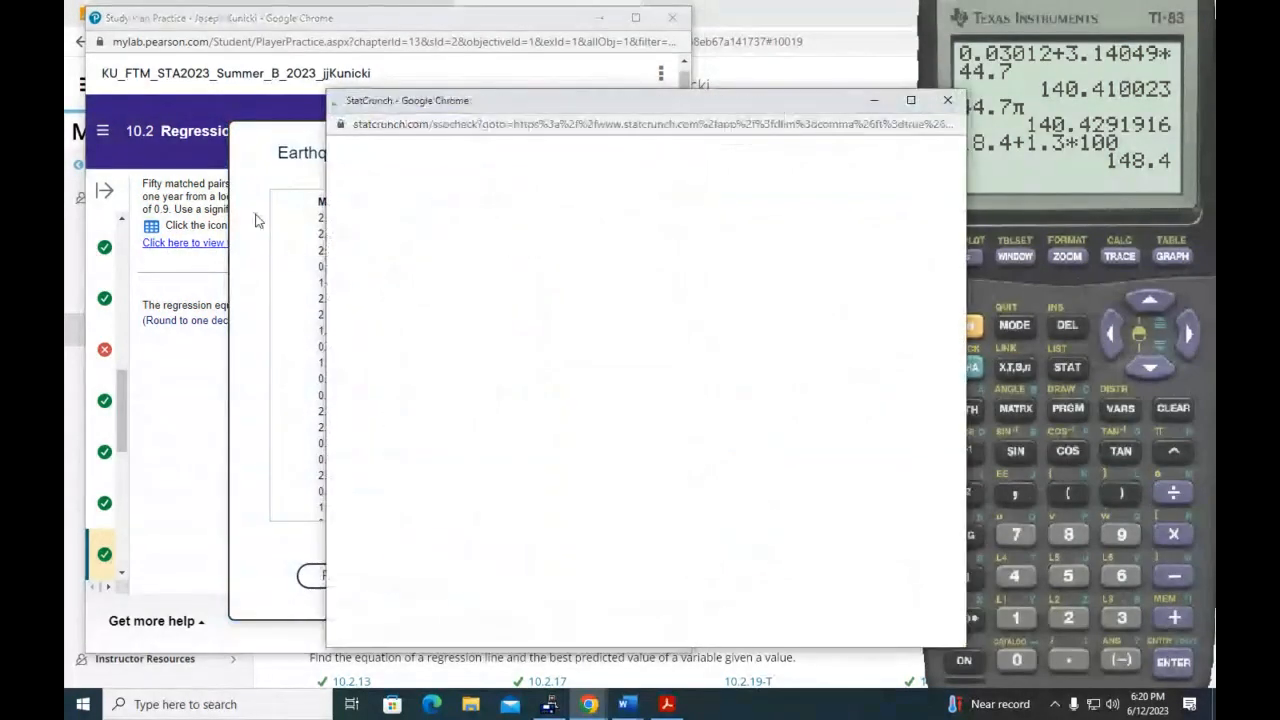
pyautogui.click(513, 141)
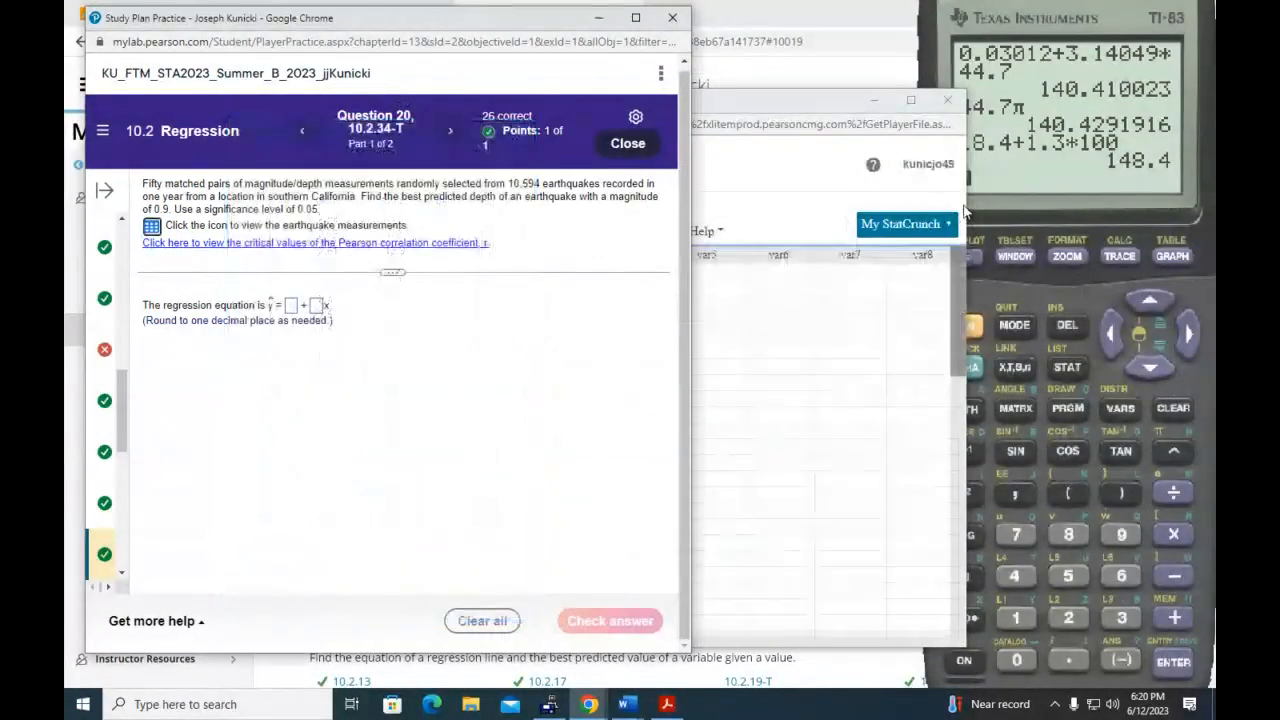
pyautogui.moveTo(966, 196); pyautogui.dragTo(704, 204)
pyautogui.moveTo(546, 100); pyautogui.dragTo(998, 15)
# Run a simple linear regression with Mag as X and Depth as Y, and enlarge the results
pyautogui.click(1005, 143)
pyautogui.moveTo(1050, 143)
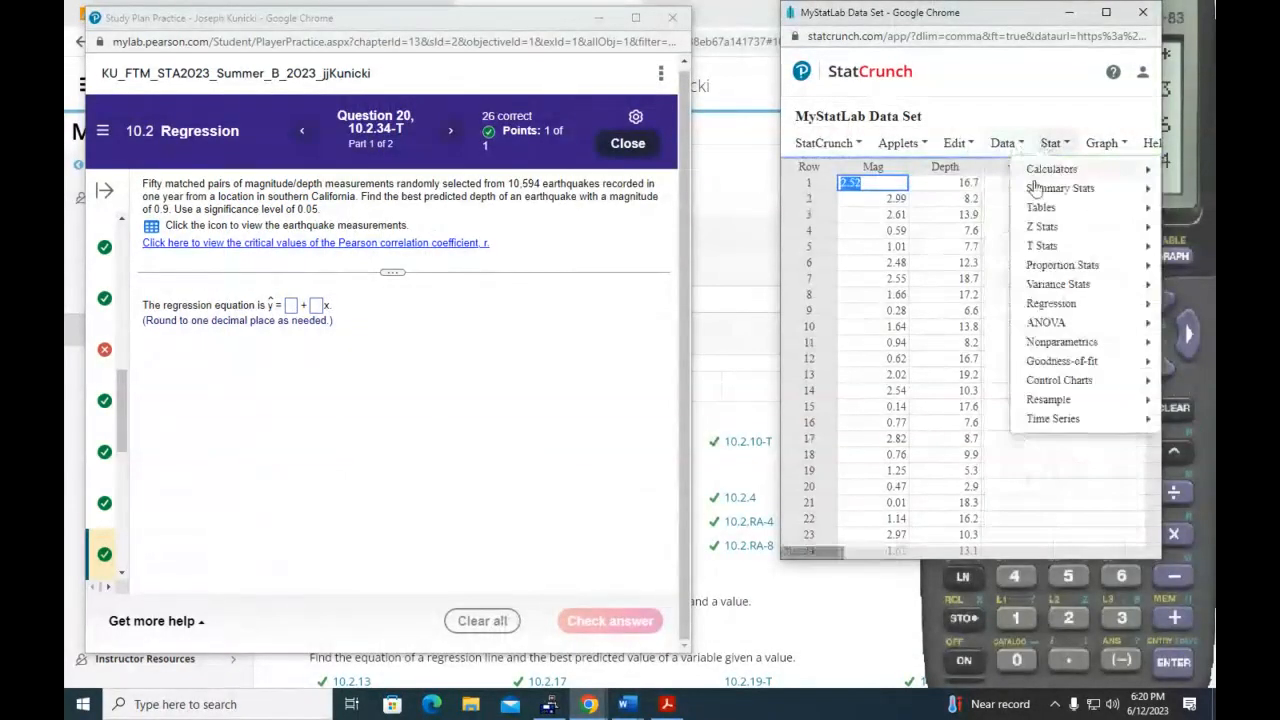
pyautogui.moveTo(1050, 303)
pyautogui.click(906, 307)
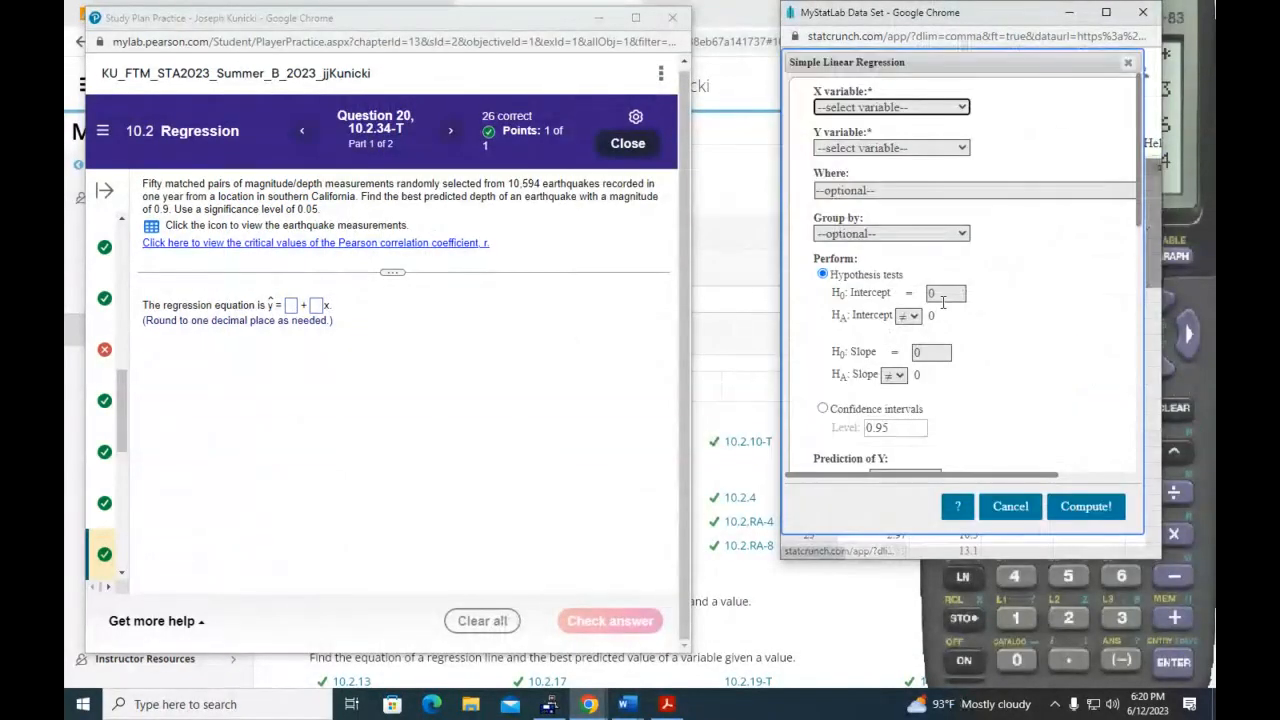
pyautogui.click(958, 108)
pyautogui.click(950, 135)
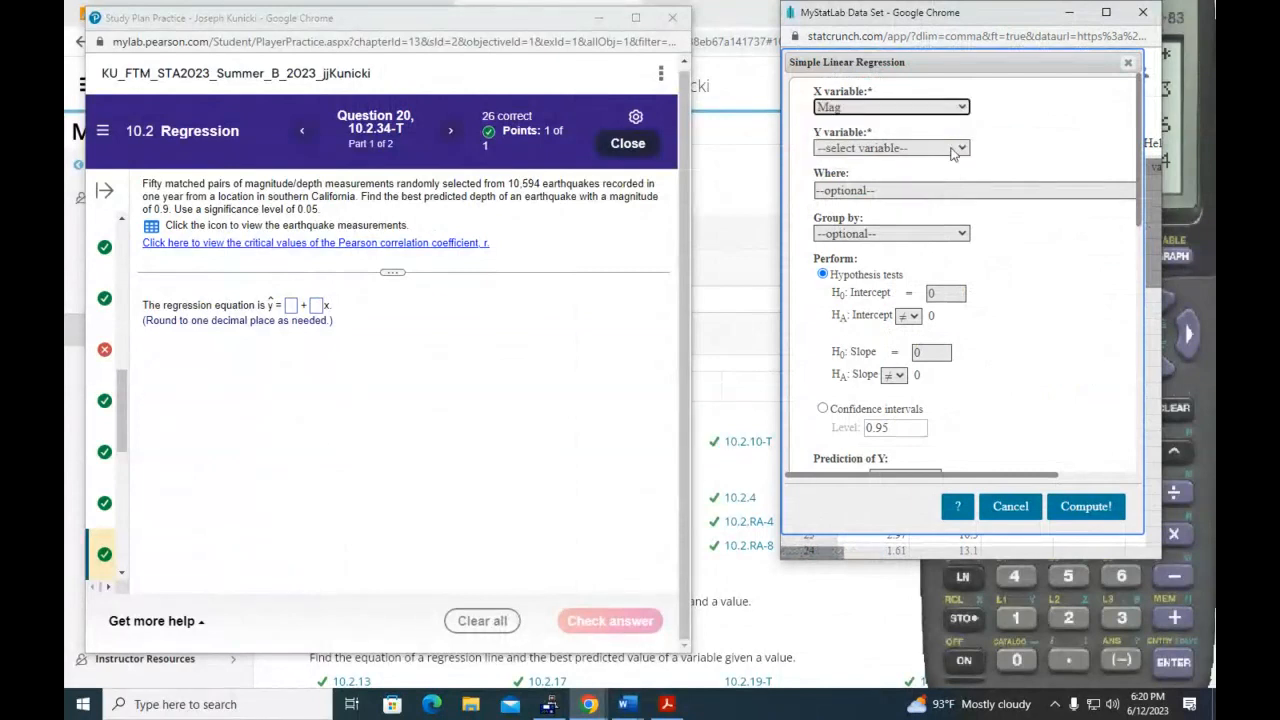
pyautogui.click(965, 150)
pyautogui.click(880, 194)
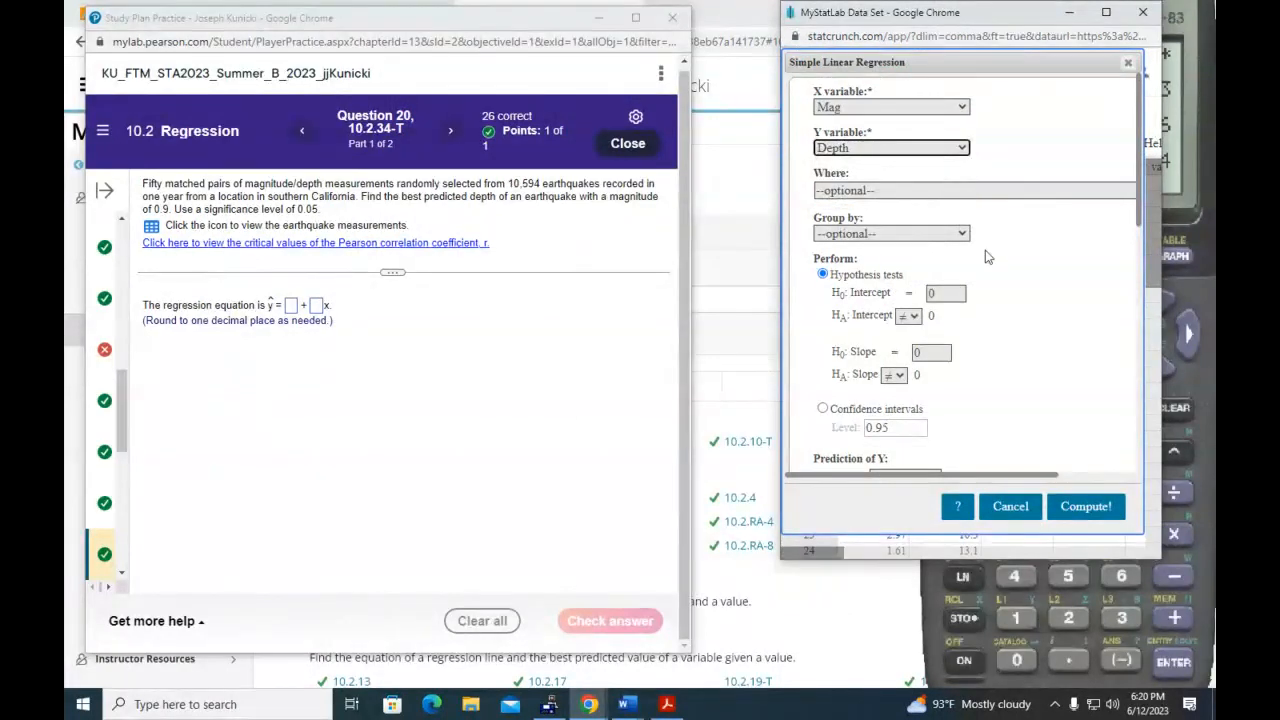
pyautogui.click(1095, 508)
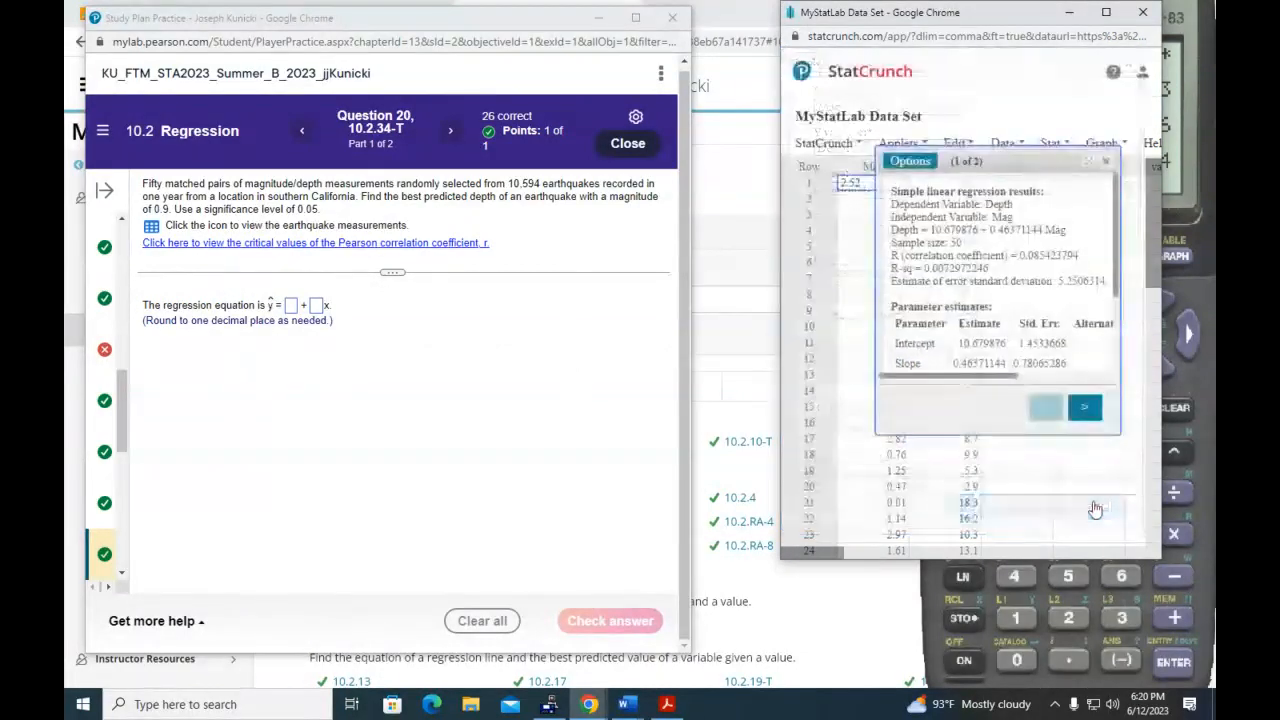
pyautogui.click(1089, 161)
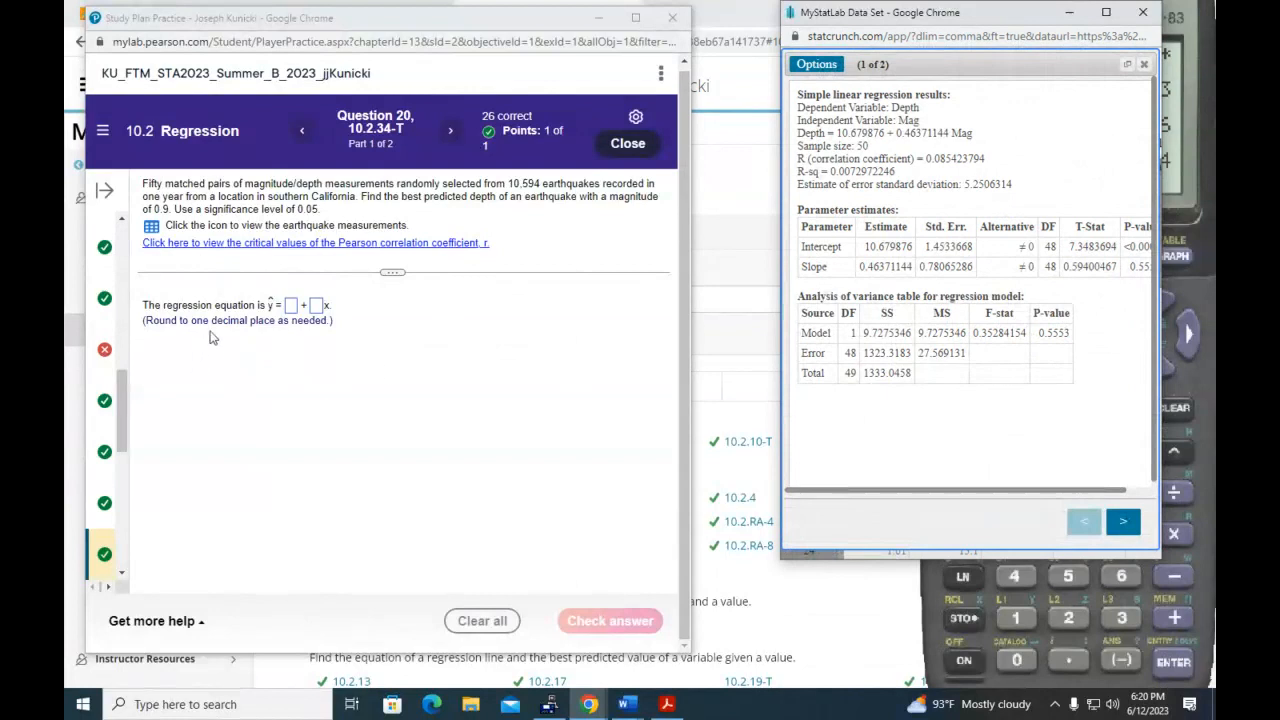
# Enter the earthquake regression equation as ŷ = 10.7 + 0.5x and submit it
pyautogui.click(291, 305)
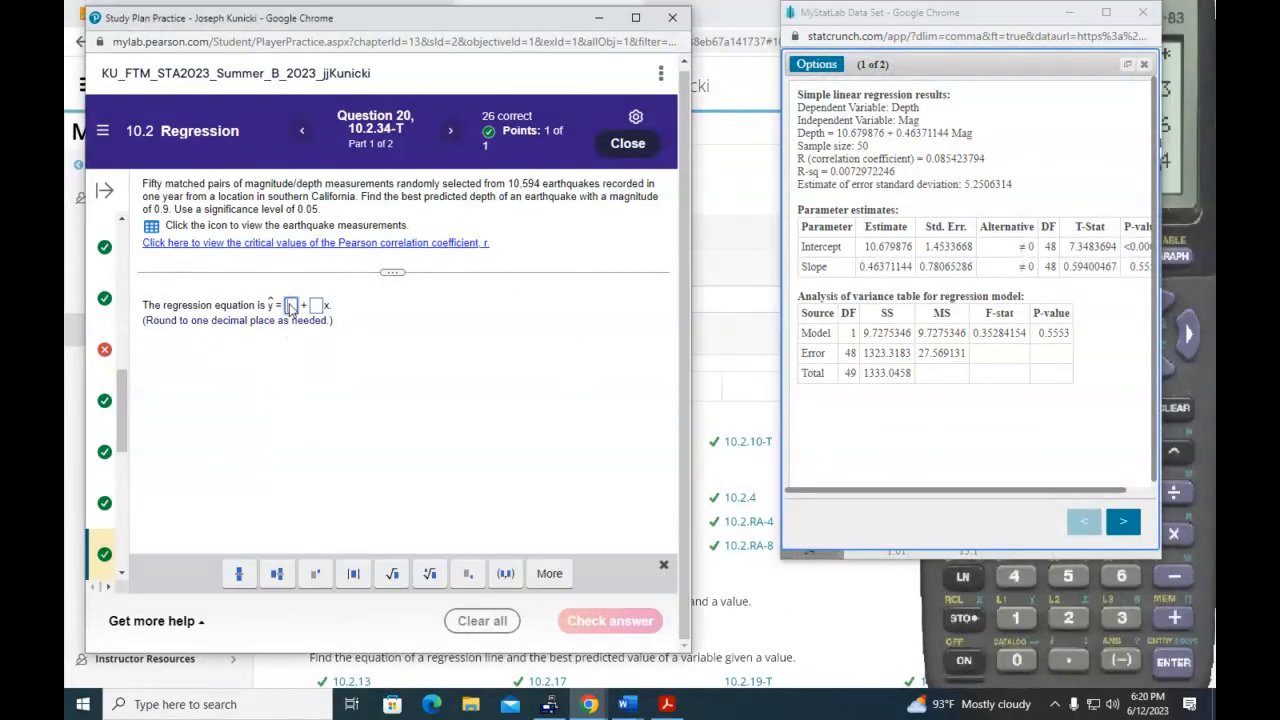
pyautogui.write('10.7')
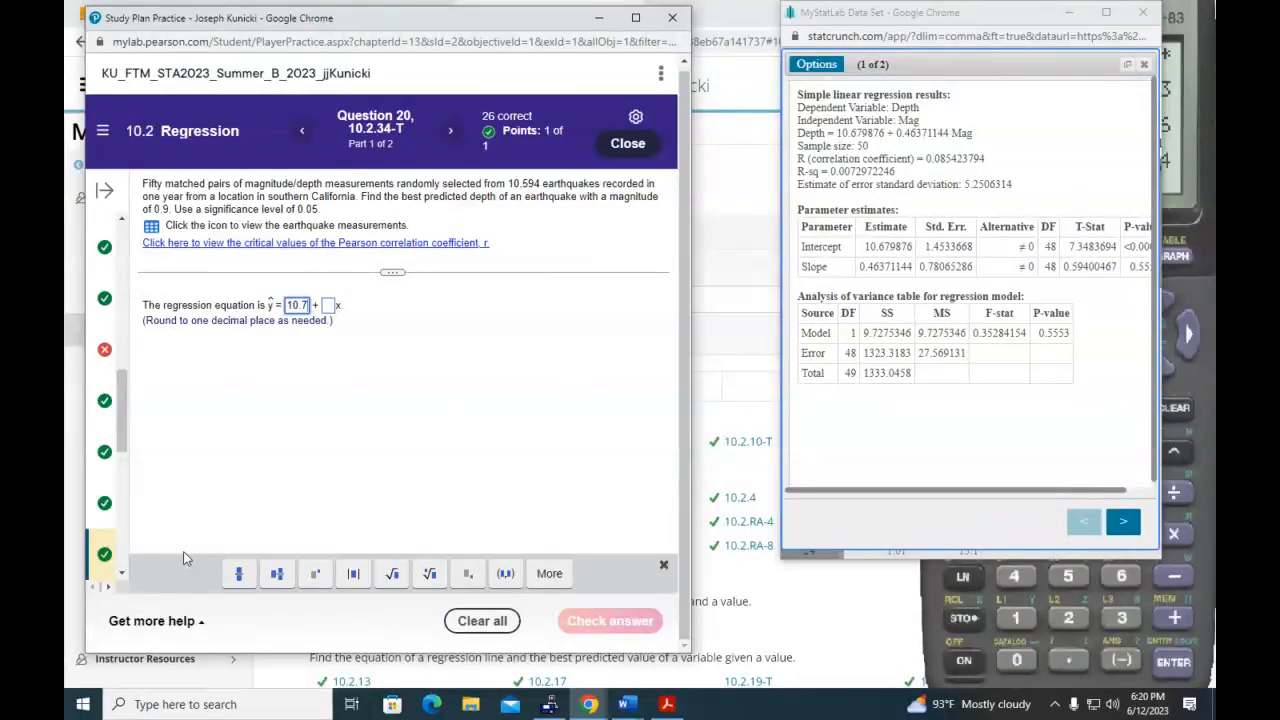
pyautogui.press('Tab')
pyautogui.write('0.5')
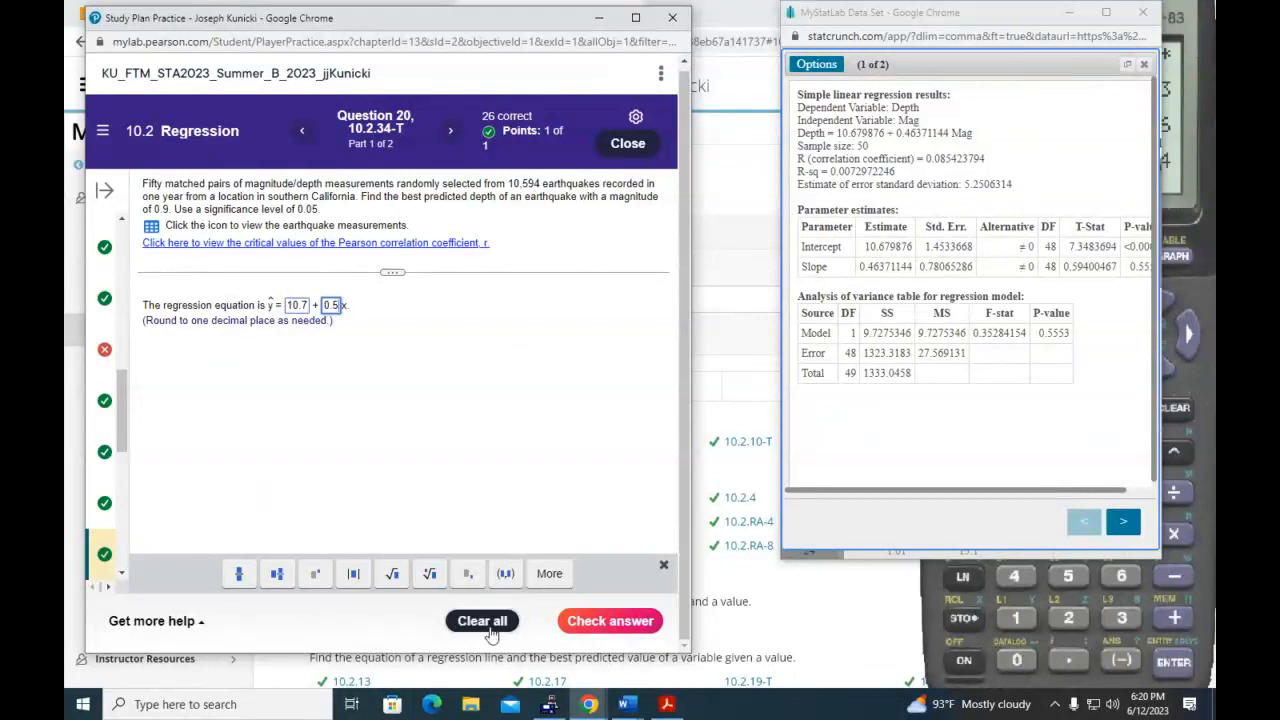
pyautogui.click(611, 621)
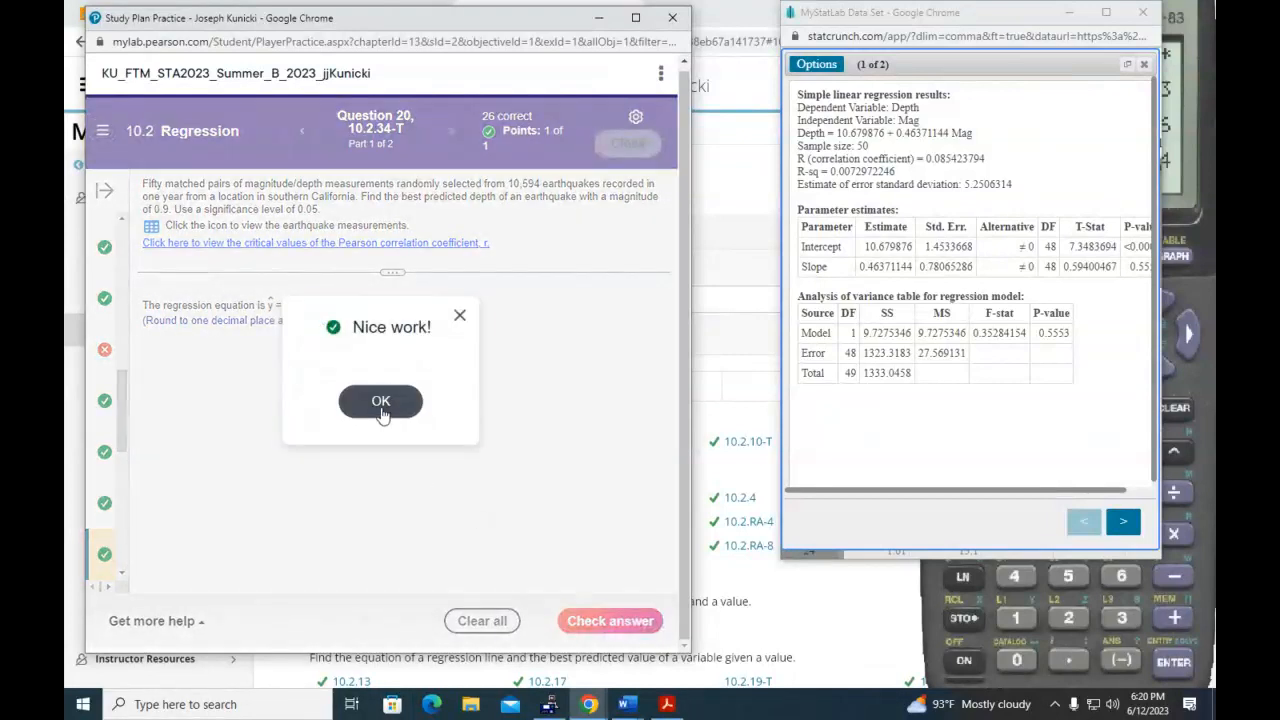
# Continue to part 2 of the earthquake question and widen the StatCrunch window to fit the full regression tables
pyautogui.click(381, 400)
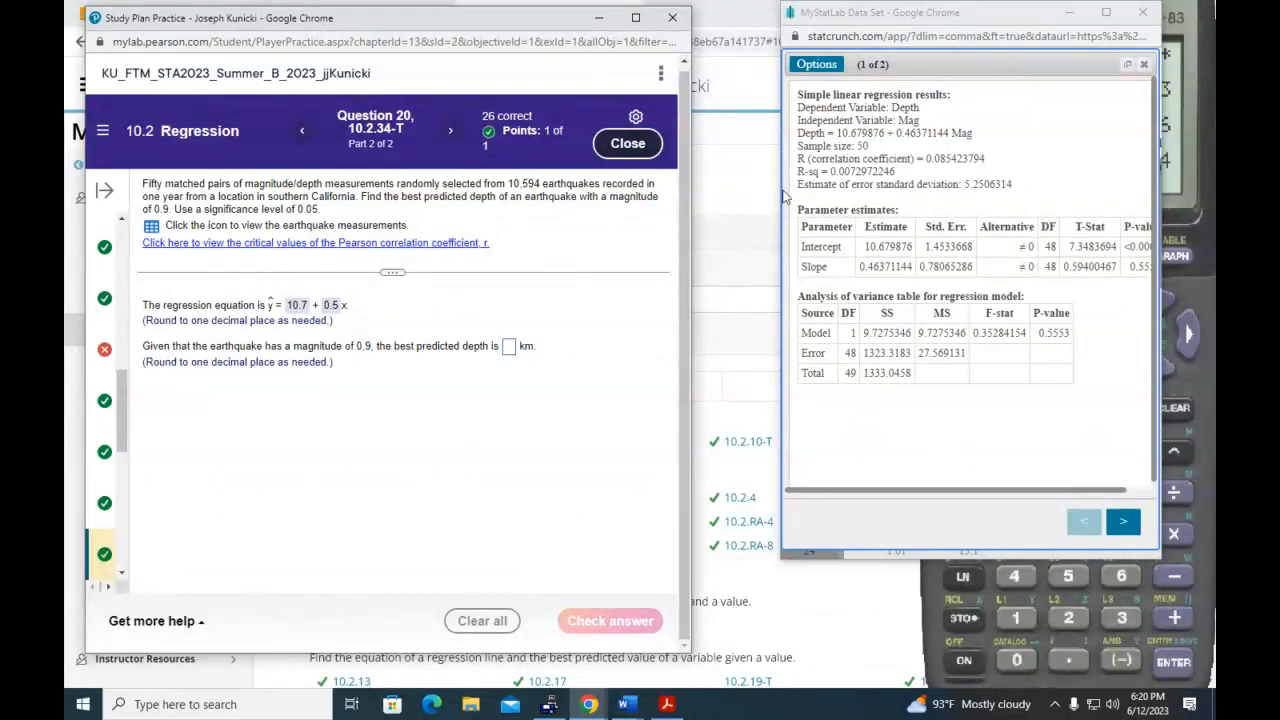
pyautogui.moveTo(782, 197); pyautogui.dragTo(731, 197)
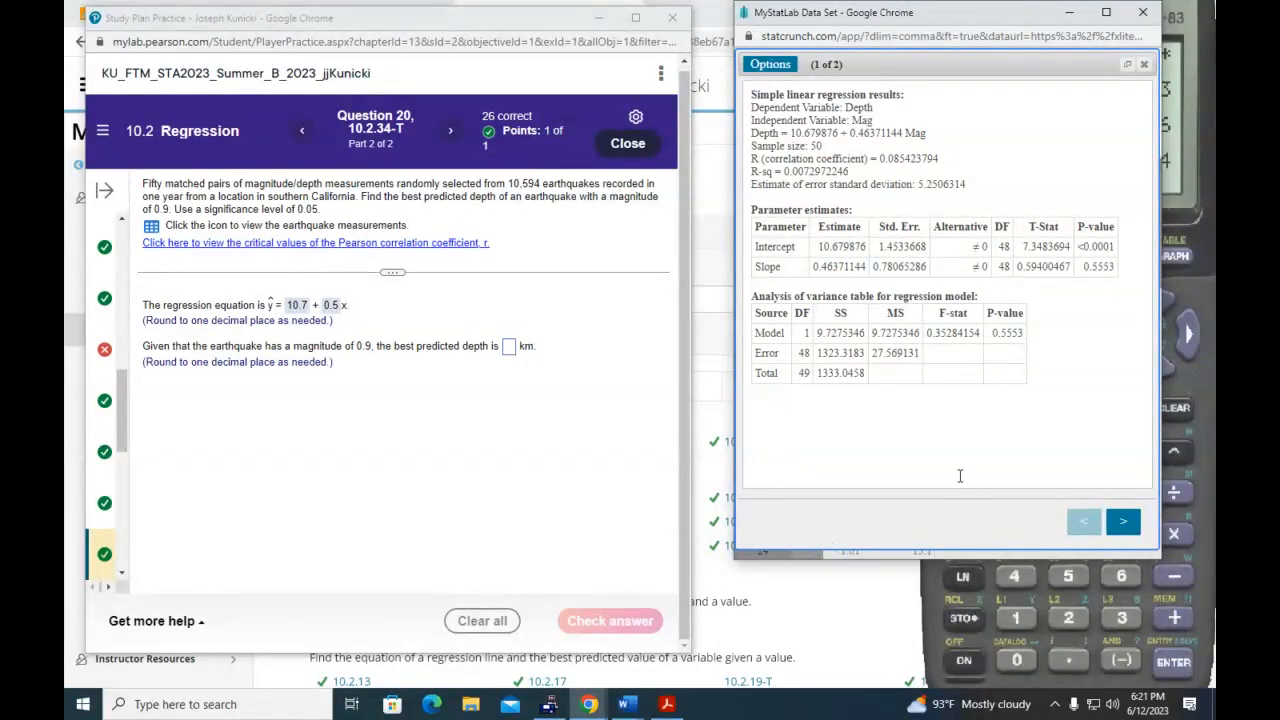
# Close the regression results and compute summary statistics for the Depth column in StatCrunch
pyautogui.click(1144, 64)
pyautogui.click(1055, 143)
pyautogui.click(1008, 145)
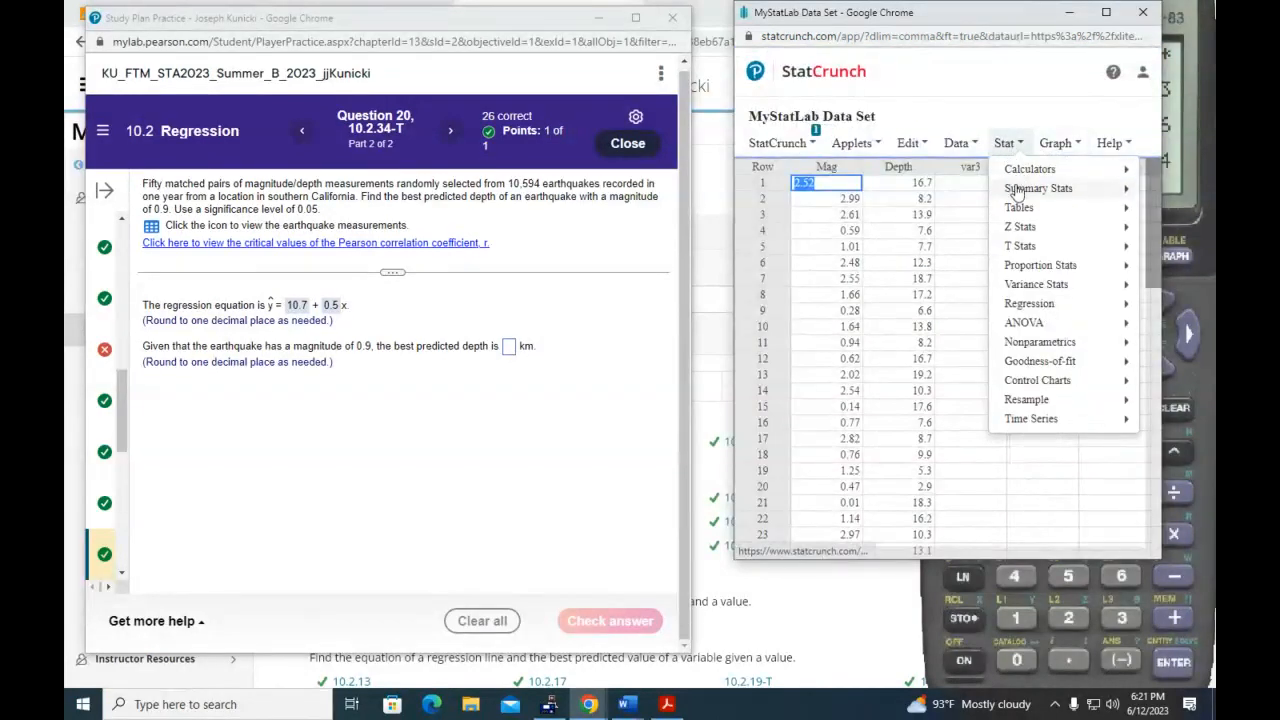
pyautogui.moveTo(1040, 189)
pyautogui.click(873, 193)
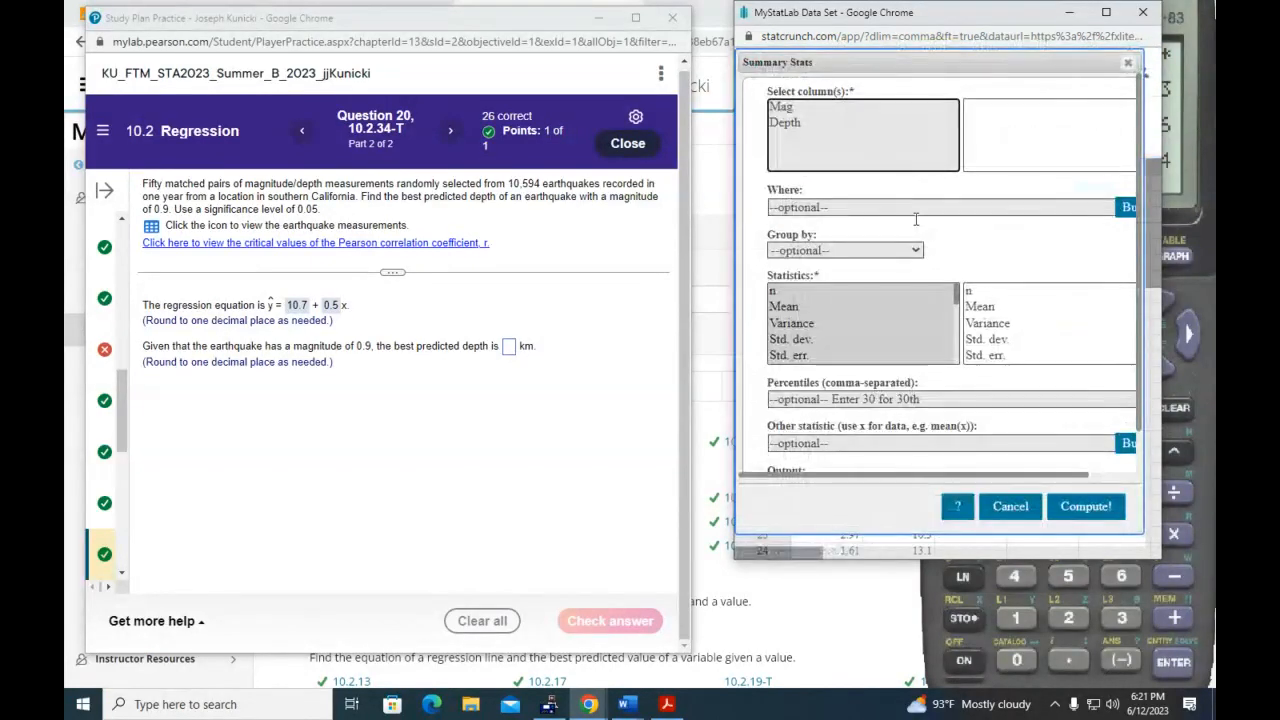
pyautogui.click(808, 154)
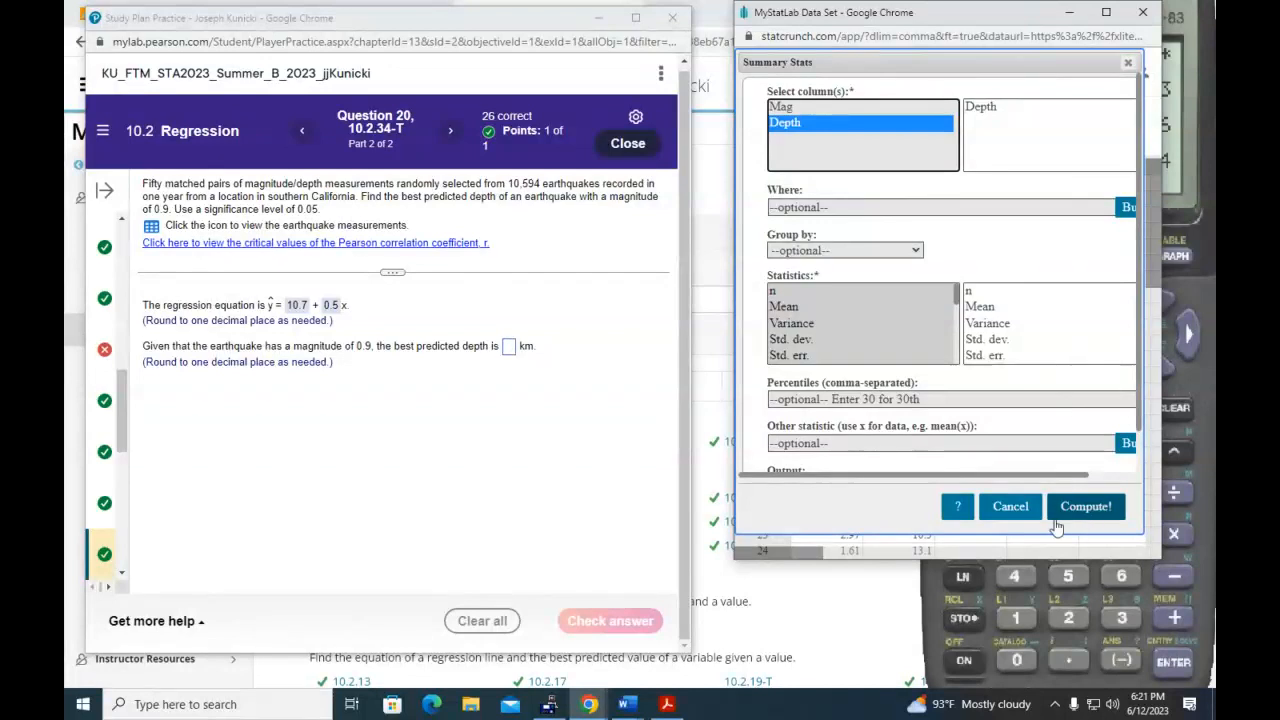
pyautogui.click(1112, 512)
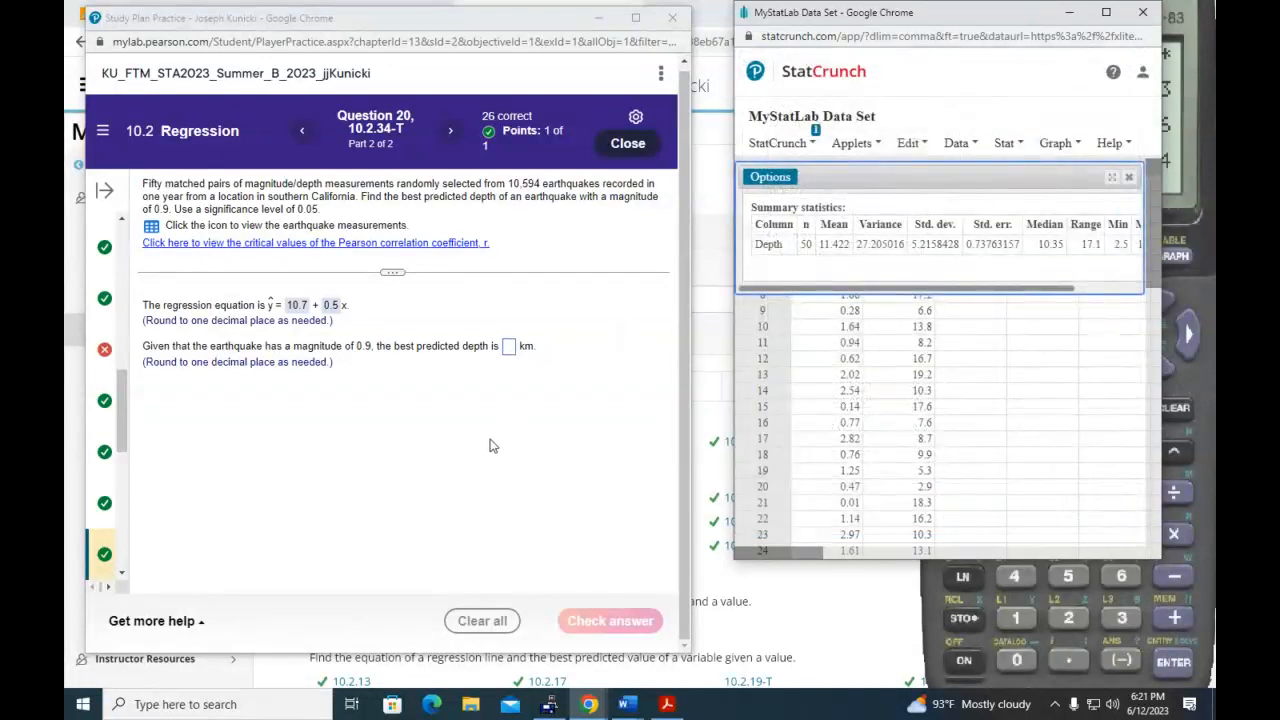
# Enter 11.4 km as the best predicted depth for magnitude 0.9 and submit the answer
pyautogui.click(510, 349)
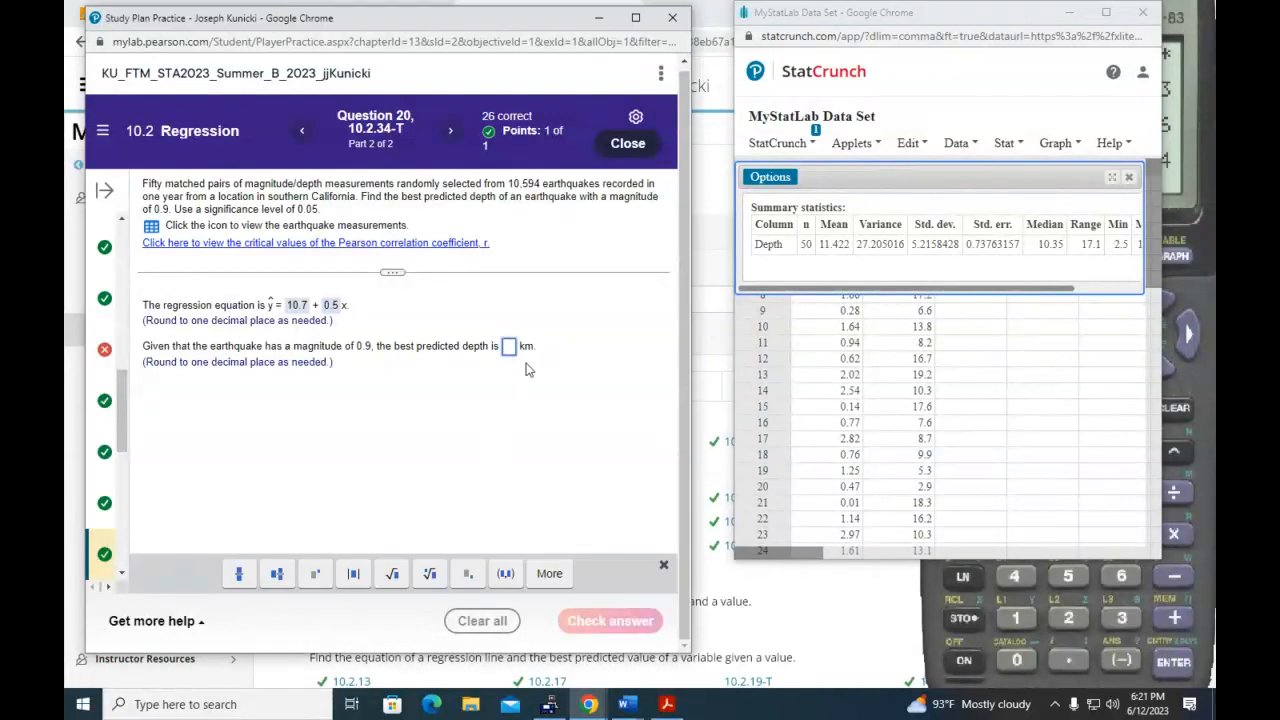
pyautogui.write('11.4')
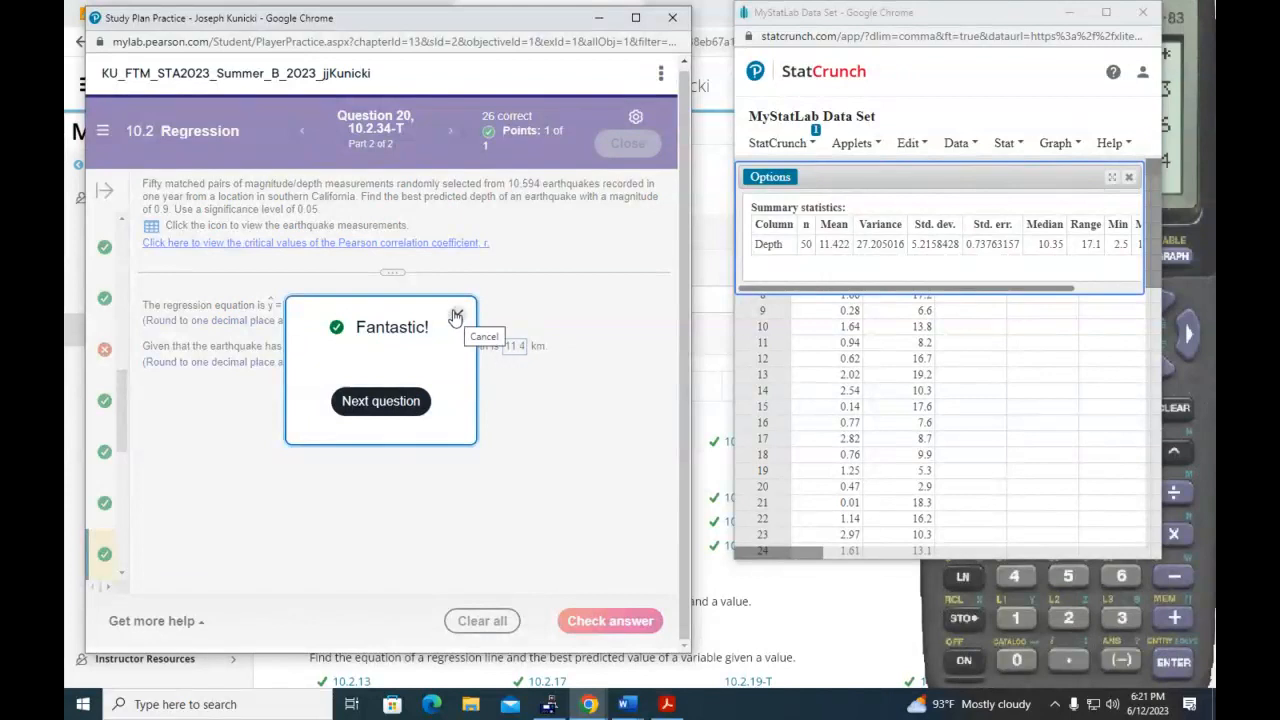
# Rerun the simple linear regression with Mag as X and Depth as Y, and enlarge its fitted line plot
pyautogui.click(1128, 178)
pyautogui.click(1008, 143)
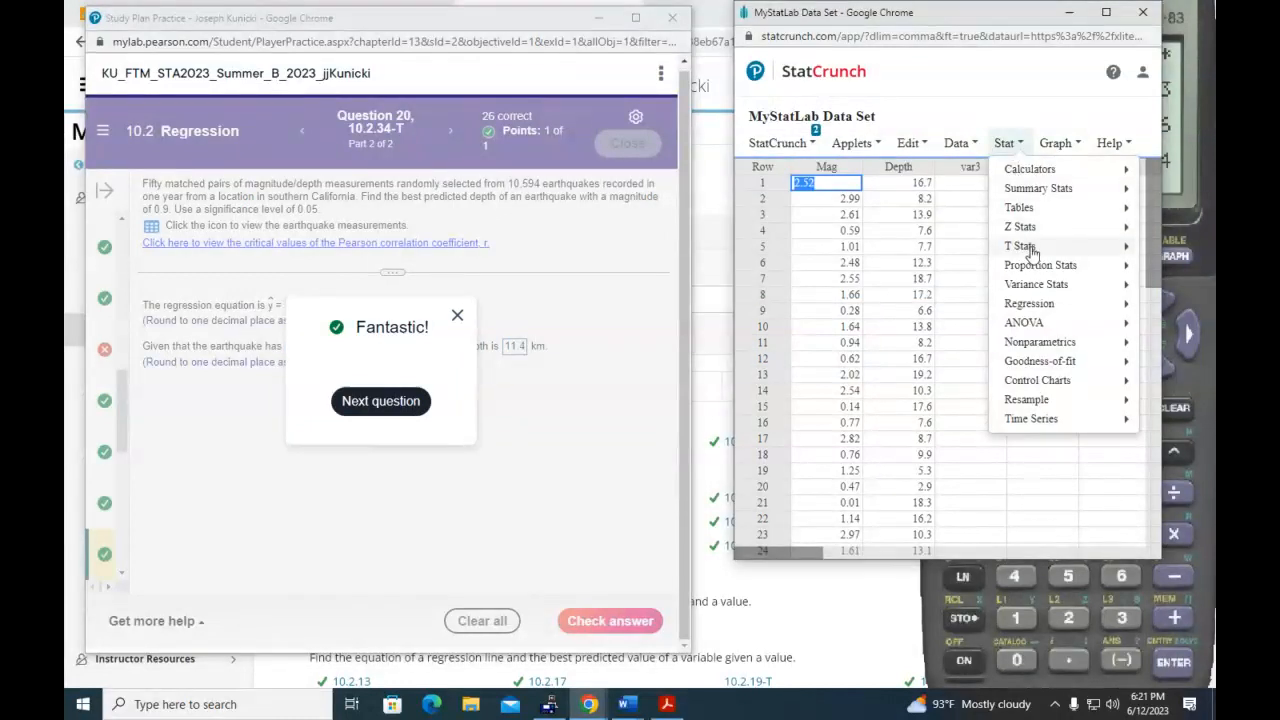
pyautogui.moveTo(1030, 303)
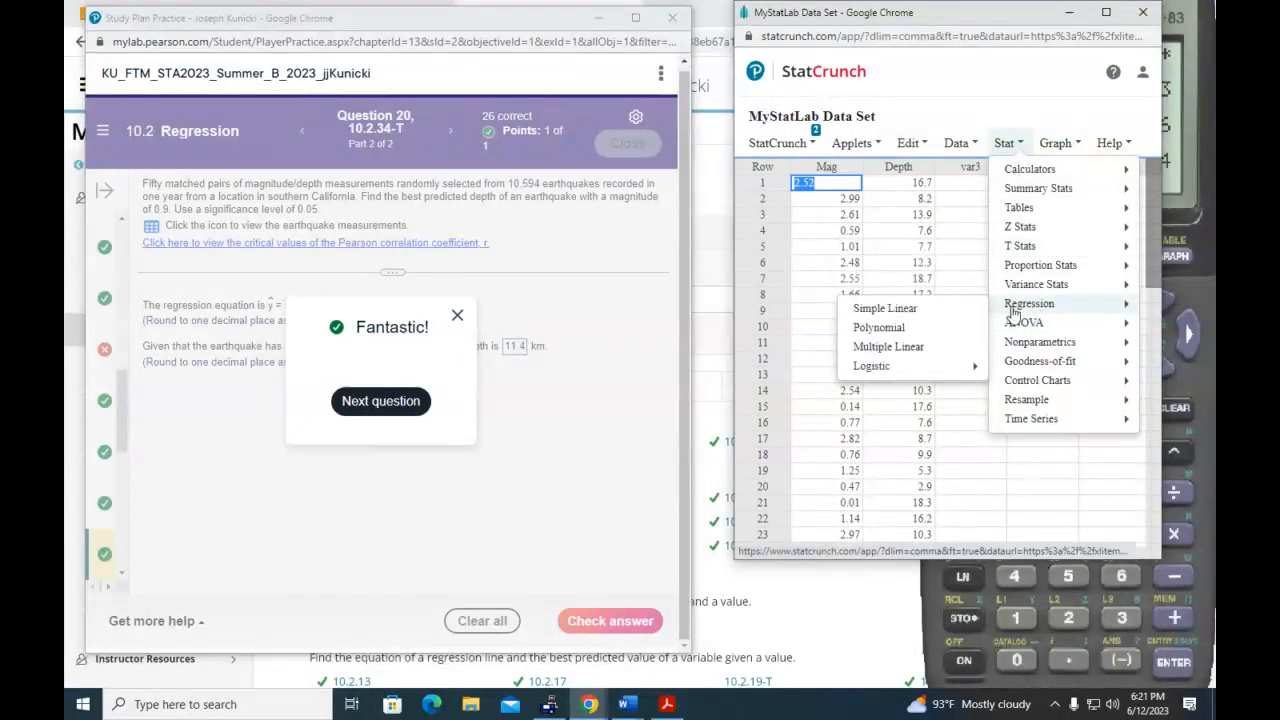
pyautogui.click(950, 312)
pyautogui.click(914, 106)
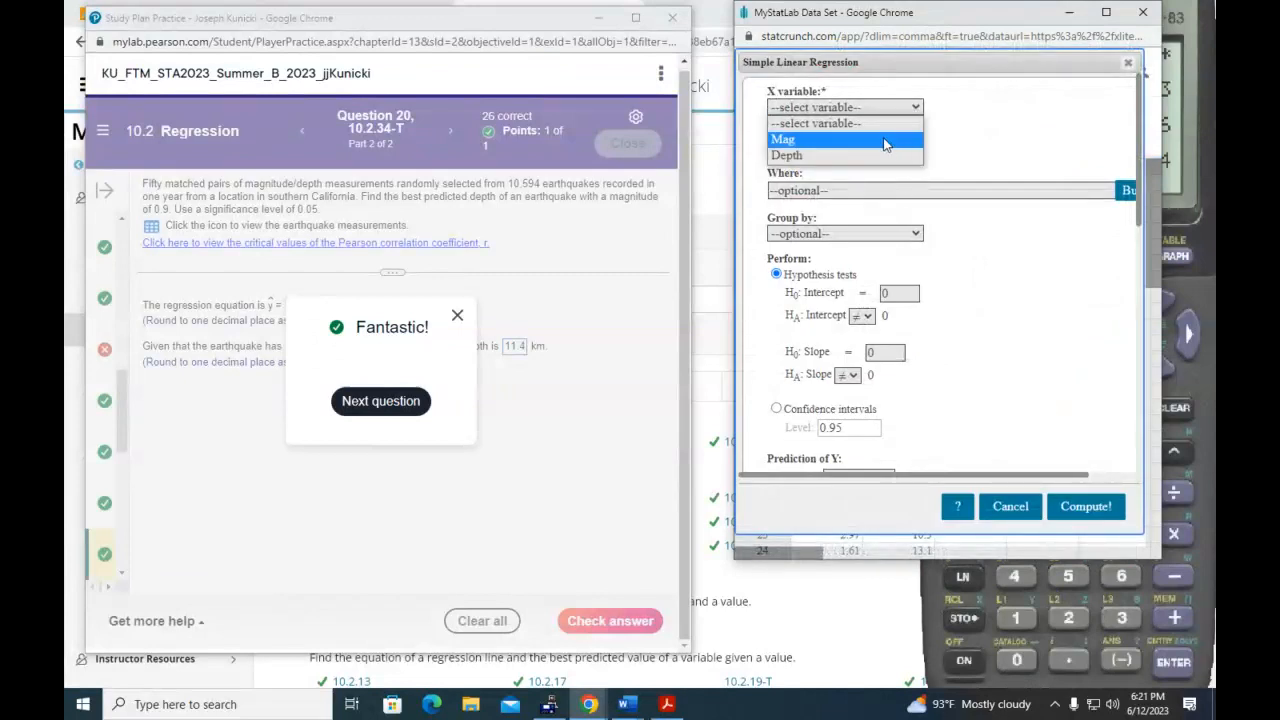
pyautogui.click(886, 138)
pyautogui.click(914, 148)
pyautogui.click(899, 196)
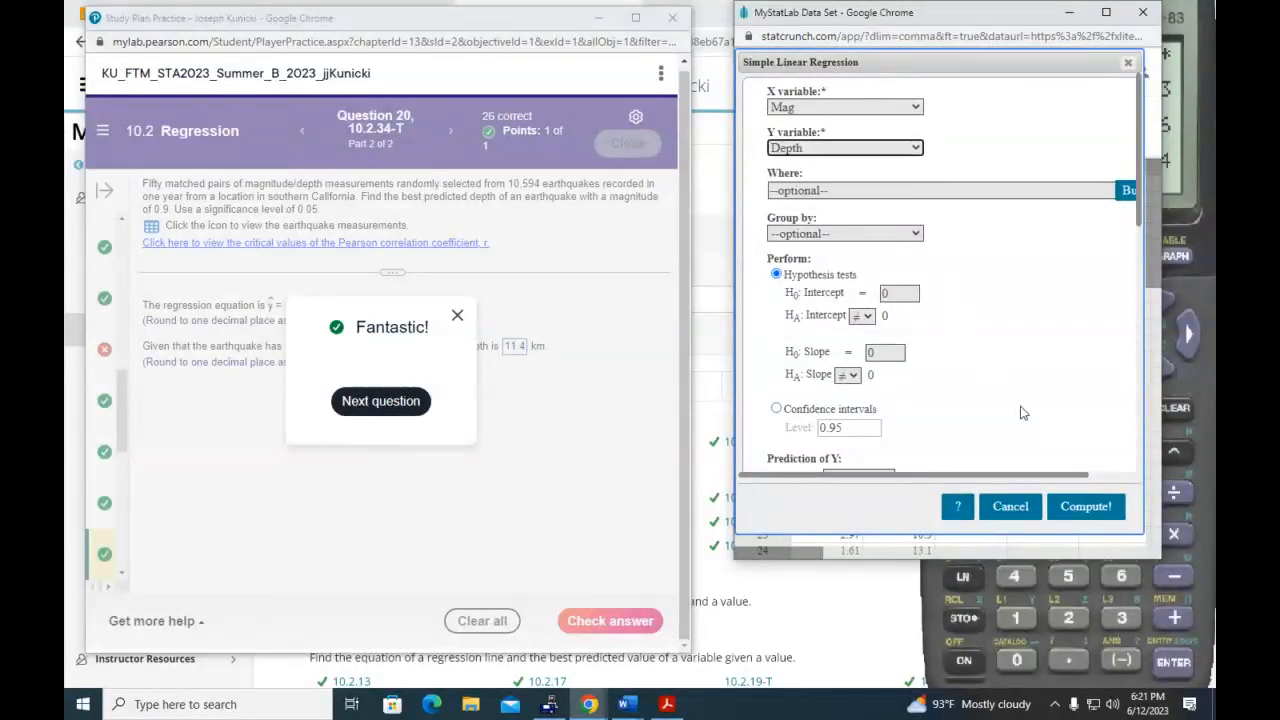
pyautogui.click(1087, 507)
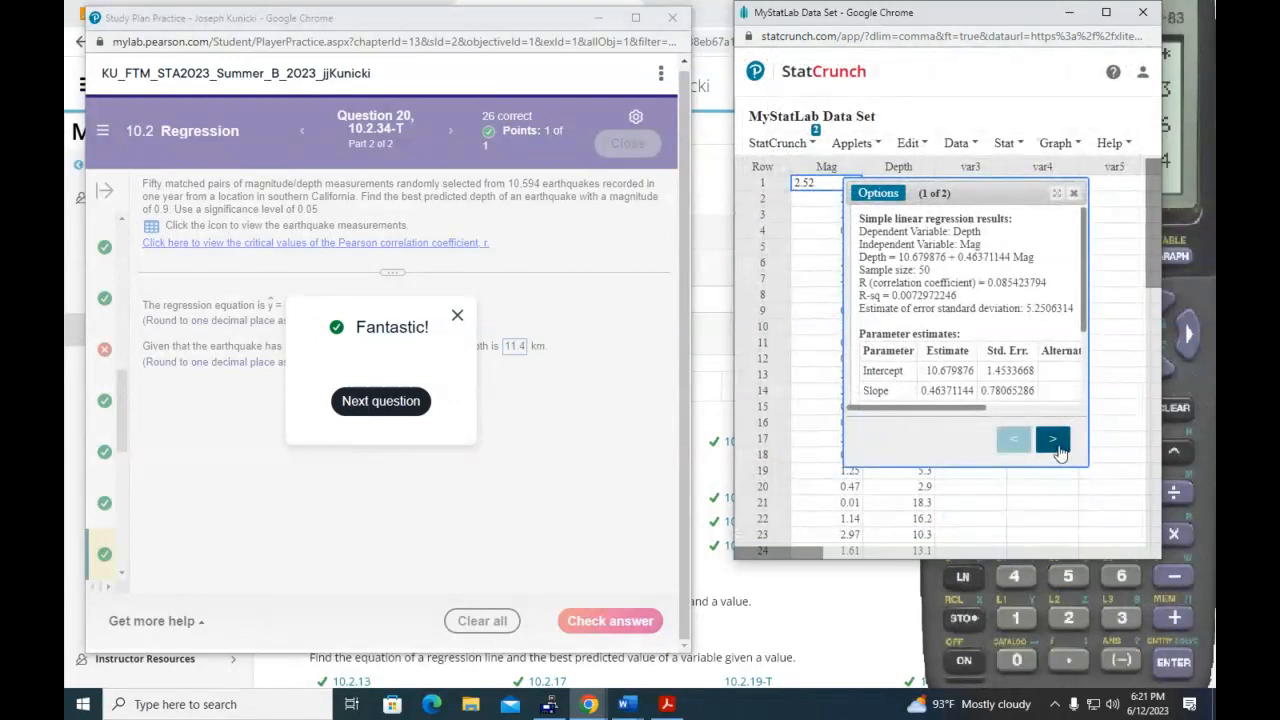
pyautogui.click(1057, 439)
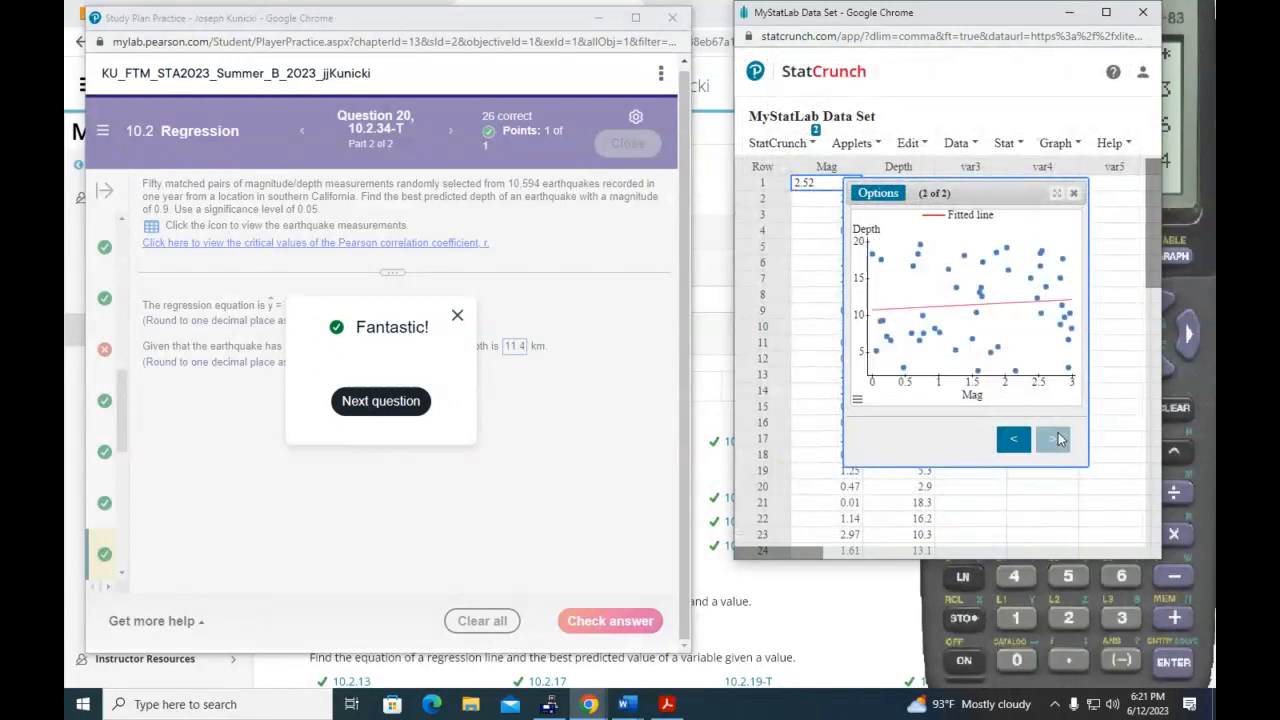
pyautogui.click(1055, 193)
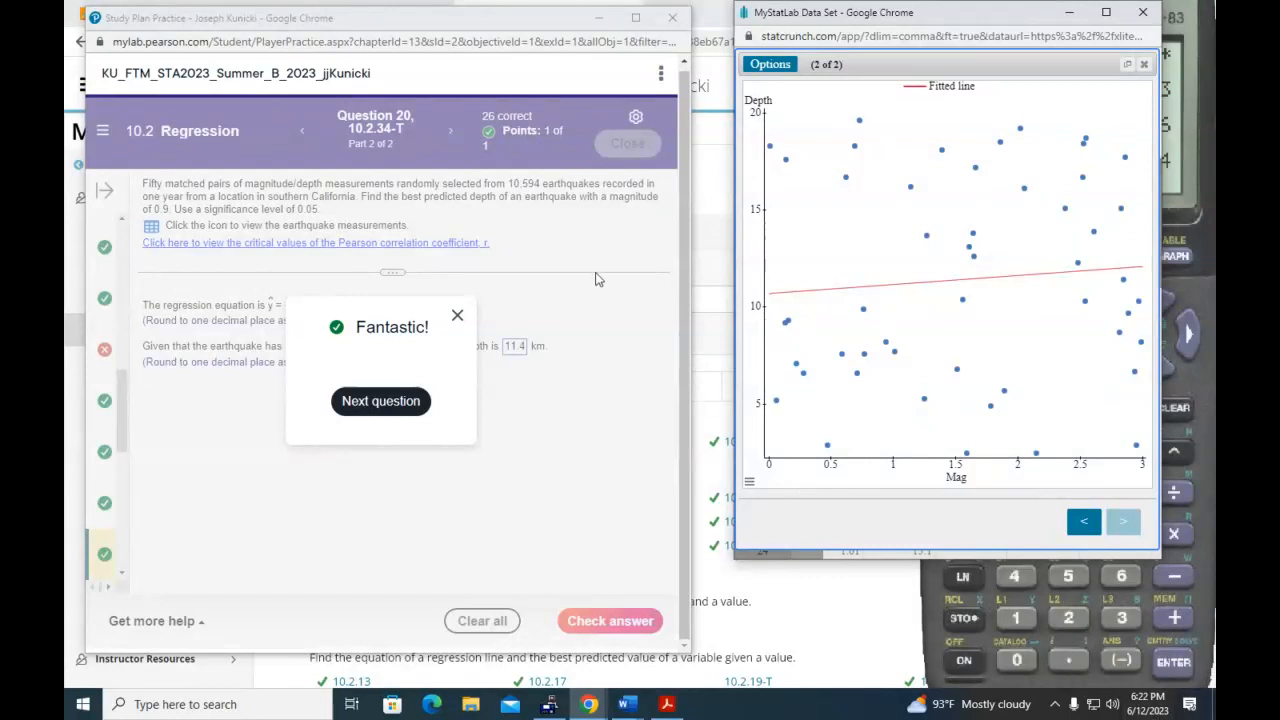
# Move on past question 10.2.RA-1 to 10.2.RA-2 and close the StatCrunch data window
pyautogui.click(427, 411)
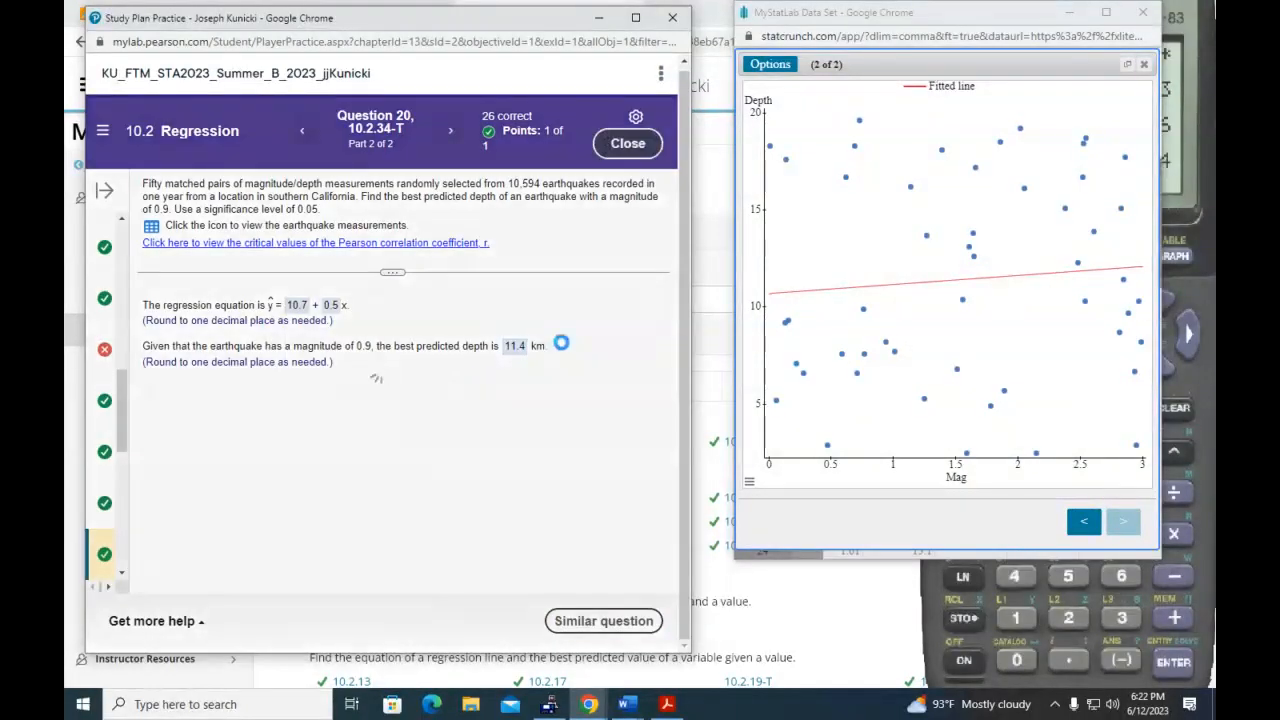
pyautogui.click(453, 133)
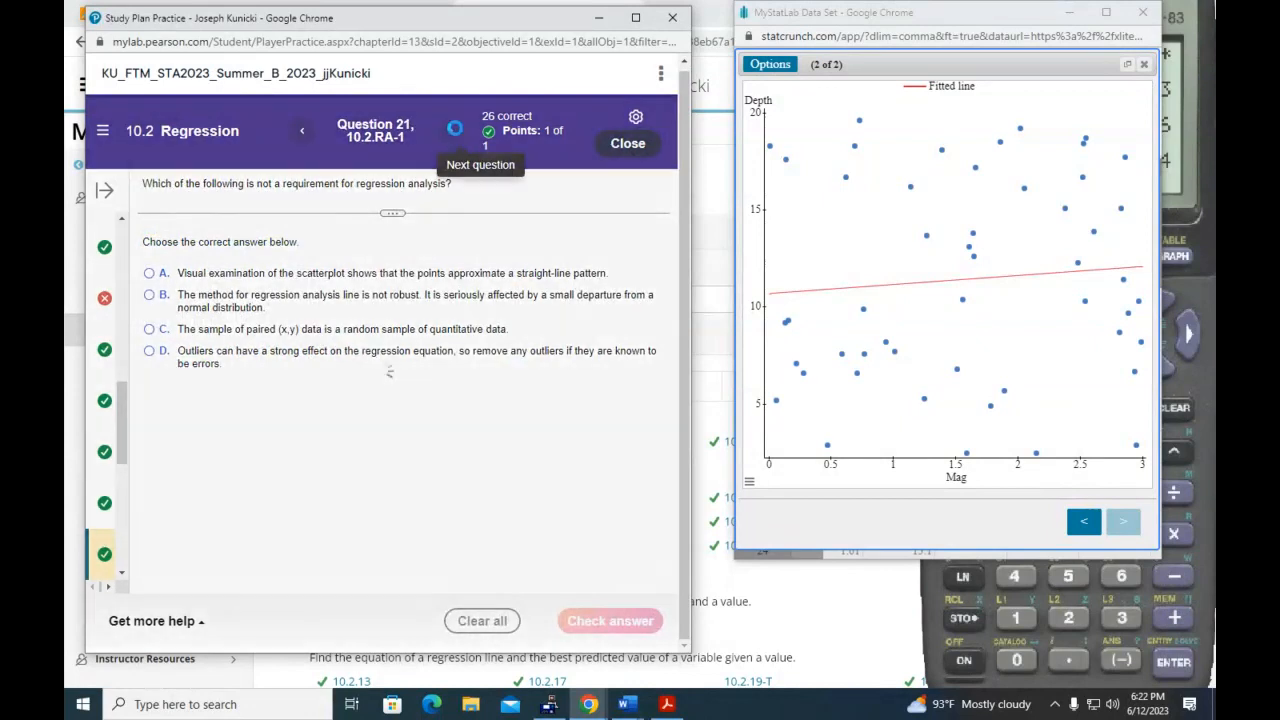
pyautogui.click(1143, 12)
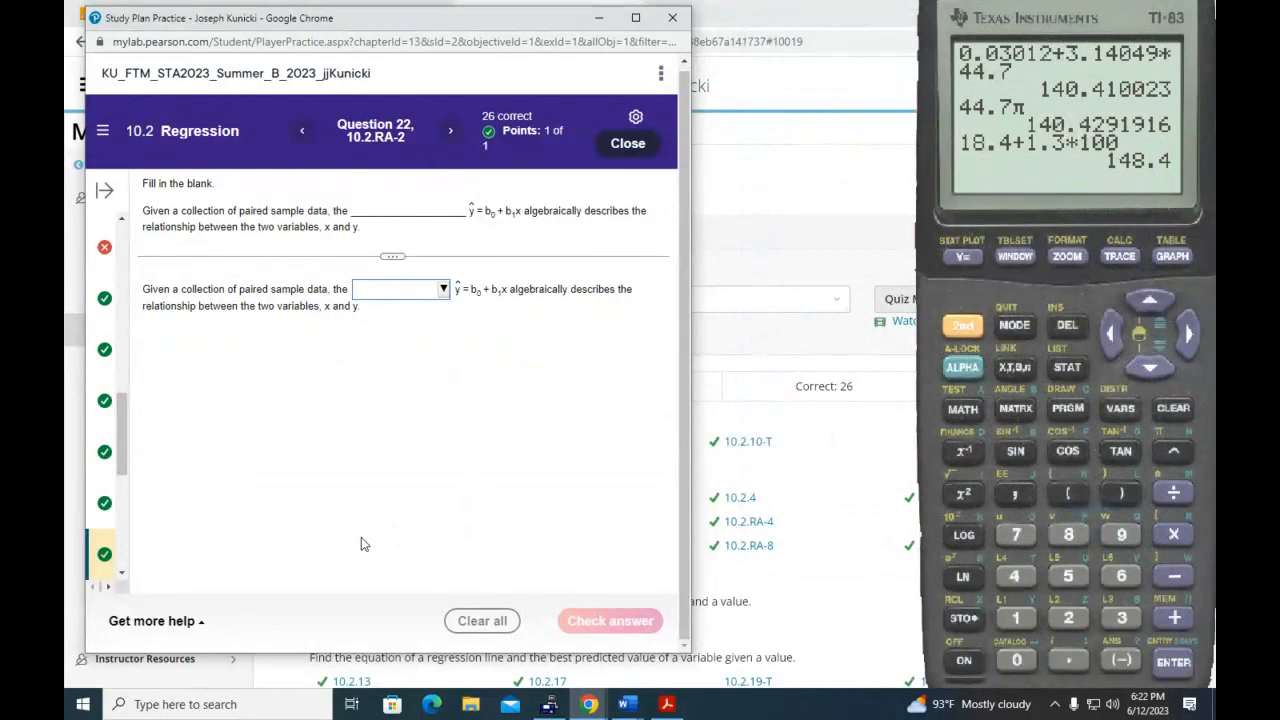
# Fill the blank in question 10.2.RA-2 with "regression equation" and submit the answer
pyautogui.click(446, 290)
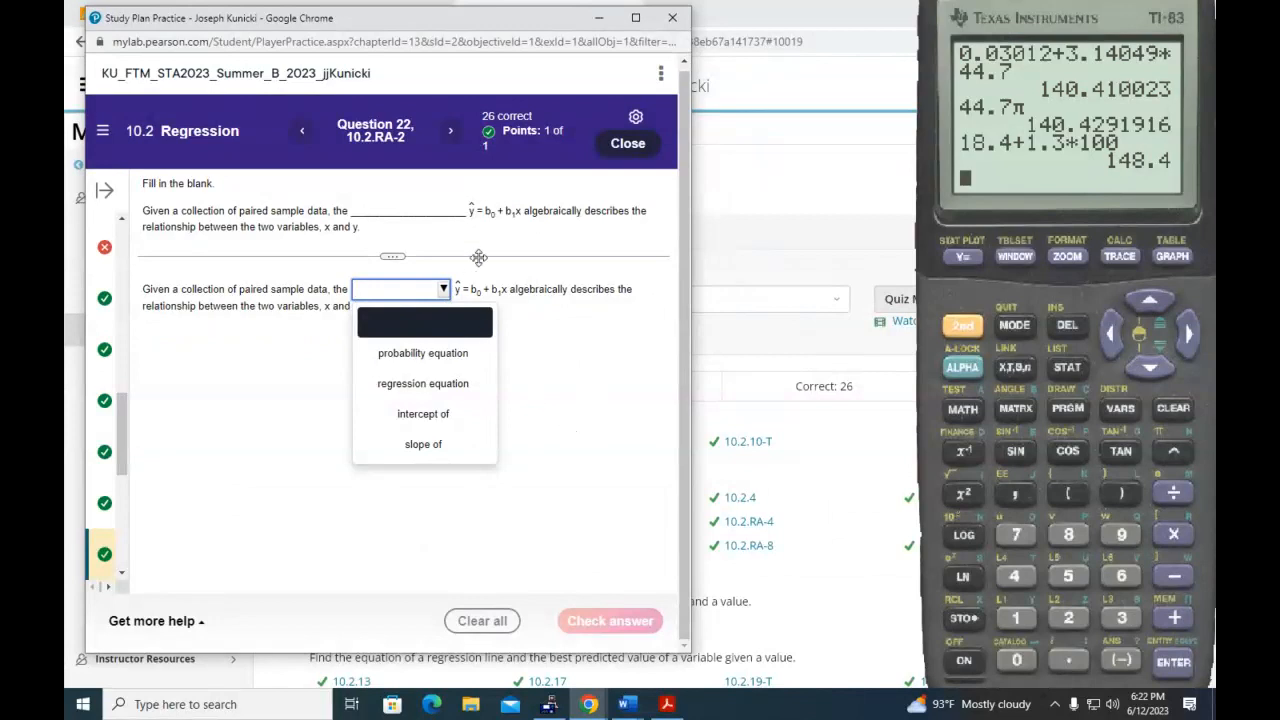
pyautogui.click(454, 386)
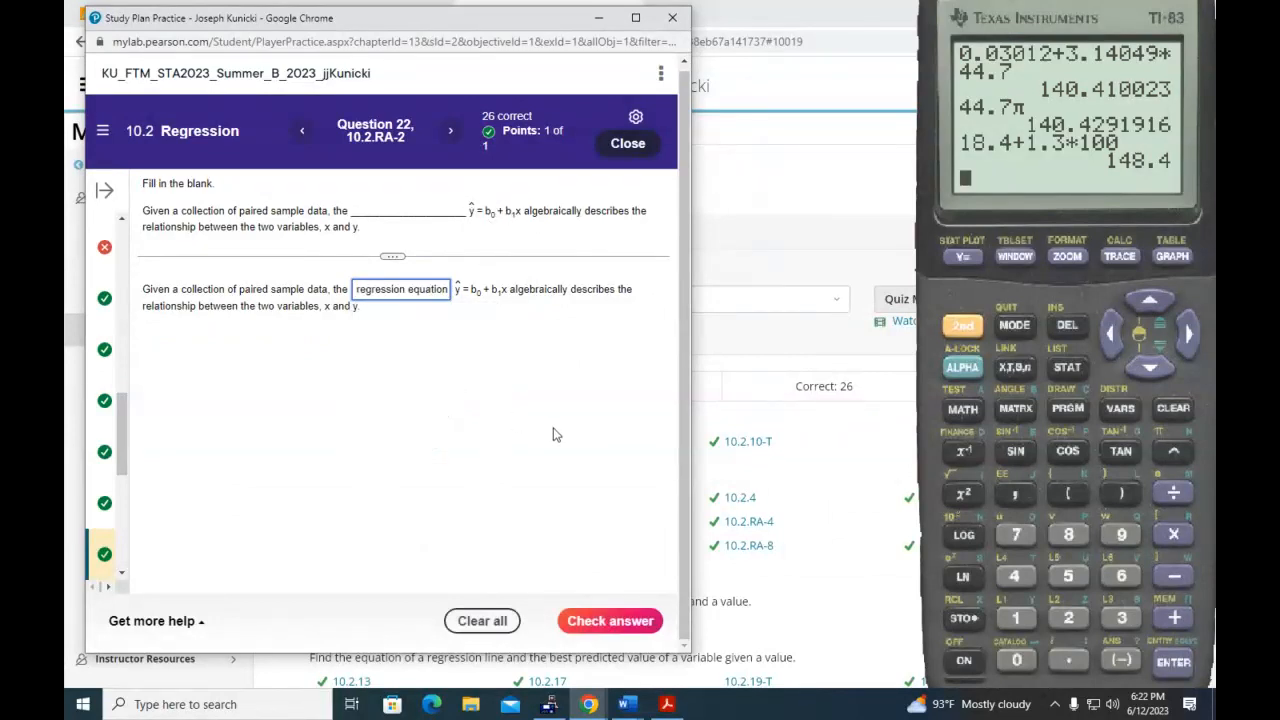
pyautogui.click(650, 620)
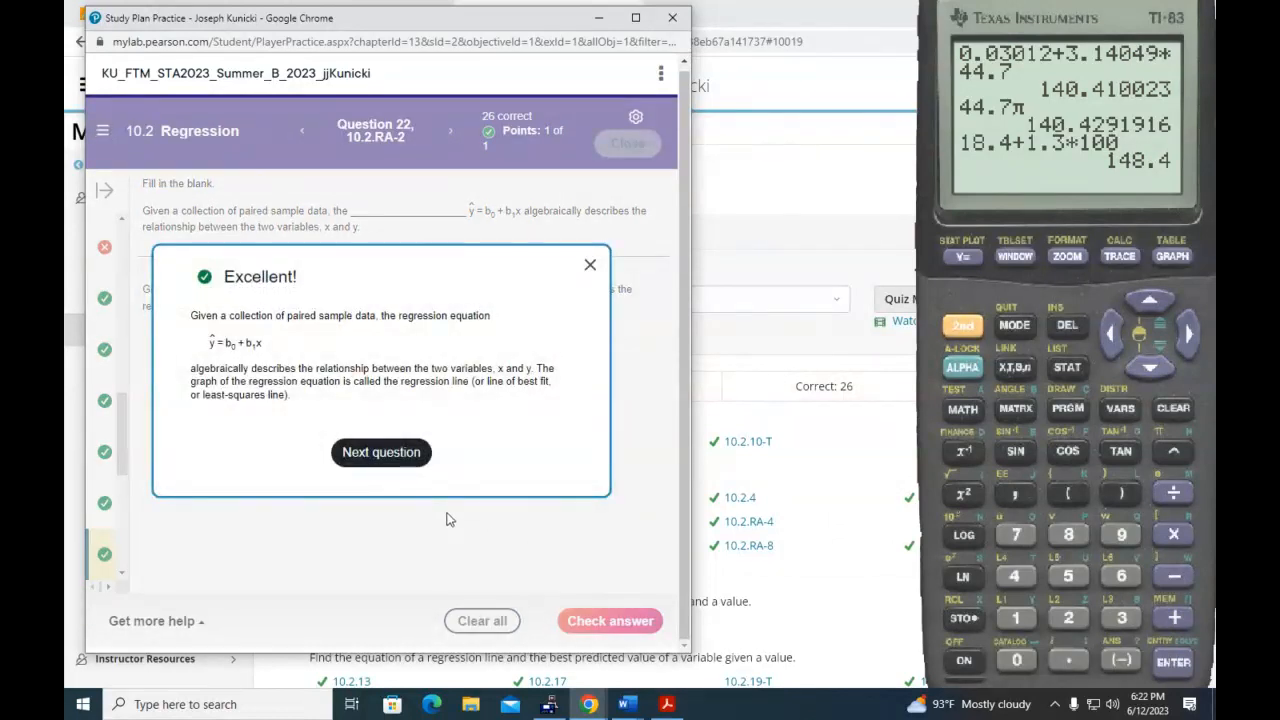
# Advance to question 10.2.RA-3 and submit "Dependent variable" as the term not equivalent to the others
pyautogui.click(384, 455)
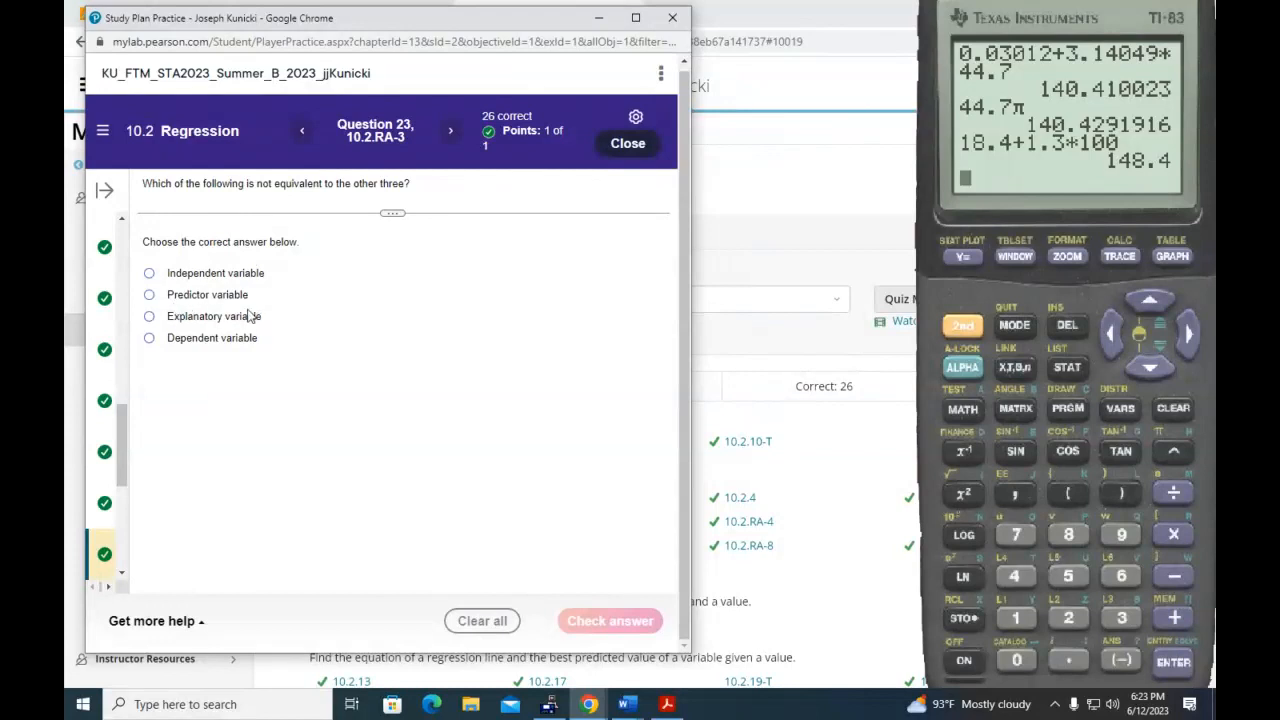
pyautogui.click(149, 339)
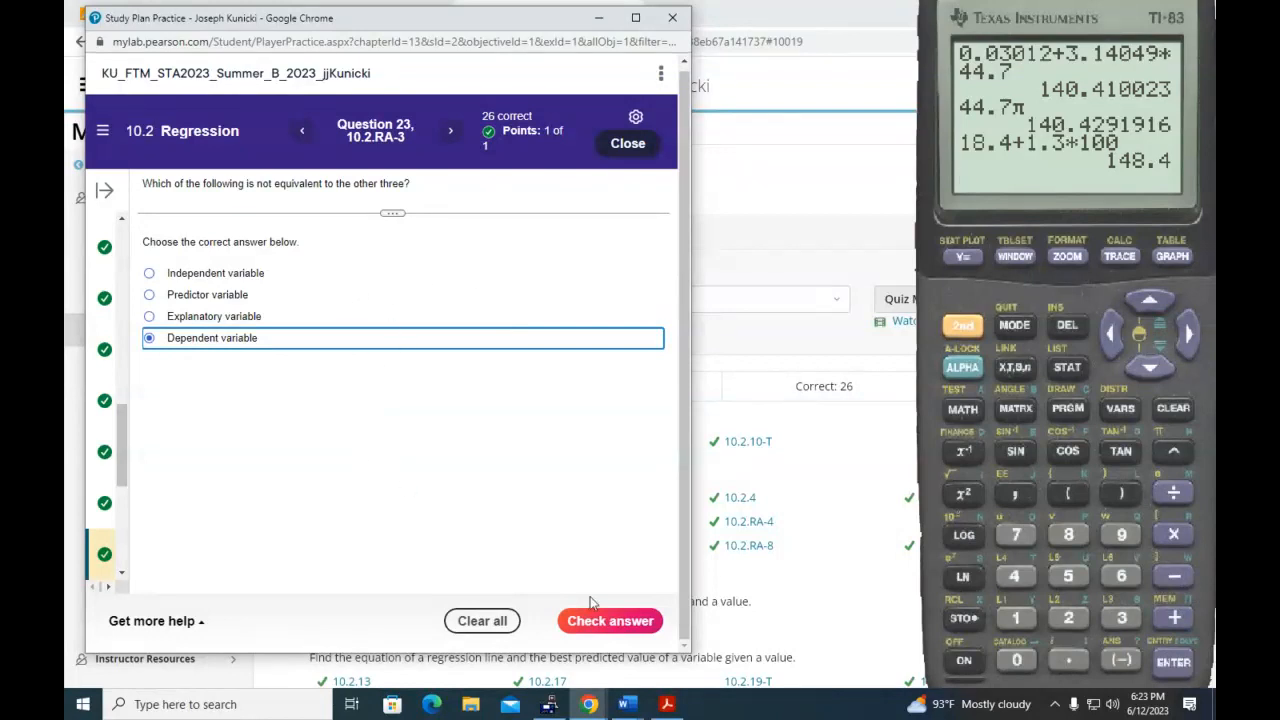
pyautogui.click(618, 628)
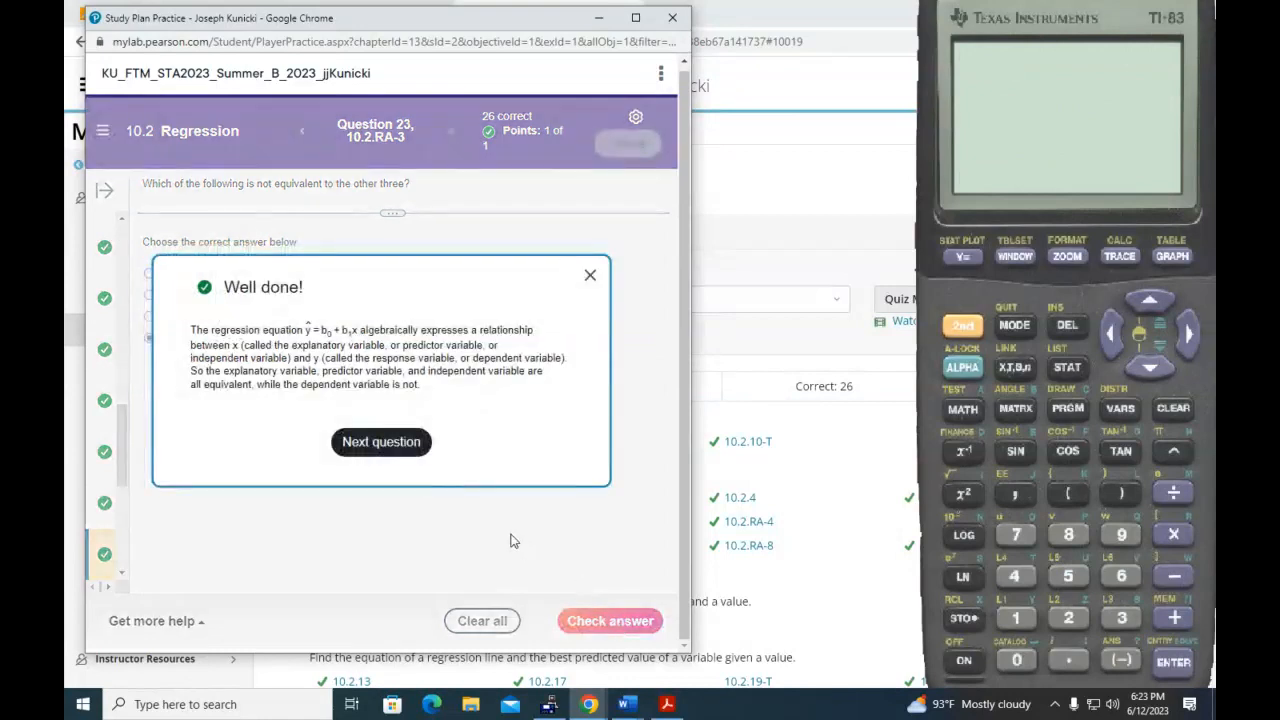
# Advance to question 10.2.RA-6, skipping 10.2.RA-4 and 10.2.RA-5 without answering them
pyautogui.click(397, 452)
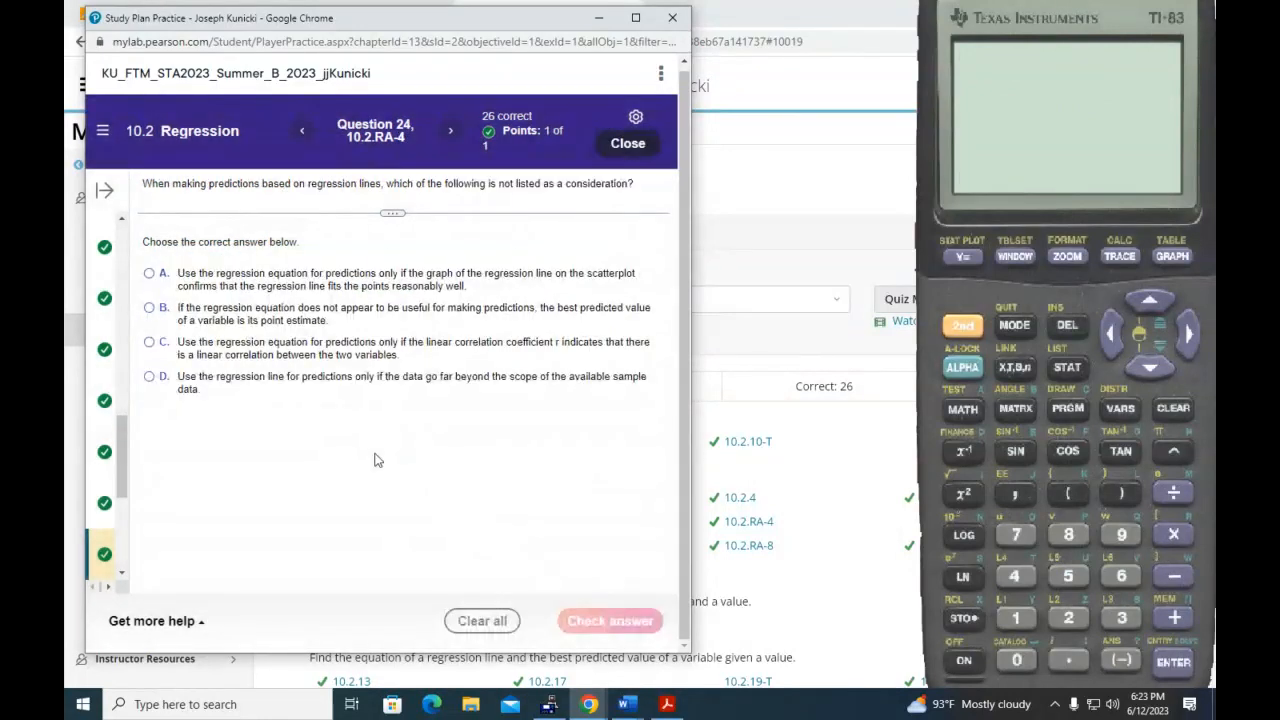
pyautogui.click(450, 132)
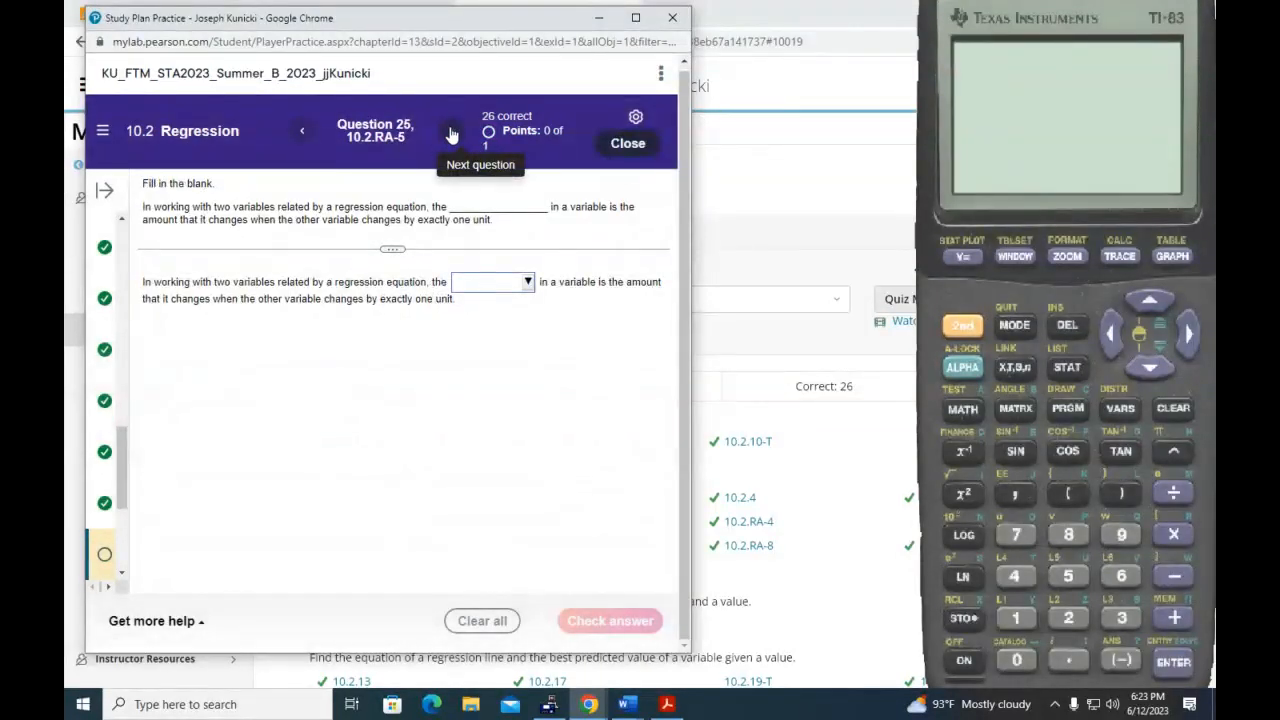
pyautogui.click(450, 132)
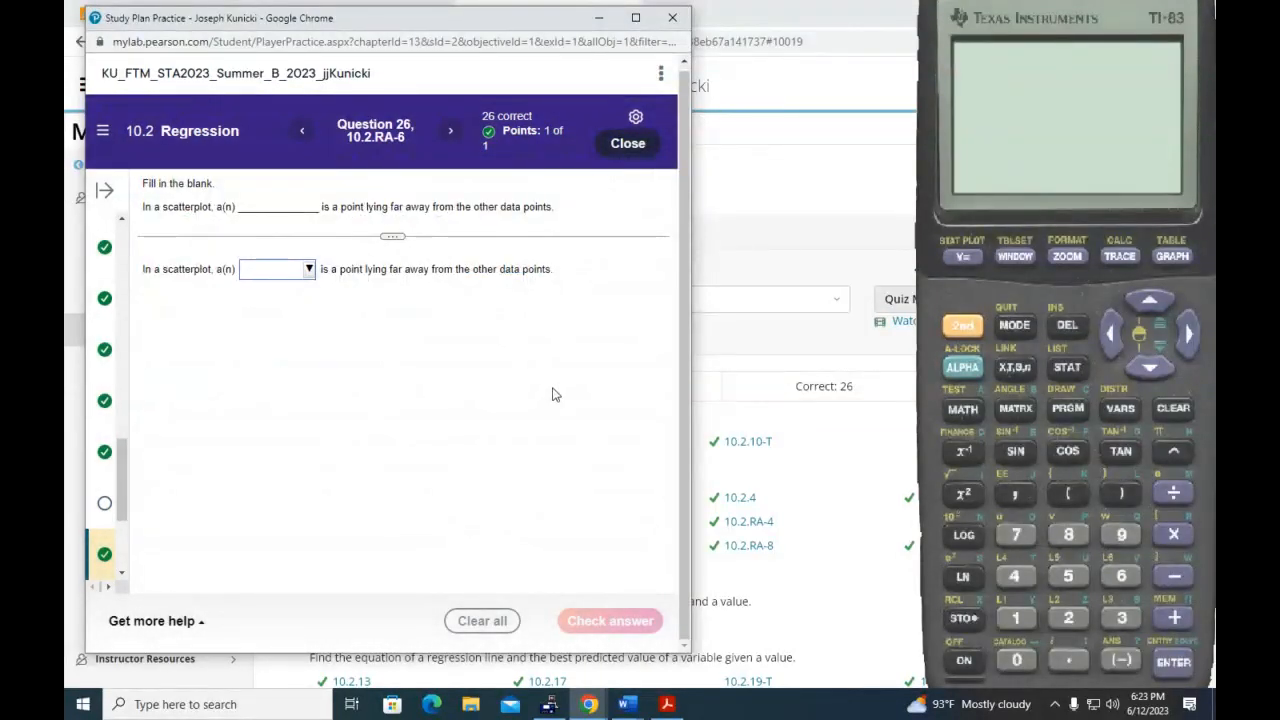
# Try "influential point" as the answer to the scatterplot blank in question 10.2.RA-6 and submit it
pyautogui.click(309, 269)
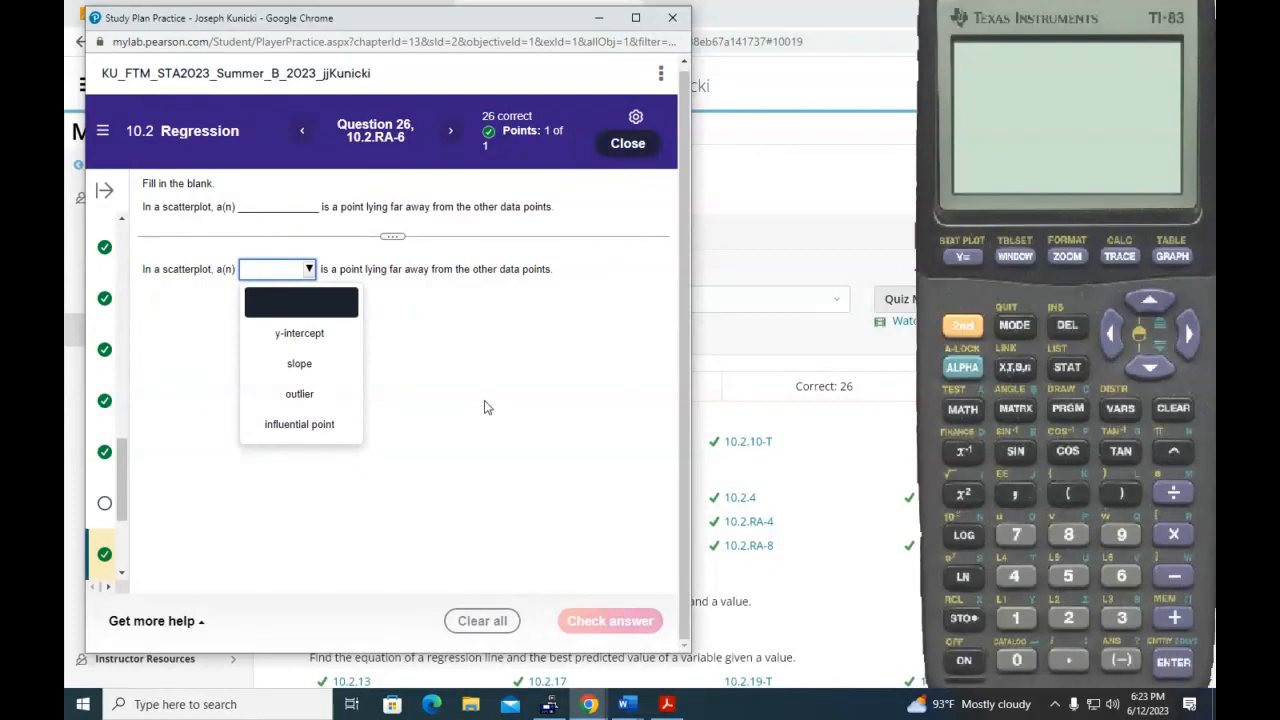
pyautogui.click(330, 426)
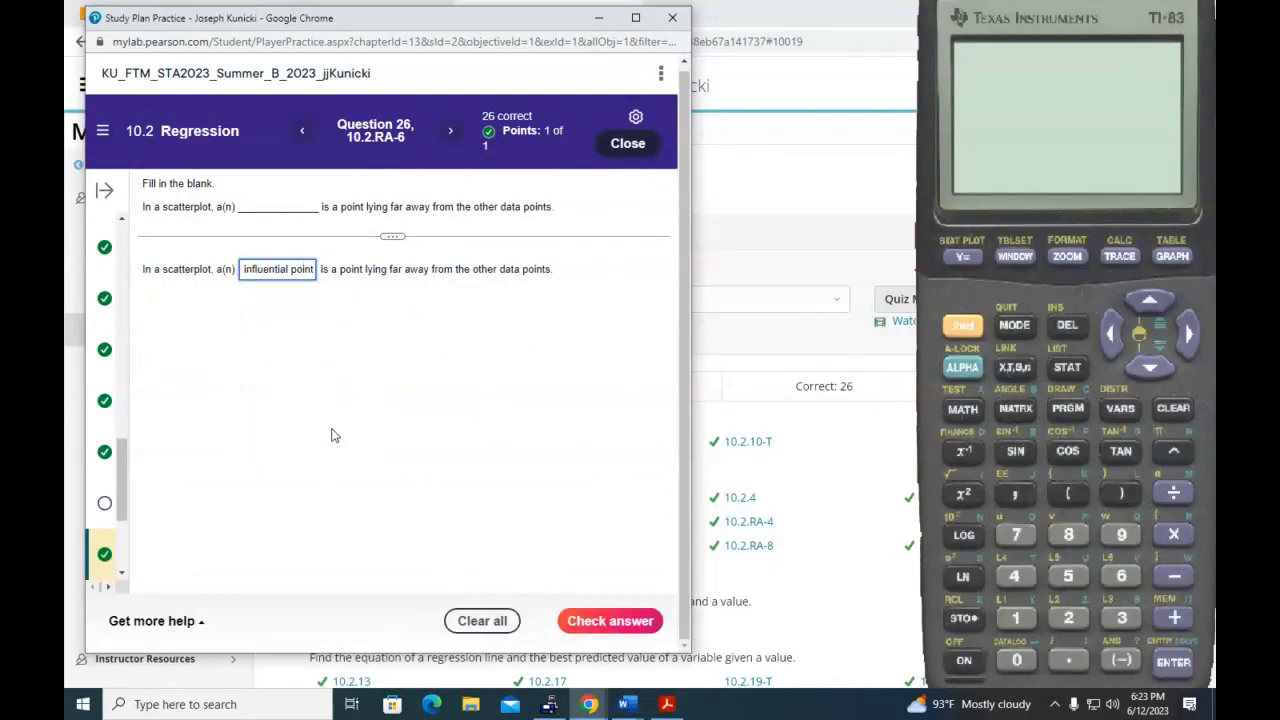
pyautogui.click(618, 628)
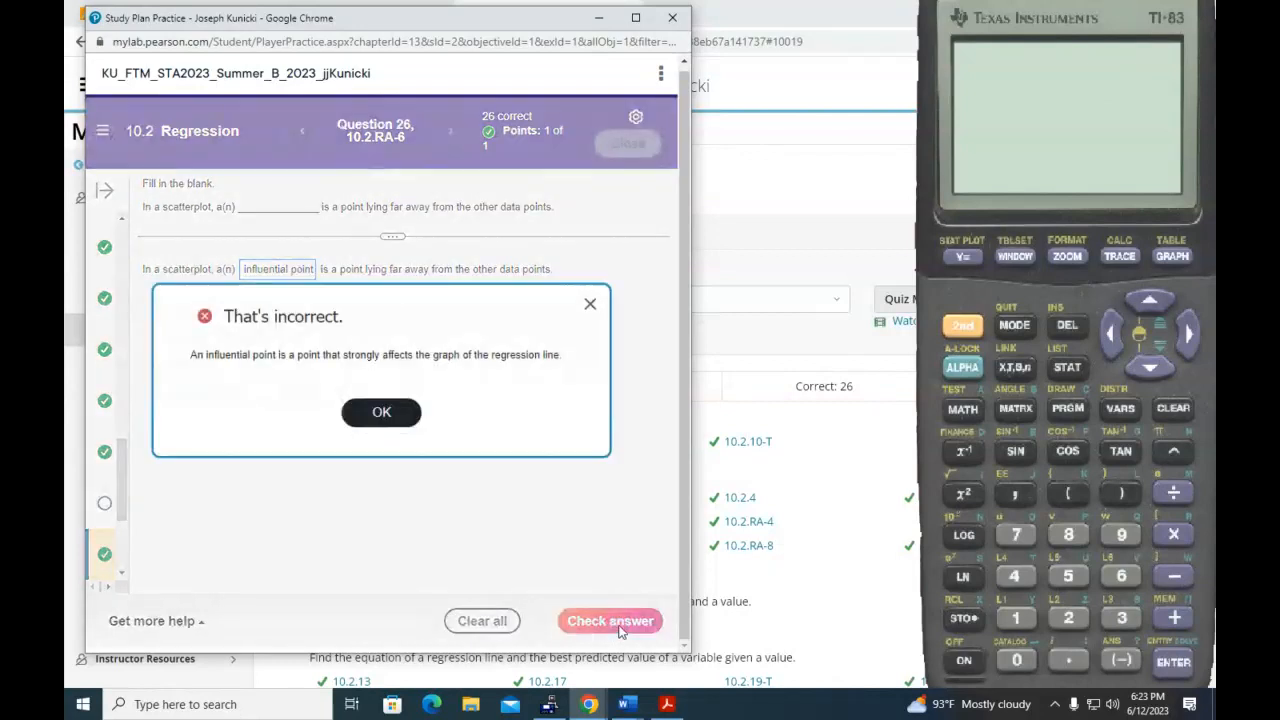
# Change the scatterplot blank in question 10.2.RA-6 to "outlier" and resubmit the answer
pyautogui.click(398, 418)
pyautogui.click(308, 275)
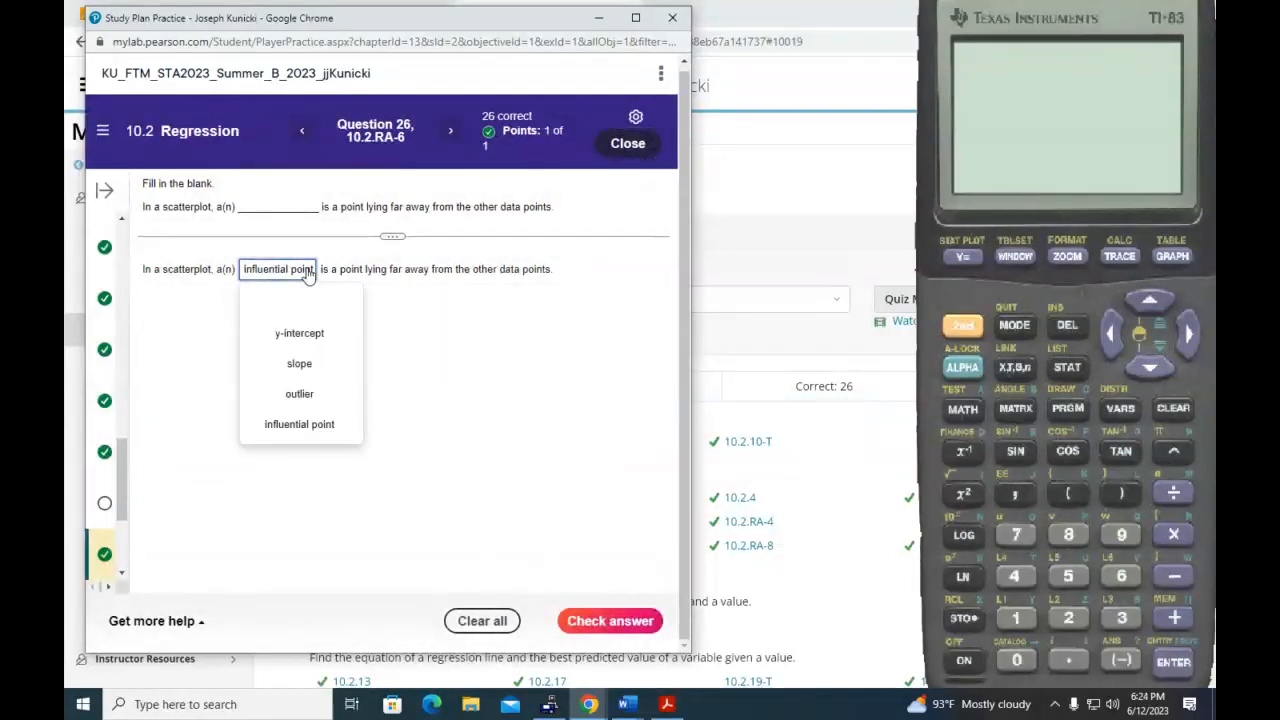
pyautogui.click(318, 394)
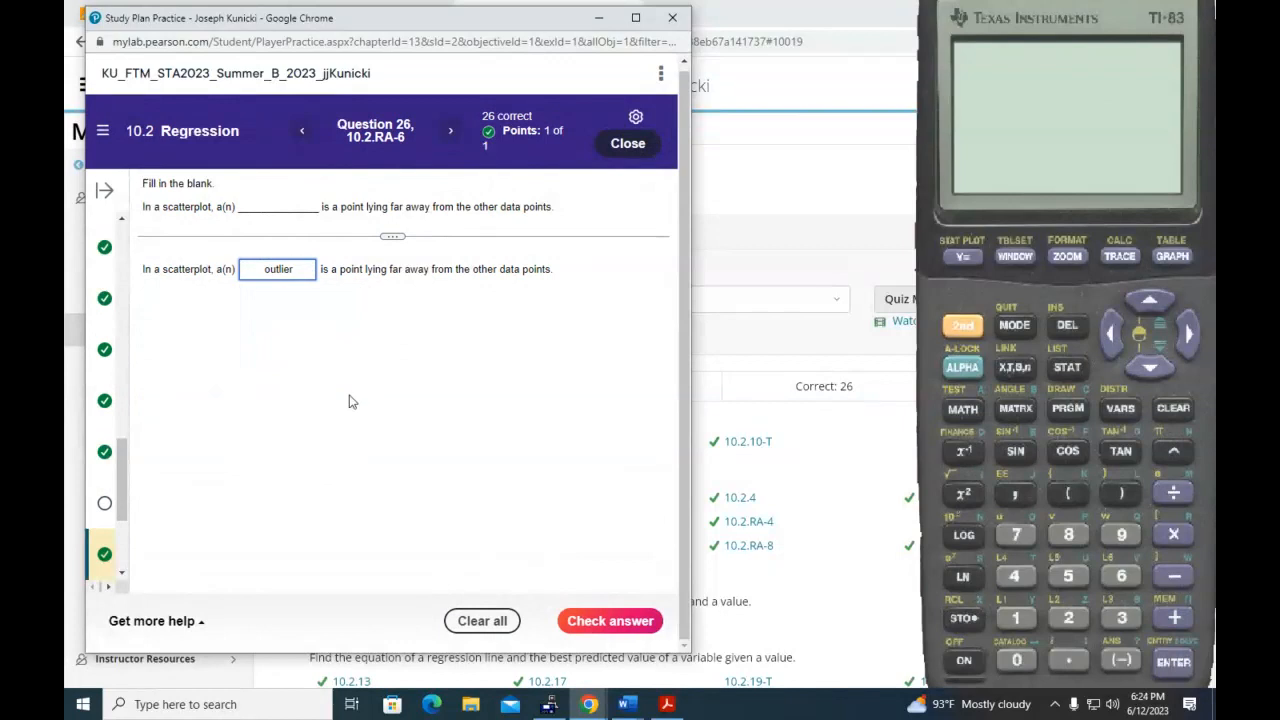
pyautogui.click(651, 624)
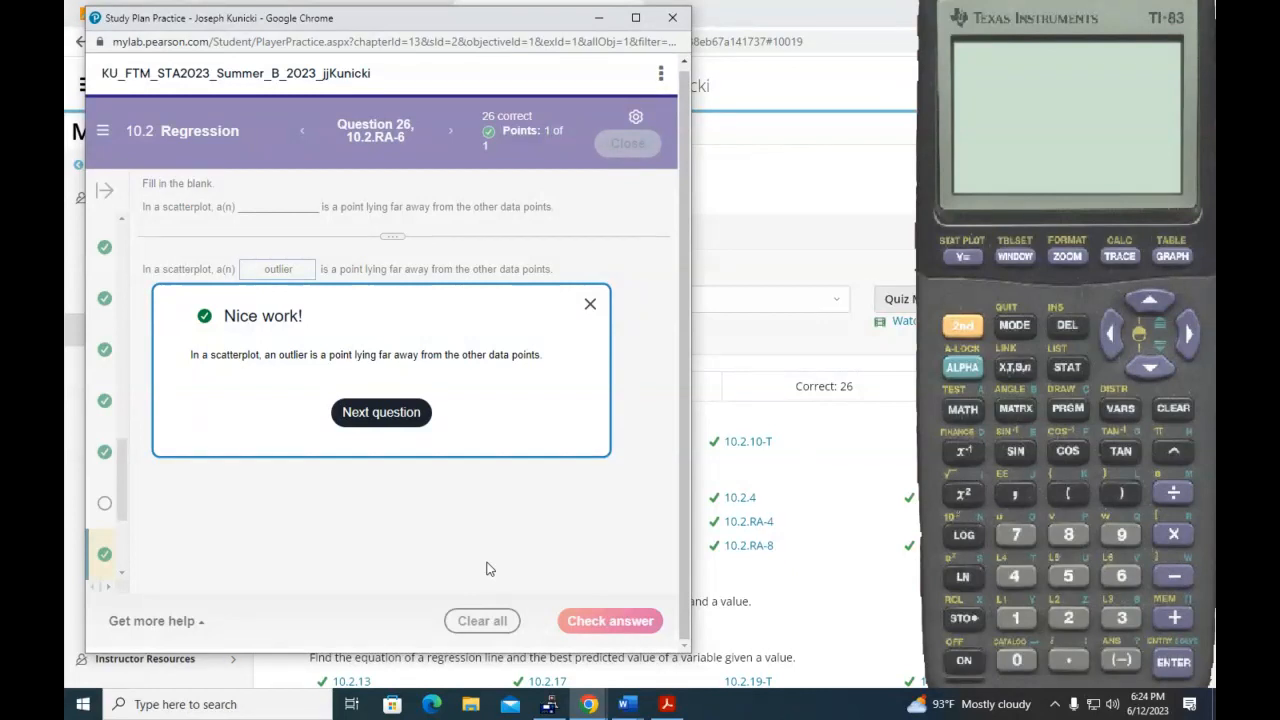
# Dismiss the answer feedback and close the 10.2 Regression practice to return to the Study Plan
pyautogui.click(589, 304)
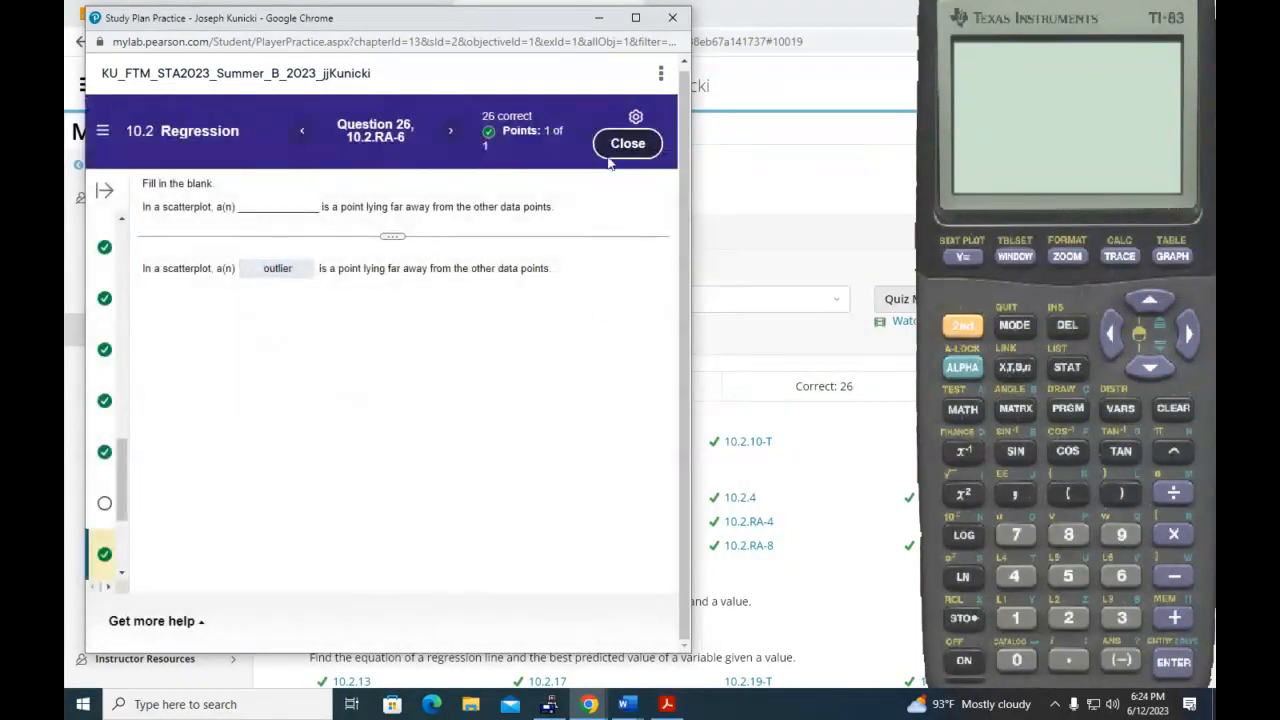
pyautogui.click(625, 144)
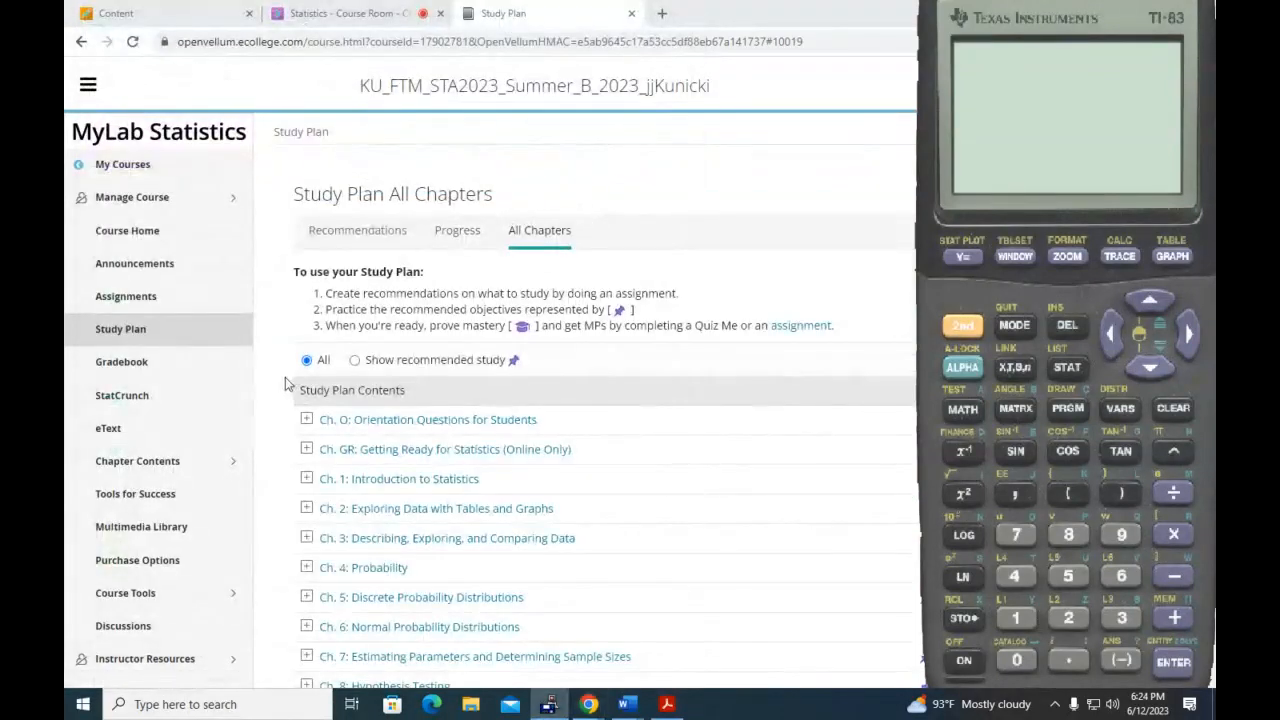
# Switch to the Statistics - Course Room session in Blackboard Collaborate and open its session menu
pyautogui.click(390, 20)
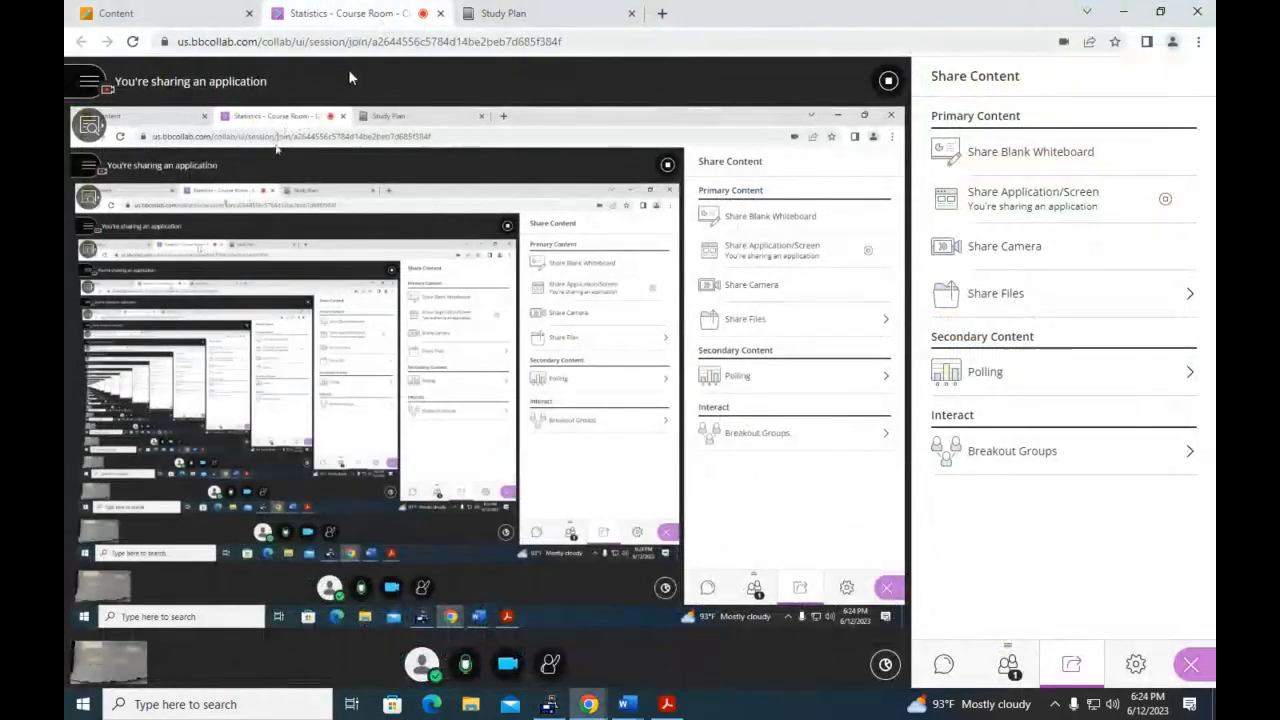
pyautogui.click(89, 81)
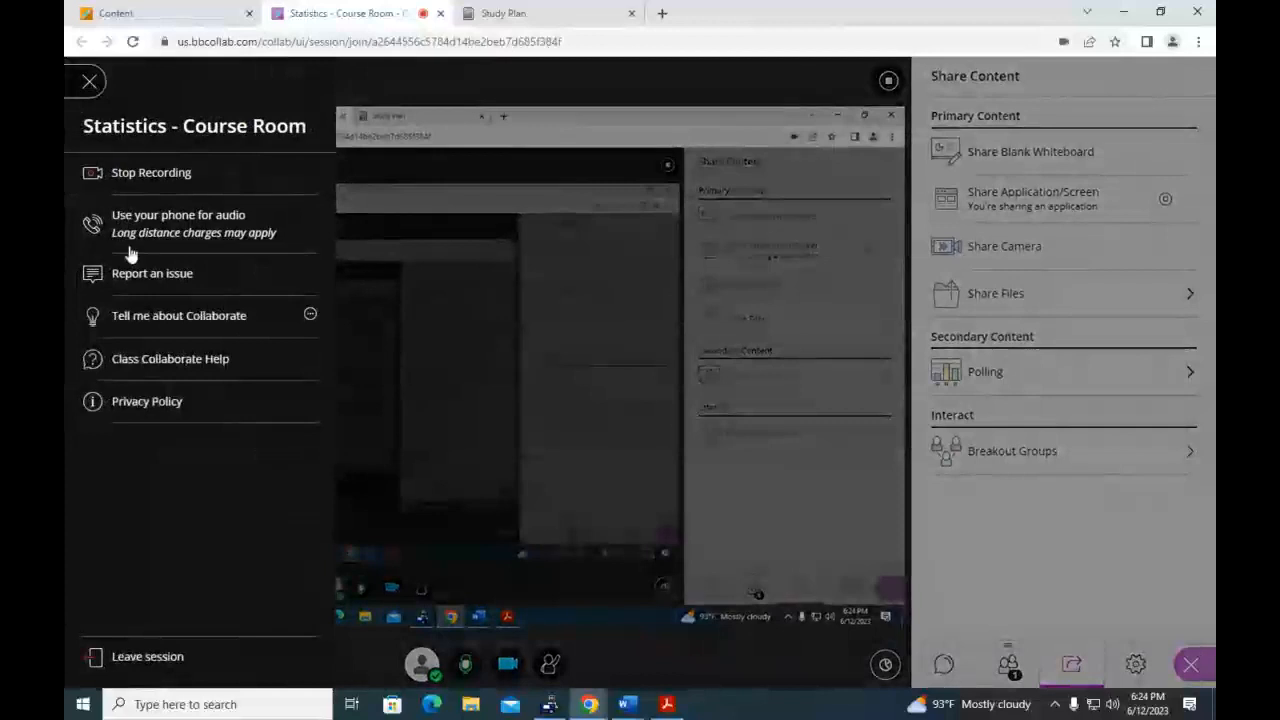